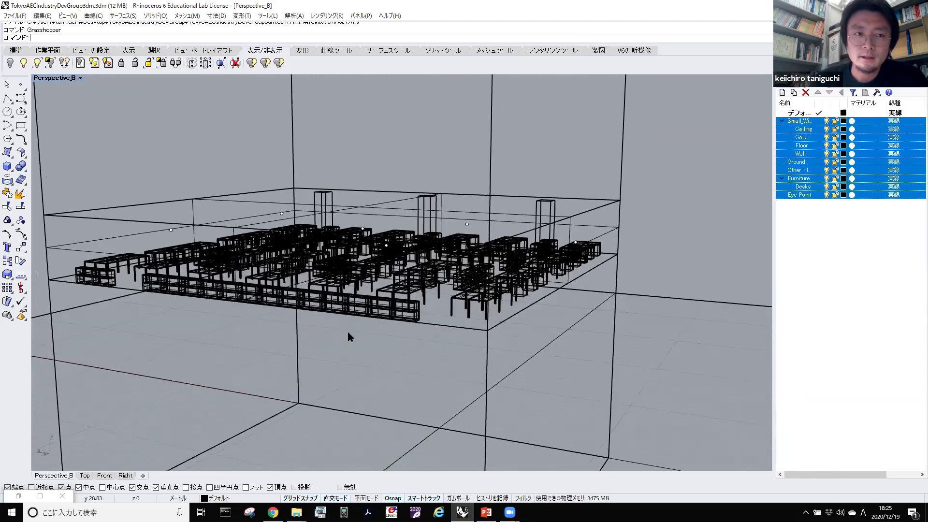
# Review the office model with its desks in perspective and launch Grasshopper.
pyautogui.press('Home')
pyautogui.press('Home')
pyautogui.press('Home')
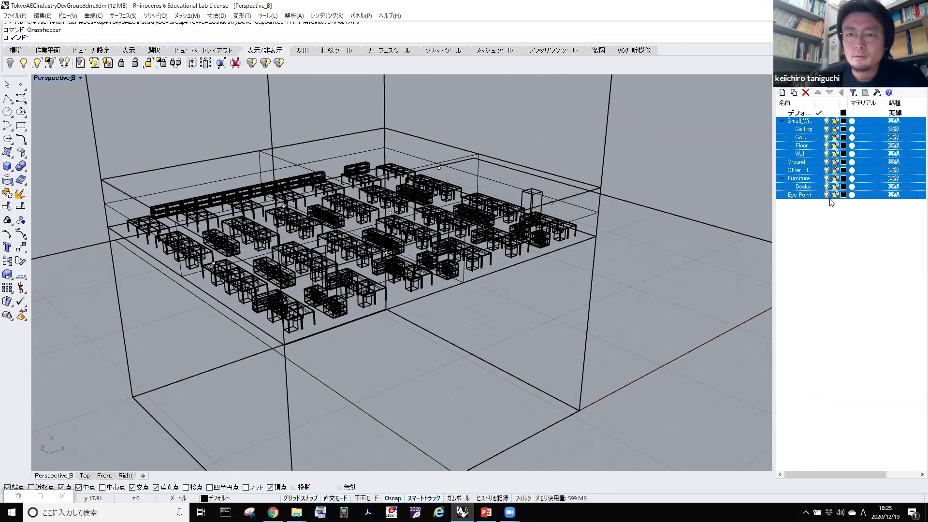
pyautogui.moveTo(406, 292); pyautogui.dragTo(516, 284, button='right')
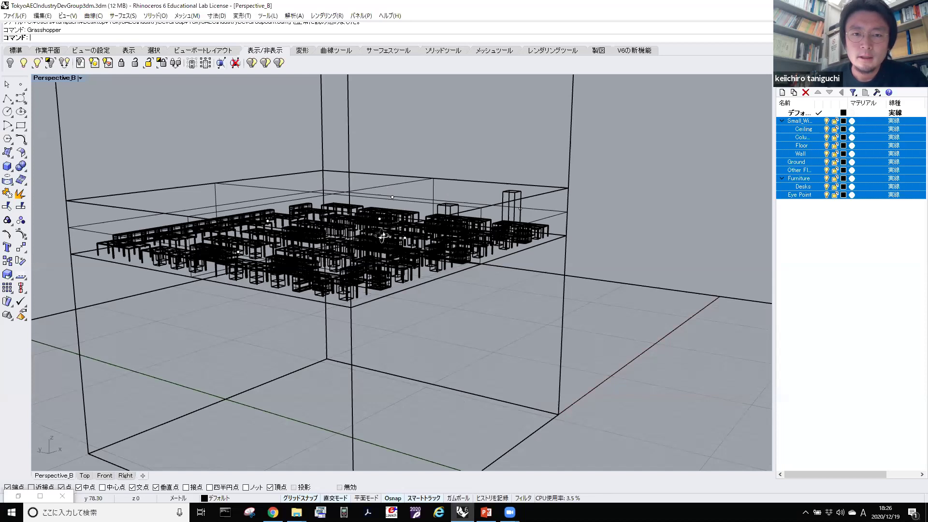
pyautogui.scroll(2, 335, 250)
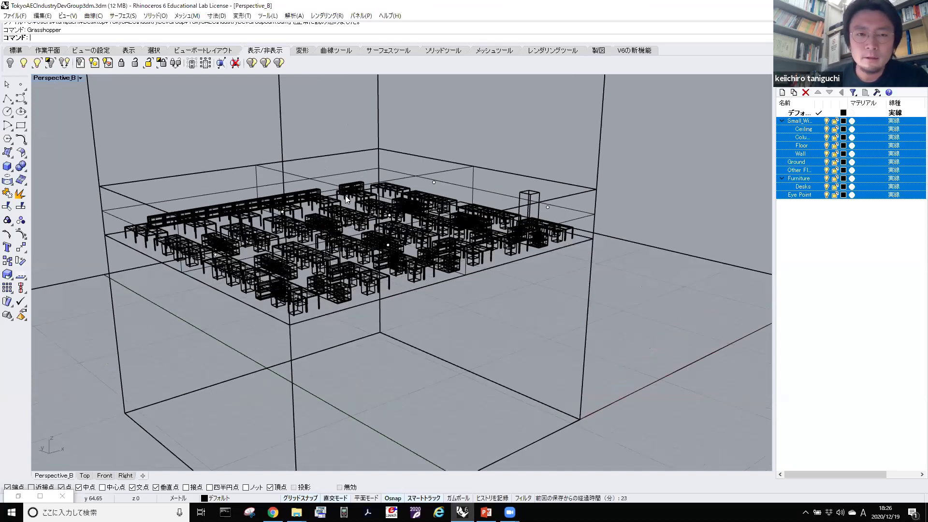
pyautogui.write('Grasshopper')
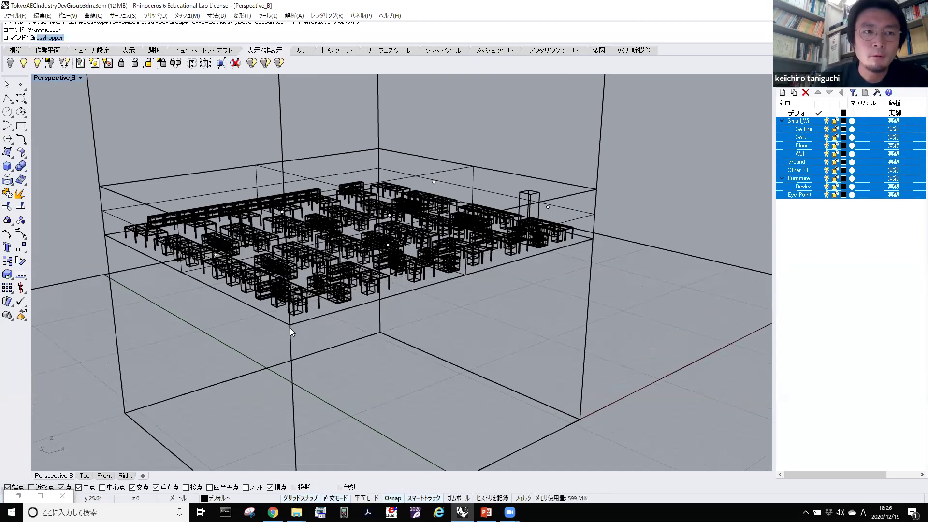
pyautogui.press('Return')
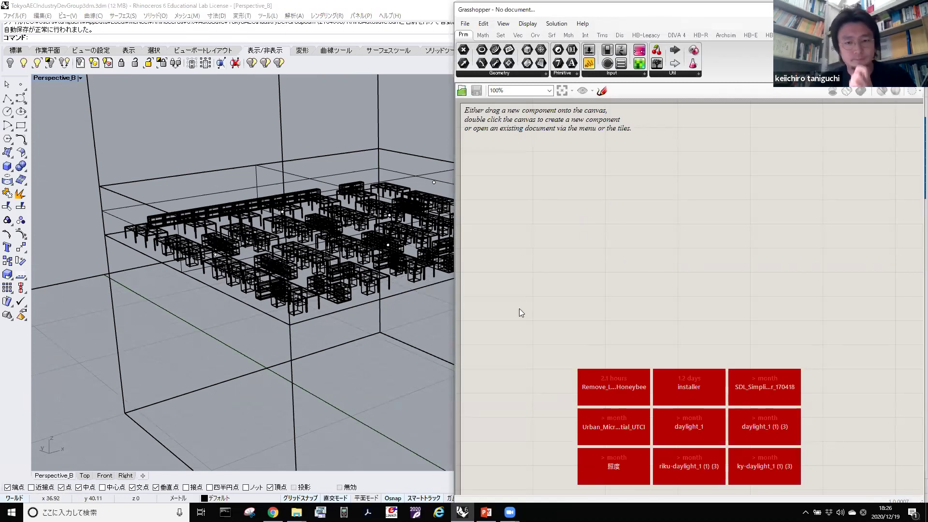
# Switch to Google Drive in Chrome and download the ladybug0069honeybee0066 folder from TokyoAECIndustryDevGroup.
pyautogui.moveTo(297, 511)
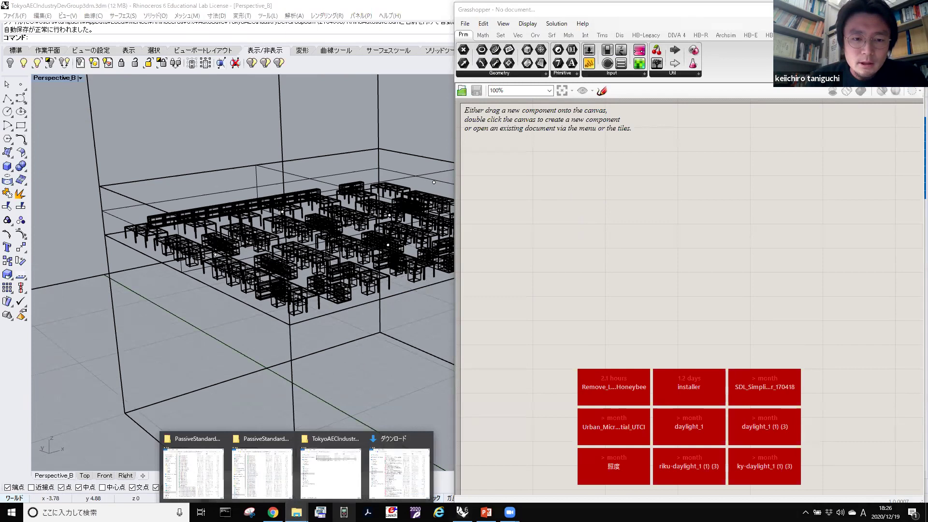
pyautogui.click(387, 481)
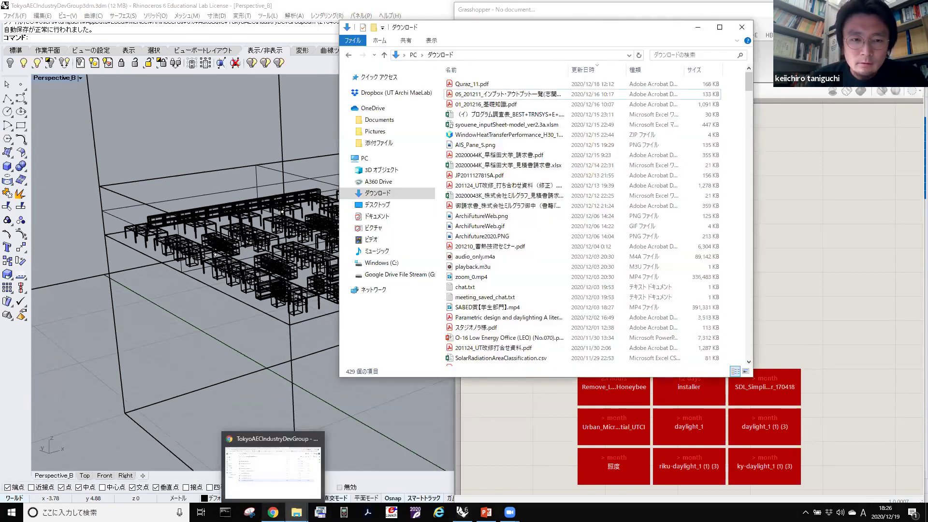
pyautogui.hotkey('alt', 'Tab')
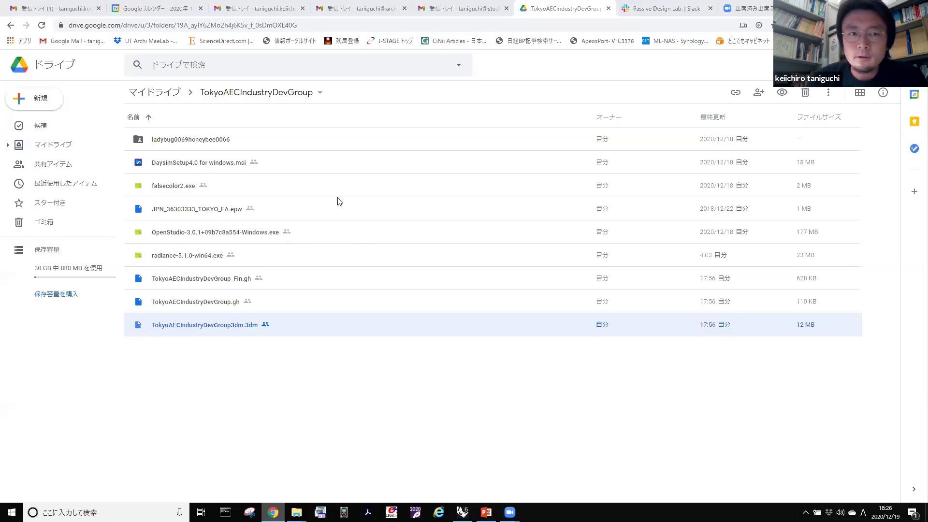
pyautogui.hotkey('ctrl', 'l')
pyautogui.click(314, 143)
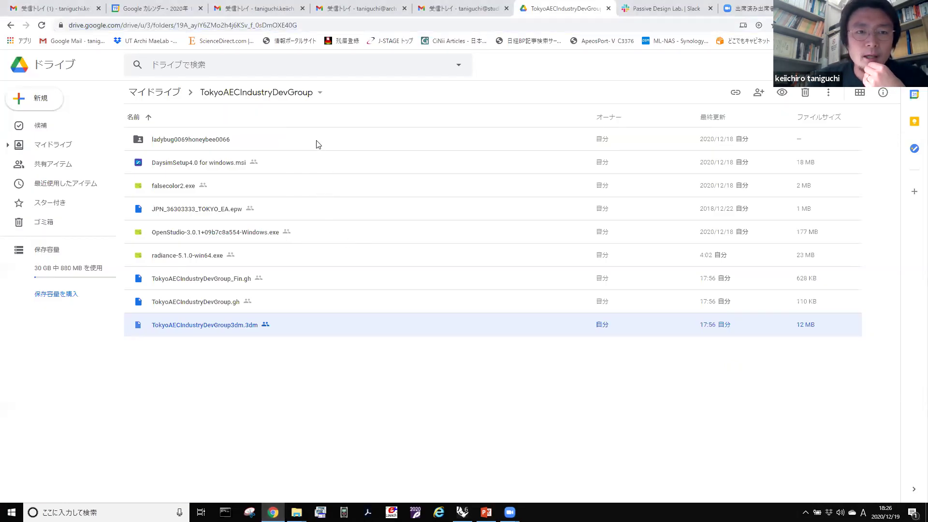
pyautogui.rightClick(274, 144)
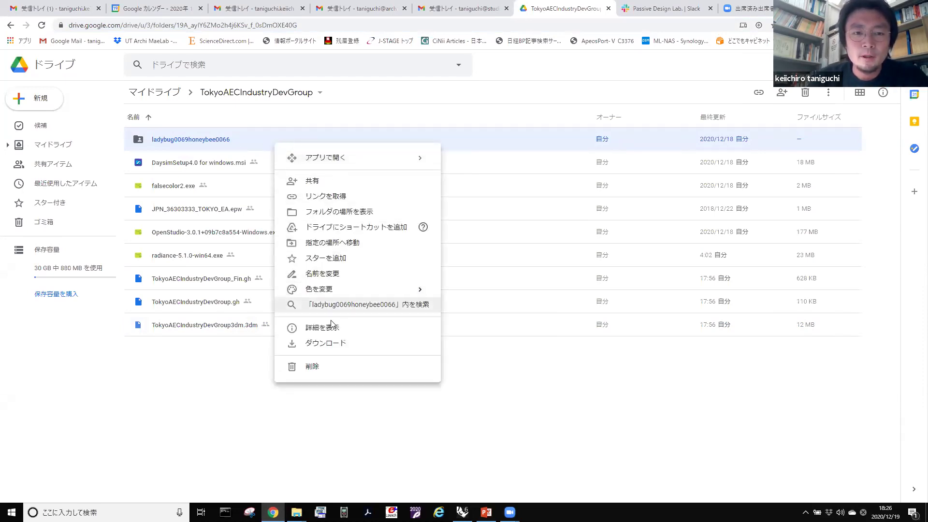
pyautogui.click(329, 345)
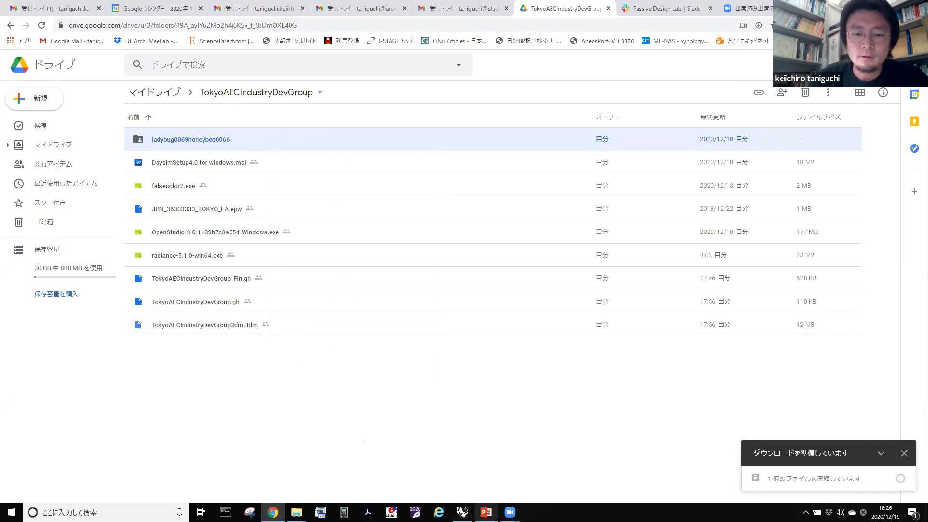
# Check the Downloads folder in File Explorer for the ladybug0069honeybee0066 archive, moving its window clear of Grasshopper.
pyautogui.moveTo(486, 513)
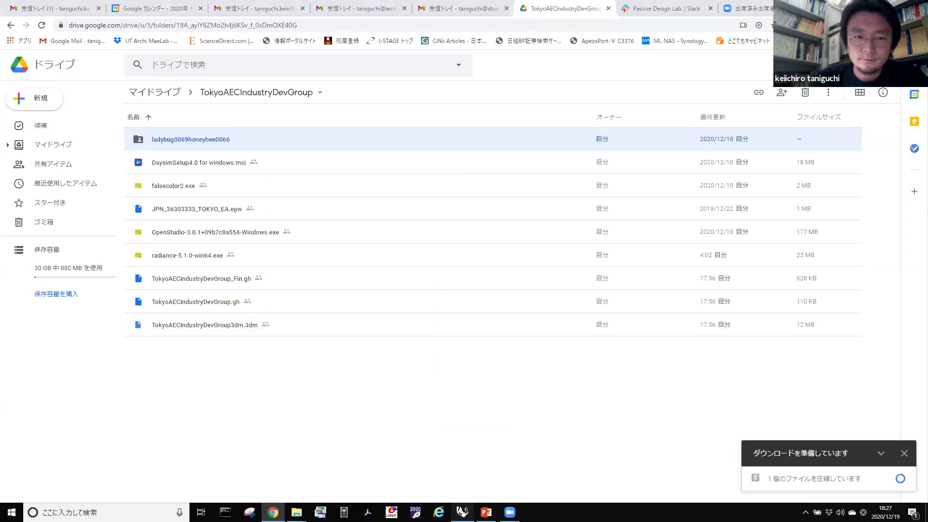
pyautogui.click(463, 513)
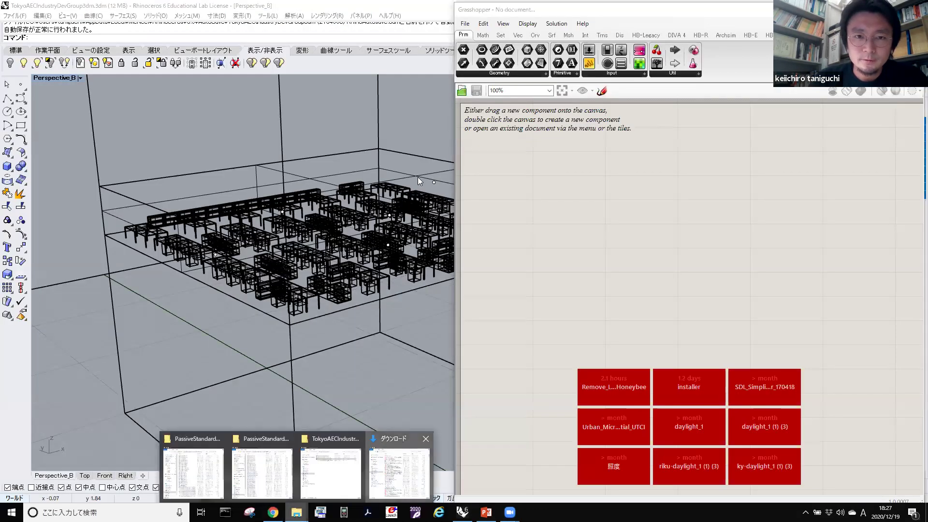
pyautogui.hotkey('alt', 'Tab')
pyautogui.click(491, 177)
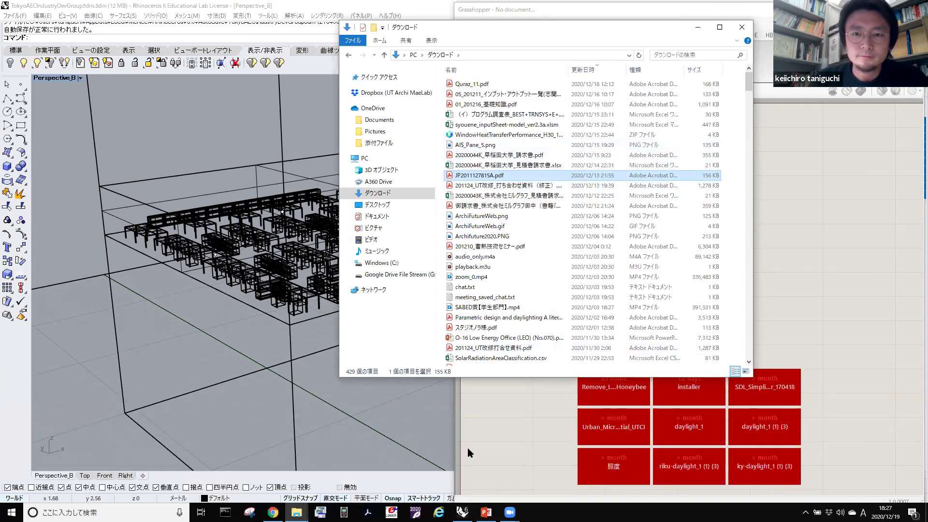
pyautogui.scroll(-2, 523, 231)
pyautogui.scroll(2, 523, 231)
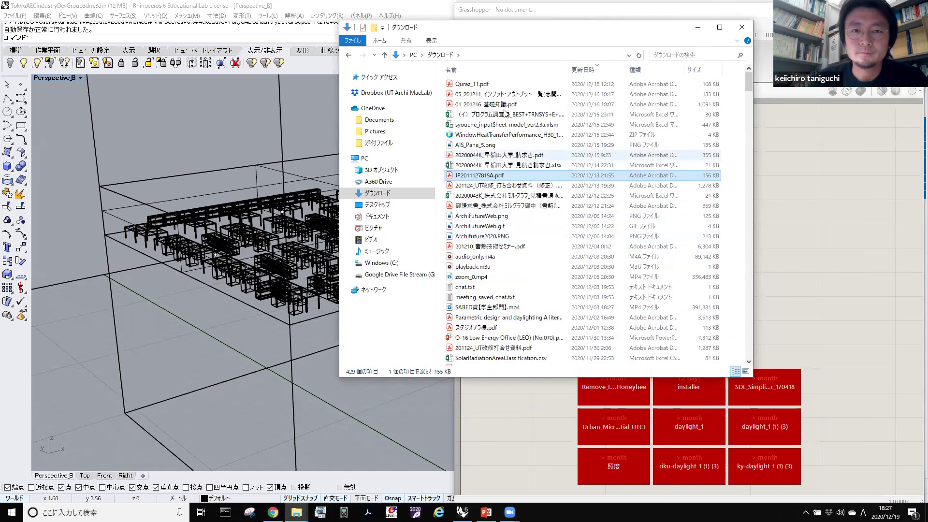
pyautogui.click(273, 512)
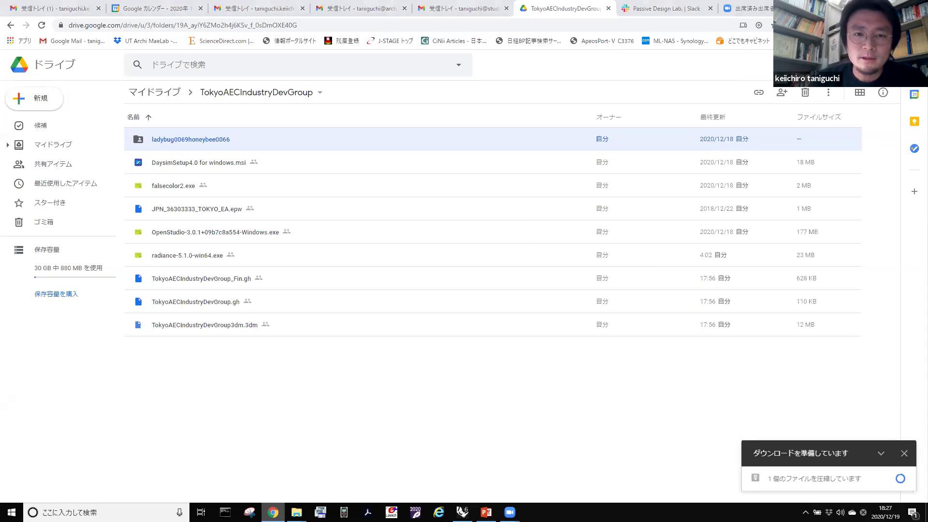
pyautogui.hotkey('alt', 'Tab')
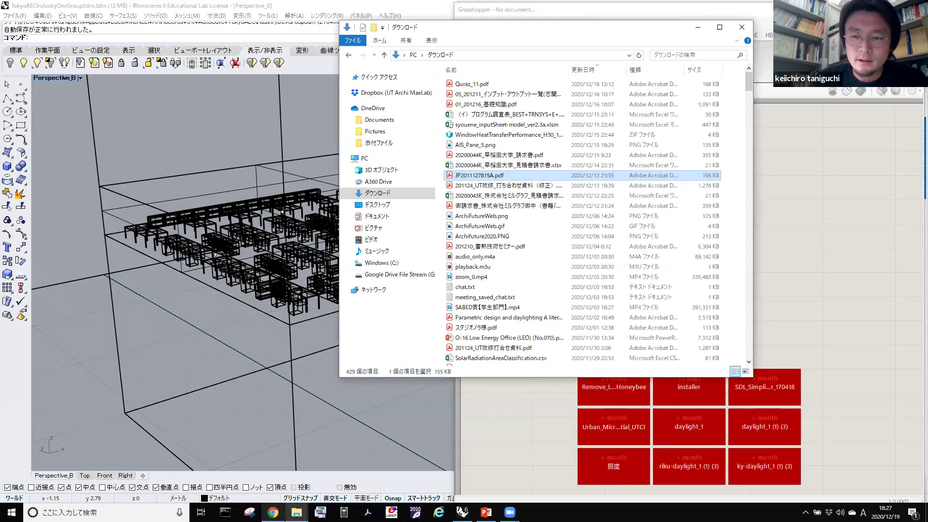
pyautogui.click(489, 237)
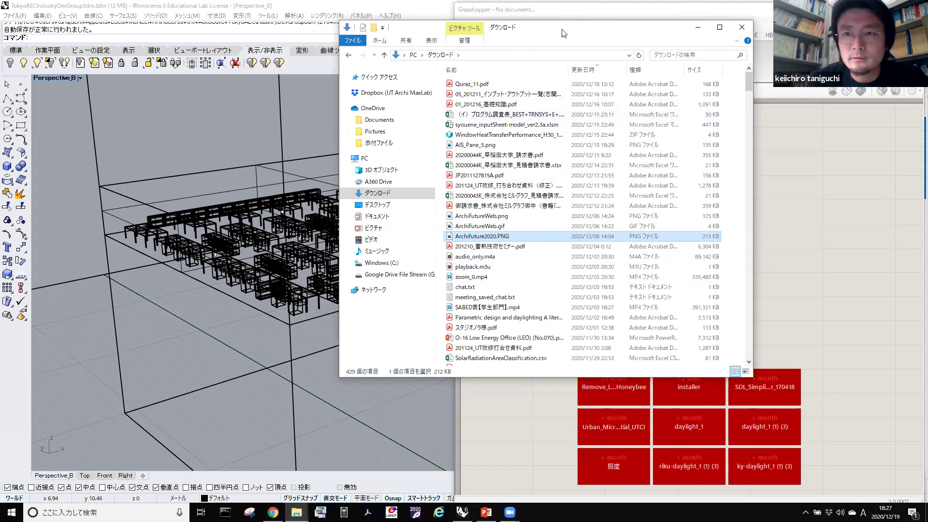
pyautogui.moveTo(564, 34); pyautogui.dragTo(248, 44)
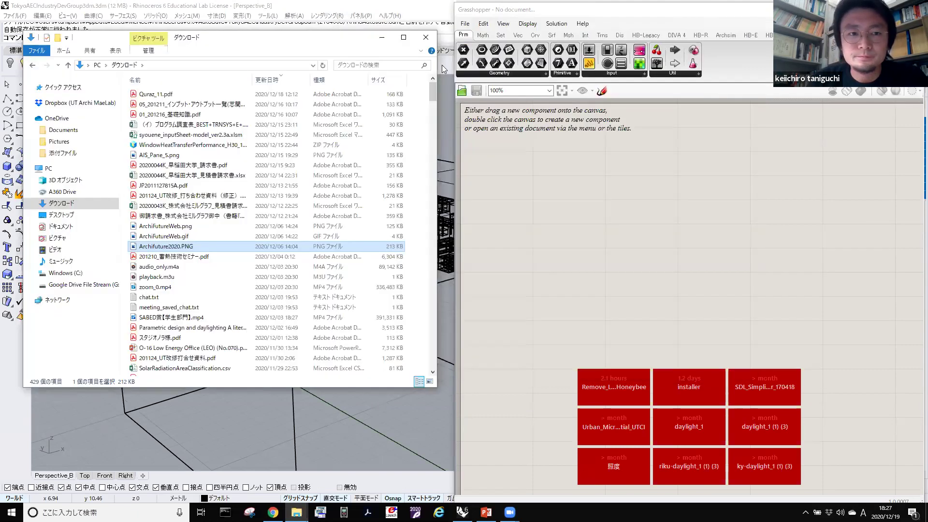
pyautogui.click(191, 165)
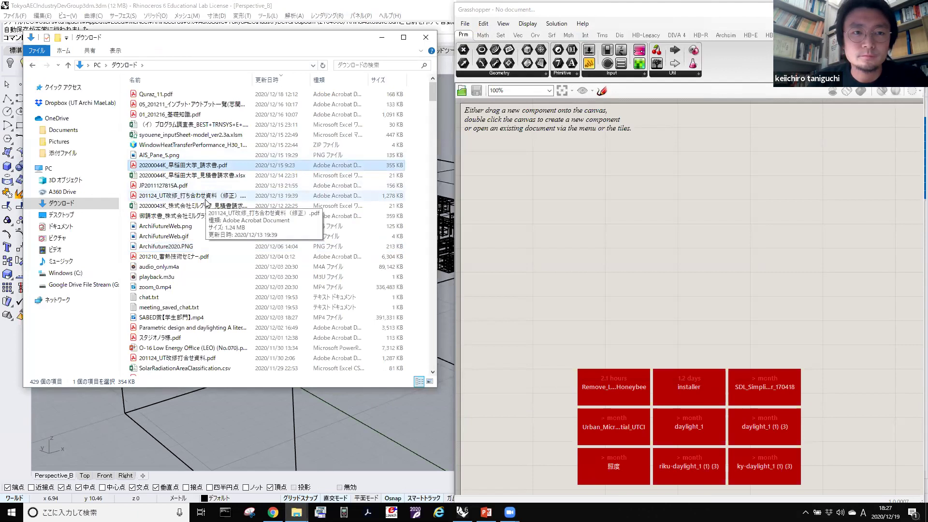
# Return to Google Drive, decline leaving the page during the folder download, and recheck the Downloads folder for the archive.
pyautogui.click(273, 512)
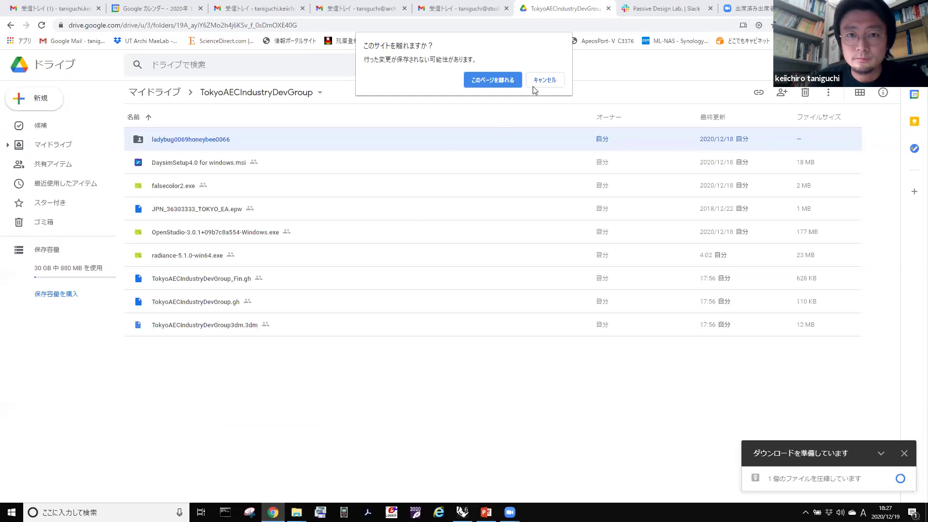
pyautogui.click(533, 85)
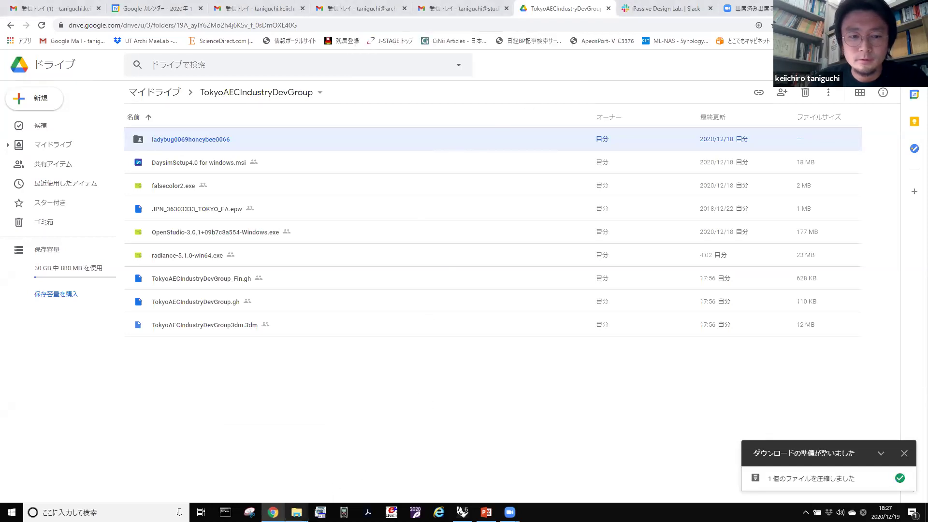
pyautogui.moveTo(297, 513)
pyautogui.click(389, 476)
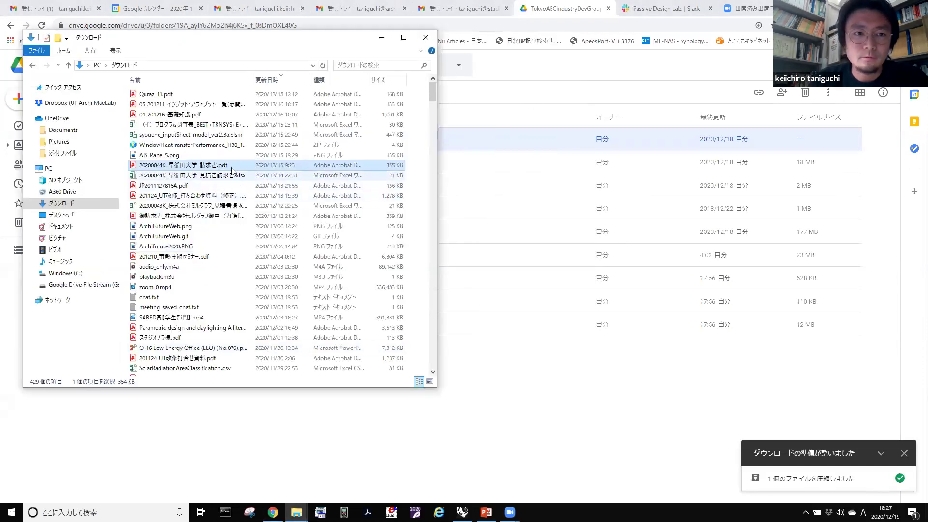
pyautogui.click(175, 105)
pyautogui.scroll(-1, 174, 110)
pyautogui.scroll(1, 175, 110)
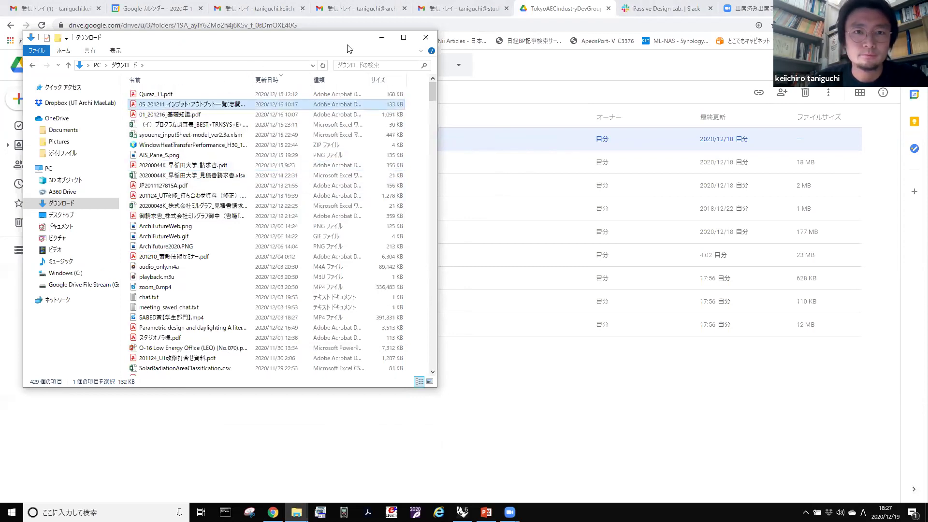
pyautogui.click(382, 41)
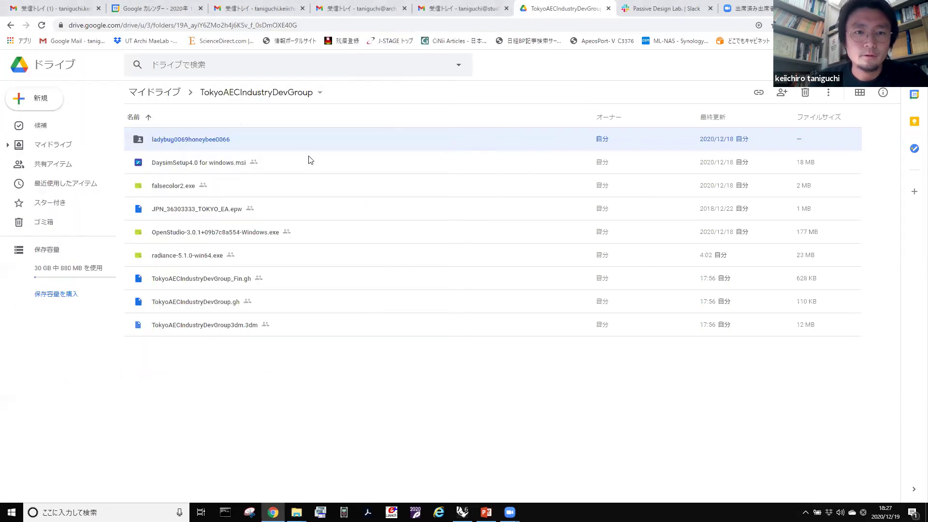
pyautogui.rightClick(299, 146)
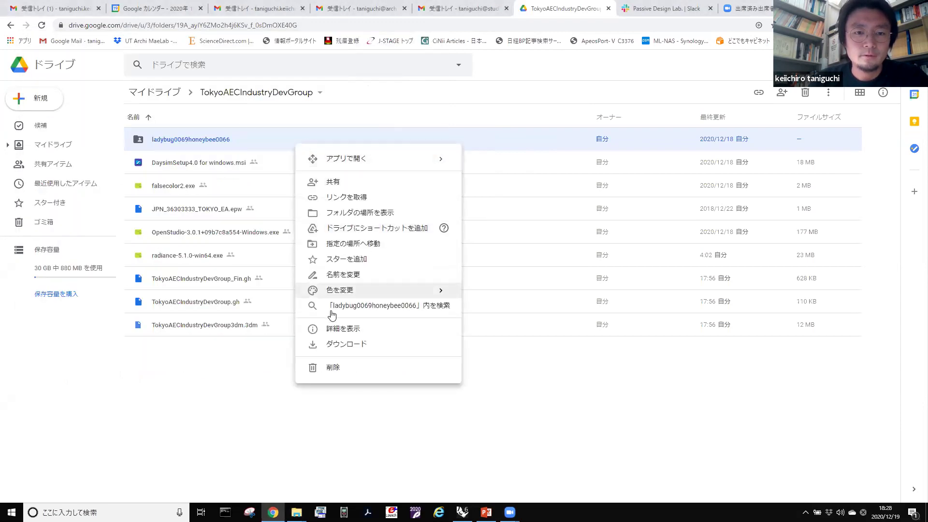
pyautogui.click(247, 379)
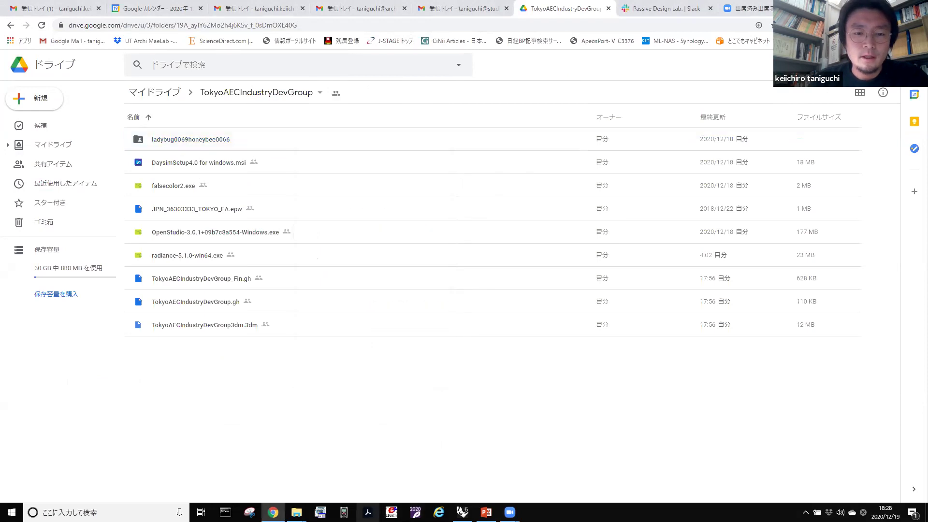
pyautogui.moveTo(296, 512)
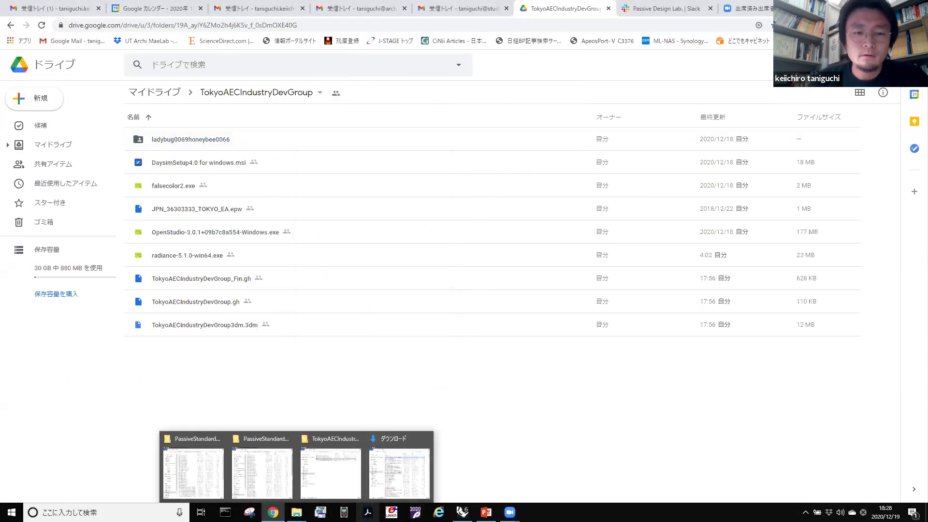
pyautogui.moveTo(463, 513)
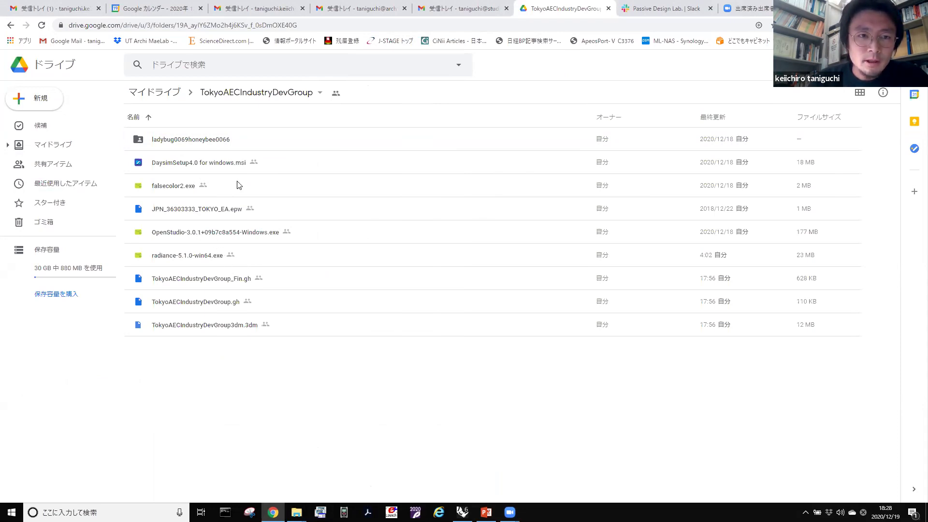
# Download the radiance-5.1.0-win64.exe installer from the shared Google Drive folder.
pyautogui.click(284, 164)
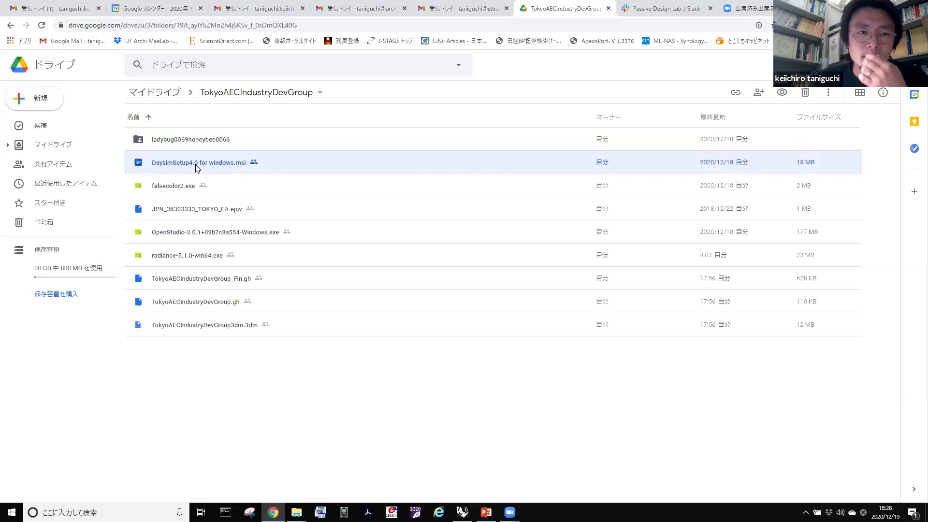
pyautogui.click(333, 238)
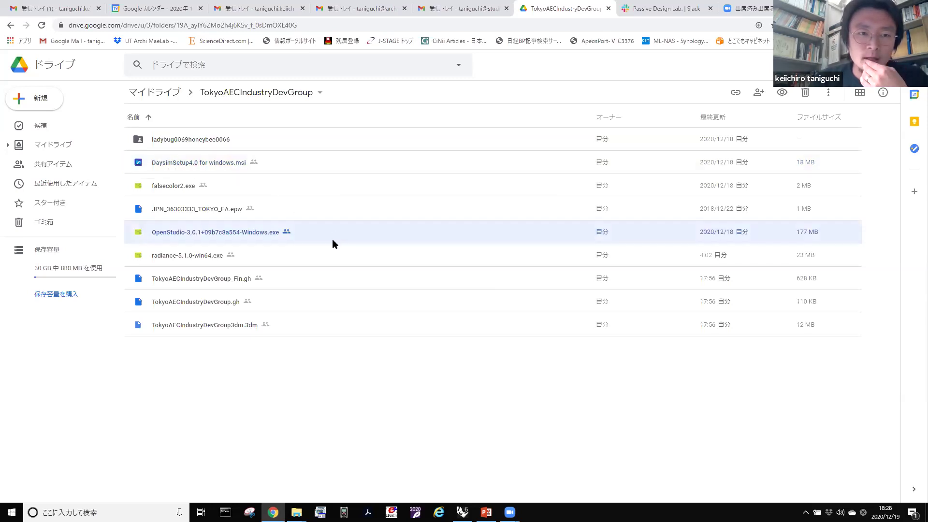
pyautogui.click(315, 261)
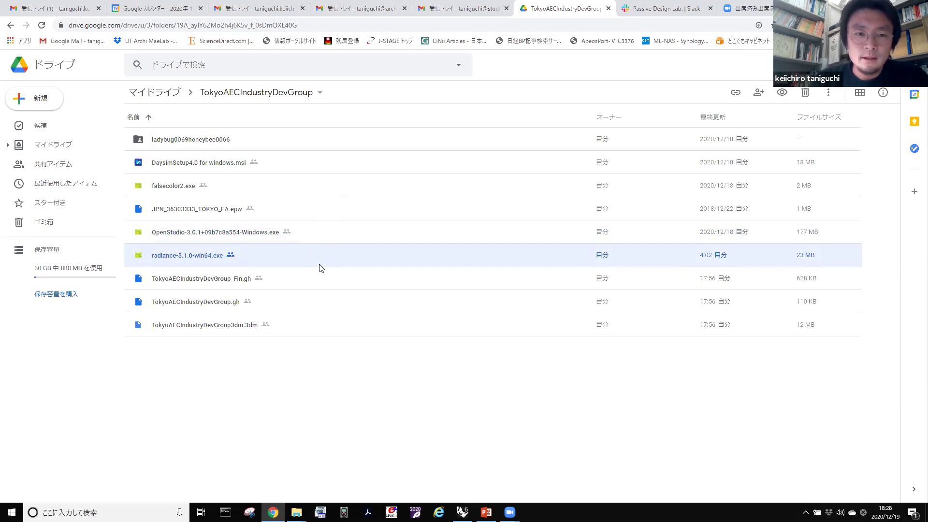
pyautogui.rightClick(319, 261)
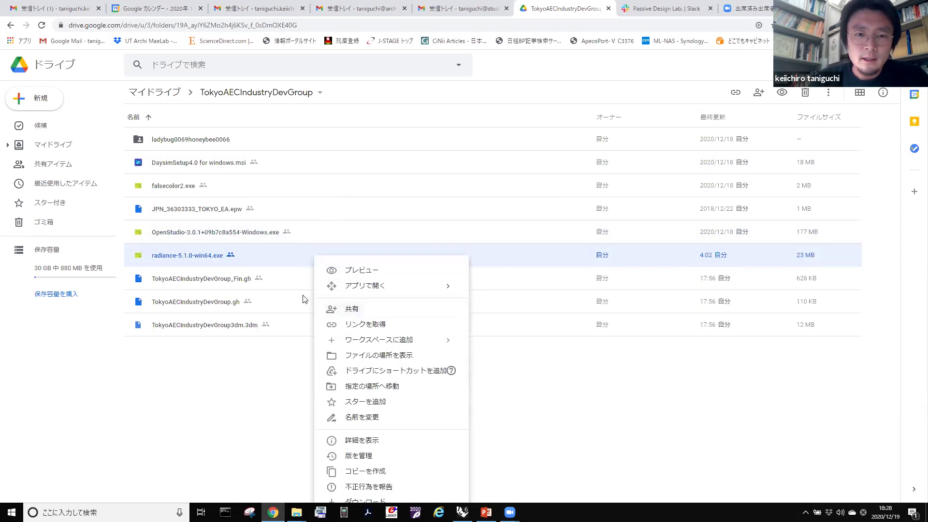
pyautogui.click(360, 501)
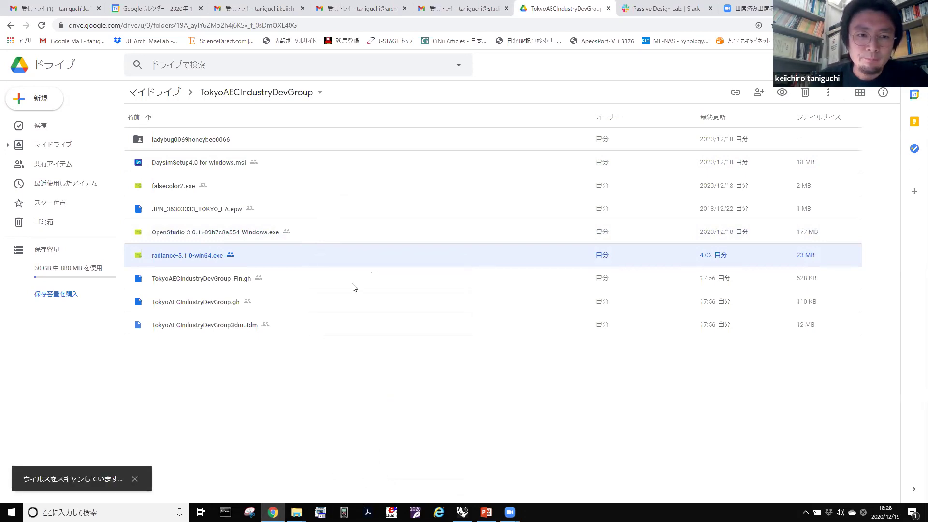
# Download the OpenStudio-3.0.1+09b7c8a554-Windows.exe and DaysimSetup4.0 for windows.msi installers from the shared Drive folder.
pyautogui.rightClick(337, 238)
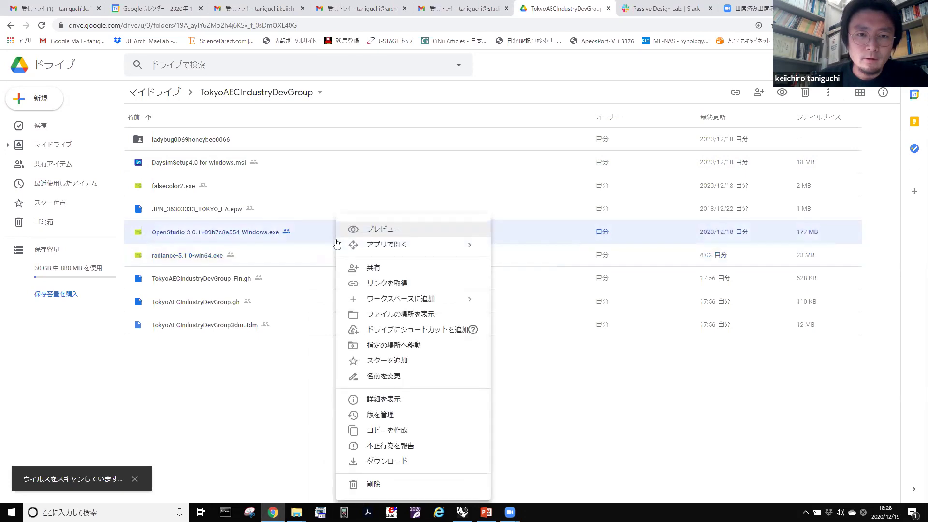
pyautogui.click(398, 463)
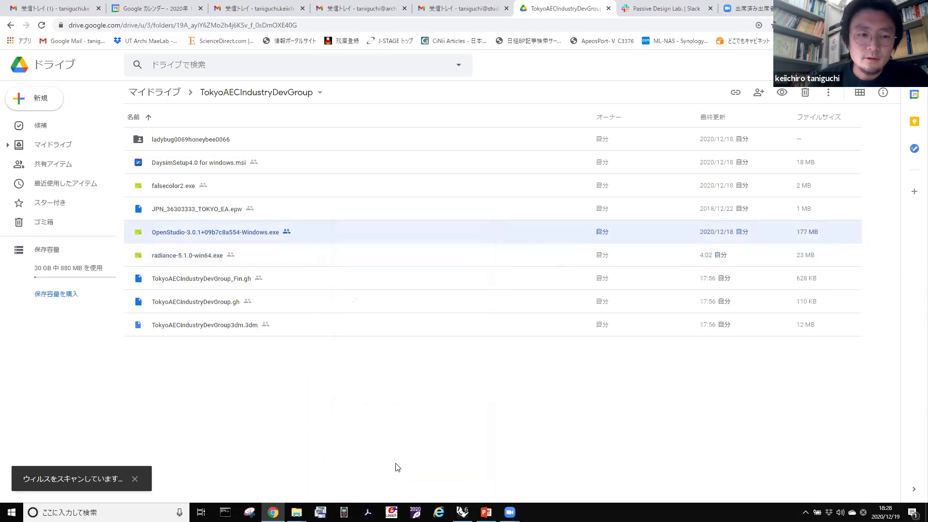
pyautogui.click(311, 187)
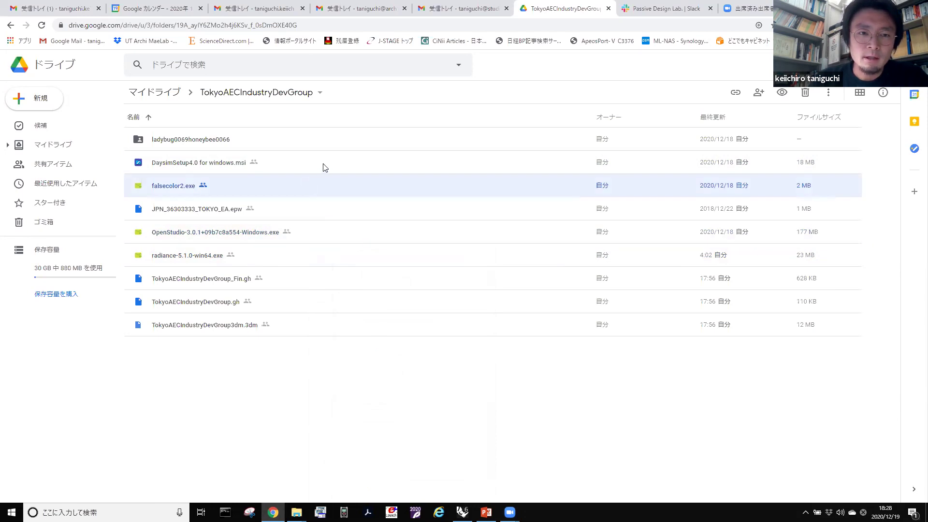
pyautogui.rightClick(324, 167)
pyautogui.click(363, 412)
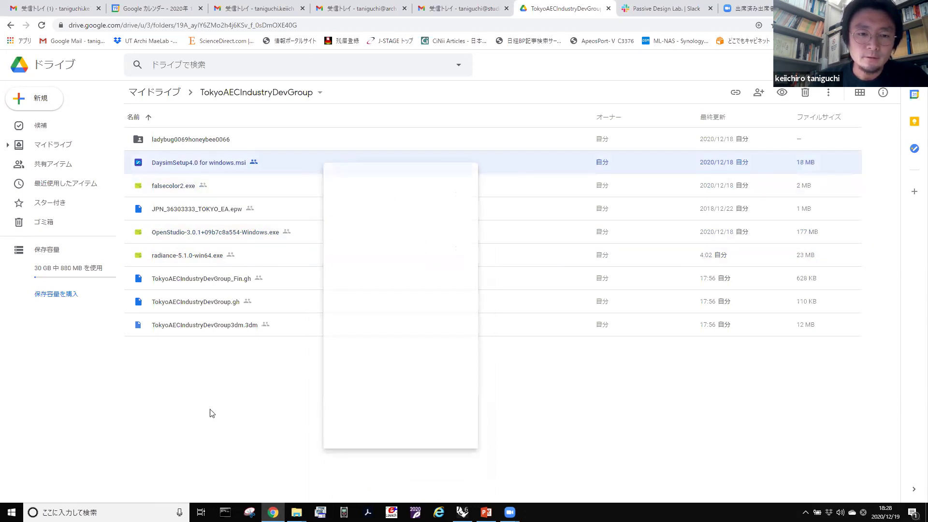
# Bring up the Downloads window in File Explorer and show the contents of the Windows (C:) drive.
pyautogui.moveTo(296, 511)
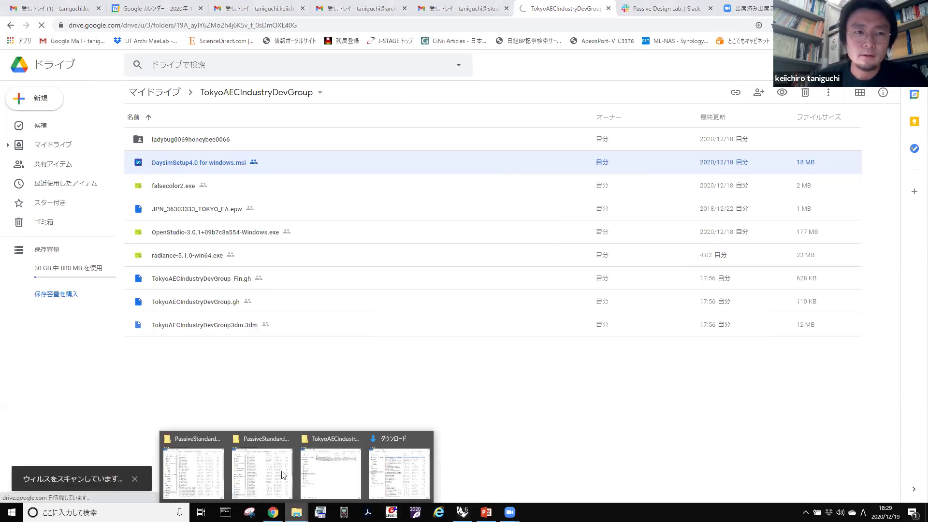
pyautogui.click(396, 486)
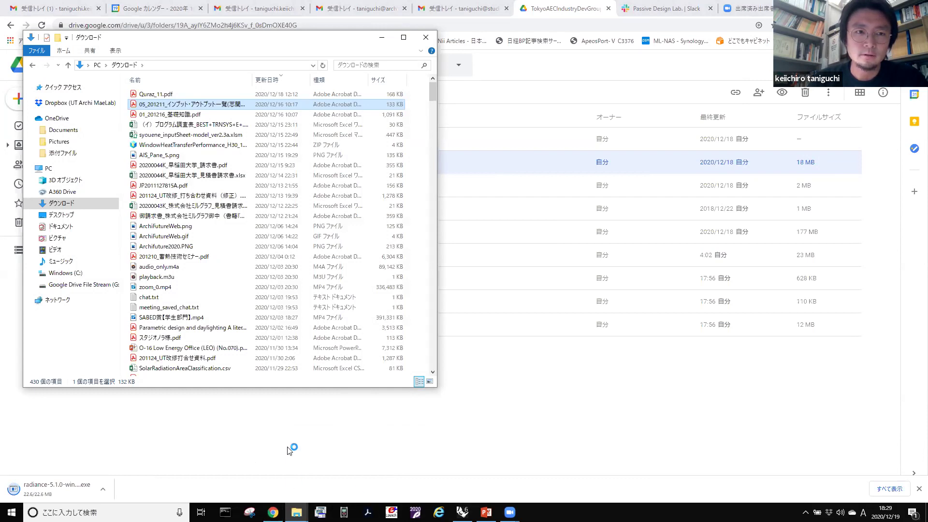
pyautogui.click(82, 275)
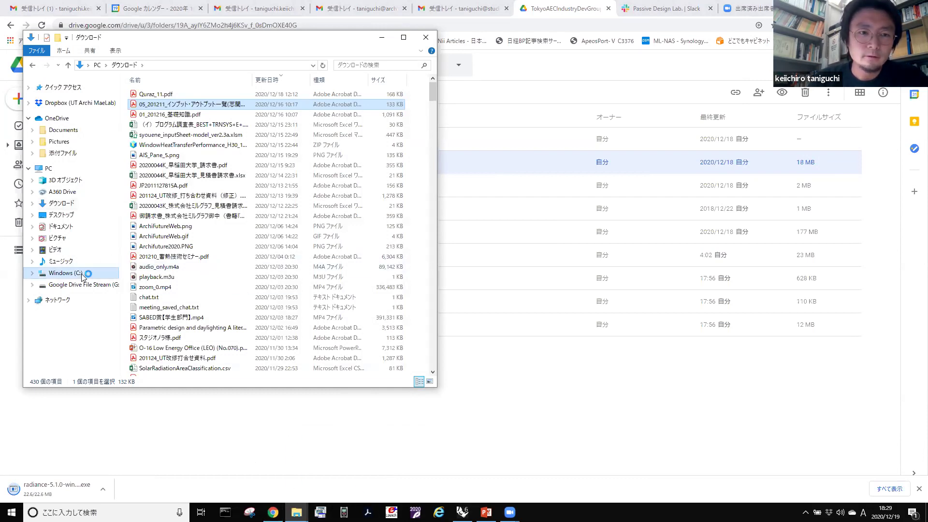
# Run the downloaded Radiance installer, accept its licence and choose to add Radiance to the system PATH for all users.
pyautogui.click(43, 493)
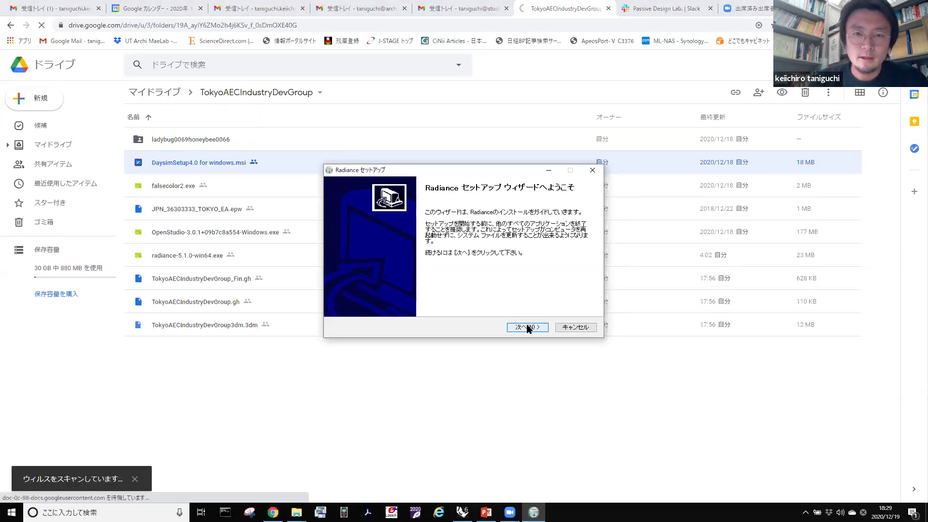
pyautogui.click(528, 329)
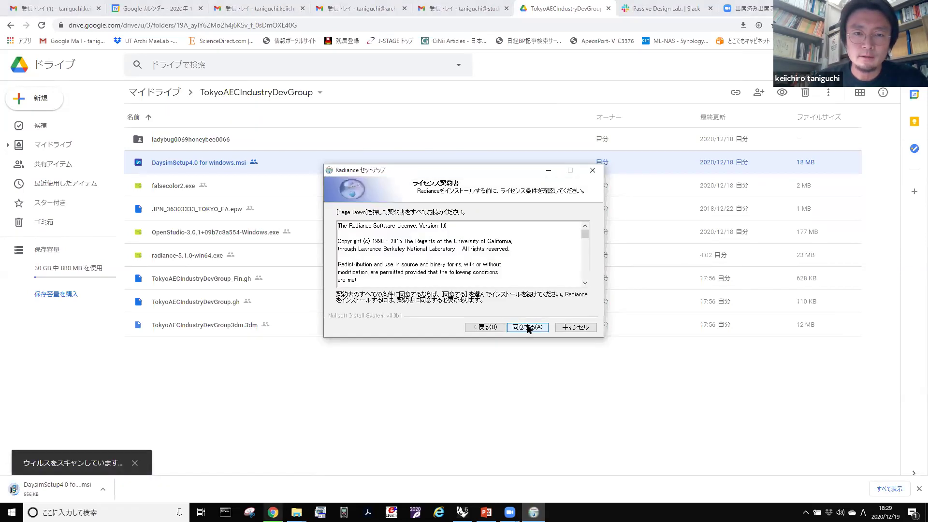
pyautogui.click(528, 331)
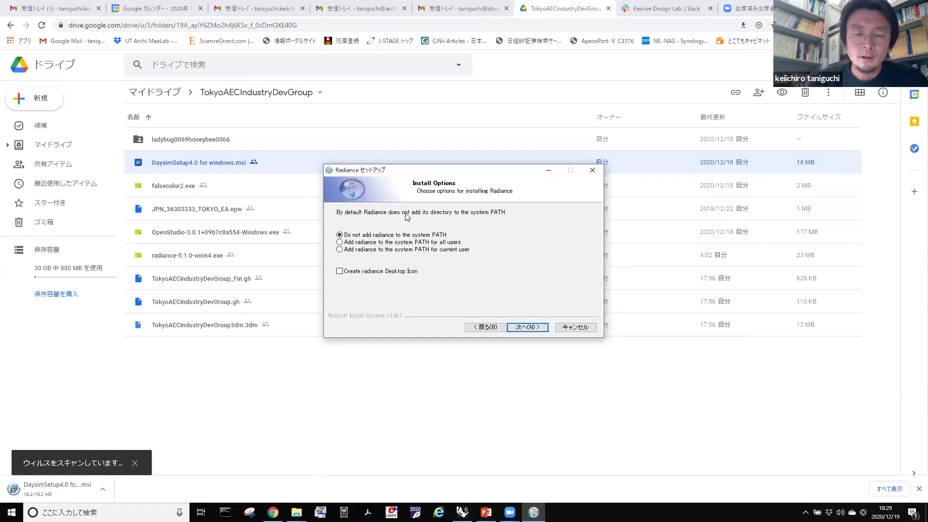
pyautogui.click(368, 243)
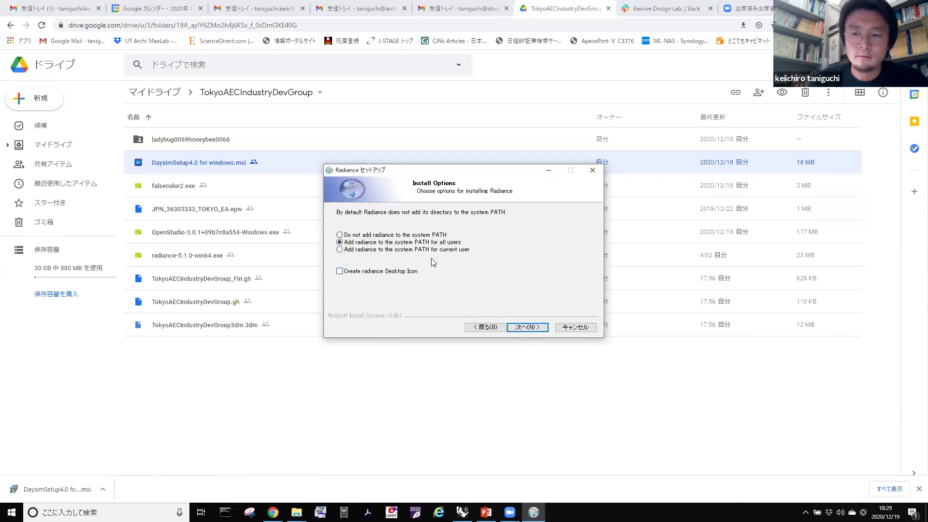
pyautogui.click(526, 329)
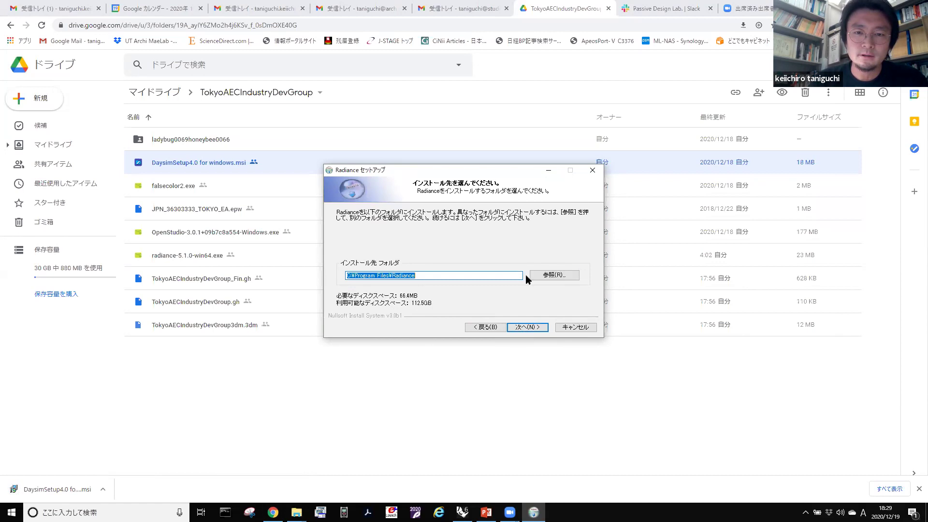
# Set the Radiance install folder to C:\Radiance by browsing to the Windows (C:) drive, and abort the setup.
pyautogui.click(547, 275)
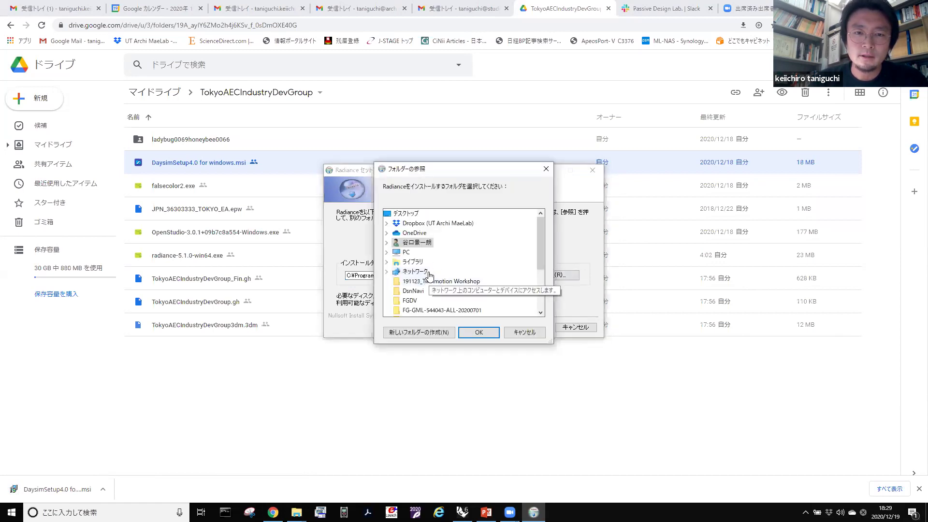
pyautogui.click(406, 255)
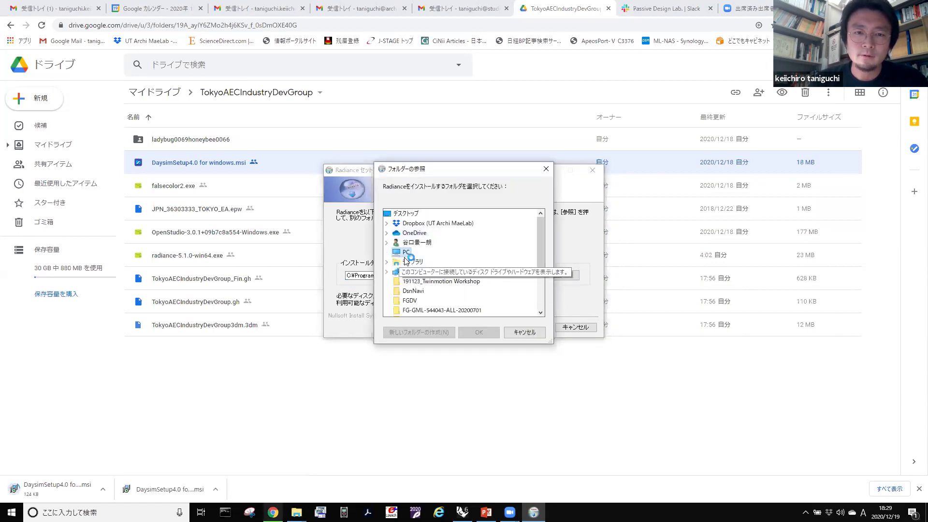
pyautogui.click(430, 299)
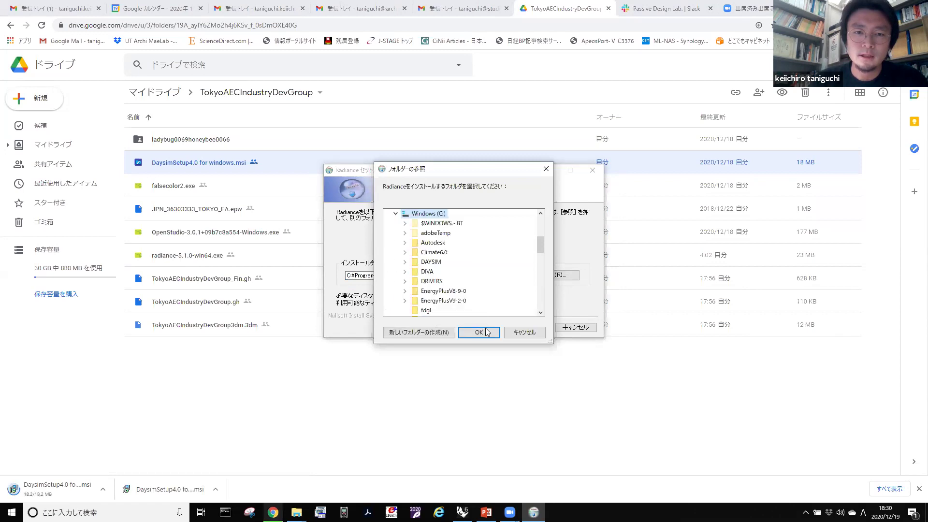
pyautogui.click(479, 332)
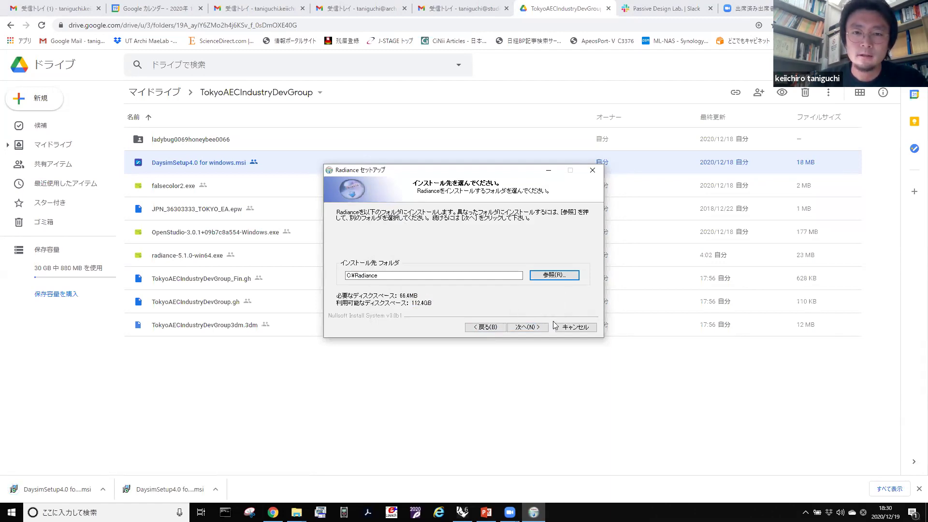
pyautogui.click(576, 328)
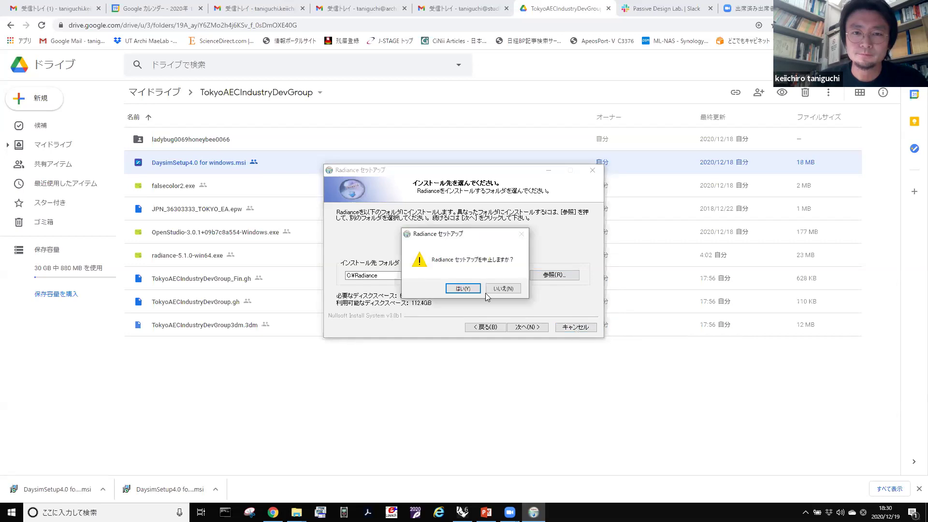
pyautogui.click(463, 289)
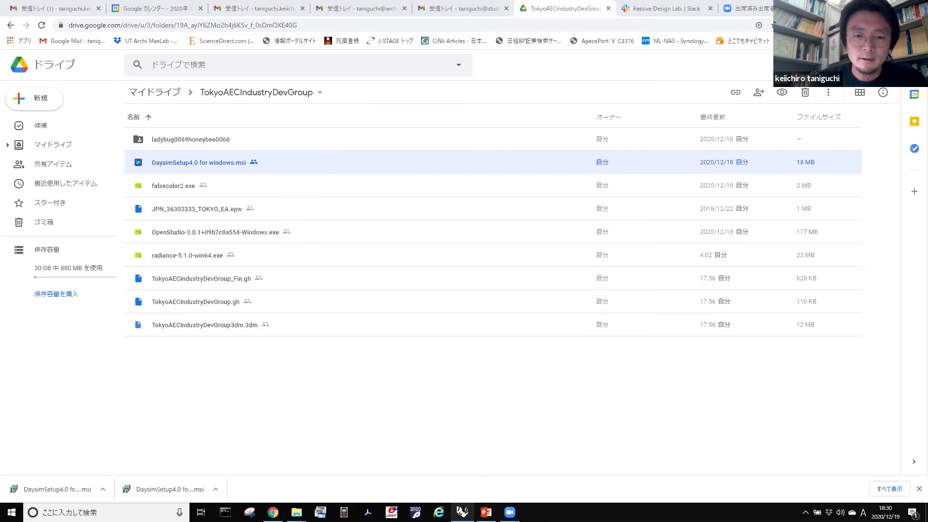
# Return to Rhino and check the C: drive in File Explorer for the DAYSIM, openstudio-2.9.0 and Radiance folders.
pyautogui.click(462, 512)
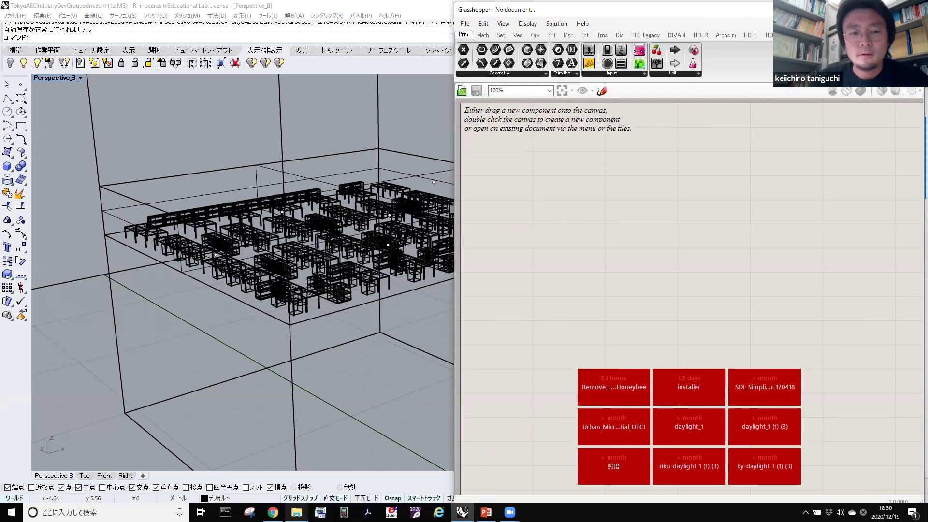
pyautogui.moveTo(296, 513)
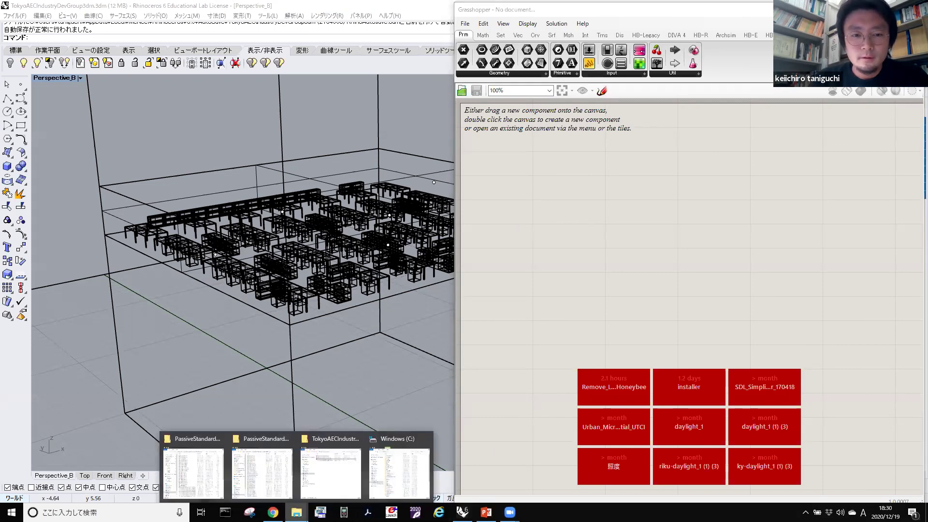
pyautogui.click(403, 438)
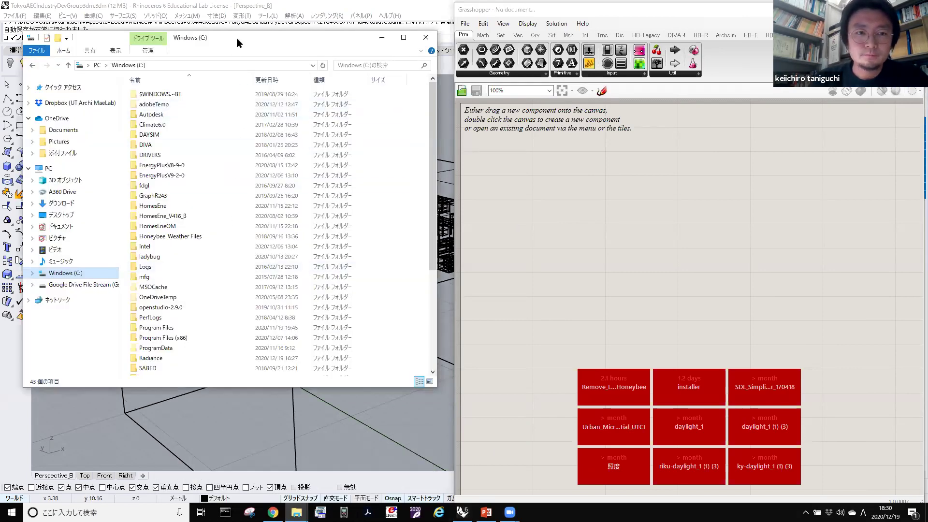
pyautogui.moveTo(237, 38); pyautogui.dragTo(260, 35)
pyautogui.scroll(-3, 244, 287)
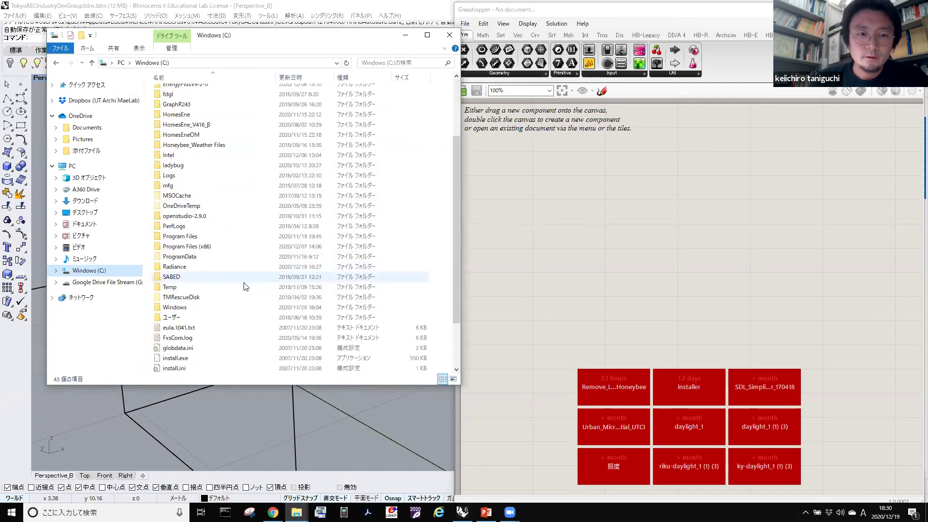
pyautogui.scroll(3, 244, 287)
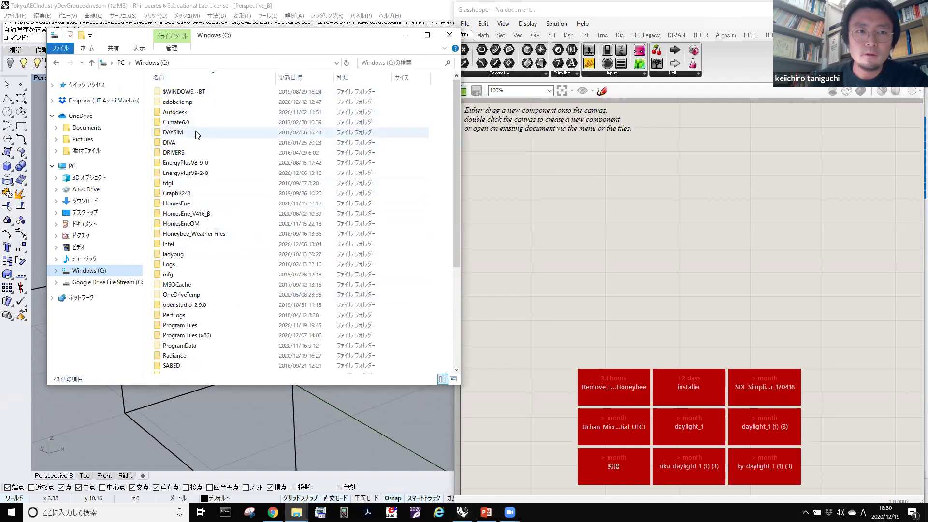
pyautogui.click(216, 132)
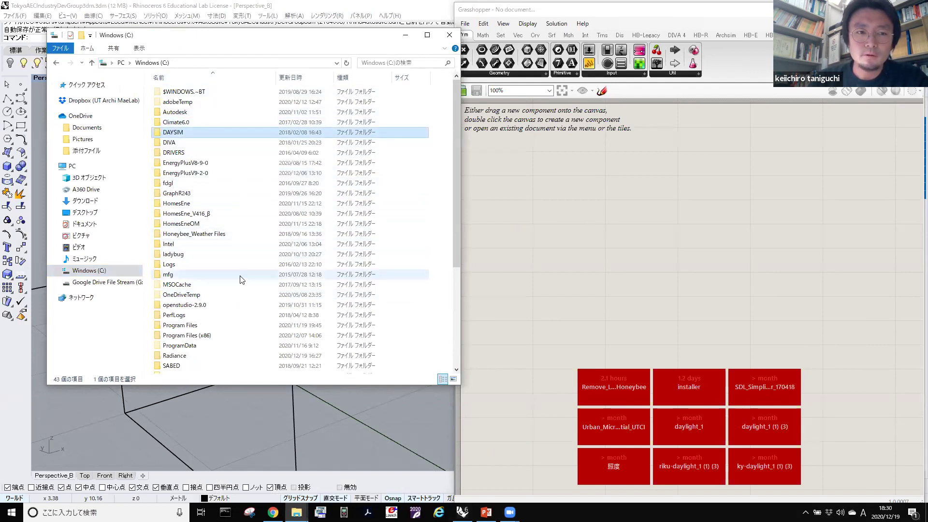
pyautogui.click(230, 307)
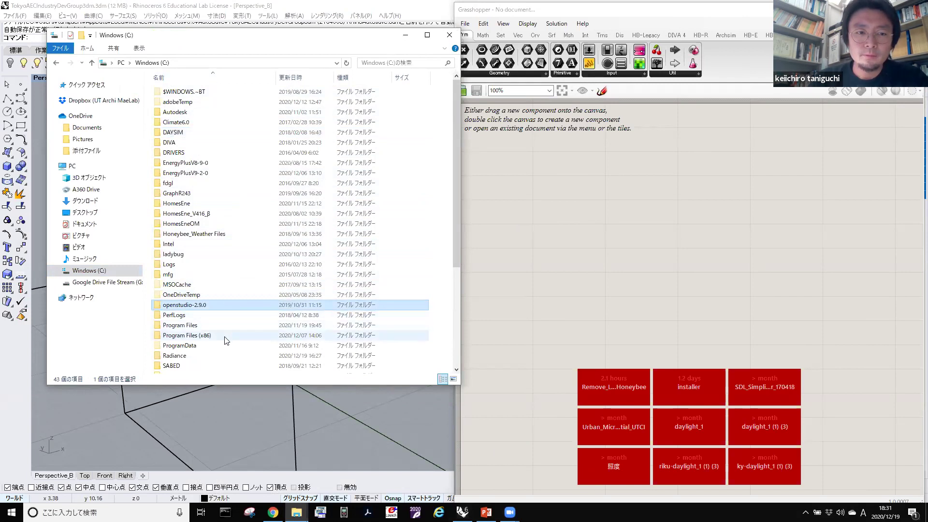
pyautogui.scroll(-2, 226, 340)
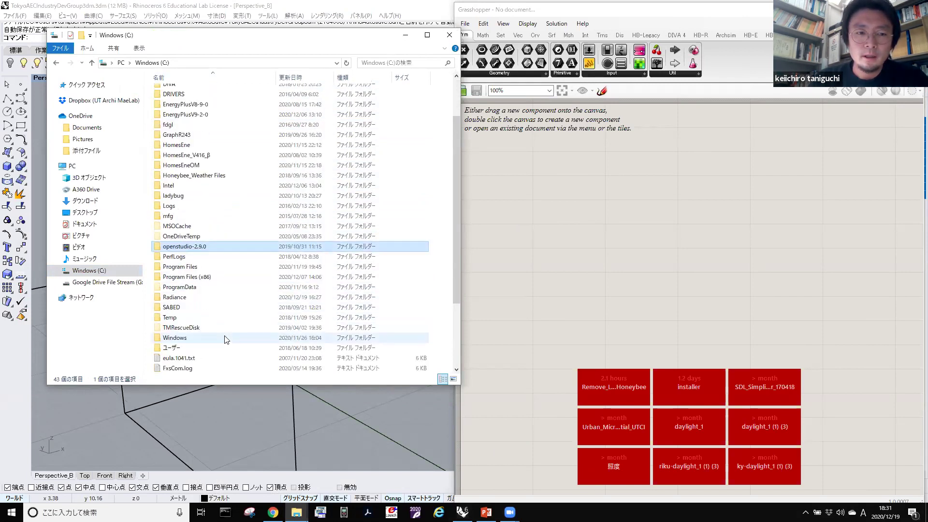
pyautogui.click(216, 297)
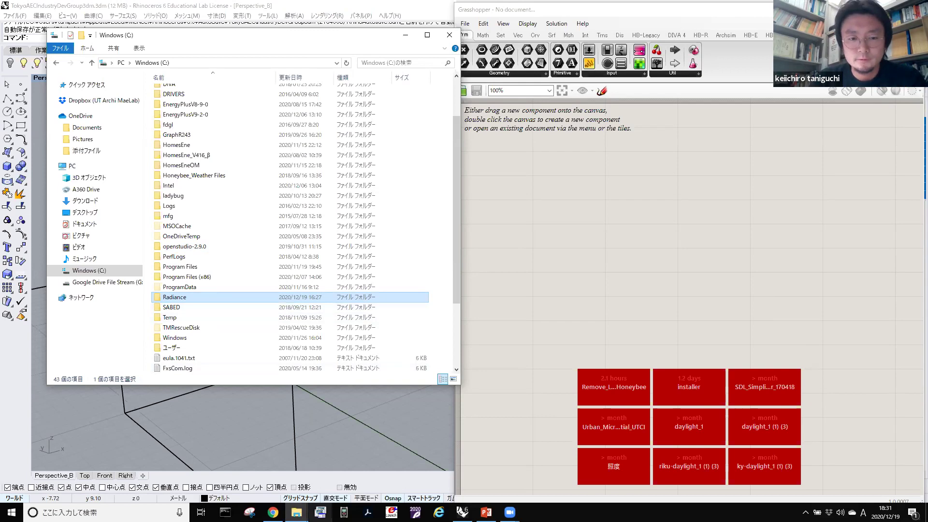
# Inspect the contents of the Radiance folder on the C: drive and return to the drive's root.
pyautogui.moveTo(297, 513)
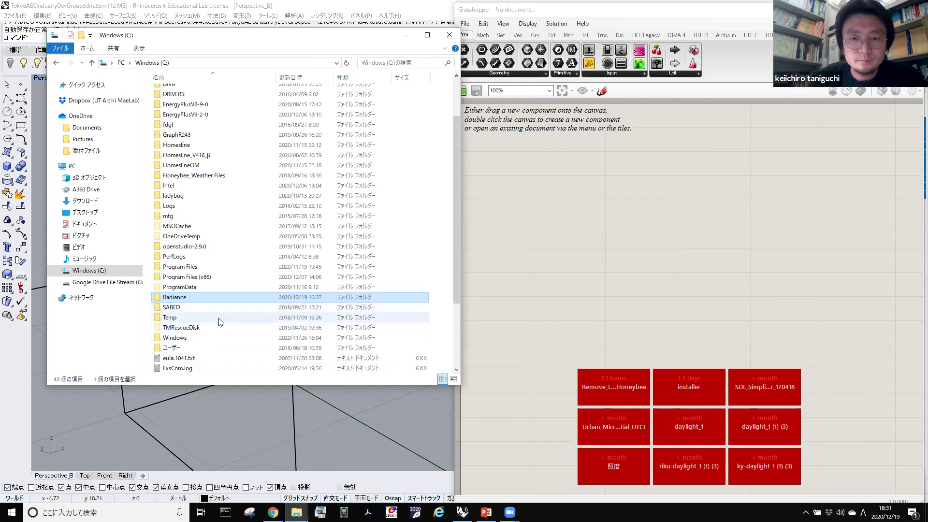
pyautogui.scroll(2, 333, 329)
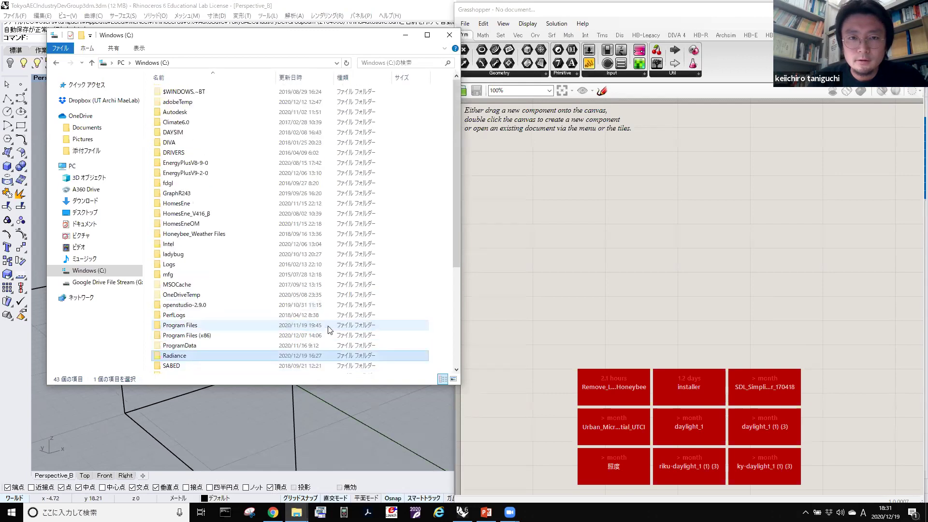
pyautogui.scroll(-3, 328, 329)
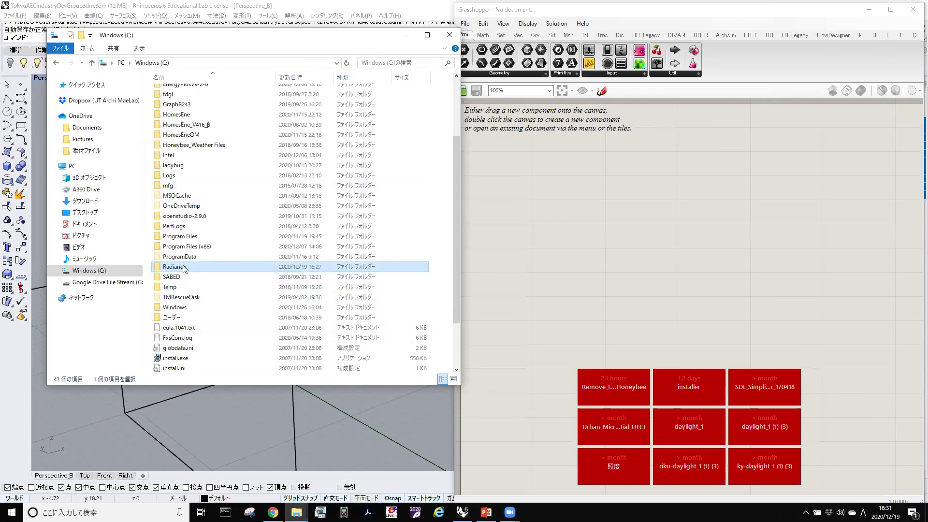
pyautogui.doubleClick(208, 268)
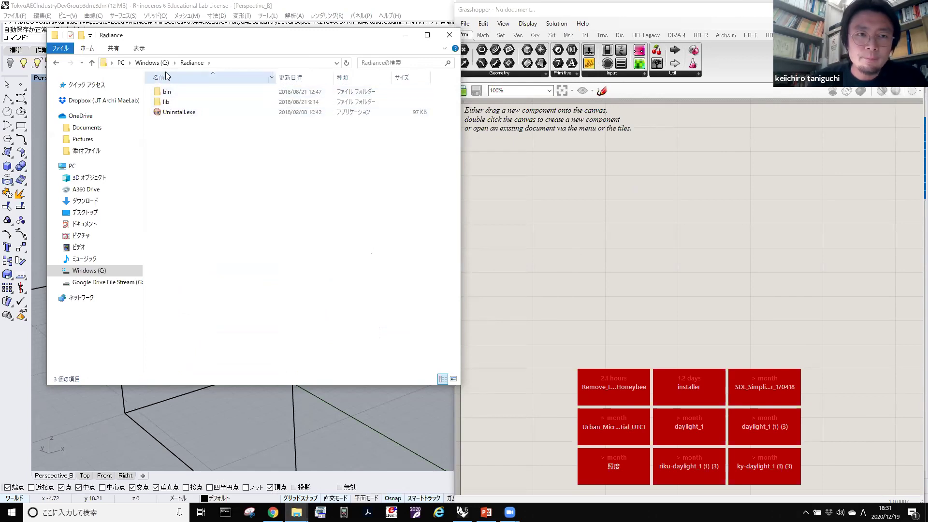
pyautogui.click(152, 62)
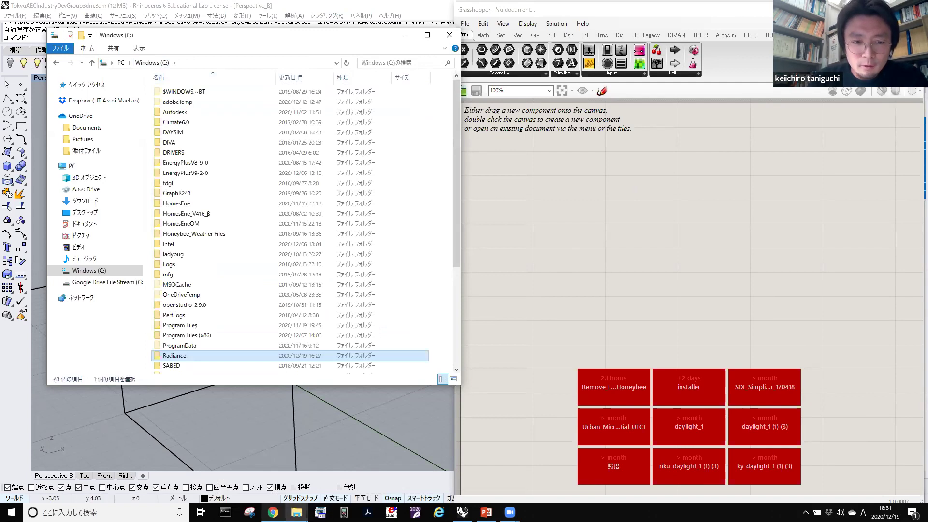
# Switch to Google Drive, select falsecolor2.exe, and check for the same file in C:\Radiance\bin in File Explorer.
pyautogui.click(273, 512)
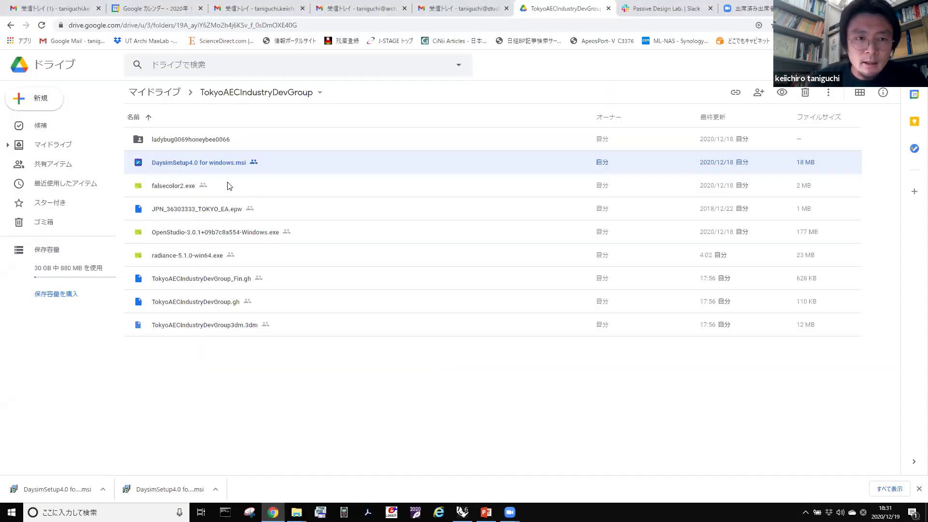
pyautogui.click(202, 190)
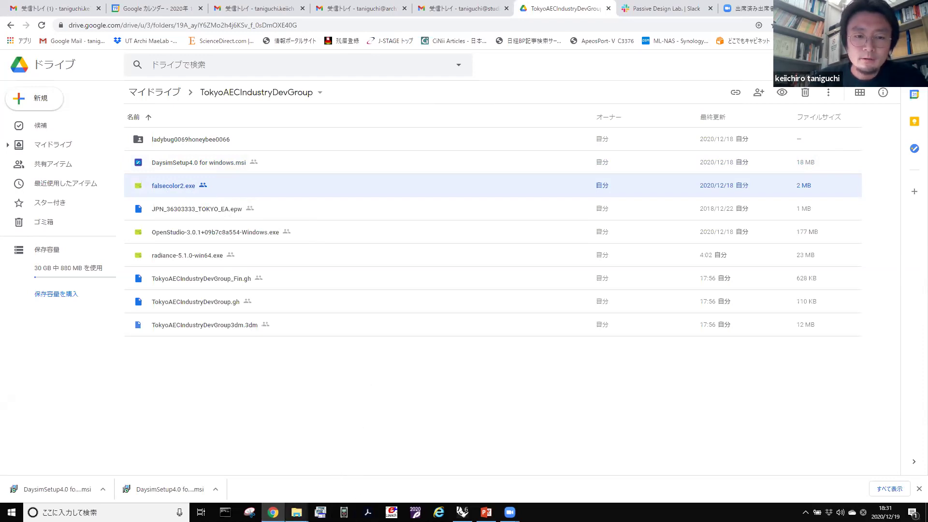
pyautogui.moveTo(297, 512)
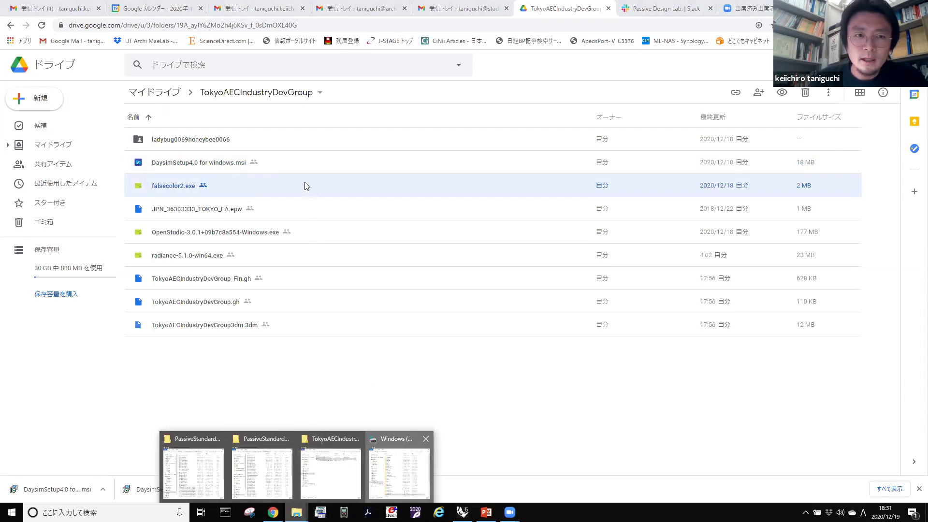
pyautogui.click(400, 487)
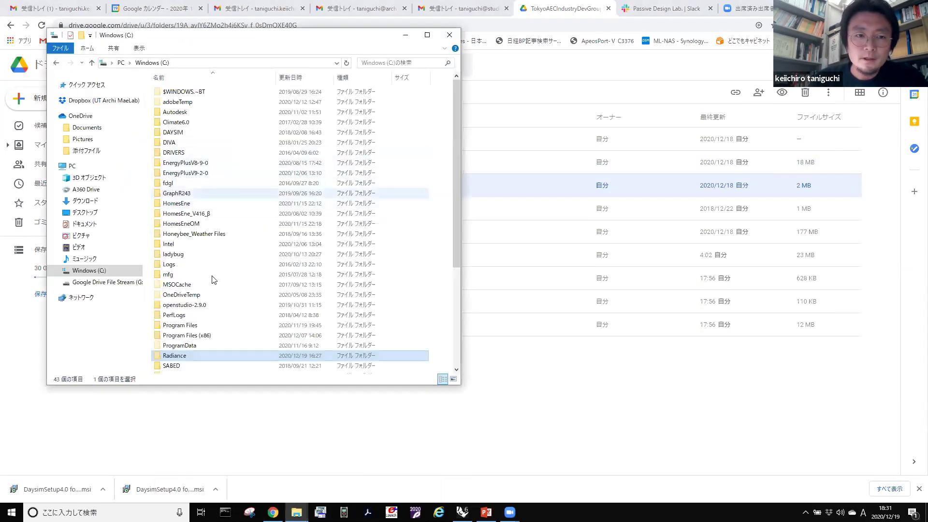
pyautogui.doubleClick(181, 357)
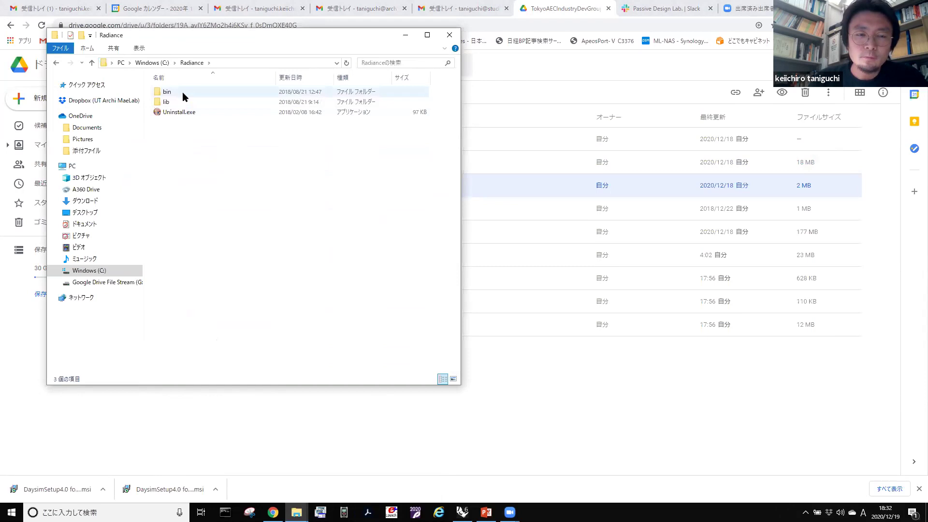
pyautogui.doubleClick(183, 97)
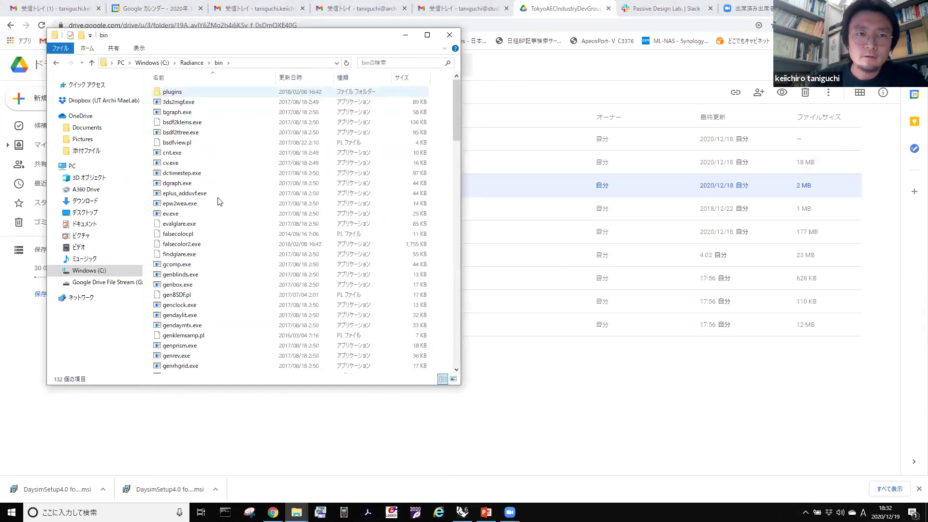
pyautogui.scroll(-2, 216, 238)
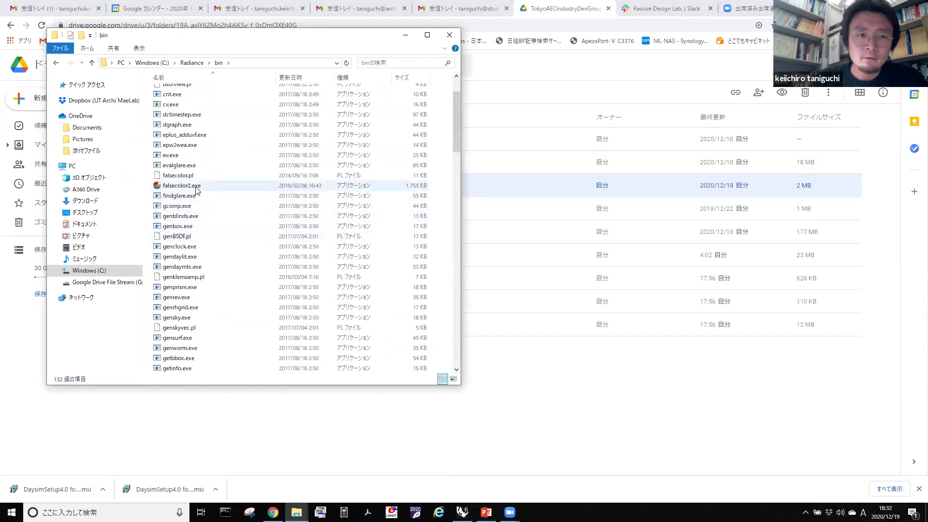
pyautogui.click(203, 187)
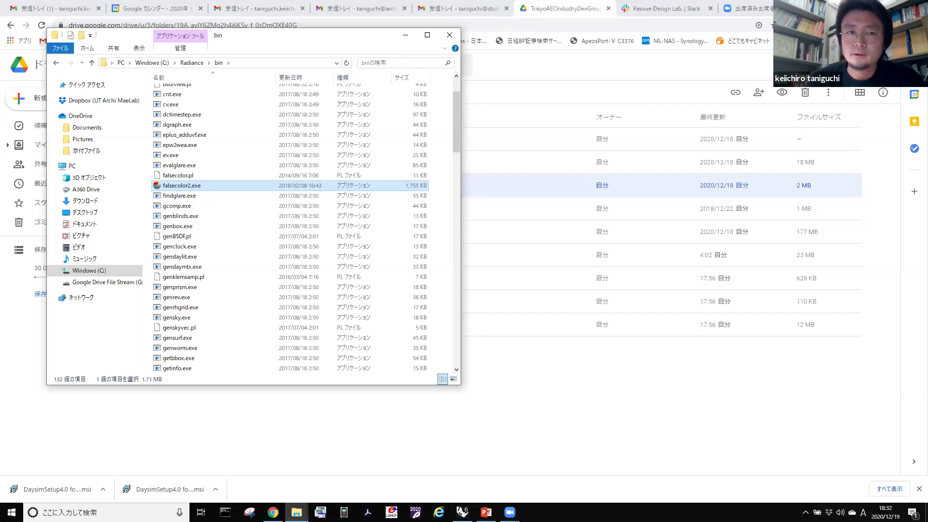
pyautogui.click(408, 40)
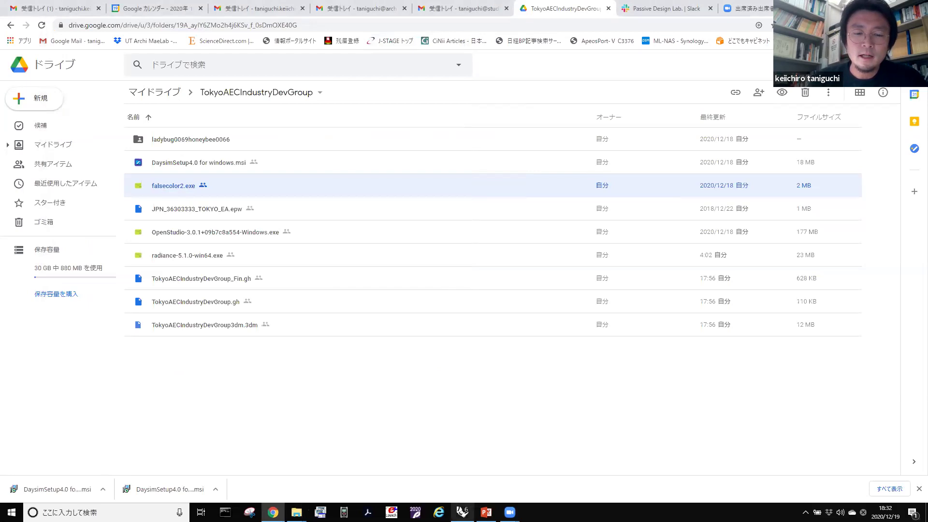
# Return to Rhino and look through the legacy and current Ladybug and Honeybee component sets in Grasshopper.
pyautogui.moveTo(462, 512)
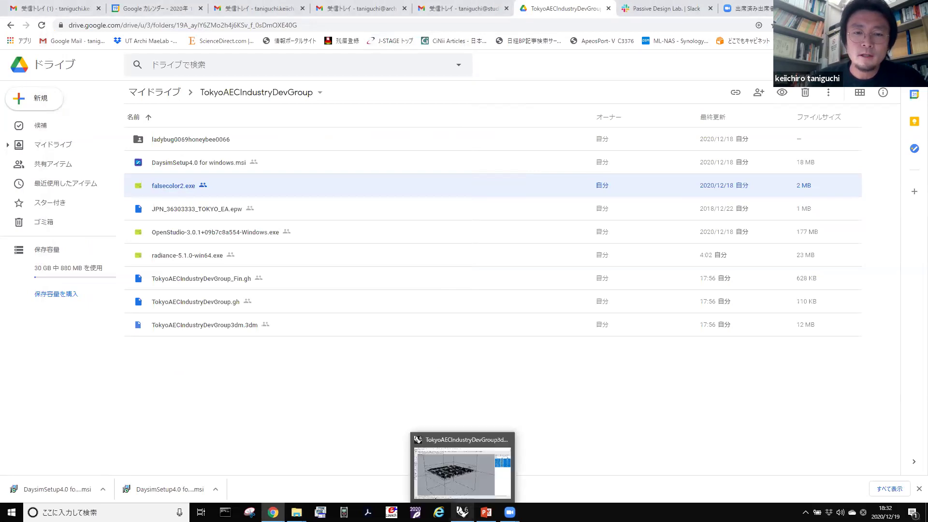
pyautogui.click(466, 480)
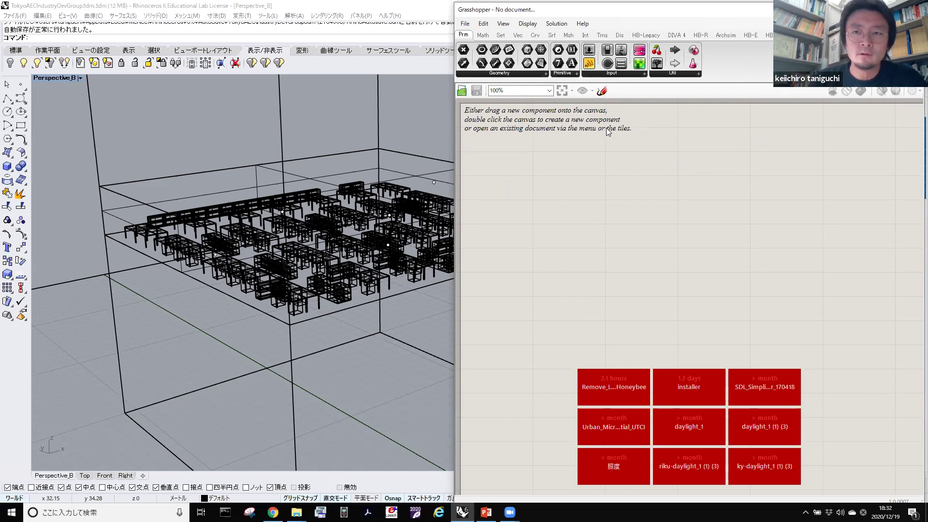
pyautogui.click(792, 35)
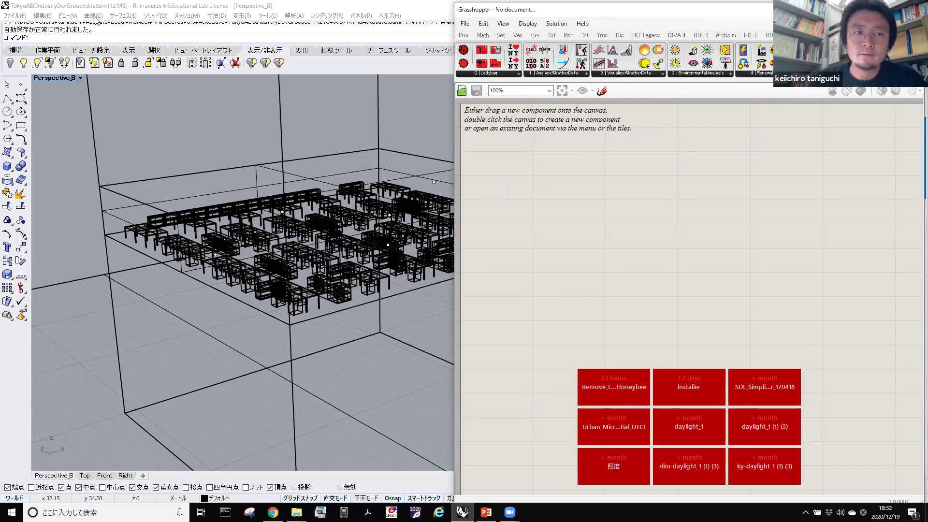
pyautogui.click(781, 38)
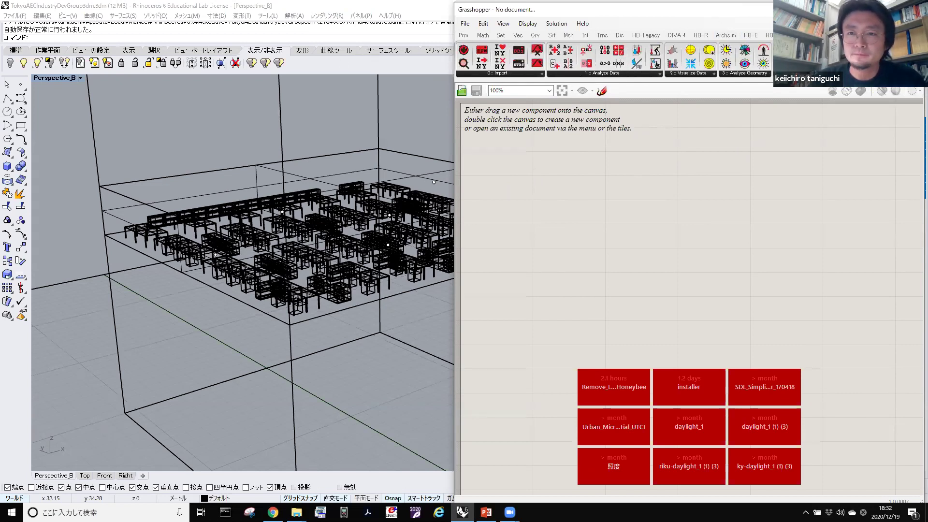
pyautogui.click(769, 35)
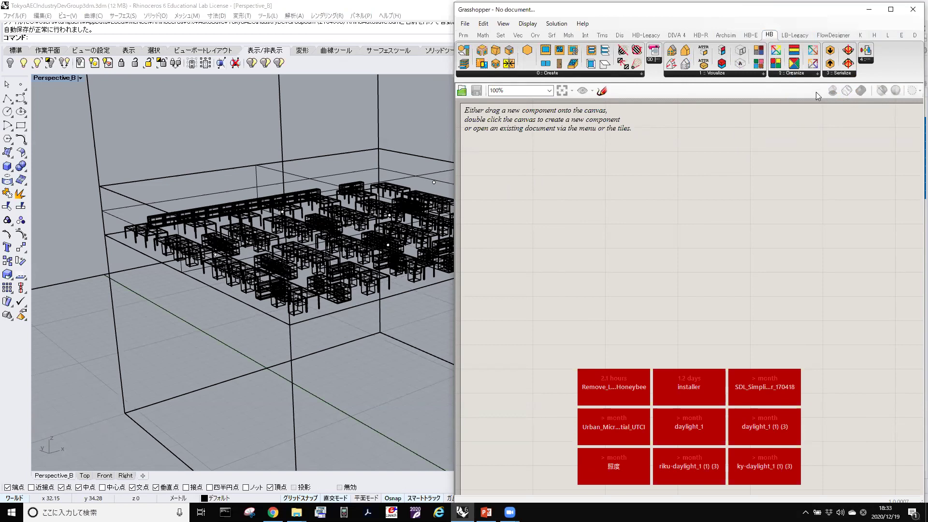
pyautogui.click(789, 39)
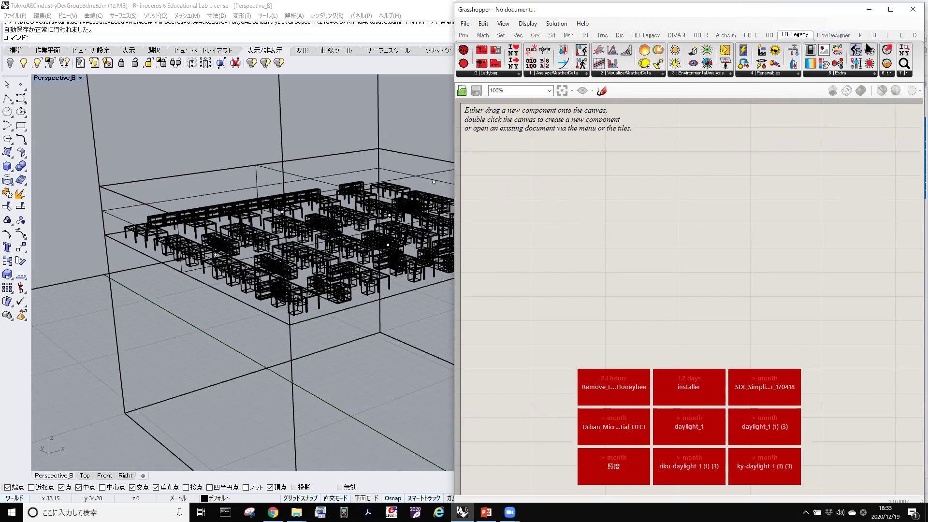
pyautogui.click(888, 36)
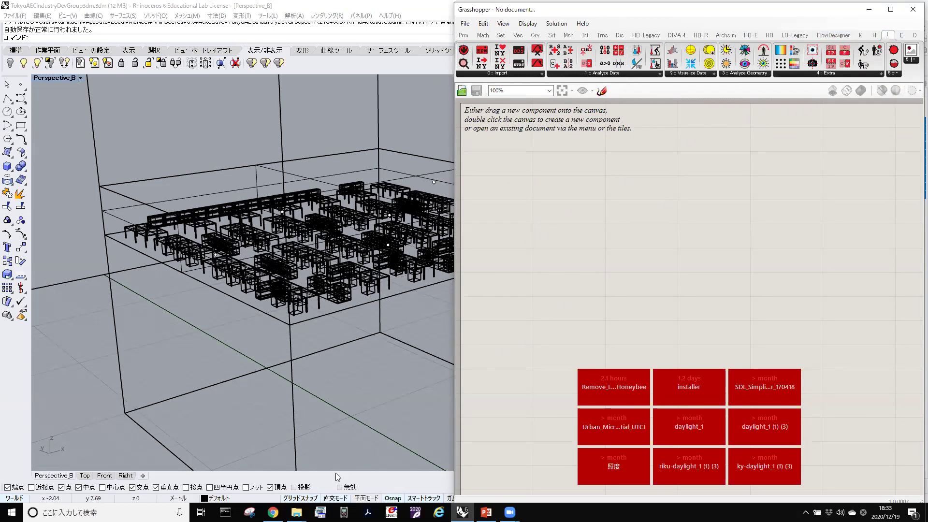
pyautogui.moveTo(296, 512)
pyautogui.moveTo(510, 512)
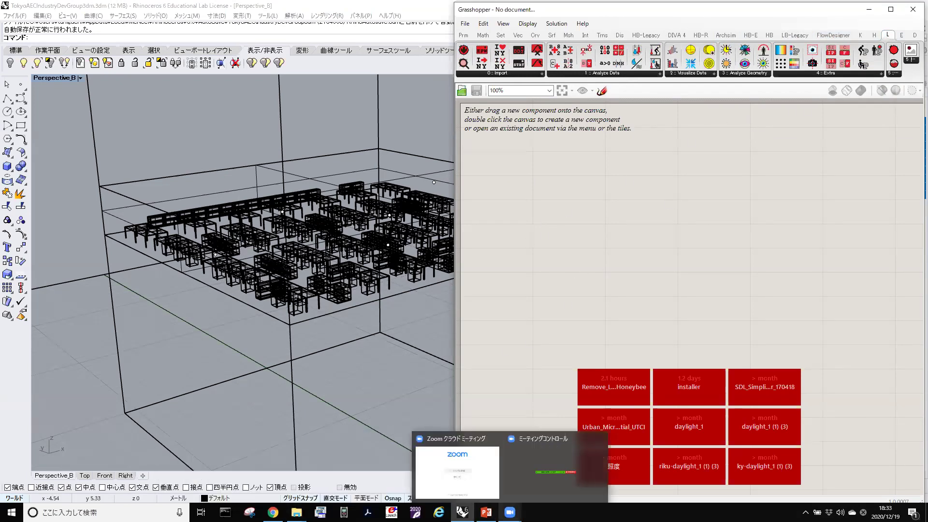
pyautogui.click(532, 486)
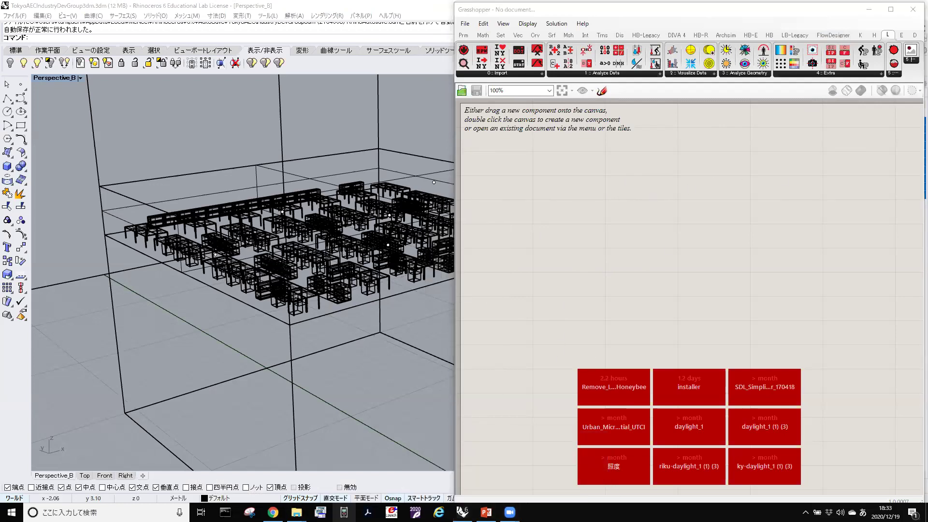
# Open TokyoAECIndustryDevGroup_Fin.gh from the desktop's TokyoAECIndustryDevGroup folder on the Grasshopper canvas.
pyautogui.click(297, 512)
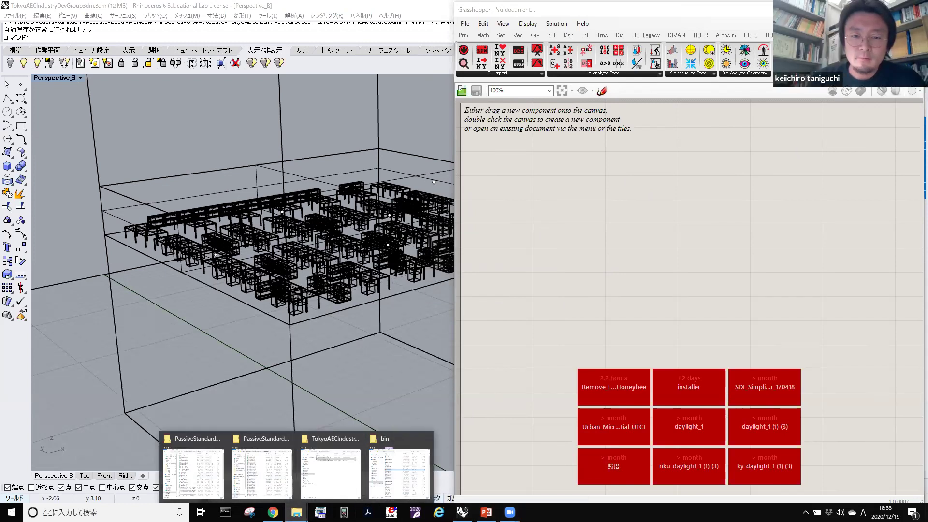
pyautogui.click(337, 478)
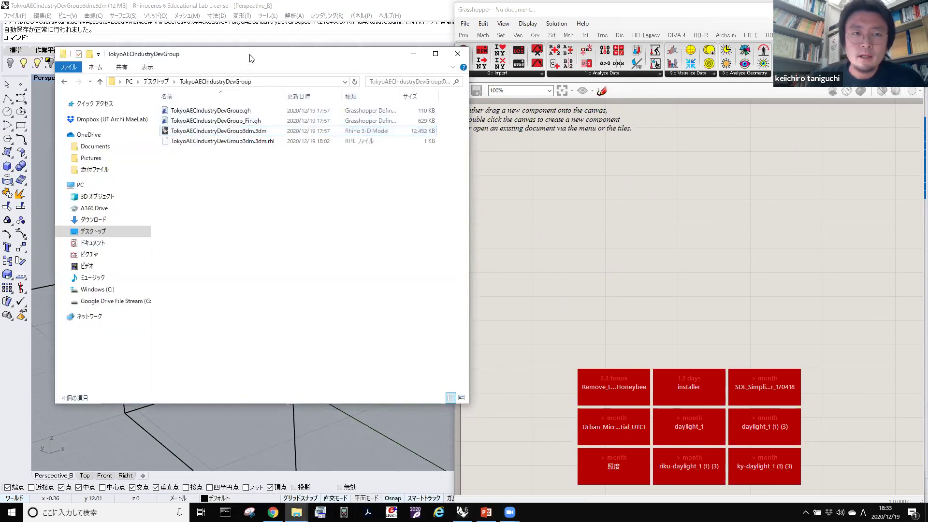
pyautogui.moveTo(242, 56); pyautogui.dragTo(211, 55)
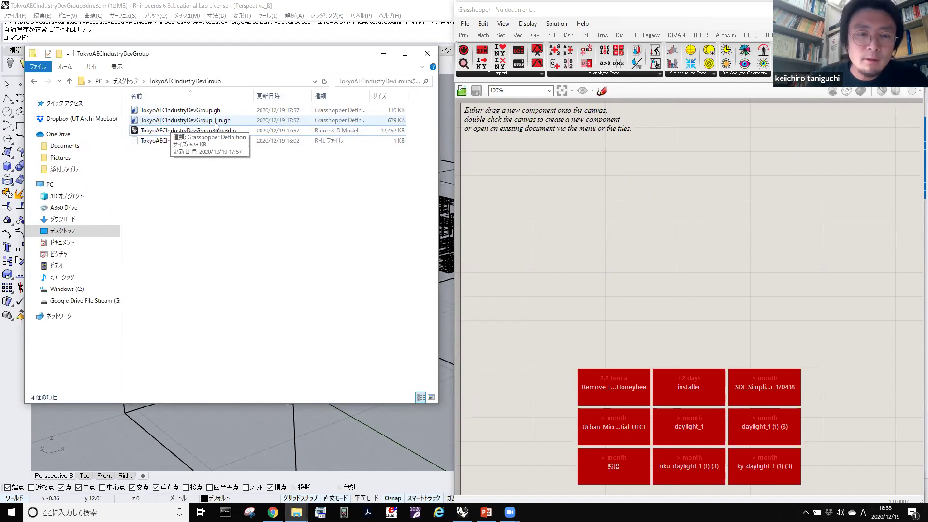
pyautogui.moveTo(217, 123); pyautogui.dragTo(615, 203)
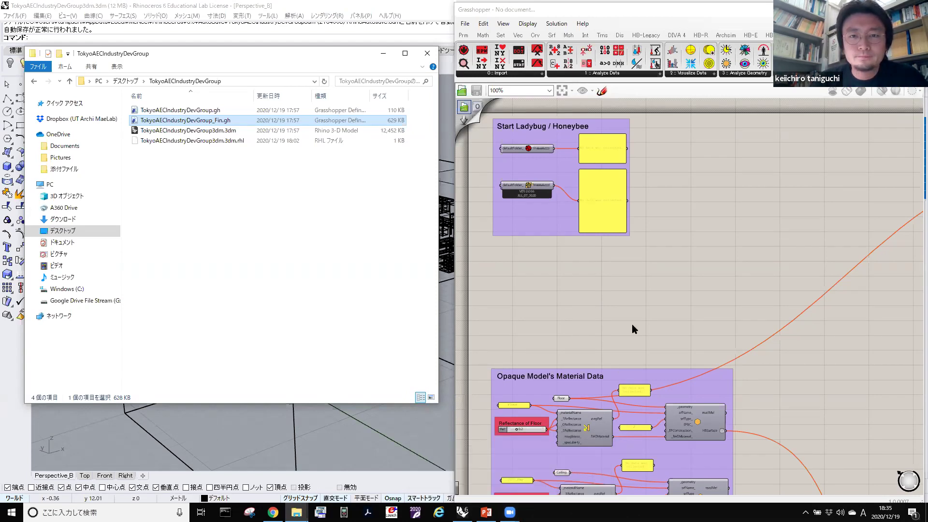
pyautogui.click(594, 325)
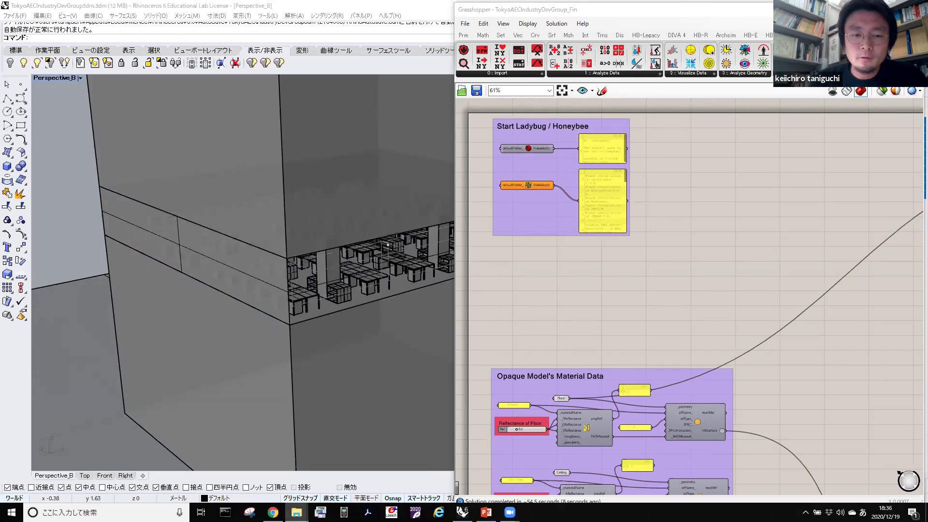
# Switch to Google Drive and review the ladybug0069honeybee0066 folder and the Daysim, OpenStudio and Radiance installers, dismissing the browser's download list.
pyautogui.hotkey('alt', 'Tab')
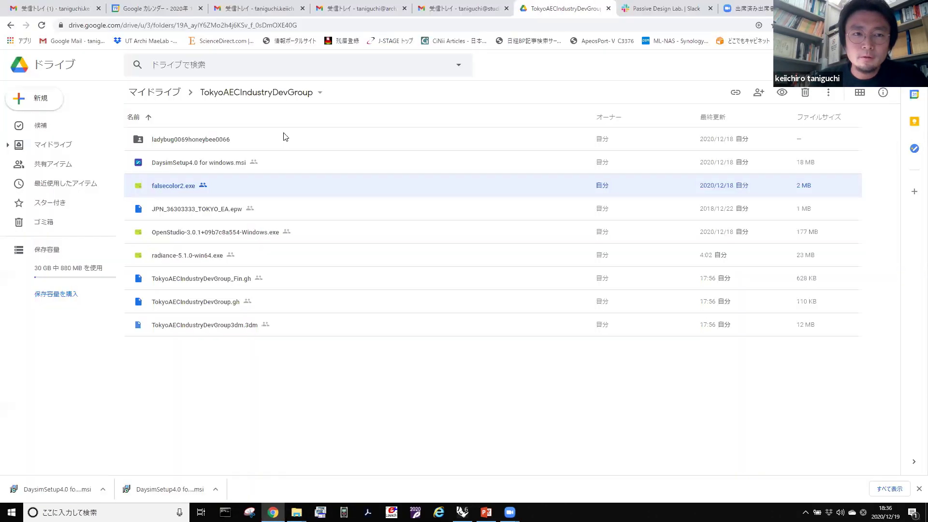
pyautogui.click(233, 146)
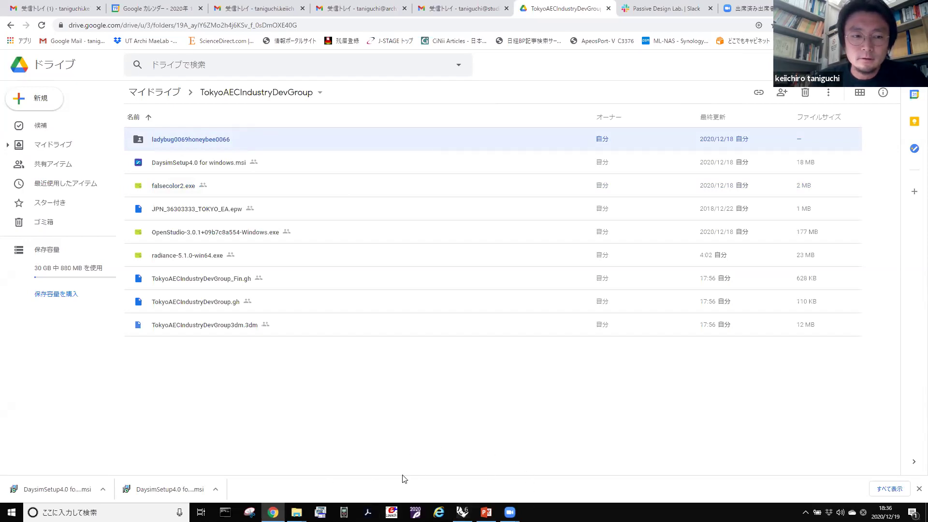
pyautogui.click(919, 488)
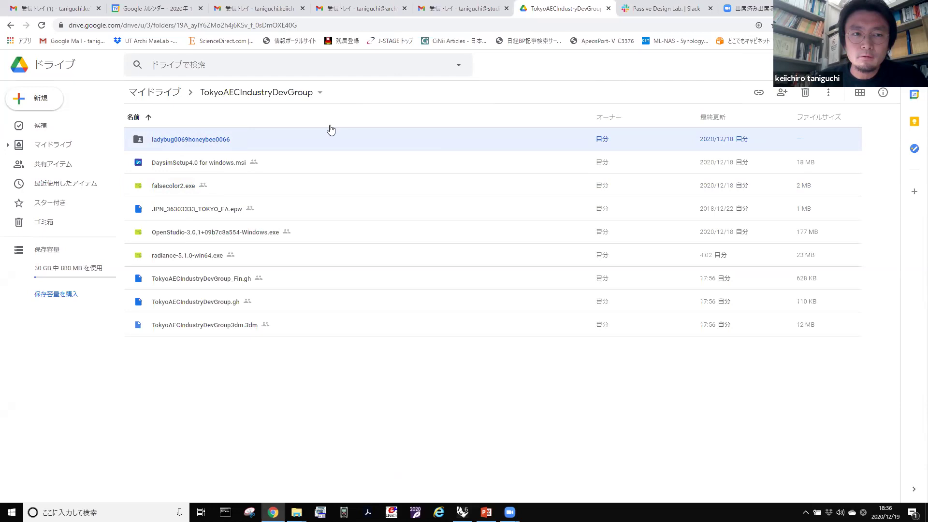
pyautogui.click(293, 161)
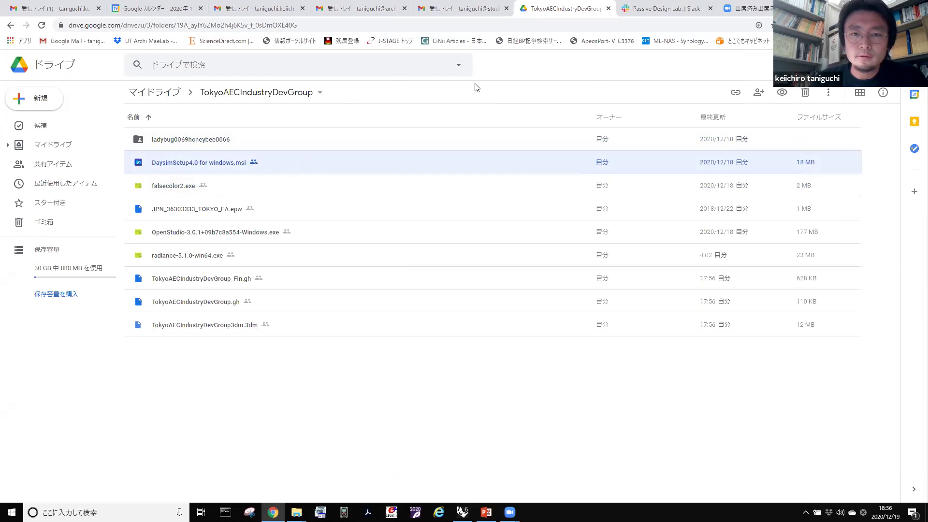
pyautogui.click(324, 239)
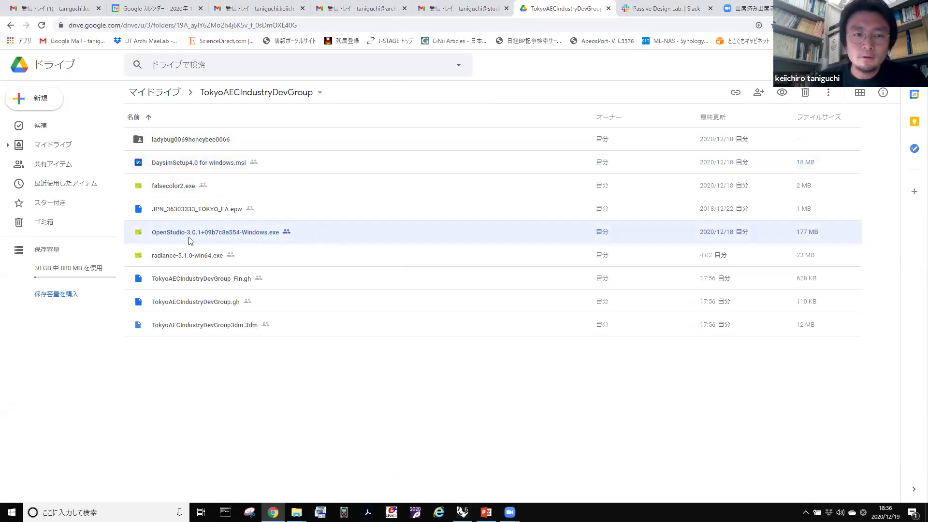
pyautogui.click(264, 256)
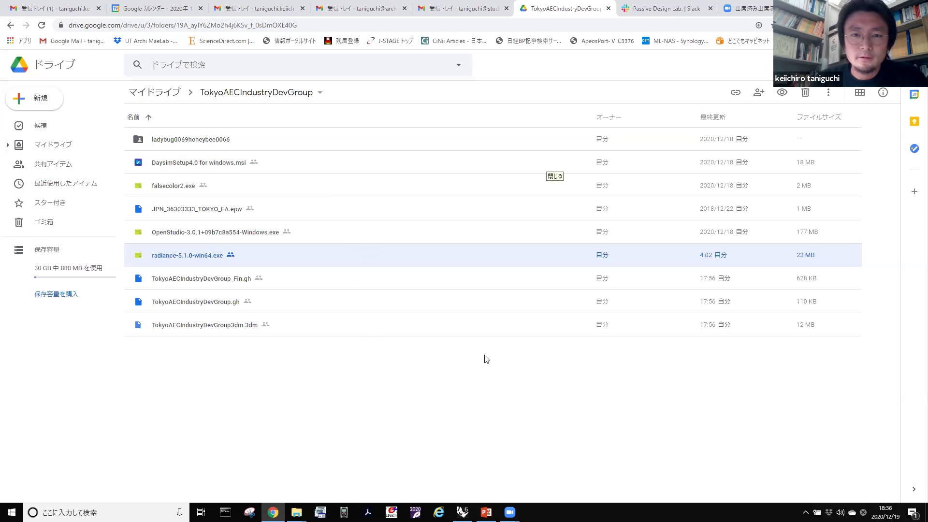
pyautogui.press('Zenkaku_Hankaku')
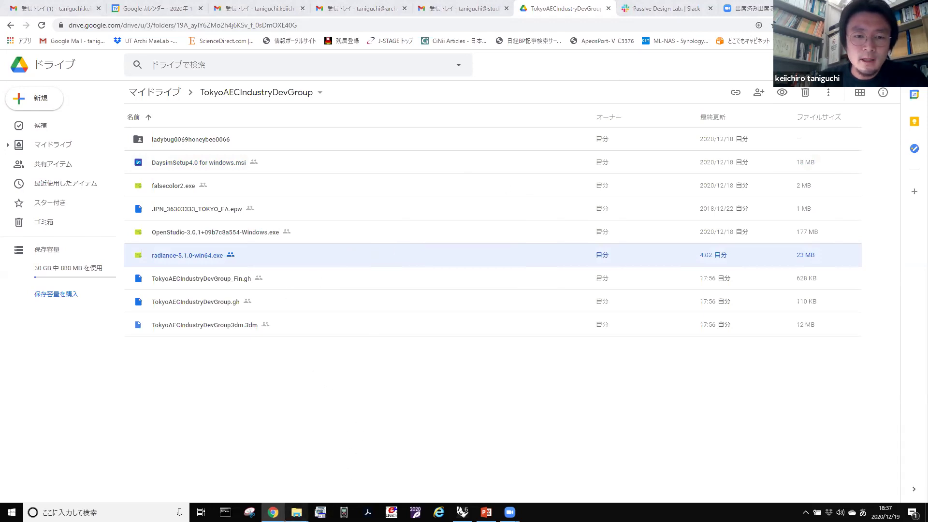
# Reopen C:\Radiance\bin in File Explorer and place its window beside the Google Drive file names to compare falsecolor2.exe.
pyautogui.moveTo(296, 513)
pyautogui.press('Zenkaku_Hankaku')
pyautogui.click(399, 467)
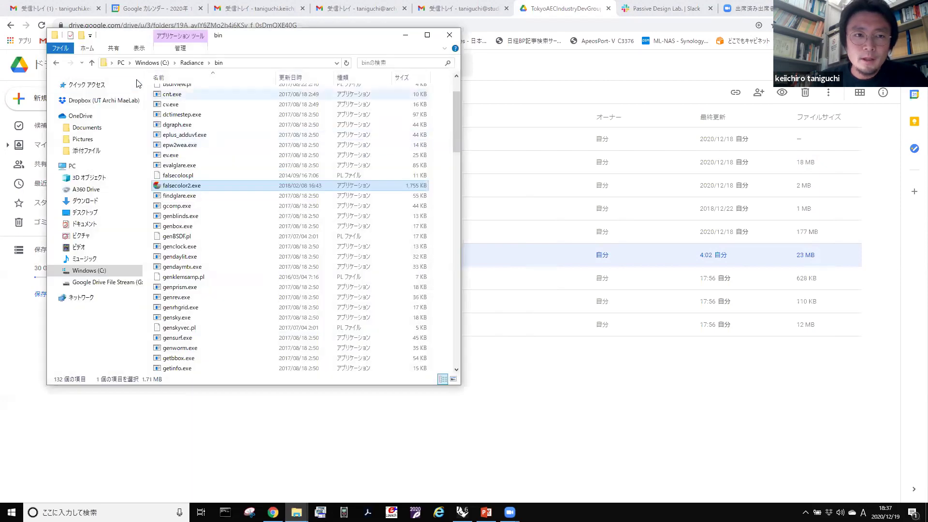
pyautogui.click(152, 63)
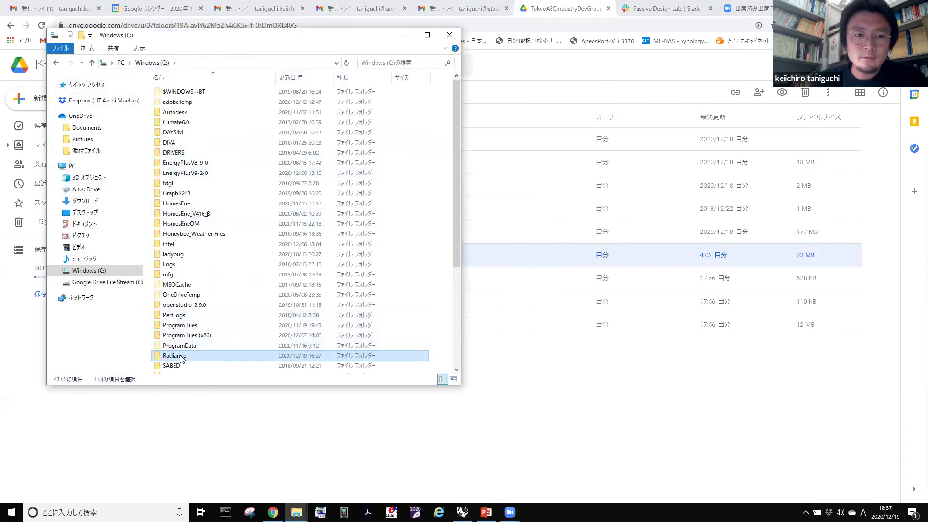
pyautogui.doubleClick(179, 356)
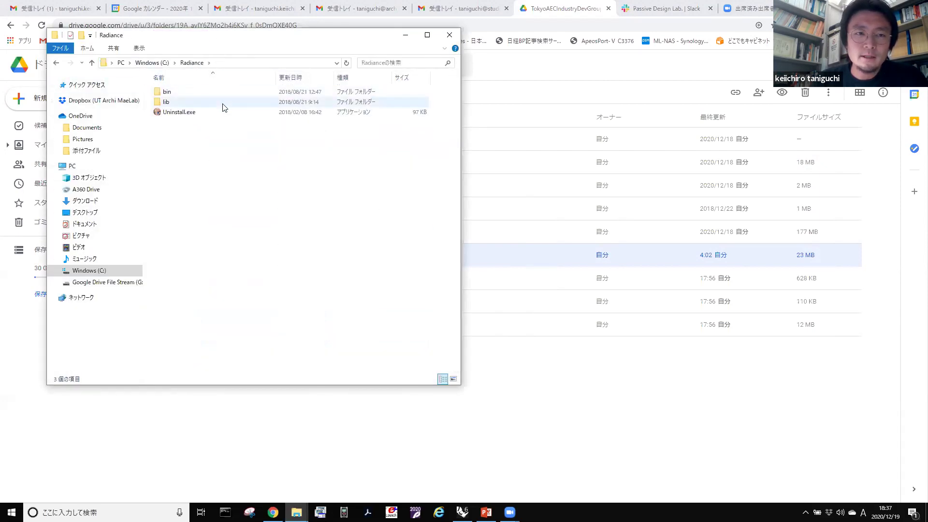
pyautogui.doubleClick(167, 92)
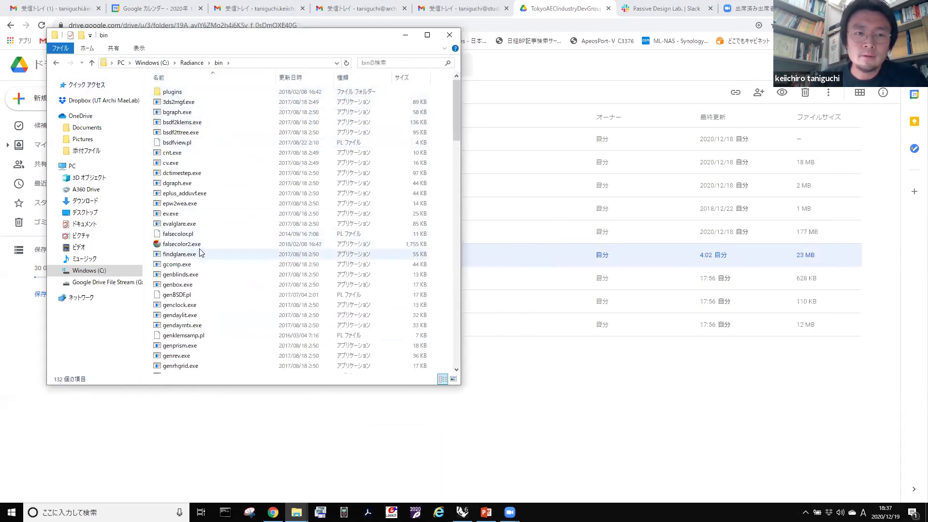
pyautogui.moveTo(300, 40); pyautogui.dragTo(577, 47)
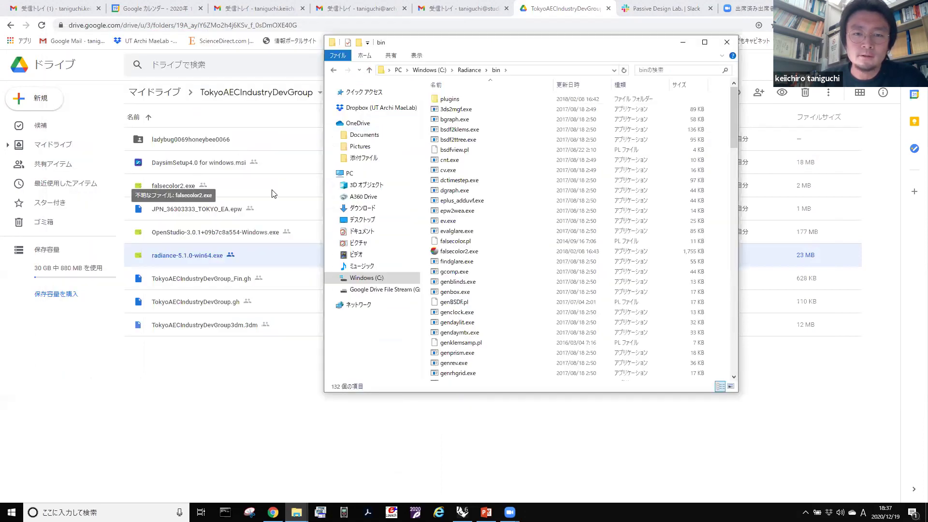
# Select falsecolor2.exe in C:\Radiance\bin, minimise the File Explorer window and switch back to Rhino and Grasshopper.
pyautogui.click(497, 253)
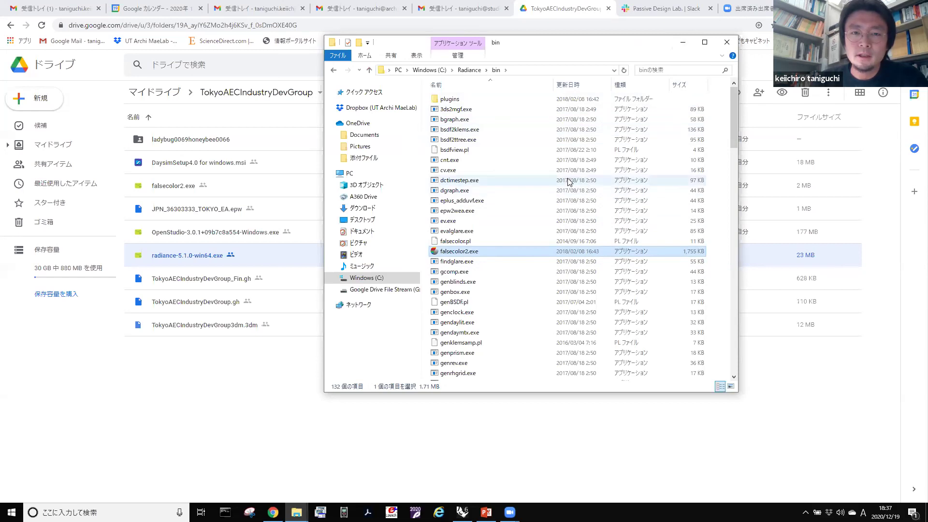
pyautogui.click(683, 47)
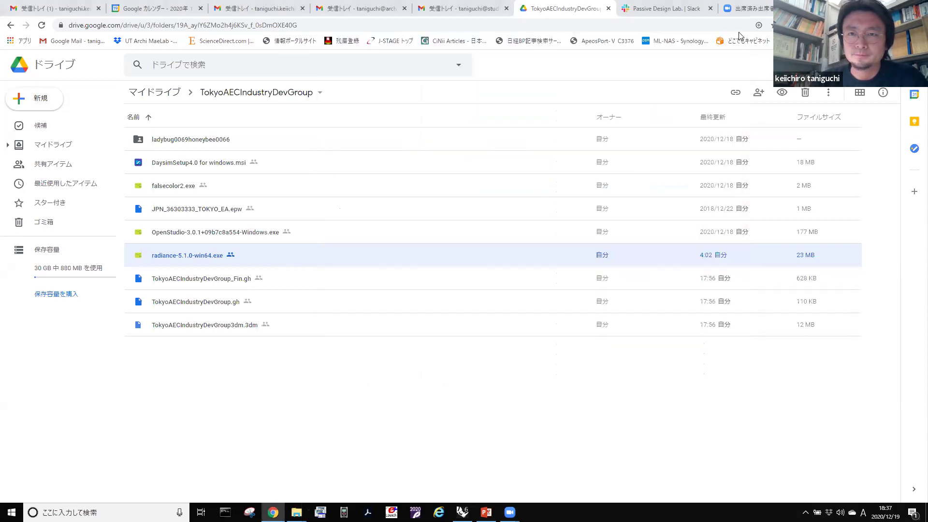
pyautogui.click(462, 512)
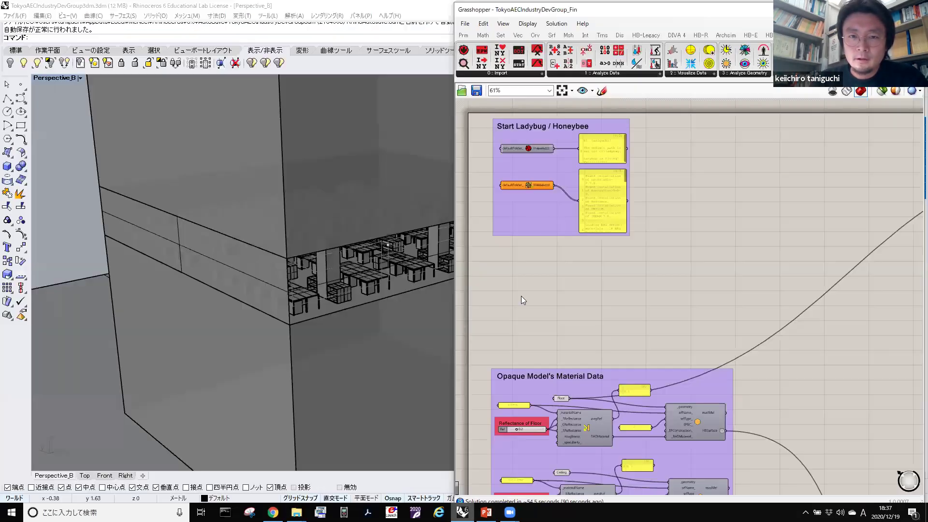
# Survey the Grasshopper definition's layout, from the start group across to the Import Simulation Result and Illuminance Analysis groups.
pyautogui.scroll(-5, 602, 299)
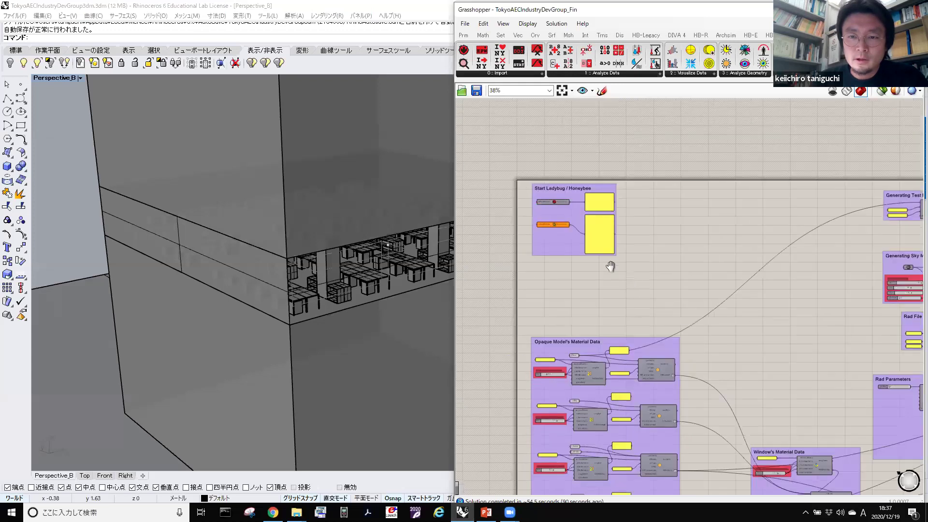
pyautogui.scroll(-3, 599, 293)
pyautogui.moveTo(755, 368); pyautogui.dragTo(666, 252, button='right')
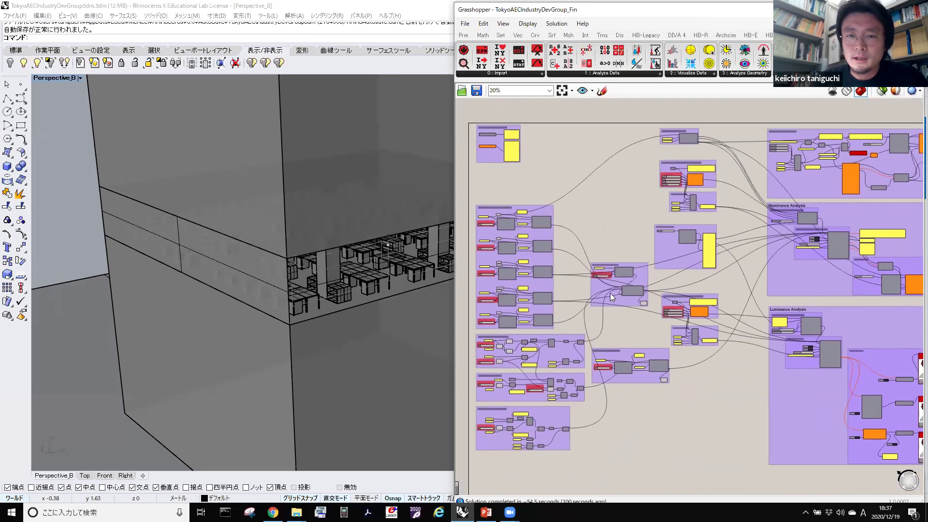
pyautogui.scroll(1, 669, 301)
pyautogui.scroll(1, 670, 301)
pyautogui.scroll(-3, 628, 300)
pyautogui.scroll(1, 623, 301)
pyautogui.moveTo(626, 302); pyautogui.dragTo(603, 290, button='right')
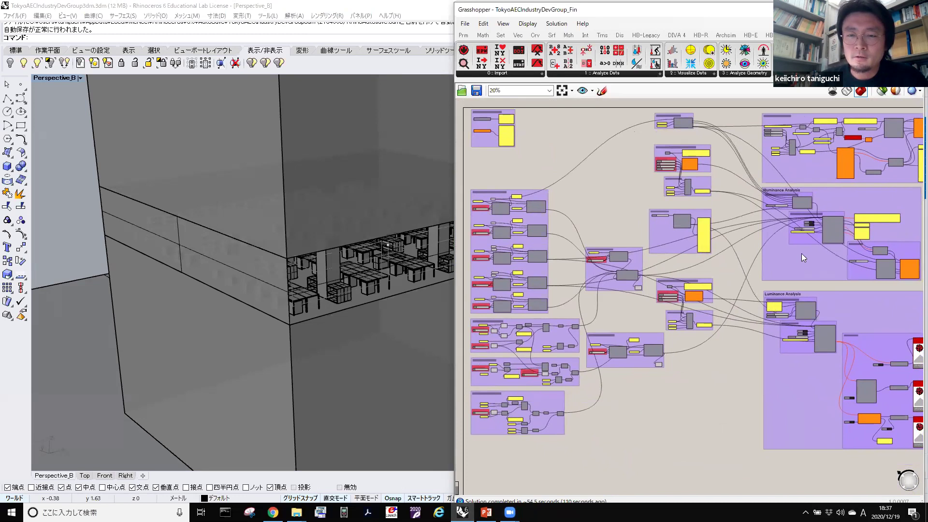
pyautogui.scroll(2, 813, 235)
pyautogui.moveTo(813, 236); pyautogui.dragTo(754, 325, button='right')
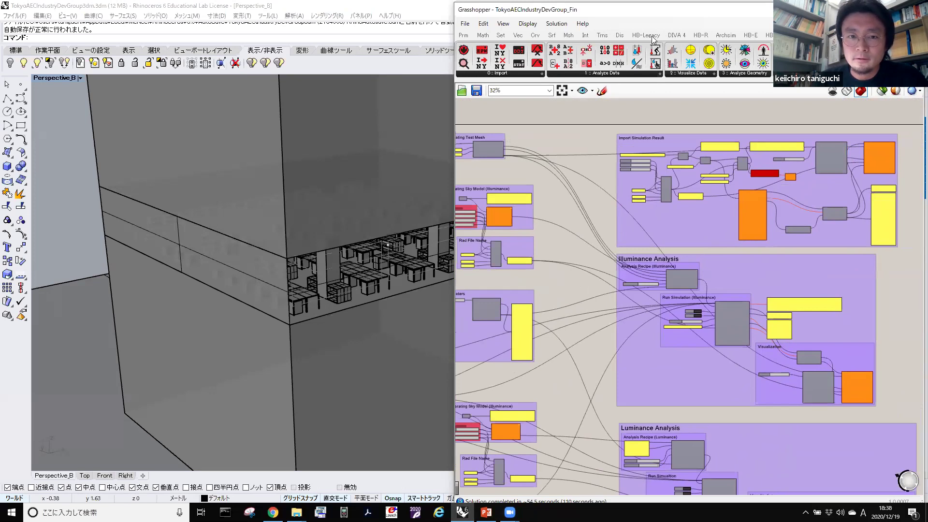
# Examine the Opaque Model's Material Data group, followed by the Generating Test Mesh, Generating Sky Model (Illuminance) and Rad File Name groups.
pyautogui.moveTo(648, 228); pyautogui.dragTo(824, 191, button='right')
pyautogui.moveTo(636, 270); pyautogui.dragTo(752, 269, button='right')
pyautogui.scroll(3, 603, 196)
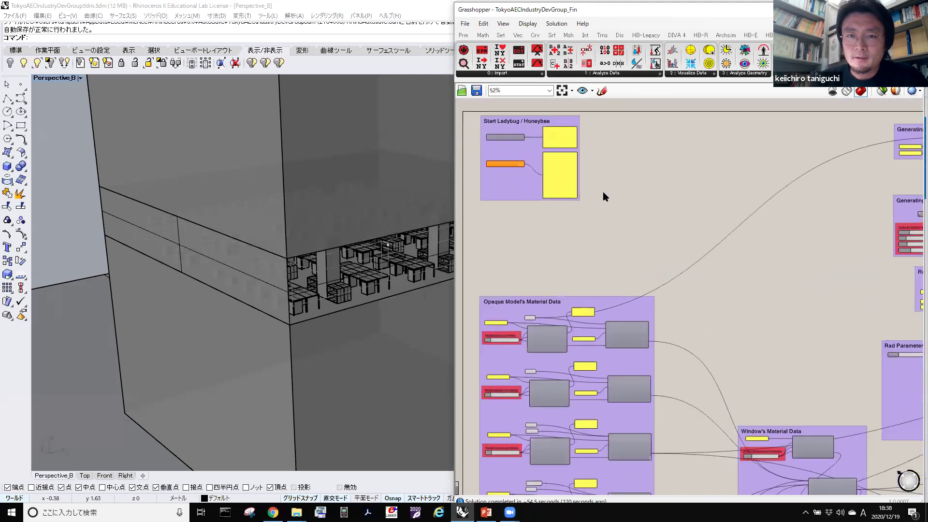
pyautogui.moveTo(646, 226); pyautogui.dragTo(657, 229, button='right')
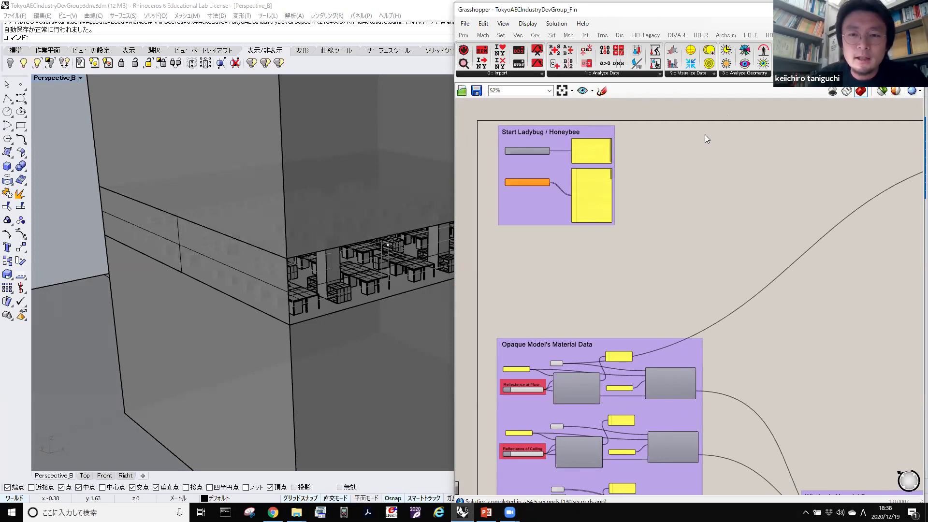
pyautogui.scroll(-2, 709, 285)
pyautogui.scroll(3, 708, 285)
pyautogui.moveTo(677, 316); pyautogui.dragTo(668, 292, button='right')
pyautogui.moveTo(729, 309); pyautogui.dragTo(628, 224, button='right')
pyautogui.moveTo(665, 277); pyautogui.dragTo(638, 244, button='right')
pyautogui.moveTo(729, 238); pyautogui.dragTo(681, 295, button='right')
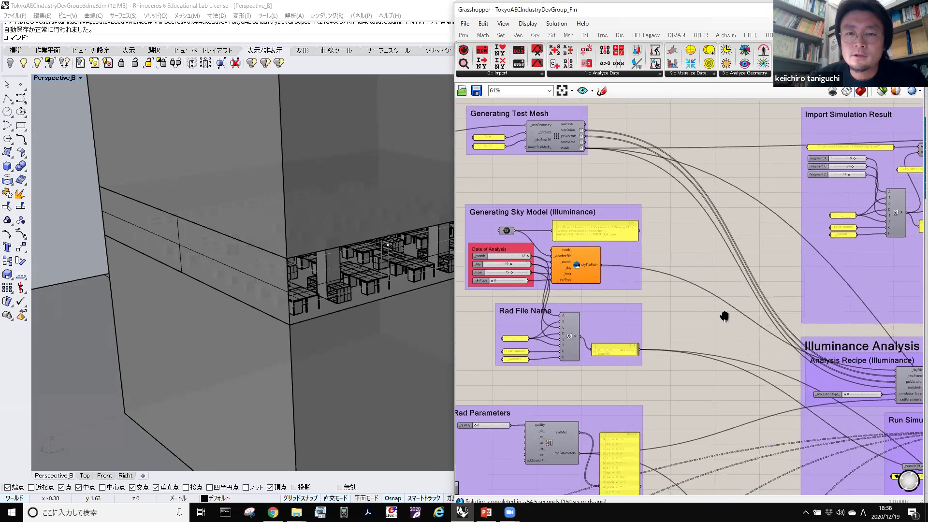
pyautogui.moveTo(726, 334); pyautogui.dragTo(724, 319, button='right')
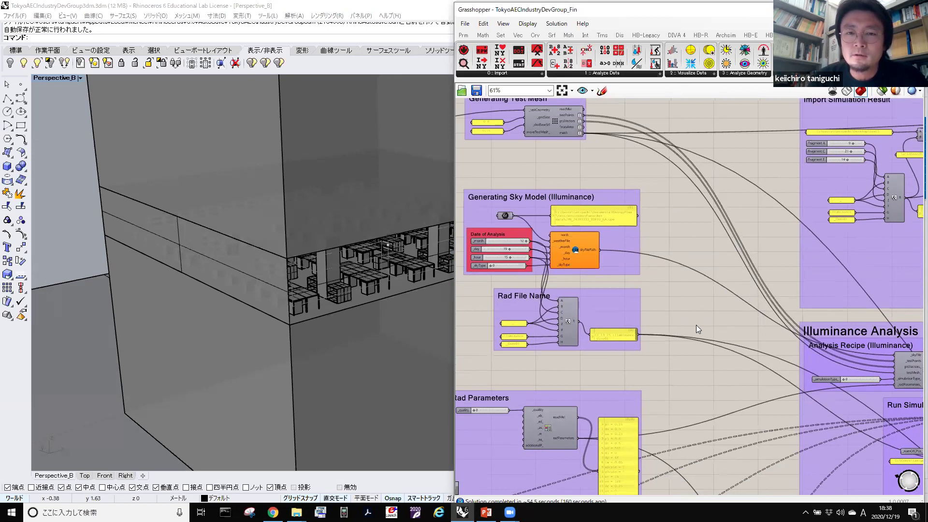
pyautogui.moveTo(675, 237); pyautogui.dragTo(687, 263, button='right')
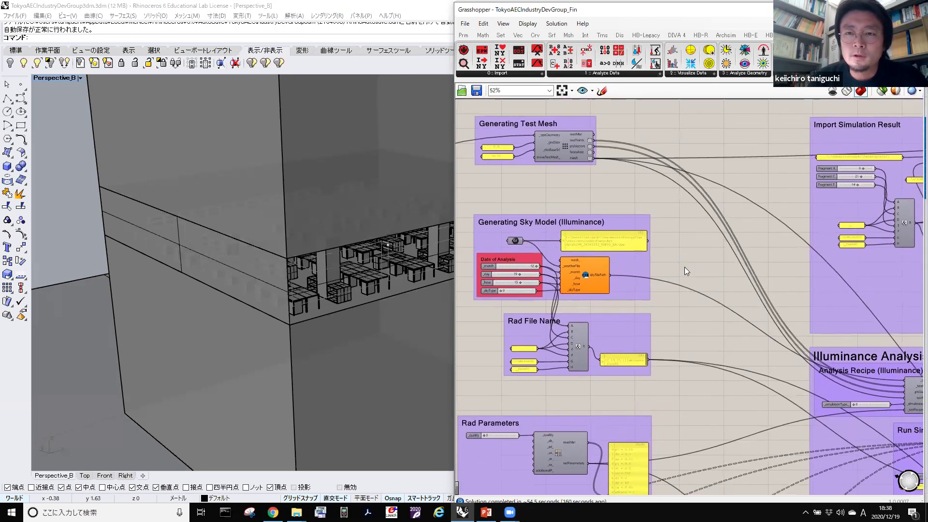
# Review the whole definition at overview scale, from the material groups to the Illuminance and Luminance Analysis groups.
pyautogui.scroll(-2, 684, 267)
pyautogui.scroll(-2, 691, 310)
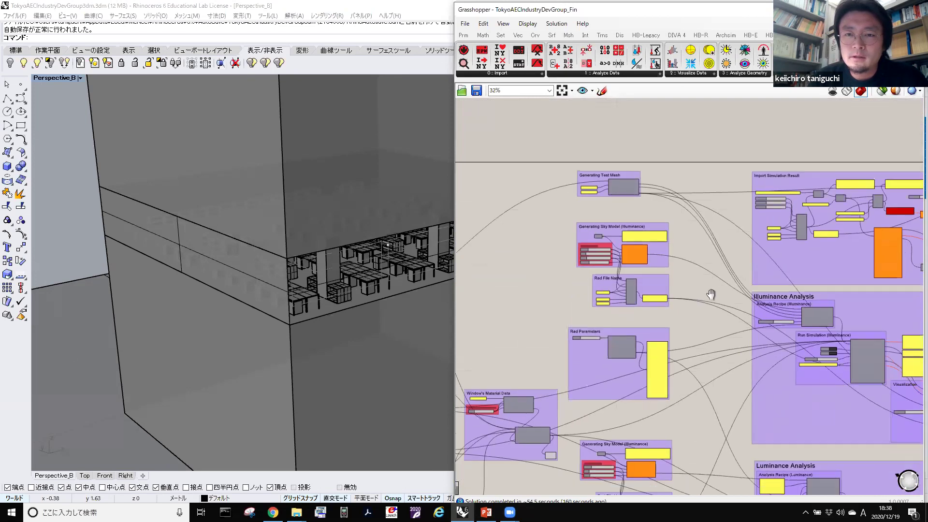
pyautogui.scroll(-2, 745, 319)
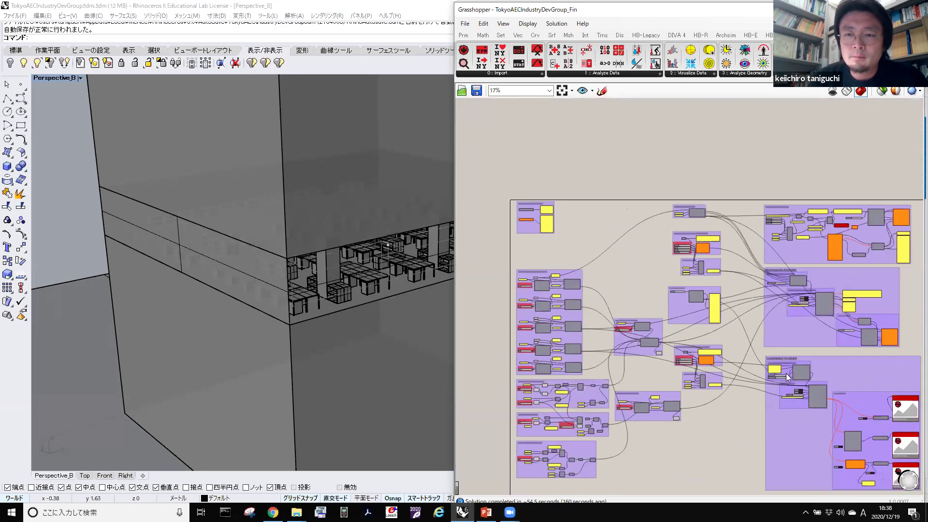
pyautogui.scroll(-2, 830, 445)
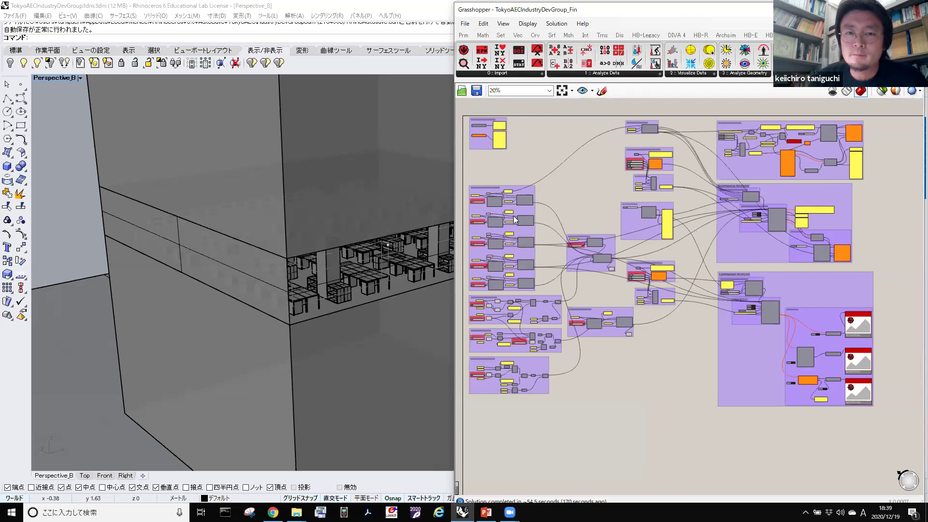
pyautogui.scroll(1, 515, 216)
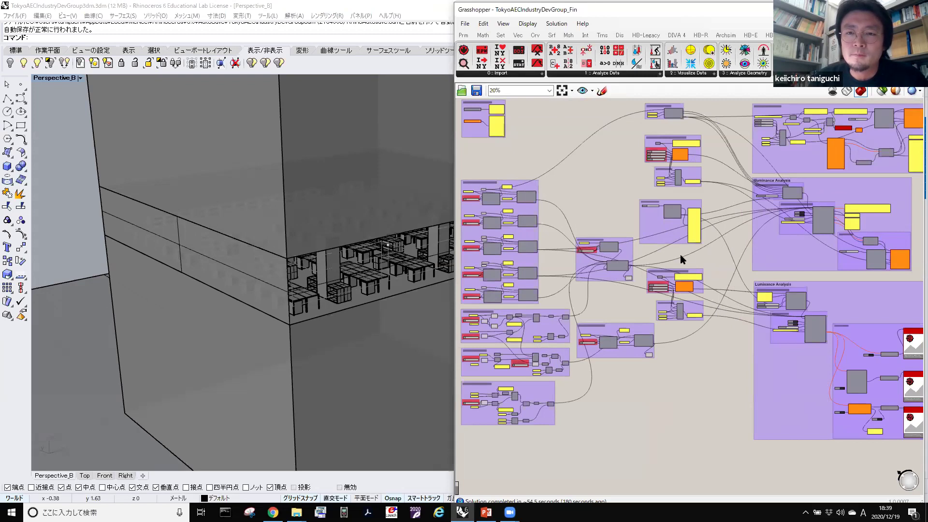
pyautogui.moveTo(645, 252); pyautogui.dragTo(692, 255, button='right')
pyautogui.moveTo(787, 242); pyautogui.dragTo(736, 237, button='right')
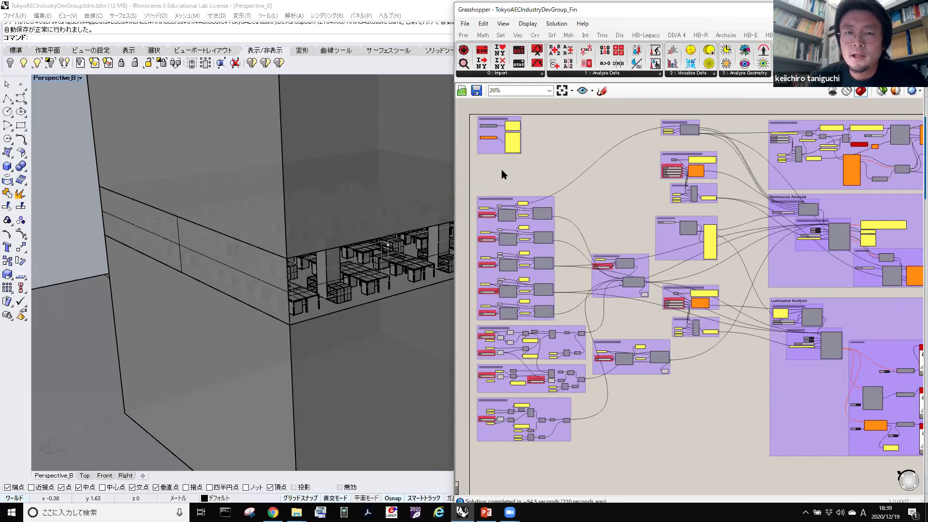
# Examine the Ladybug and Honeybee components and their output panels in the Start Ladybug / Honeybee group.
pyautogui.scroll(6, 486, 166)
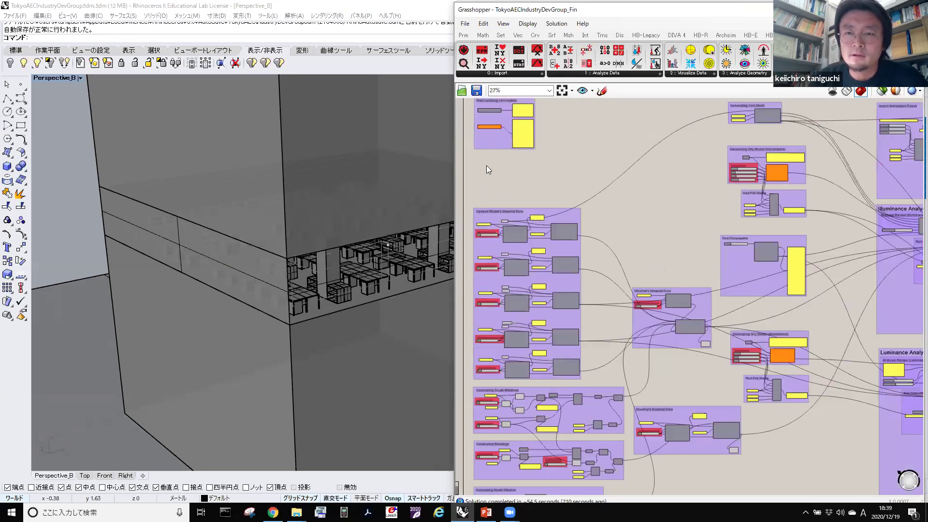
pyautogui.scroll(1, 605, 230)
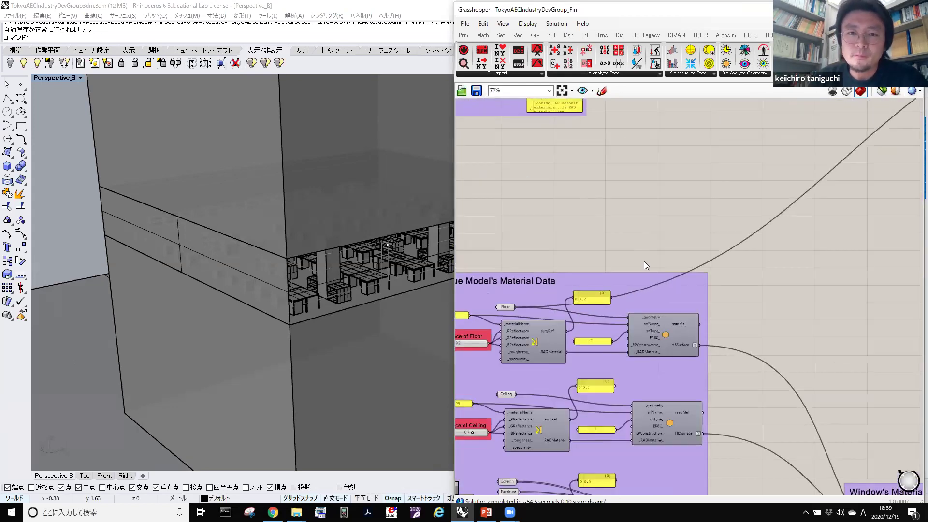
pyautogui.moveTo(606, 214); pyautogui.dragTo(643, 241, button='right')
pyautogui.moveTo(593, 256); pyautogui.dragTo(618, 291, button='right')
pyautogui.moveTo(637, 242); pyautogui.dragTo(675, 355, button='right')
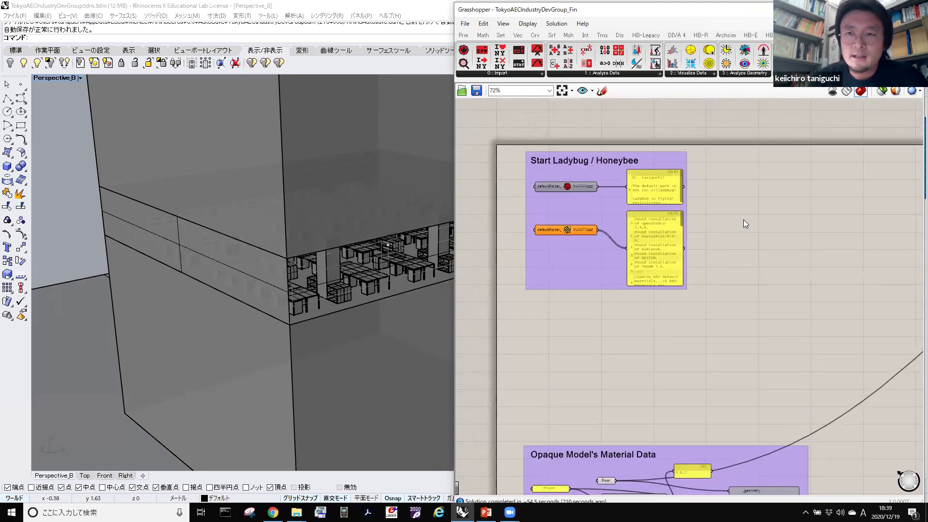
pyautogui.scroll(-3, 711, 232)
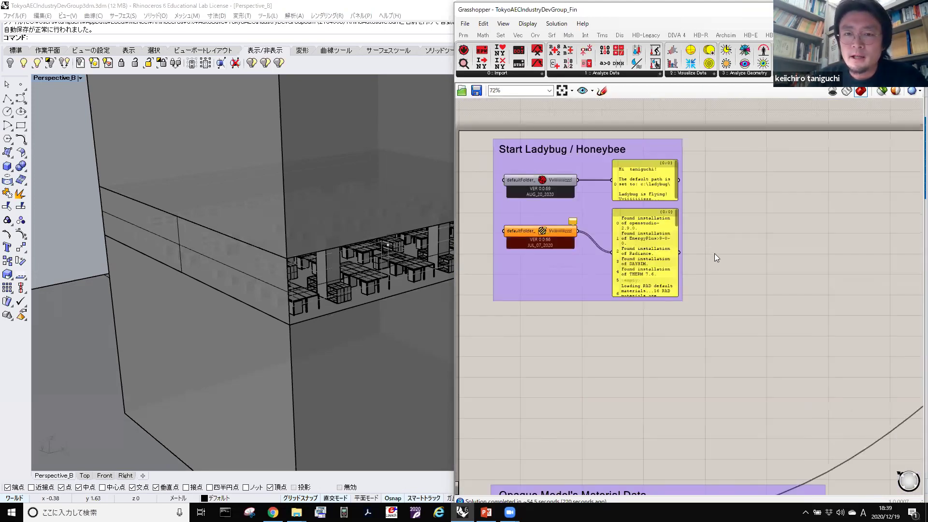
pyautogui.scroll(3, 724, 270)
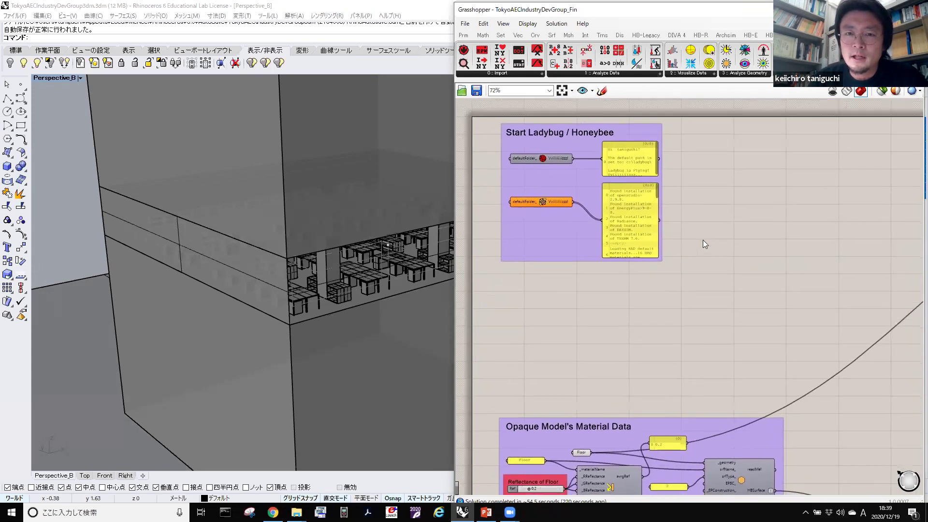
pyautogui.scroll(4, 717, 243)
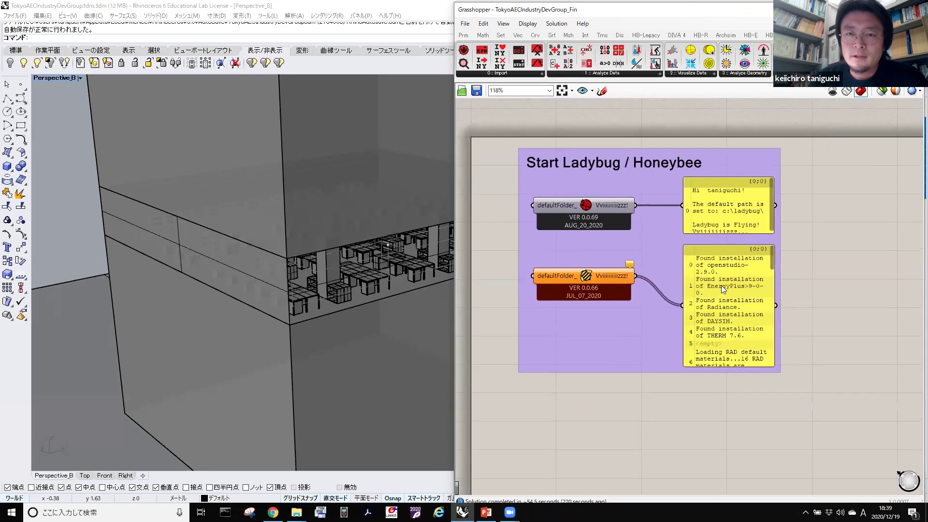
pyautogui.scroll(1, 721, 286)
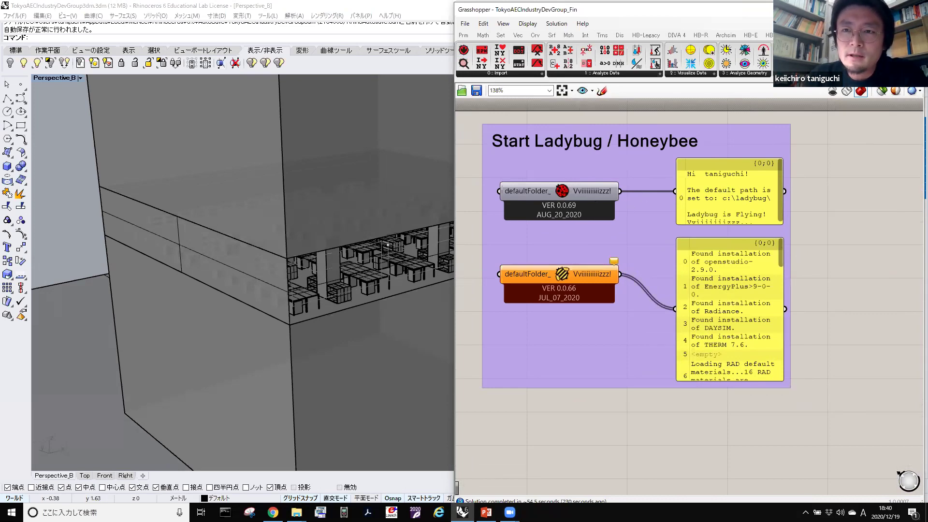
# Locate Ladybug_Ladybug in the legacy Ladybug components and Honeybee_Honeybee in the HB-Legacy components, without placing either on the canvas.
pyautogui.click(768, 35)
pyautogui.click(798, 35)
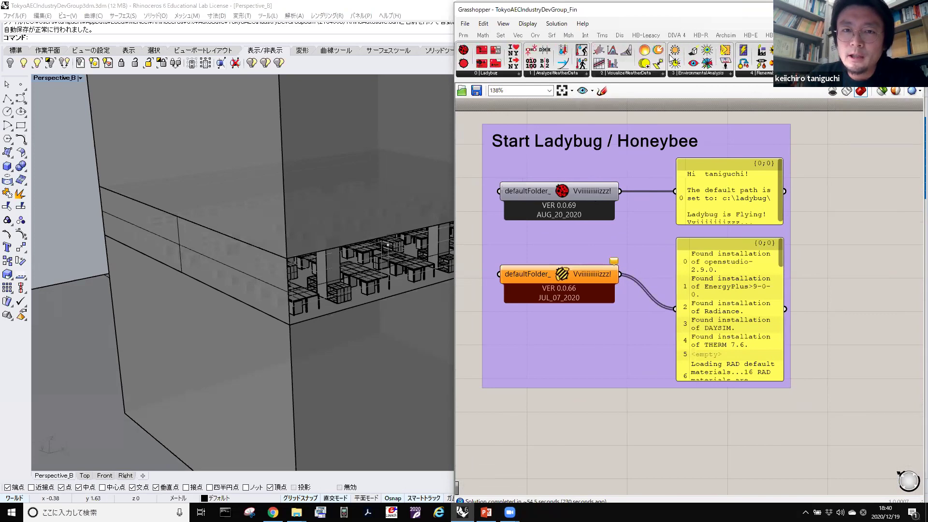
pyautogui.click(476, 76)
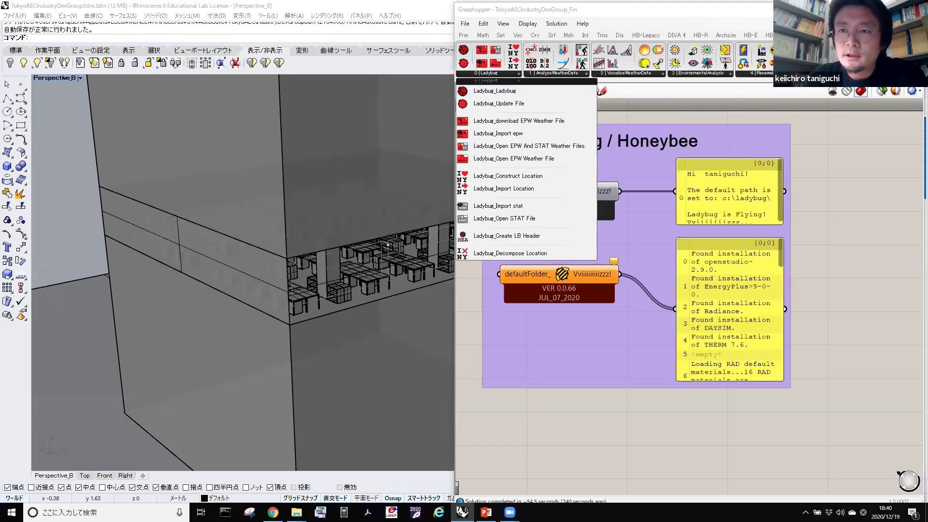
pyautogui.click(814, 154)
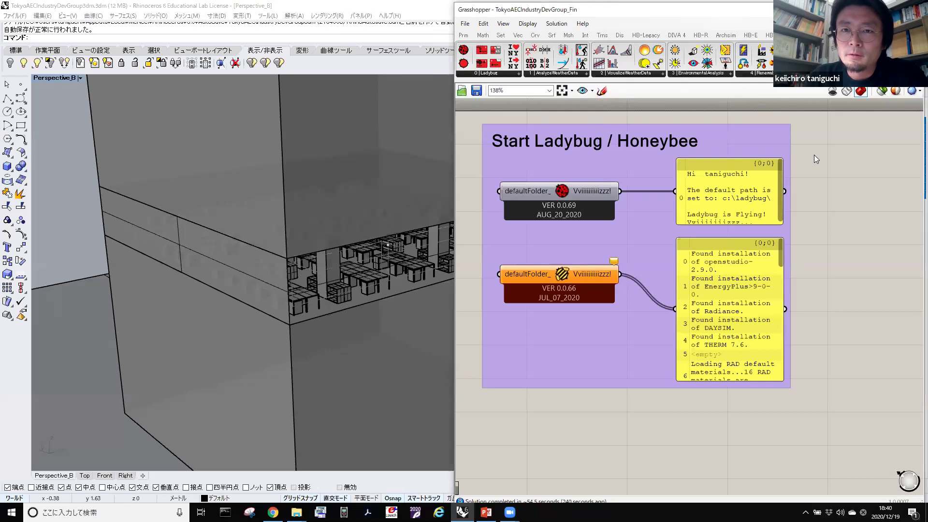
pyautogui.click(638, 36)
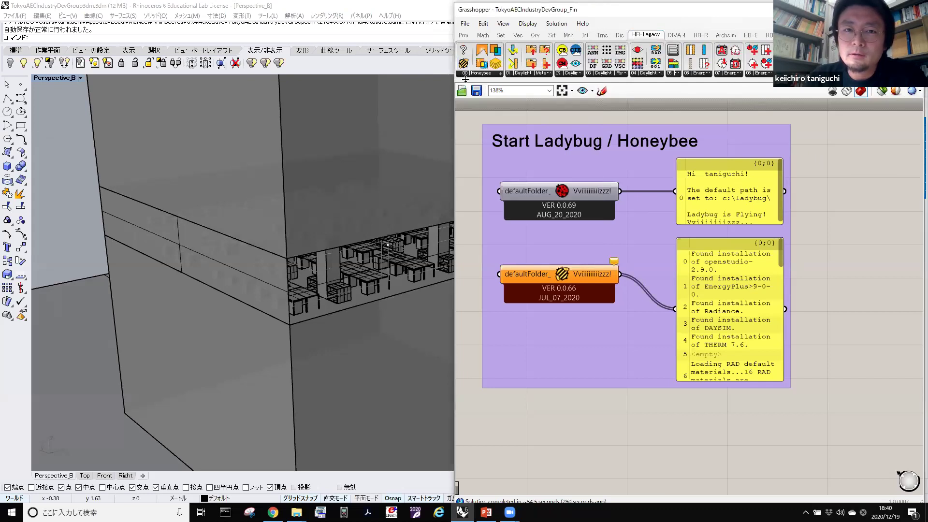
pyautogui.click(467, 74)
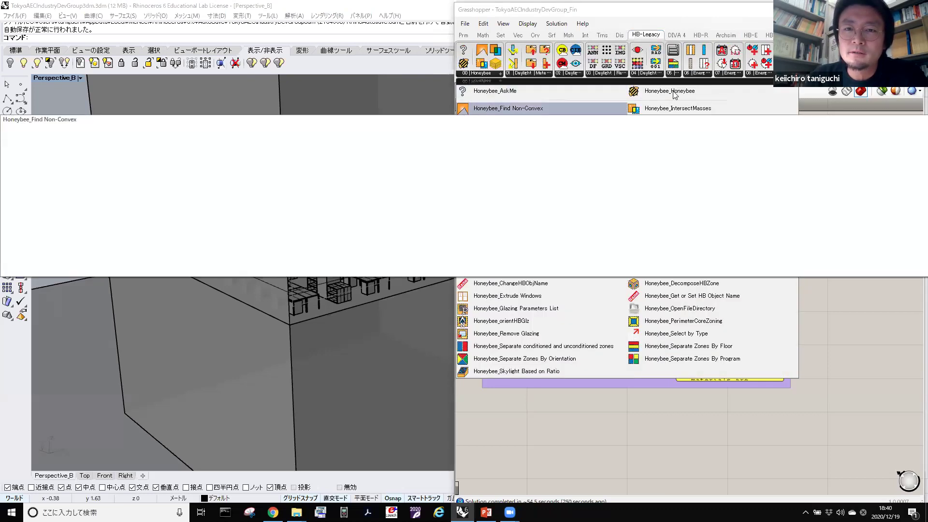
pyautogui.click(853, 188)
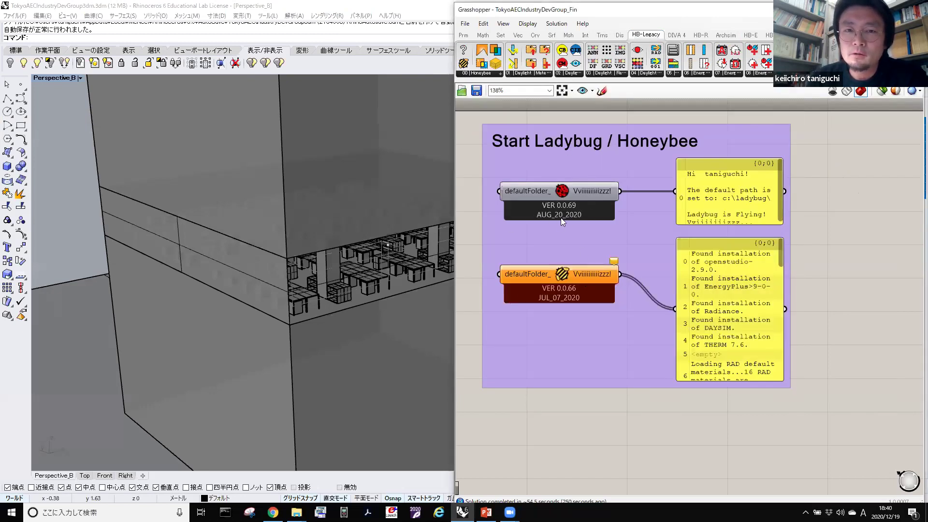
# Select the Start Ladybug / Honeybee group and read the default path and found installations in its output panels.
pyautogui.moveTo(594, 199)
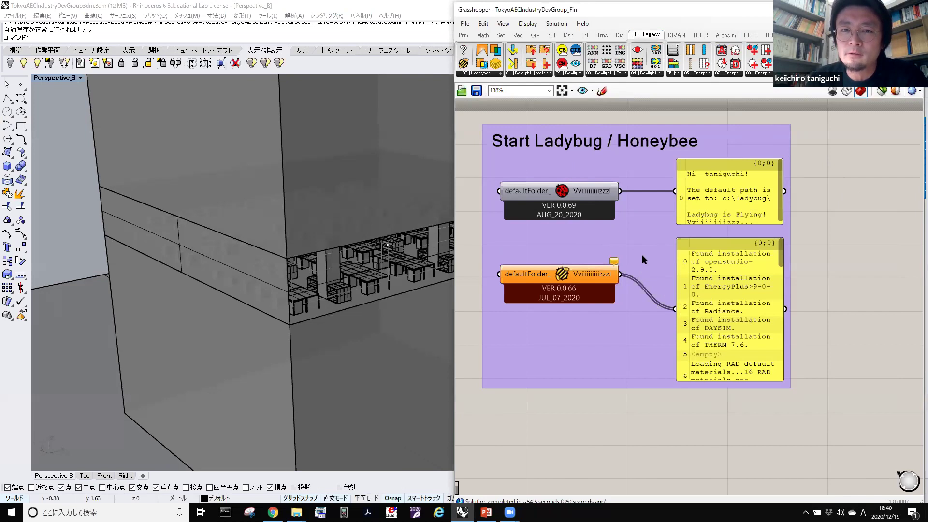
pyautogui.scroll(-2, 610, 235)
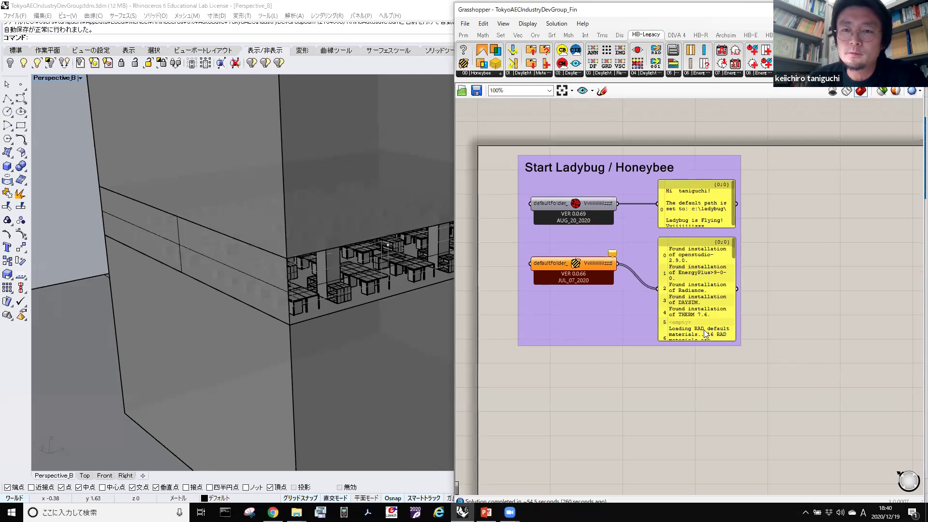
pyautogui.click(613, 298)
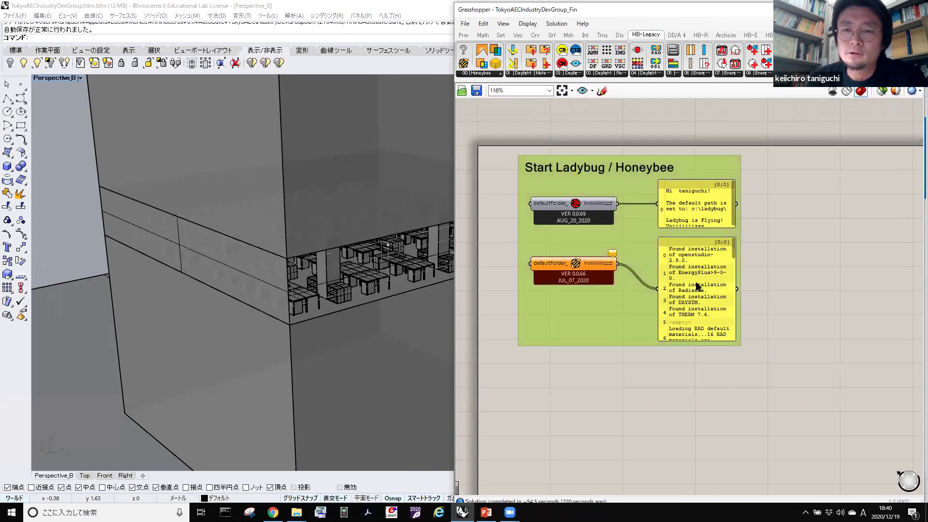
pyautogui.scroll(2, 637, 252)
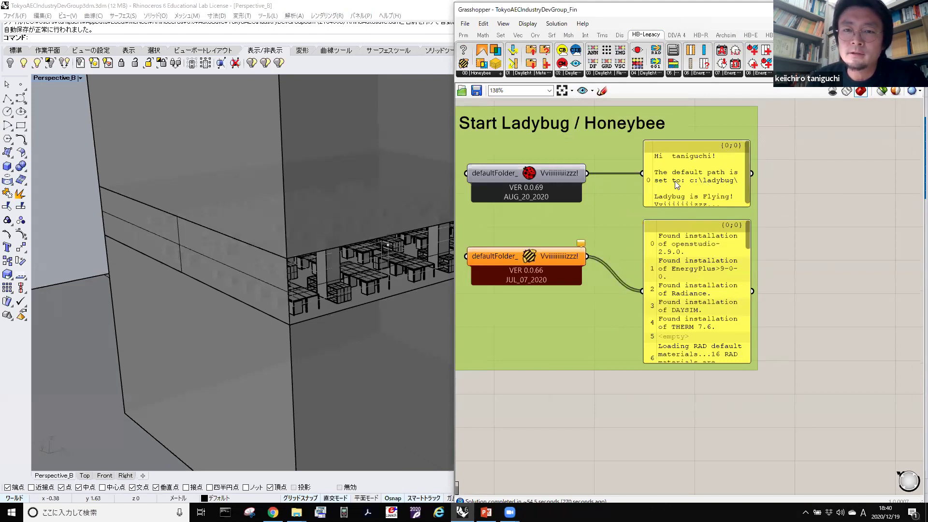
pyautogui.scroll(1, 699, 189)
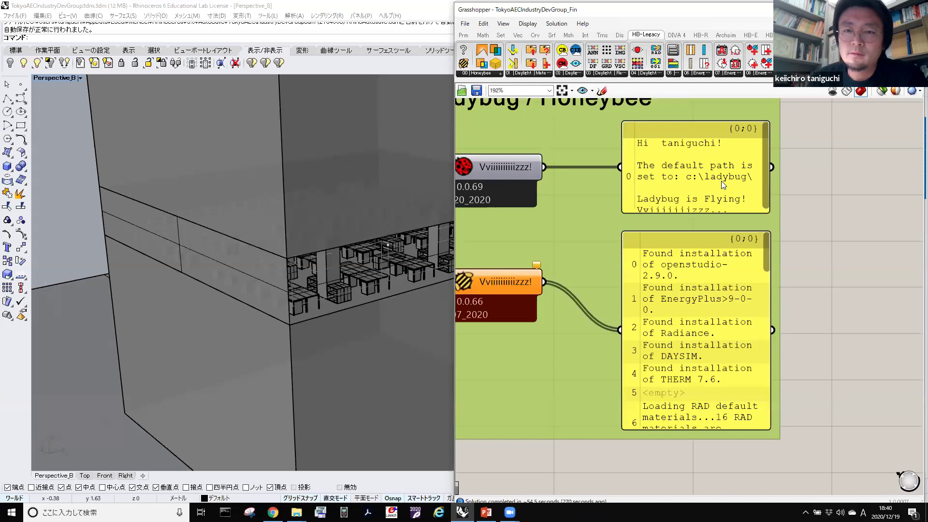
# Read the Ladybug and Honeybee output panels through to their last lines and check both component versions.
pyautogui.scroll(1, 722, 181)
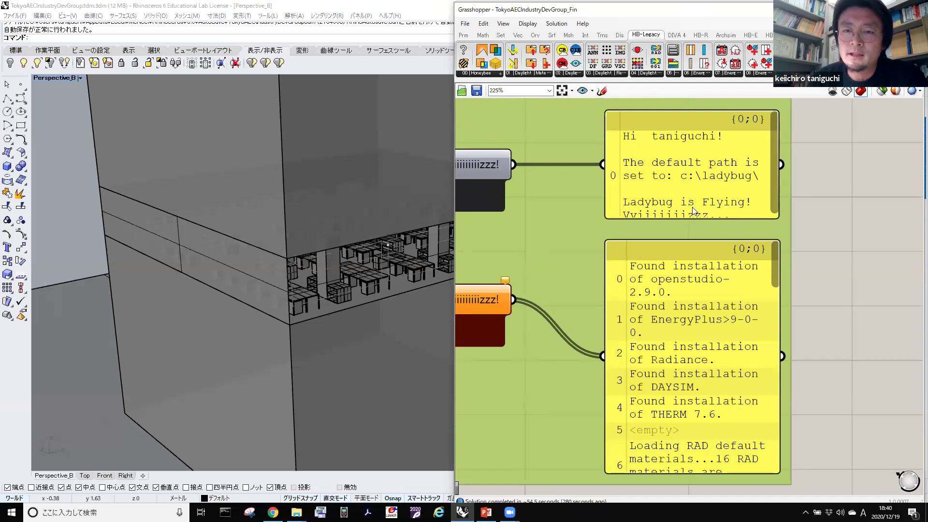
pyautogui.scroll(-1, 771, 157)
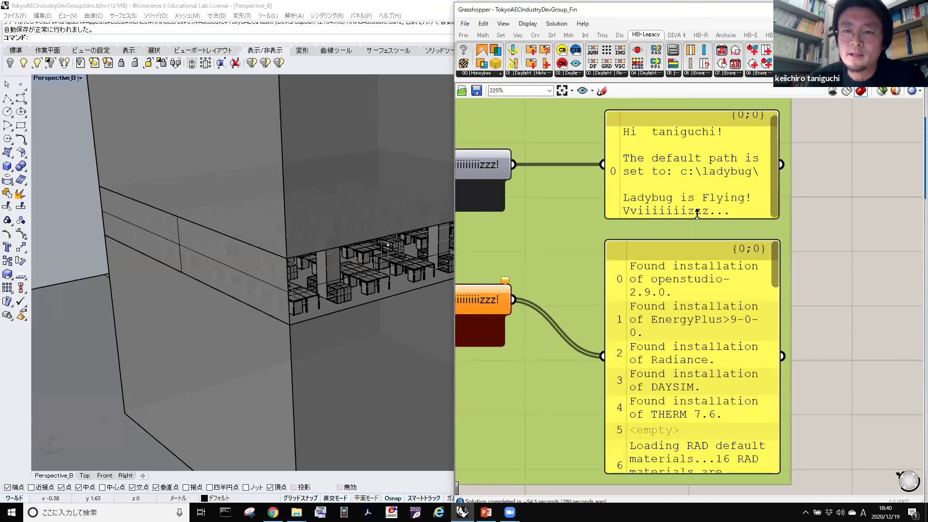
pyautogui.moveTo(774, 275); pyautogui.dragTo(774, 463)
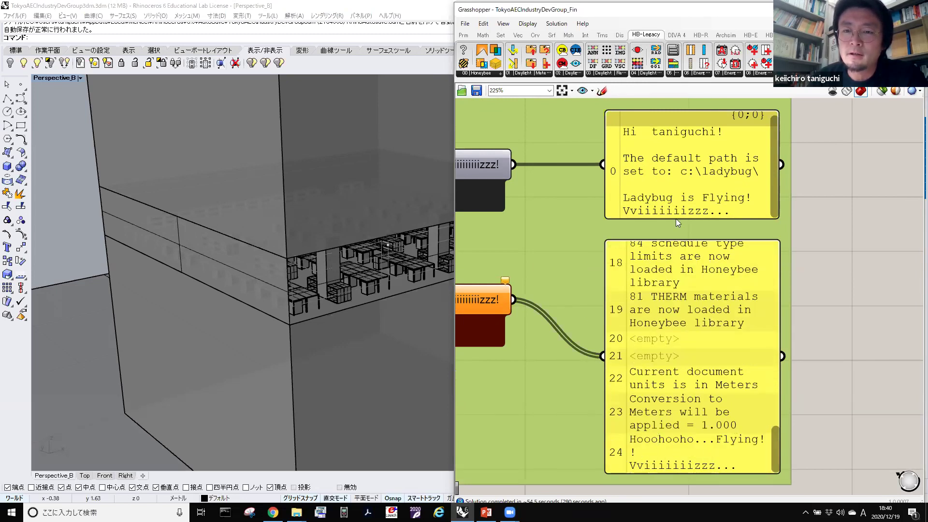
pyautogui.moveTo(597, 216); pyautogui.dragTo(677, 193, button='right')
pyautogui.moveTo(635, 237); pyautogui.dragTo(677, 249, button='right')
pyautogui.moveTo(606, 216); pyautogui.dragTo(629, 234, button='right')
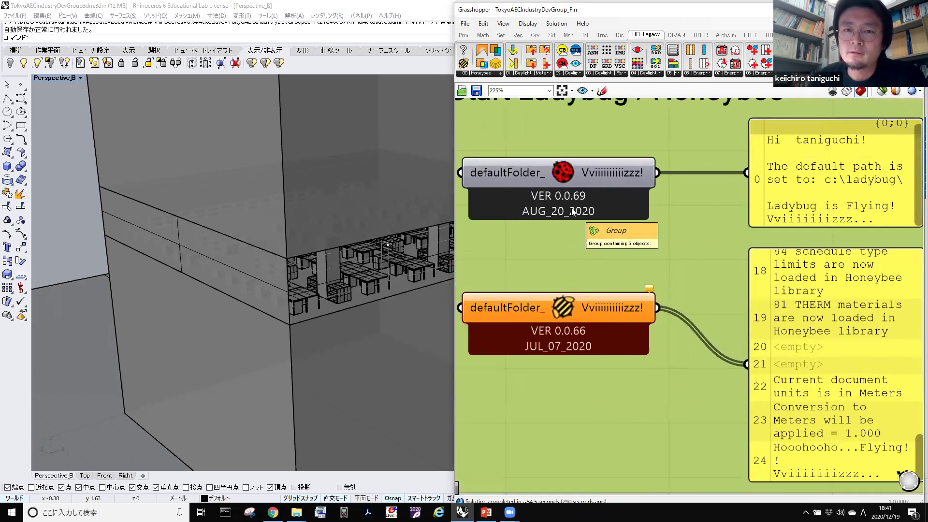
pyautogui.scroll(-2, 591, 260)
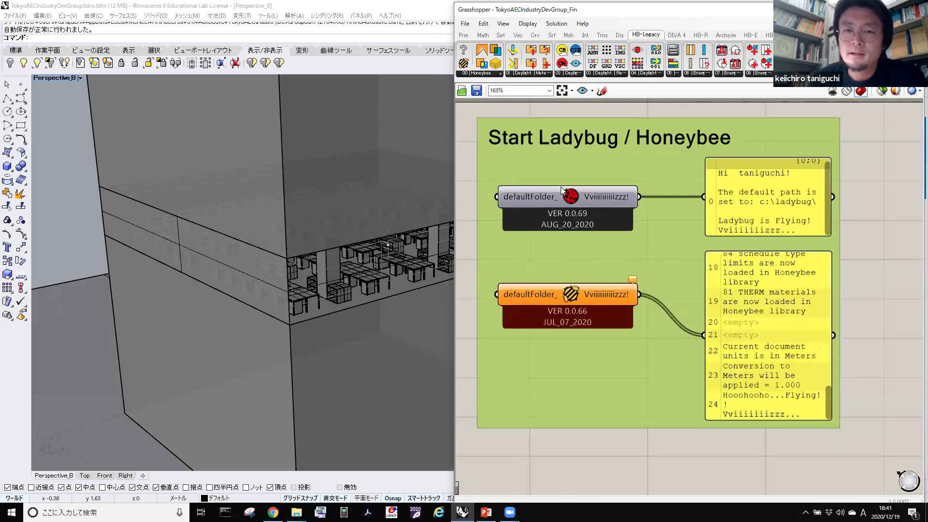
pyautogui.scroll(-1, 597, 307)
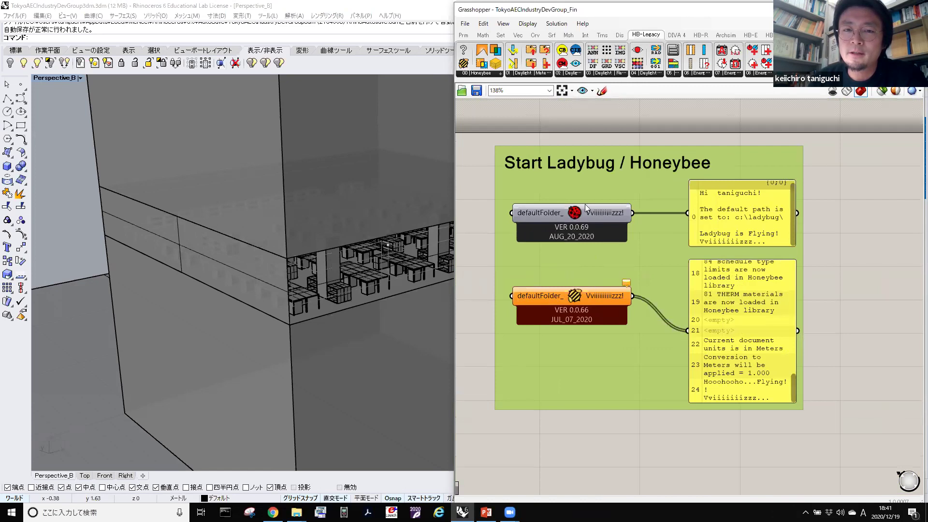
# Examine the Opaque Model's Material Data group with its floor, ceiling, others and surroundings reflectance sliders and material components.
pyautogui.scroll(-2, 616, 331)
pyautogui.moveTo(625, 386); pyautogui.dragTo(572, 282, button='right')
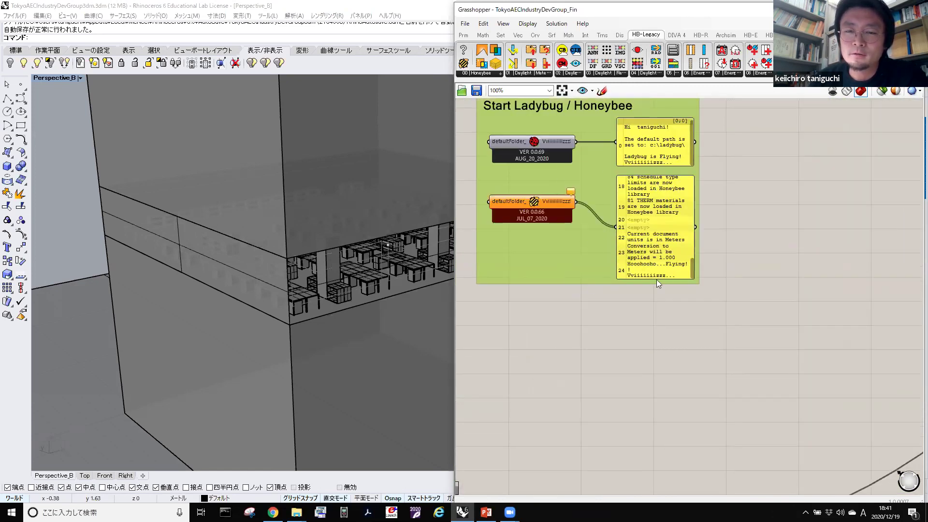
pyautogui.scroll(-2, 656, 280)
pyautogui.moveTo(654, 264); pyautogui.dragTo(652, 272, button='right')
pyautogui.scroll(-1, 652, 273)
pyautogui.moveTo(622, 449); pyautogui.dragTo(623, 321, button='right')
pyautogui.scroll(1, 627, 344)
pyautogui.scroll(1, 630, 341)
pyautogui.scroll(2, 583, 221)
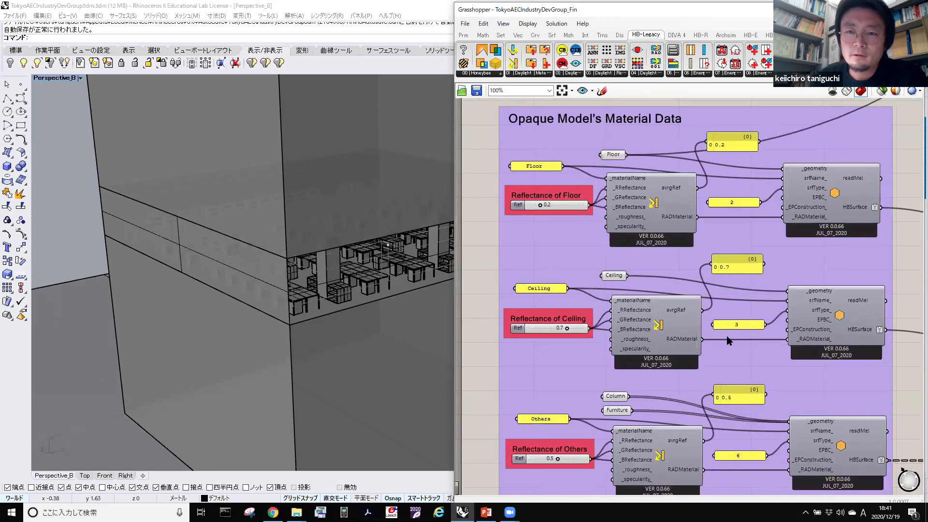
pyautogui.scroll(-3, 670, 281)
pyautogui.moveTo(644, 293); pyautogui.dragTo(543, 212, button='right')
pyautogui.moveTo(527, 140); pyautogui.dragTo(534, 176, button='right')
pyautogui.scroll(1, 524, 202)
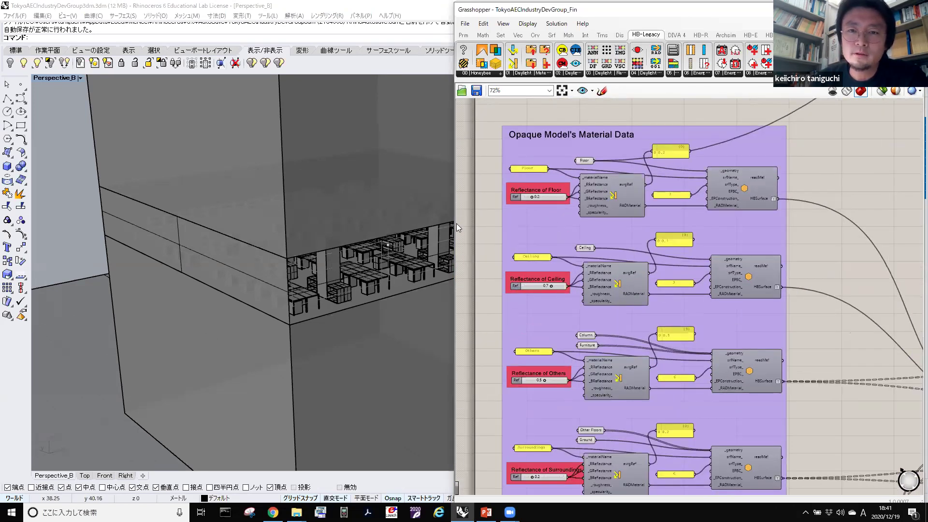
pyautogui.scroll(2, 574, 180)
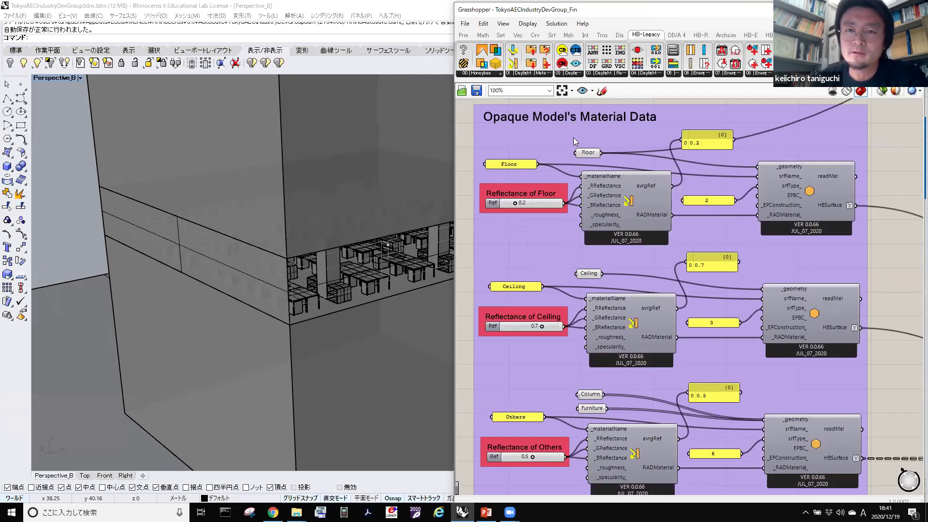
# Highlight the Floor geometry parameter in the model, and turn off every Rhino layer except the default one.
pyautogui.click(586, 155)
pyautogui.keyDown('shift'); pyautogui.moveTo(325, 215); pyautogui.dragTo(264, 264, button='right'); pyautogui.keyUp('shift')
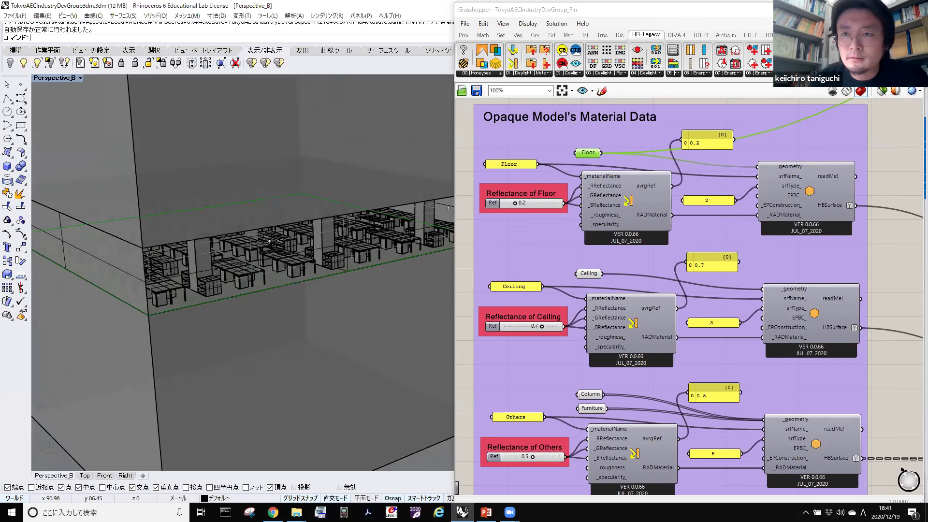
pyautogui.click(869, 9)
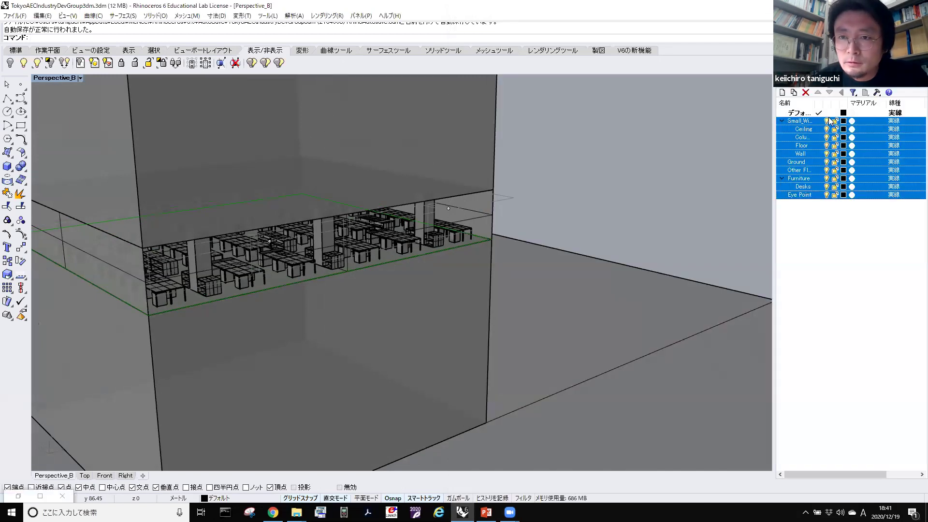
pyautogui.moveTo(330, 243); pyautogui.dragTo(289, 241, button='right')
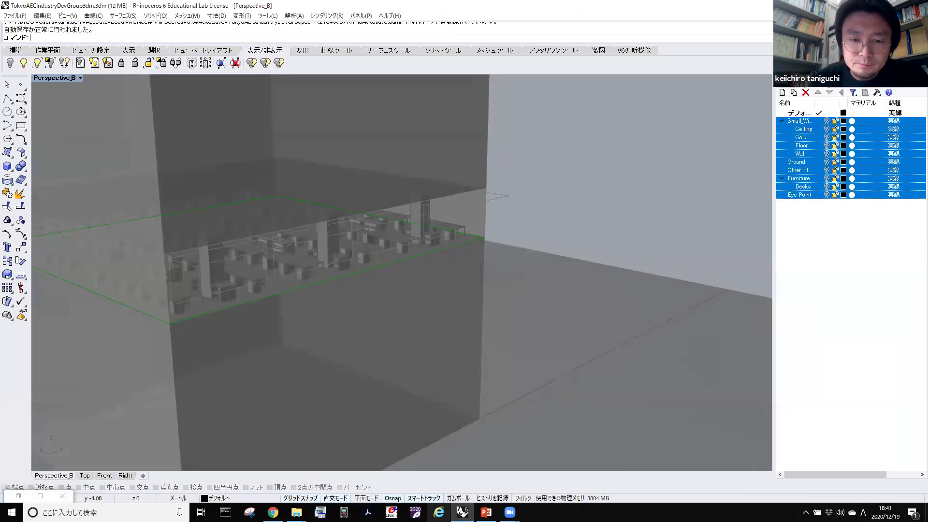
# Bring the Grasshopper definition back beside the Rhino viewport using the Grasshopper command.
pyautogui.write('Ga')
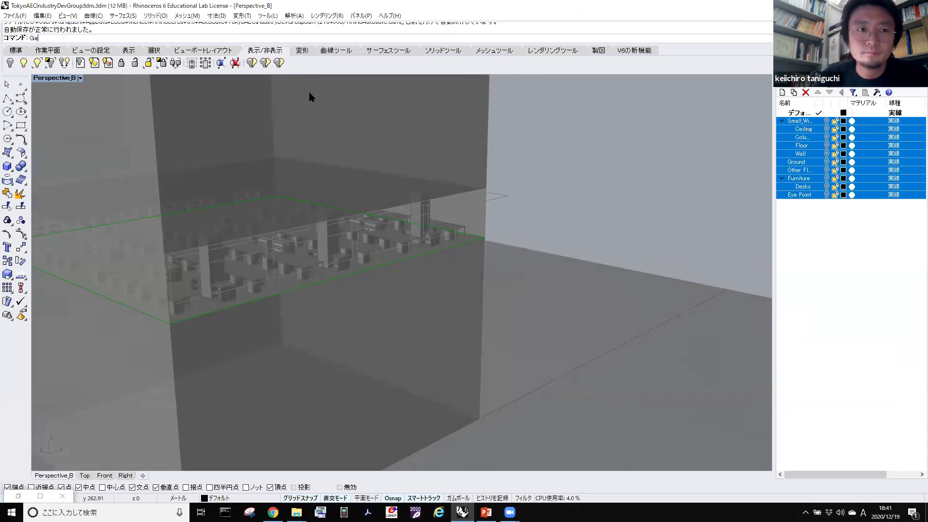
pyautogui.press('Return')
pyautogui.write('R')
pyautogui.press('BackSpace')
pyautogui.press('BackSpace')
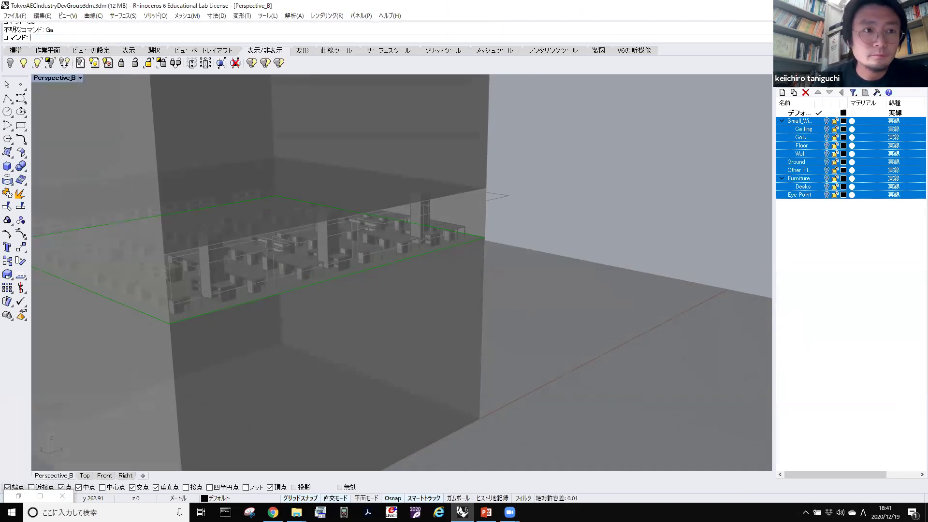
pyautogui.write('Gr')
pyautogui.press('Return')
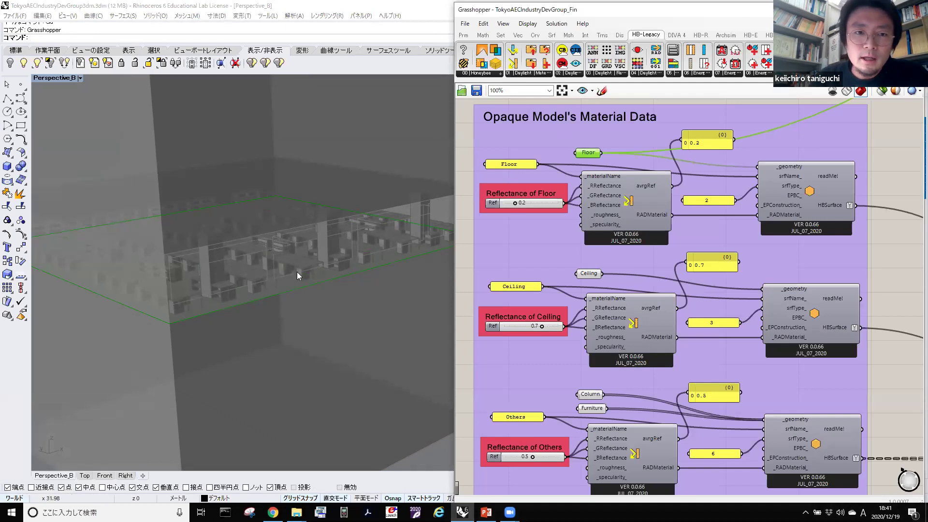
# Inspect the floor in the viewport, and highlight the Ceiling, Column and Furniture geometry parameters one after another.
pyautogui.scroll(3, 252, 264)
pyautogui.scroll(-3, 318, 263)
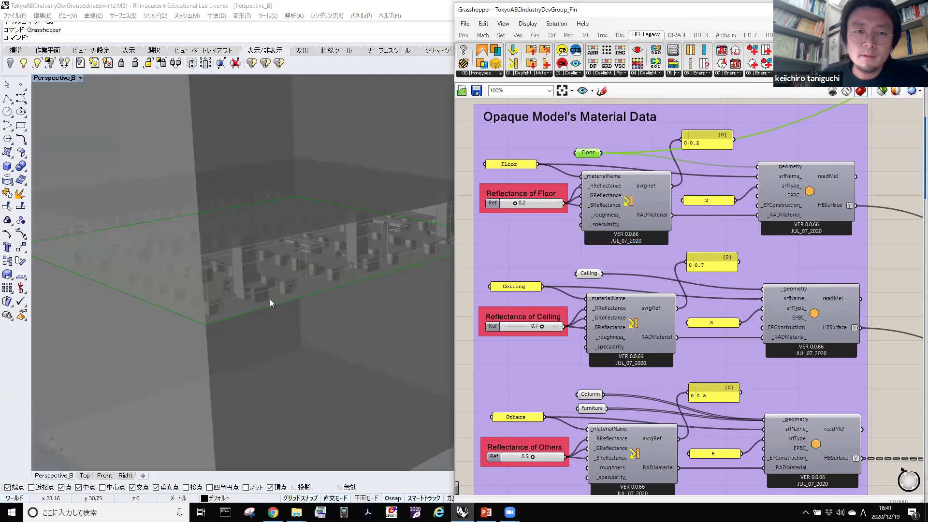
pyautogui.scroll(-2, 339, 210)
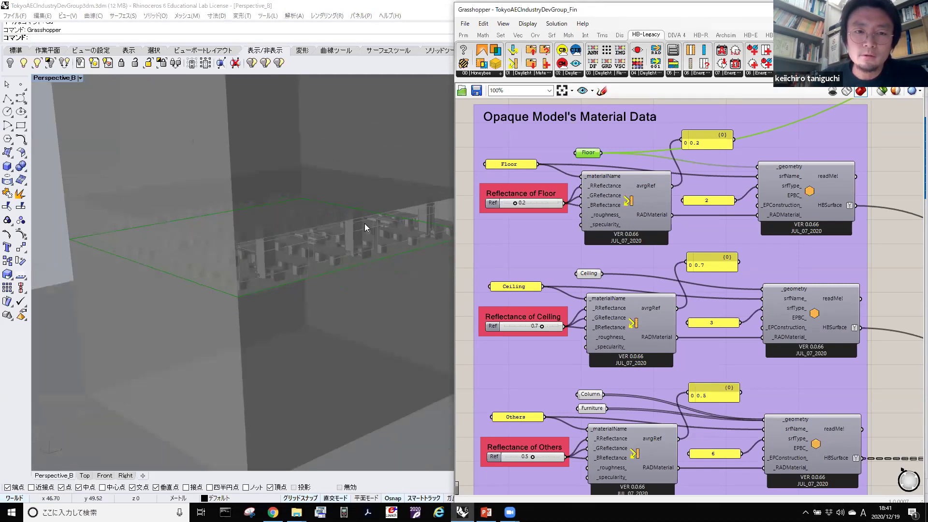
pyautogui.keyDown('shift'); pyautogui.moveTo(364, 266); pyautogui.dragTo(327, 268, button='right'); pyautogui.keyUp('shift')
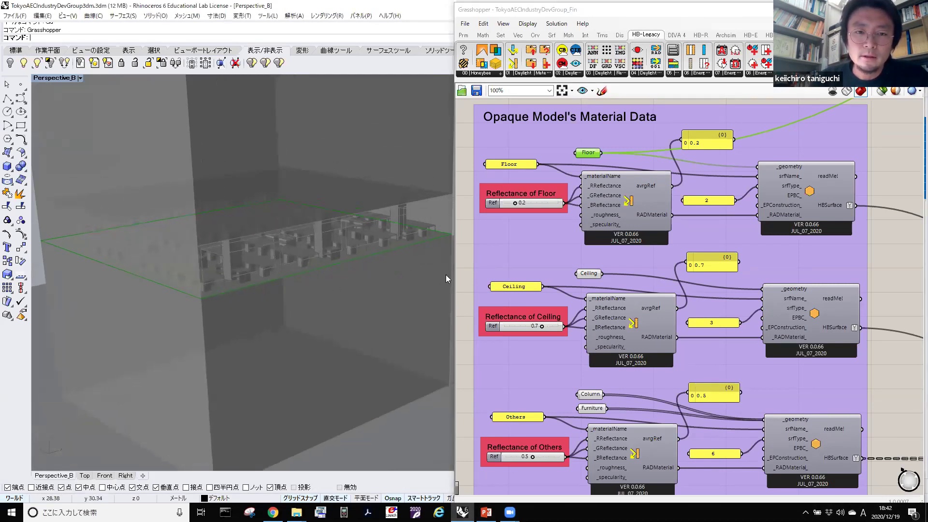
pyautogui.click(589, 273)
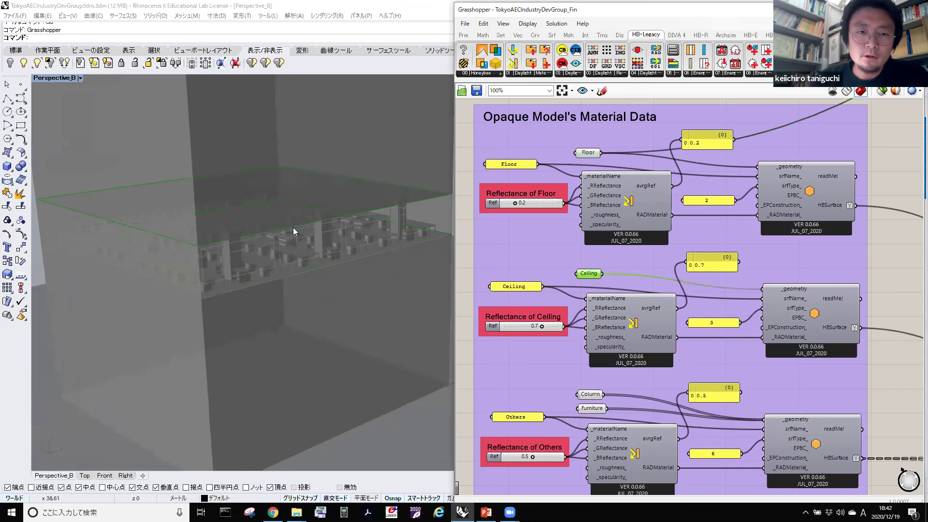
pyautogui.click(595, 395)
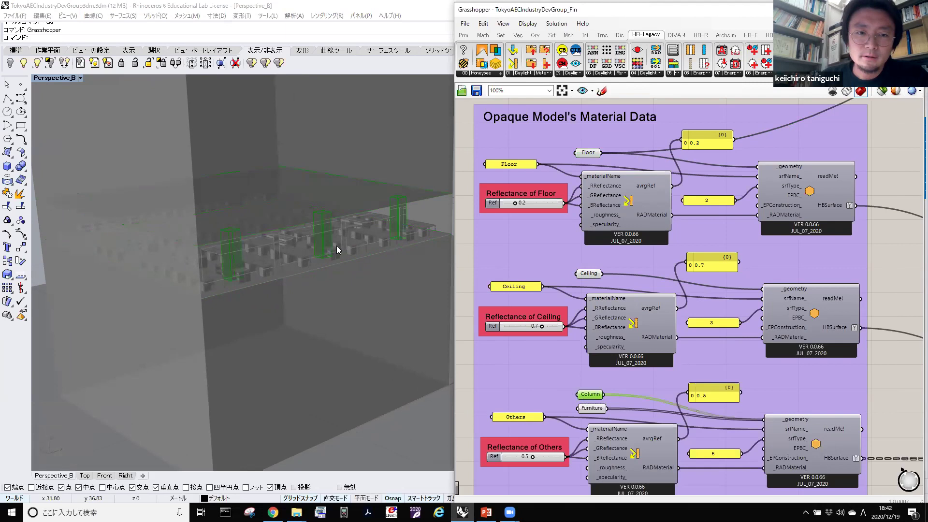
pyautogui.click(591, 409)
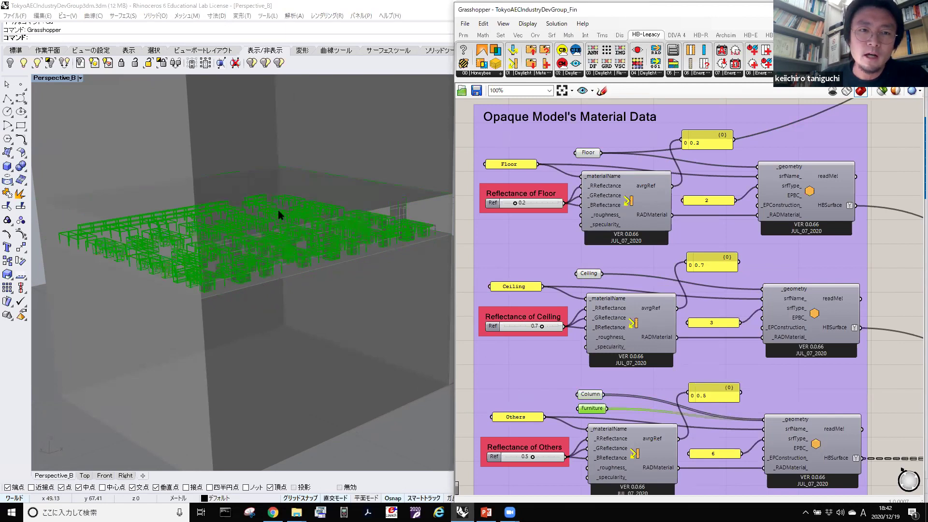
# Highlight the Other Floors and Ground geometry of the Surroundings material and inspect each in the viewport.
pyautogui.moveTo(575, 320)
pyautogui.mouseDown(button='right')
pyautogui.moveTo(590, 254)
pyautogui.moveTo(587, 320)
pyautogui.mouseUp(button='right')
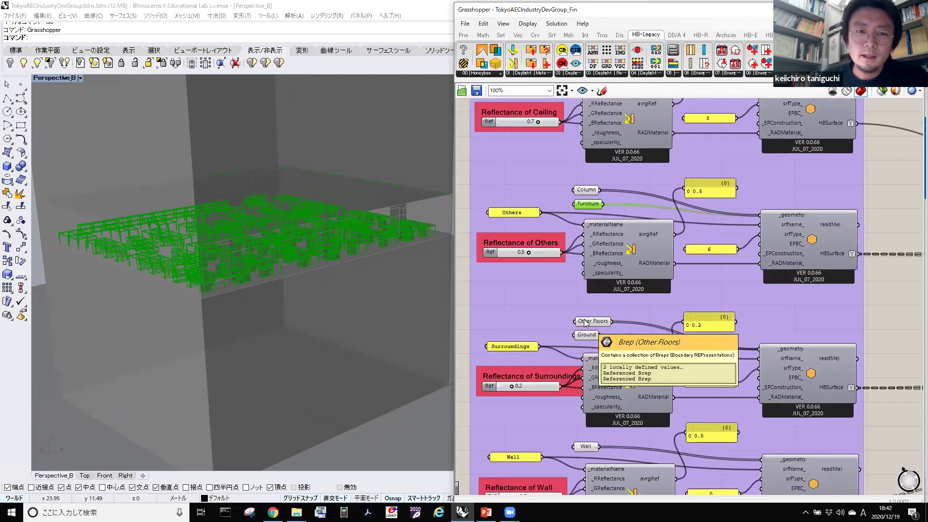
pyautogui.click(593, 321)
pyautogui.scroll(-5, 336, 308)
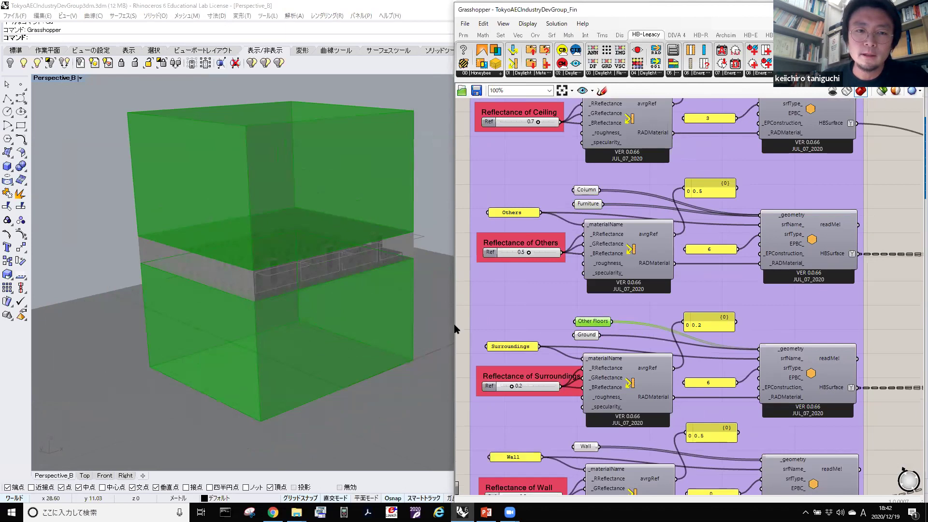
pyautogui.scroll(2, 581, 342)
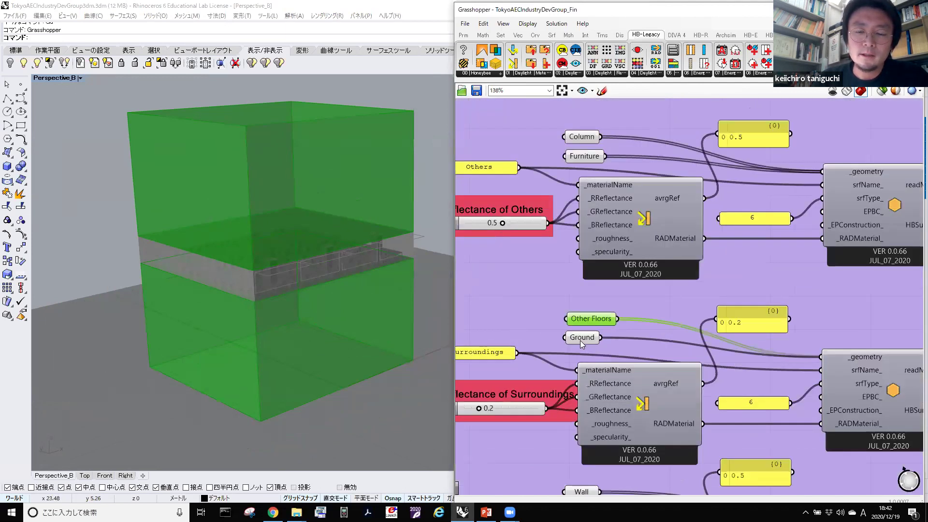
pyautogui.click(581, 341)
pyautogui.scroll(-5, 386, 343)
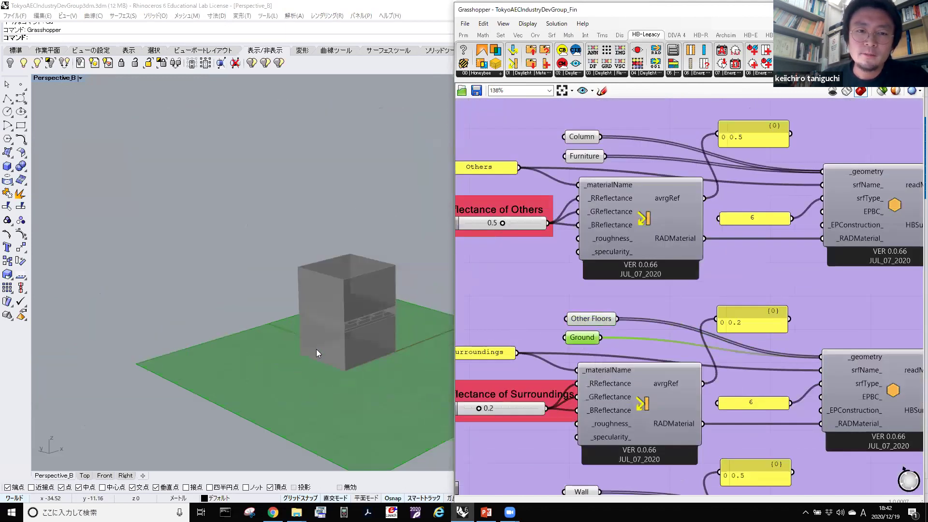
pyautogui.moveTo(578, 365); pyautogui.dragTo(623, 322, button='right')
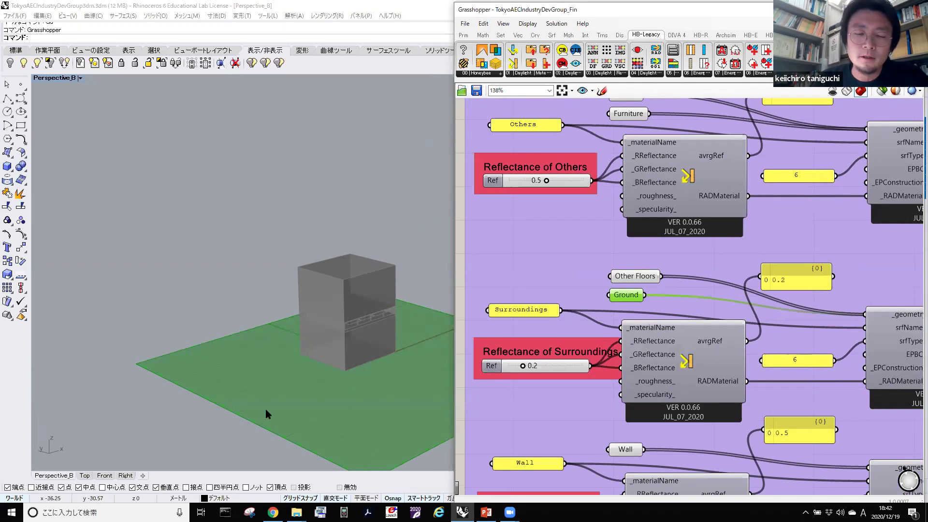
pyautogui.keyDown('shift'); pyautogui.moveTo(350, 391); pyautogui.dragTo(251, 378, button='right'); pyautogui.keyUp('shift')
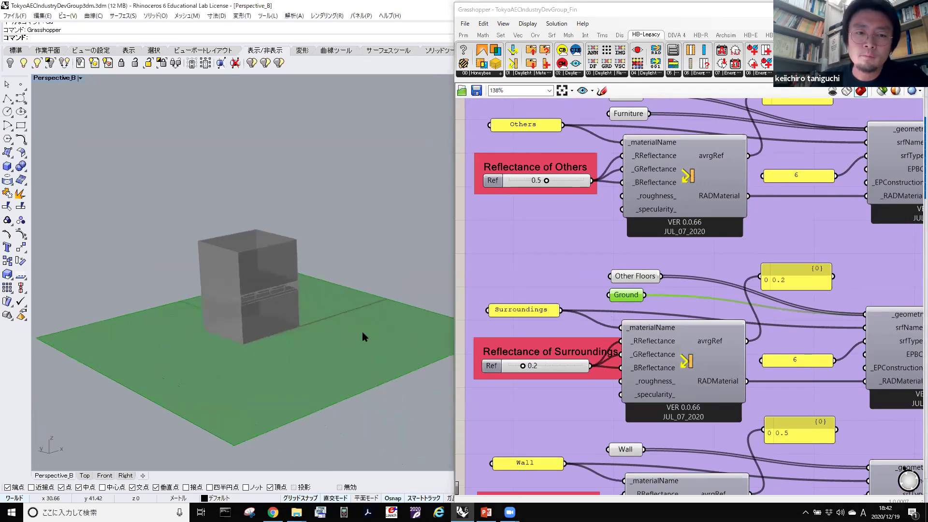
# Highlight the Wall geometry parameter and inspect the office floor's walls up close in the viewport.
pyautogui.moveTo(604, 341); pyautogui.dragTo(601, 263, button='right')
pyautogui.moveTo(599, 373); pyautogui.dragTo(633, 322, button='right')
pyautogui.click(627, 316)
pyautogui.scroll(3, 263, 303)
pyautogui.scroll(3, 263, 302)
pyautogui.moveTo(156, 295); pyautogui.dragTo(159, 311, button='right')
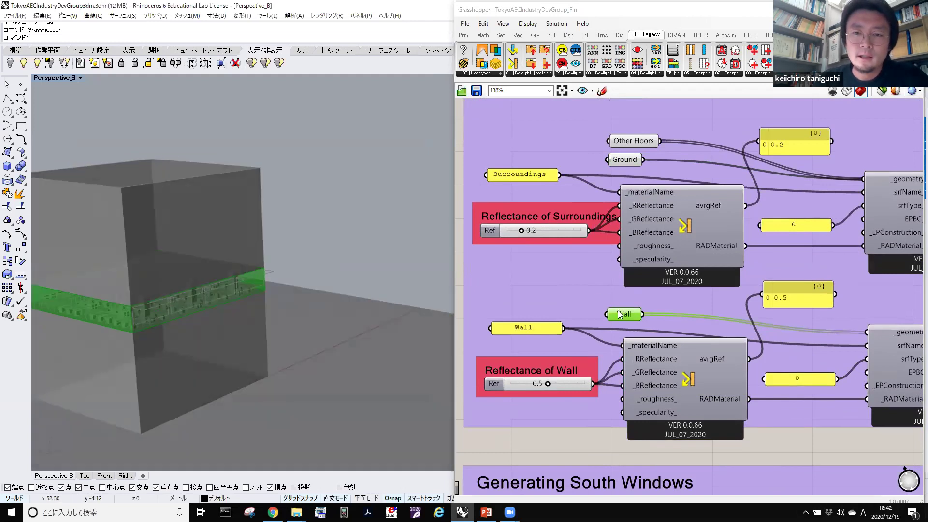
# Compare the Ground and Other Floors geometry again, viewing the whole building with Other Floors highlighted.
pyautogui.click(624, 160)
pyautogui.click(633, 141)
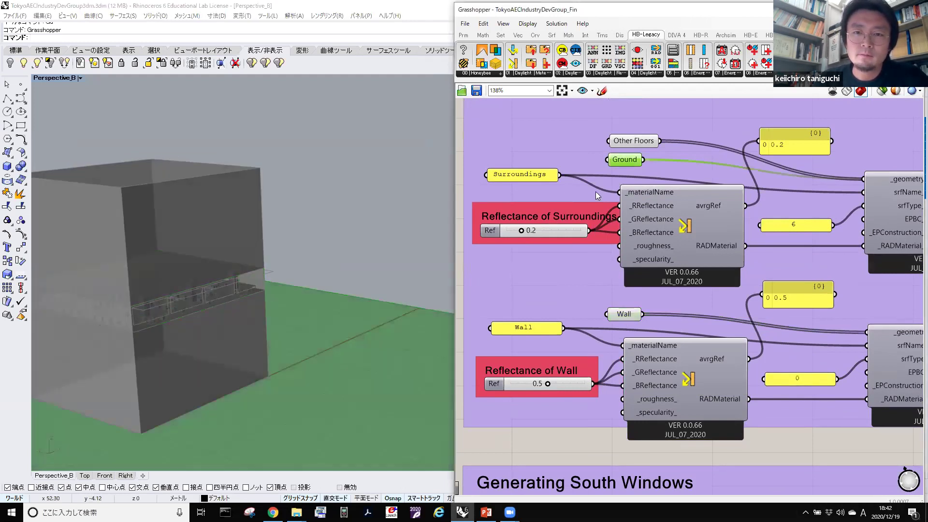
pyautogui.scroll(-3, 599, 179)
pyautogui.keyDown('shift'); pyautogui.moveTo(242, 281); pyautogui.dragTo(326, 265, button='right'); pyautogui.keyUp('shift')
pyautogui.moveTo(279, 324); pyautogui.dragTo(250, 322, button='right')
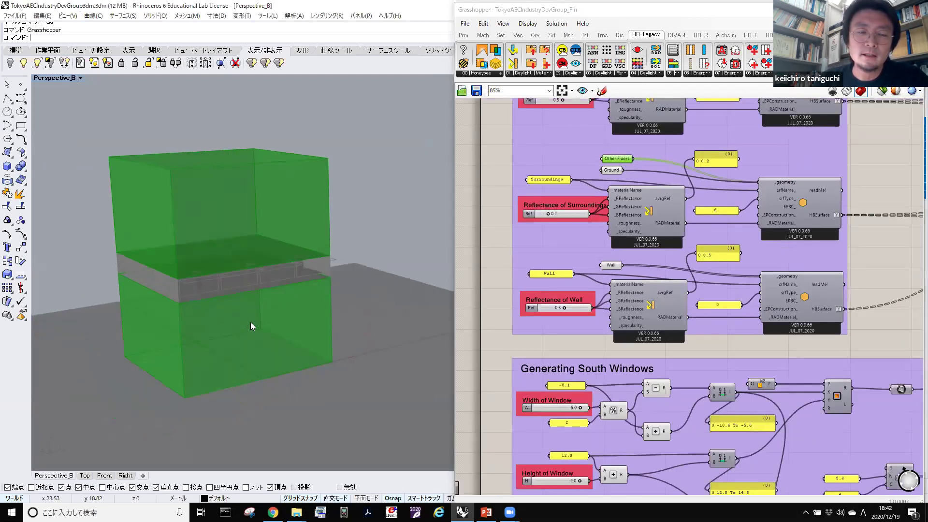
# Examine the Surroundings inputs and the Wall material component with the panel feeding the wall's srfType_ input.
pyautogui.scroll(5, 583, 163)
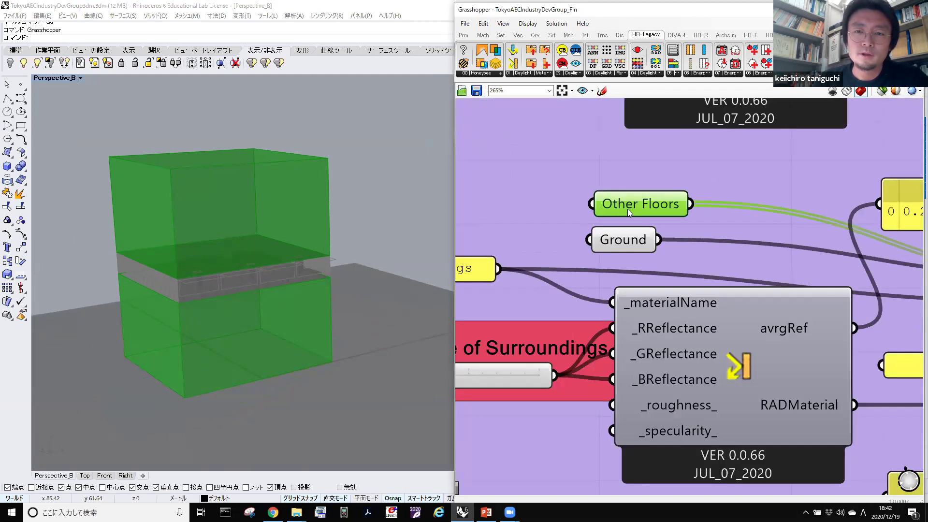
pyautogui.scroll(-3, 627, 210)
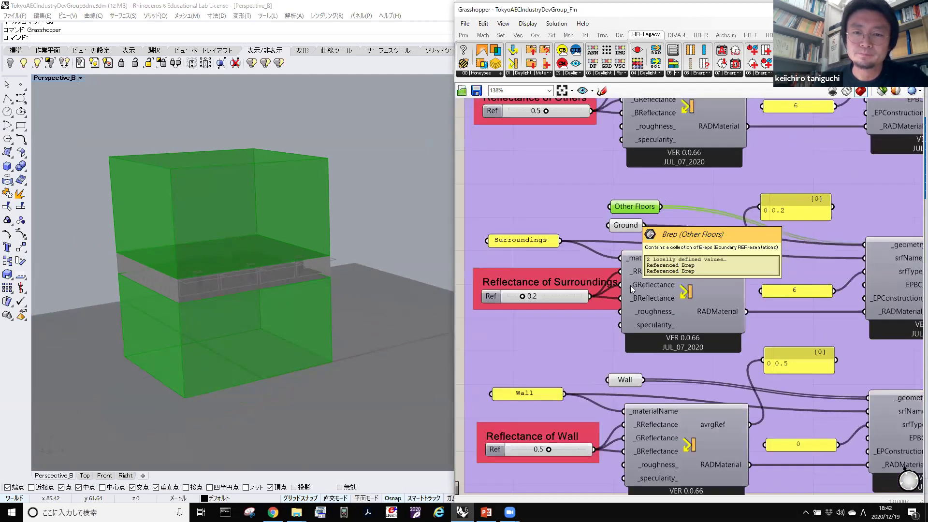
pyautogui.scroll(-2, 631, 285)
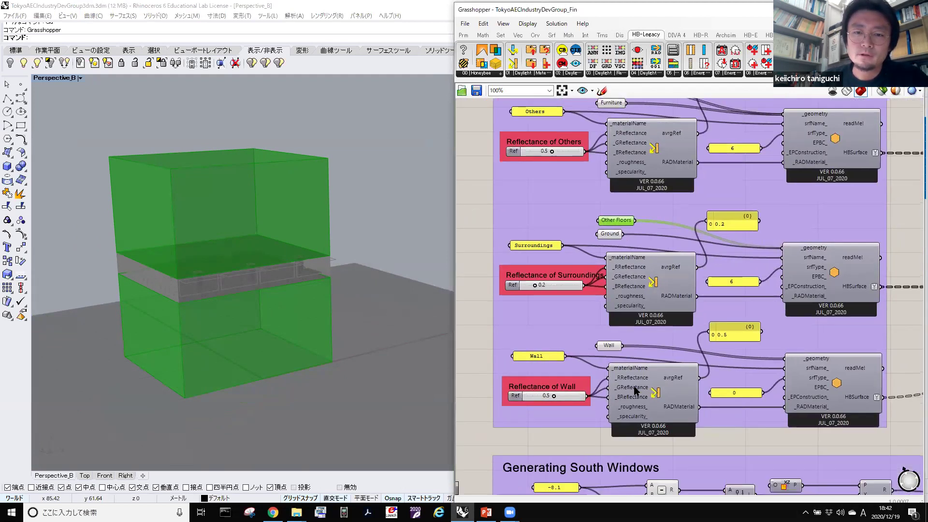
pyautogui.scroll(4, 635, 390)
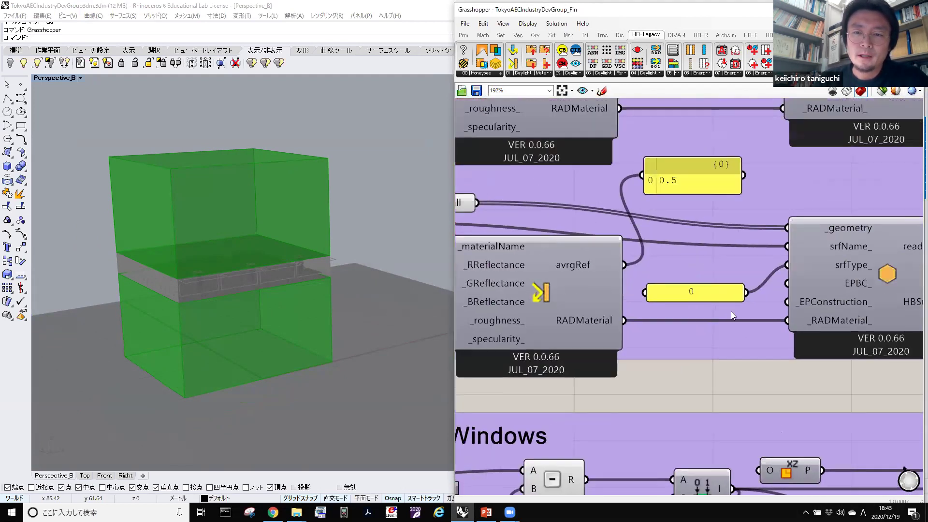
# Highlight the Wall geometry parameter and trace its name, surface type and RADMaterial connections into the wall's Honeybee surface component.
pyautogui.scroll(-2, 795, 305)
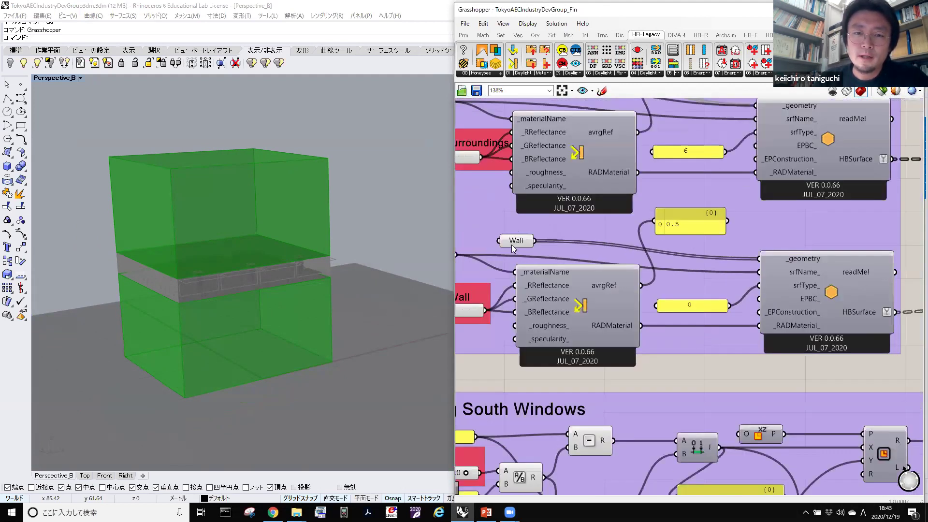
pyautogui.click(511, 241)
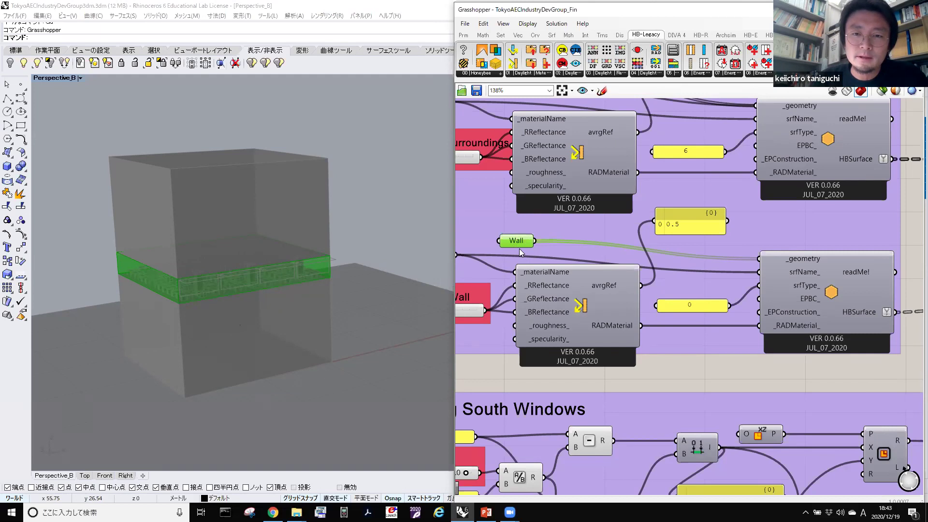
pyautogui.moveTo(830, 295)
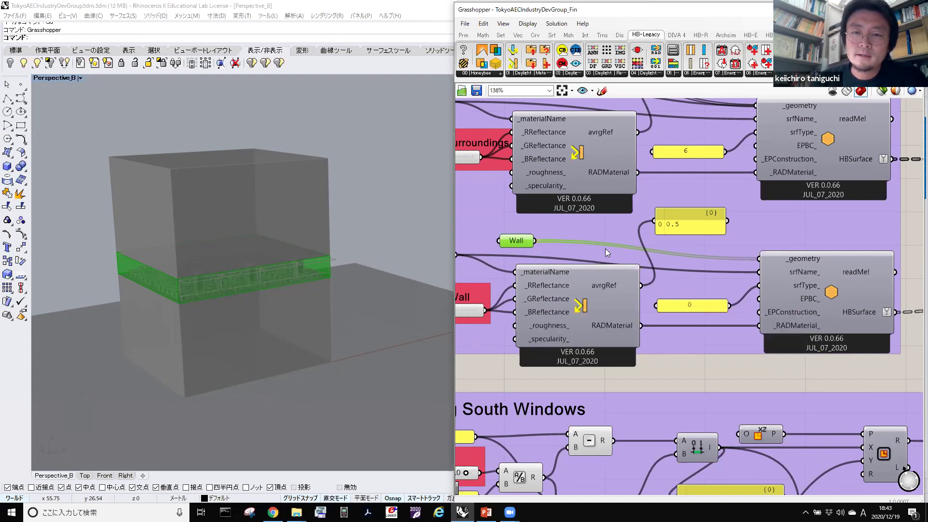
pyautogui.moveTo(766, 265)
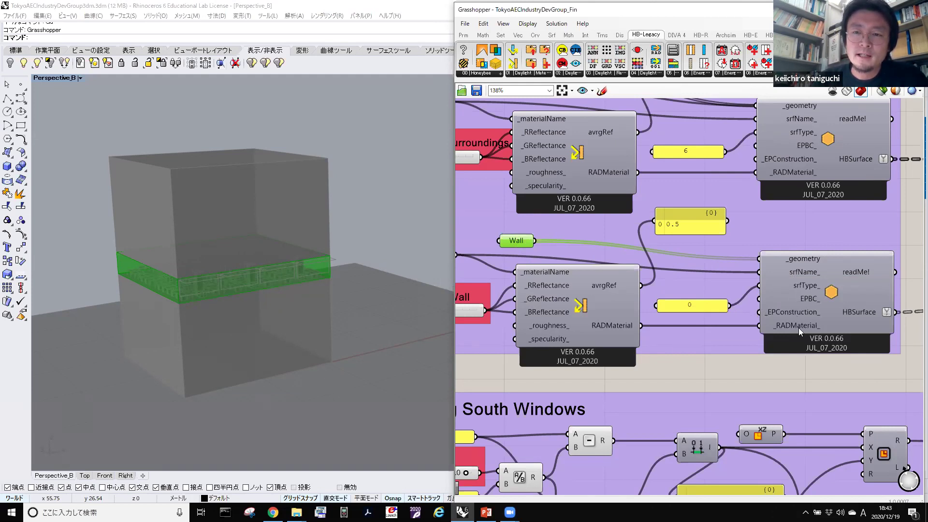
pyautogui.moveTo(793, 325)
pyautogui.moveTo(707, 370); pyautogui.dragTo(720, 371, button='right')
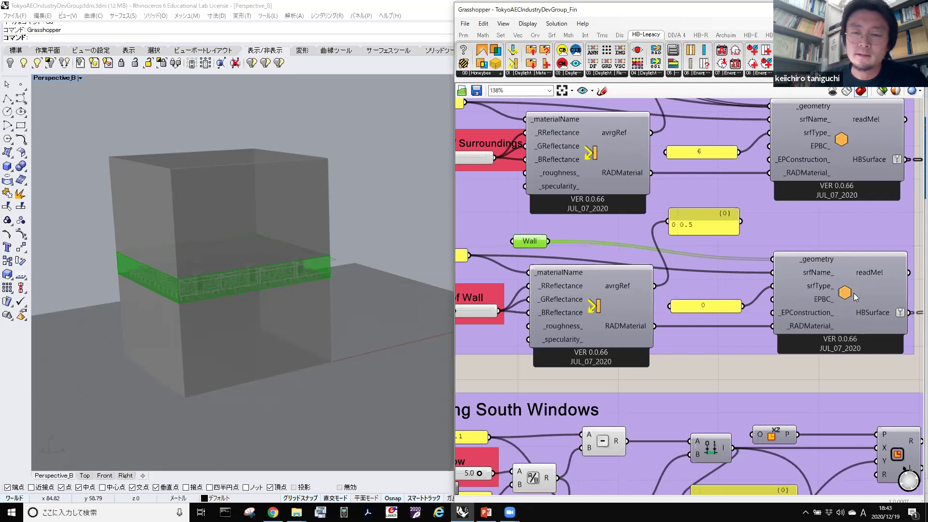
# Examine the Wall RADMaterial component and try out its Reflectance of Wall slider, leaving it at 0.5.
pyautogui.moveTo(811, 300); pyautogui.dragTo(845, 307, button='right')
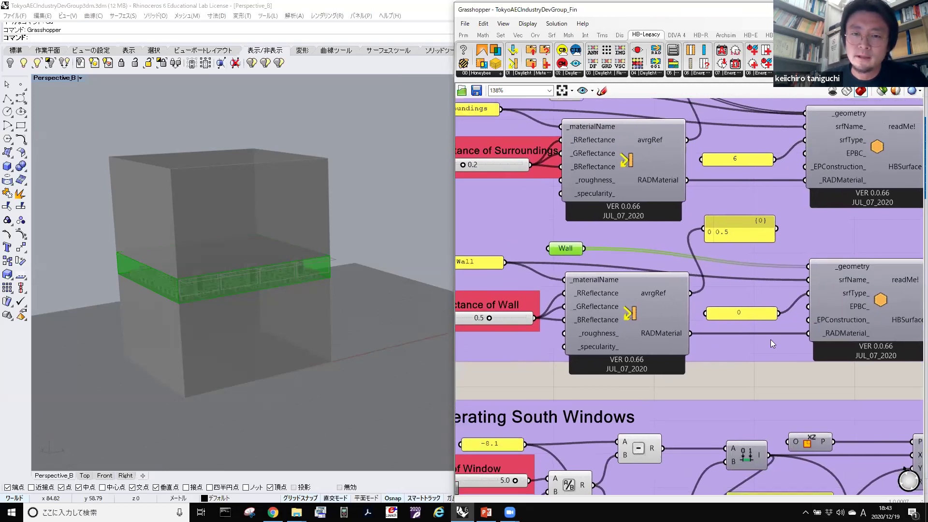
pyautogui.moveTo(592, 295); pyautogui.dragTo(638, 320, button='right')
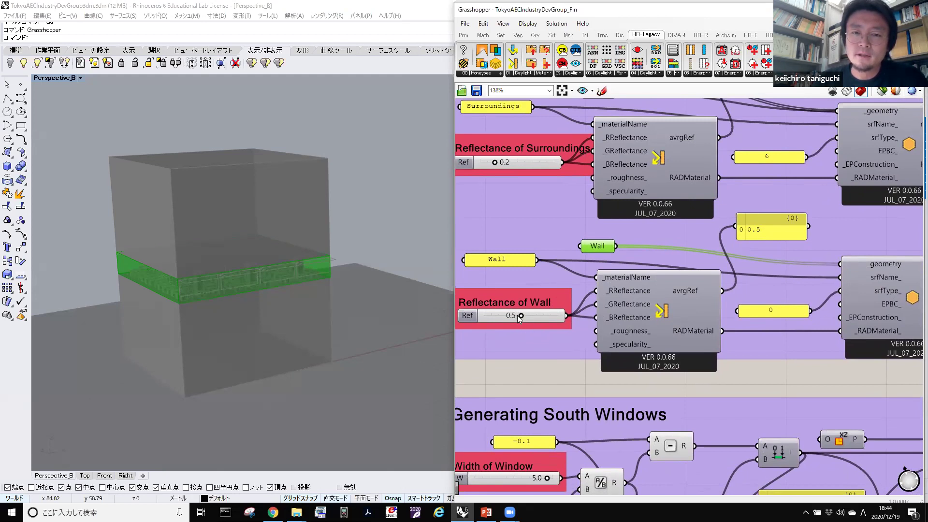
pyautogui.moveTo(495, 322); pyautogui.dragTo(520, 321)
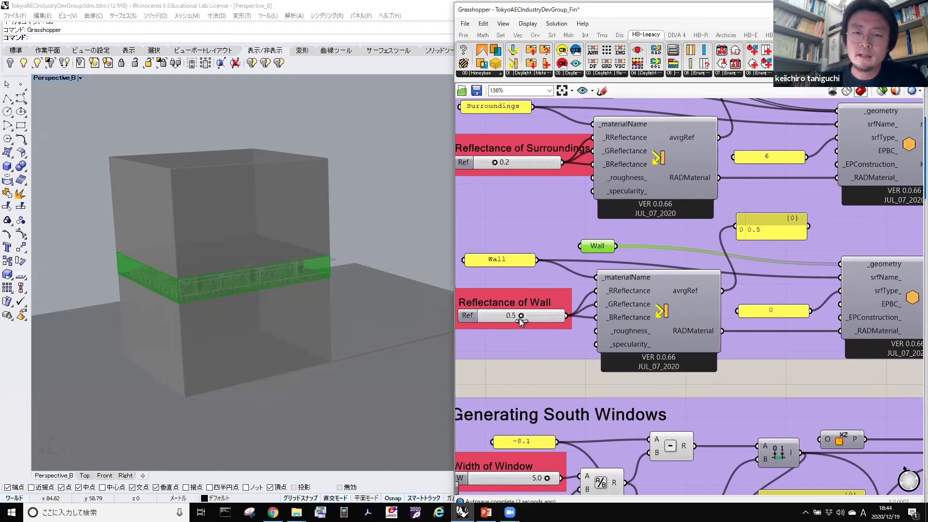
pyautogui.moveTo(528, 360); pyautogui.dragTo(531, 345, button='right')
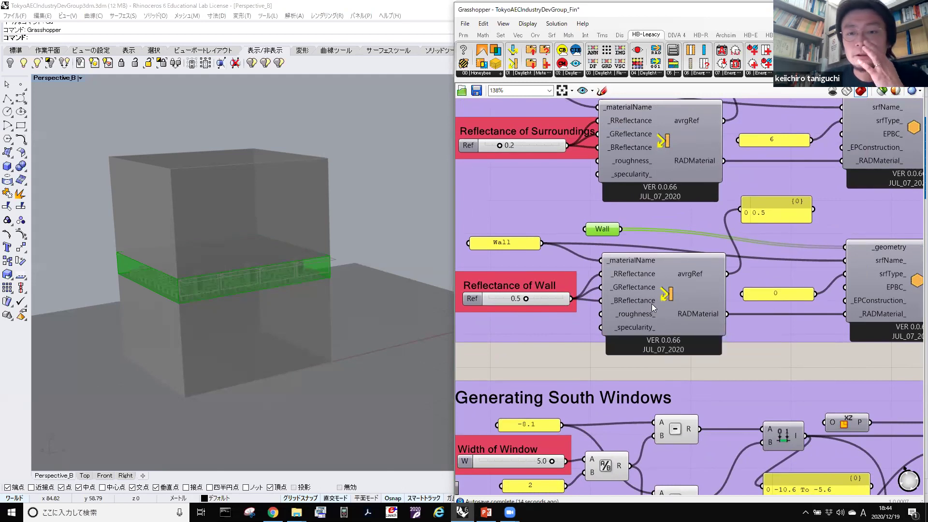
pyautogui.moveTo(779, 328); pyautogui.dragTo(759, 297, button='right')
pyautogui.moveTo(737, 347); pyautogui.dragTo(698, 316, button='right')
# Clear the Wall highlight and examine the Generating South Windows group alongside the office floor's facade in the viewport.
pyautogui.scroll(-1, 733, 324)
pyautogui.scroll(-1, 729, 318)
pyautogui.moveTo(539, 200); pyautogui.dragTo(533, 182, button='right')
pyautogui.moveTo(565, 214); pyautogui.dragTo(613, 174, button='right')
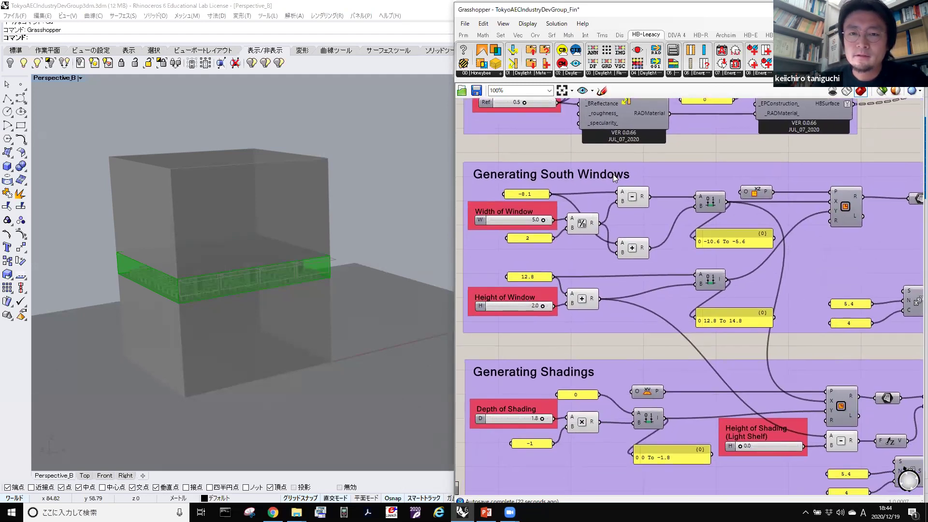
pyautogui.click(854, 277)
pyautogui.click(668, 356)
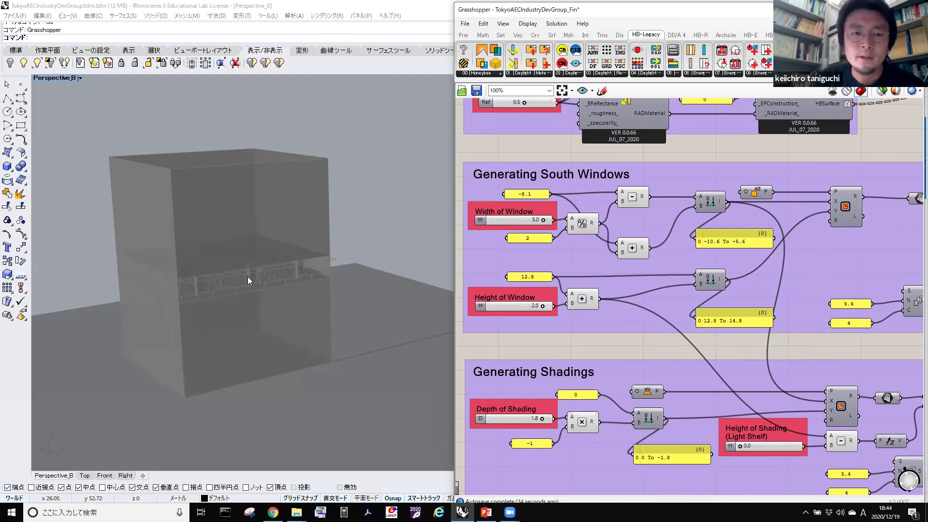
pyautogui.scroll(3, 157, 278)
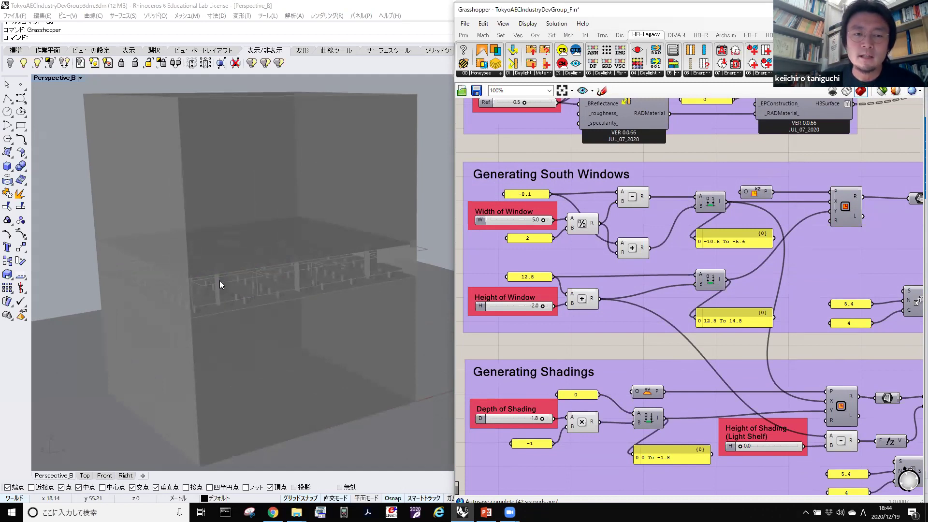
# Highlight the Wall geometry again to check the office floor's walls up close, and clear the highlight.
pyautogui.moveTo(545, 170); pyautogui.dragTo(549, 237, button='right')
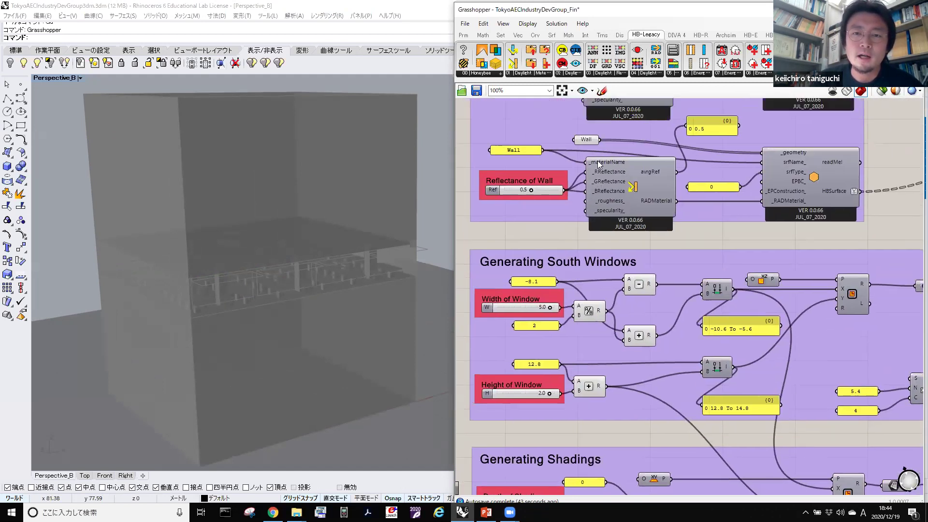
pyautogui.click(599, 162)
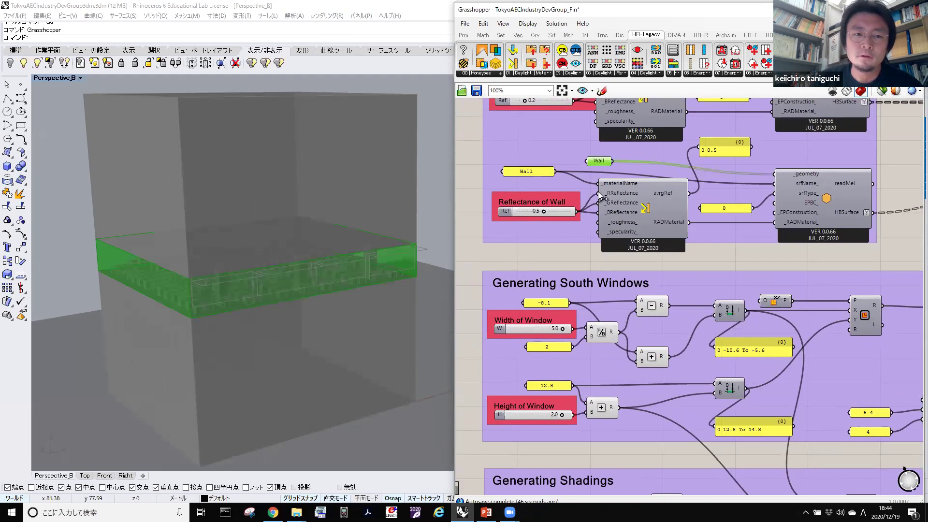
pyautogui.click(579, 251)
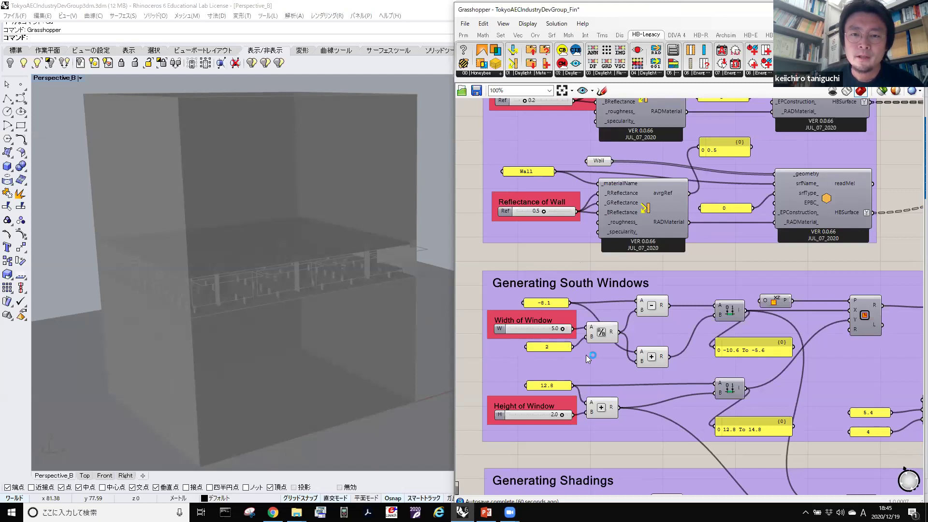
# Set the Width of Window in the Generating South Windows group to 2.0.
pyautogui.moveTo(644, 330); pyautogui.dragTo(642, 306, button='right')
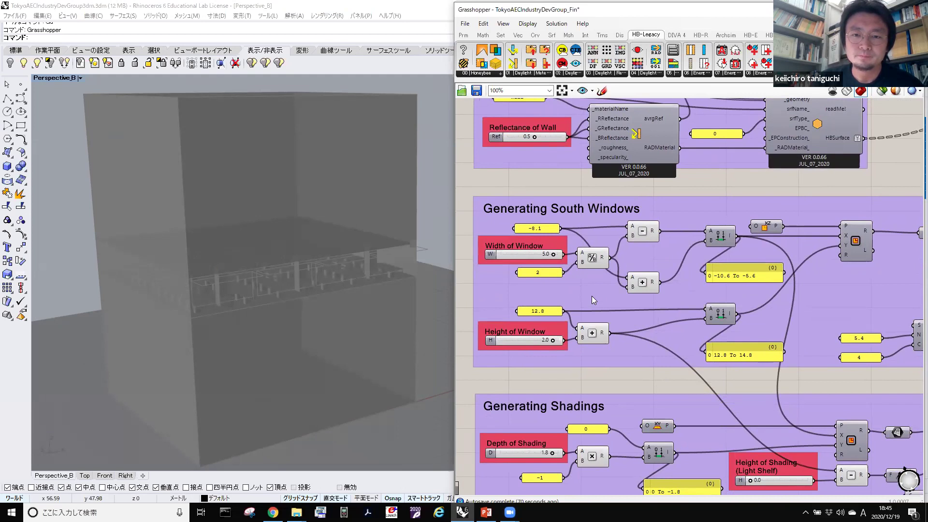
pyautogui.scroll(3, 360, 262)
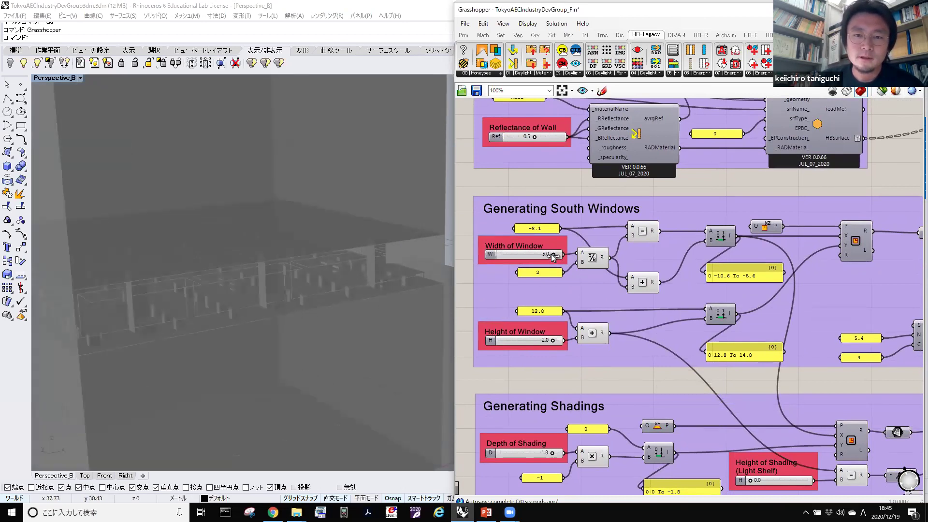
pyautogui.moveTo(551, 254); pyautogui.dragTo(522, 254)
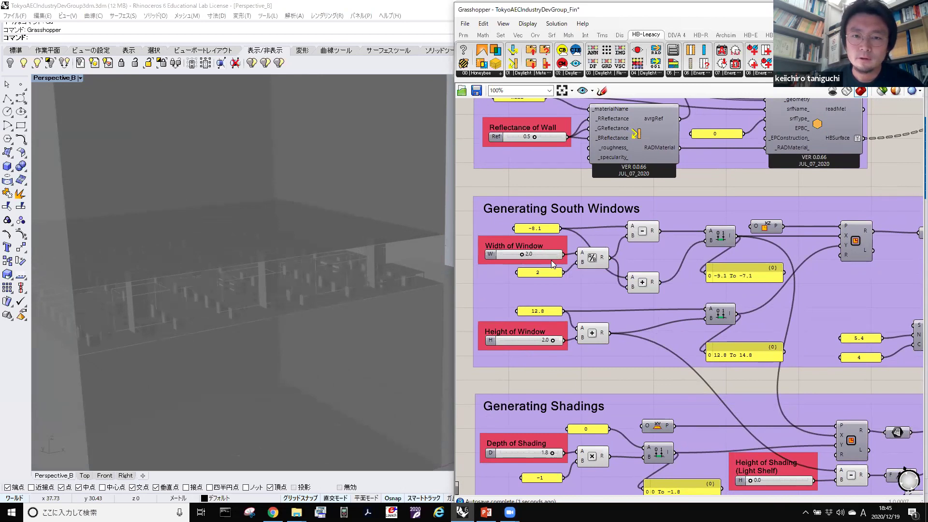
# Follow the south window definition to its final Move component and highlight the four generated windows in the viewport.
pyautogui.moveTo(665, 298); pyautogui.dragTo(636, 289, button='right')
pyautogui.moveTo(771, 274); pyautogui.dragTo(728, 270, button='right')
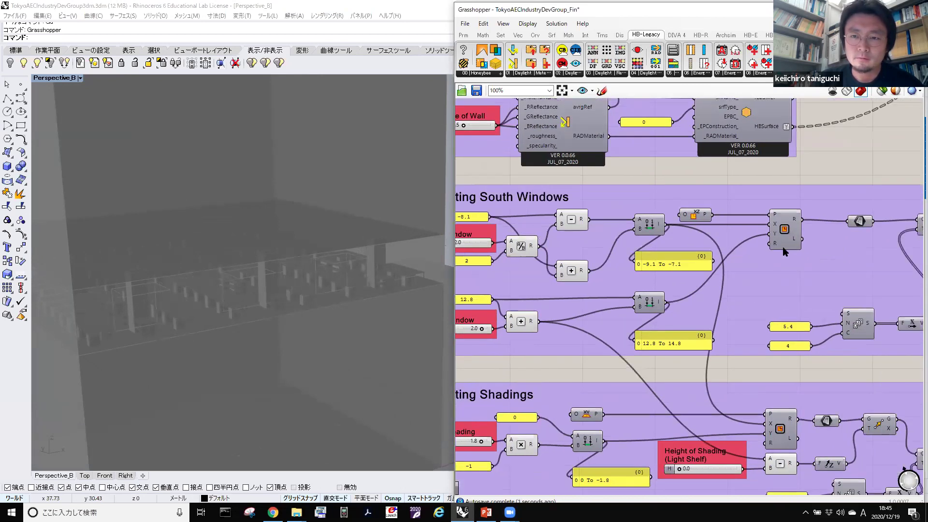
pyautogui.moveTo(775, 239); pyautogui.dragTo(703, 239, button='right')
pyautogui.moveTo(814, 261); pyautogui.dragTo(767, 265, button='right')
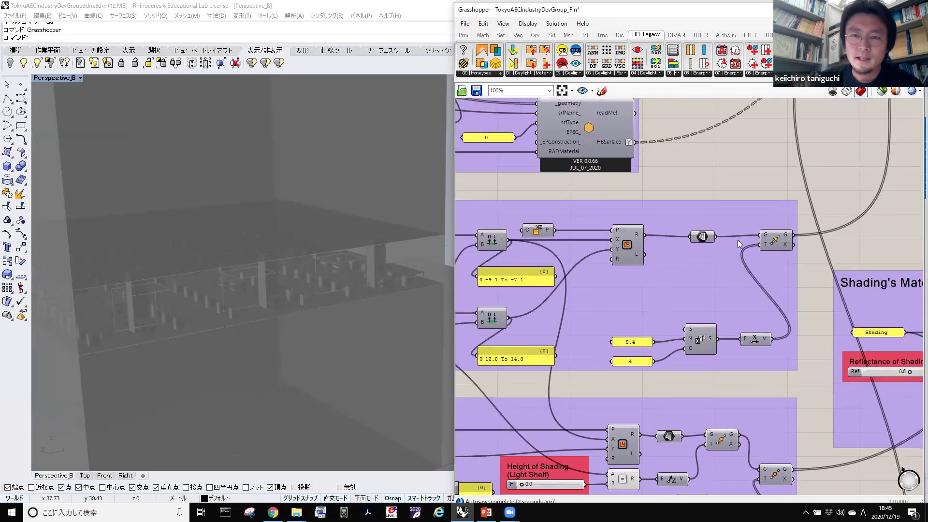
pyautogui.click(769, 240)
pyautogui.moveTo(713, 239); pyautogui.dragTo(849, 230, button='right')
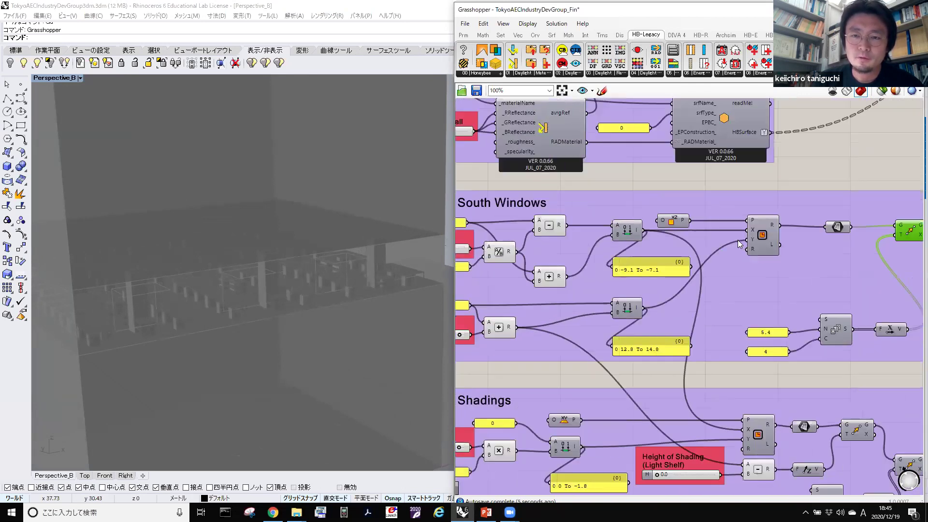
pyautogui.moveTo(742, 261); pyautogui.dragTo(629, 267, button='right')
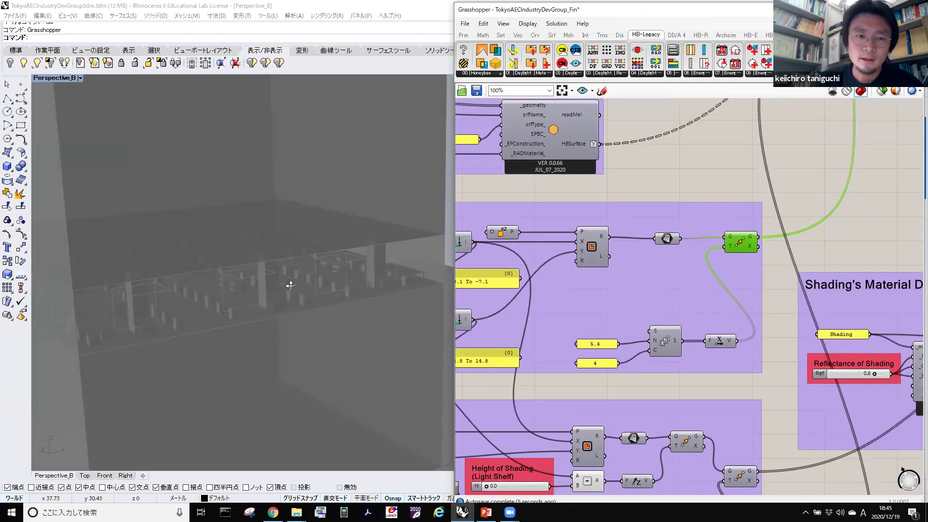
pyautogui.moveTo(276, 282); pyautogui.dragTo(320, 275, button='right')
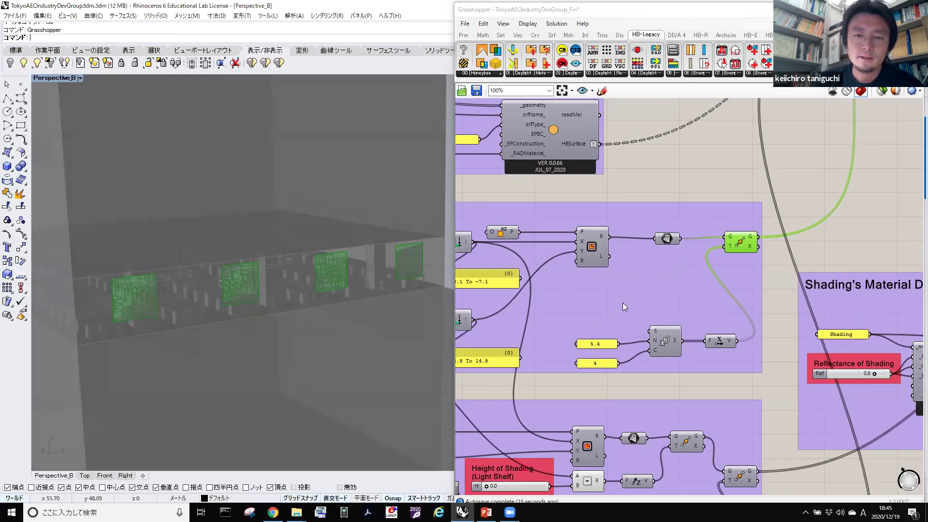
# Test the Width of Window at 5.4, inspecting the south facade from outside, and set it to 4.5.
pyautogui.moveTo(622, 302); pyautogui.dragTo(837, 296, button='right')
pyautogui.moveTo(537, 260); pyautogui.dragTo(649, 261)
pyautogui.scroll(3, 507, 262)
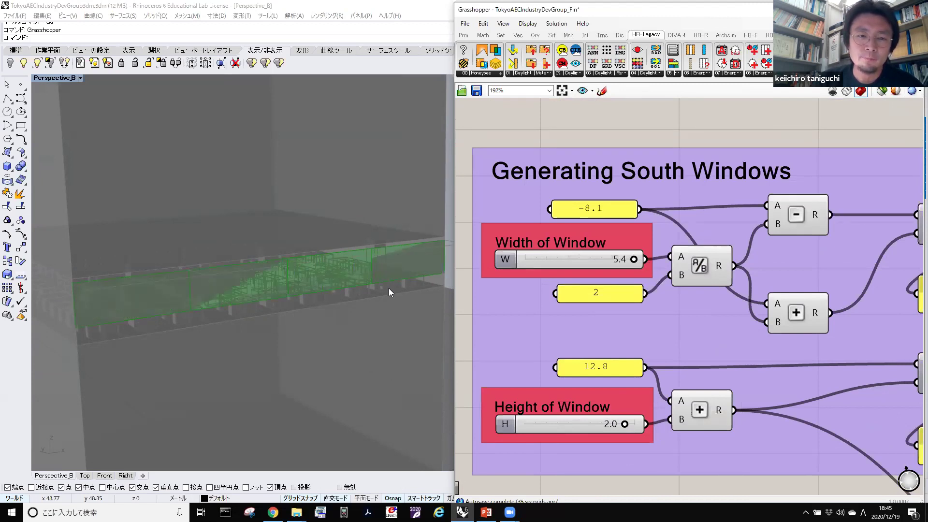
pyautogui.moveTo(438, 274); pyautogui.dragTo(256, 284, button='right')
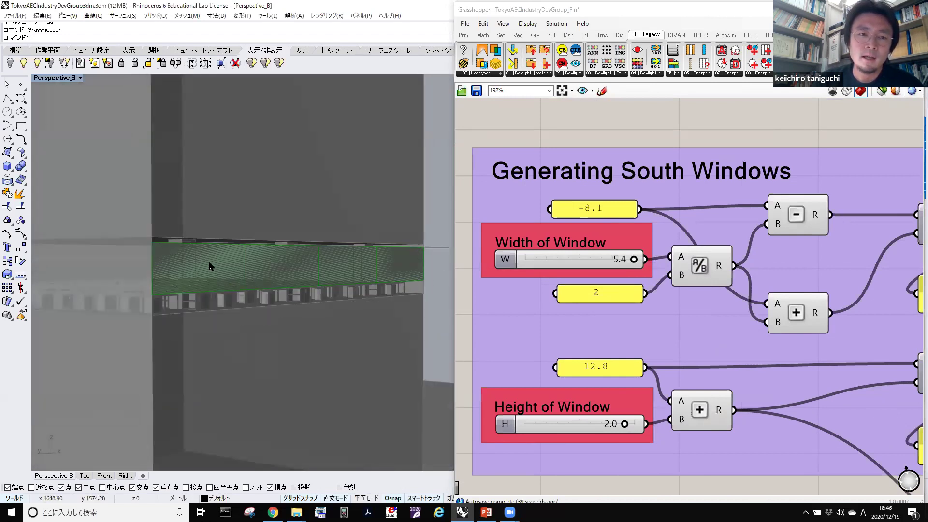
pyautogui.moveTo(385, 291); pyautogui.dragTo(389, 282, button='right')
pyautogui.moveTo(635, 259); pyautogui.dragTo(614, 265)
# Test the Height of Window at 0.9 and 2.2, and return it to 2.0.
pyautogui.moveTo(579, 280); pyautogui.dragTo(608, 210, button='right')
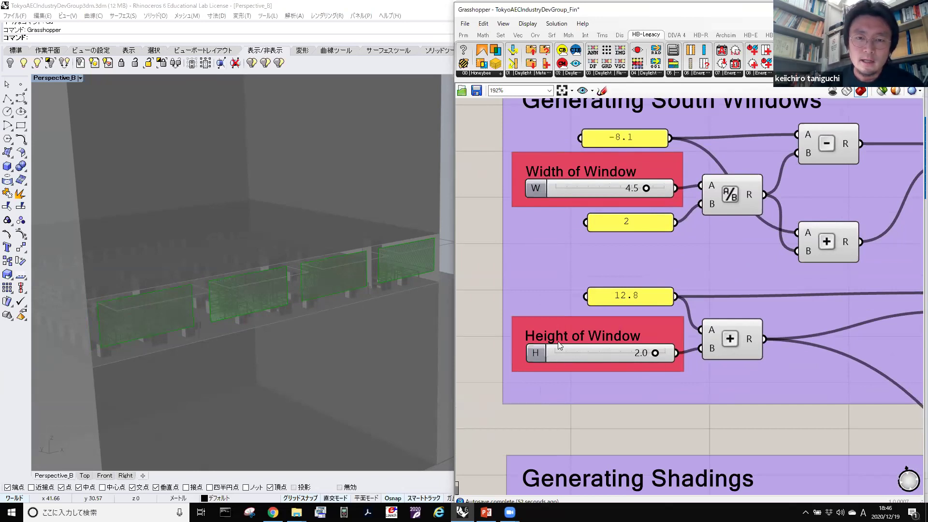
pyautogui.click(655, 353)
pyautogui.moveTo(655, 353); pyautogui.dragTo(602, 358)
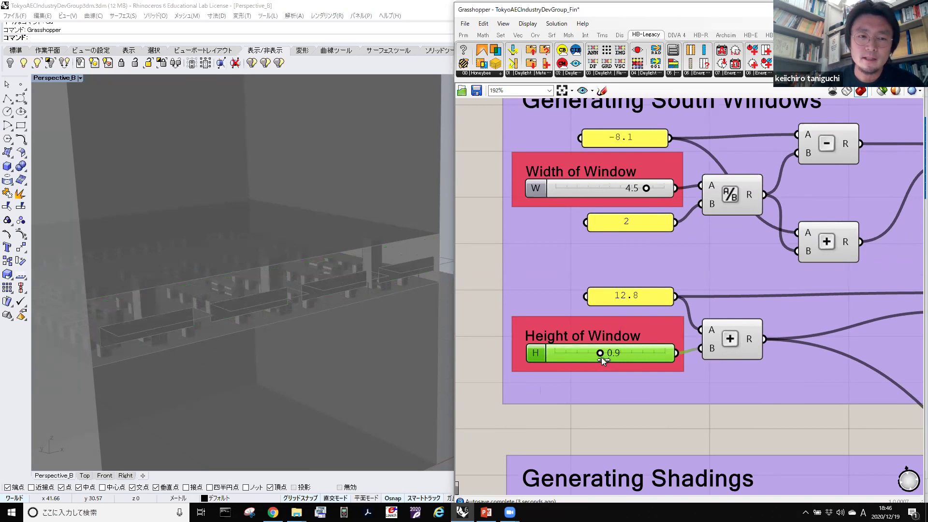
pyautogui.moveTo(601, 358); pyautogui.dragTo(686, 354)
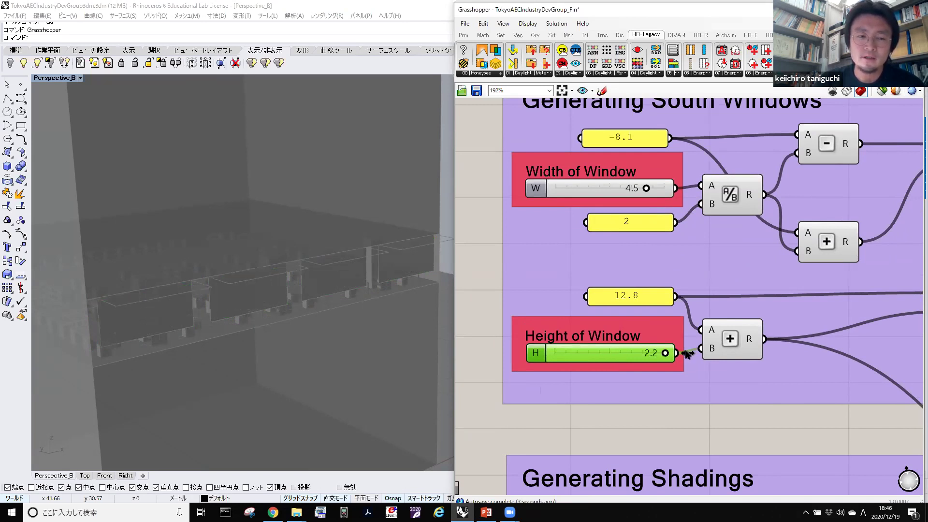
pyautogui.moveTo(680, 350); pyautogui.dragTo(654, 356)
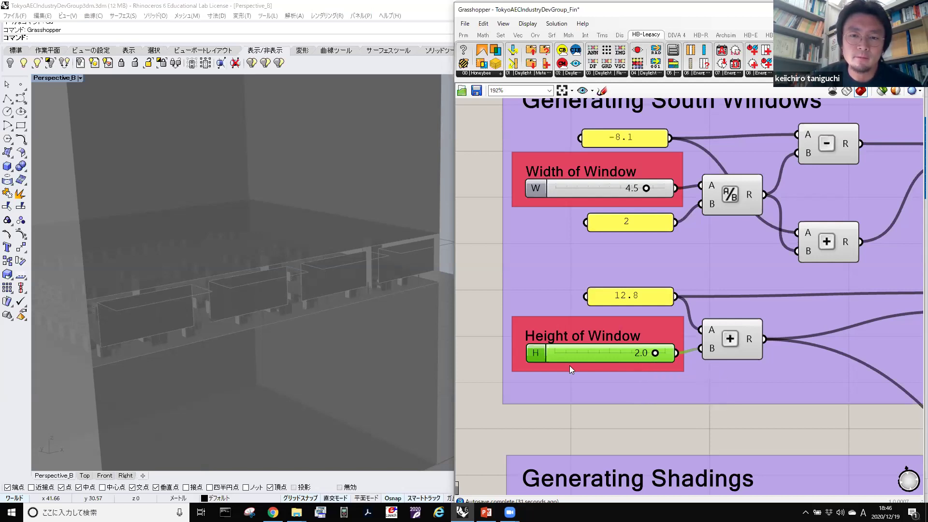
# Examine the Generating Shadings group's Depth of Shading input and compare it with the shadings on the office floor's south windows.
pyautogui.scroll(-3, 636, 366)
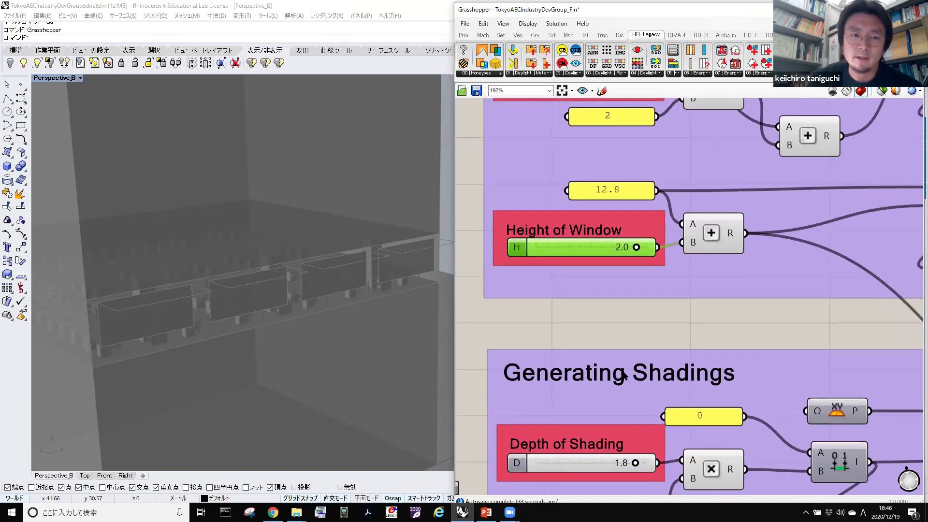
pyautogui.scroll(-3, 635, 344)
pyautogui.scroll(1, 633, 387)
pyautogui.moveTo(652, 385); pyautogui.dragTo(605, 401, button='right')
pyautogui.moveTo(639, 342); pyautogui.dragTo(630, 318, button='right')
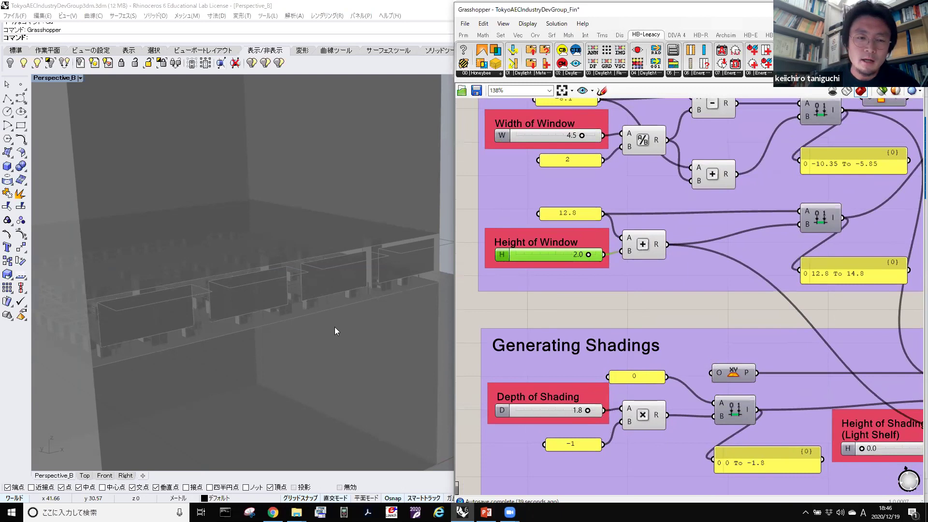
pyautogui.scroll(-2, 631, 261)
pyautogui.scroll(2, 585, 285)
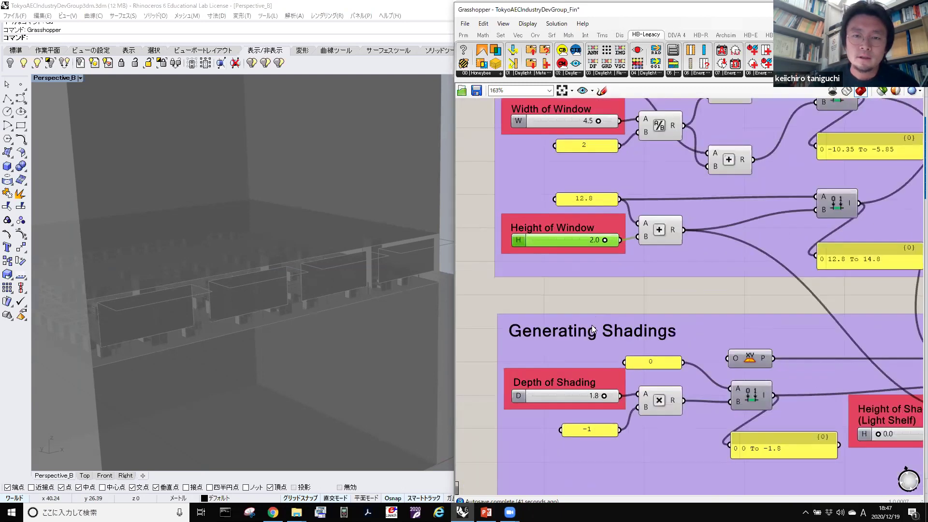
pyautogui.moveTo(647, 296); pyautogui.dragTo(646, 197, button='right')
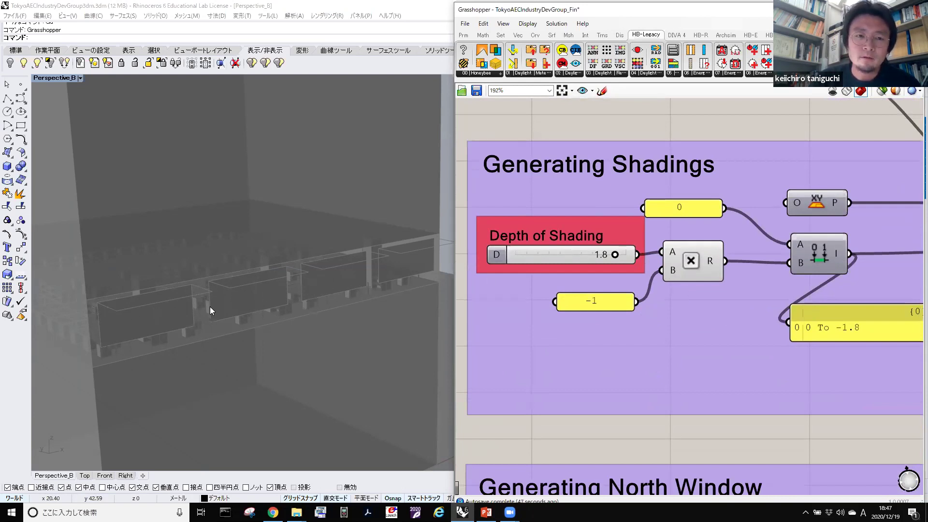
pyautogui.scroll(-5, 210, 307)
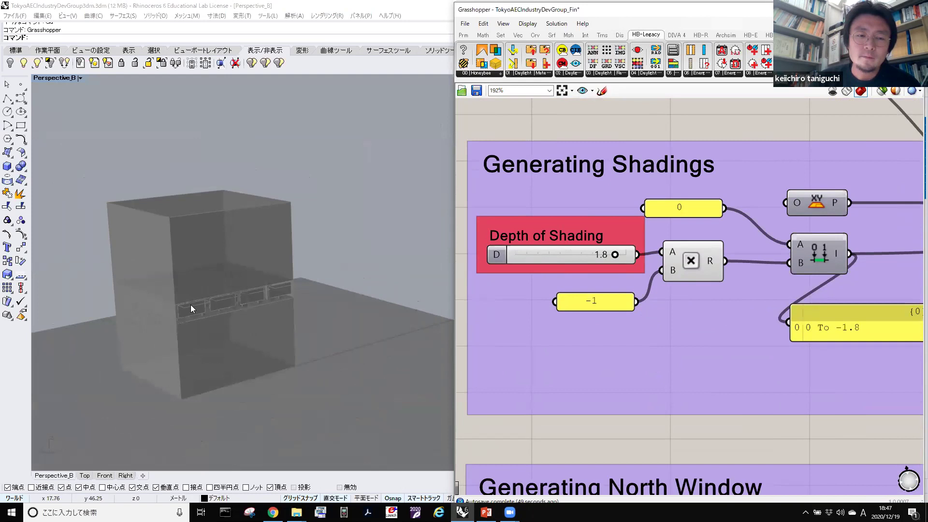
pyautogui.scroll(5, 191, 308)
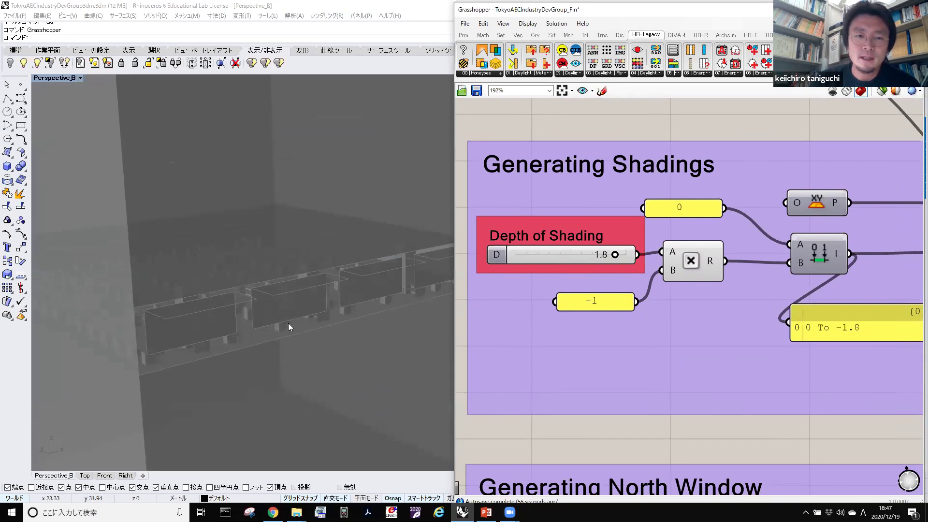
# Examine the Generating Shadings group from its Depth of Shading input to its Height of Shading (Light Shelf) input.
pyautogui.scroll(1, 589, 263)
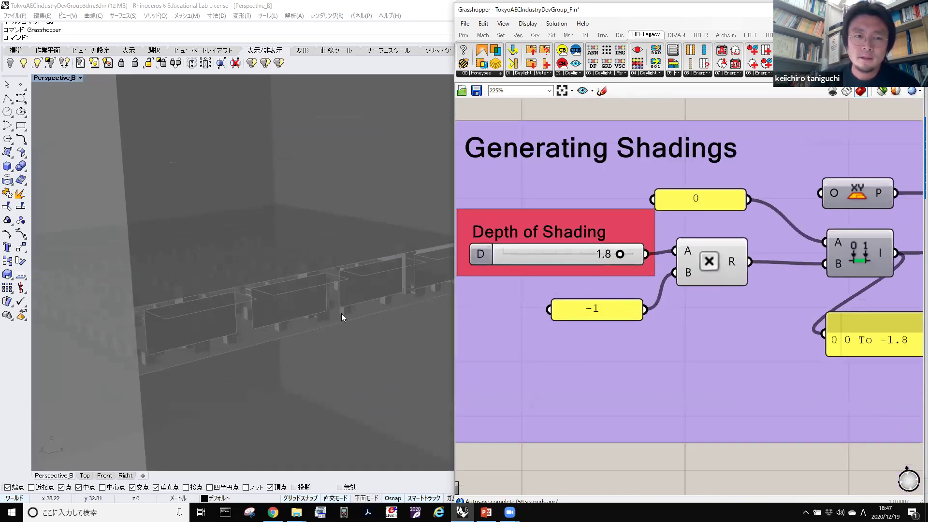
pyautogui.rightClick(620, 294)
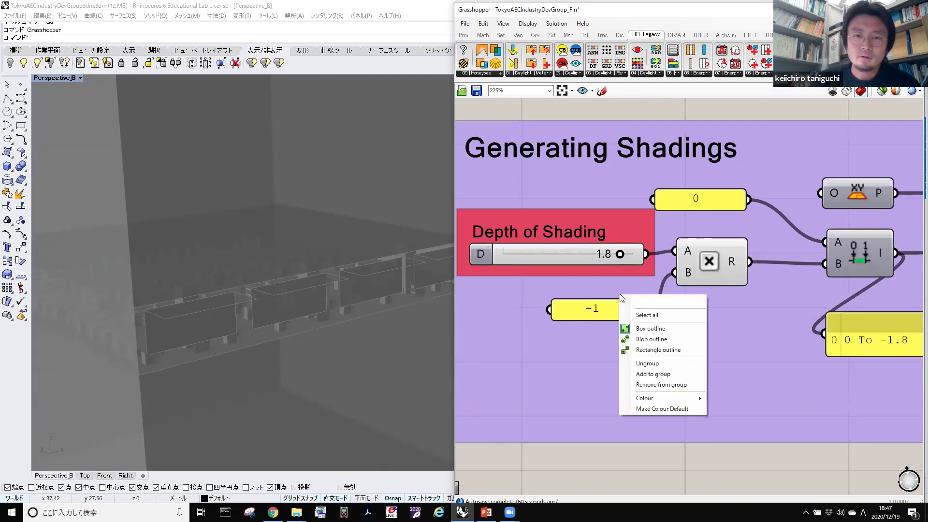
pyautogui.click(788, 406)
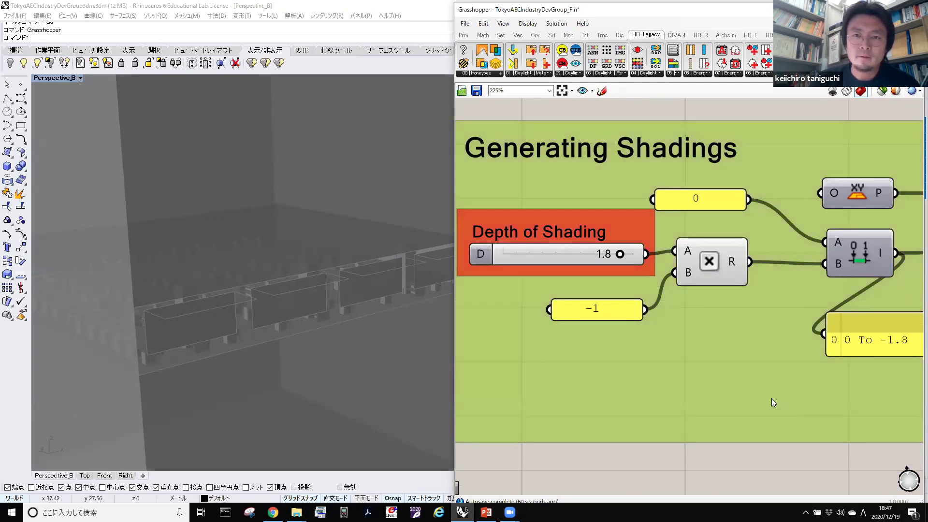
pyautogui.scroll(-2, 772, 401)
pyautogui.moveTo(729, 365); pyautogui.dragTo(722, 362, button='right')
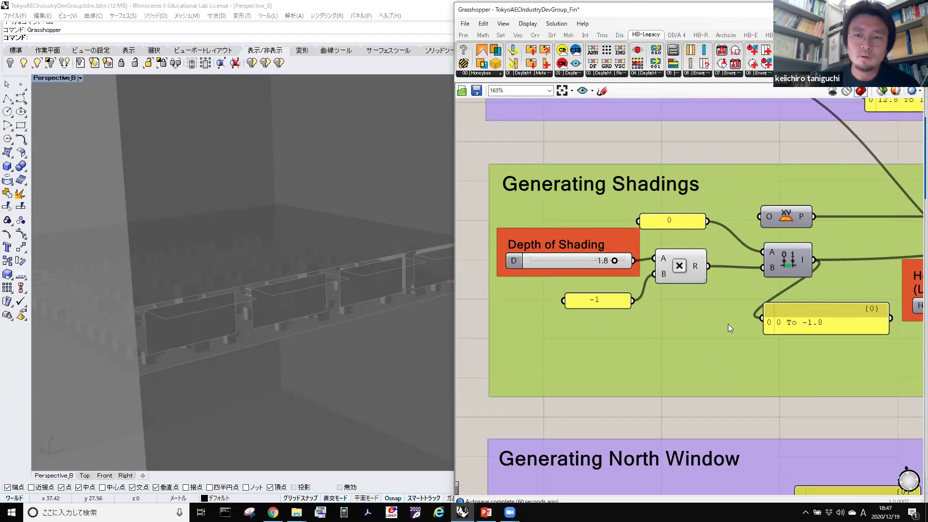
pyautogui.scroll(-1, 728, 324)
pyautogui.scroll(-1, 775, 334)
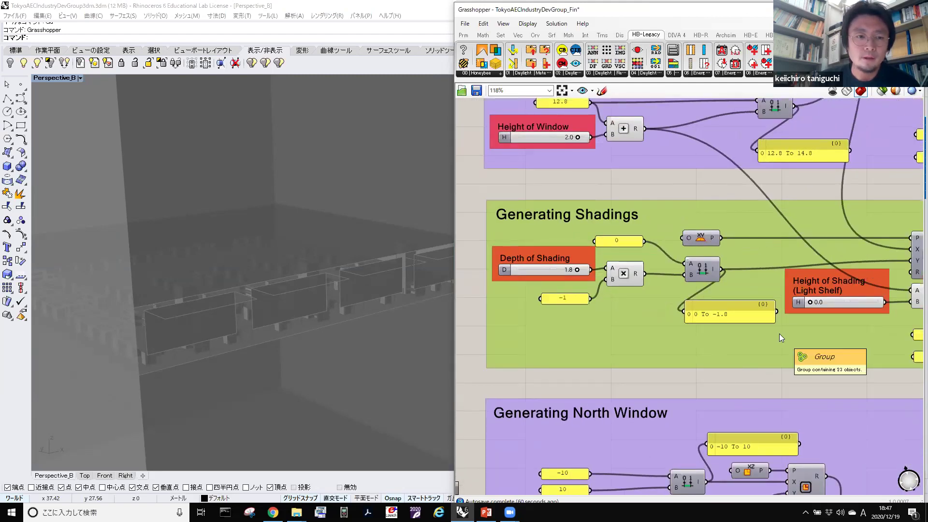
pyautogui.moveTo(804, 335); pyautogui.dragTo(760, 335, button='right')
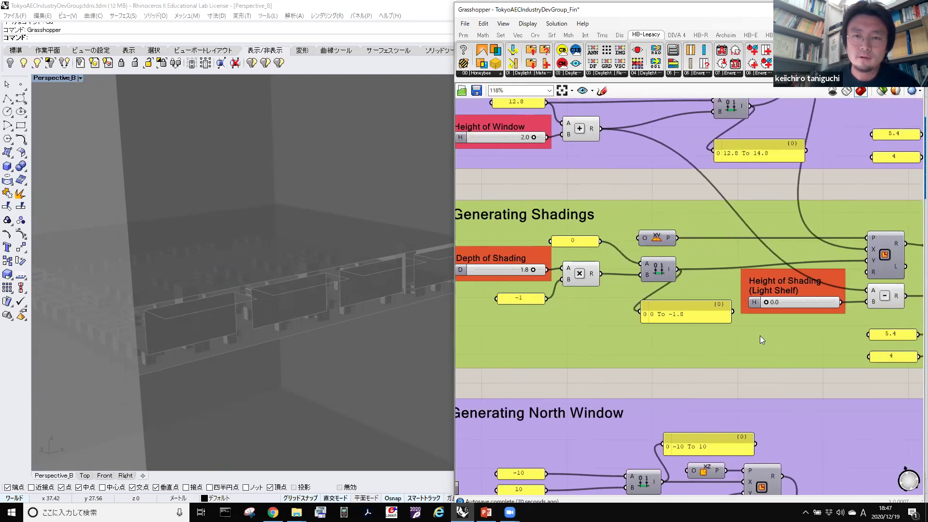
pyautogui.moveTo(697, 337); pyautogui.dragTo(712, 339, button='right')
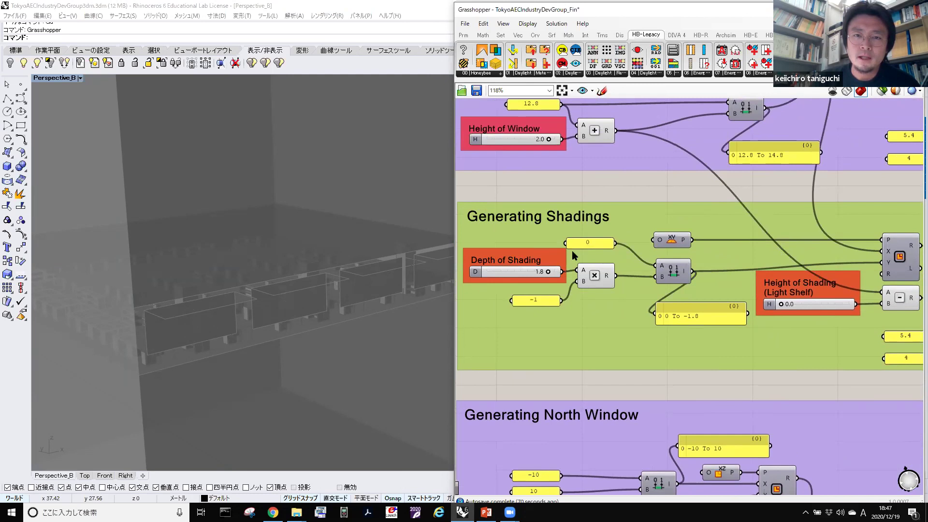
# Review the ceiling, others, surroundings and wall reflectance definitions located before the Generating South Windows group.
pyautogui.scroll(-4, 574, 252)
pyautogui.moveTo(578, 264); pyautogui.dragTo(590, 286, button='right')
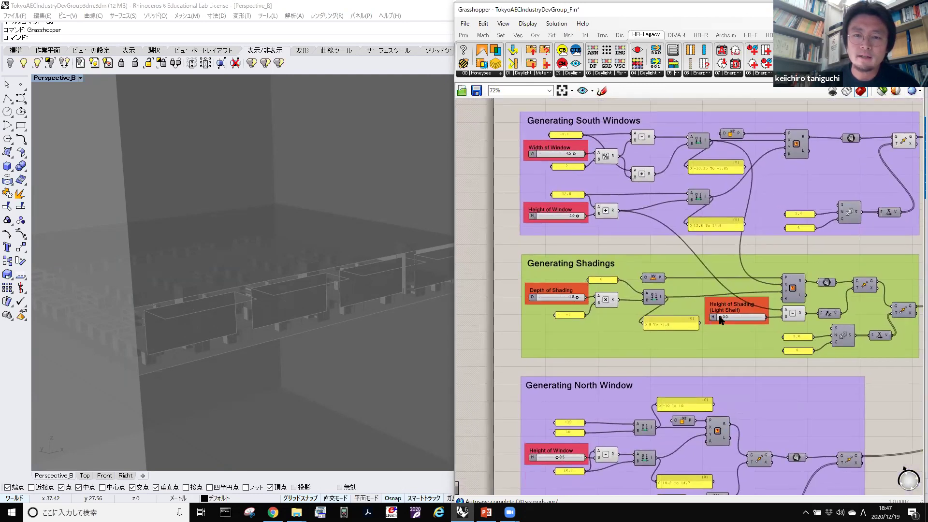
pyautogui.moveTo(566, 143); pyautogui.dragTo(588, 356, button='right')
pyautogui.moveTo(583, 235); pyautogui.dragTo(595, 417, button='right')
pyautogui.moveTo(632, 337); pyautogui.dragTo(629, 295, button='right')
pyautogui.moveTo(620, 381); pyautogui.dragTo(618, 296, button='right')
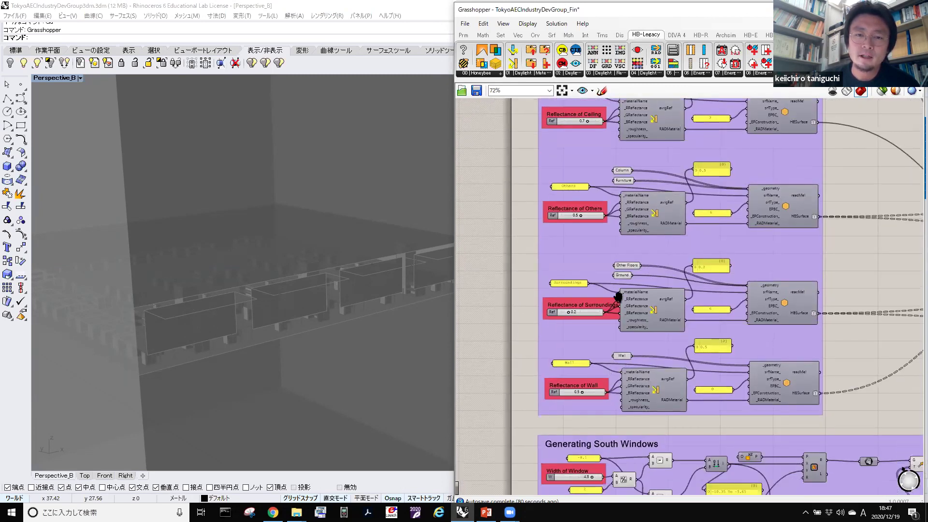
pyautogui.scroll(-10, 618, 296)
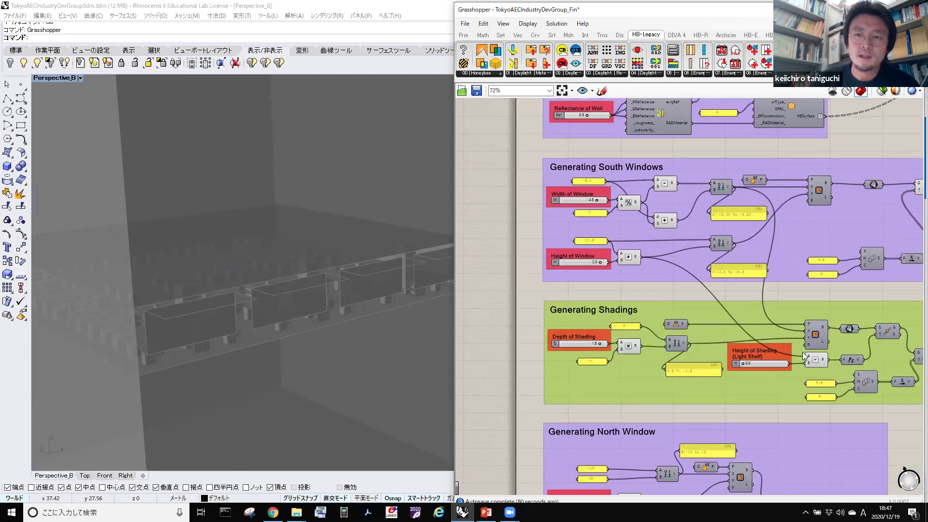
# Follow the output of the Generating Shadings group to Shading's Material Data and its Reflectance of Shading input.
pyautogui.moveTo(802, 356); pyautogui.dragTo(772, 347, button='right')
pyautogui.moveTo(886, 270); pyautogui.dragTo(746, 273, button='right')
pyautogui.moveTo(791, 373); pyautogui.dragTo(692, 383, button='right')
pyautogui.moveTo(658, 291); pyautogui.dragTo(624, 326, button='right')
pyautogui.moveTo(824, 234); pyautogui.dragTo(807, 248, button='right')
pyautogui.moveTo(766, 194); pyautogui.dragTo(654, 271, button='right')
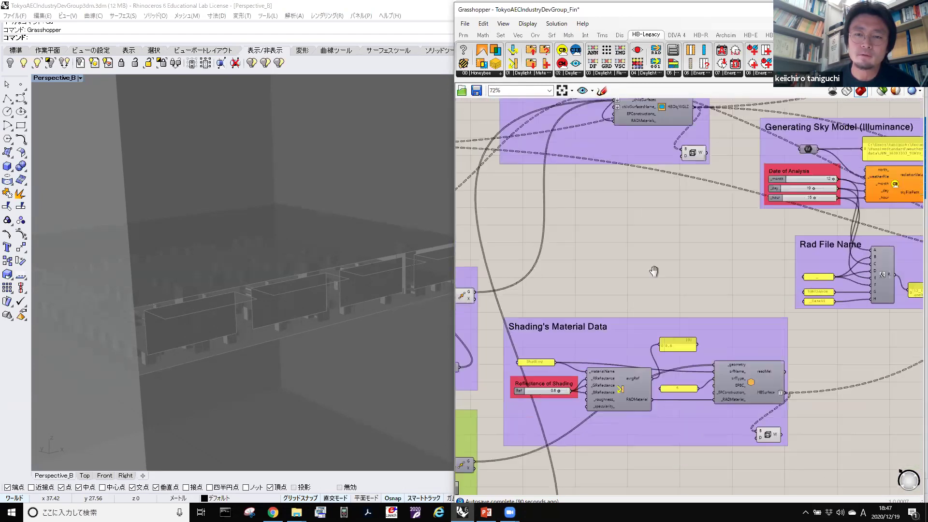
pyautogui.moveTo(717, 329); pyautogui.dragTo(723, 273, button='right')
pyautogui.moveTo(605, 357); pyautogui.dragTo(757, 257, button='right')
pyautogui.moveTo(598, 277); pyautogui.dragTo(621, 234, button='right')
pyautogui.moveTo(578, 259)
pyautogui.mouseDown(button='right')
pyautogui.moveTo(681, 272)
pyautogui.moveTo(582, 245)
pyautogui.mouseUp(button='right')
# Test the Height of Shading (Light Shelf) at 0.5 and return it to 0.0.
pyautogui.scroll(1, 597, 272)
pyautogui.moveTo(663, 257); pyautogui.dragTo(703, 278, button='right')
pyautogui.scroll(1, 683, 272)
pyautogui.scroll(1, 750, 258)
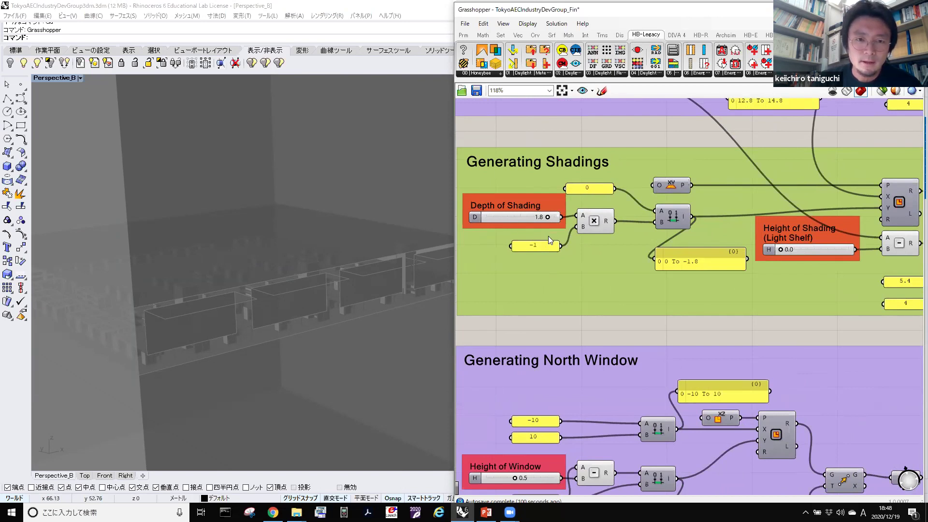
pyautogui.scroll(1, 512, 226)
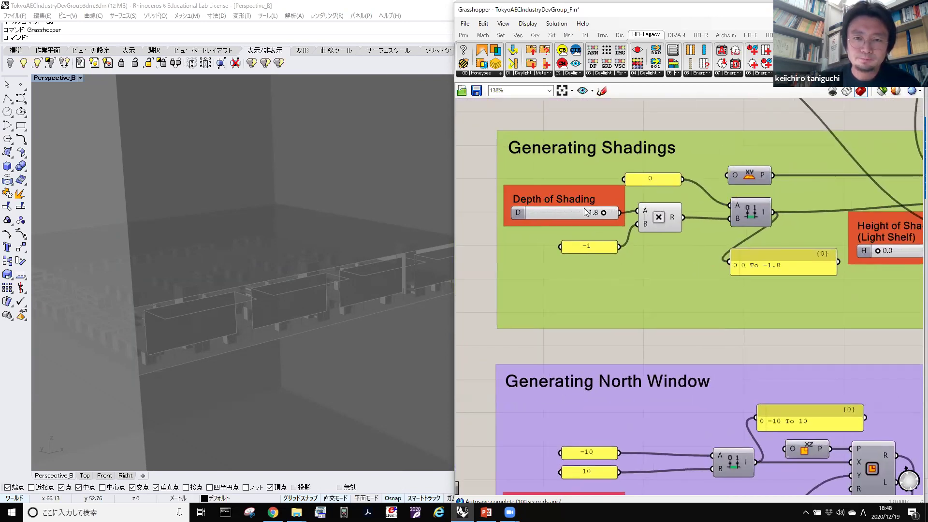
pyautogui.scroll(2, 554, 213)
pyautogui.moveTo(621, 216)
pyautogui.mouseDown()
pyautogui.moveTo(508, 219)
pyautogui.moveTo(657, 213)
pyautogui.moveTo(614, 222)
pyautogui.moveTo(625, 224)
pyautogui.mouseUp()
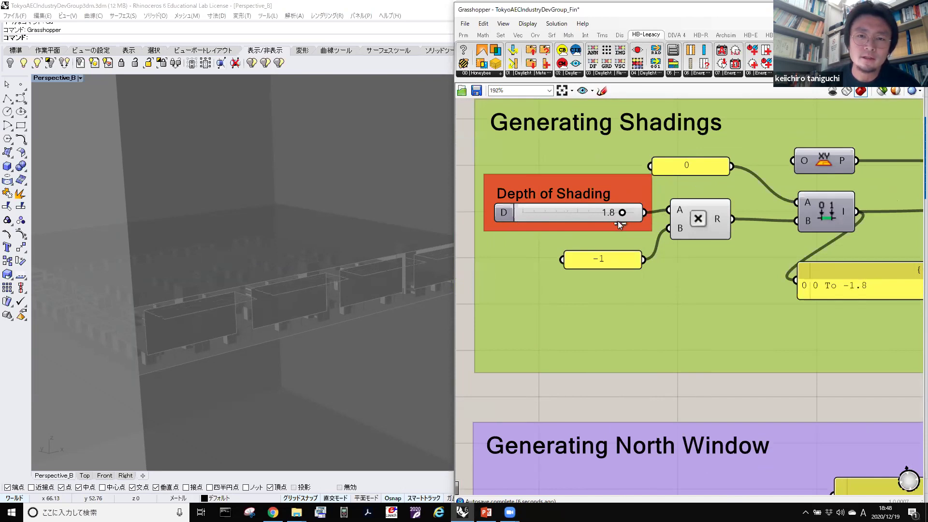
pyautogui.moveTo(723, 292); pyautogui.dragTo(627, 254, button='right')
pyautogui.moveTo(652, 290); pyautogui.dragTo(515, 302, button='right')
pyautogui.moveTo(651, 296); pyautogui.dragTo(567, 304, button='right')
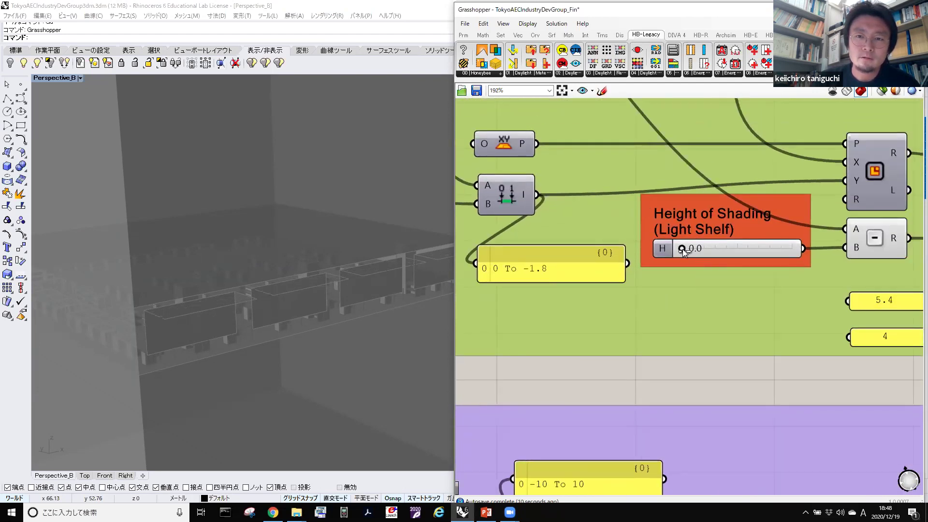
pyautogui.moveTo(682, 249); pyautogui.dragTo(737, 249)
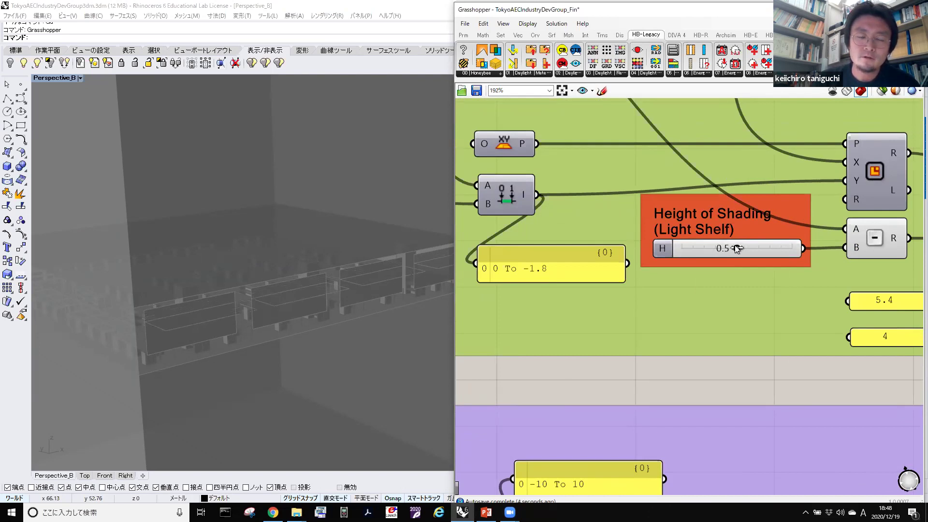
pyautogui.moveTo(737, 249)
pyautogui.mouseDown()
pyautogui.moveTo(771, 250)
pyautogui.moveTo(668, 251)
pyautogui.mouseUp()
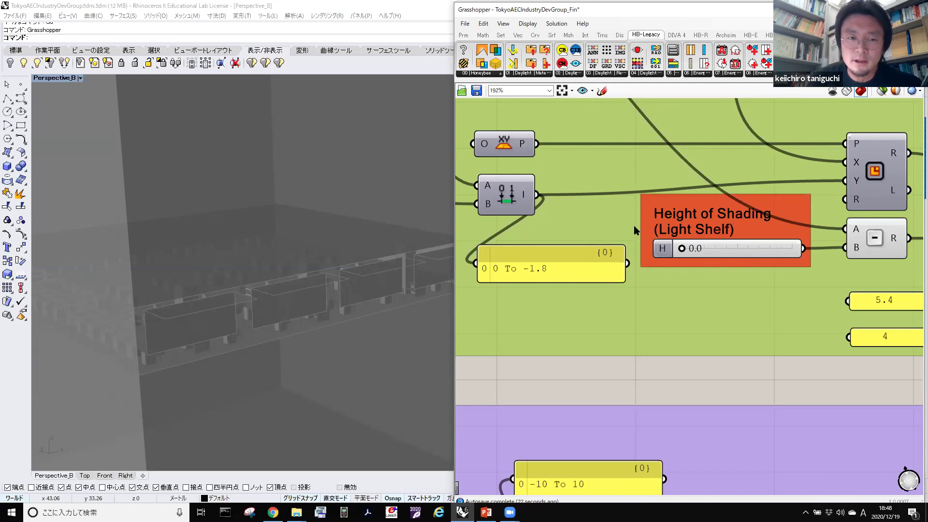
# Test the south windows' Width of Window at 5.1 and reduce it again.
pyautogui.scroll(-2, 587, 226)
pyautogui.moveTo(553, 187); pyautogui.dragTo(648, 239, button='right')
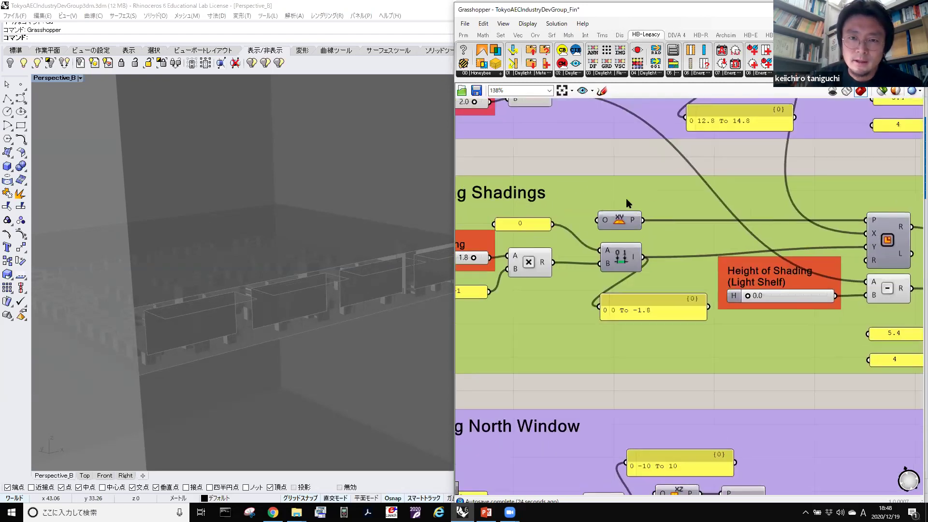
pyautogui.moveTo(557, 184)
pyautogui.mouseDown(button='right')
pyautogui.moveTo(590, 220)
pyautogui.moveTo(621, 217)
pyautogui.mouseUp(button='right')
pyautogui.moveTo(579, 174); pyautogui.dragTo(601, 195, button='right')
pyautogui.moveTo(519, 168); pyautogui.dragTo(541, 190, button='right')
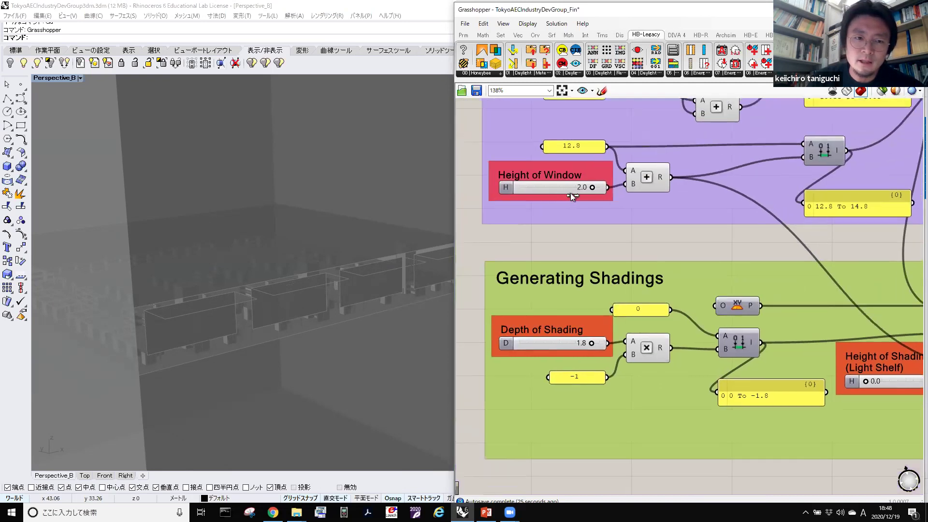
pyautogui.scroll(1, 598, 194)
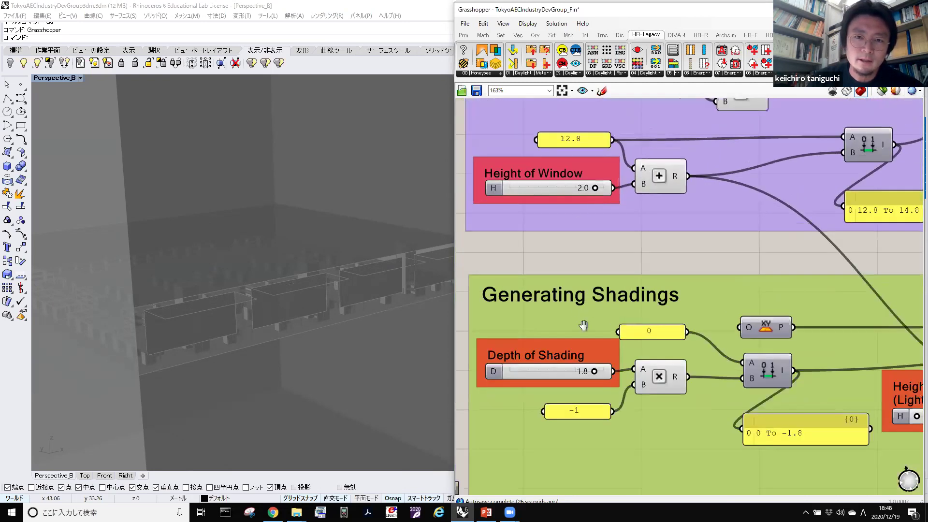
pyautogui.scroll(1, 599, 193)
pyautogui.moveTo(587, 111); pyautogui.dragTo(589, 152, button='right')
pyautogui.moveTo(567, 100); pyautogui.dragTo(572, 152, button='right')
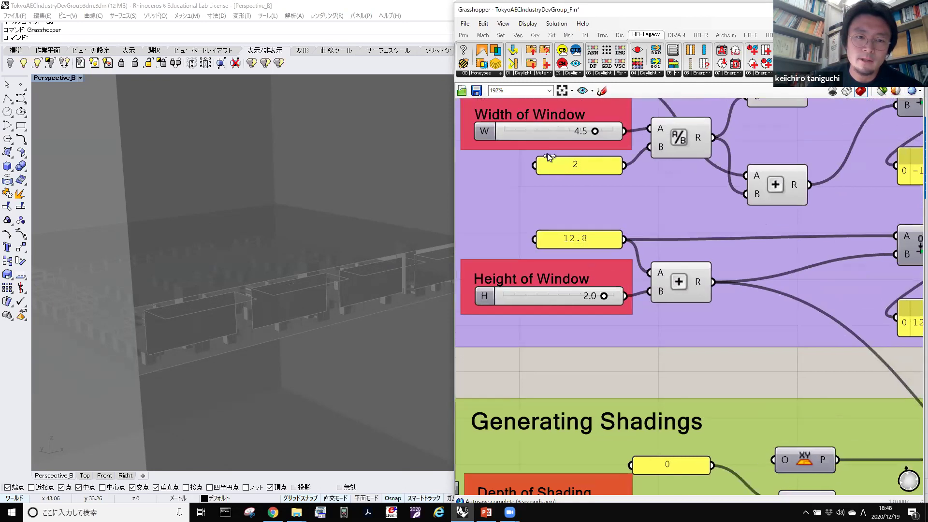
pyautogui.moveTo(576, 155); pyautogui.dragTo(595, 154)
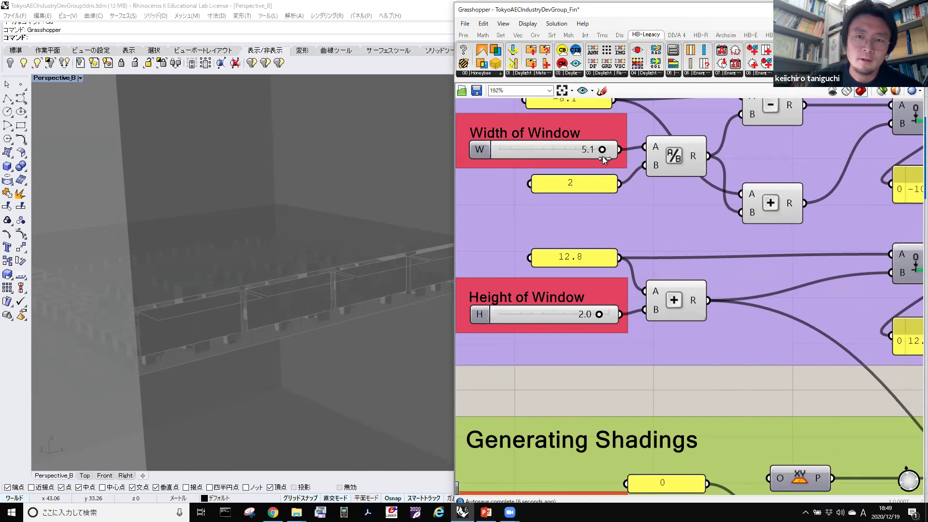
pyautogui.moveTo(598, 156); pyautogui.dragTo(593, 155)
# Examine the Generating North Window group and orbit the model to inspect the building's north side.
pyautogui.moveTo(638, 397)
pyautogui.mouseDown(button='right')
pyautogui.moveTo(656, 301)
pyautogui.moveTo(657, 203)
pyautogui.mouseUp(button='right')
pyautogui.scroll(-5, 147, 272)
pyautogui.moveTo(564, 351); pyautogui.dragTo(571, 305, button='right')
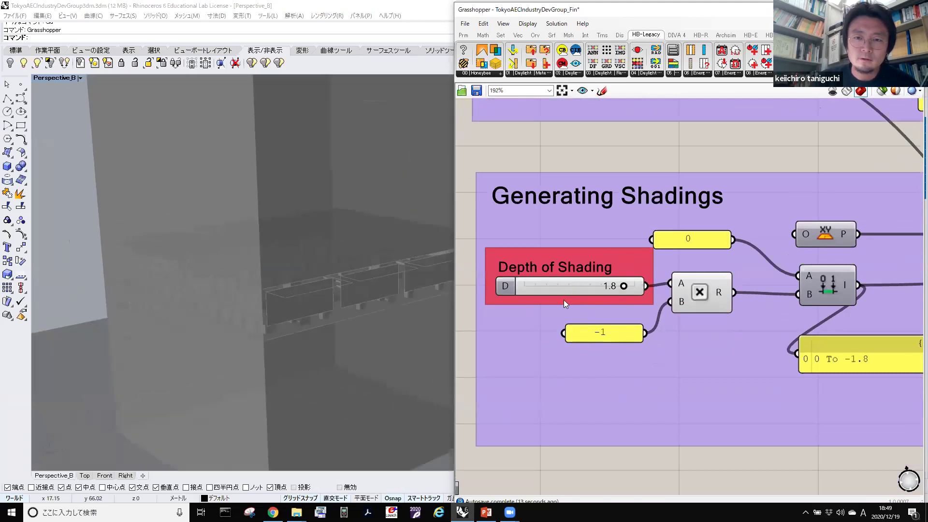
pyautogui.scroll(-2, 563, 299)
pyautogui.moveTo(278, 290); pyautogui.dragTo(368, 290, button='right')
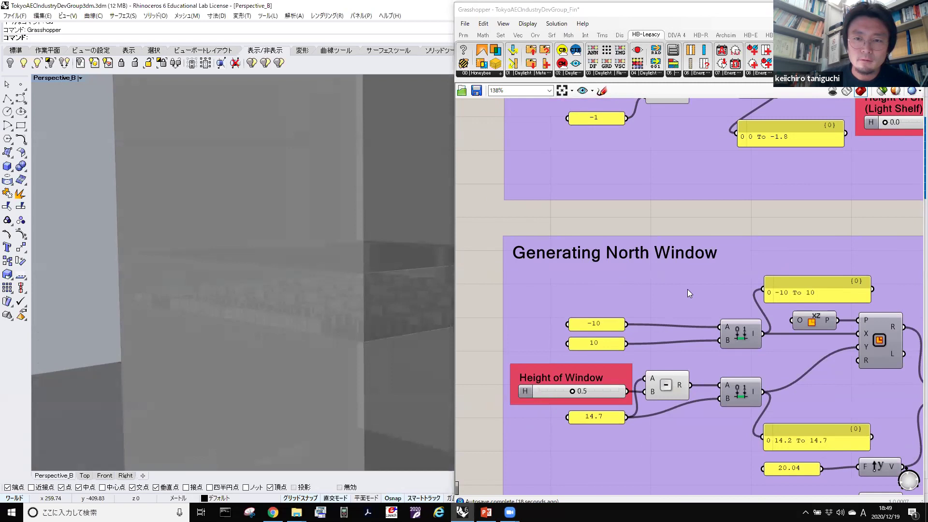
pyautogui.scroll(-1, 796, 347)
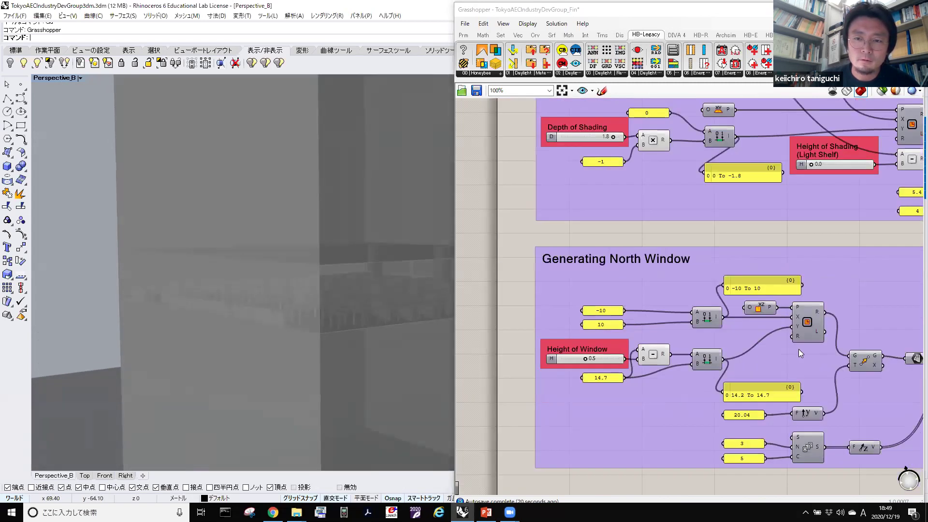
pyautogui.scroll(-1, 623, 280)
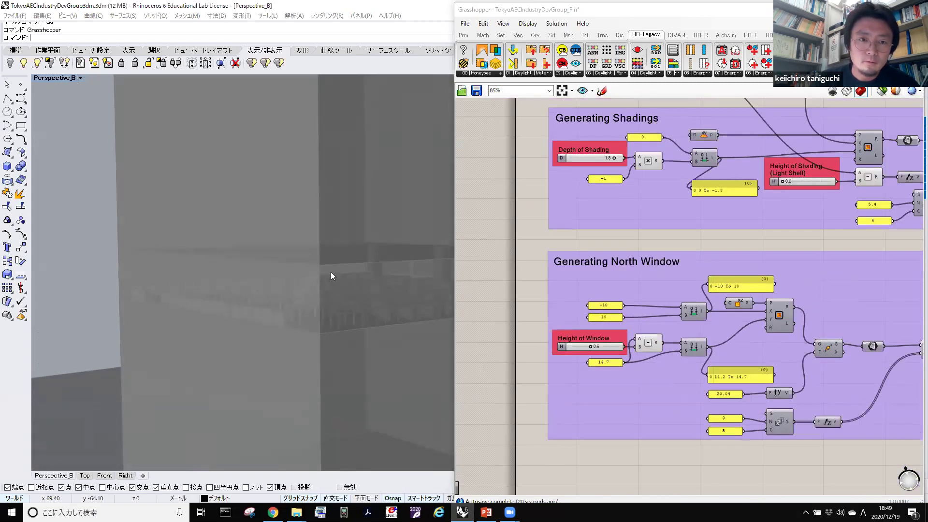
pyautogui.moveTo(460, 273); pyautogui.dragTo(220, 279, button='right')
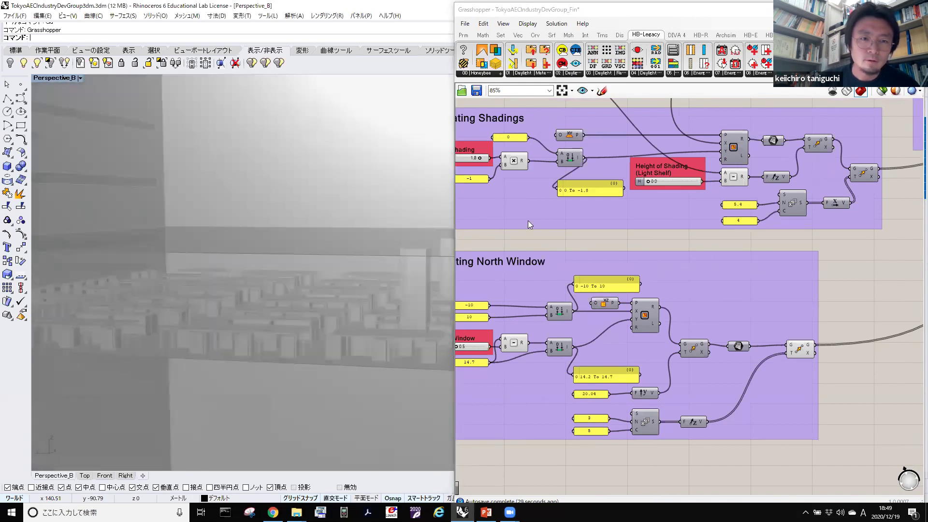
# Highlight the generated north windows in the viewport by selecting the final Move component of the Generating North Window group.
pyautogui.scroll(-1, 561, 209)
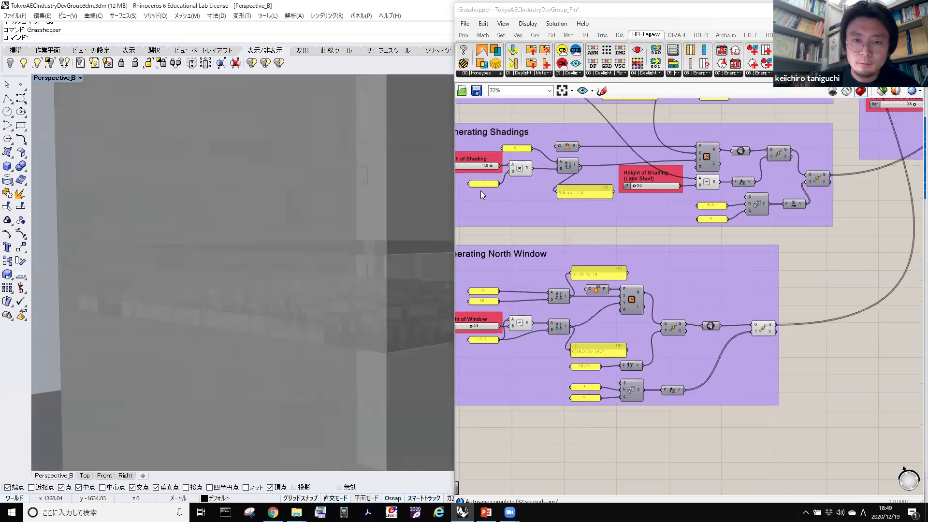
pyautogui.scroll(-2, 547, 139)
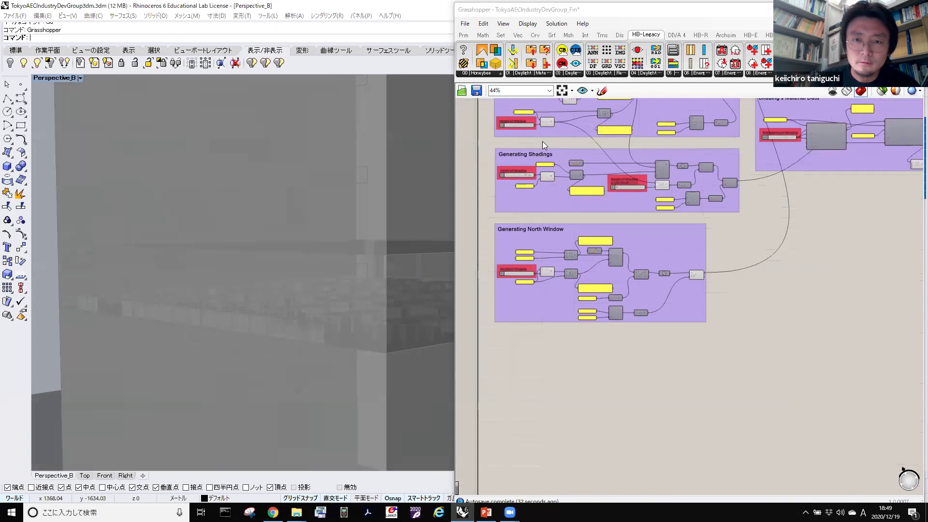
pyautogui.moveTo(542, 141); pyautogui.dragTo(519, 286, button='right')
pyautogui.scroll(3, 523, 175)
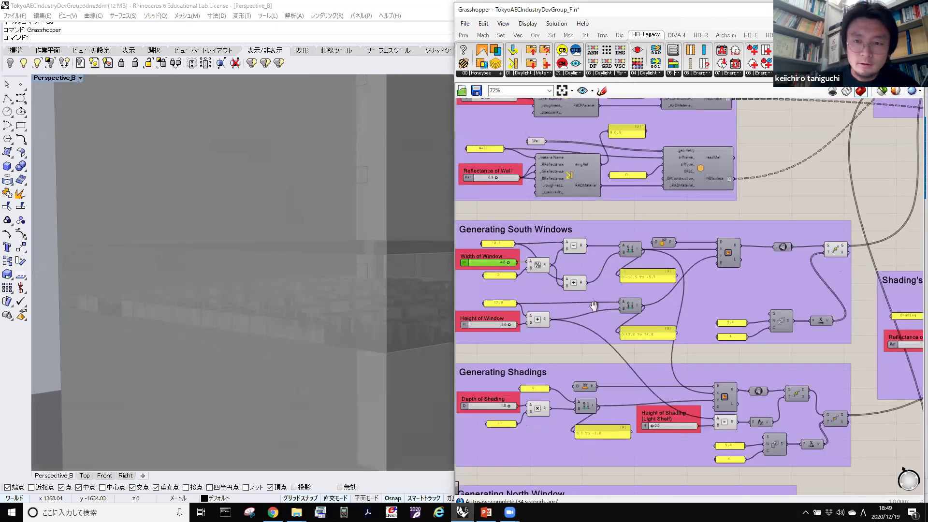
pyautogui.scroll(3, 594, 310)
pyautogui.moveTo(827, 301); pyautogui.dragTo(663, 162, button='right')
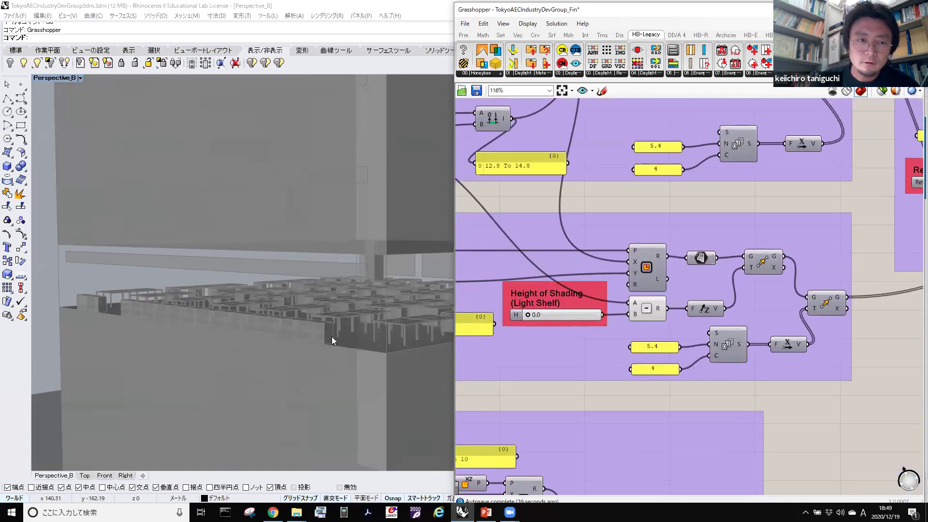
pyautogui.moveTo(253, 223)
pyautogui.mouseDown(button='right')
pyautogui.moveTo(244, 244)
pyautogui.moveTo(241, 178)
pyautogui.moveTo(234, 213)
pyautogui.moveTo(306, 324)
pyautogui.moveTo(35, 276)
pyautogui.moveTo(176, 265)
pyautogui.moveTo(320, 292)
pyautogui.moveTo(180, 296)
pyautogui.mouseUp(button='right')
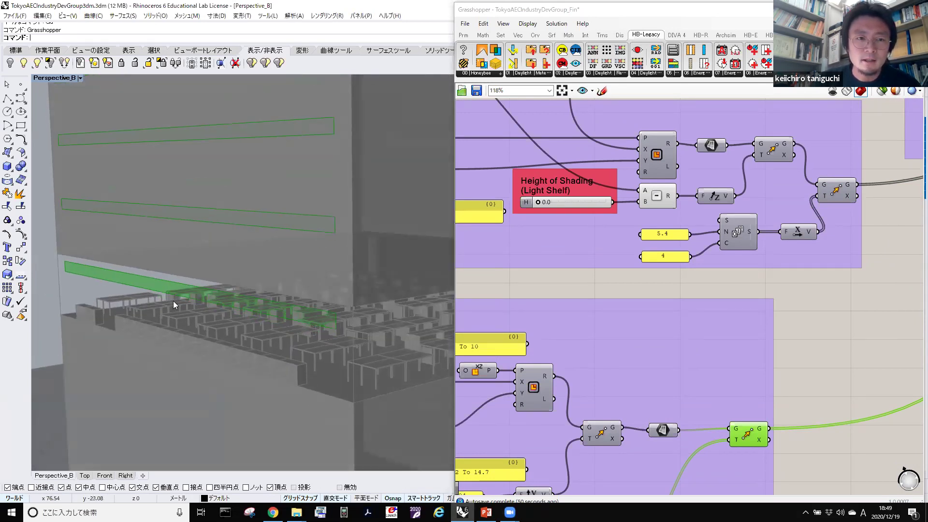
# Examine the north window's Height of Window input, domains and Series component against the highlighted windows on the facade.
pyautogui.moveTo(581, 315); pyautogui.dragTo(679, 290, button='right')
pyautogui.moveTo(479, 360); pyautogui.dragTo(667, 306, button='right')
pyautogui.moveTo(625, 333); pyautogui.dragTo(626, 333, button='right')
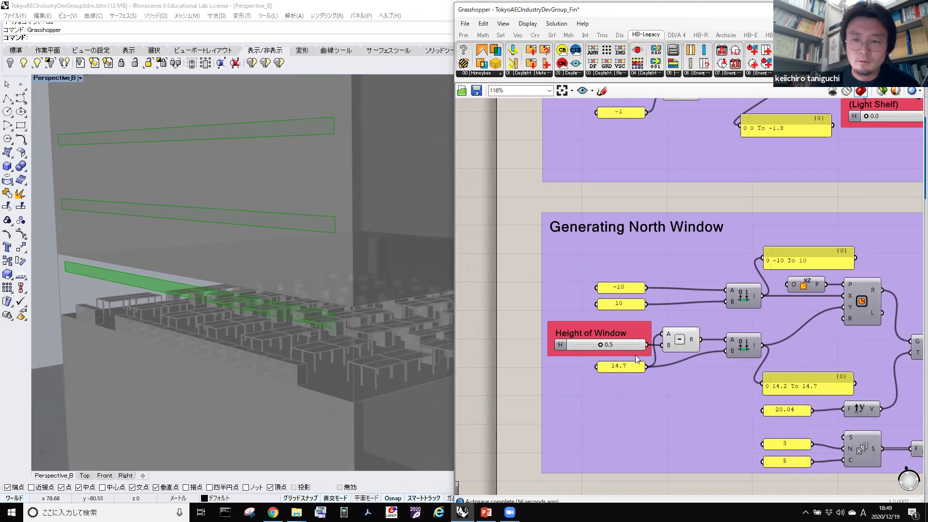
pyautogui.scroll(3, 305, 165)
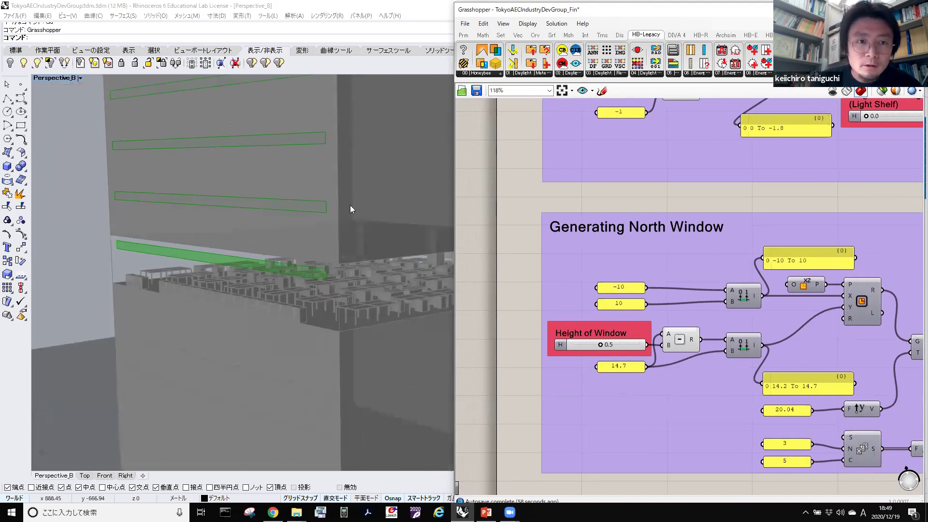
pyautogui.scroll(4, 706, 363)
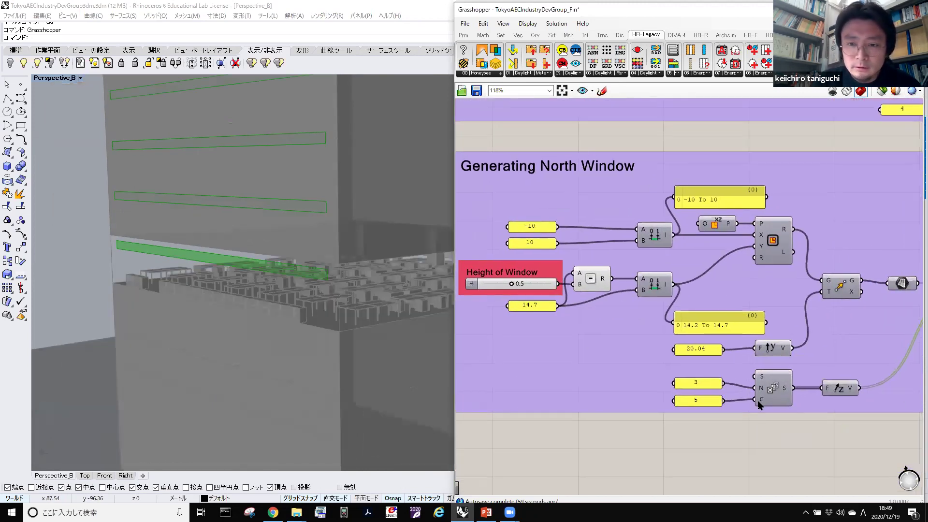
# Try deleting the Unit Z component after the Series in the Generating North Window group, and undo the deletion.
pyautogui.scroll(1, 721, 408)
pyautogui.scroll(-3, 790, 384)
pyautogui.moveTo(810, 374); pyautogui.dragTo(711, 388, button='right')
pyautogui.click(753, 386)
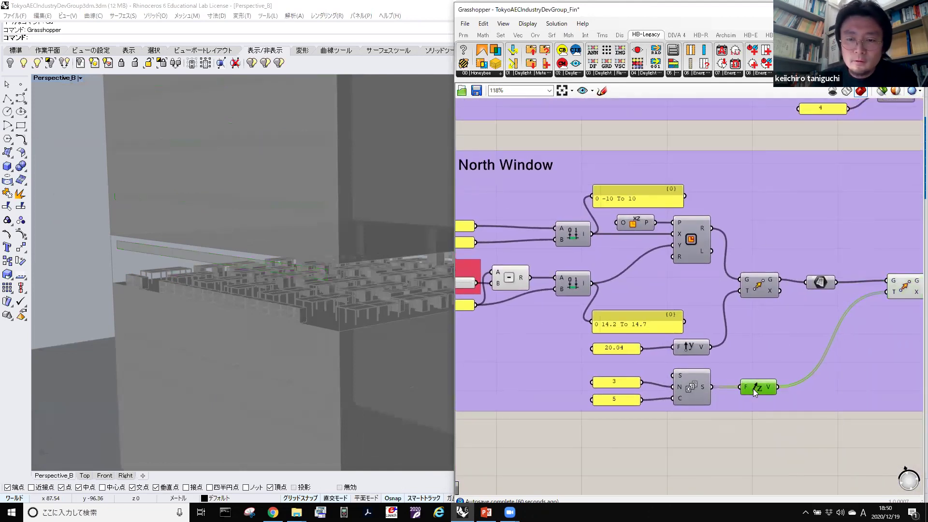
pyautogui.press('Delete')
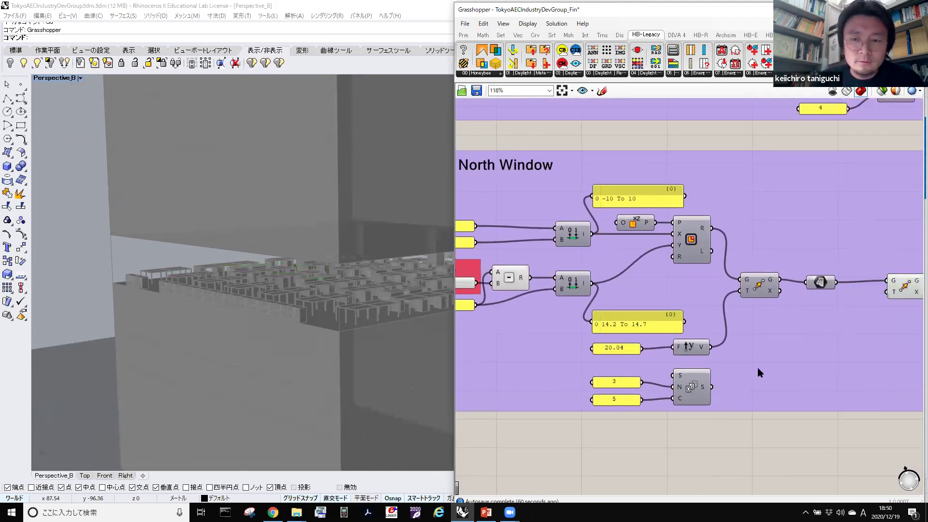
pyautogui.hotkey('ctrl', 'z')
pyautogui.click(718, 417)
# Select the final Move component of the Generating North Window group again to highlight the north windows in the viewport.
pyautogui.scroll(1, 751, 397)
pyautogui.moveTo(520, 342); pyautogui.dragTo(628, 330, button='right')
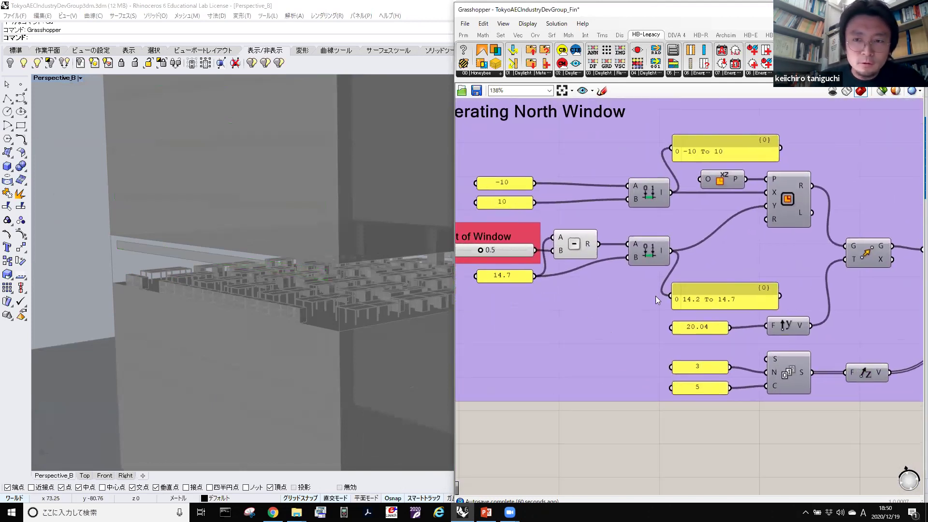
pyautogui.moveTo(655, 296); pyautogui.dragTo(505, 300, button='right')
pyautogui.moveTo(659, 275); pyautogui.dragTo(568, 287, button='right')
pyautogui.click(795, 274)
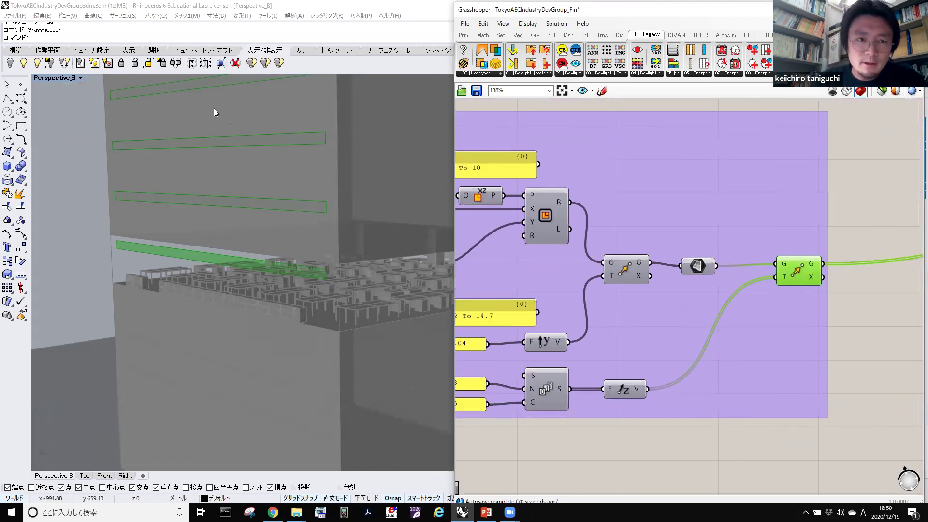
# Test the north windows' Height of Window at 0.9 and 1.2, and set it back to 0.5.
pyautogui.moveTo(564, 270); pyautogui.dragTo(742, 268, button='right')
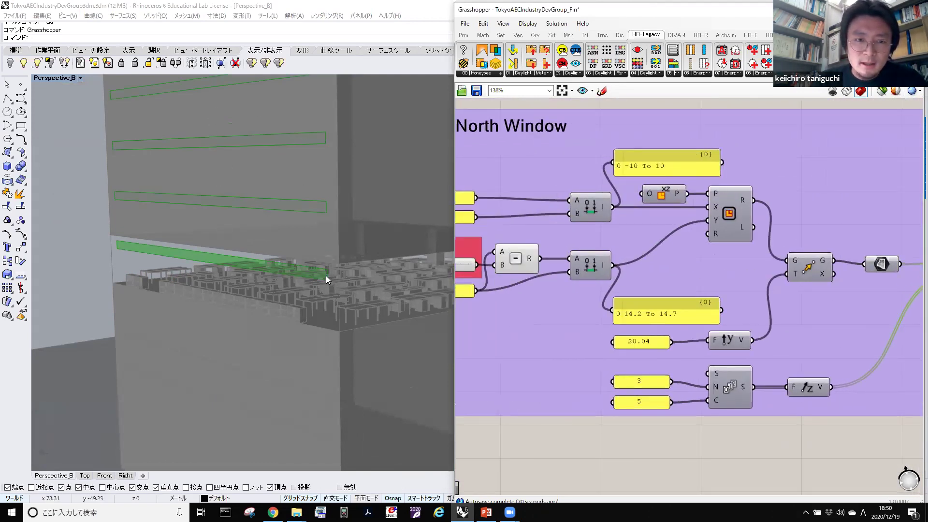
pyautogui.scroll(2, 326, 275)
pyautogui.moveTo(628, 282); pyautogui.dragTo(768, 285, button='right')
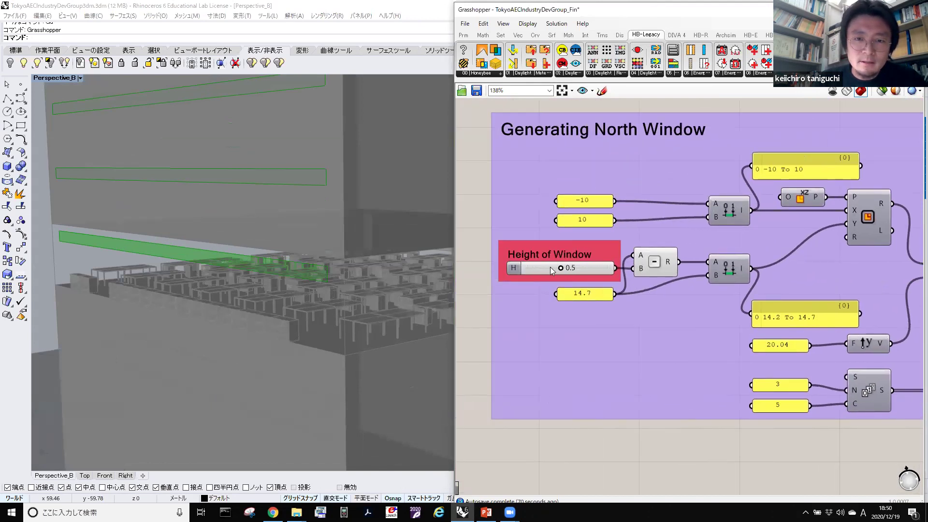
pyautogui.scroll(1, 550, 270)
pyautogui.moveTo(531, 270); pyautogui.dragTo(590, 270)
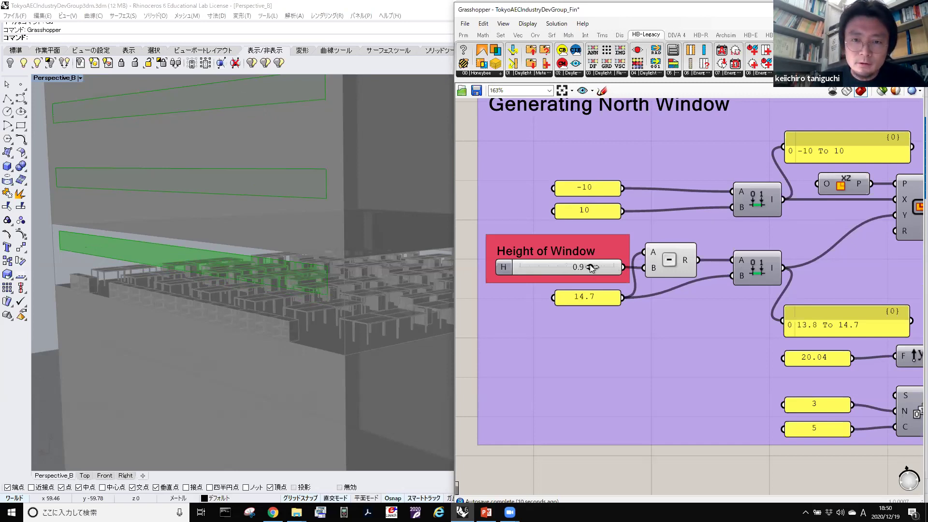
pyautogui.moveTo(589, 265); pyautogui.dragTo(615, 269)
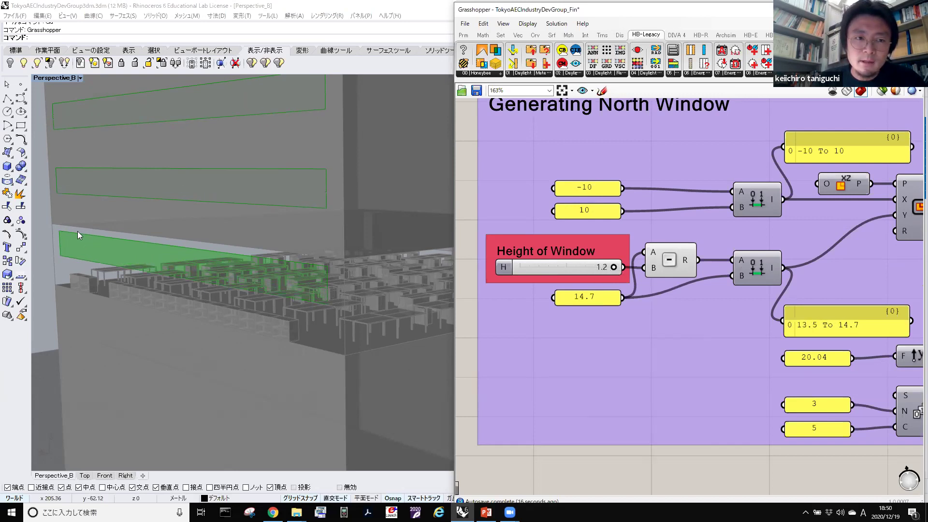
pyautogui.moveTo(585, 265); pyautogui.dragTo(560, 268)
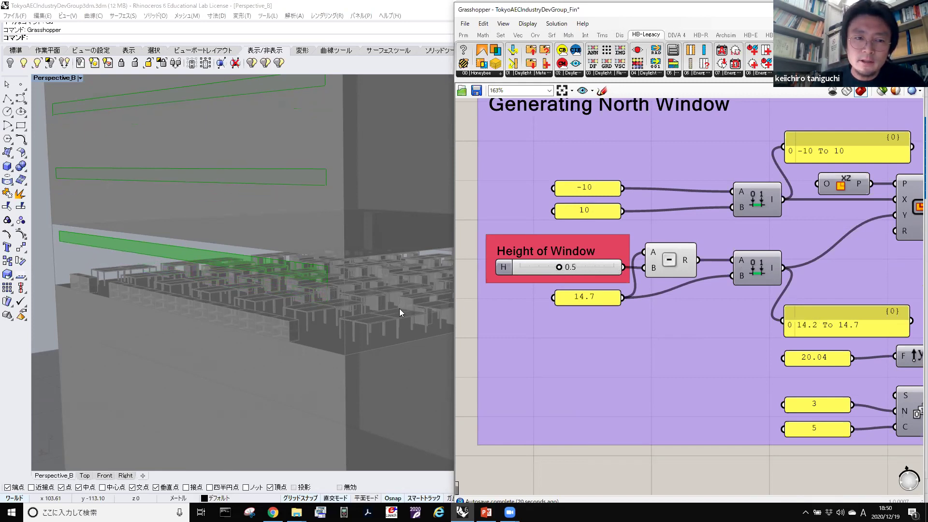
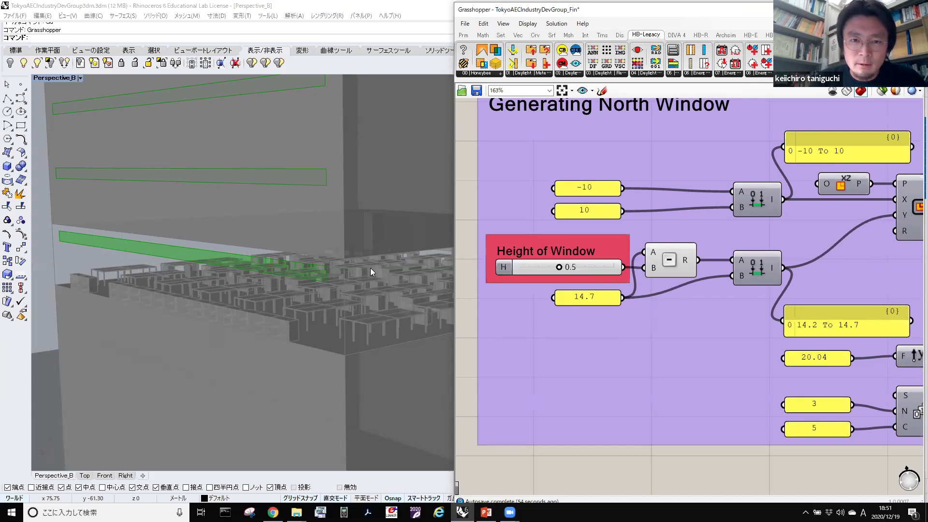
# Save the received screenshot as 無題.png in the Downloads folder and view it in the Photos app.
pyautogui.press('Zenkaku_Hankaku')
pyautogui.hotkey('ctrl', 's')
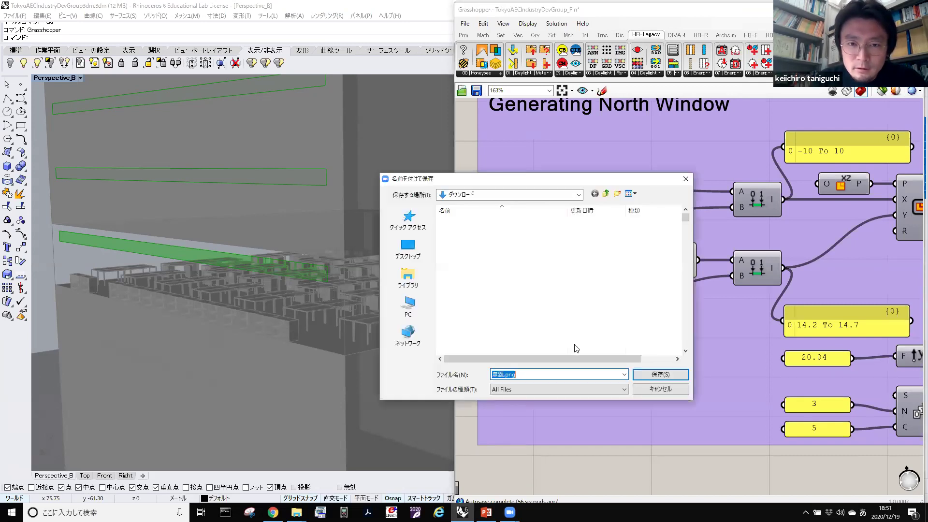
pyautogui.click(662, 391)
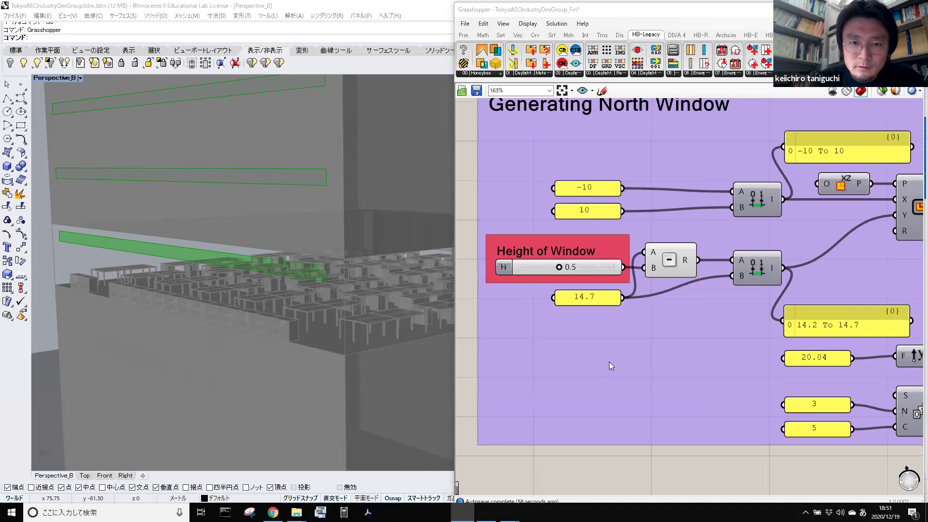
pyautogui.hotkey('ctrl', 's')
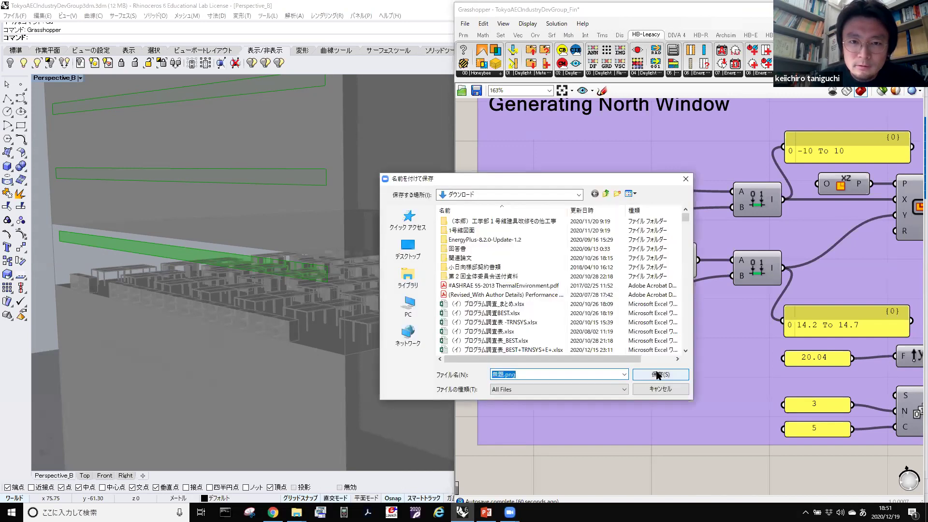
pyautogui.click(652, 377)
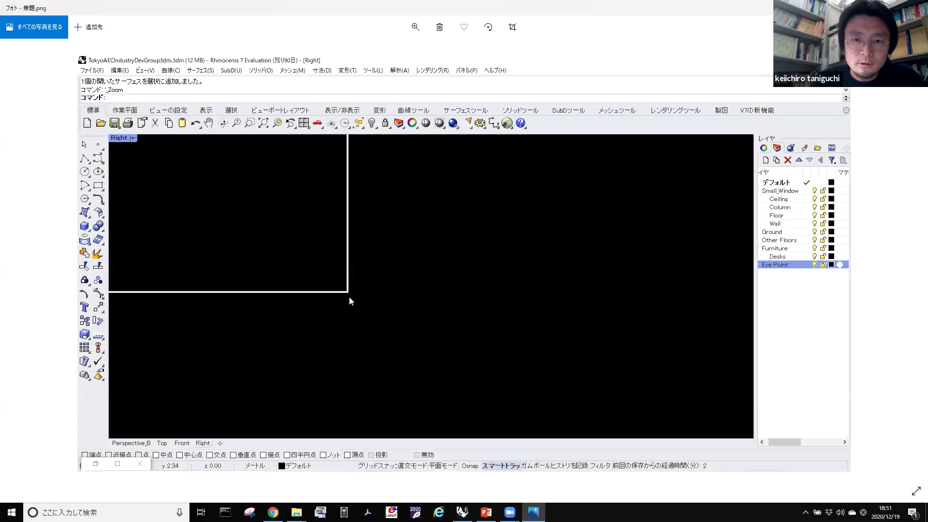
pyautogui.press('Zenkaku_Hankaku')
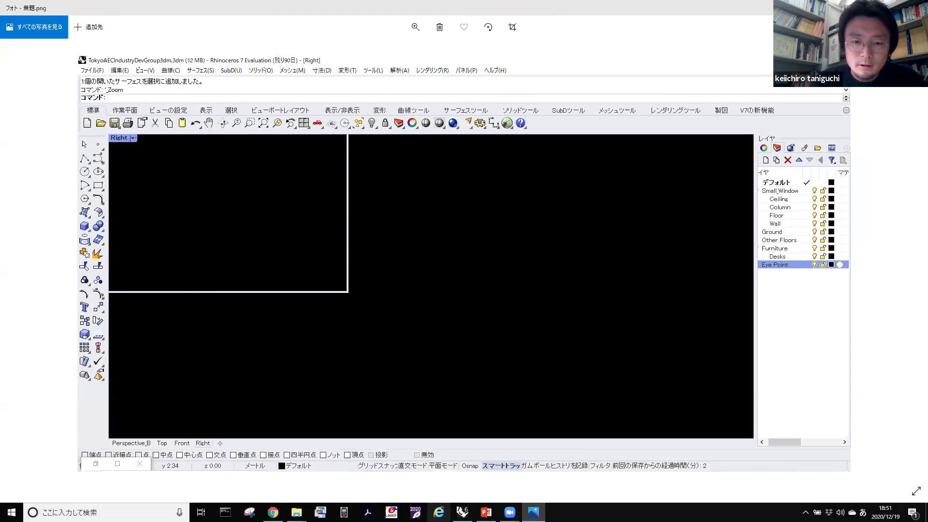
# Switch back to Rhino with Grasshopper and restore the four-viewport layout from the maximized Perspective_B view.
pyautogui.click(273, 513)
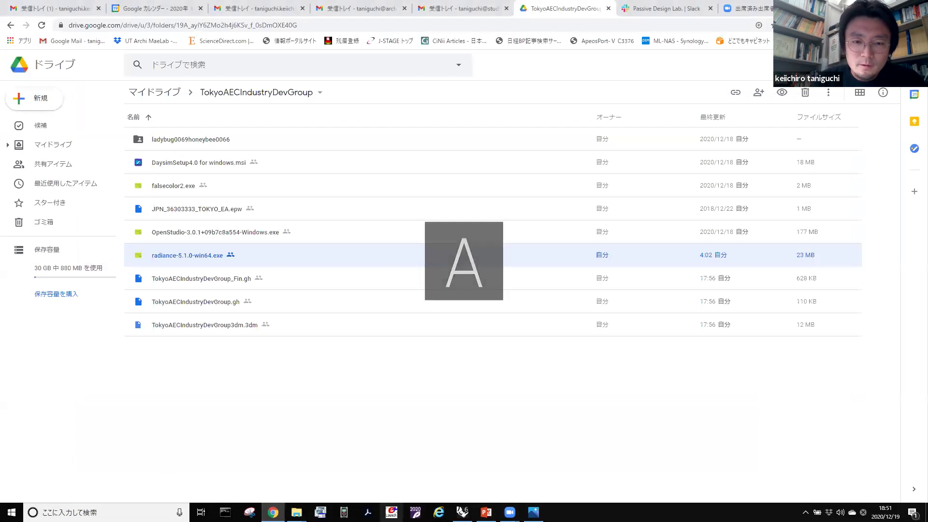
pyautogui.click(462, 513)
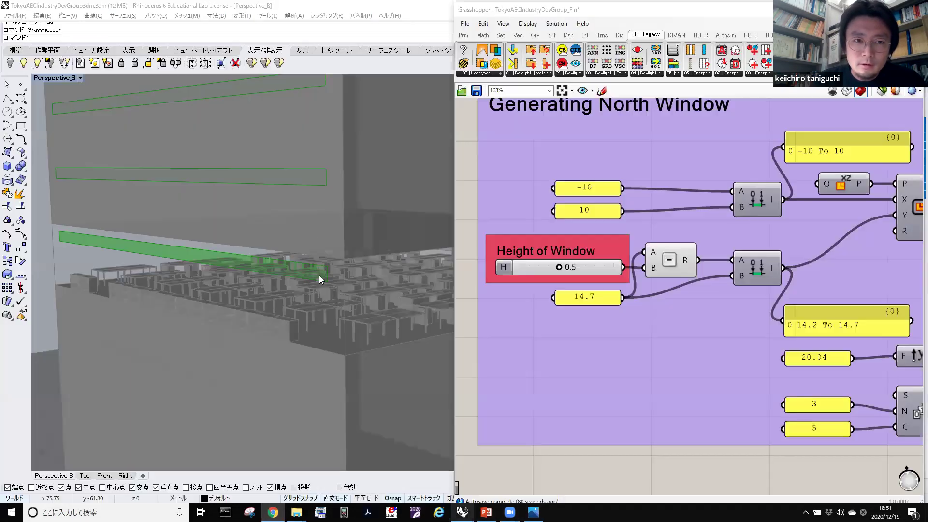
pyautogui.scroll(-4, 169, 125)
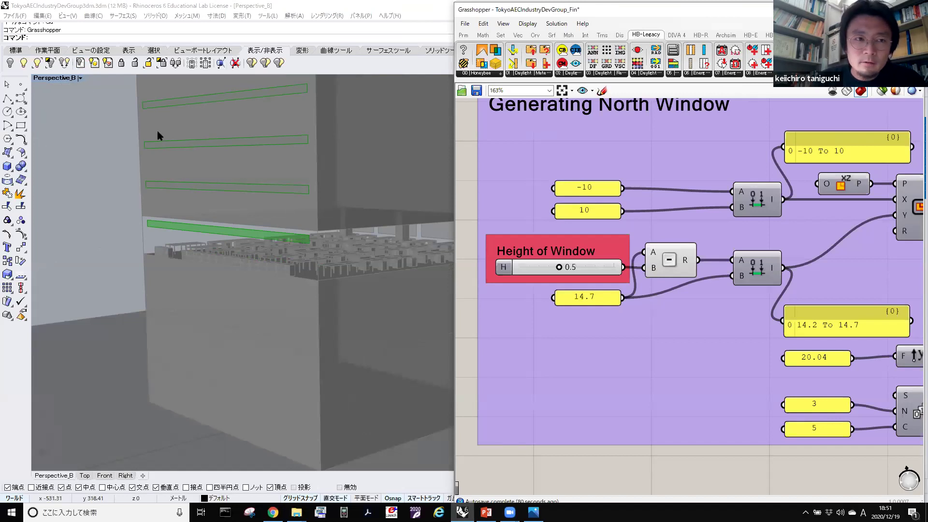
pyautogui.click(81, 78)
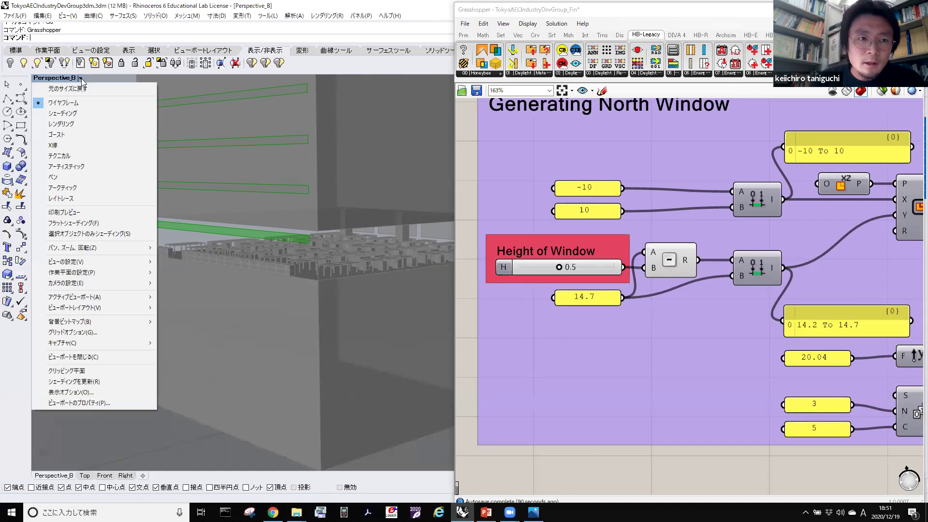
pyautogui.click(67, 78)
pyautogui.doubleClick(66, 79)
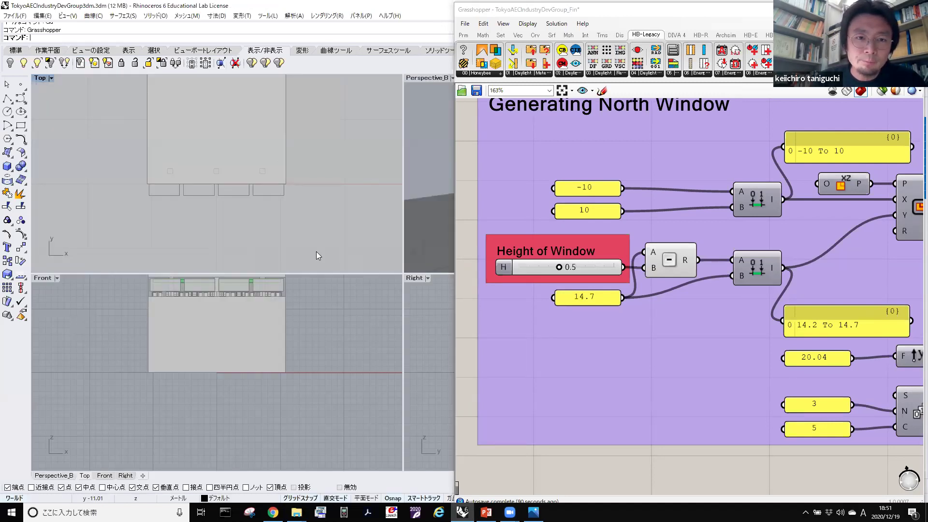
pyautogui.press('Zenkaku_Hankaku')
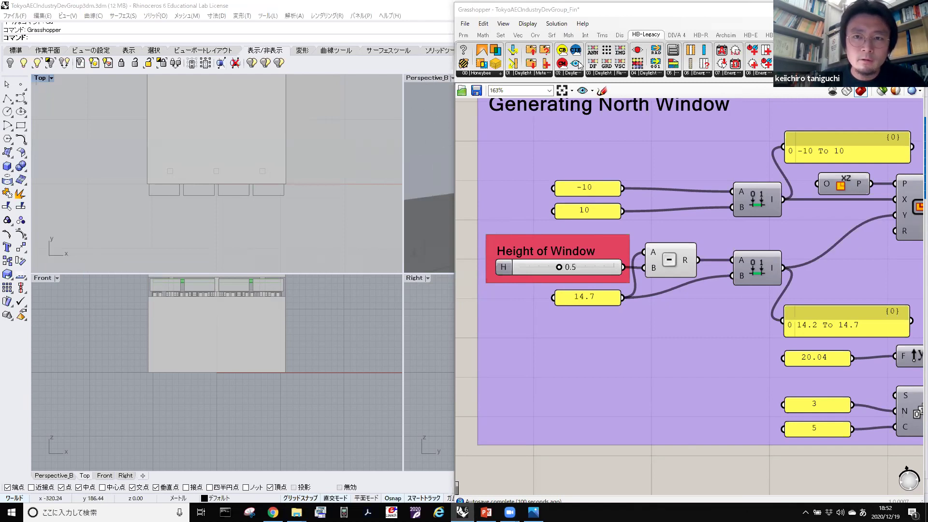
# Minimize Grasshopper, maximize the Perspective_B viewport, inspect the building from several angles, and bring Grasshopper back.
pyautogui.click(869, 9)
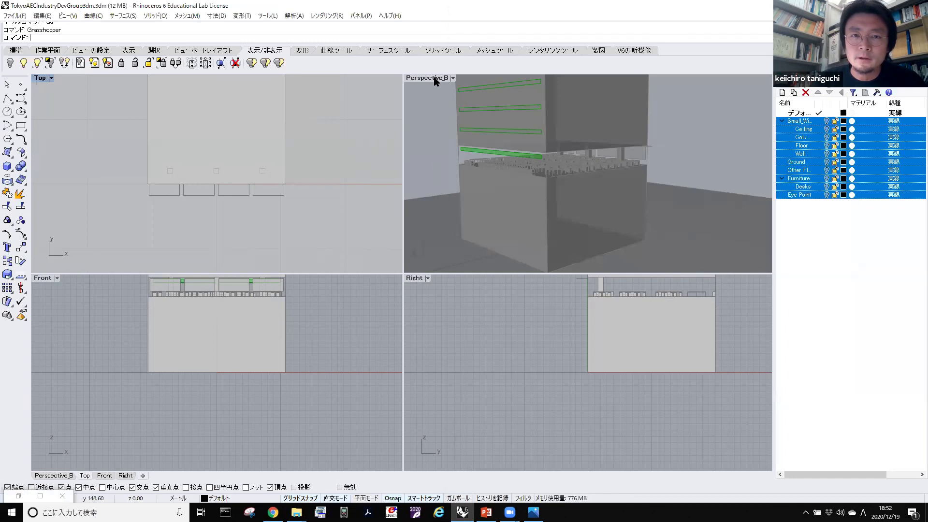
pyautogui.click(434, 79)
pyautogui.doubleClick(434, 79)
pyautogui.moveTo(422, 212); pyautogui.dragTo(380, 253, button='right')
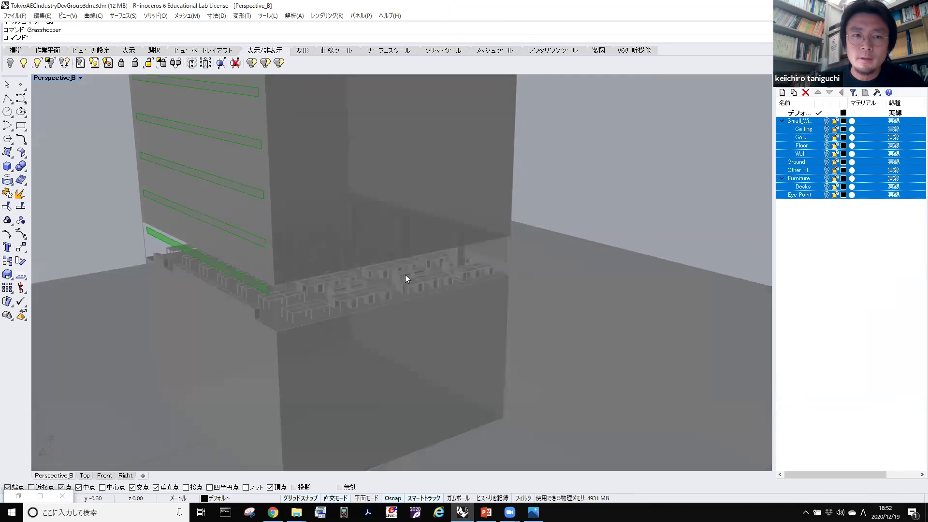
pyautogui.moveTo(458, 303); pyautogui.dragTo(640, 454, button='right')
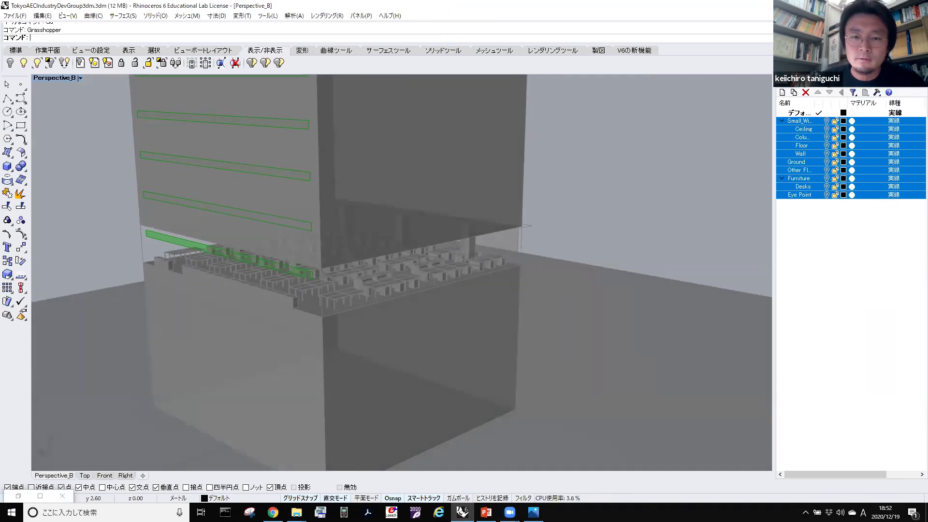
pyautogui.moveTo(394, 317); pyautogui.dragTo(301, 264, button='right')
pyautogui.scroll(5, 300, 261)
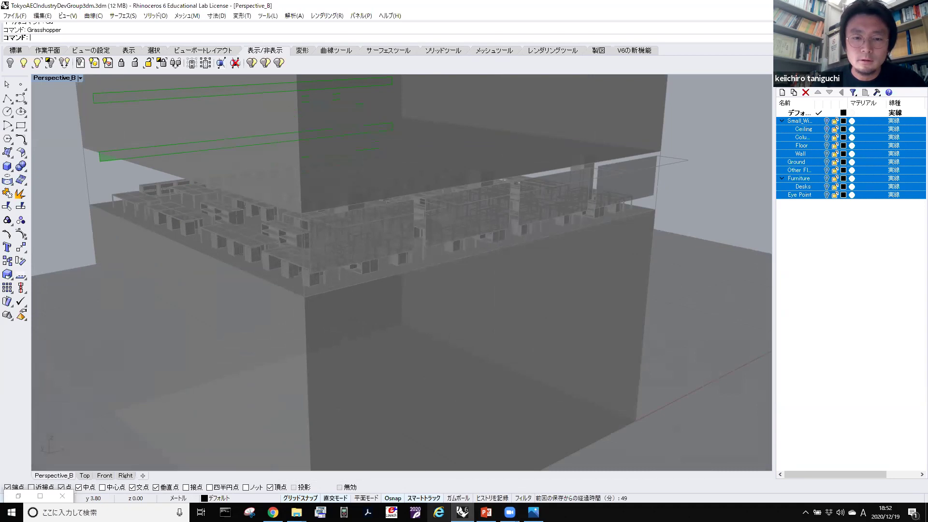
pyautogui.hotkey('alt', 'Tab')
pyautogui.hotkey('alt', 'Tab')
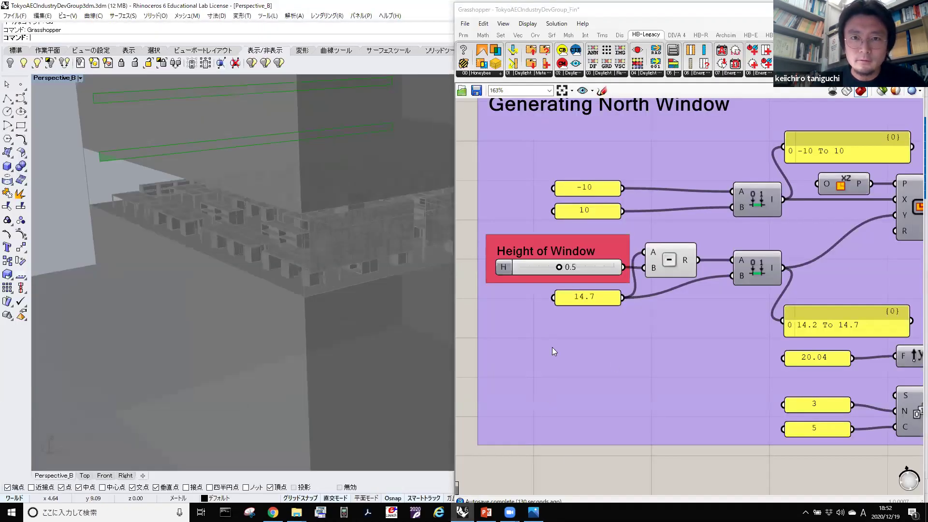
# Examine how the opaque material, south window, shading and north window groups feed the rest of the definition.
pyautogui.scroll(-2, 536, 247)
pyautogui.moveTo(606, 277); pyautogui.dragTo(519, 282, button='right')
pyautogui.scroll(-3, 702, 254)
pyautogui.moveTo(825, 239)
pyautogui.mouseDown(button='right')
pyautogui.moveTo(773, 235)
pyautogui.moveTo(721, 262)
pyautogui.moveTo(694, 296)
pyautogui.moveTo(595, 328)
pyautogui.mouseUp(button='right')
pyautogui.moveTo(607, 252); pyautogui.dragTo(588, 373, button='right')
pyautogui.moveTo(648, 307); pyautogui.dragTo(635, 345, button='right')
pyautogui.scroll(-5, 593, 326)
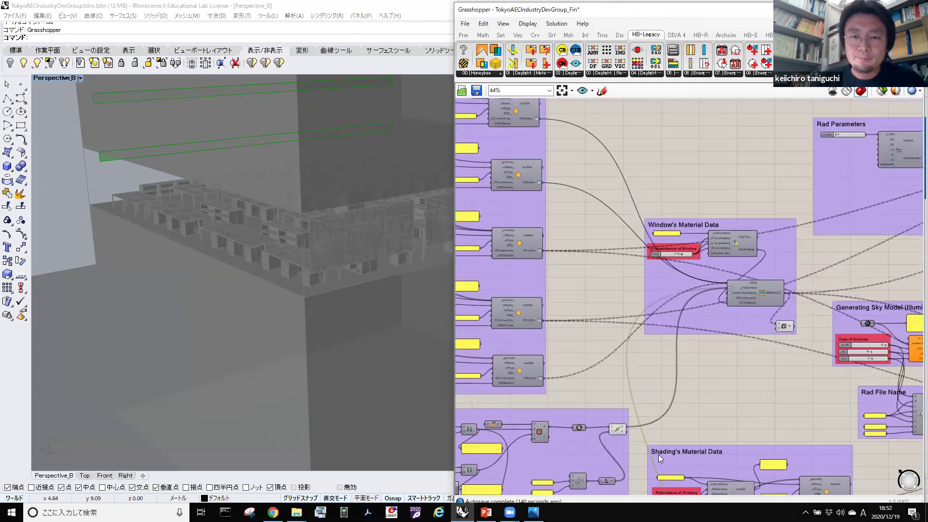
pyautogui.moveTo(561, 164); pyautogui.dragTo(610, 114, button='right')
pyautogui.moveTo(598, 203); pyautogui.dragTo(596, 192, button='right')
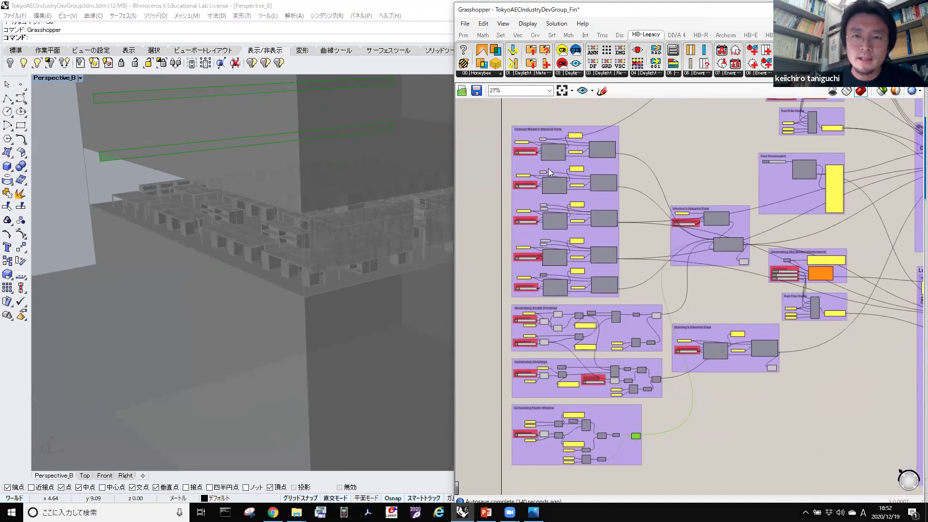
pyautogui.scroll(2, 548, 168)
pyautogui.scroll(3, 559, 184)
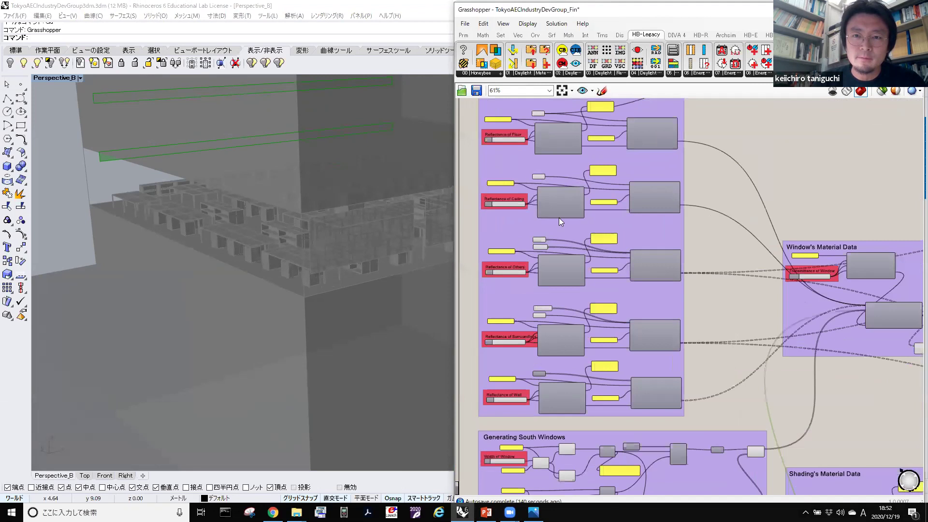
# Select the Window's Material Data group and examine its transmittance input and child surface connections.
pyautogui.moveTo(689, 324)
pyautogui.mouseDown(button='right')
pyautogui.moveTo(594, 264)
pyautogui.moveTo(675, 319)
pyautogui.moveTo(629, 303)
pyautogui.mouseUp(button='right')
pyautogui.moveTo(695, 357); pyautogui.dragTo(641, 347, button='right')
pyautogui.moveTo(609, 290)
pyautogui.mouseDown(button='right')
pyautogui.moveTo(609, 333)
pyautogui.moveTo(569, 328)
pyautogui.mouseUp(button='right')
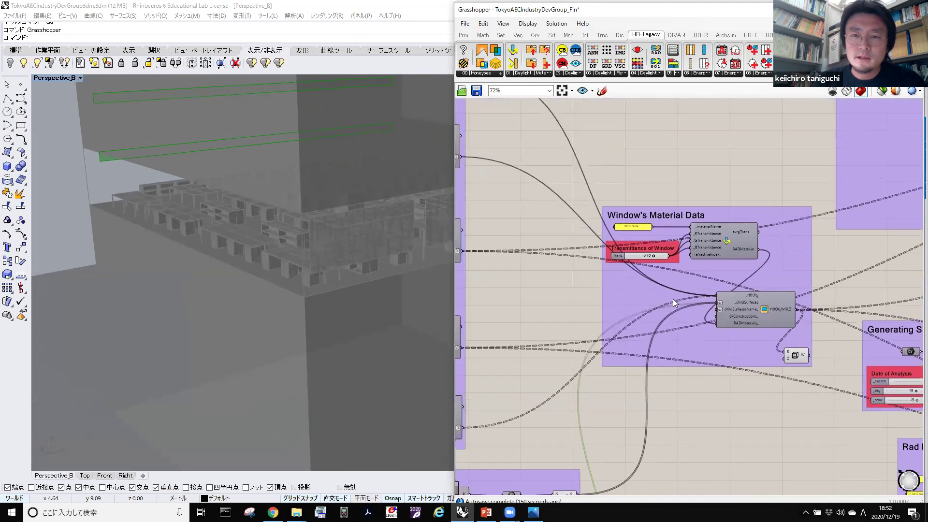
pyautogui.scroll(2, 617, 330)
pyautogui.click(634, 347)
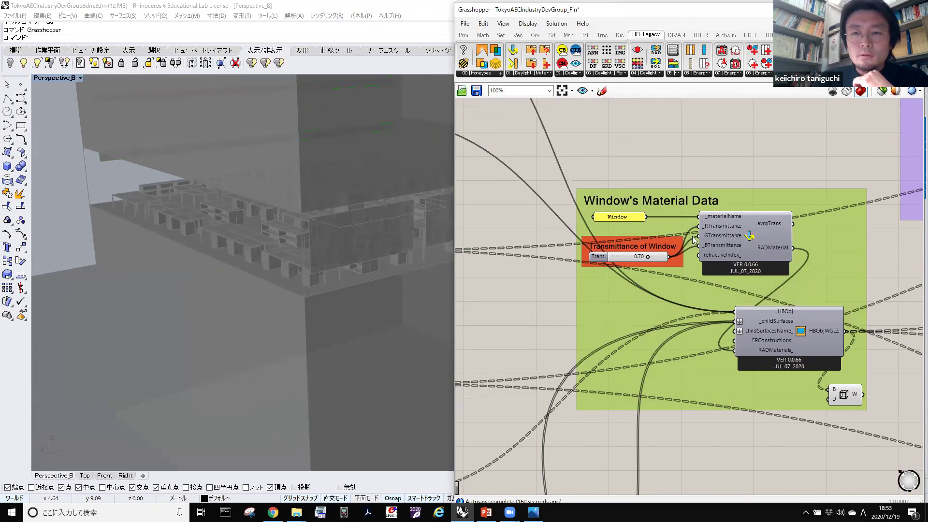
# Select the Shading's Material Data group and examine its reflectance input and surface component.
pyautogui.scroll(-1, 699, 289)
pyautogui.moveTo(772, 357)
pyautogui.mouseDown(button='right')
pyautogui.moveTo(716, 303)
pyautogui.moveTo(684, 292)
pyautogui.mouseUp(button='right')
pyautogui.moveTo(696, 331); pyautogui.dragTo(691, 319, button='right')
pyautogui.moveTo(686, 379)
pyautogui.mouseDown(button='right')
pyautogui.moveTo(670, 324)
pyautogui.moveTo(605, 280)
pyautogui.mouseUp(button='right')
pyautogui.moveTo(536, 372)
pyautogui.mouseDown(button='right')
pyautogui.moveTo(559, 323)
pyautogui.moveTo(577, 323)
pyautogui.moveTo(570, 345)
pyautogui.moveTo(576, 328)
pyautogui.mouseUp(button='right')
pyautogui.scroll(1, 576, 328)
pyautogui.click(600, 352)
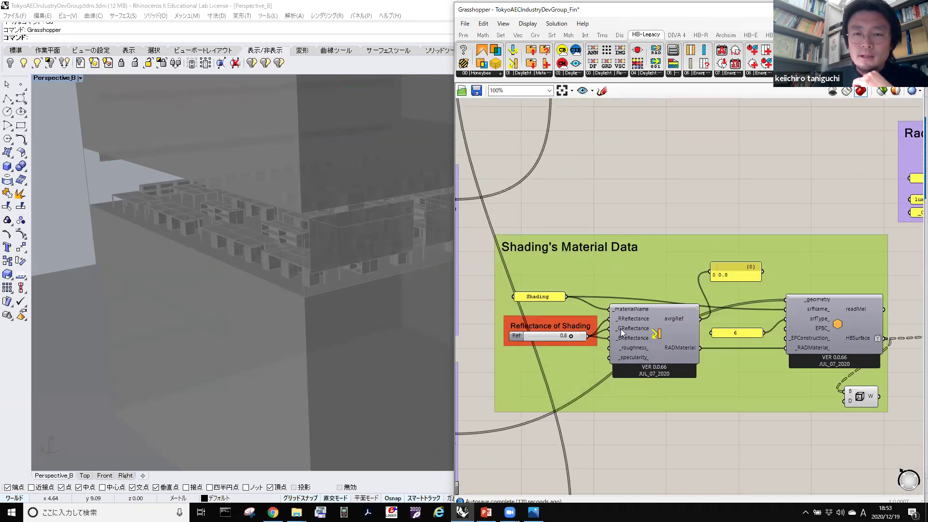
pyautogui.scroll(-3, 621, 334)
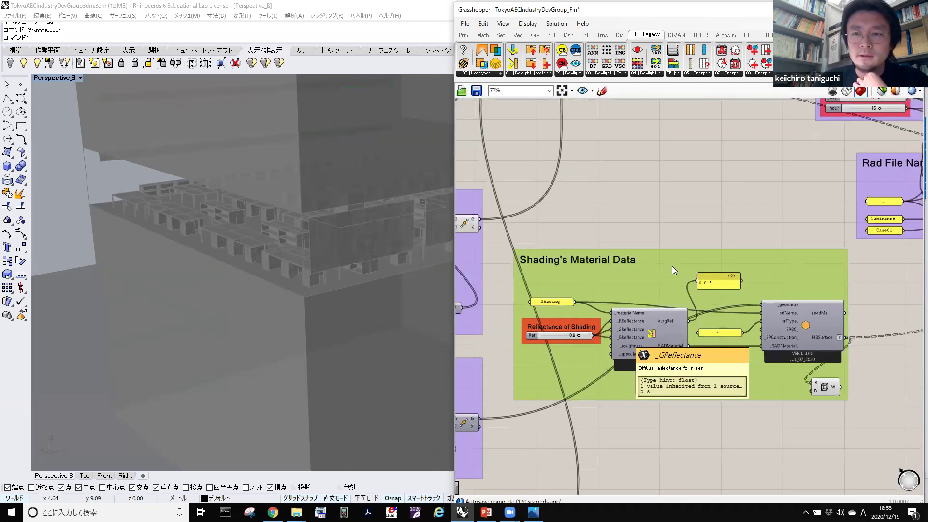
# Select the material, window and shading groups together to highlight their geometry in the viewport, and clear the selection.
pyautogui.moveTo(702, 210); pyautogui.dragTo(624, 345, button='right')
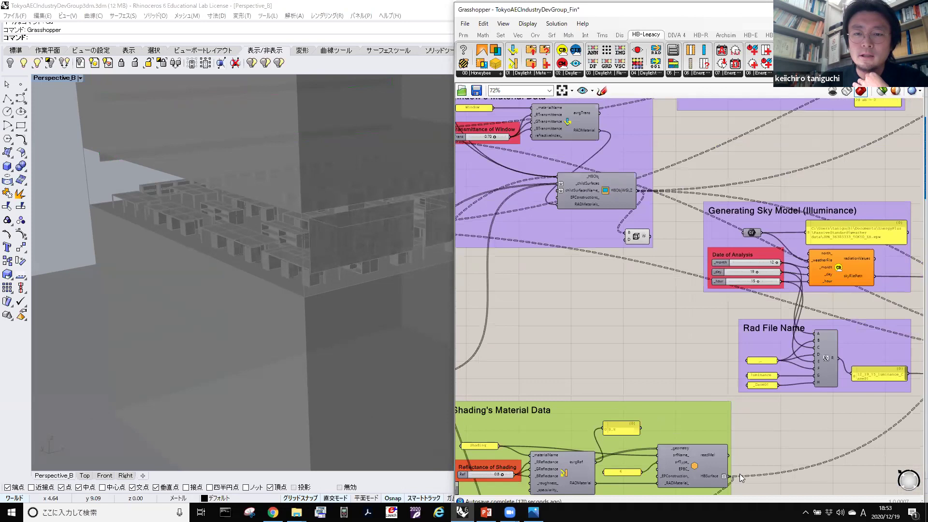
pyautogui.moveTo(476, 112); pyautogui.dragTo(705, 404, button='right')
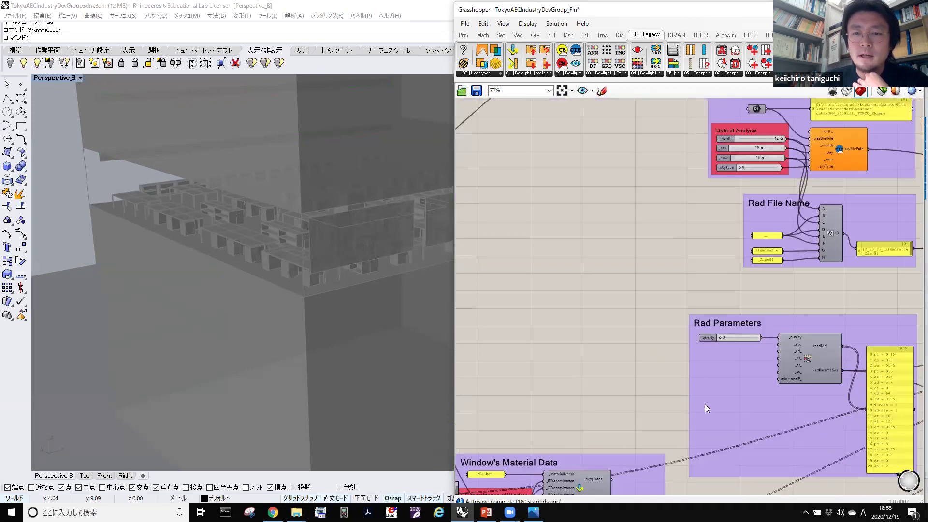
pyautogui.scroll(-4, 705, 404)
pyautogui.scroll(-2, 651, 286)
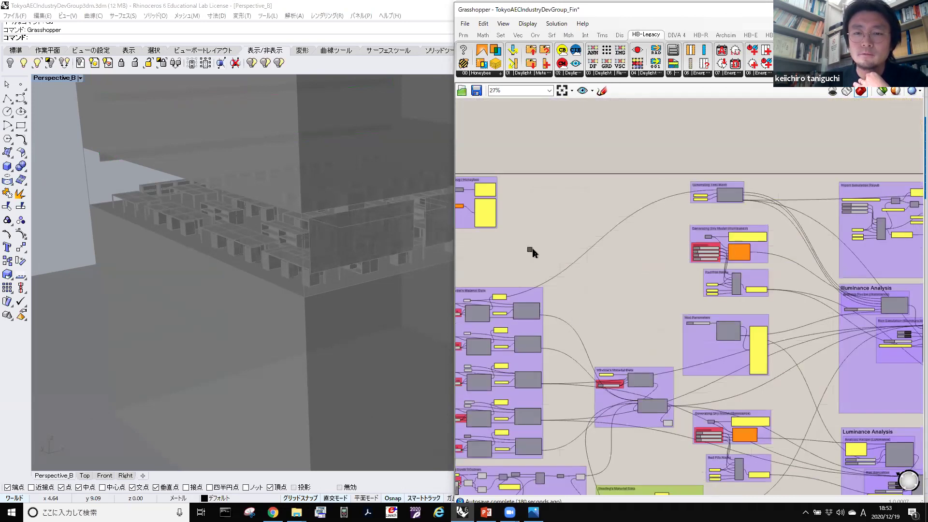
pyautogui.moveTo(532, 253); pyautogui.dragTo(585, 84, button='right')
pyautogui.moveTo(739, 461); pyautogui.dragTo(494, 124)
pyautogui.moveTo(704, 472); pyautogui.dragTo(487, 111)
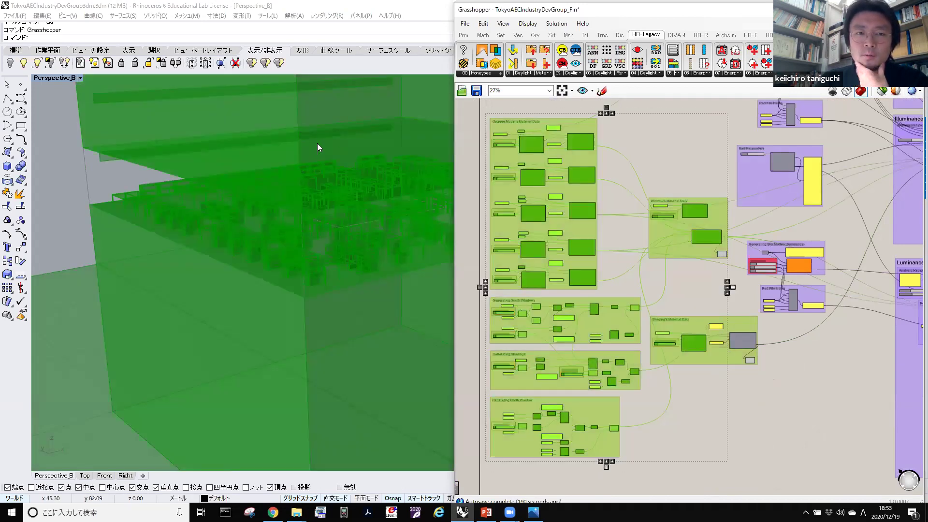
pyautogui.click(684, 152)
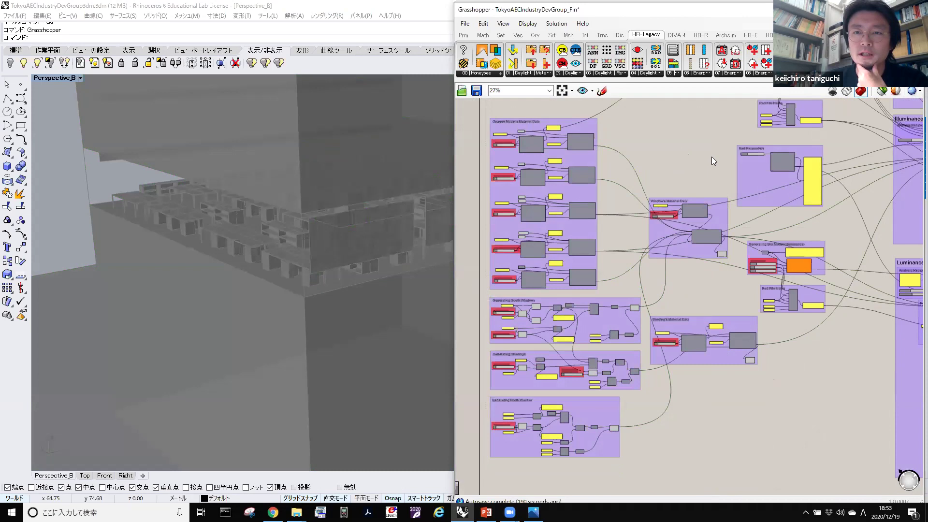
# Examine the weather file, Date of Analysis sliders and sky type inputs of the Generating Sky Model (Illuminance) group.
pyautogui.scroll(4, 712, 158)
pyautogui.moveTo(712, 158); pyautogui.dragTo(566, 231, button='right')
pyautogui.scroll(1, 636, 178)
pyautogui.moveTo(636, 178); pyautogui.dragTo(570, 327, button='right')
pyautogui.moveTo(557, 266); pyautogui.dragTo(556, 341, button='right')
pyautogui.moveTo(550, 184); pyautogui.dragTo(532, 249, button='right')
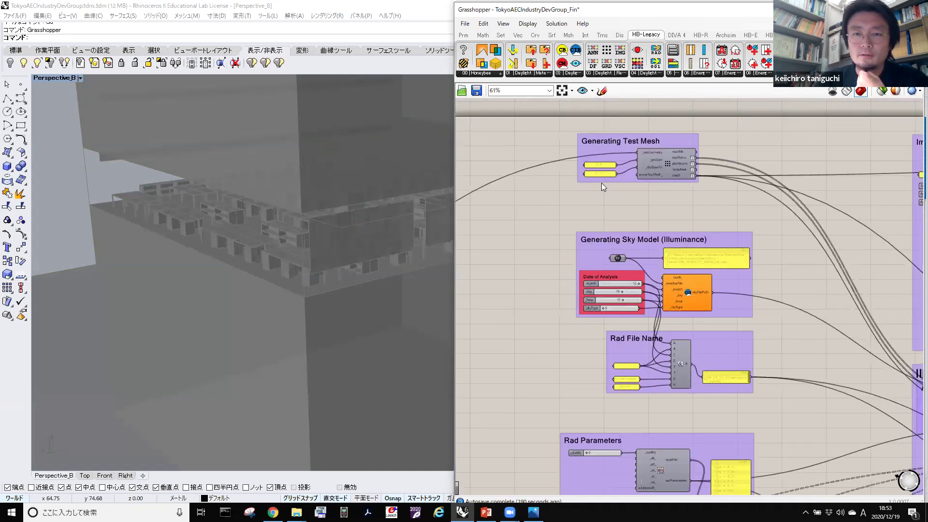
pyautogui.scroll(4, 556, 245)
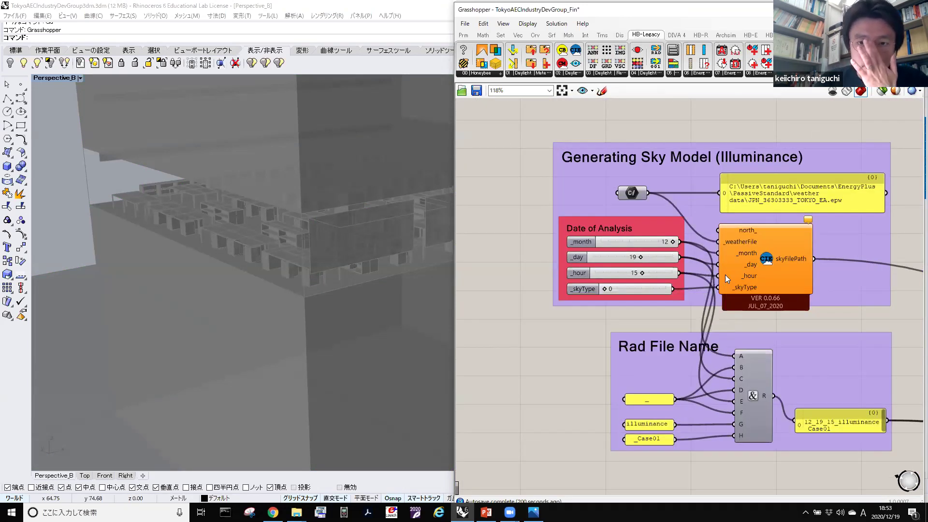
pyautogui.scroll(2, 748, 267)
pyautogui.moveTo(671, 245); pyautogui.dragTo(662, 267, button='right')
pyautogui.moveTo(675, 226); pyautogui.dragTo(669, 236, button='right')
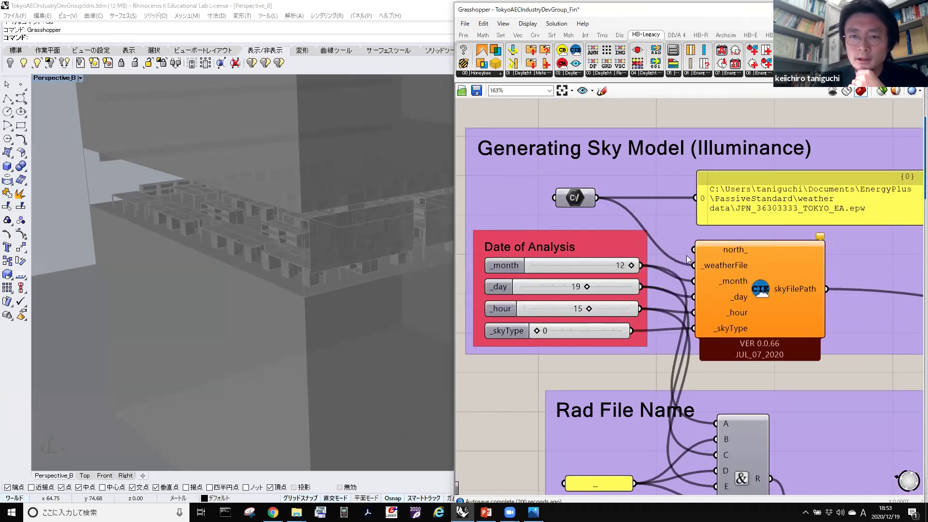
pyautogui.scroll(-1, 688, 259)
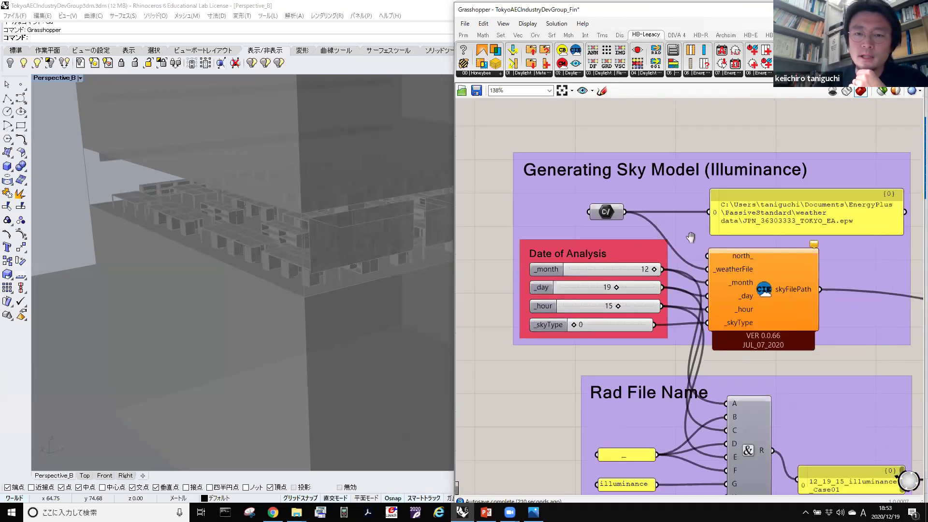
pyautogui.moveTo(695, 226); pyautogui.dragTo(692, 222, button='right')
pyautogui.moveTo(674, 337); pyautogui.dragTo(660, 311, button='right')
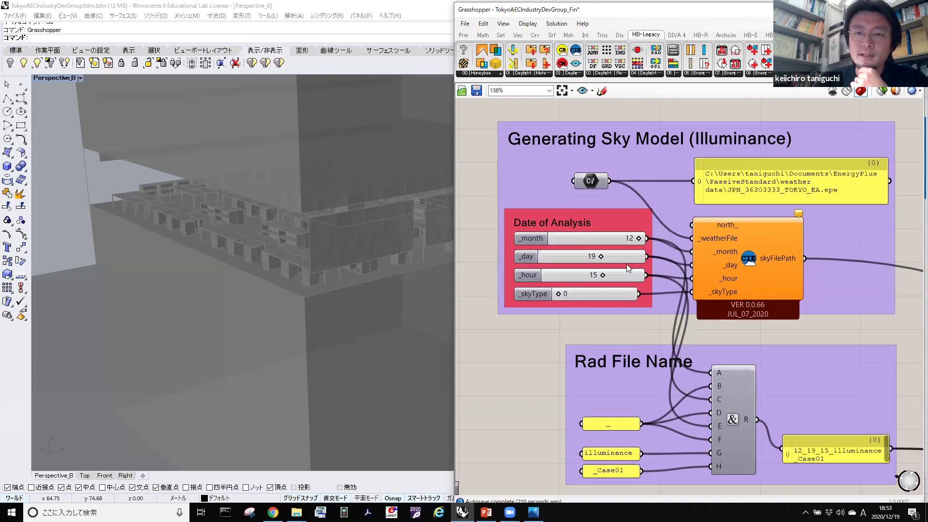
# Examine the text concatenation in the Rad File Name group and the quality input and parameter list of the Rad Parameters group.
pyautogui.moveTo(737, 382); pyautogui.dragTo(702, 287, button='right')
pyautogui.moveTo(699, 344); pyautogui.dragTo(702, 292, button='right')
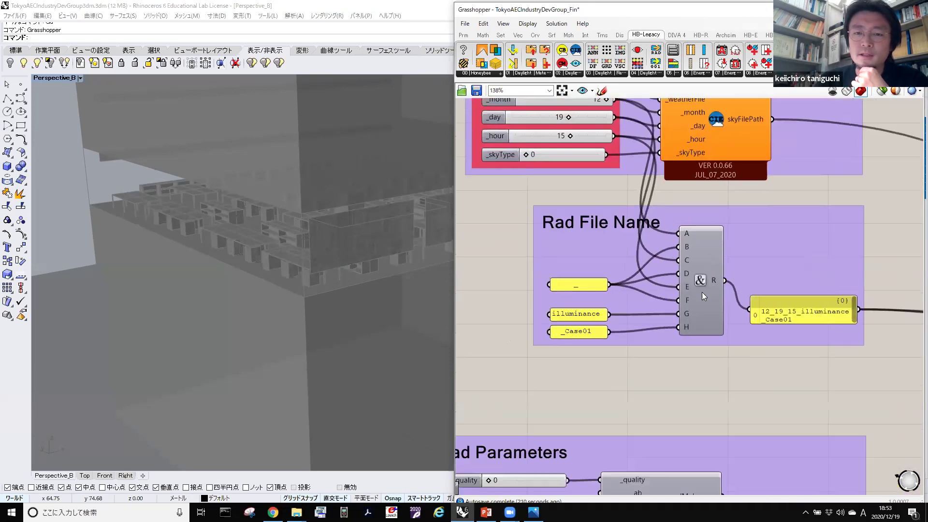
pyautogui.scroll(-2, 715, 252)
pyautogui.scroll(-4, 709, 334)
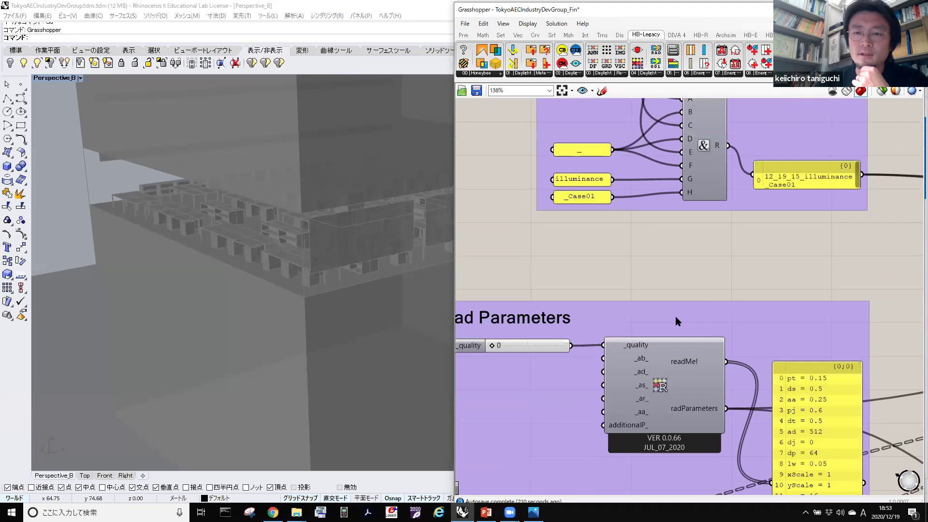
pyautogui.scroll(3, 676, 319)
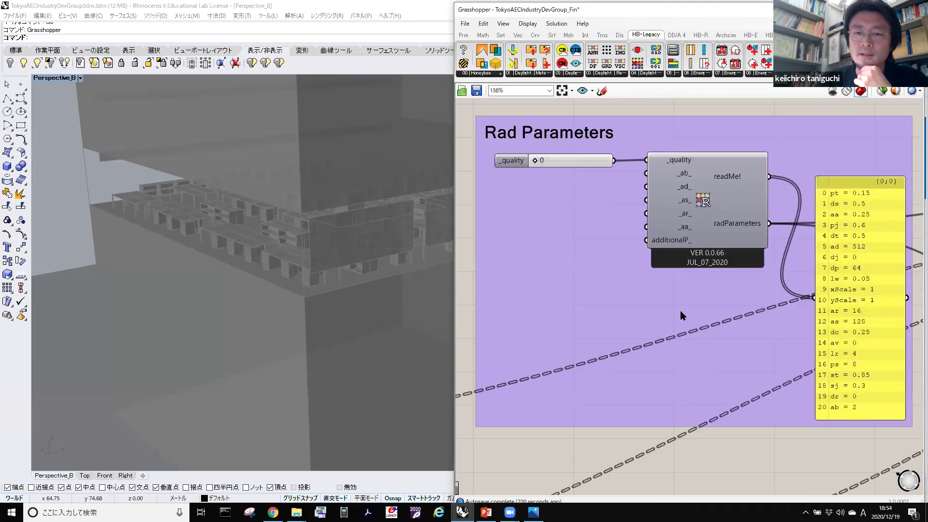
pyautogui.scroll(-2, 643, 282)
pyautogui.scroll(-1, 636, 279)
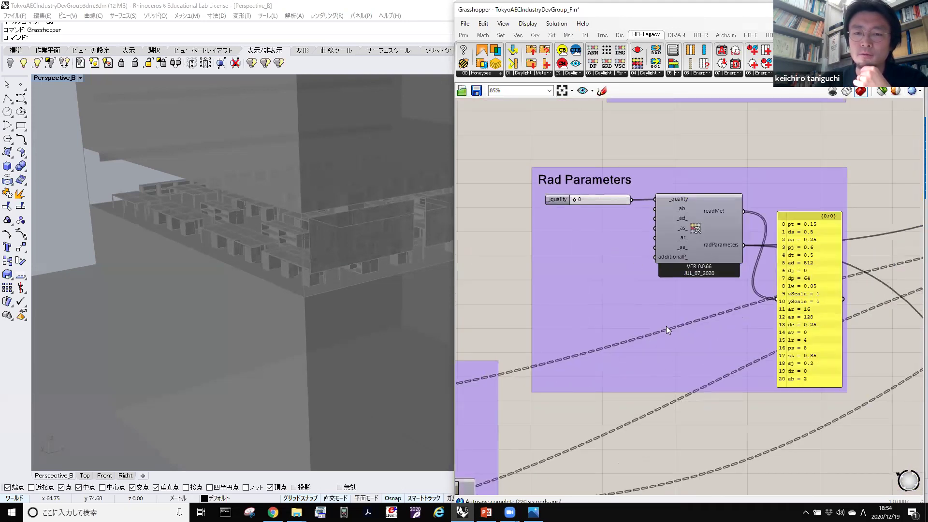
# Examine the second Generating Sky Model group and the Rad File Name group beneath it that feed the luminance analysis.
pyautogui.scroll(-2, 666, 325)
pyautogui.scroll(-2, 571, 343)
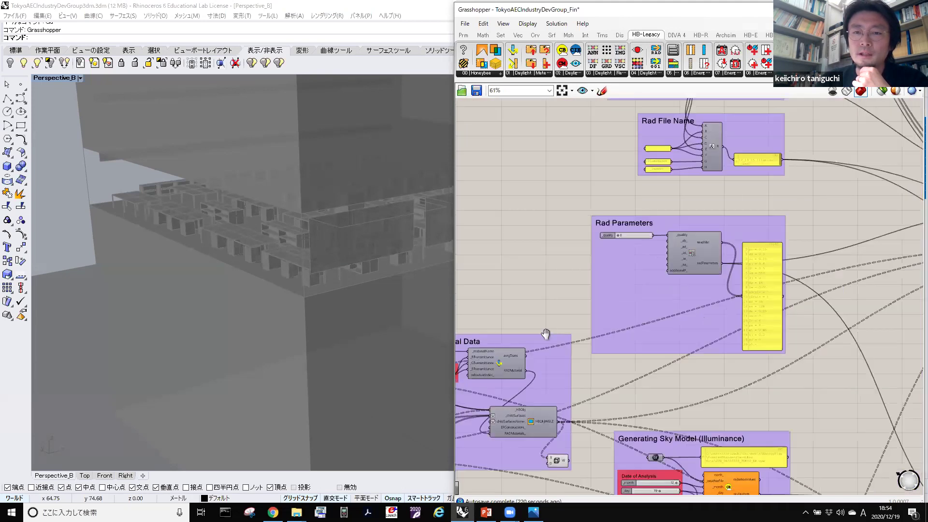
pyautogui.moveTo(619, 439); pyautogui.dragTo(517, 225, button='right')
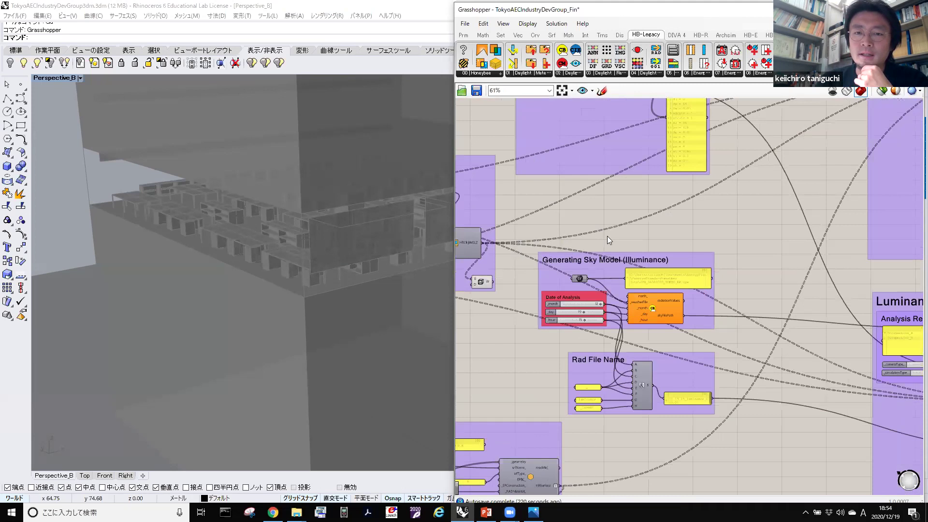
# Select the Illuminance Analysis group and examine its analysis recipe, run simulation and visualization parts.
pyautogui.moveTo(838, 225); pyautogui.dragTo(625, 325, button='right')
pyautogui.moveTo(797, 120); pyautogui.dragTo(622, 215, button='right')
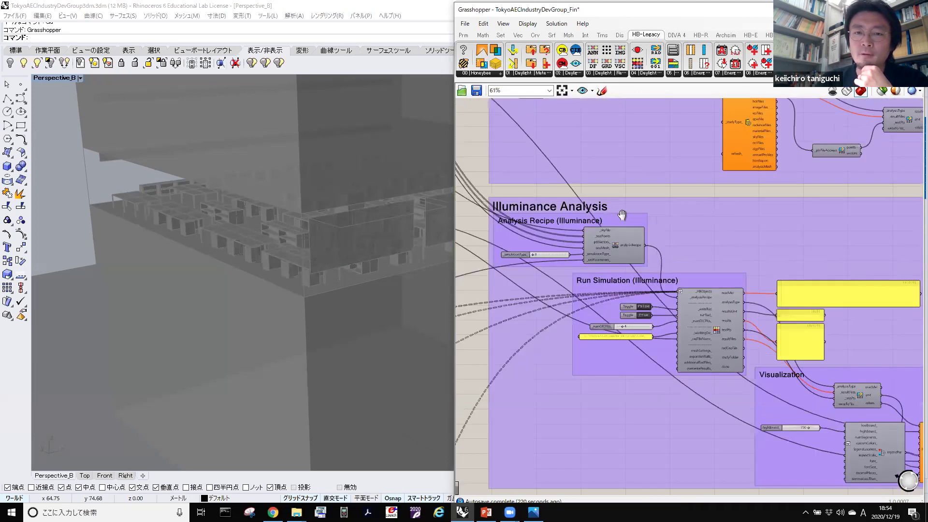
pyautogui.click(842, 350)
pyautogui.moveTo(629, 282); pyautogui.dragTo(600, 212, button='right')
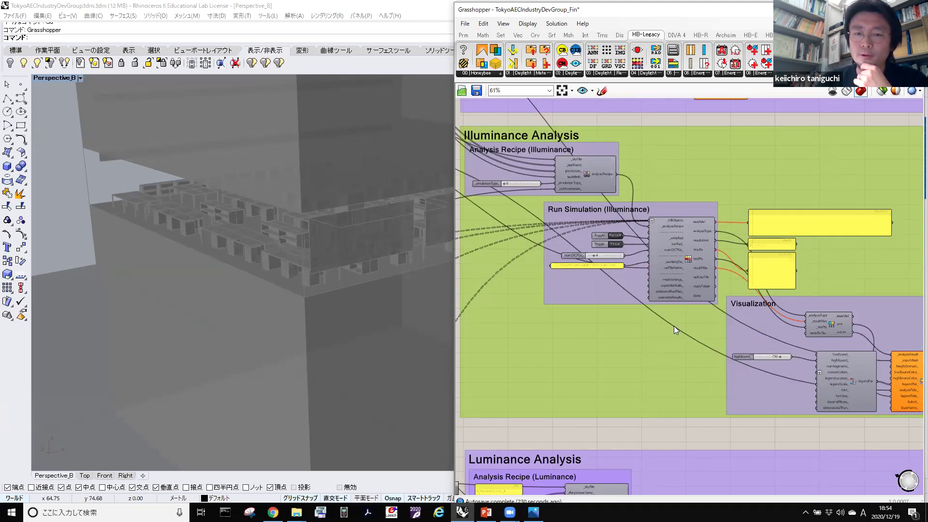
pyautogui.moveTo(659, 313); pyautogui.dragTo(666, 263, button='right')
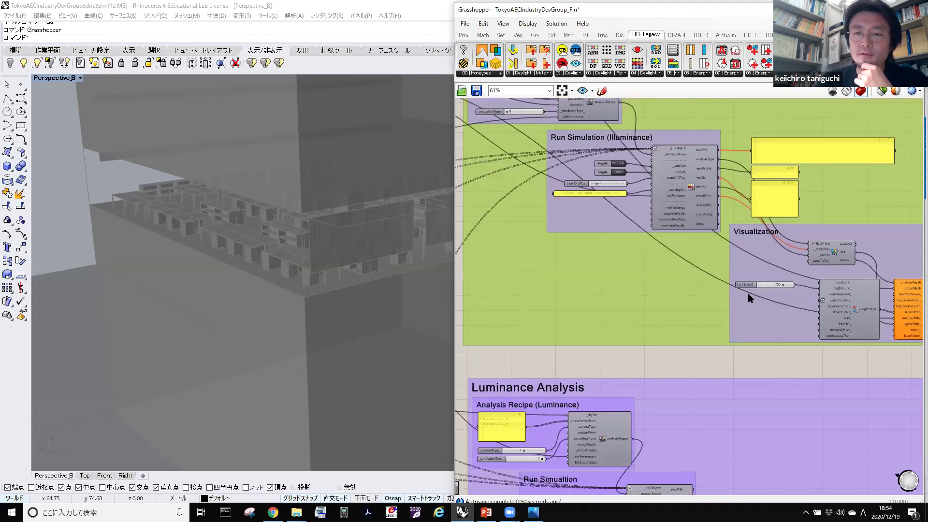
pyautogui.moveTo(689, 322); pyautogui.dragTo(688, 257, button='right')
pyautogui.moveTo(604, 273); pyautogui.dragTo(604, 266, button='right')
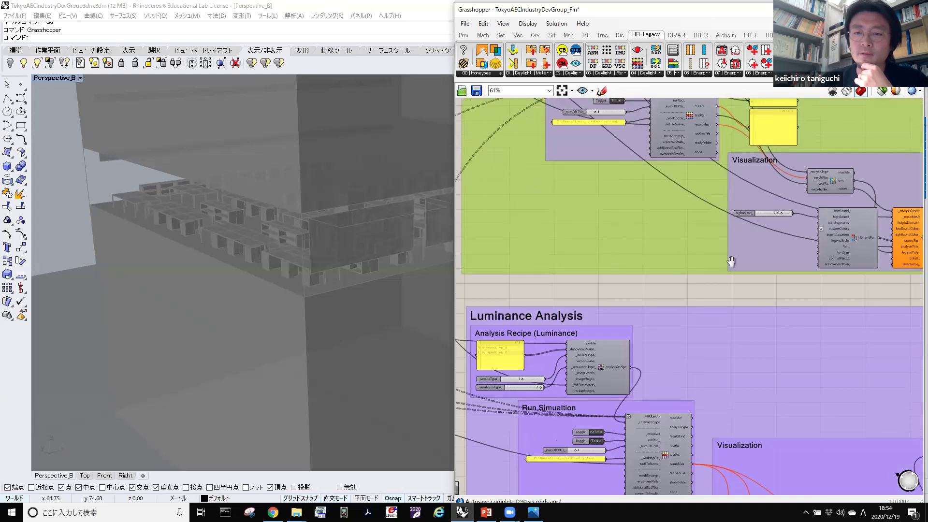
# Select the Luminance Analysis group and examine its analysis recipe, run simulation and visualization parts.
pyautogui.moveTo(730, 261); pyautogui.dragTo(750, 223, button='right')
pyautogui.moveTo(767, 303); pyautogui.dragTo(761, 270, button='right')
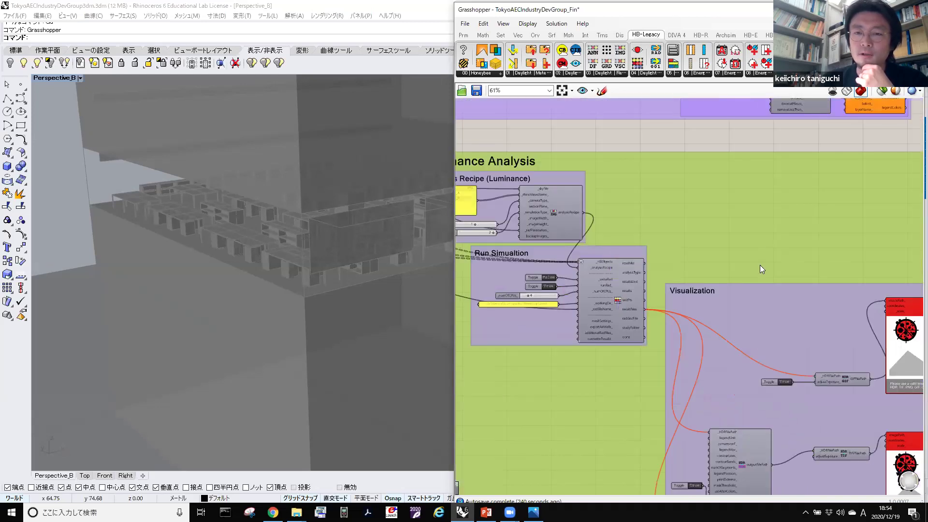
pyautogui.moveTo(682, 260); pyautogui.dragTo(745, 240, button='right')
pyautogui.moveTo(636, 238); pyautogui.dragTo(608, 218, button='right')
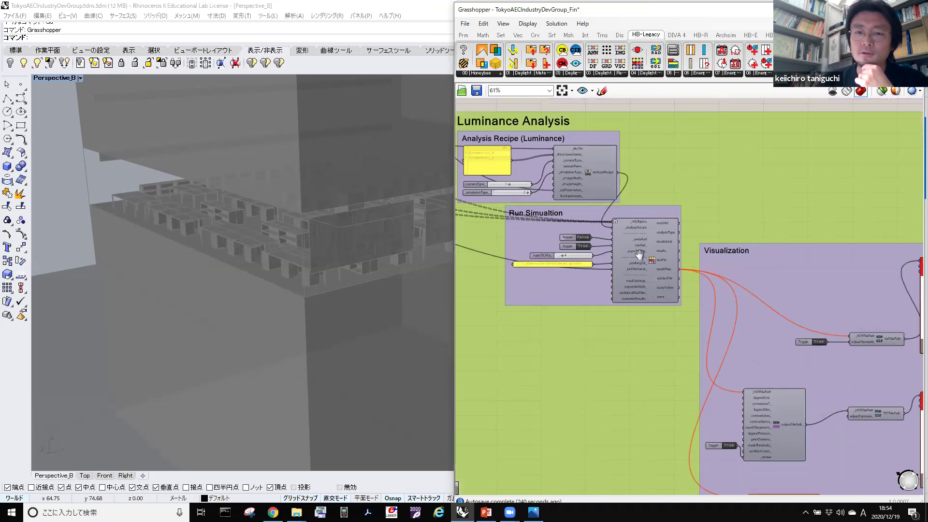
pyautogui.moveTo(656, 296); pyautogui.dragTo(628, 270, button='right')
pyautogui.moveTo(670, 243); pyautogui.dragTo(652, 306, button='right')
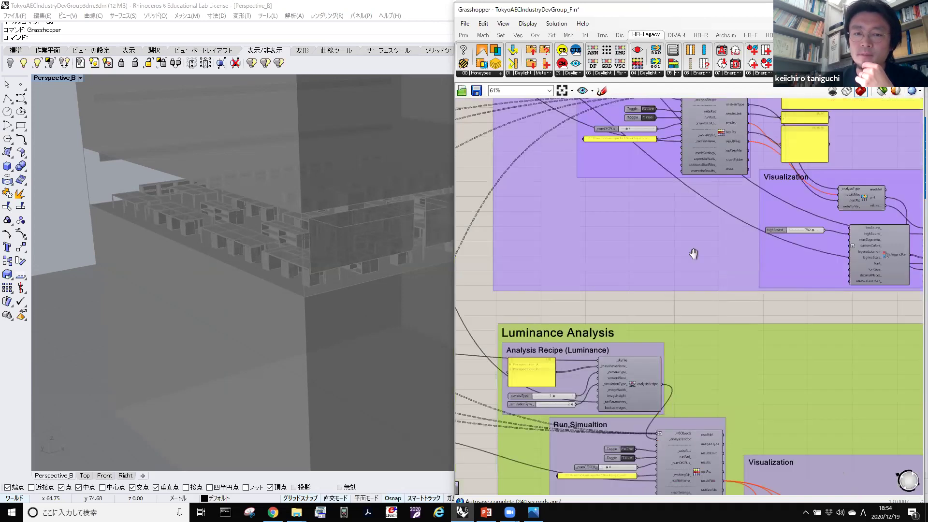
# Select the Import Simulation Result group and examine the folder path, number sliders and text panels that build its file name.
pyautogui.moveTo(691, 254); pyautogui.dragTo(703, 341, button='right')
pyautogui.moveTo(689, 215); pyautogui.dragTo(683, 305, button='right')
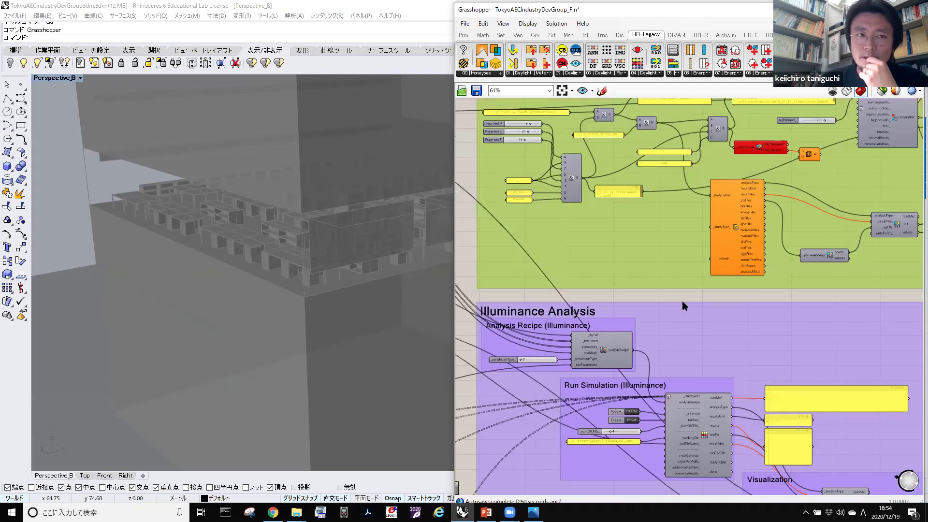
pyautogui.moveTo(683, 300); pyautogui.dragTo(668, 264, button='right')
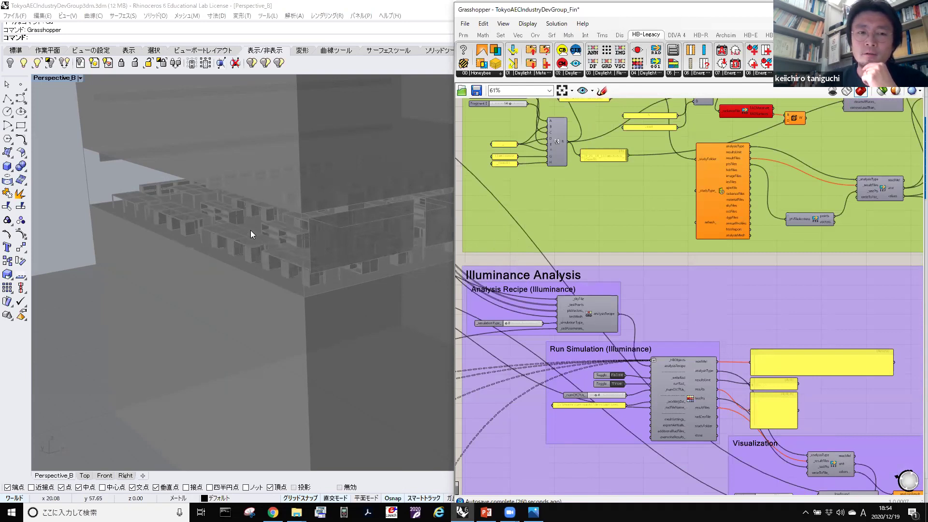
pyautogui.moveTo(303, 249); pyautogui.dragTo(328, 238, button='right')
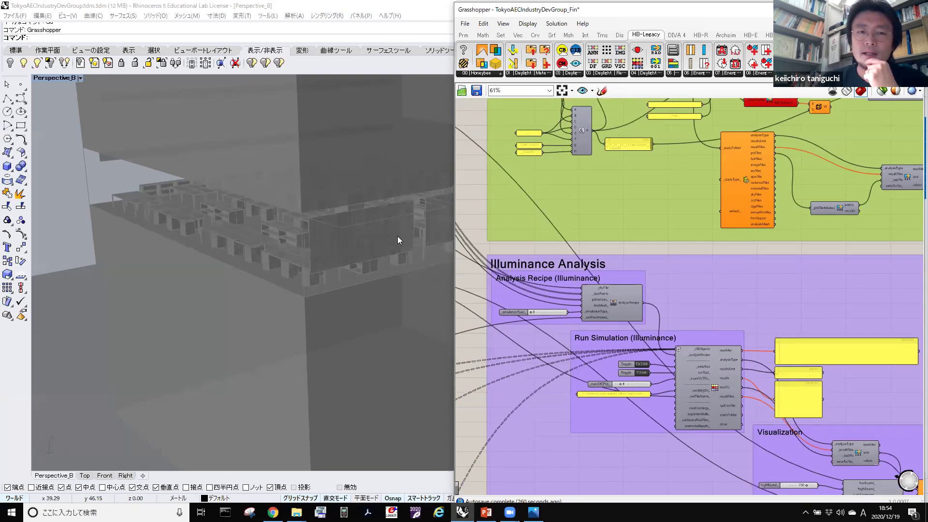
pyautogui.moveTo(294, 191); pyautogui.dragTo(320, 186, button='right')
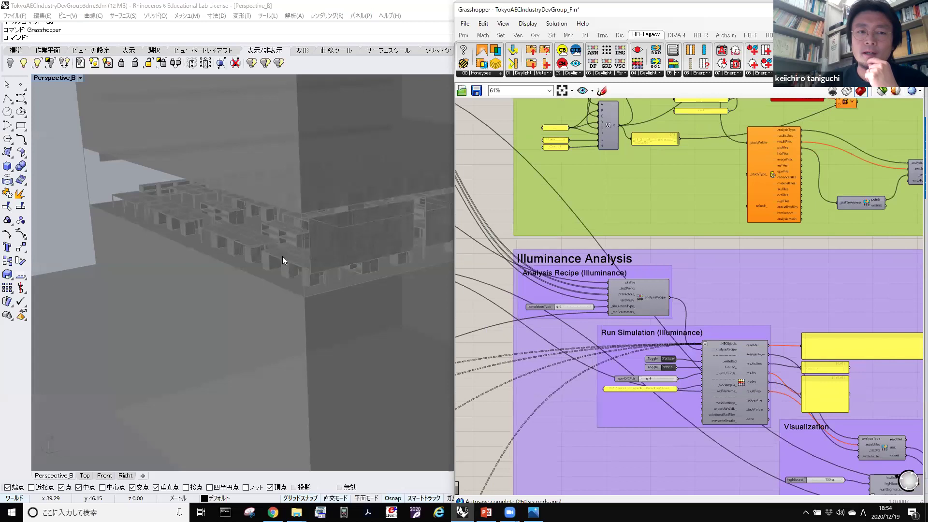
pyautogui.moveTo(663, 241); pyautogui.dragTo(679, 308, button='right')
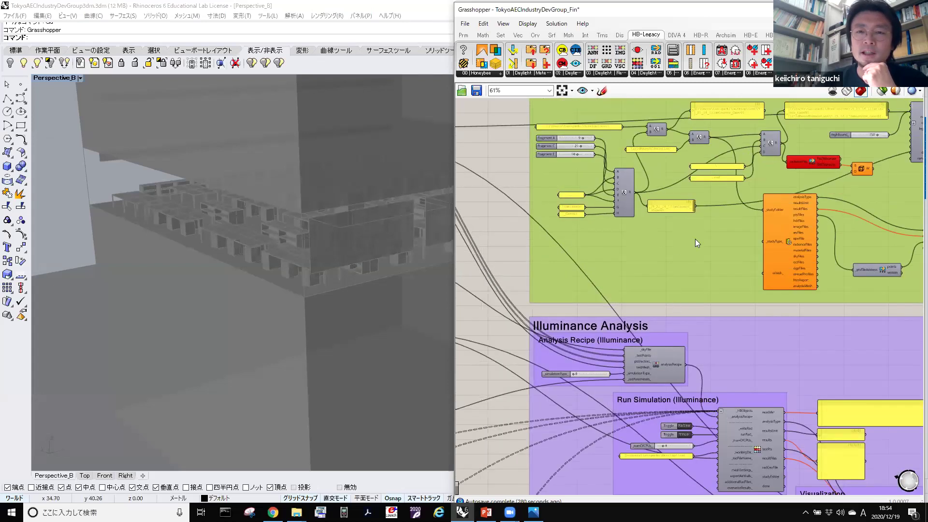
pyautogui.scroll(1, 648, 232)
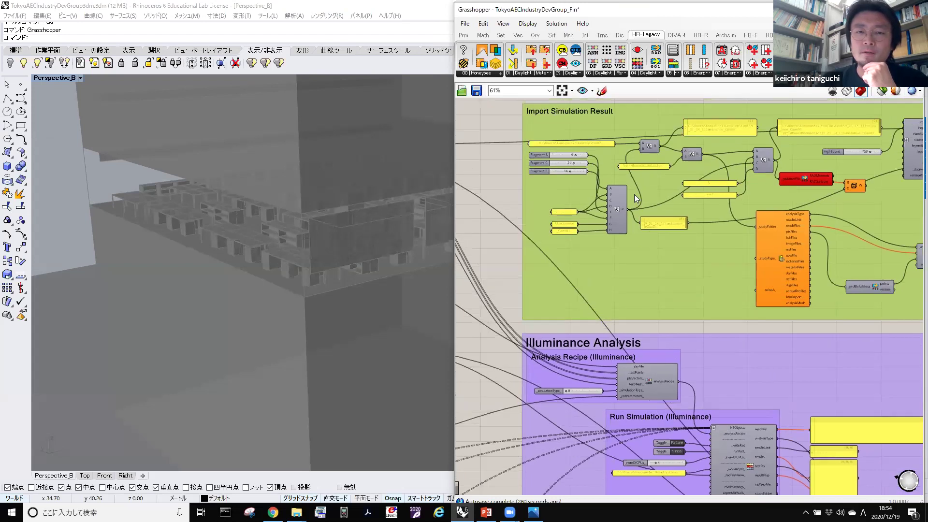
pyautogui.moveTo(630, 187); pyautogui.dragTo(627, 214, button='right')
pyautogui.scroll(3, 611, 228)
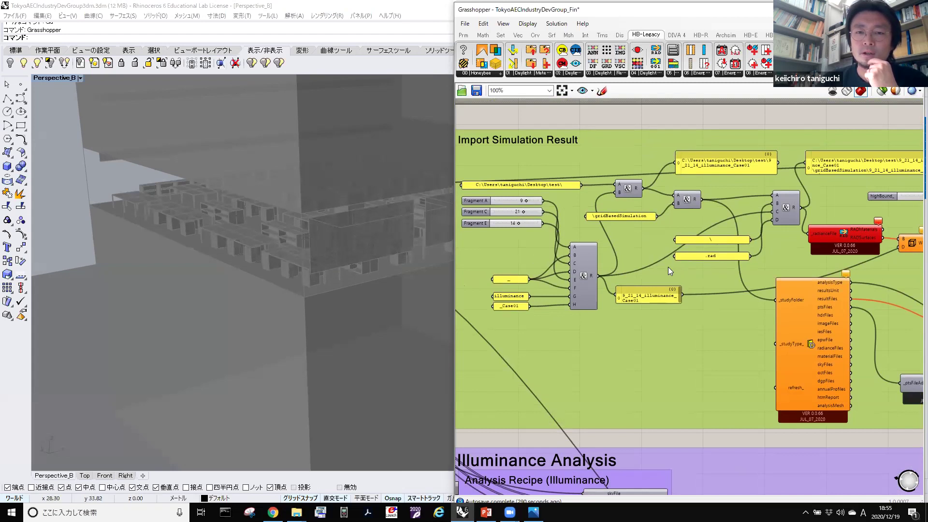
# Follow the Import Simulation Result wires to the Radiance file import, study folder and points file components and examine their outputs.
pyautogui.scroll(1, 668, 266)
pyautogui.moveTo(749, 289); pyautogui.dragTo(670, 273, button='right')
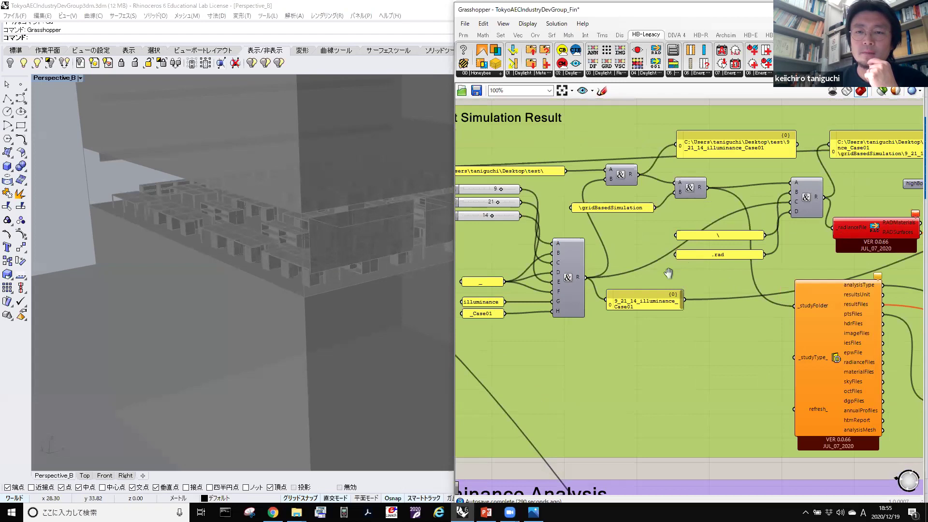
pyautogui.moveTo(748, 295); pyautogui.dragTo(640, 274, button='right')
pyautogui.moveTo(659, 312); pyautogui.dragTo(623, 319, button='right')
pyautogui.moveTo(699, 307)
pyautogui.mouseDown(button='right')
pyautogui.moveTo(621, 315)
pyautogui.moveTo(651, 314)
pyautogui.moveTo(673, 290)
pyautogui.mouseUp(button='right')
pyautogui.moveTo(573, 341); pyautogui.dragTo(652, 334, button='right')
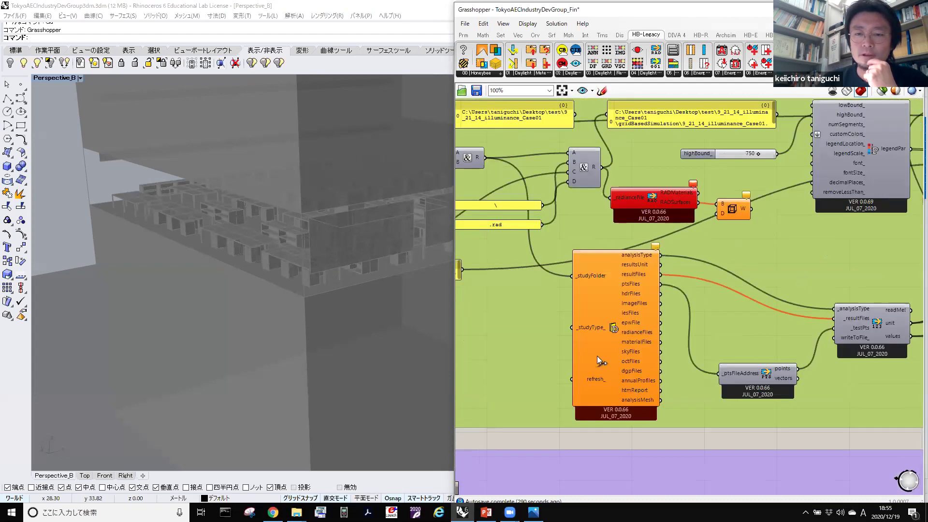
# Switch to the TokyoAECIndustryDevGroup folder in File Explorer and open TokyoAECIndustryDevGroup.gh on the Grasshopper canvas.
pyautogui.scroll(-5, 655, 289)
pyautogui.moveTo(569, 387); pyautogui.dragTo(638, 305, button='right')
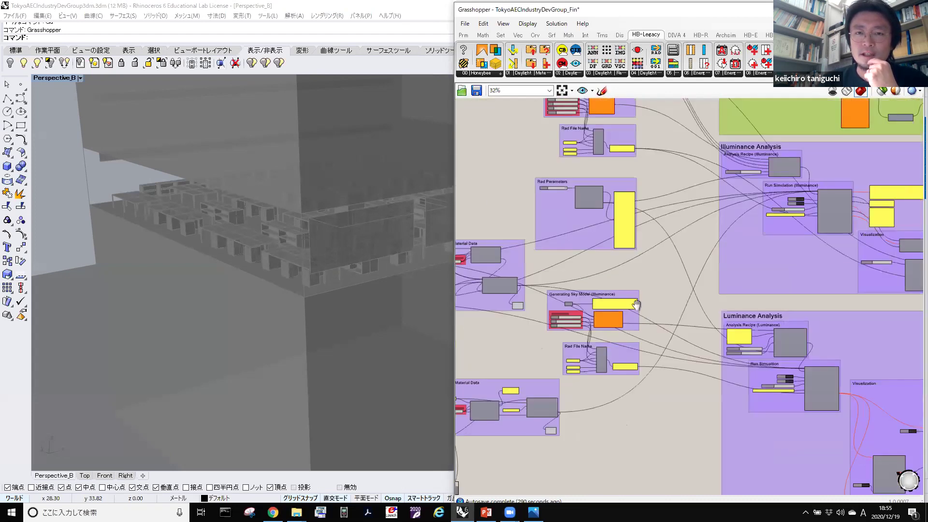
pyautogui.moveTo(464, 198); pyautogui.dragTo(629, 292, button='right')
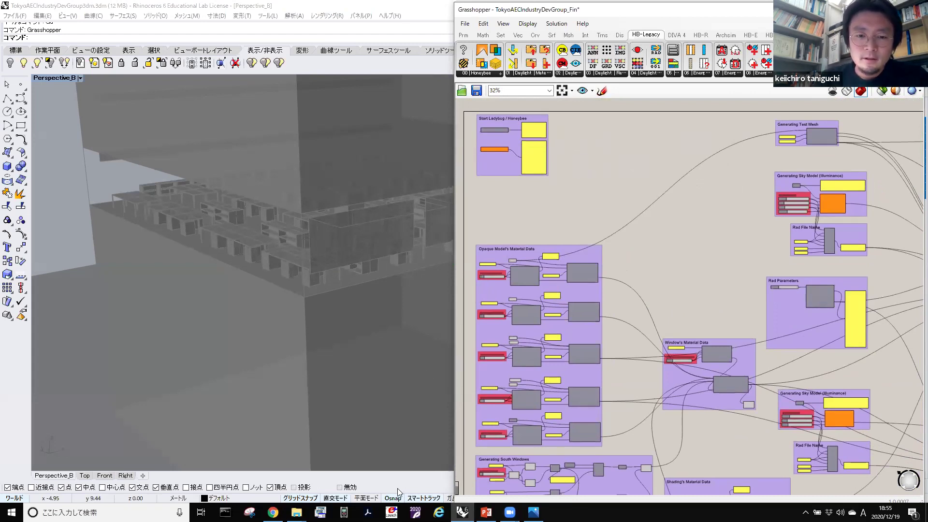
pyautogui.moveTo(296, 512)
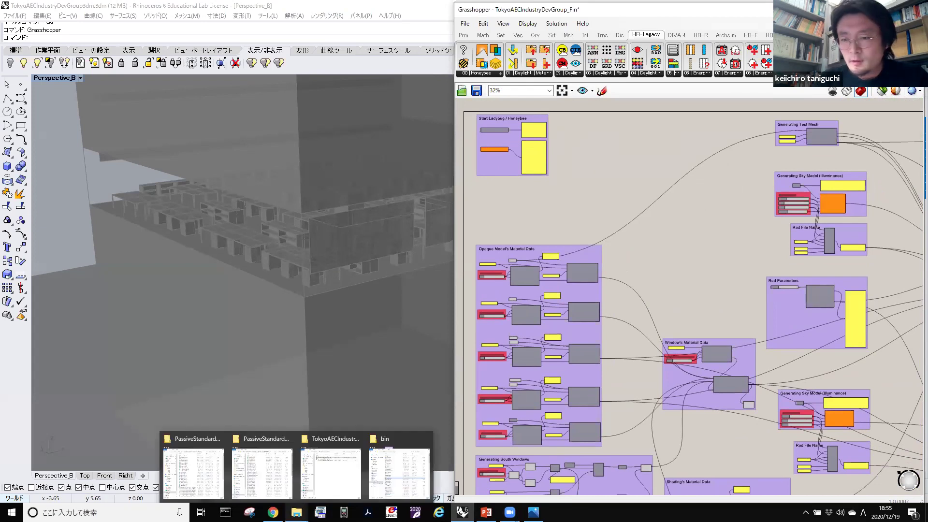
pyautogui.click(345, 477)
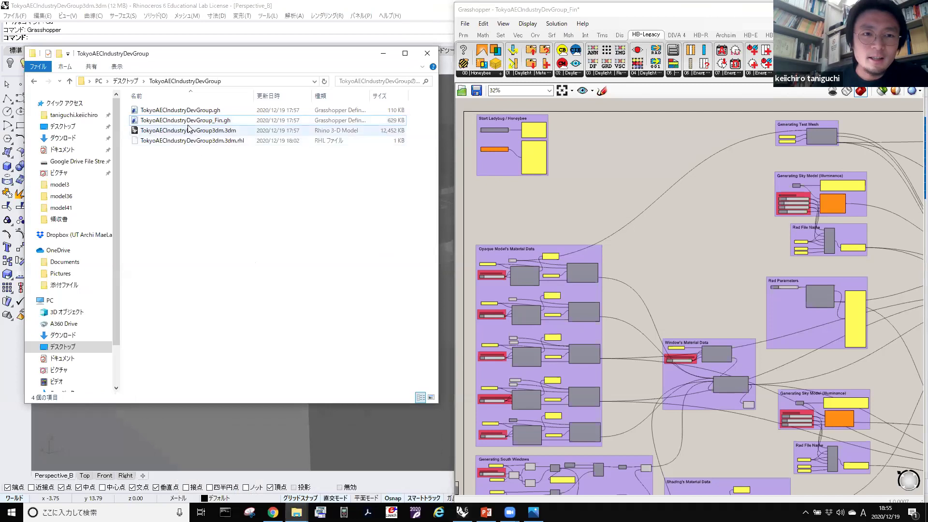
pyautogui.click(183, 110)
pyautogui.click(189, 186)
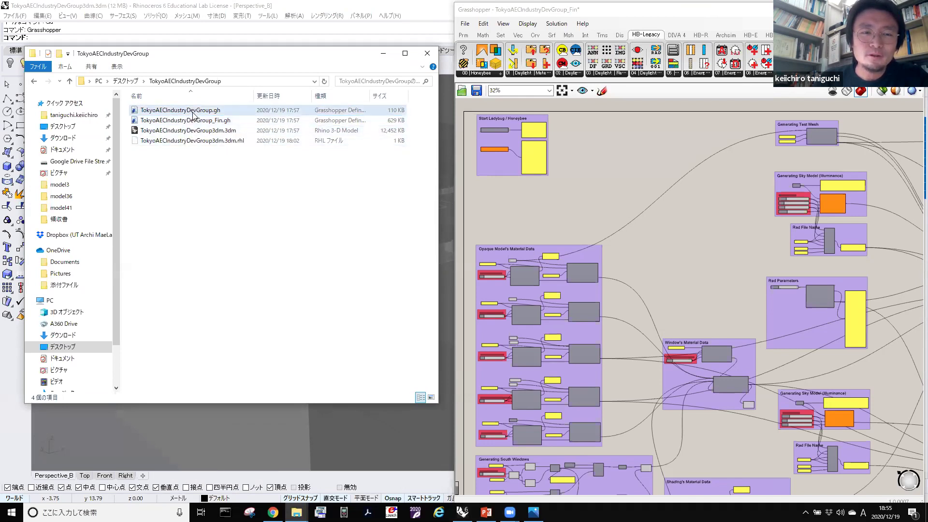
pyautogui.moveTo(193, 115); pyautogui.dragTo(683, 235)
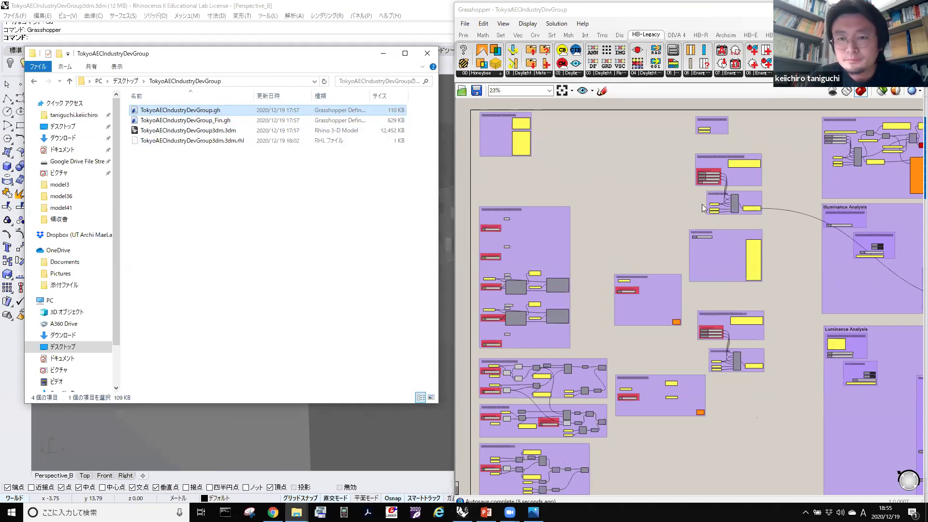
# Look over the groups of the newly opened definition and move in on the Start Ladybug / Honeybee group.
pyautogui.scroll(4, 696, 206)
pyautogui.scroll(-4, 574, 235)
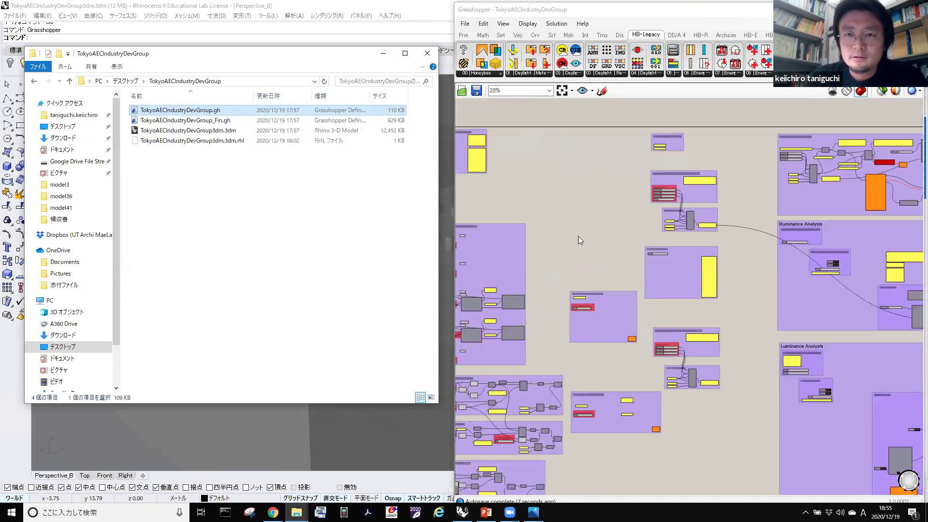
pyautogui.scroll(-2, 640, 286)
pyautogui.scroll(2, 693, 306)
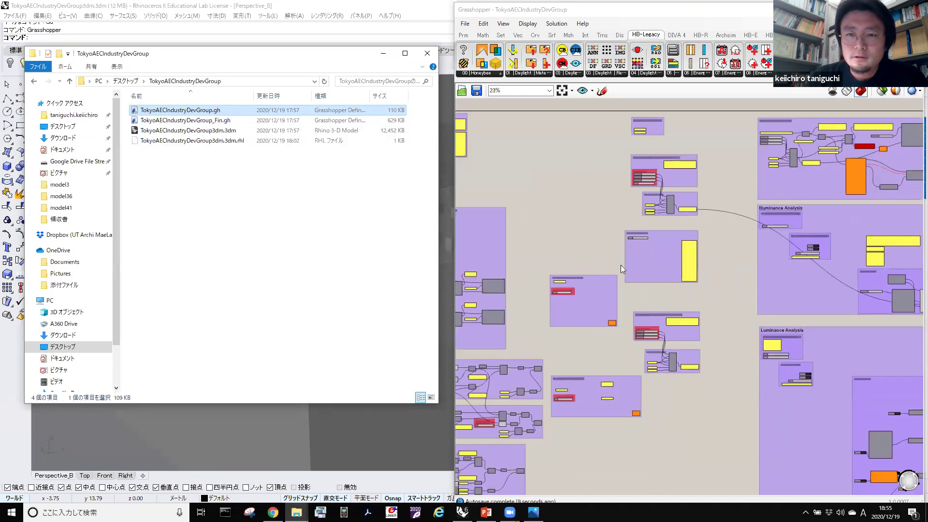
pyautogui.moveTo(617, 264); pyautogui.dragTo(693, 252, button='right')
pyautogui.scroll(-1, 665, 240)
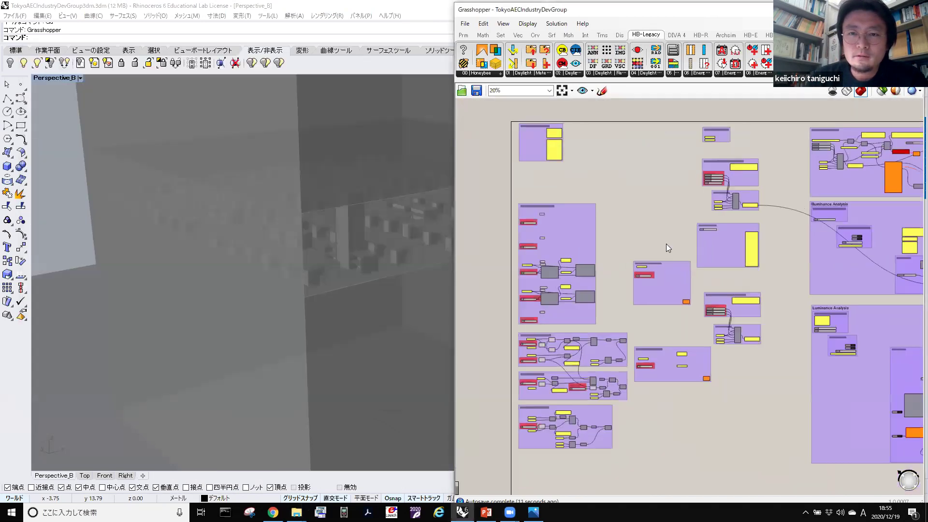
pyautogui.scroll(-1, 691, 250)
pyautogui.scroll(-1, 691, 255)
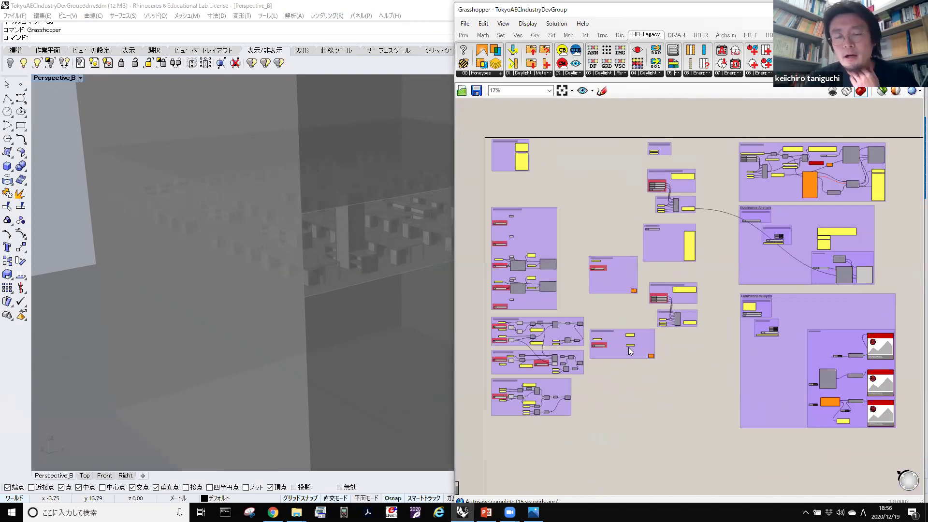
pyautogui.scroll(5, 553, 216)
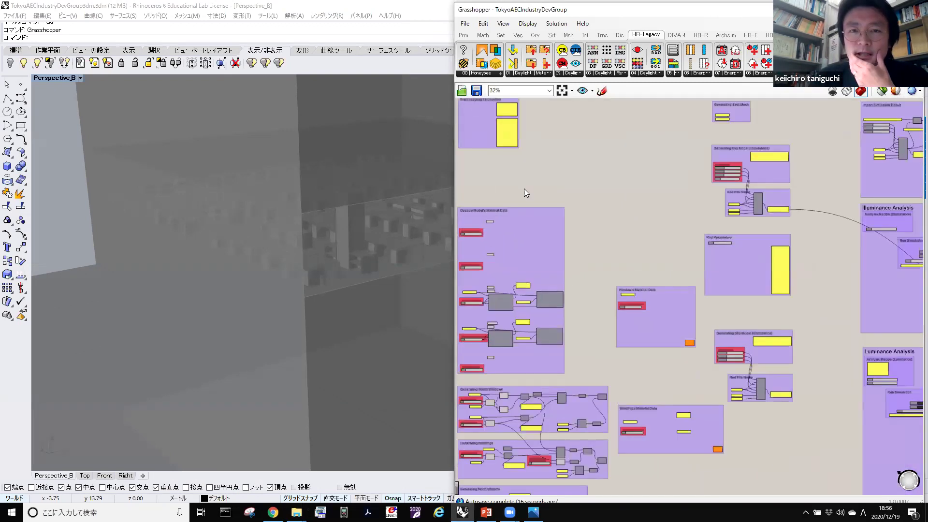
pyautogui.moveTo(666, 193); pyautogui.dragTo(746, 274, button='right')
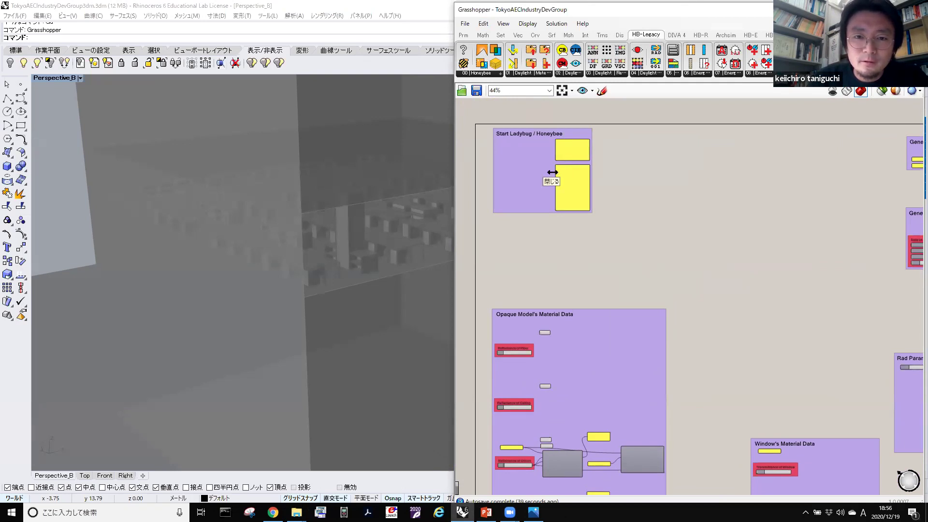
pyautogui.press('Zenkaku_Hankaku')
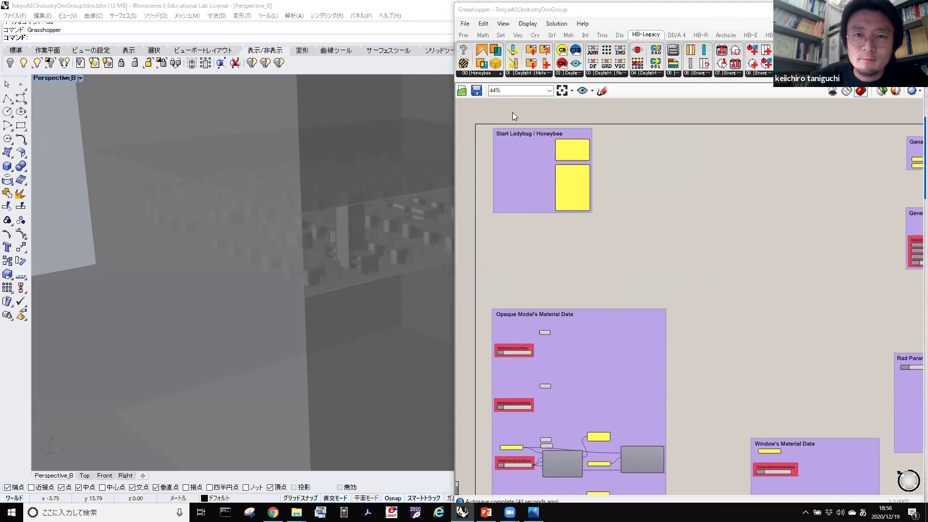
# Look at the Start Ladybug / Honeybee group, view the Rhino 7 screenshot in Photos and return to Rhino and Grasshopper.
pyautogui.scroll(3, 548, 104)
pyautogui.moveTo(503, 135); pyautogui.dragTo(562, 146, button='right')
pyautogui.scroll(2, 561, 147)
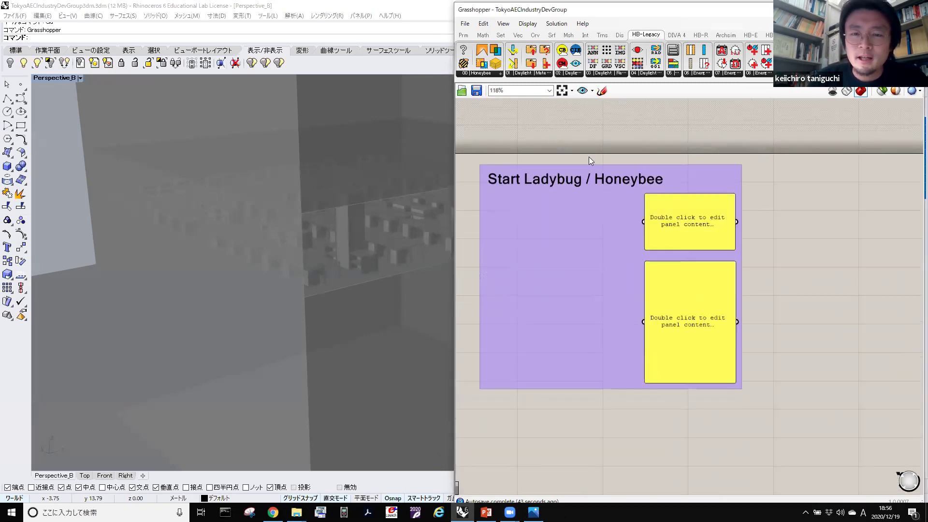
pyautogui.press('Zenkaku_Hankaku')
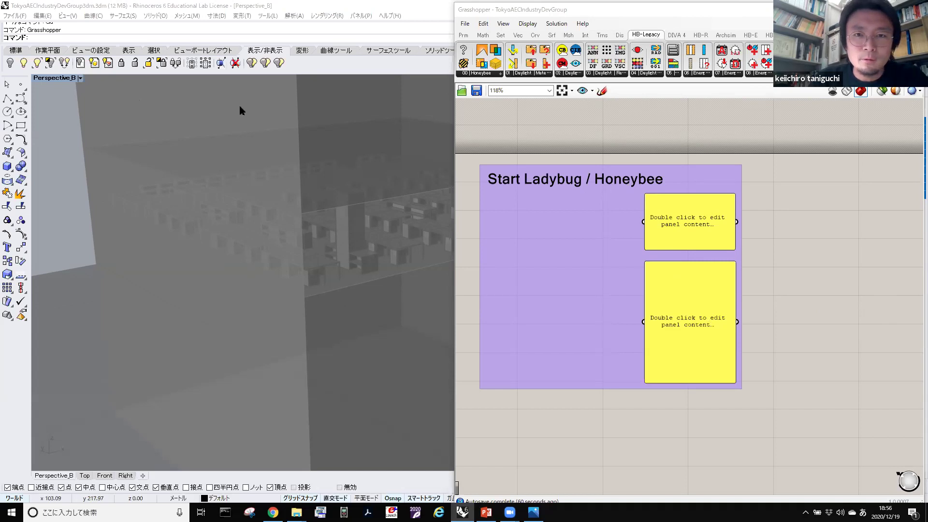
pyautogui.click(533, 512)
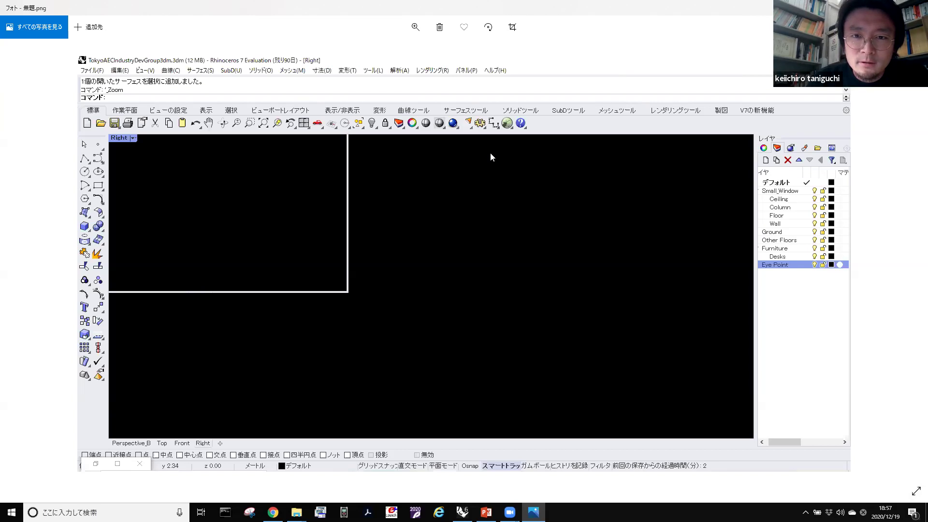
pyautogui.press('Zenkaku_Hankaku')
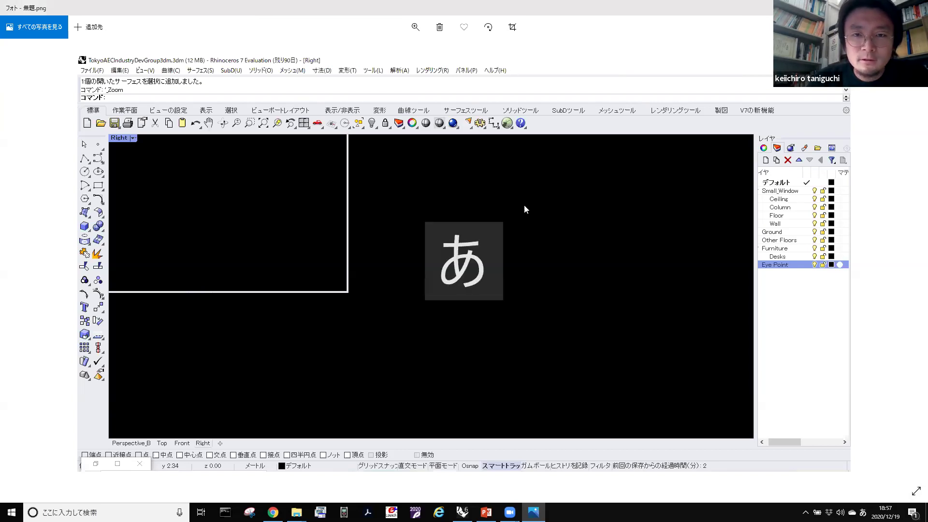
pyautogui.click(462, 512)
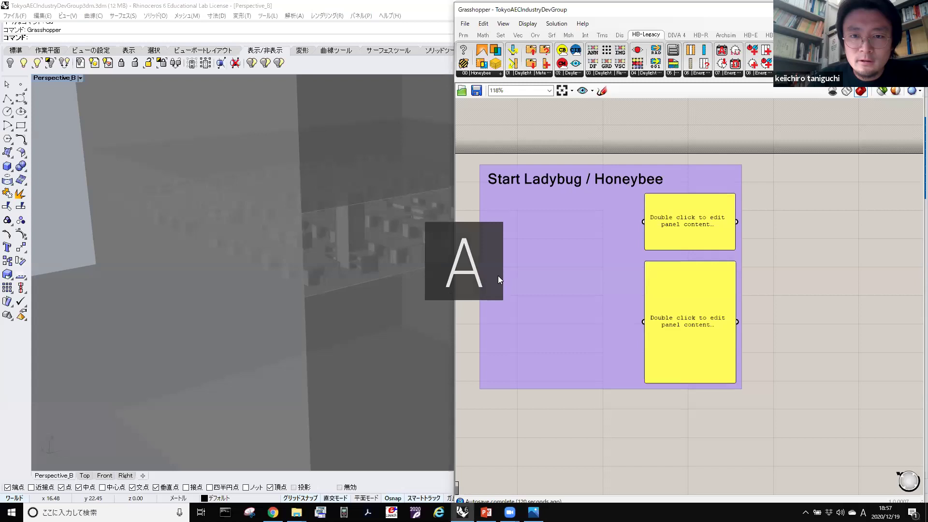
# Examine the Start Ladybug / Honeybee group and its surroundings, and turn the Rhino perspective to see the whole building from outside.
pyautogui.scroll(3, 579, 209)
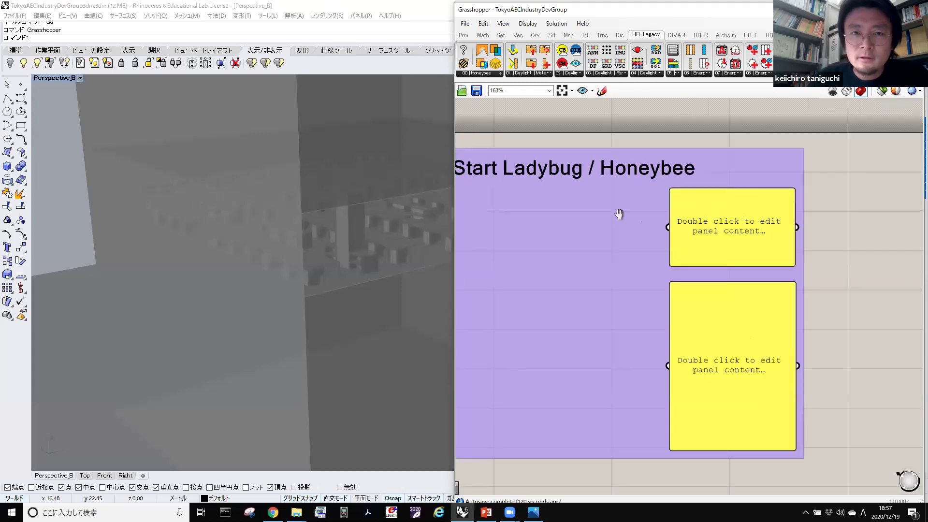
pyautogui.scroll(2, 703, 232)
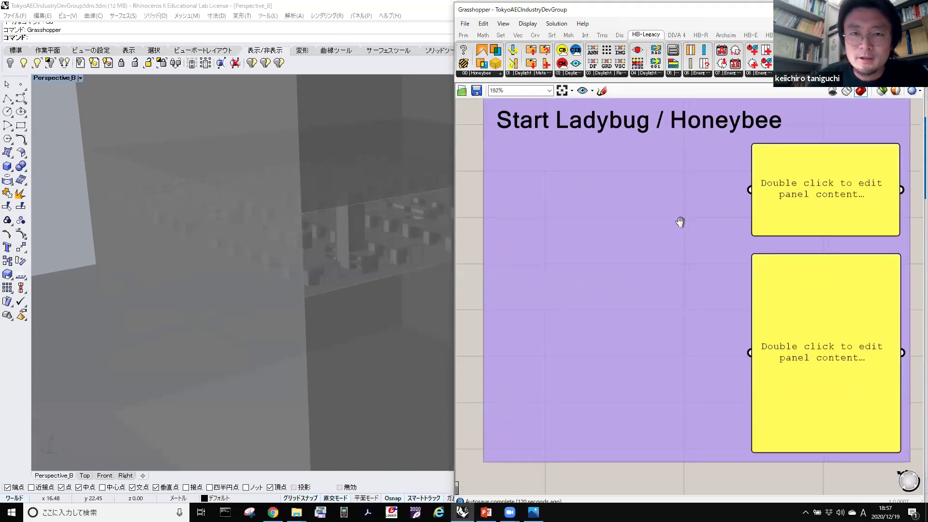
pyautogui.scroll(-10, 378, 248)
pyautogui.moveTo(359, 240); pyautogui.dragTo(237, 256, button='right')
pyautogui.moveTo(320, 275); pyautogui.dragTo(332, 238, button='right')
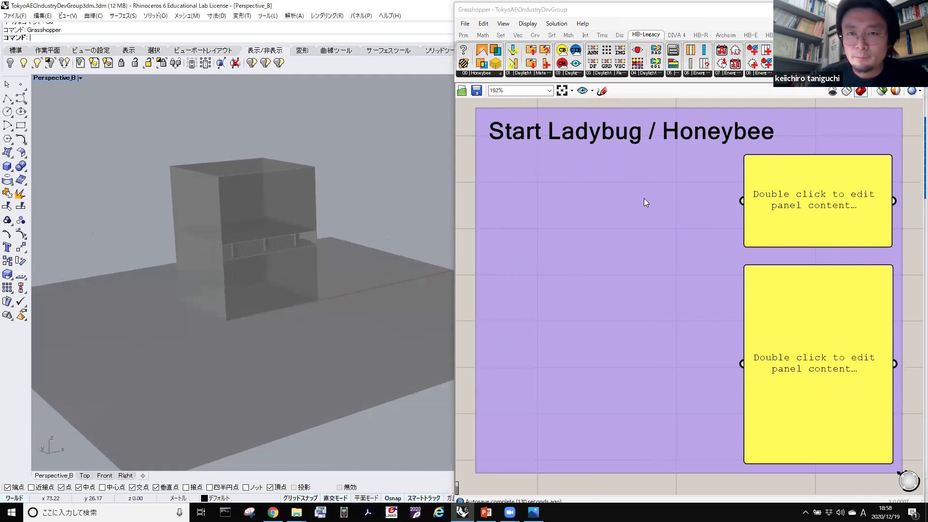
pyautogui.scroll(-6, 643, 203)
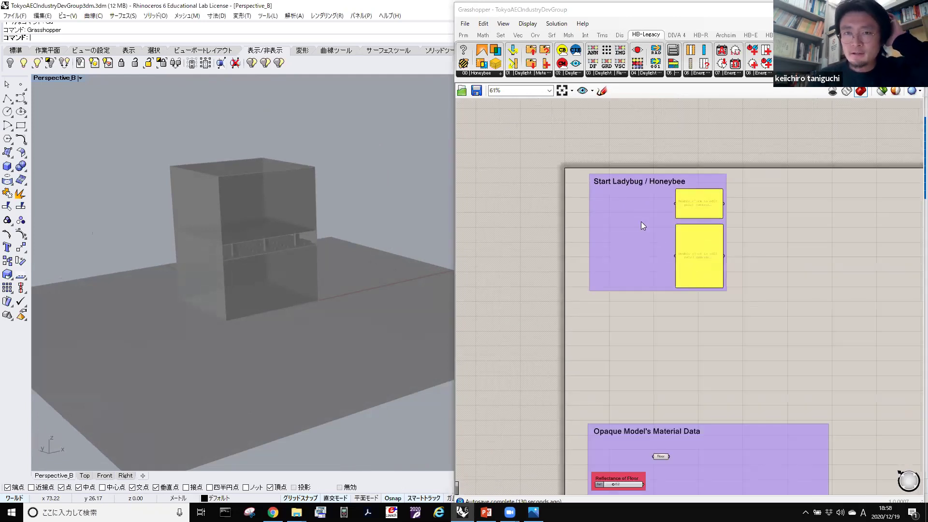
pyautogui.scroll(-4, 642, 226)
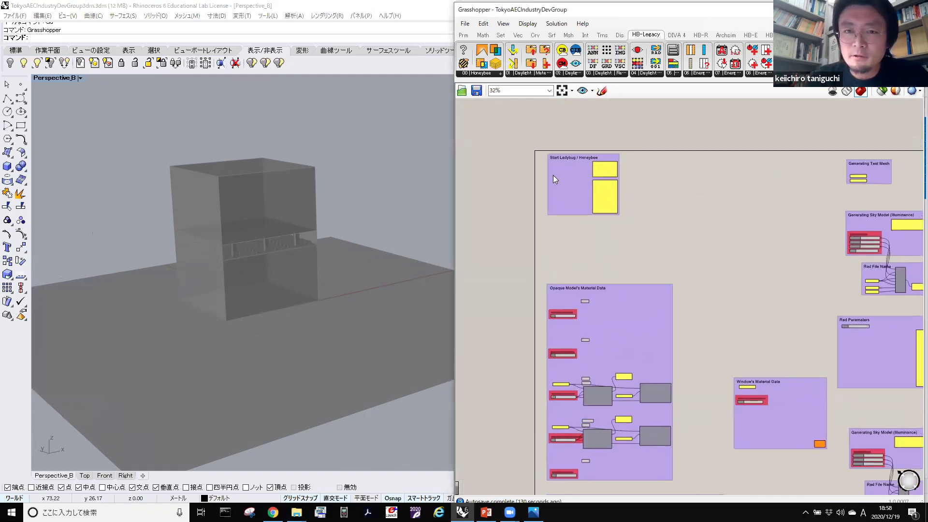
pyautogui.scroll(3, 553, 177)
pyautogui.scroll(4, 556, 167)
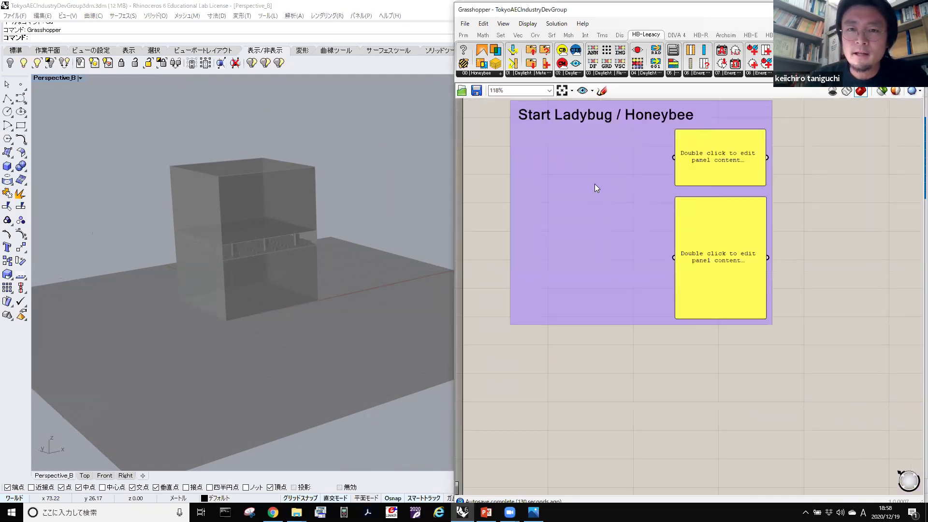
pyautogui.scroll(2, 585, 195)
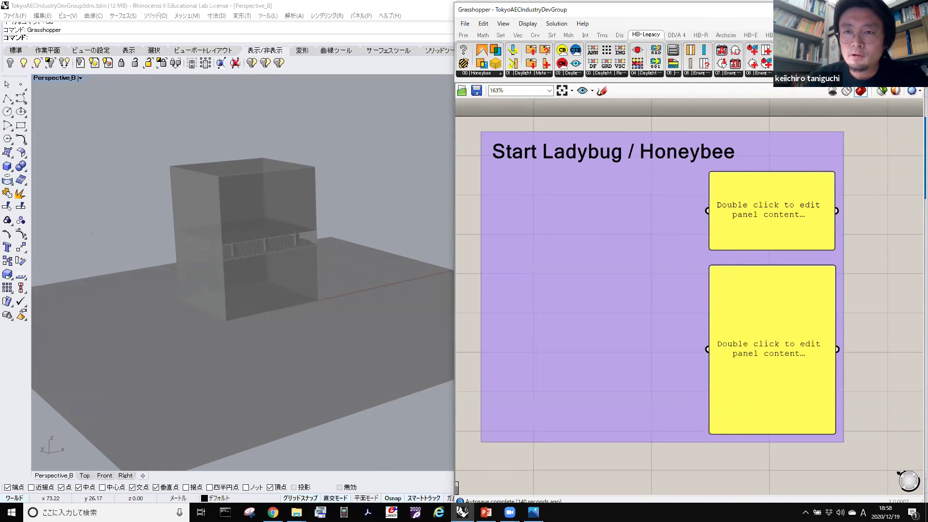
# Place the Ladybug_Ladybug component in the Start Ladybug / Honeybee group and connect its output to the upper empty panel.
pyautogui.click(805, 35)
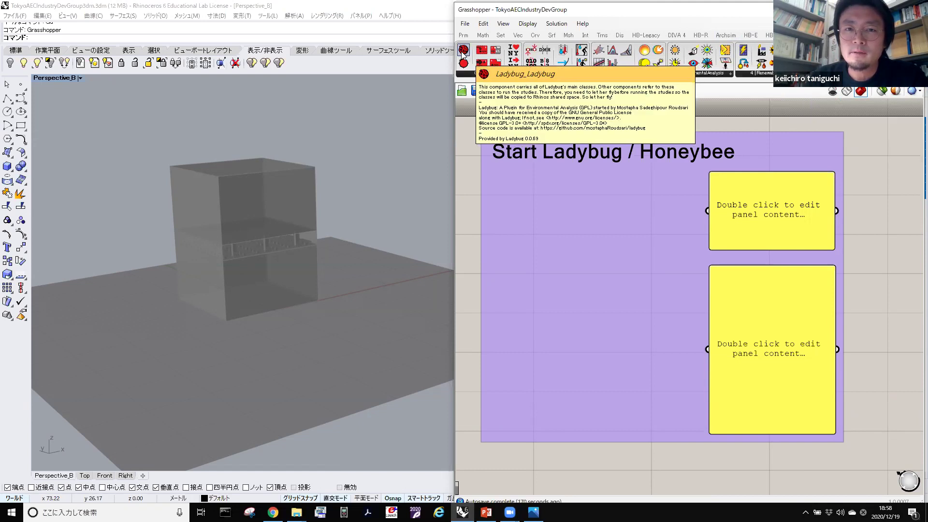
pyautogui.moveTo(463, 54)
pyautogui.mouseDown()
pyautogui.moveTo(527, 113)
pyautogui.moveTo(558, 176)
pyautogui.moveTo(596, 213)
pyautogui.moveTo(587, 226)
pyautogui.moveTo(587, 217)
pyautogui.mouseUp()
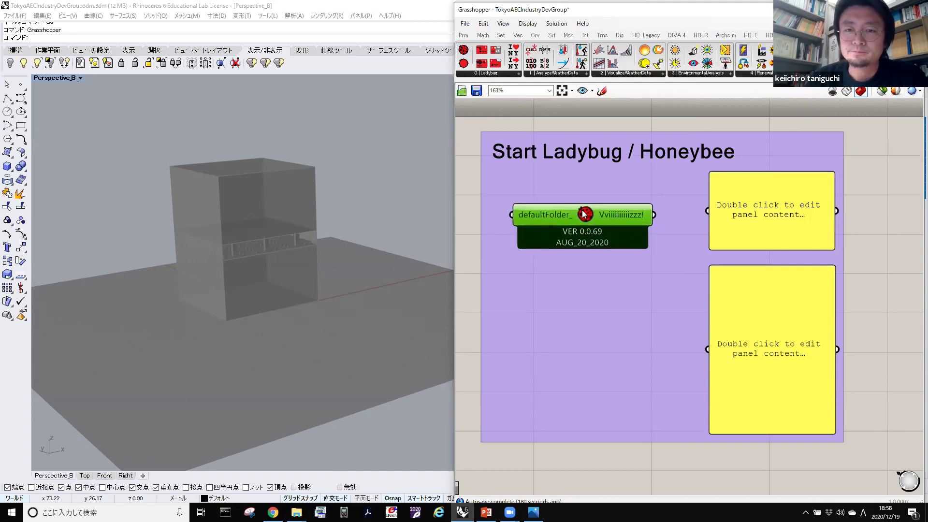
pyautogui.moveTo(613, 219); pyautogui.dragTo(600, 209)
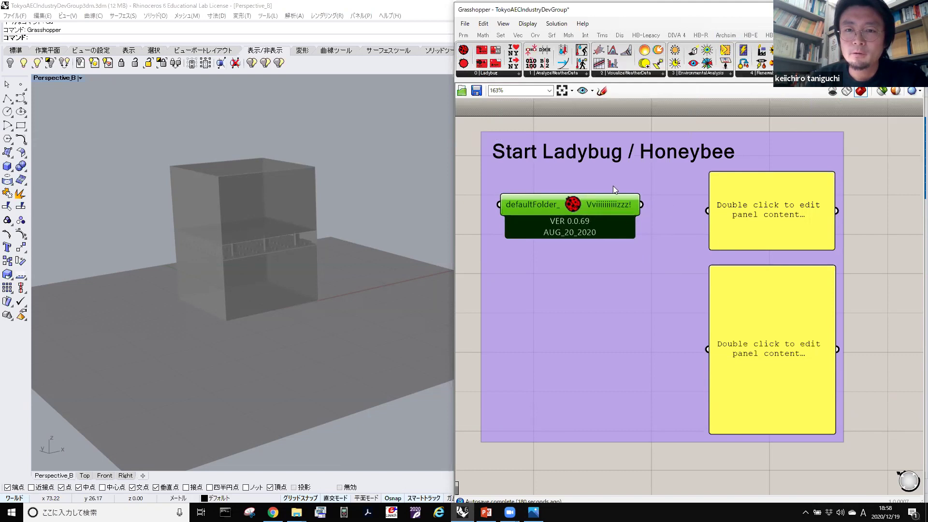
pyautogui.moveTo(646, 206); pyautogui.dragTo(707, 211)
pyautogui.moveTo(568, 207)
pyautogui.mouseDown()
pyautogui.moveTo(581, 213)
pyautogui.moveTo(574, 213)
pyautogui.mouseUp()
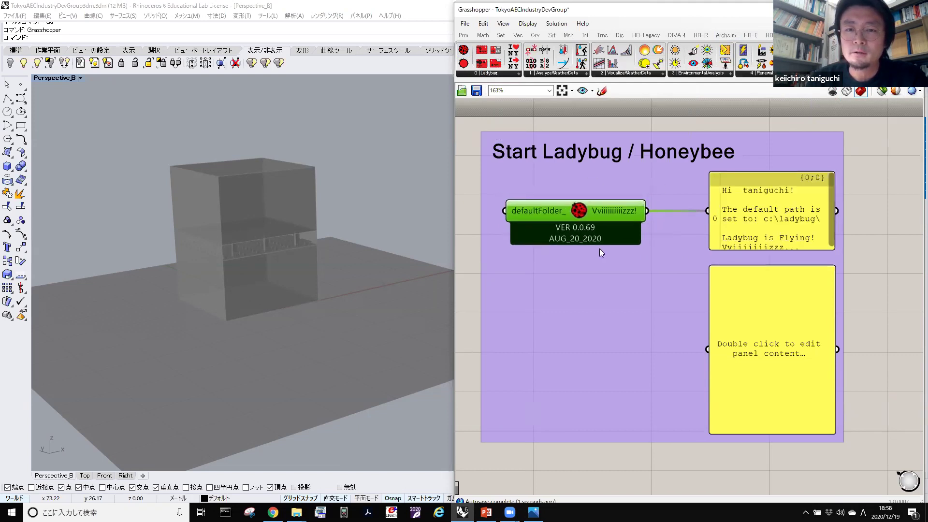
# Place the Honeybee_Honeybee component below the Ladybug one and connect its output to the lower empty panel.
pyautogui.click(641, 37)
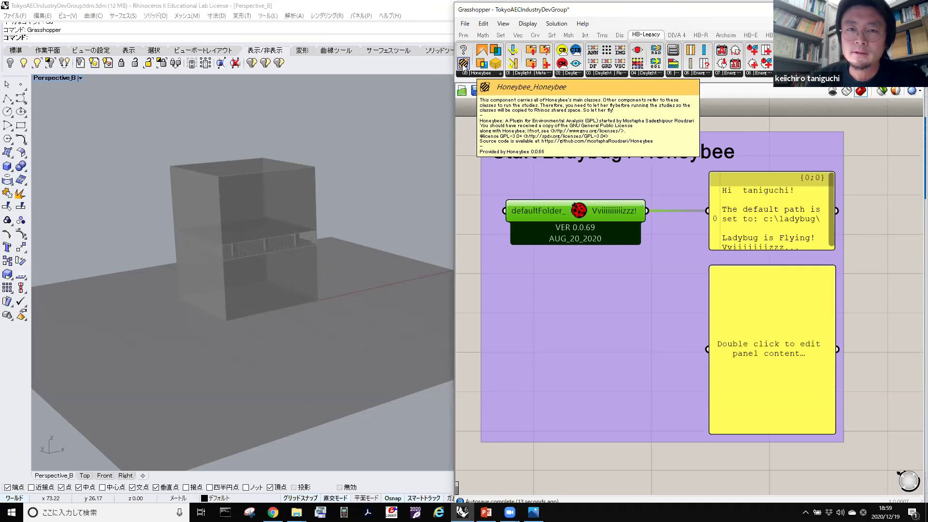
pyautogui.moveTo(464, 64); pyautogui.dragTo(610, 367)
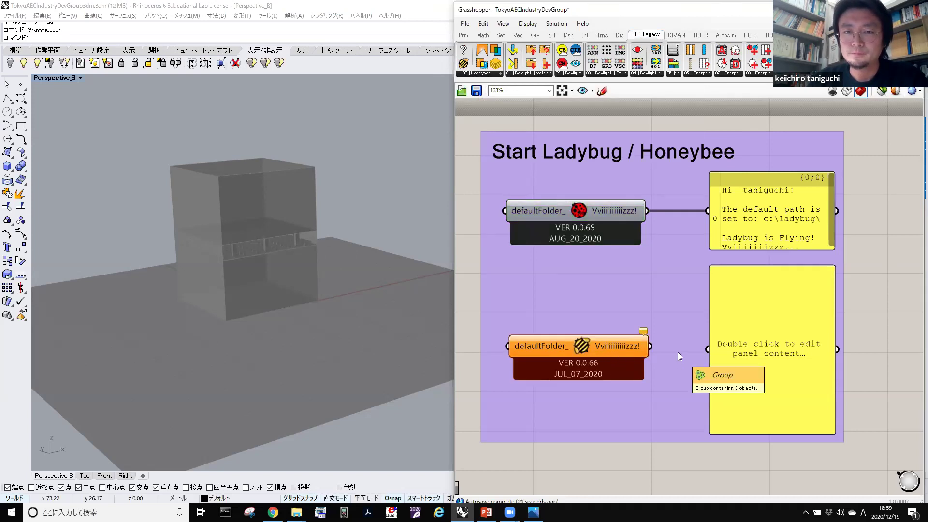
pyautogui.moveTo(659, 347); pyautogui.dragTo(721, 347)
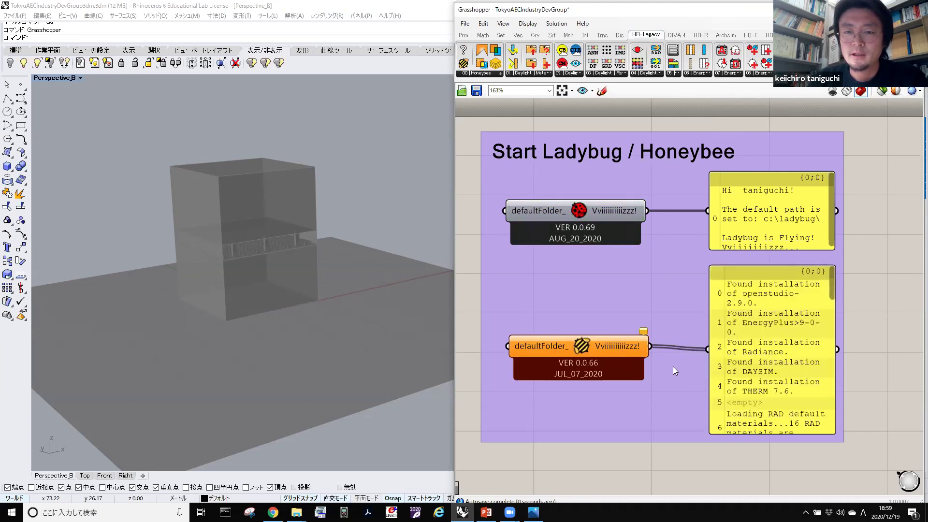
# Read the warning and the version label on the Honeybee component.
pyautogui.moveTo(647, 333)
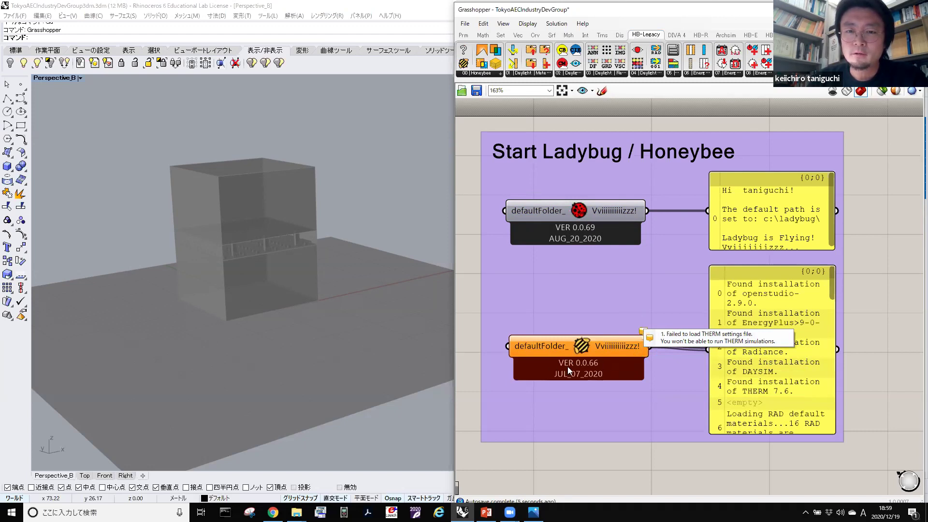
pyautogui.scroll(3, 604, 365)
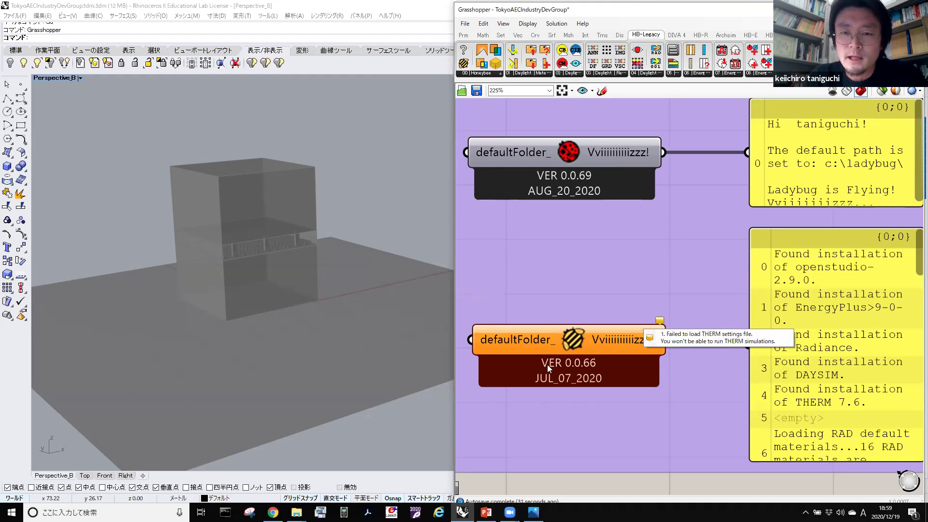
pyautogui.scroll(-4, 547, 365)
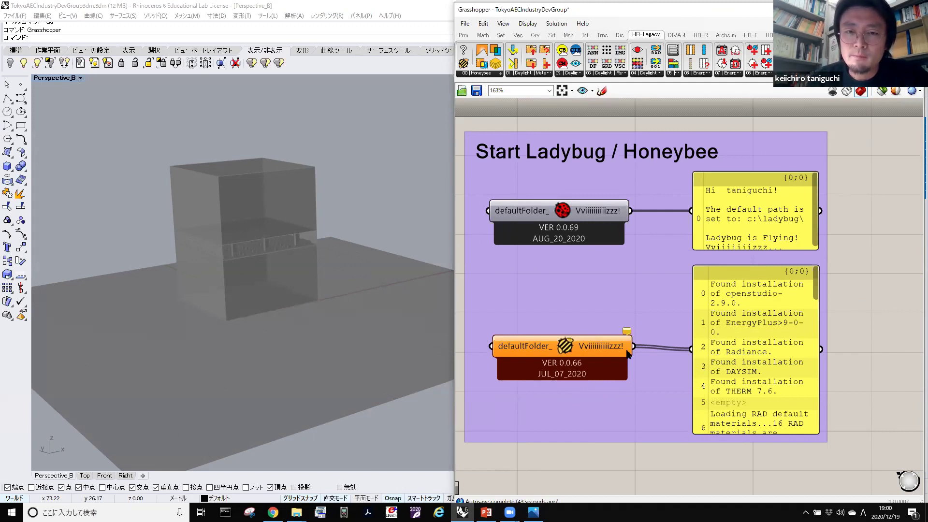
# Examine the Floor and Ceiling parameters and their reflectance sliders in the Opaque Model's Material Data group.
pyautogui.scroll(-1, 629, 354)
pyautogui.moveTo(622, 451); pyautogui.dragTo(622, 425, button='right')
pyautogui.moveTo(678, 426); pyautogui.dragTo(671, 342, button='right')
pyautogui.moveTo(714, 410); pyautogui.dragTo(709, 320, button='right')
pyautogui.scroll(-5, 709, 329)
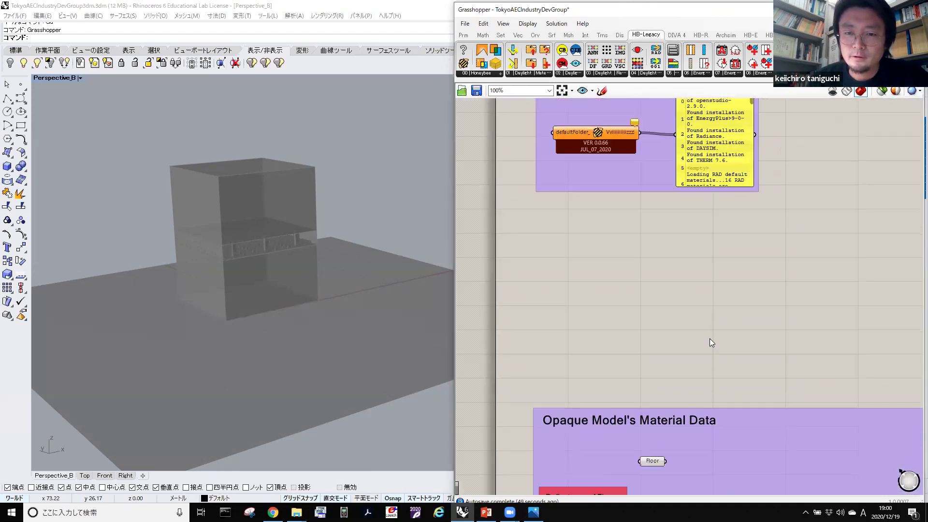
pyautogui.moveTo(685, 390); pyautogui.dragTo(654, 279, button='right')
pyautogui.moveTo(683, 236); pyautogui.dragTo(729, 307, button='right')
pyautogui.scroll(2, 628, 366)
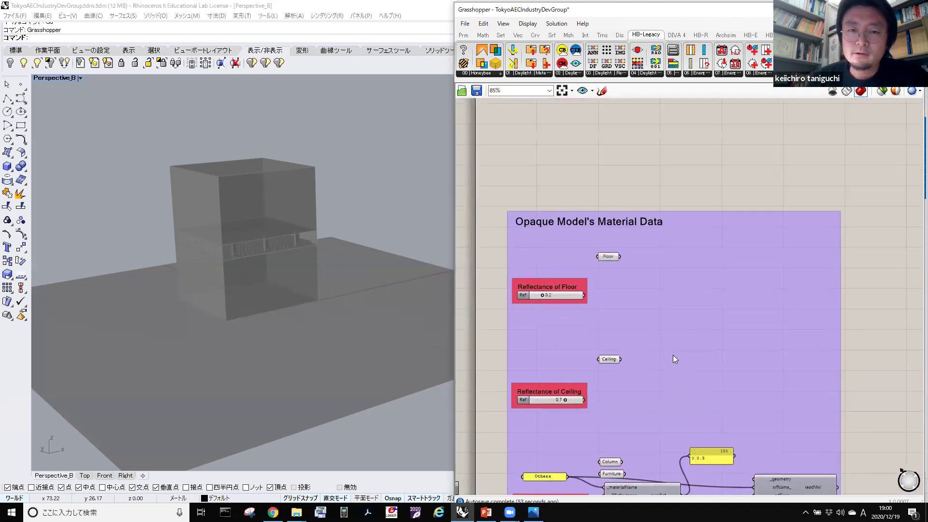
pyautogui.scroll(2, 672, 357)
pyautogui.moveTo(619, 350); pyautogui.dragTo(643, 341, button='right')
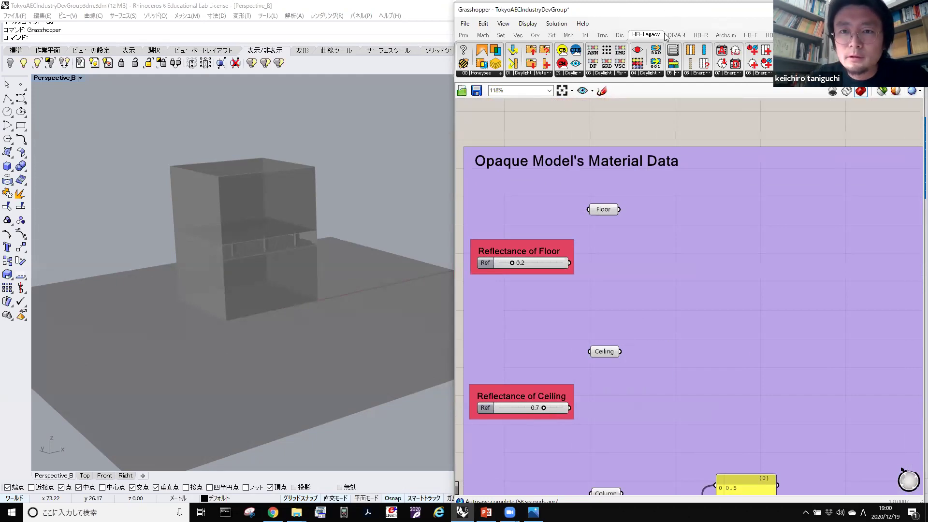
pyautogui.click(605, 140)
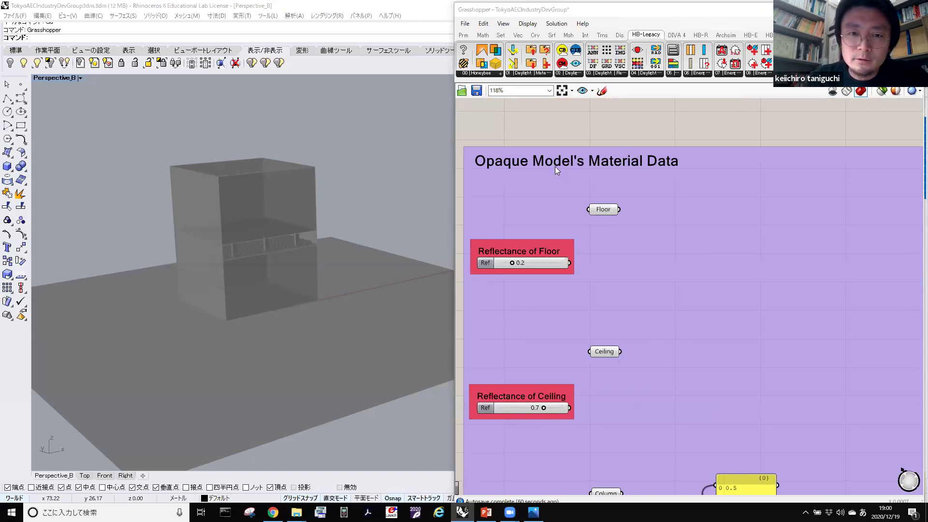
# Return to the Start Ladybug / Honeybee group on the canvas.
pyautogui.moveTo(584, 115); pyautogui.dragTo(601, 199, button='right')
pyautogui.moveTo(575, 141); pyautogui.dragTo(582, 243, button='right')
pyautogui.moveTo(582, 181); pyautogui.dragTo(594, 244, button='right')
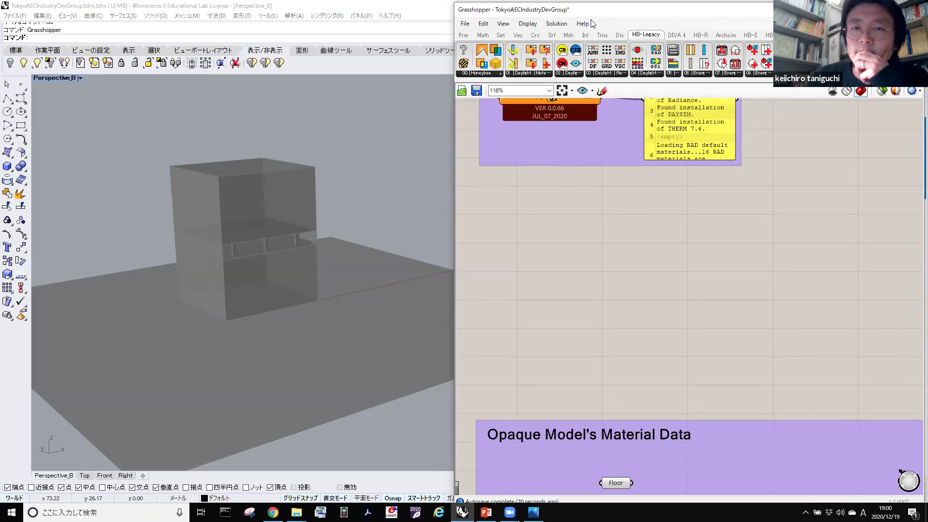
pyautogui.moveTo(587, 256); pyautogui.dragTo(594, 375, button='right')
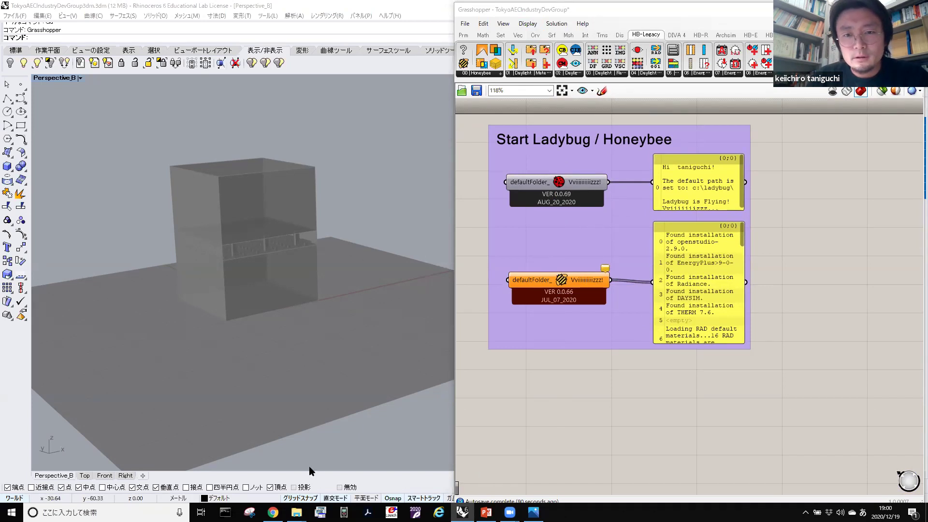
# Switch to Google Drive in Chrome and download the ladybug0069honeybee0066 folder from TokyoAECIndustryDevGroup.
pyautogui.moveTo(296, 511)
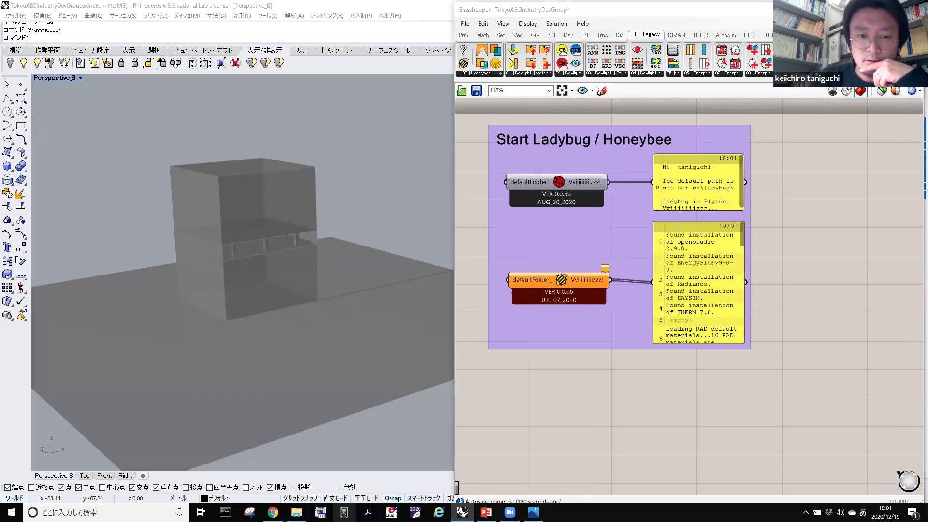
pyautogui.click(273, 512)
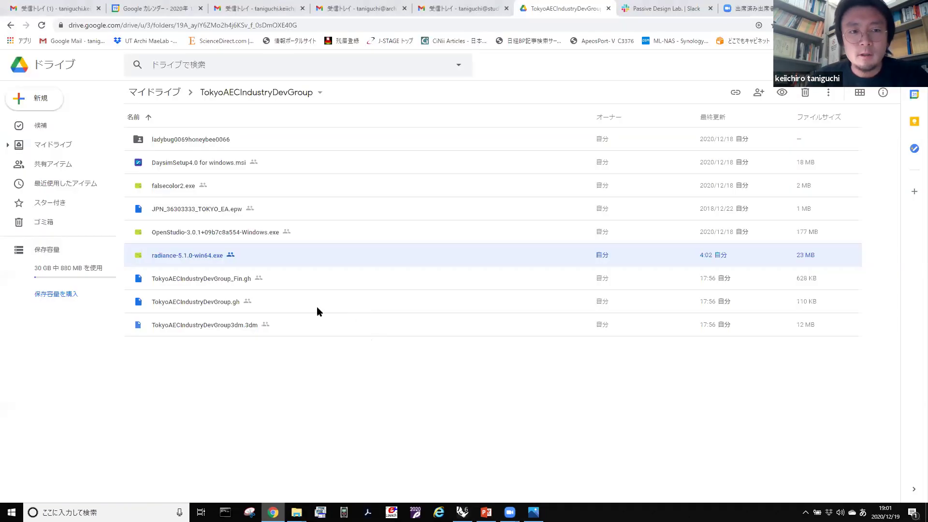
pyautogui.click(265, 140)
pyautogui.rightClick(265, 140)
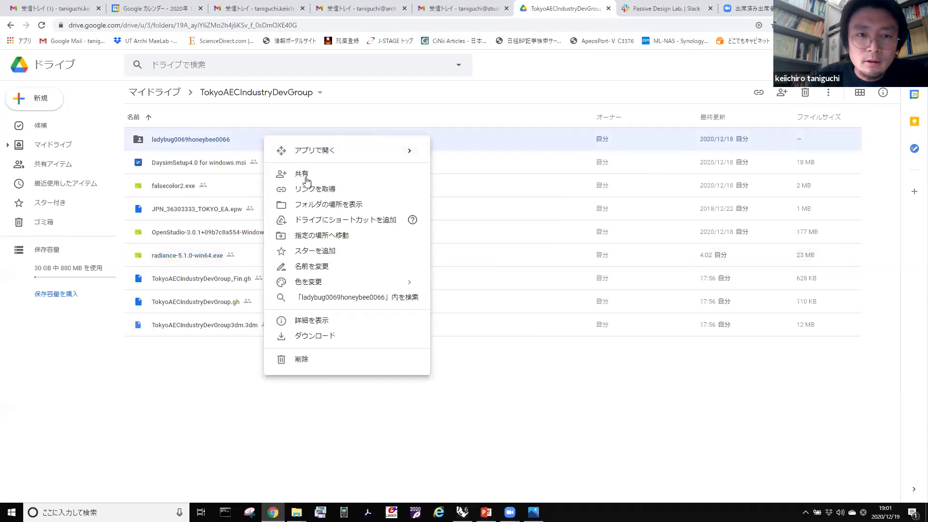
pyautogui.click(304, 337)
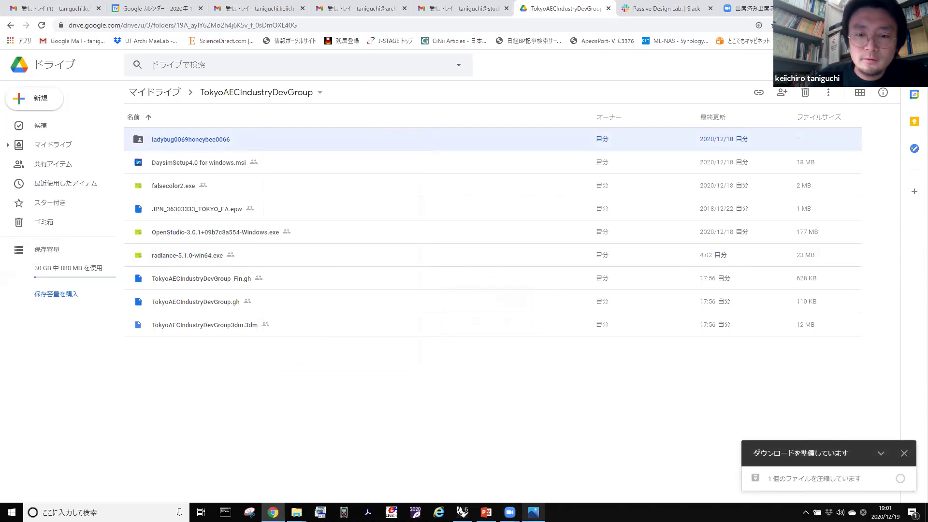
# Switch back to Rhino and Grasshopper and inspect the Honeybee component with its output panel up close.
pyautogui.moveTo(486, 512)
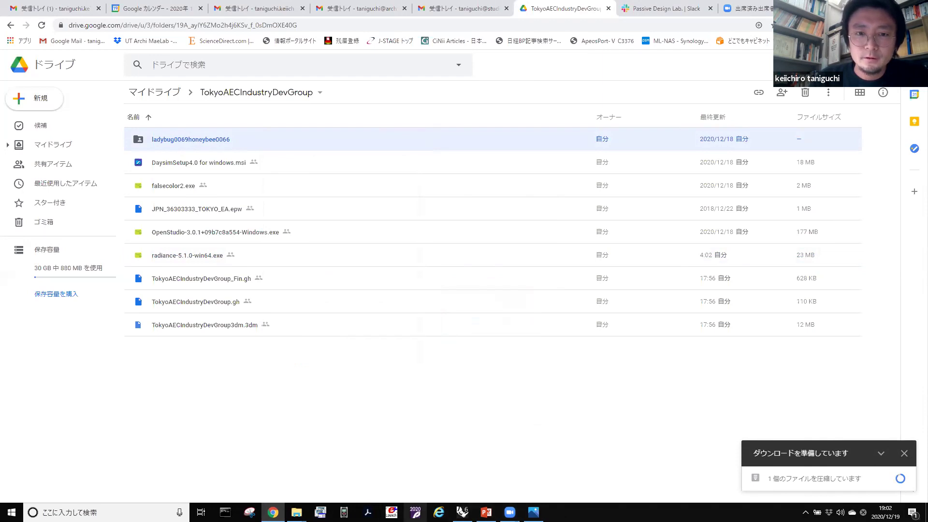
pyautogui.moveTo(273, 512)
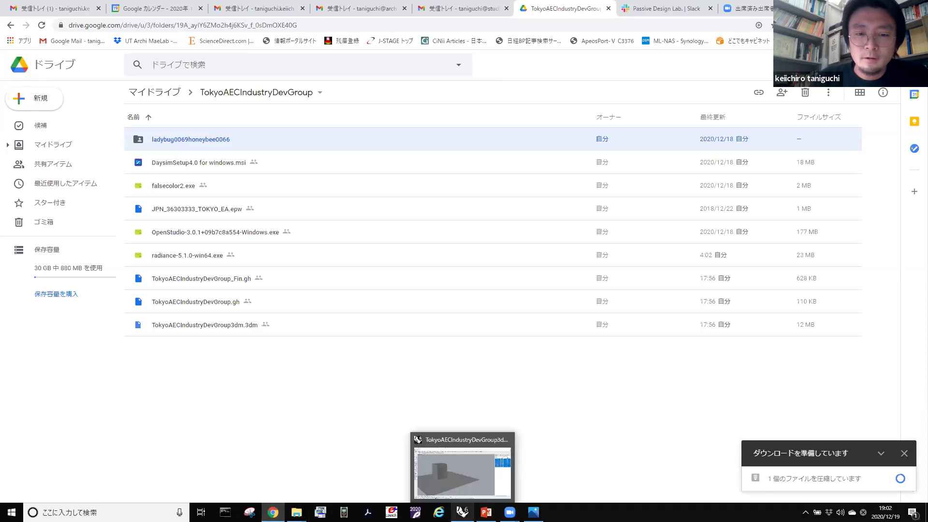
pyautogui.scroll(1, 513, 411)
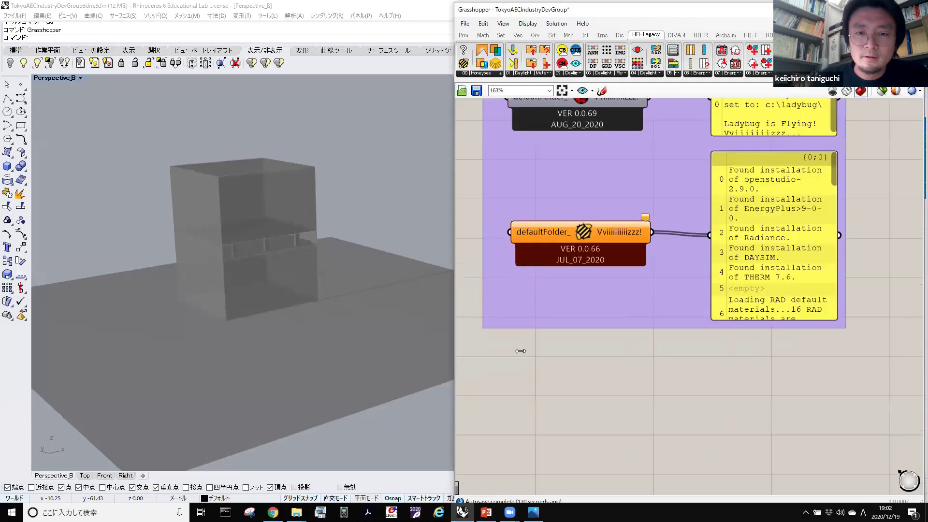
# Go from the Honeybee component to the Opaque Model's Material Data group and examine its Floor and Ceiling parameters and reflectance sliders.
pyautogui.press('Zenkaku_Hankaku')
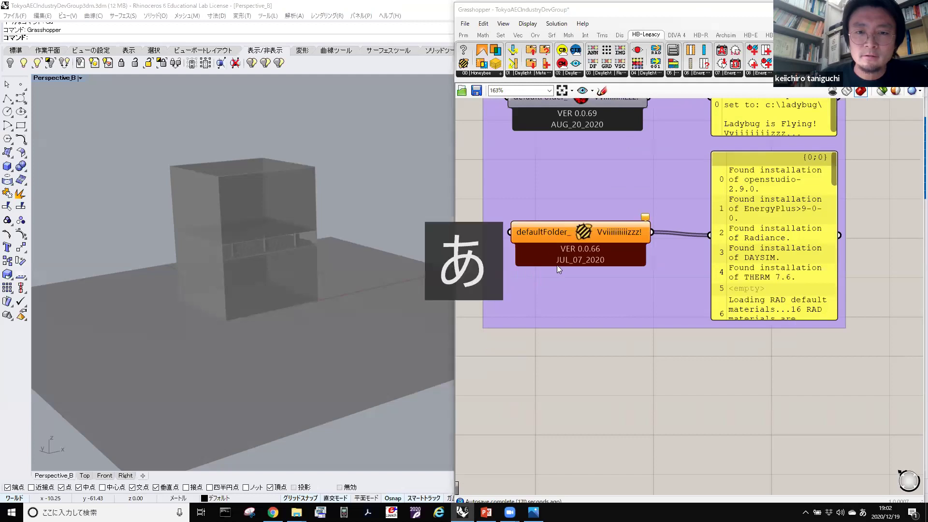
pyautogui.scroll(-3, 558, 265)
pyautogui.scroll(-3, 582, 355)
pyautogui.moveTo(591, 346); pyautogui.dragTo(590, 188, button='right')
pyautogui.scroll(2, 595, 338)
pyautogui.rightClick(618, 367)
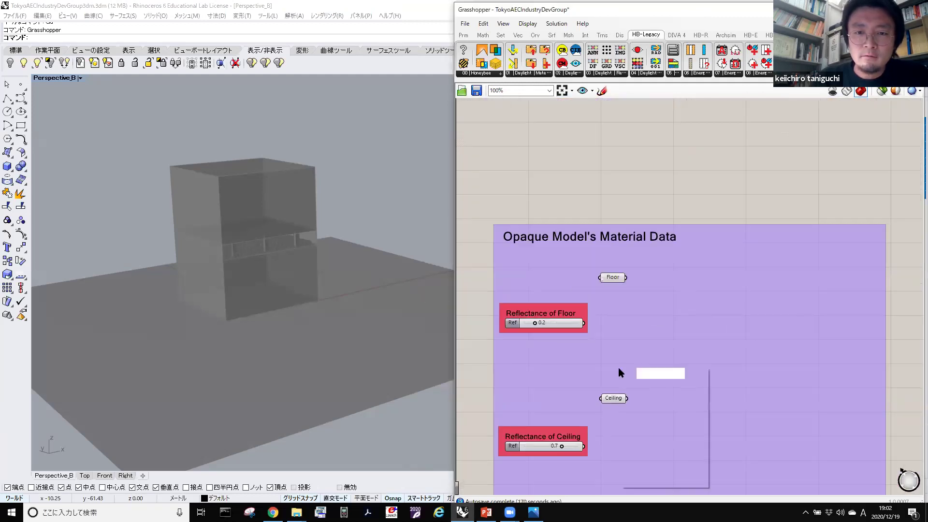
pyautogui.scroll(2, 559, 315)
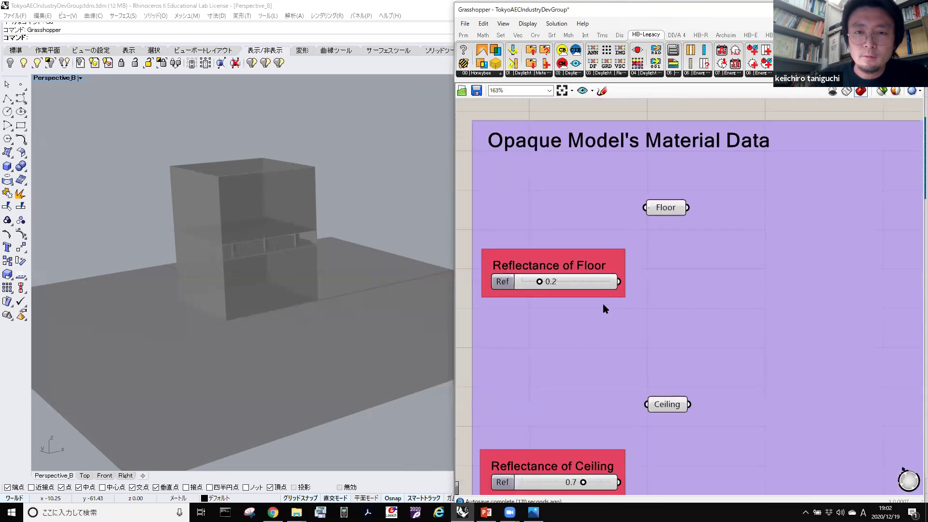
pyautogui.moveTo(647, 313); pyautogui.dragTo(642, 312, button='right')
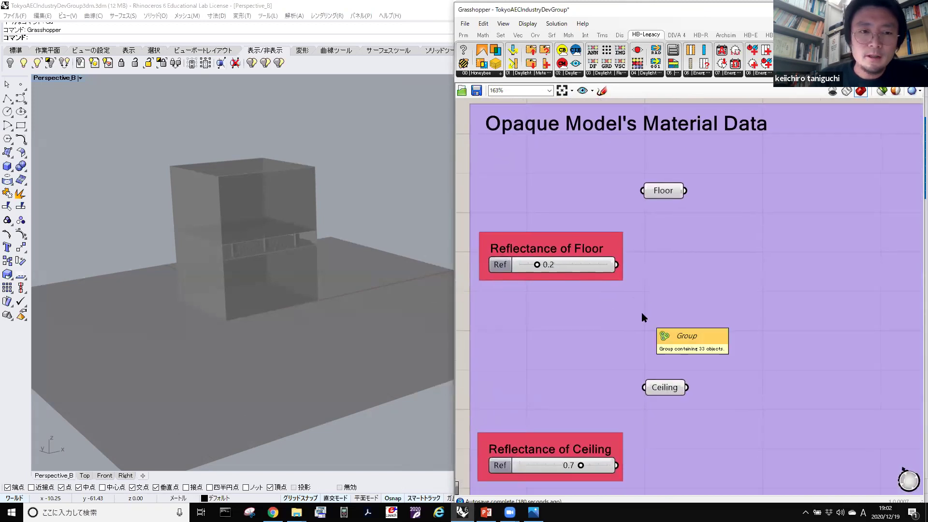
pyautogui.moveTo(710, 265); pyautogui.dragTo(684, 250, button='right')
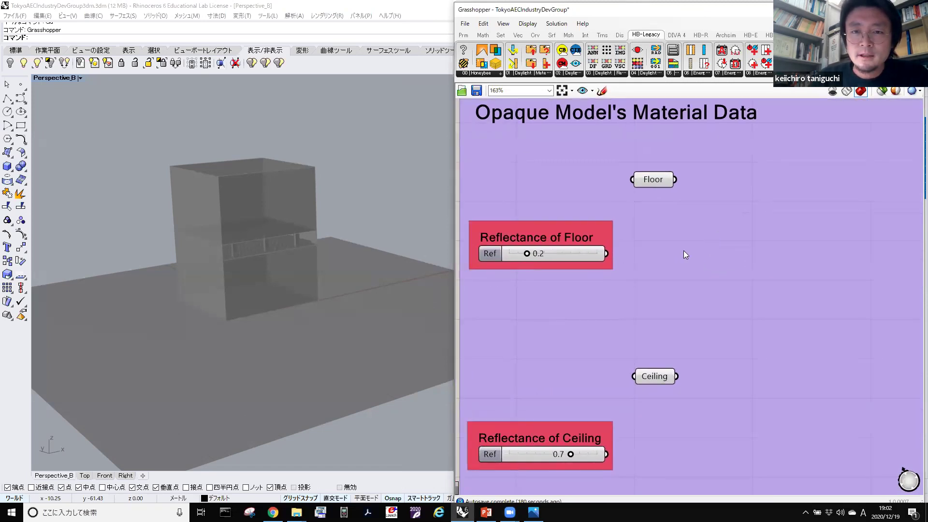
# Examine the prewired Others and Surroundings material components and the unconnected Wall parameter in the Opaque Model's Material Data group.
pyautogui.scroll(-2, 676, 260)
pyautogui.moveTo(674, 307); pyautogui.dragTo(646, 303, button='right')
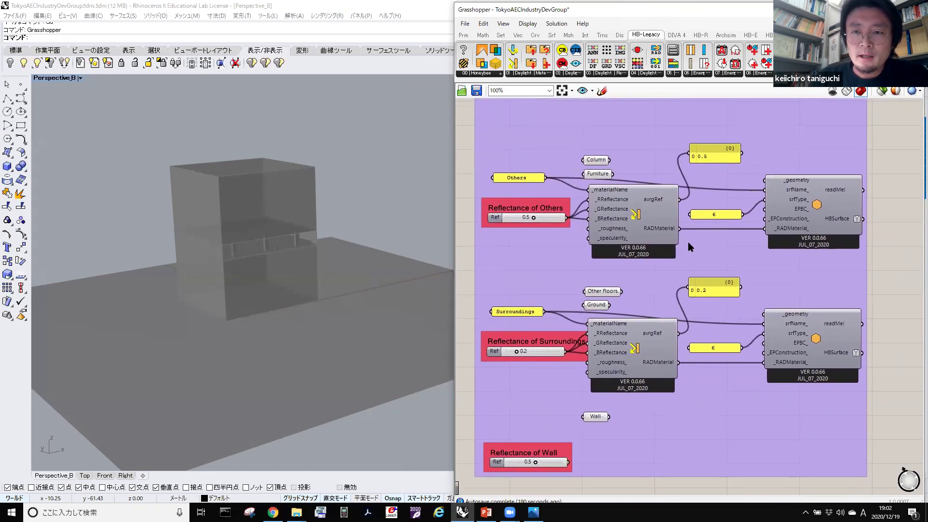
pyautogui.moveTo(617, 409); pyautogui.dragTo(625, 335, button='right')
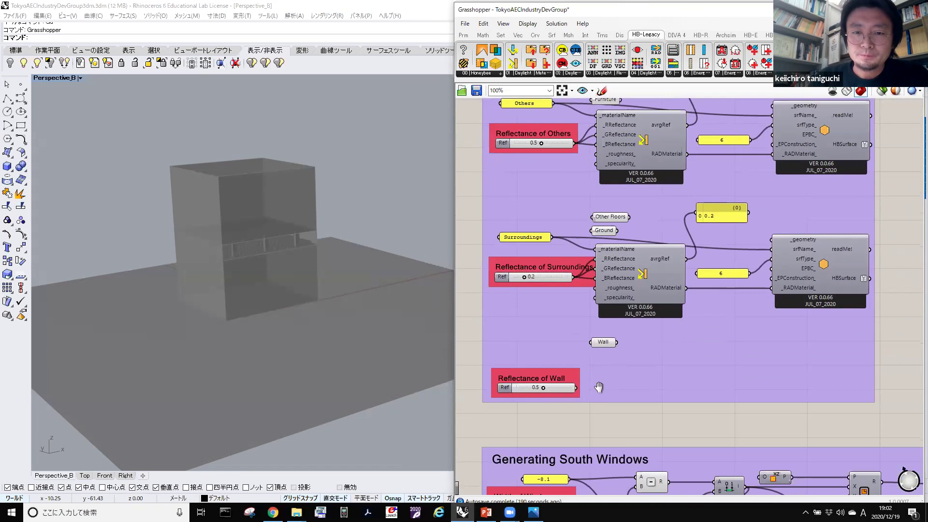
pyautogui.moveTo(624, 218); pyautogui.dragTo(619, 298, button='right')
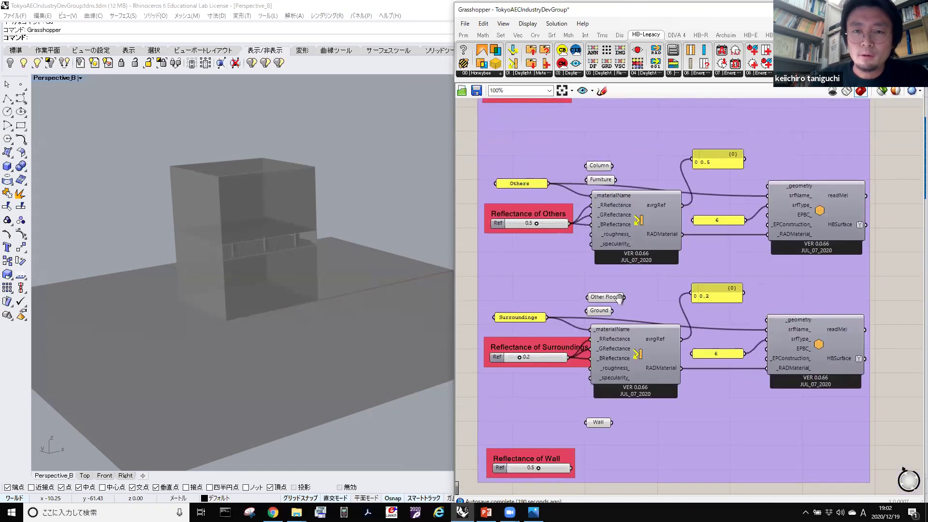
# Return to the top of the material group and select the Floor parameter to locate its geometry in the Rhino model.
pyautogui.scroll(5, 619, 297)
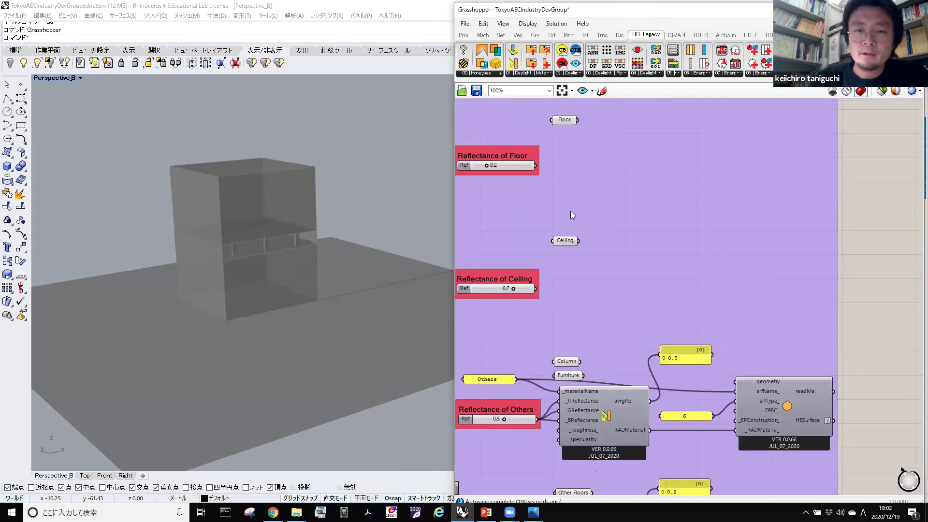
pyautogui.scroll(1, 570, 215)
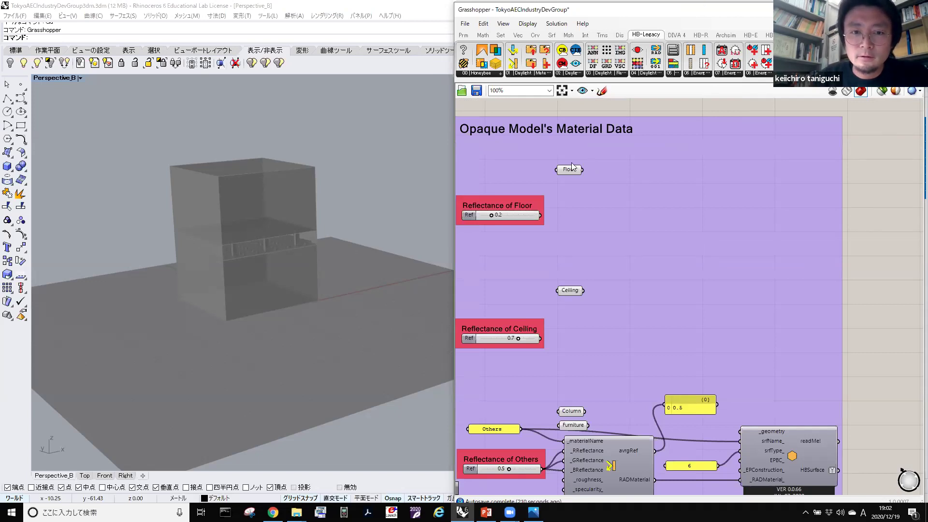
pyautogui.press('Zenkaku_Hankaku')
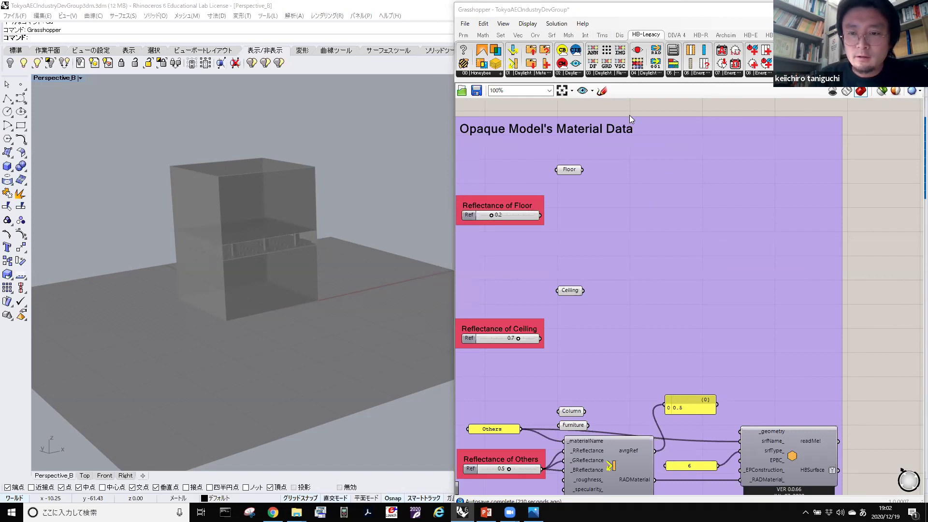
pyautogui.moveTo(767, 294); pyautogui.dragTo(750, 192, button='right')
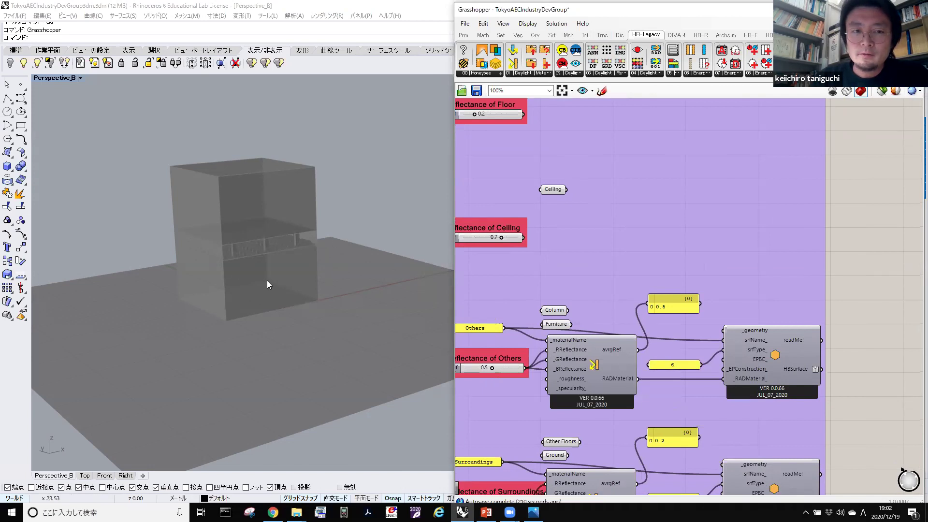
pyautogui.moveTo(549, 185); pyautogui.dragTo(569, 256, button='right')
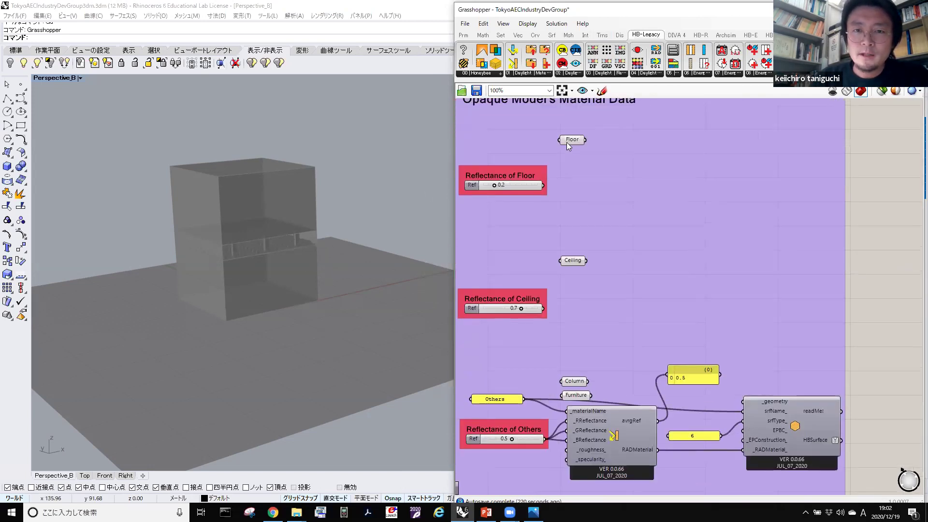
pyautogui.click(566, 141)
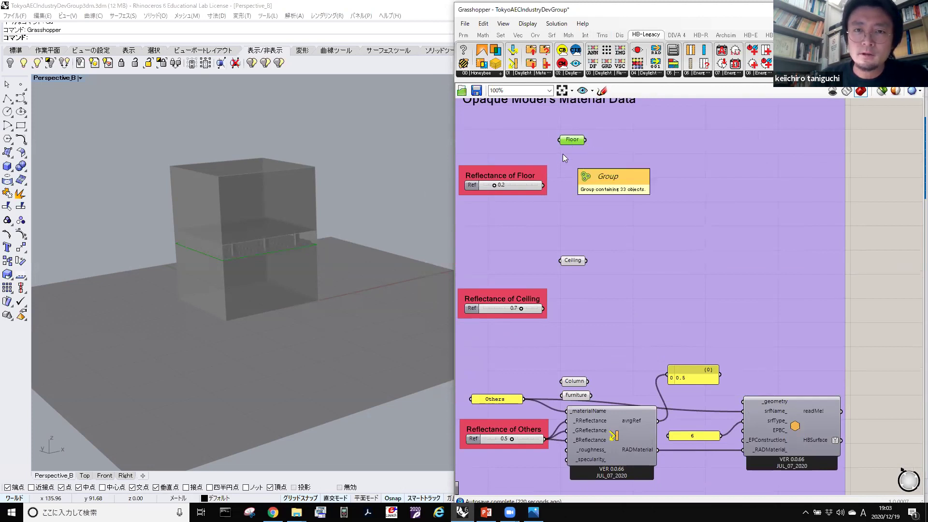
# Switch to Chrome, confirm leaving the Google Drive page, and switch back to Rhino and Grasshopper.
pyautogui.hotkey('alt', 'Tab')
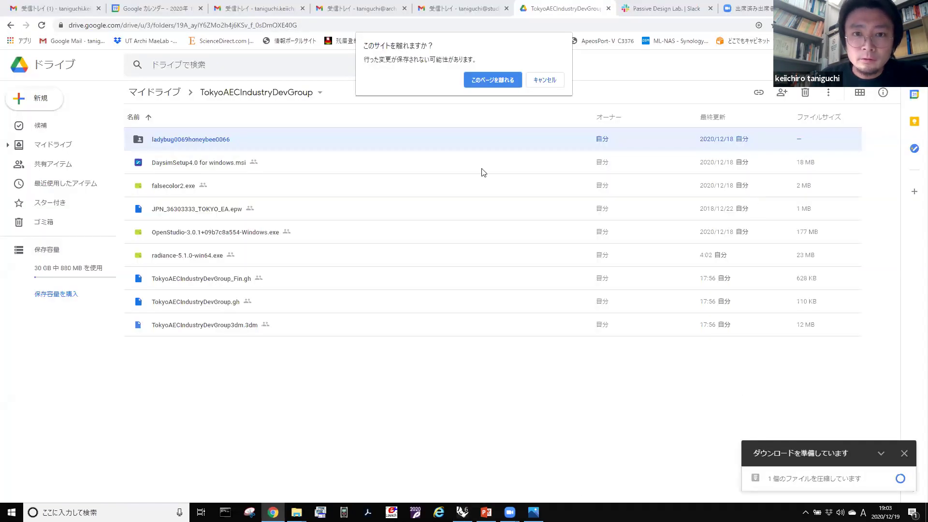
pyautogui.click(490, 81)
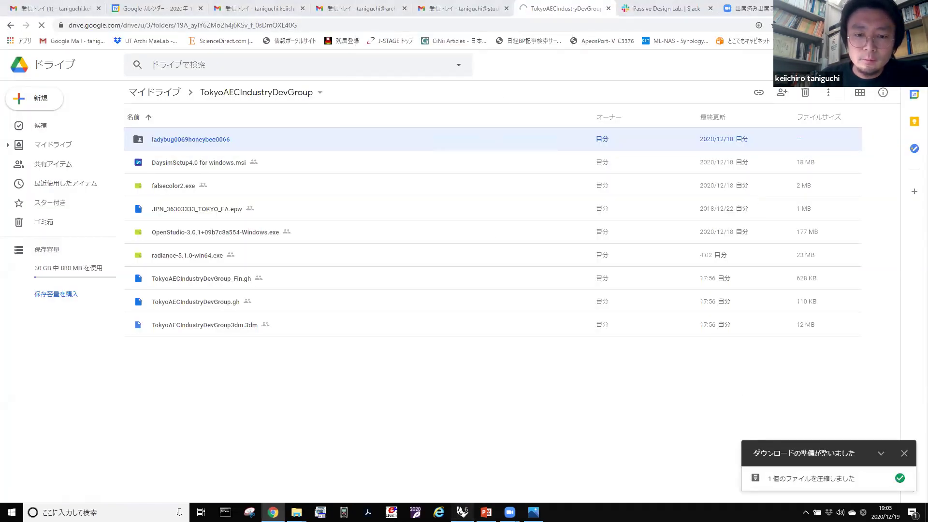
pyautogui.click(463, 512)
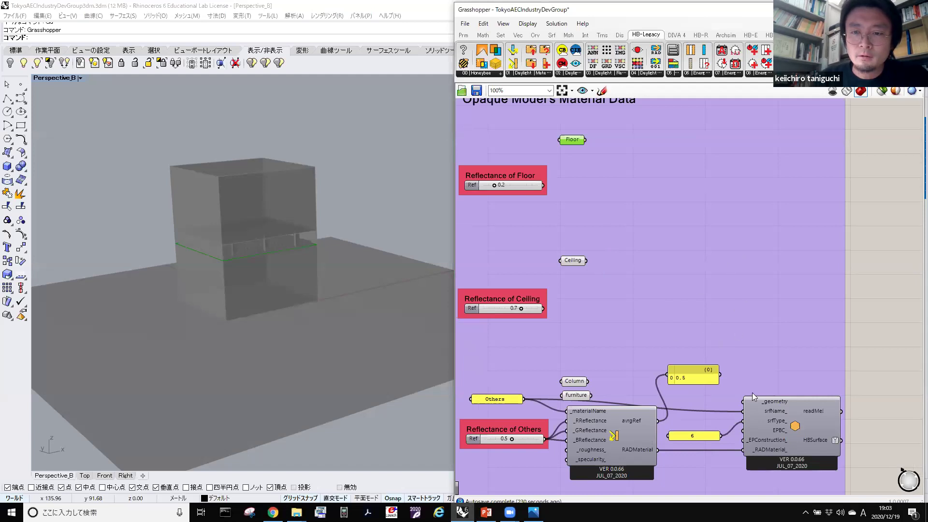
# Inspect the createHBSrfs component used for Others and place a new Honeybee_createHBSrfs component to the right of the Floor parameter.
pyautogui.click(789, 437)
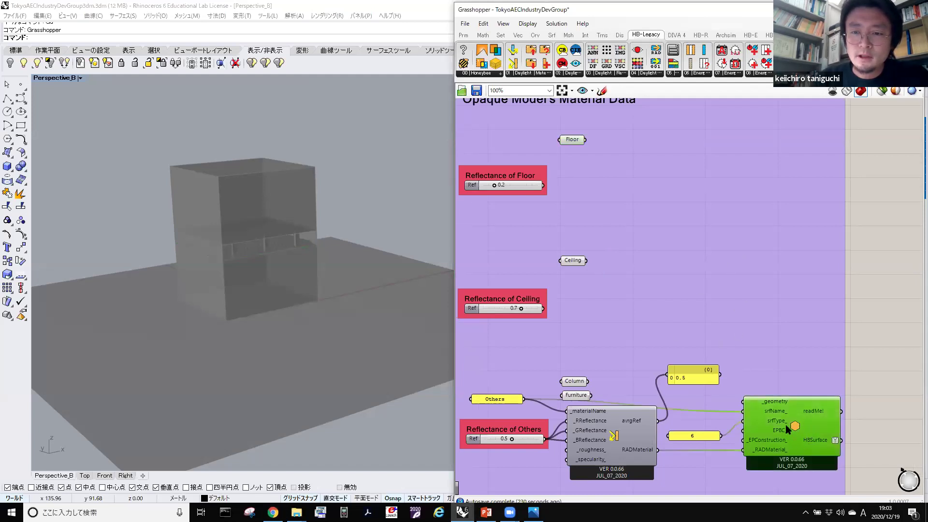
pyautogui.moveTo(794, 426)
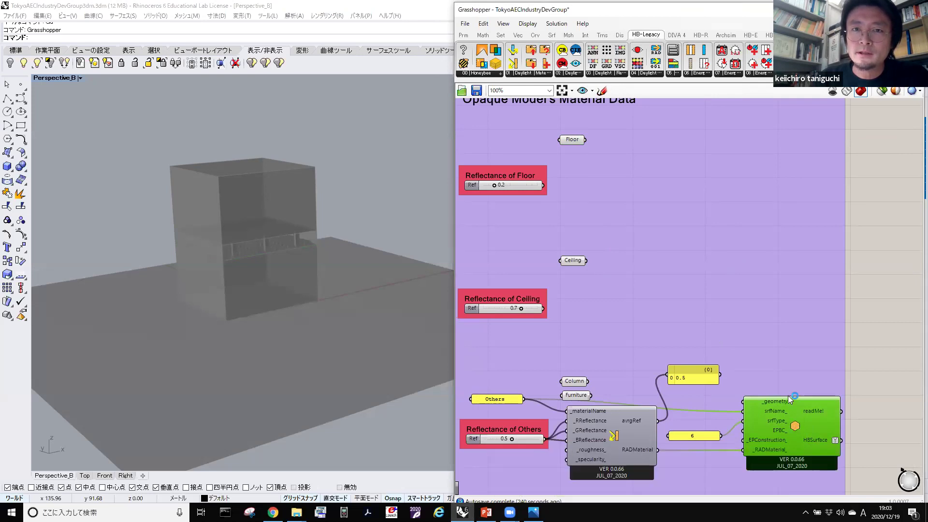
pyautogui.click(488, 74)
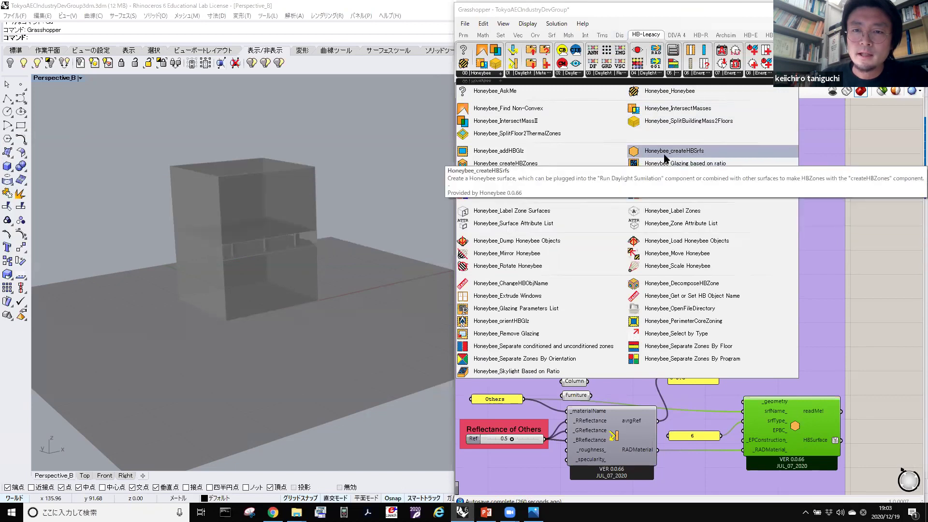
pyautogui.click(690, 154)
pyautogui.click(756, 197)
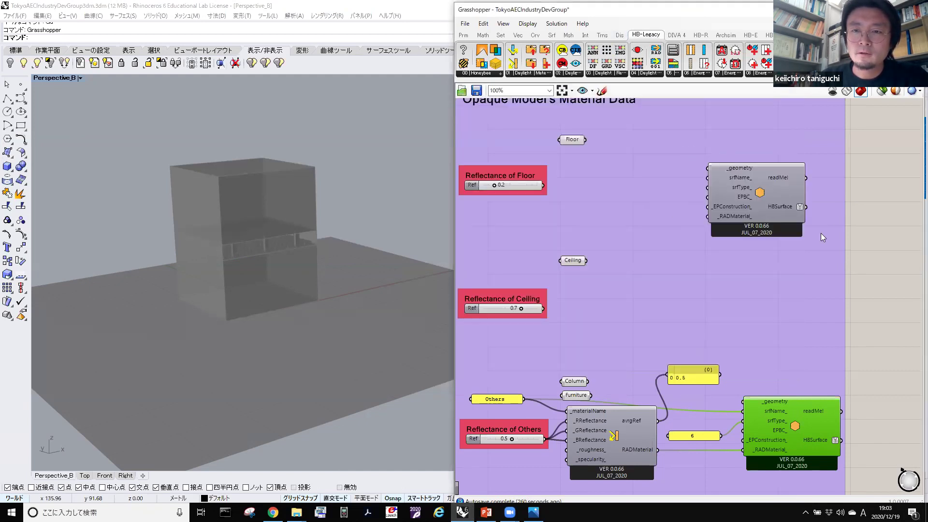
pyautogui.click(759, 191)
pyautogui.moveTo(722, 242); pyautogui.dragTo(731, 219, button='right')
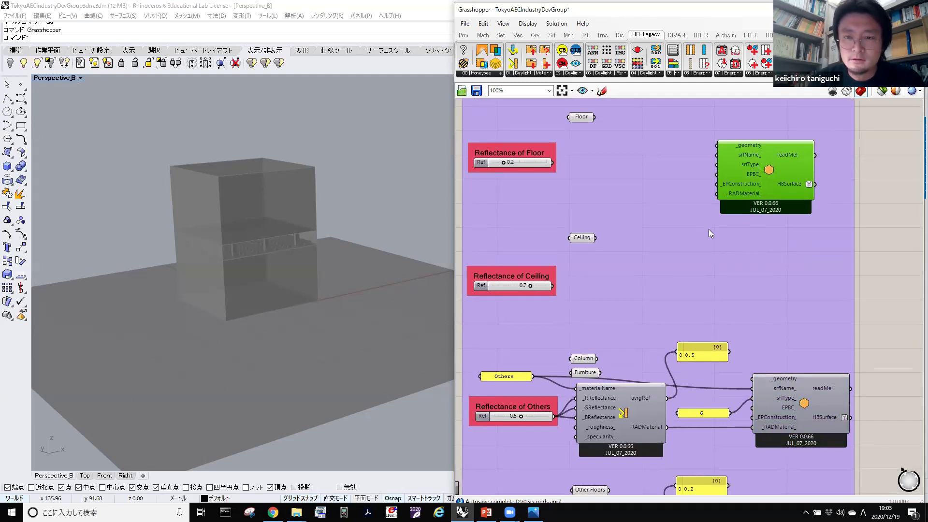
# Duplicate the new createHBSrfs component to sit beside the Ceiling parameter.
pyautogui.moveTo(694, 331); pyautogui.dragTo(703, 128, button='right')
pyautogui.moveTo(742, 177); pyautogui.dragTo(761, 243, button='right')
pyautogui.moveTo(752, 193); pyautogui.dragTo(760, 267, button='right')
pyautogui.hotkey('ctrl', 'v')
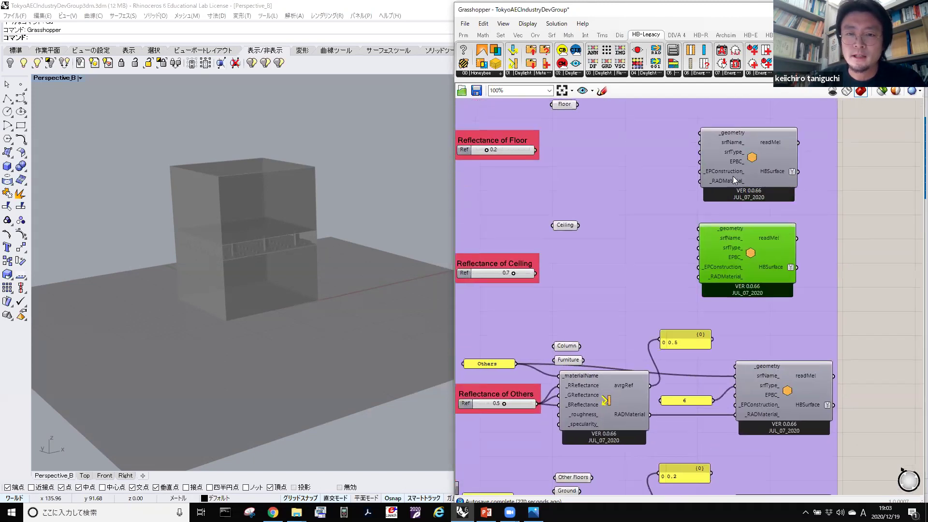
pyautogui.moveTo(768, 300); pyautogui.dragTo(767, 277, button='right')
pyautogui.moveTo(745, 263); pyautogui.dragTo(755, 415)
pyautogui.press('alt')
pyautogui.moveTo(766, 275); pyautogui.dragTo(760, 252, button='right')
pyautogui.moveTo(773, 357); pyautogui.dragTo(760, 296, button='right')
pyautogui.moveTo(740, 336); pyautogui.dragTo(749, 247, button='right')
pyautogui.moveTo(748, 247); pyautogui.dragTo(752, 375)
pyautogui.moveTo(723, 333); pyautogui.dragTo(730, 363, button='right')
pyautogui.moveTo(729, 289); pyautogui.dragTo(733, 381, button='right')
pyautogui.moveTo(721, 259); pyautogui.dragTo(723, 285, button='right')
pyautogui.moveTo(722, 239); pyautogui.dragTo(724, 285, button='right')
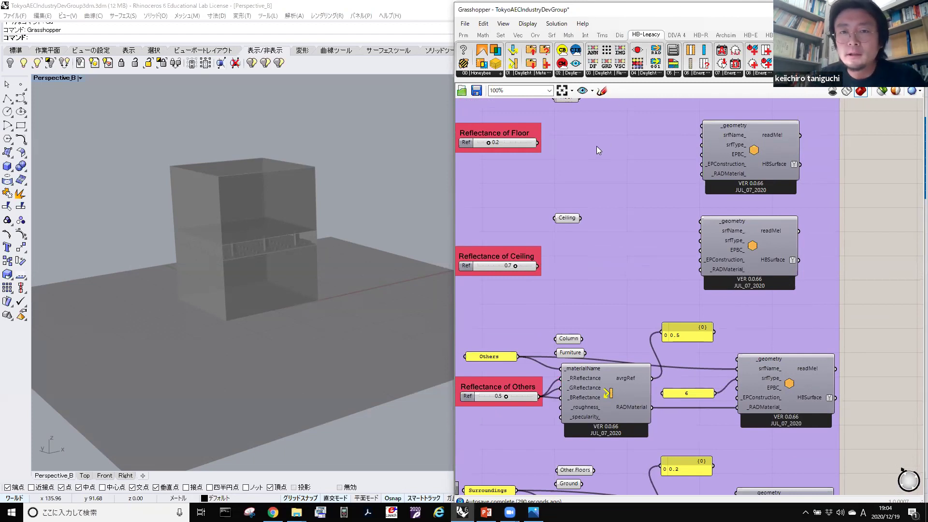
# Connect the Floor parameter to the _geometry input of the createHBSrfs component beside it.
pyautogui.moveTo(596, 146); pyautogui.dragTo(587, 193, button='right')
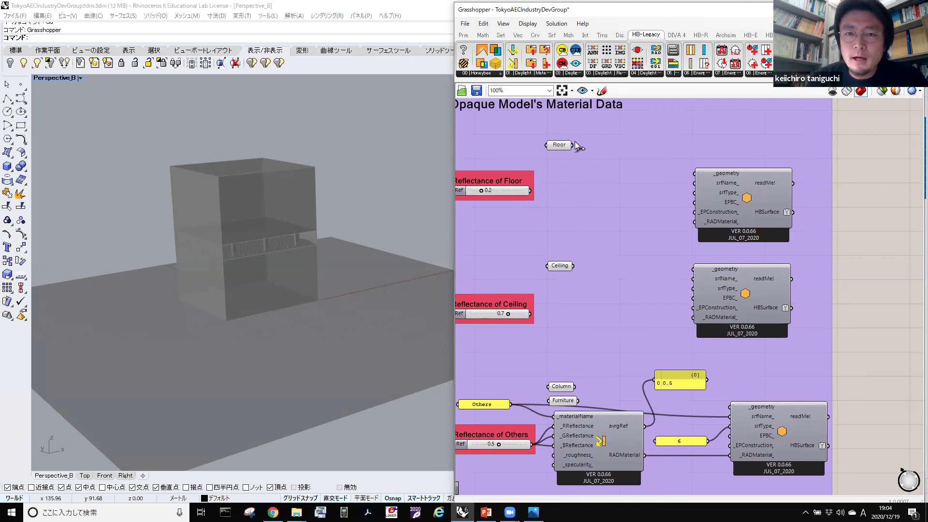
pyautogui.scroll(3, 573, 146)
pyautogui.click(551, 148)
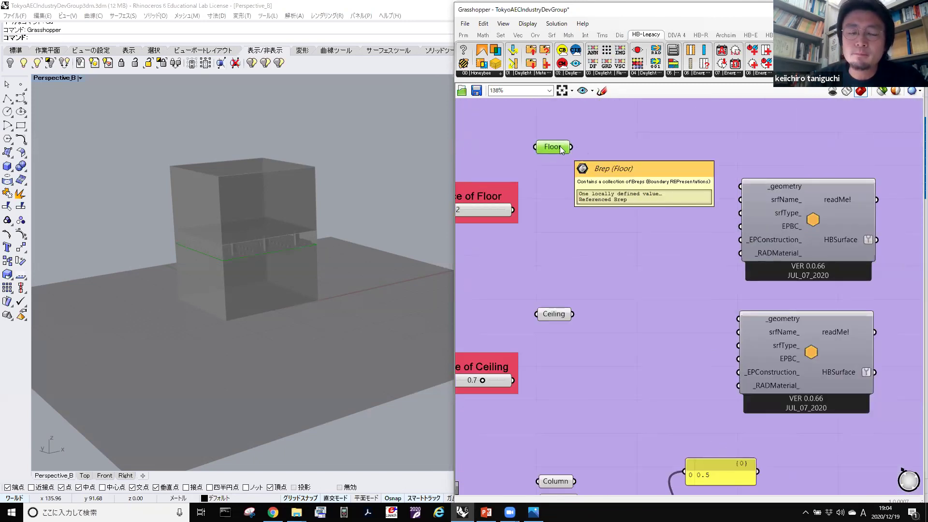
pyautogui.moveTo(573, 147); pyautogui.dragTo(740, 188)
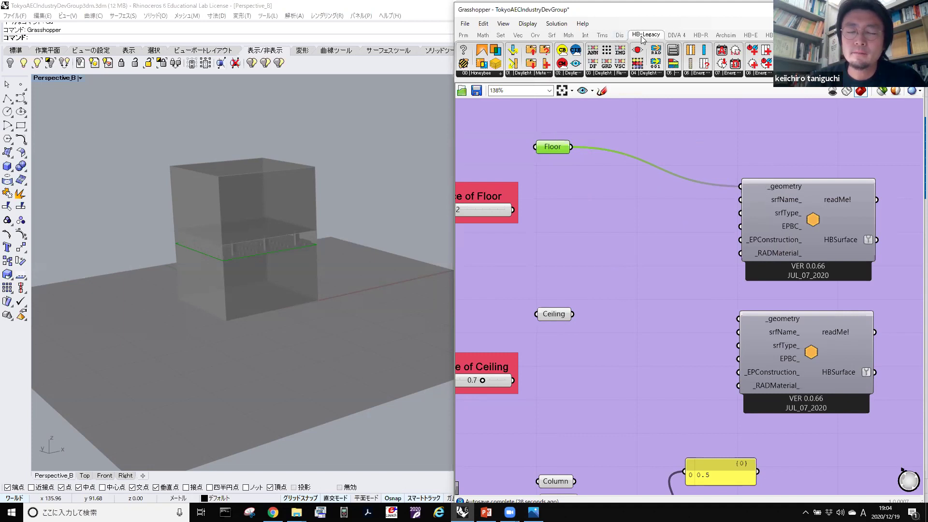
# Add a Honeybee_Radiance Opaque Material component and position it just below the Floor parameter, between the reflectance slider and createHBSrfs.
pyautogui.click(522, 75)
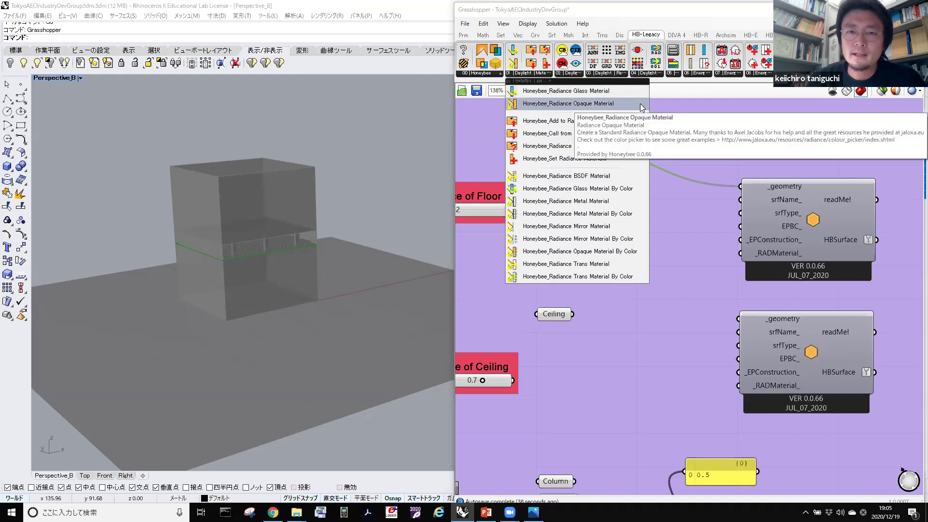
pyautogui.click(608, 103)
pyautogui.click(628, 248)
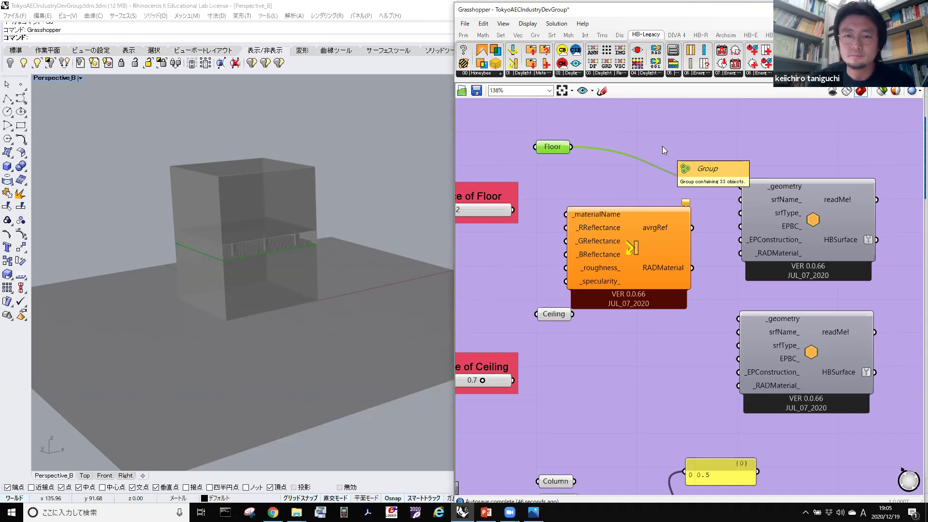
pyautogui.moveTo(585, 281); pyautogui.dragTo(659, 334, button='right')
pyautogui.moveTo(697, 303); pyautogui.dragTo(685, 272)
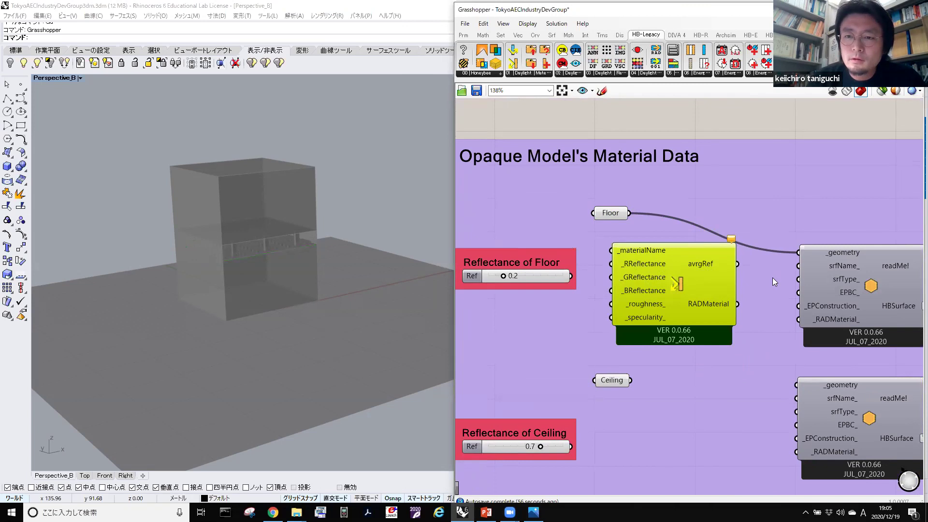
# Connect the Reflectance of Floor slider to the _RReflectance, _GReflectance and _BReflectance inputs of the Radiance Opaque Material component.
pyautogui.moveTo(773, 278); pyautogui.dragTo(773, 249, button='right')
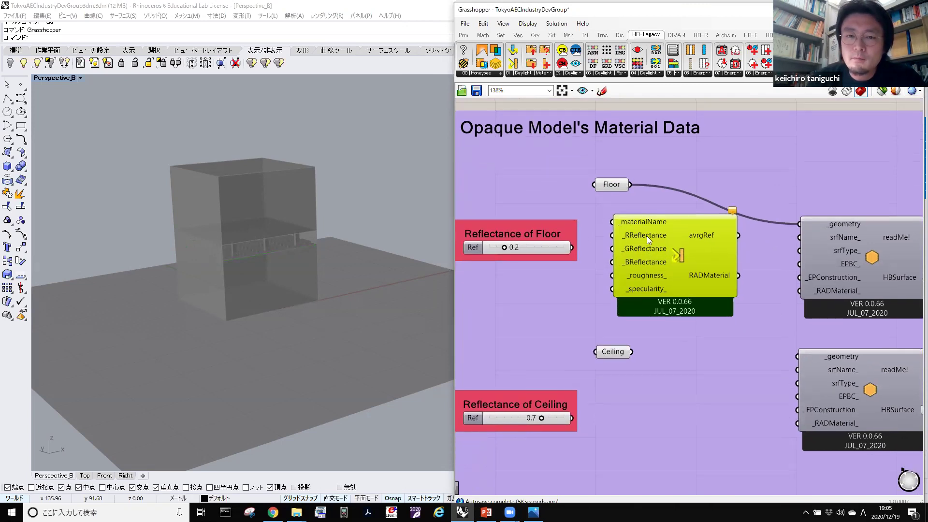
pyautogui.moveTo(657, 244); pyautogui.dragTo(682, 245, button='right')
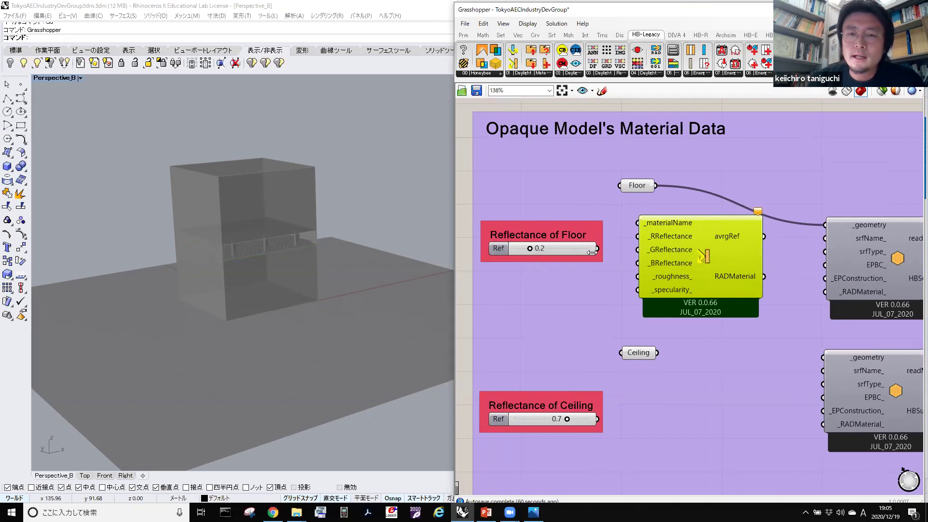
pyautogui.moveTo(598, 250); pyautogui.dragTo(638, 263)
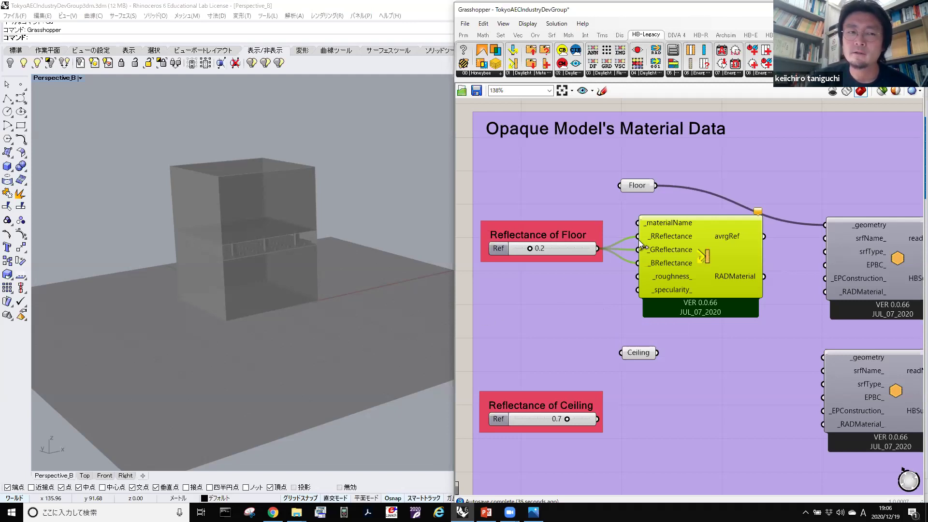
pyautogui.moveTo(649, 280)
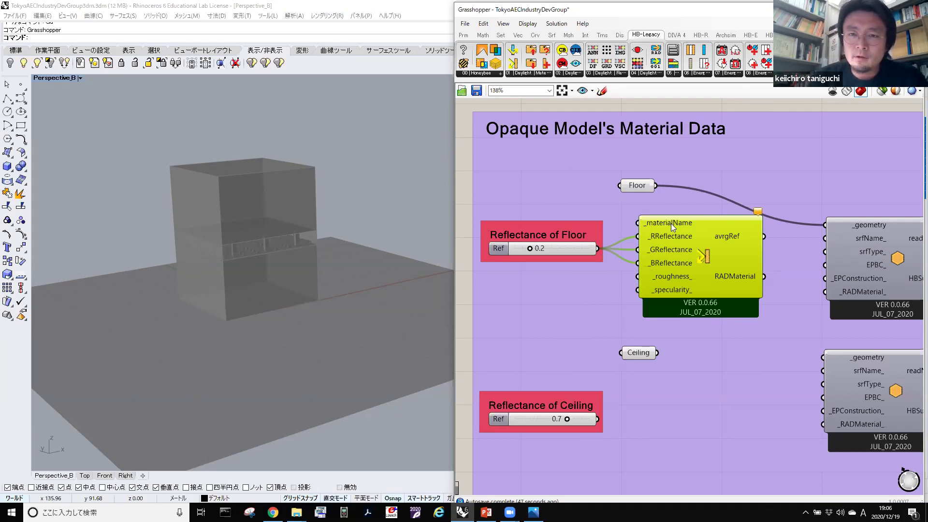
# Add a Panel component above the Reflectance of Floor slider.
pyautogui.doubleClick(543, 185)
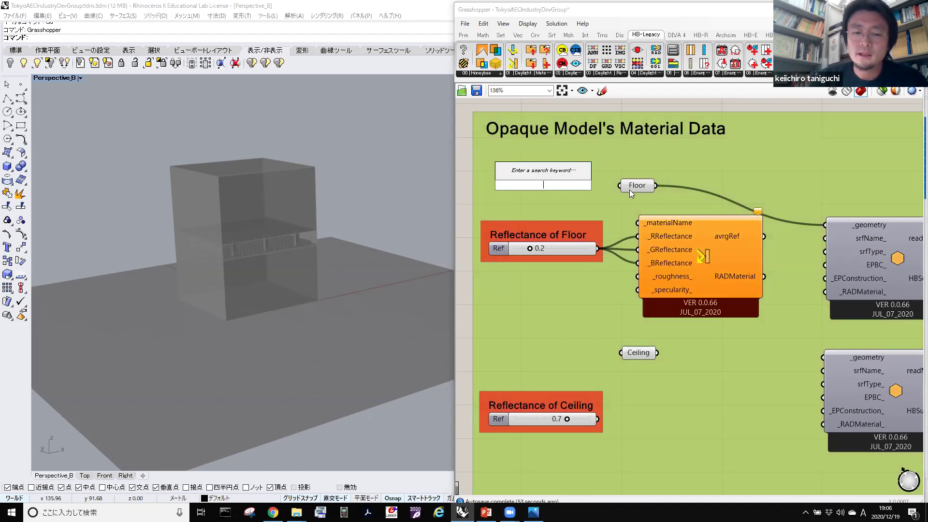
pyautogui.write('panle')
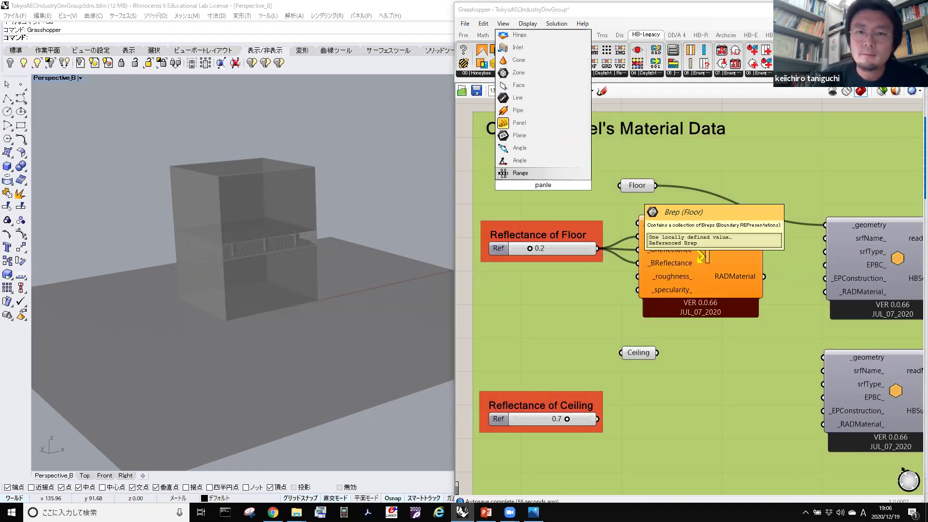
pyautogui.press('BackSpace')
pyautogui.press('BackSpace')
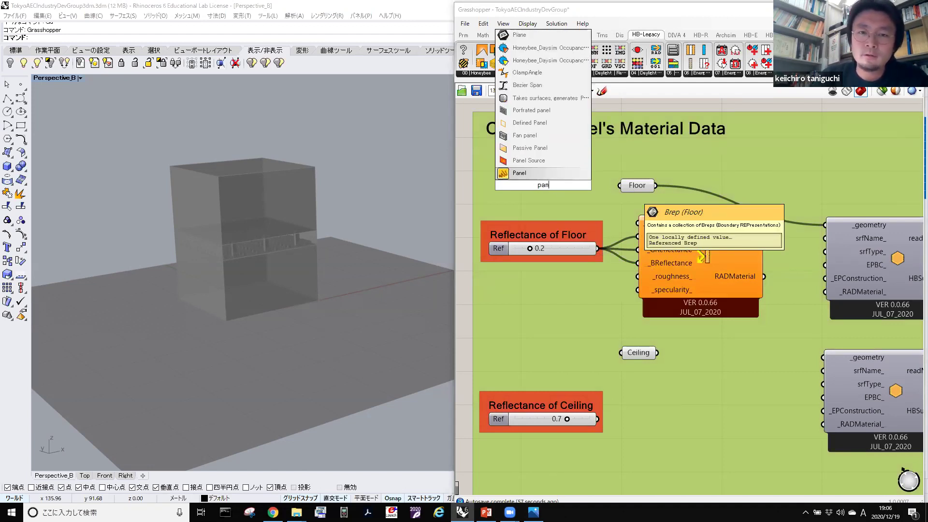
pyautogui.click(512, 175)
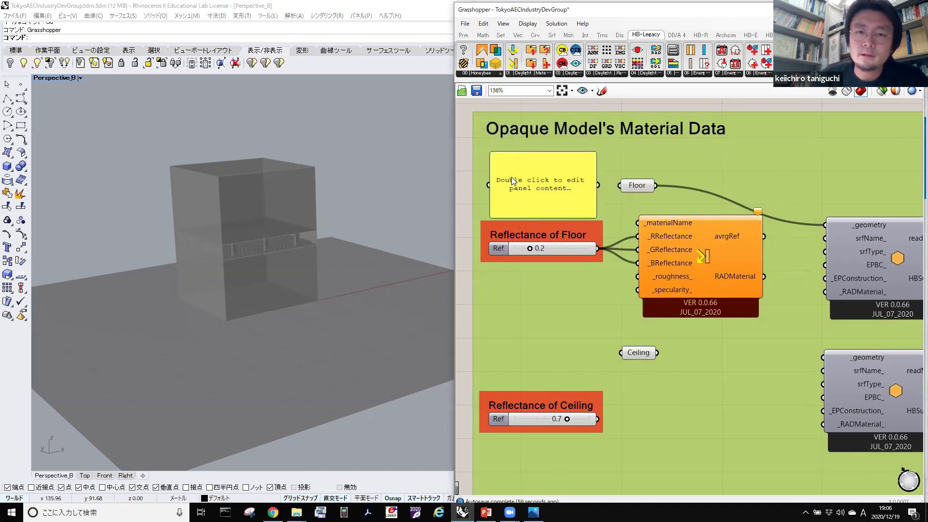
# Set the new panel's text to "floor".
pyautogui.doubleClick(537, 185)
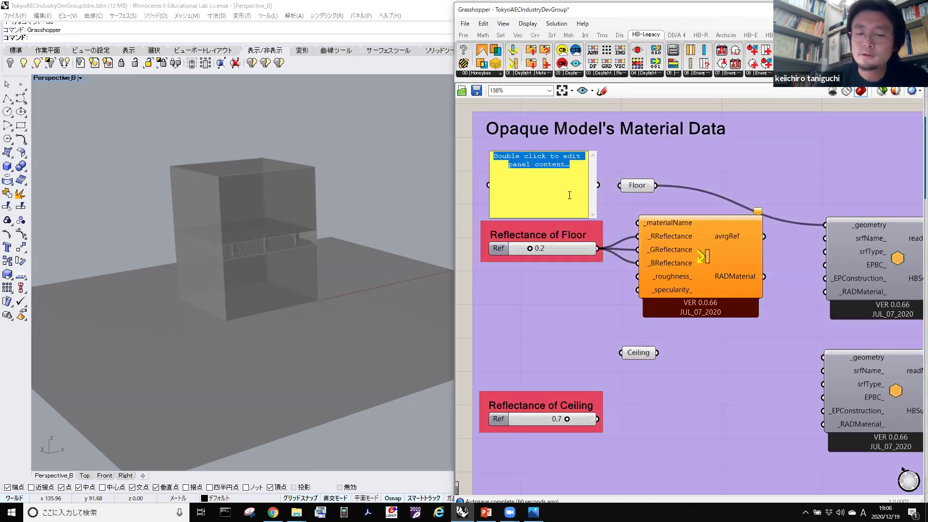
pyautogui.write('fo')
pyautogui.press('BackSpace')
pyautogui.write('loor')
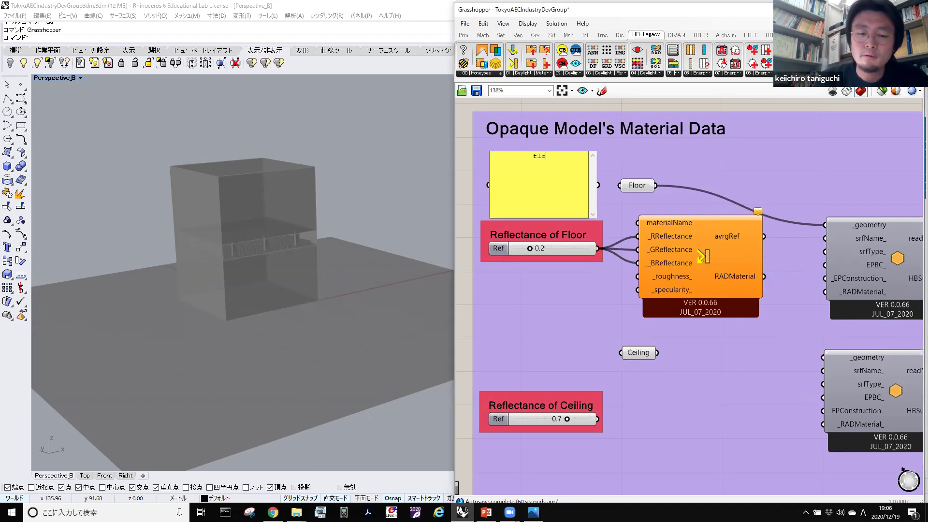
pyautogui.click(459, 186)
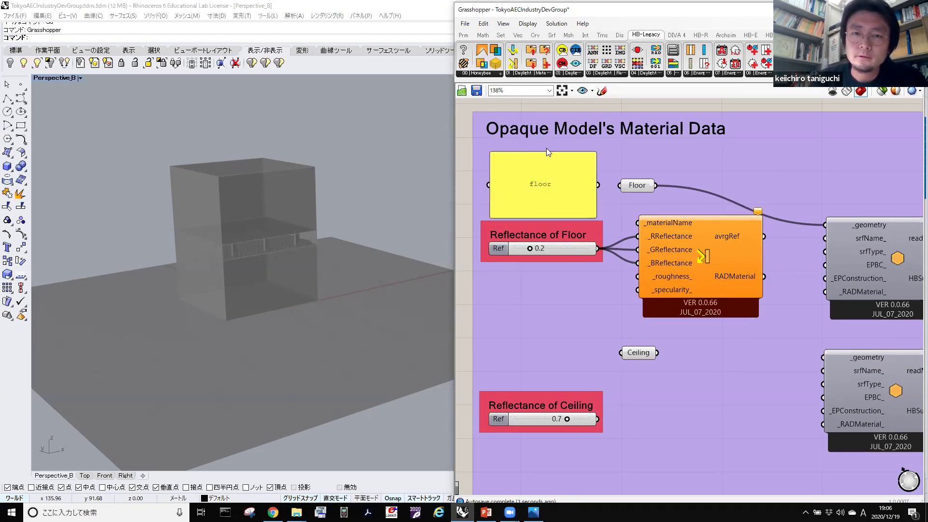
# Shrink the floor panel to a single line, connect it to the Radiance material's _materialName input, and move it slightly above the slider.
pyautogui.moveTo(546, 150); pyautogui.dragTo(541, 205)
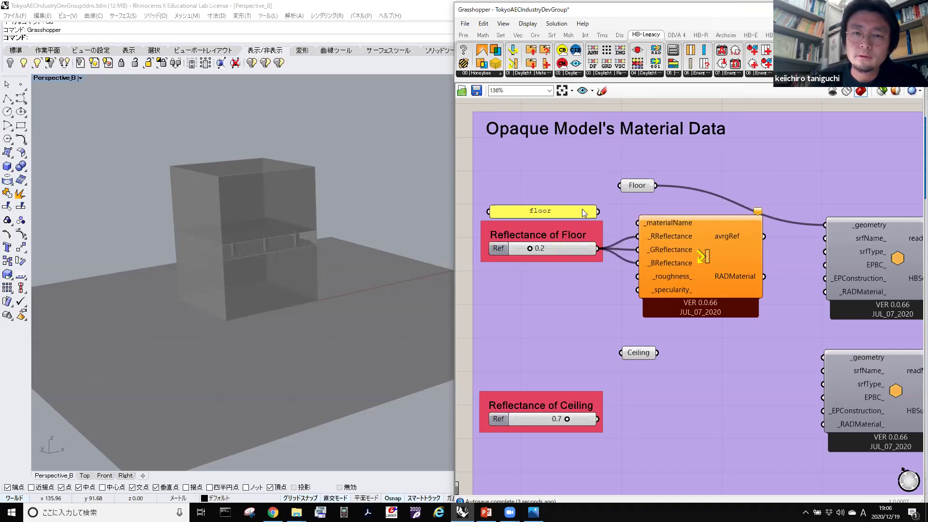
pyautogui.moveTo(598, 211); pyautogui.dragTo(638, 223)
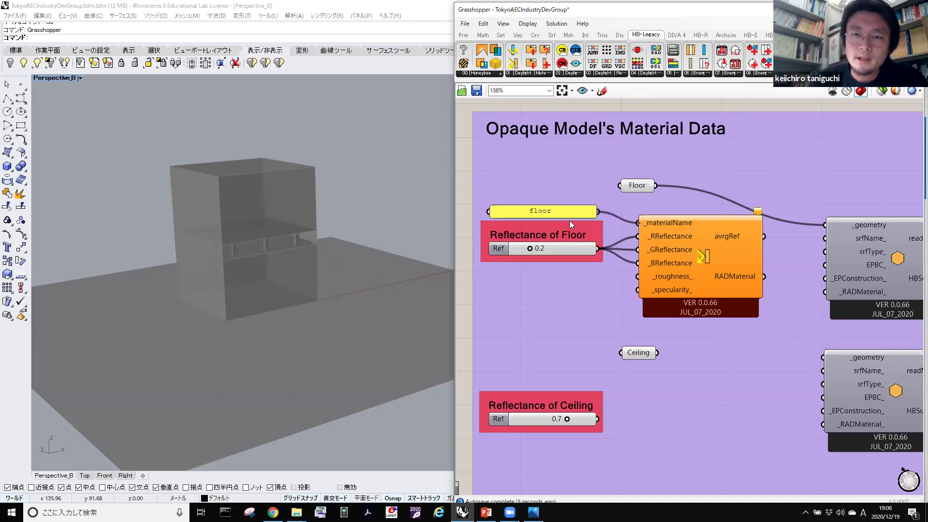
pyautogui.moveTo(547, 212); pyautogui.dragTo(534, 195)
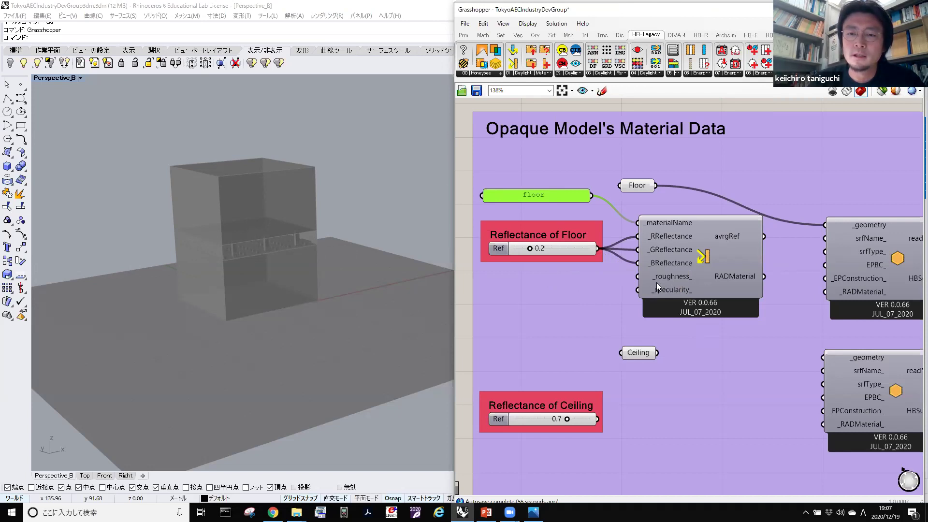
# Connect the floor material's RADMaterial output to the _RADMaterial_ input of the floor's createHBSrfs component.
pyautogui.moveTo(729, 286); pyautogui.dragTo(699, 283, button='right')
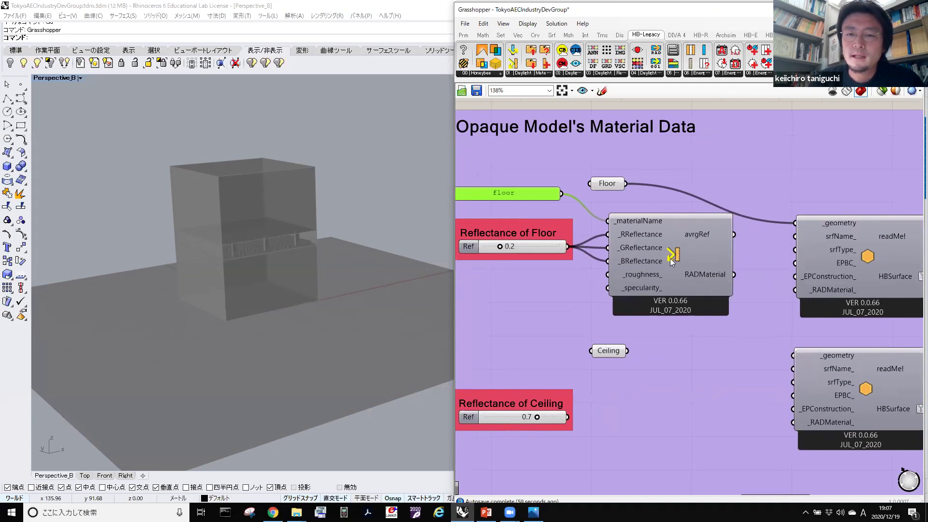
pyautogui.moveTo(671, 261)
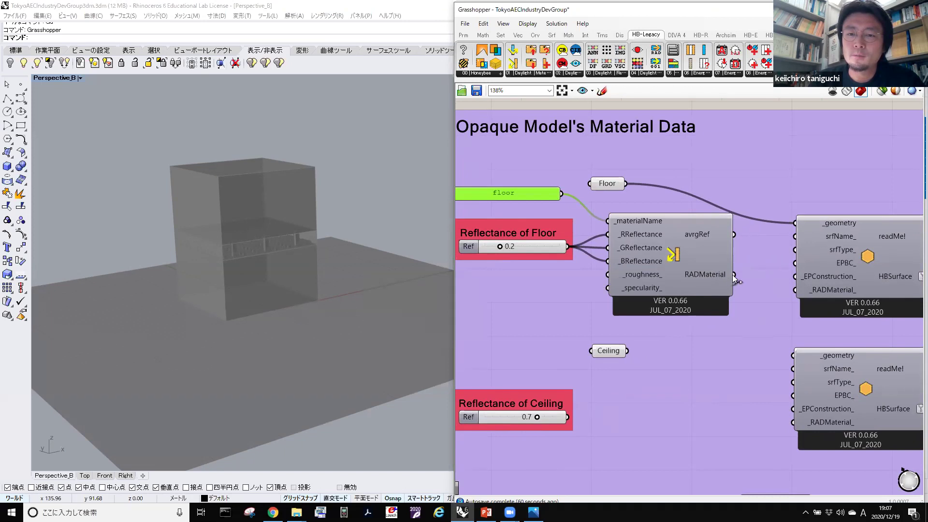
pyautogui.moveTo(733, 274)
pyautogui.moveTo(735, 274); pyautogui.dragTo(802, 287)
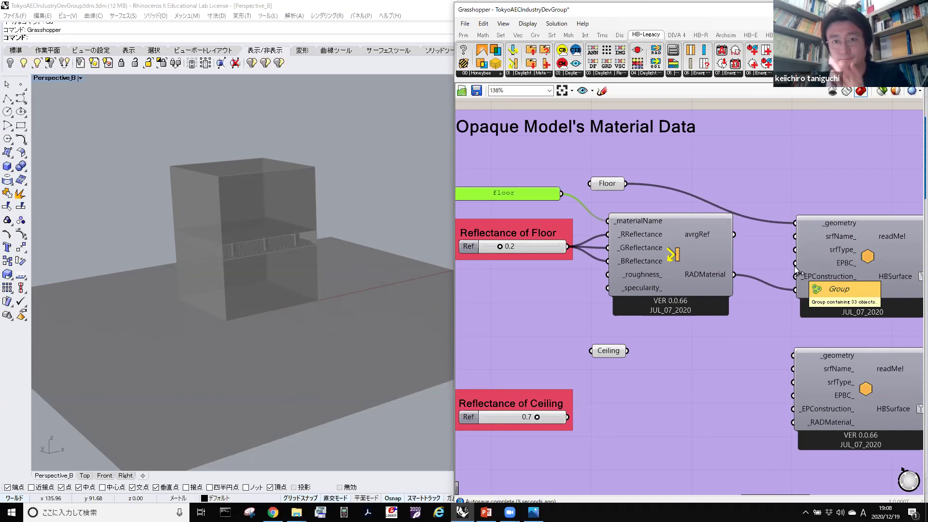
# Reposition the floor's createHBSrfs component slightly farther from its material component, keeping it above the ceiling's createHBSrfs.
pyautogui.moveTo(706, 359); pyautogui.dragTo(723, 298, button='right')
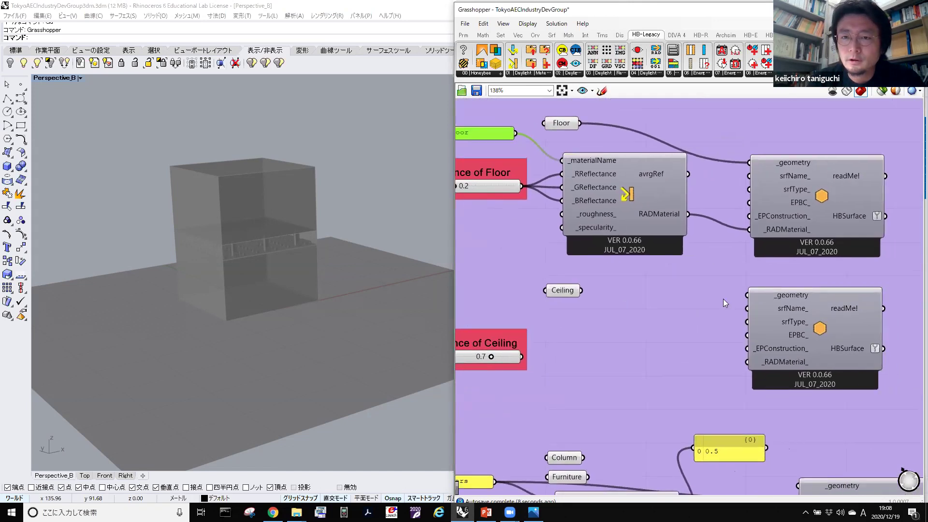
pyautogui.scroll(-2, 710, 294)
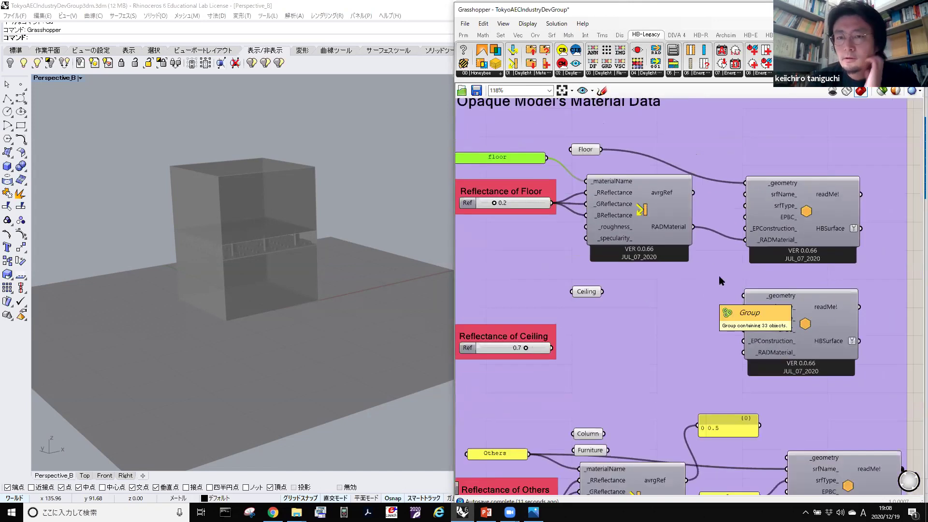
pyautogui.moveTo(811, 214); pyautogui.dragTo(844, 217)
pyautogui.scroll(2, 793, 207)
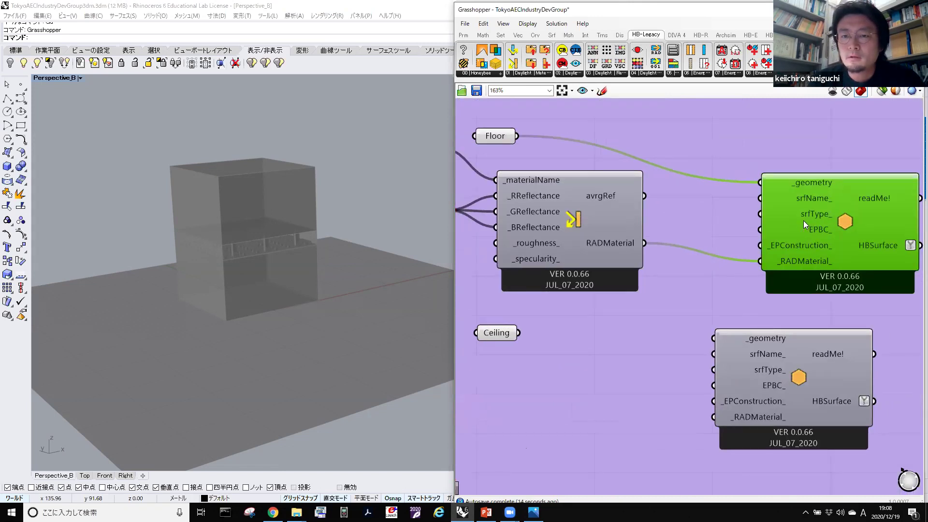
pyautogui.moveTo(825, 223); pyautogui.dragTo(812, 228)
pyautogui.moveTo(764, 287); pyautogui.dragTo(778, 247, button='right')
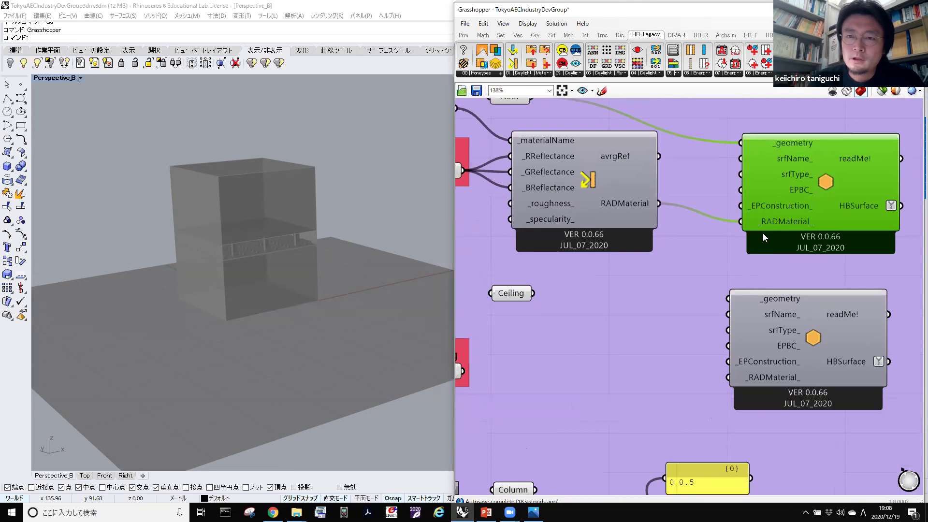
pyautogui.scroll(-2, 763, 233)
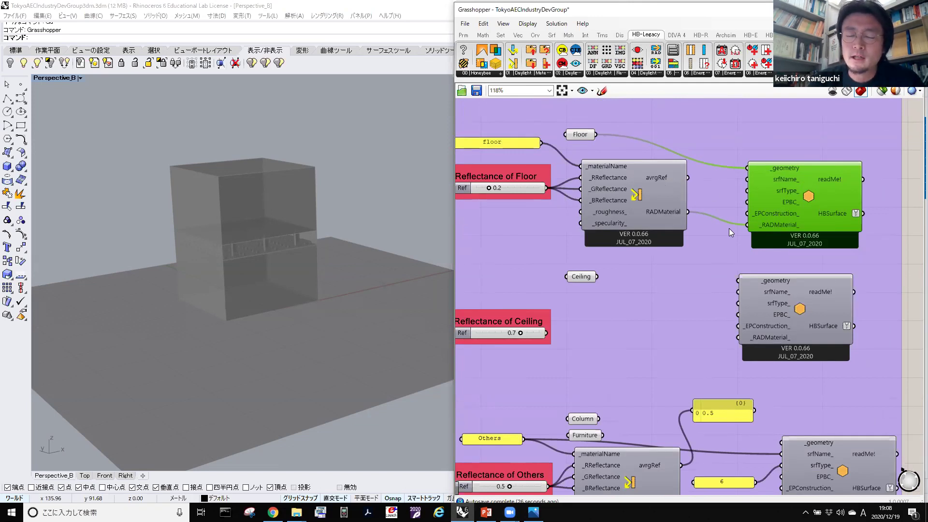
pyautogui.moveTo(651, 255); pyautogui.dragTo(690, 246, button='right')
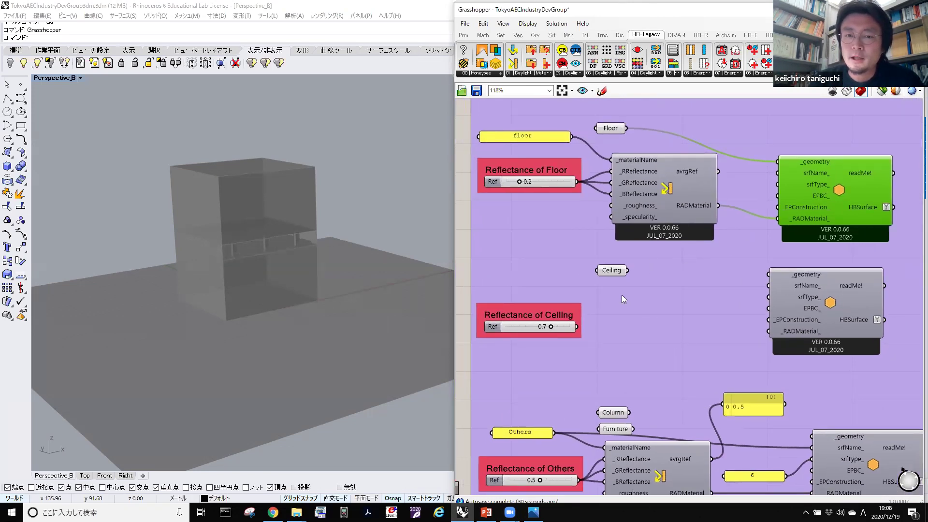
# Duplicate the floor name panel and its Radiance Opaque Material component, placing the copies beside the Reflectance of Ceiling slider.
pyautogui.moveTo(638, 356); pyautogui.dragTo(654, 254, button='right')
pyautogui.moveTo(685, 355); pyautogui.dragTo(683, 263, button='right')
pyautogui.moveTo(688, 416); pyautogui.dragTo(701, 299, button='right')
pyautogui.moveTo(668, 163); pyautogui.dragTo(645, 323, button='right')
pyautogui.moveTo(660, 144); pyautogui.dragTo(635, 335, button='right')
pyautogui.click(642, 211)
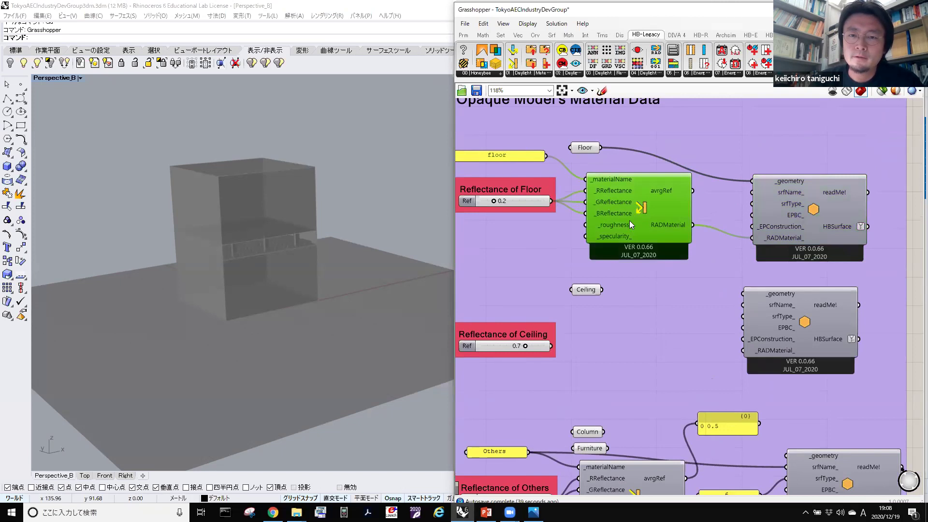
pyautogui.moveTo(629, 221); pyautogui.dragTo(681, 214, button='right')
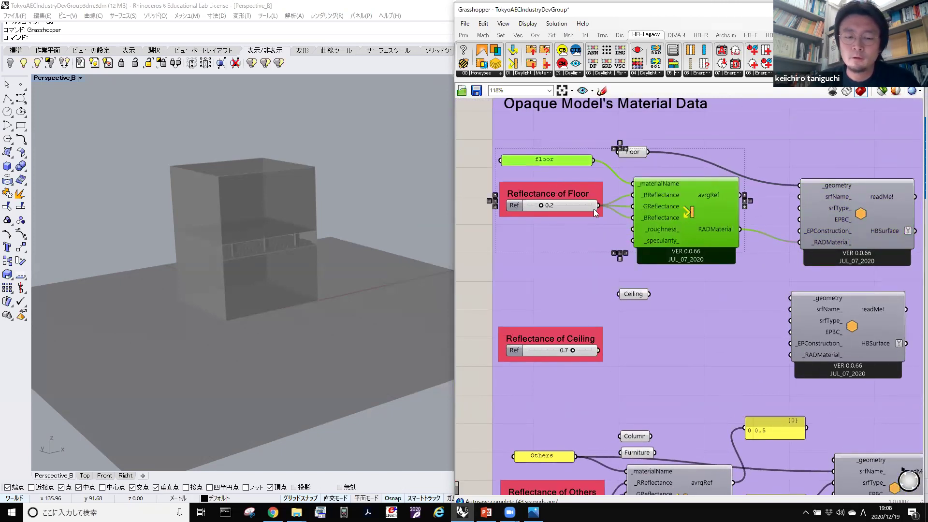
pyautogui.hotkey('ctrl', 'c')
pyautogui.hotkey('ctrl', 'v')
pyautogui.moveTo(699, 242); pyautogui.dragTo(706, 325)
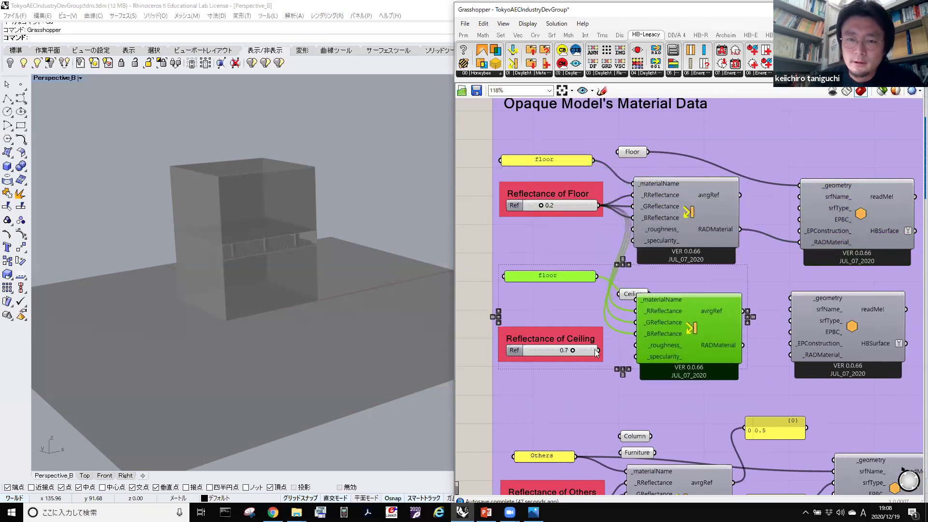
# Rewire the copied material's reflectance inputs to the Reflectance of Ceiling slider and change the copied panel's text to "ceiling".
pyautogui.moveTo(599, 350)
pyautogui.mouseDown()
pyautogui.moveTo(635, 311)
pyautogui.moveTo(599, 352)
pyautogui.mouseUp()
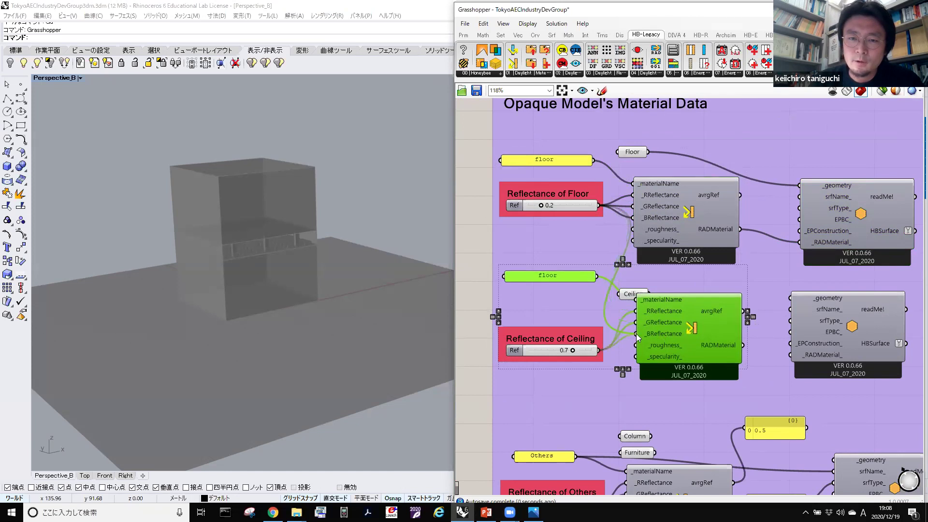
pyautogui.moveTo(597, 276); pyautogui.dragTo(636, 300)
pyautogui.doubleClick(554, 277)
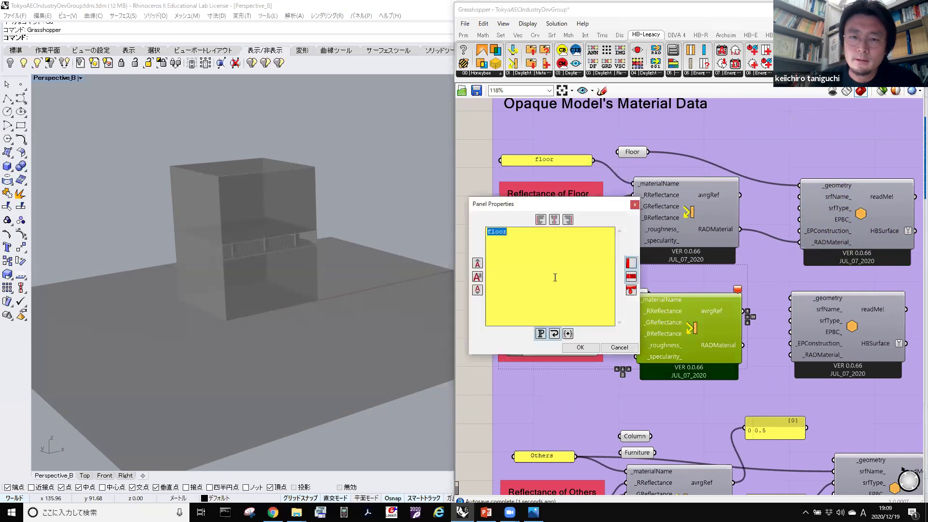
pyautogui.write('ceiling')
pyautogui.click(582, 347)
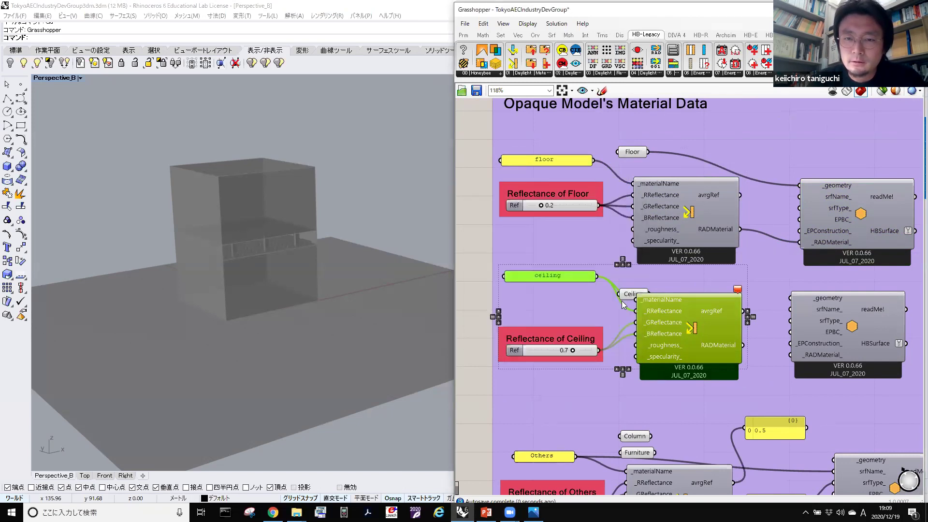
# Connect the ceiling panel only to _materialName and wire the Reflectance of Ceiling slider to _RReflectance on the ceiling material.
pyautogui.scroll(3, 621, 301)
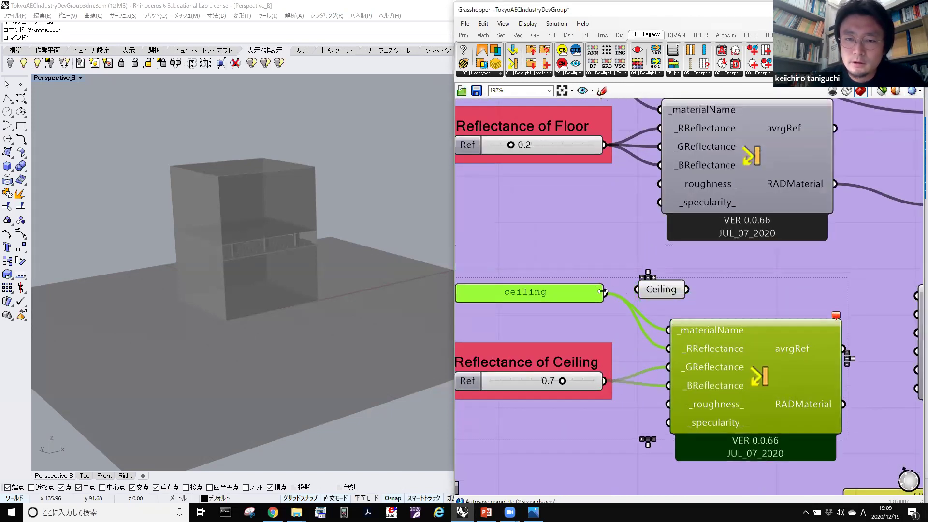
pyautogui.moveTo(630, 313); pyautogui.dragTo(679, 336)
pyautogui.moveTo(615, 384); pyautogui.dragTo(668, 349)
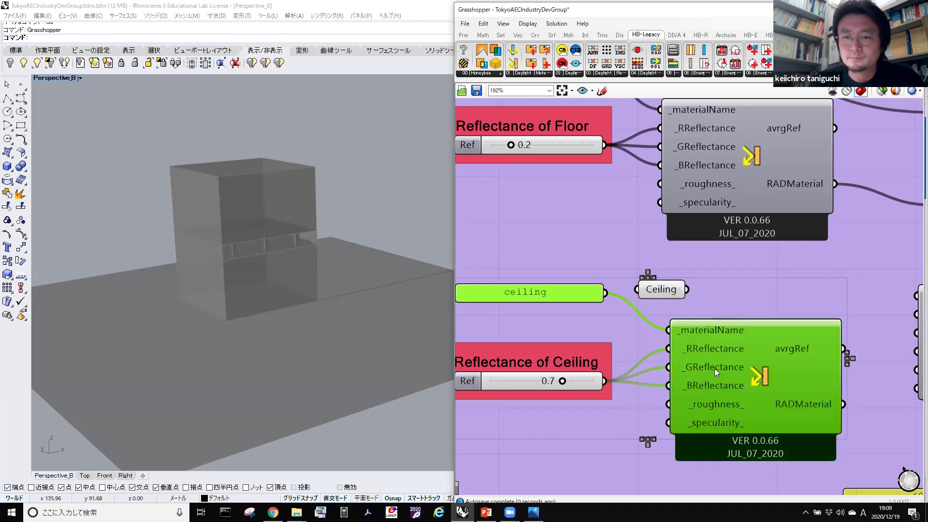
pyautogui.scroll(-3, 715, 369)
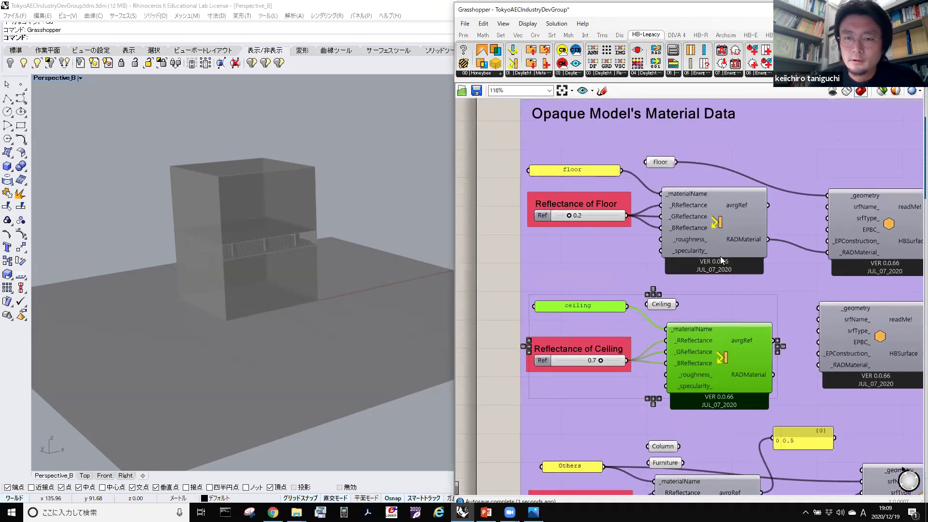
pyautogui.moveTo(712, 309); pyautogui.dragTo(653, 279, button='right')
pyautogui.click(619, 281)
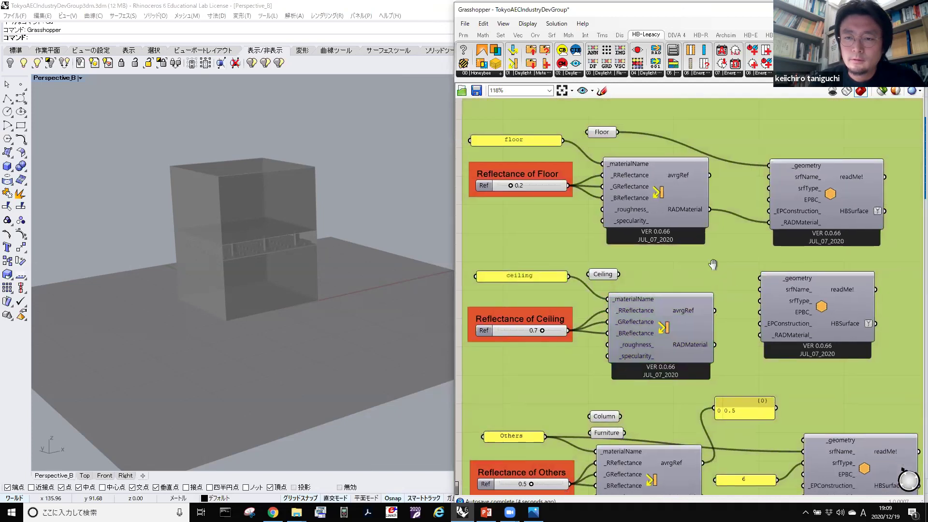
# Connect the Ceiling parameter to _geometry and the ceiling material's RADMaterial to _RADMaterial_ on the ceiling's createHBSrfs component.
pyautogui.moveTo(713, 265); pyautogui.dragTo(706, 264, button='right')
pyautogui.scroll(1, 629, 283)
pyautogui.moveTo(658, 283); pyautogui.dragTo(685, 248, button='right')
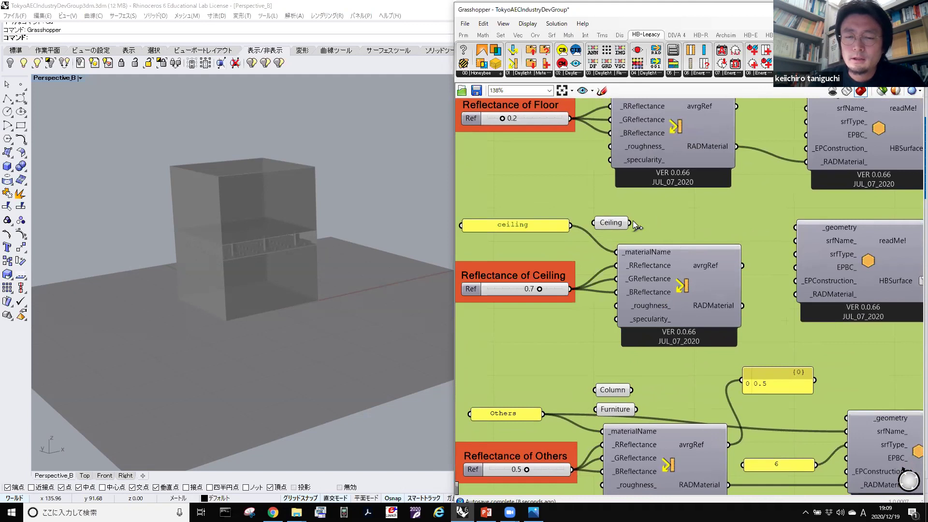
pyautogui.click(627, 222)
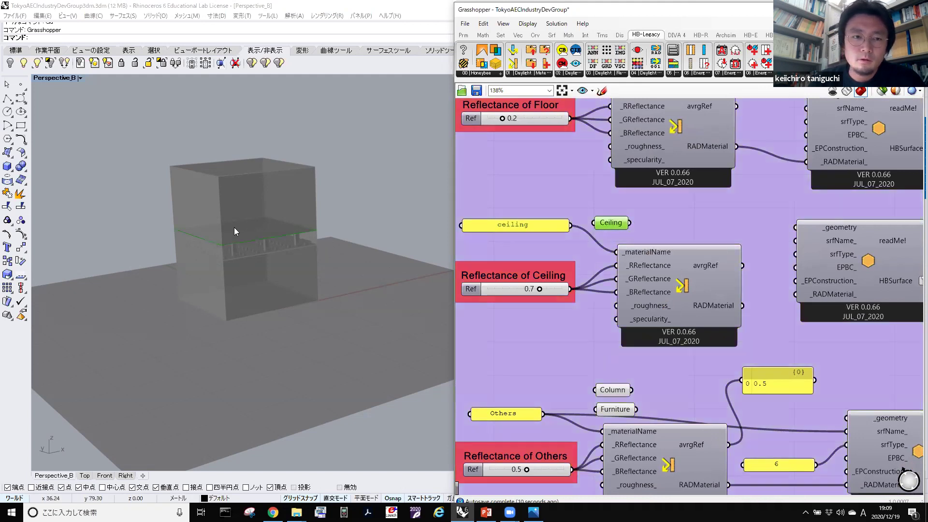
pyautogui.scroll(5, 242, 224)
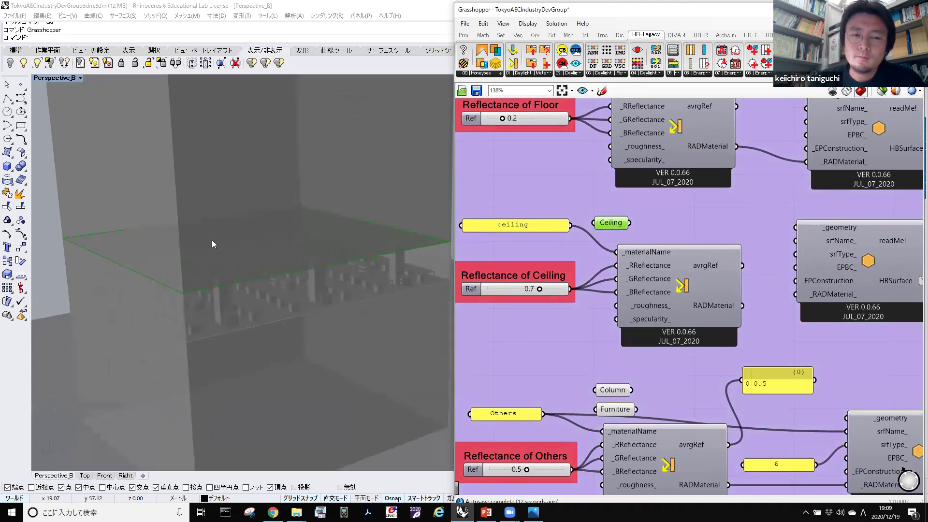
pyautogui.moveTo(631, 222); pyautogui.dragTo(796, 227)
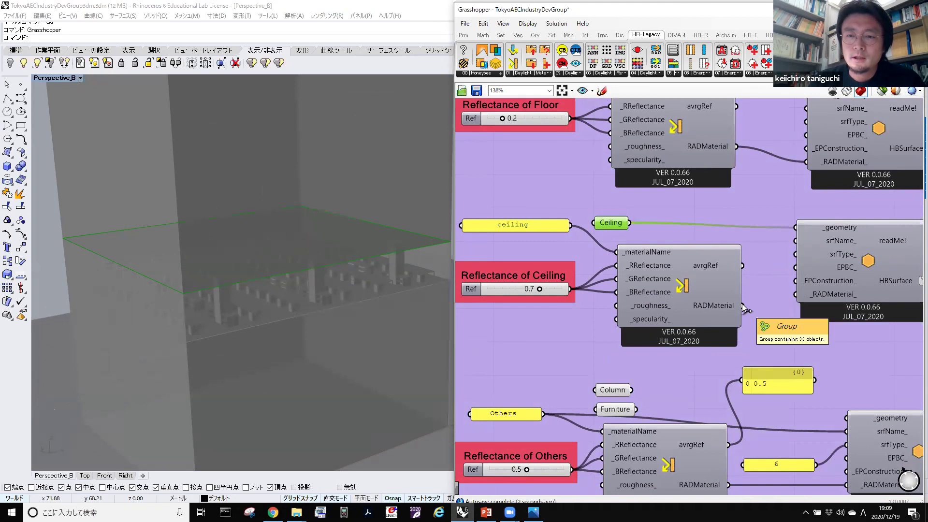
pyautogui.moveTo(743, 306); pyautogui.dragTo(802, 293)
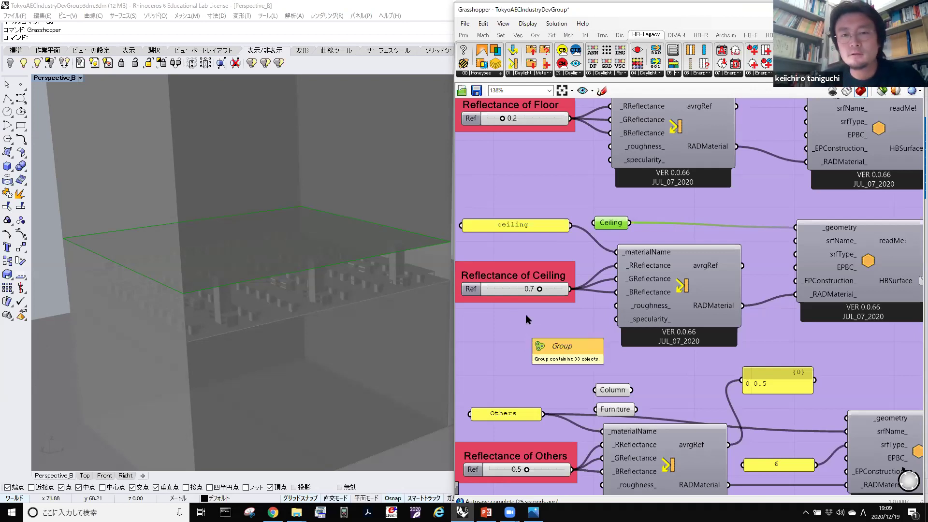
pyautogui.moveTo(540, 267); pyautogui.dragTo(553, 295, button='right')
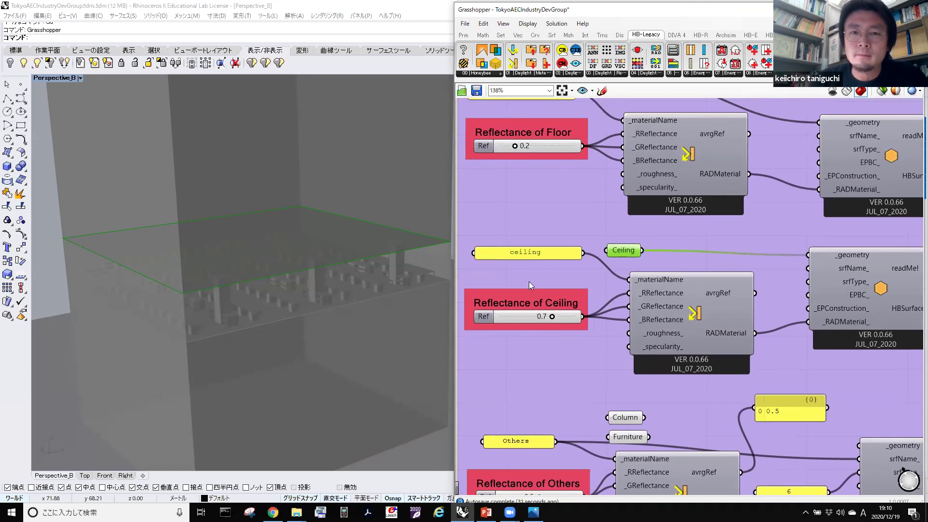
pyautogui.moveTo(537, 193); pyautogui.dragTo(533, 191, button='right')
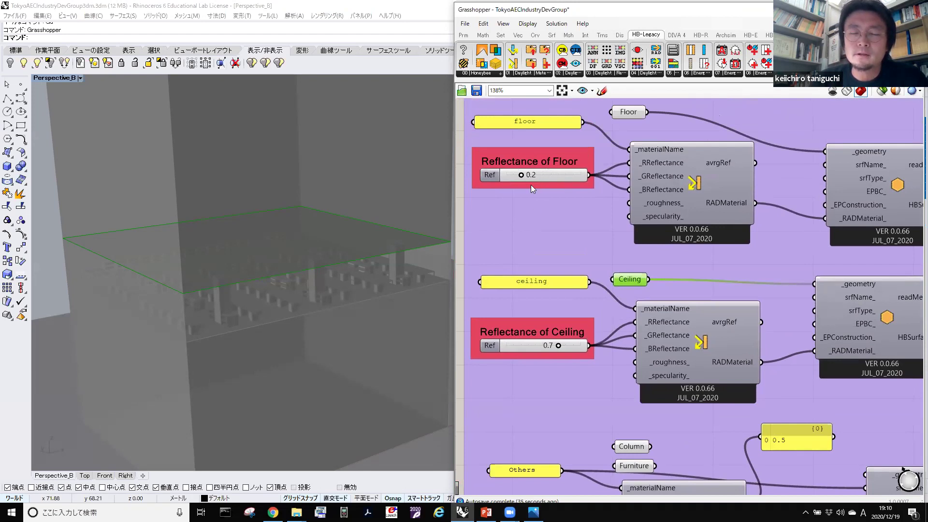
pyautogui.moveTo(547, 354); pyautogui.dragTo(529, 323, button='right')
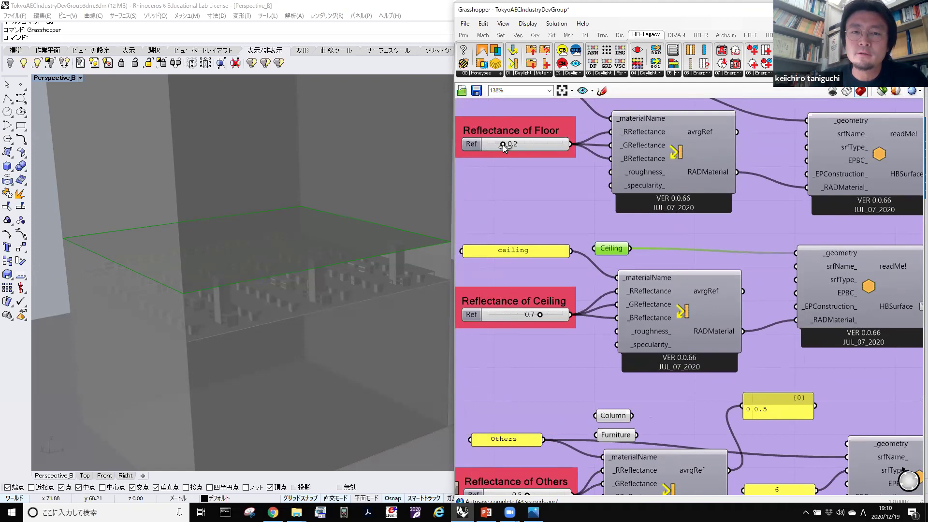
pyautogui.moveTo(527, 143); pyautogui.dragTo(501, 147)
# Duplicate the ceiling name panel and its Radiance Opaque Material component, placing the copies beside the Reflectance of Wall slider.
pyautogui.moveTo(622, 218); pyautogui.dragTo(619, 191, button='right')
pyautogui.moveTo(696, 421); pyautogui.dragTo(702, 350, button='right')
pyautogui.scroll(-3, 676, 264)
pyautogui.scroll(4, 646, 364)
pyautogui.click(710, 274)
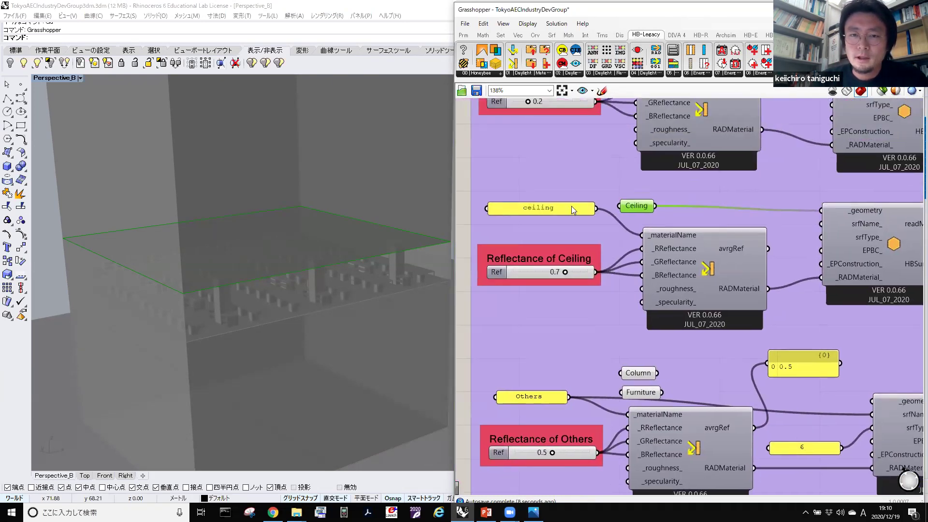
pyautogui.keyDown('shift'); pyautogui.click(514, 206); pyautogui.keyUp('shift')
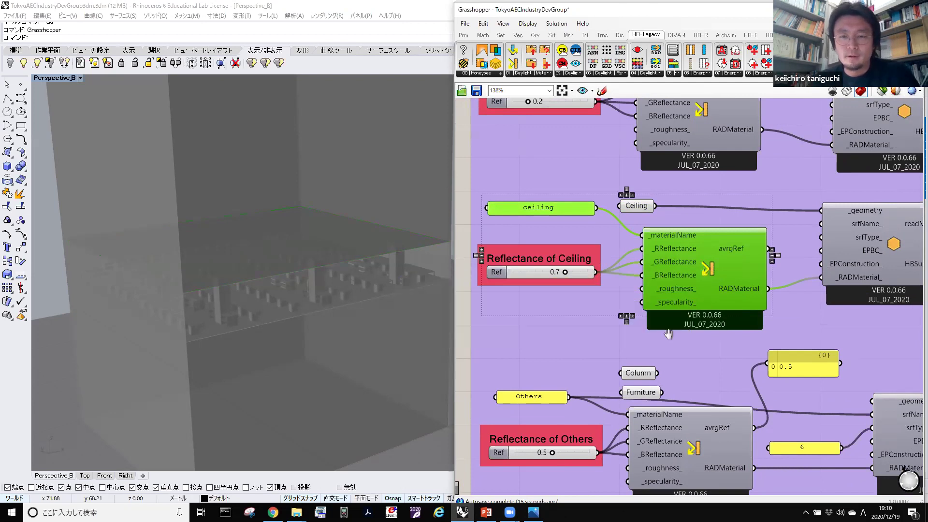
pyautogui.scroll(-5, 668, 328)
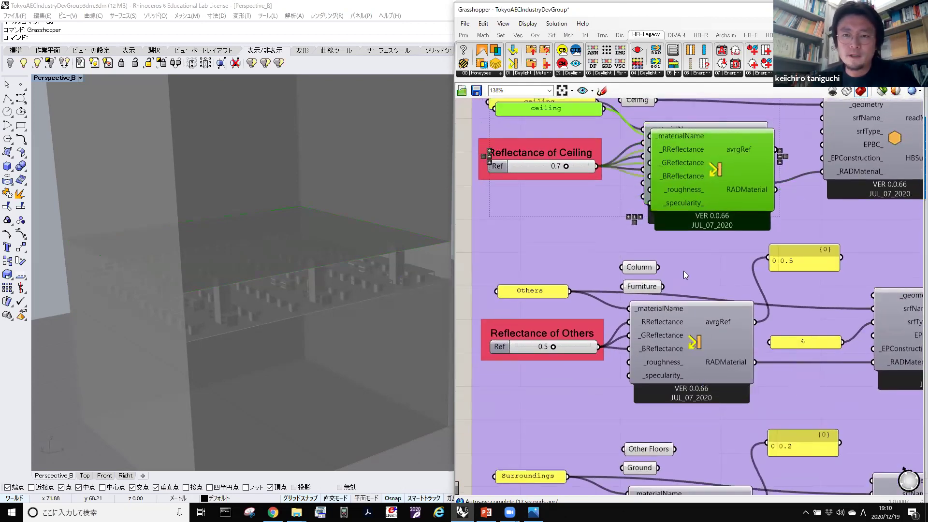
pyautogui.keyDown('alt'); pyautogui.moveTo(736, 205); pyautogui.dragTo(737, 391); pyautogui.keyUp('alt')
pyautogui.scroll(-12, 736, 390)
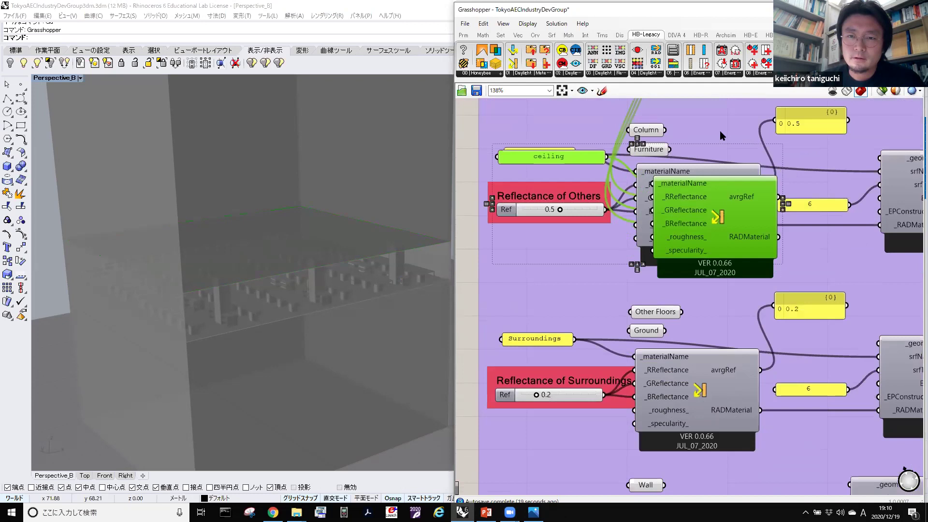
pyautogui.moveTo(732, 431)
pyautogui.keyDown('alt'); pyautogui.mouseDown()
pyautogui.moveTo(705, 432)
pyautogui.moveTo(727, 430)
pyautogui.mouseUp(); pyautogui.keyUp('alt')
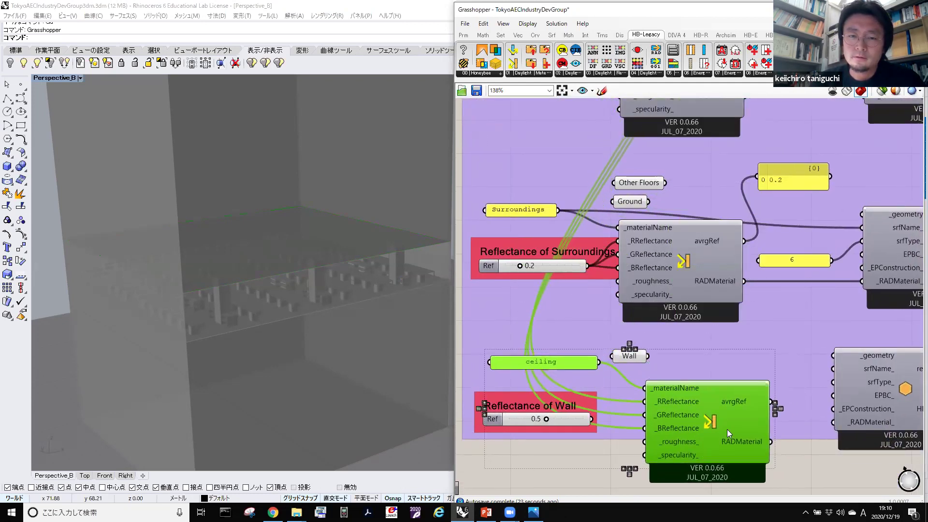
# Rewire the copied material's R, G and B reflectance inputs to the Reflectance of Wall slider and change the copied panel's text to "wall".
pyautogui.click(749, 359)
pyautogui.moveTo(667, 420); pyautogui.dragTo(671, 395, button='right')
pyautogui.moveTo(595, 394); pyautogui.dragTo(648, 403)
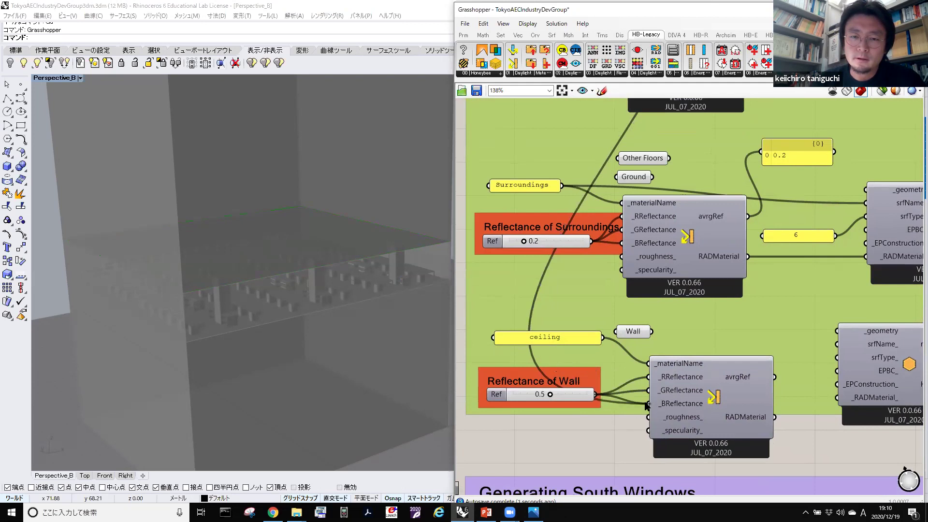
pyautogui.doubleClick(547, 339)
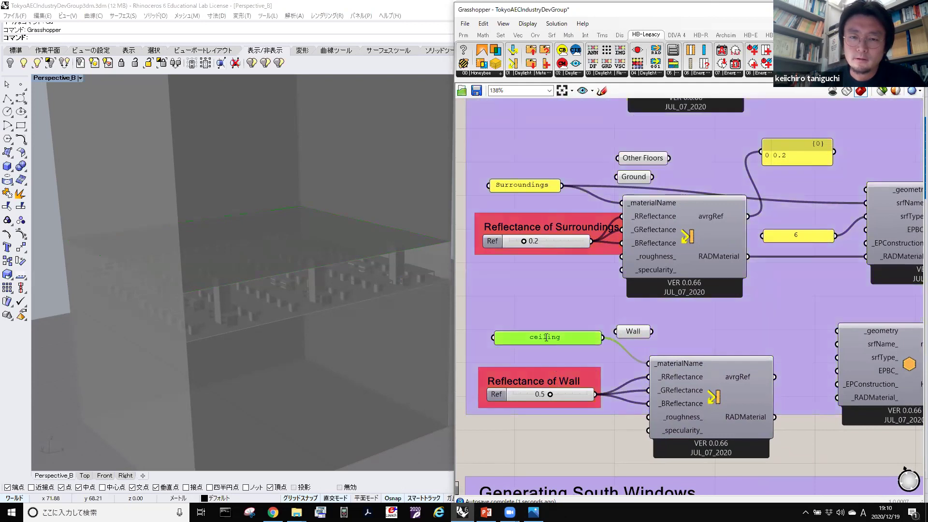
pyautogui.write('wall')
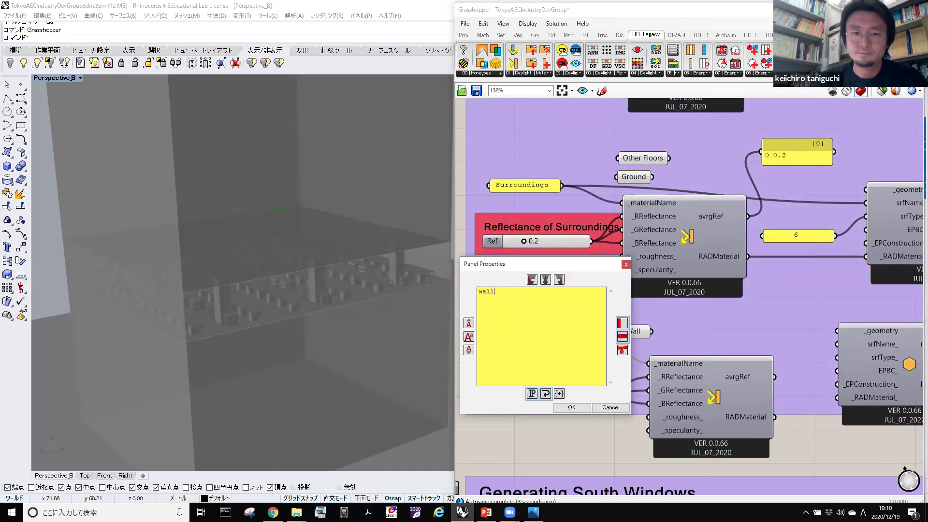
pyautogui.click(571, 408)
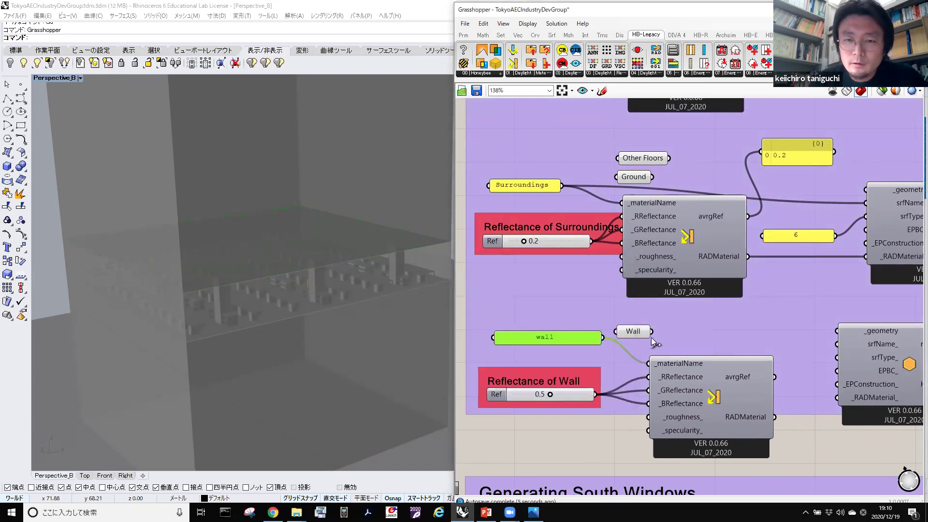
# Connect the Wall parameter to _geometry and the wall material's RADMaterial to _RADMaterial_ on the wall's createHBSrfs component.
pyautogui.moveTo(651, 332); pyautogui.dragTo(839, 333)
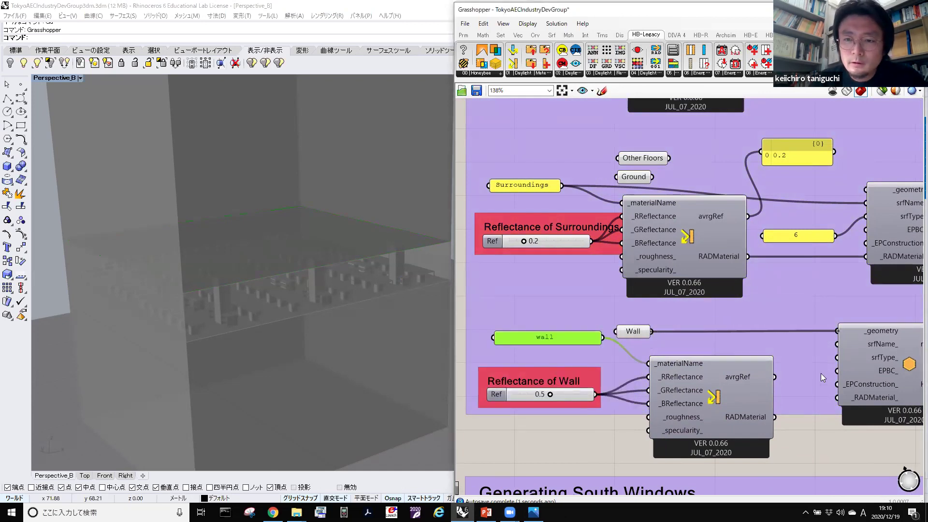
pyautogui.moveTo(775, 416); pyautogui.dragTo(837, 397)
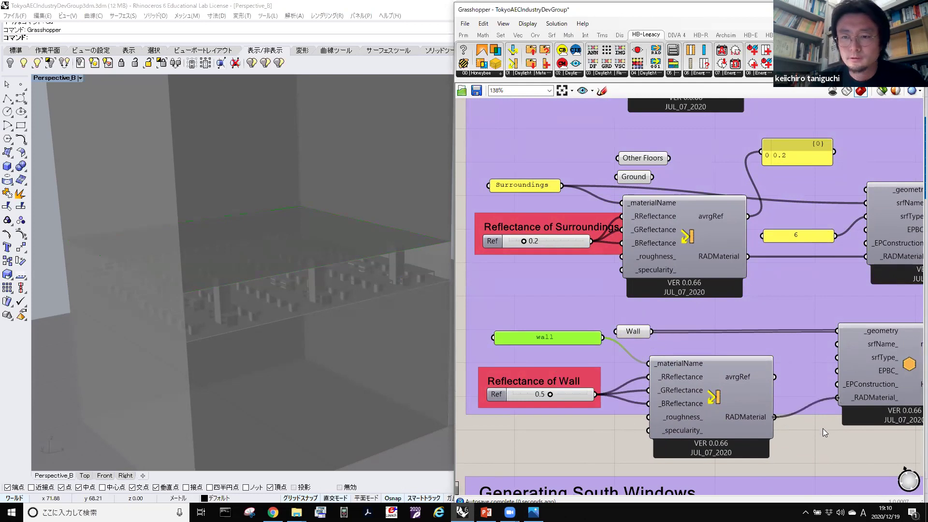
# Examine the Generating South Windows and Generating Shadings groups below the opaque material definitions.
pyautogui.scroll(-2, 739, 380)
pyautogui.scroll(-1, 815, 374)
pyautogui.moveTo(815, 374); pyautogui.dragTo(653, 341, button='right')
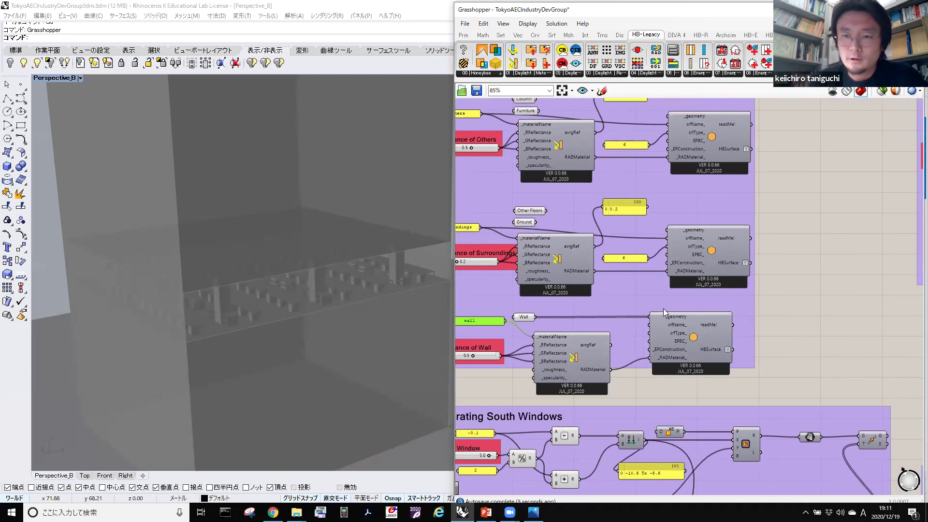
pyautogui.moveTo(629, 316); pyautogui.dragTo(670, 312, button='right')
pyautogui.moveTo(667, 371); pyautogui.dragTo(588, 256, button='right')
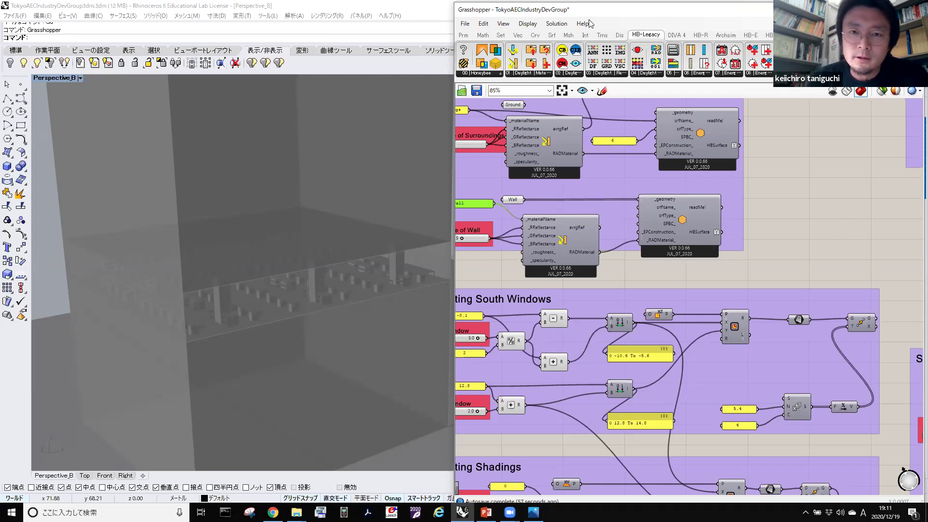
pyautogui.press('Zenkaku_Hankaku')
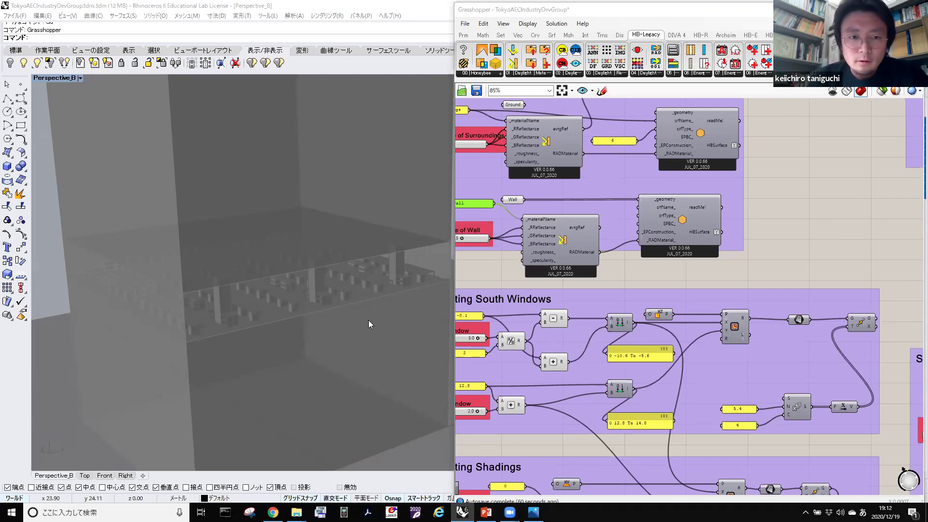
pyautogui.moveTo(662, 285); pyautogui.dragTo(697, 164, button='right')
pyautogui.moveTo(737, 188); pyautogui.dragTo(680, 256, button='right')
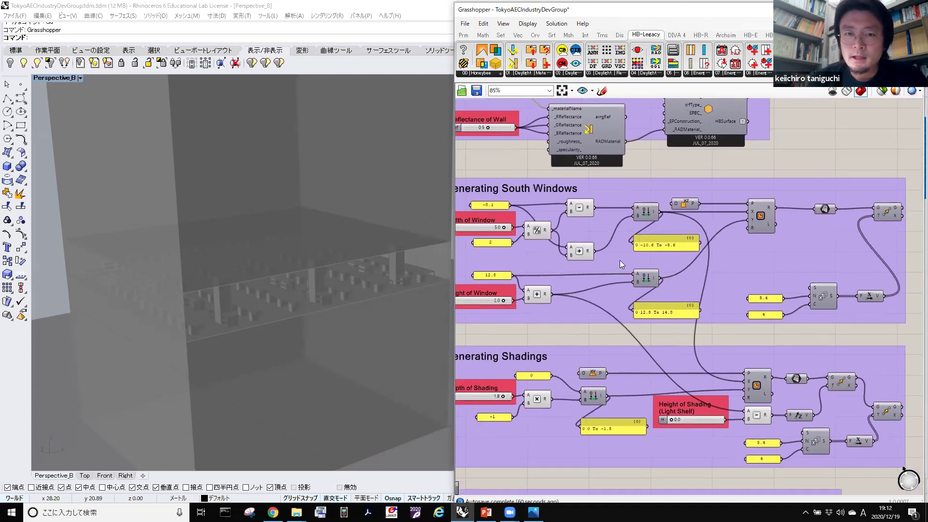
pyautogui.moveTo(620, 260); pyautogui.dragTo(648, 263, button='right')
pyautogui.moveTo(603, 249); pyautogui.dragTo(645, 248, button='right')
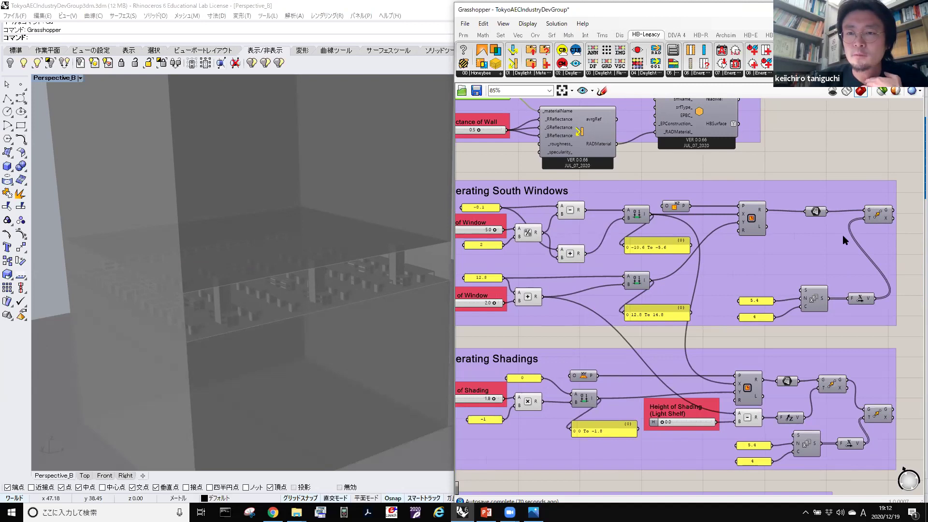
# Turn on the preview of the wall's createHBSrfs component.
pyautogui.moveTo(837, 246)
pyautogui.mouseDown(button='right')
pyautogui.moveTo(749, 253)
pyautogui.moveTo(655, 238)
pyautogui.moveTo(672, 260)
pyautogui.moveTo(648, 304)
pyautogui.moveTo(662, 259)
pyautogui.moveTo(708, 261)
pyautogui.mouseUp(button='right')
pyautogui.moveTo(652, 298); pyautogui.dragTo(692, 314, button='right')
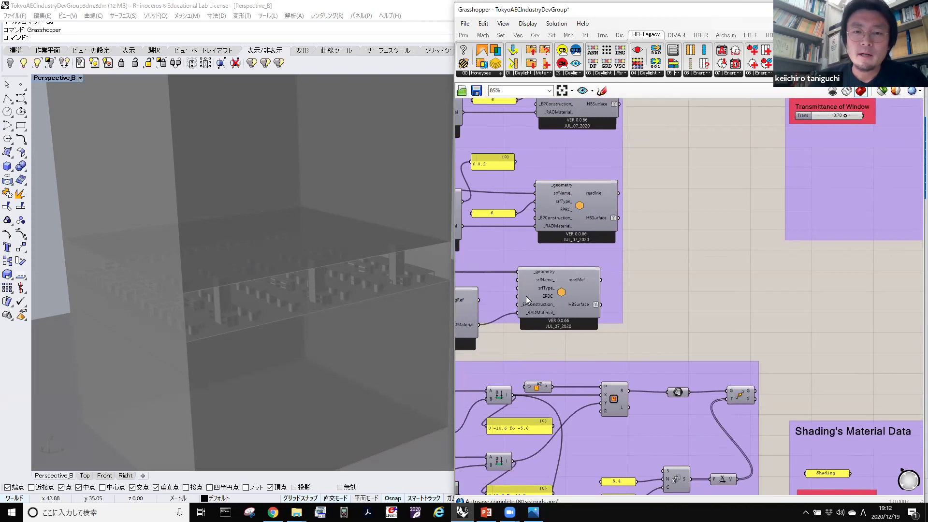
pyautogui.rightClick(558, 293)
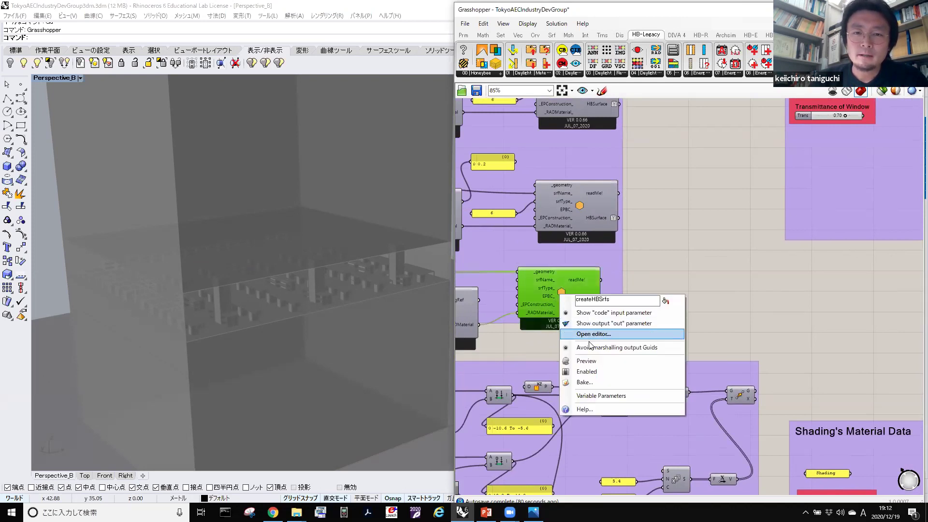
pyautogui.click(593, 364)
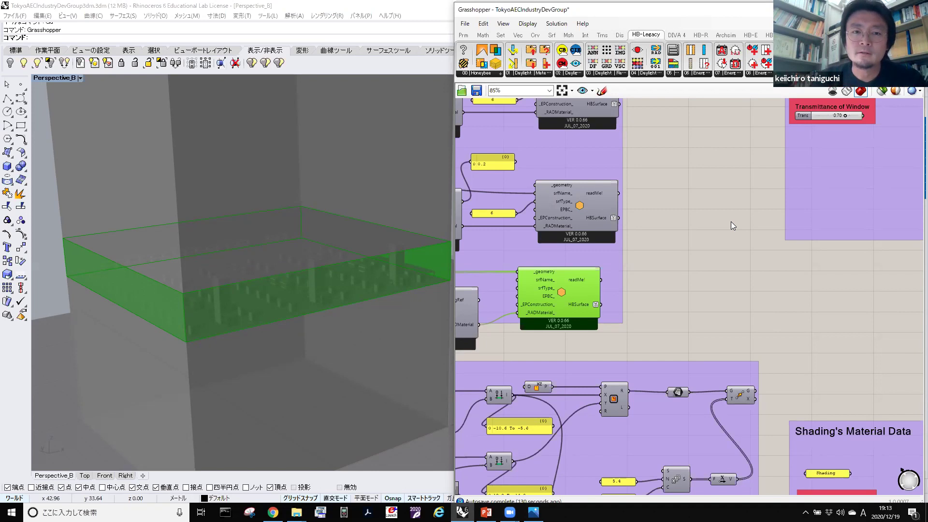
# Place a Honeybee_addHBGlz component inside the Window's Material Data group, below the Transmittance of Window slider.
pyautogui.moveTo(703, 200); pyautogui.dragTo(512, 296, button='right')
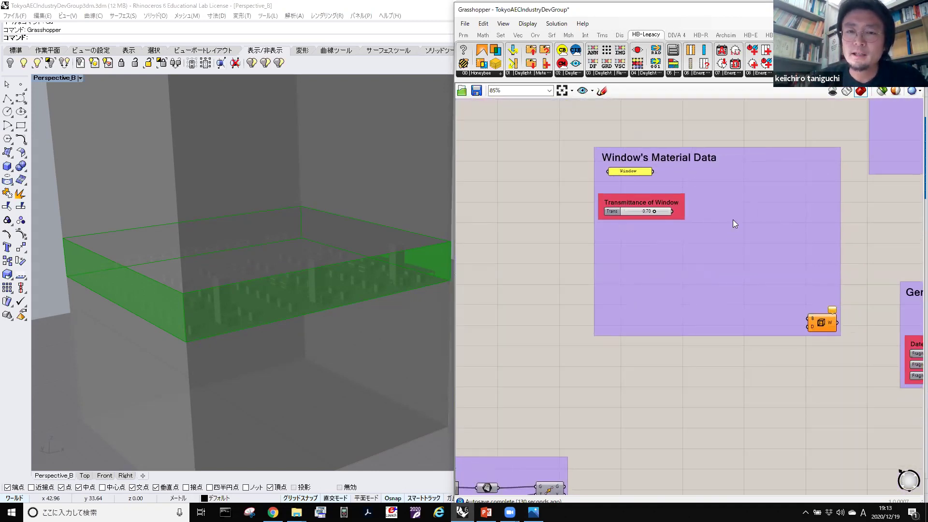
pyautogui.scroll(1, 733, 223)
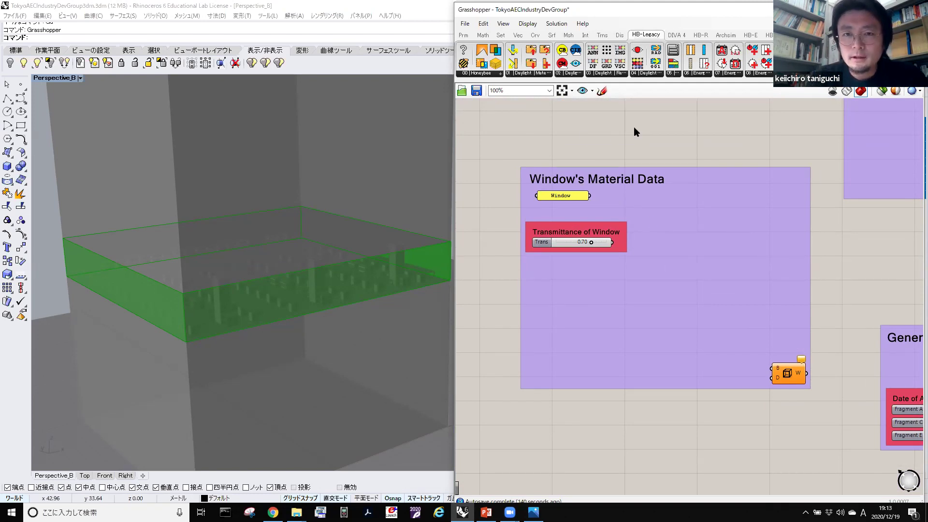
pyautogui.moveTo(633, 126); pyautogui.dragTo(619, 137, button='right')
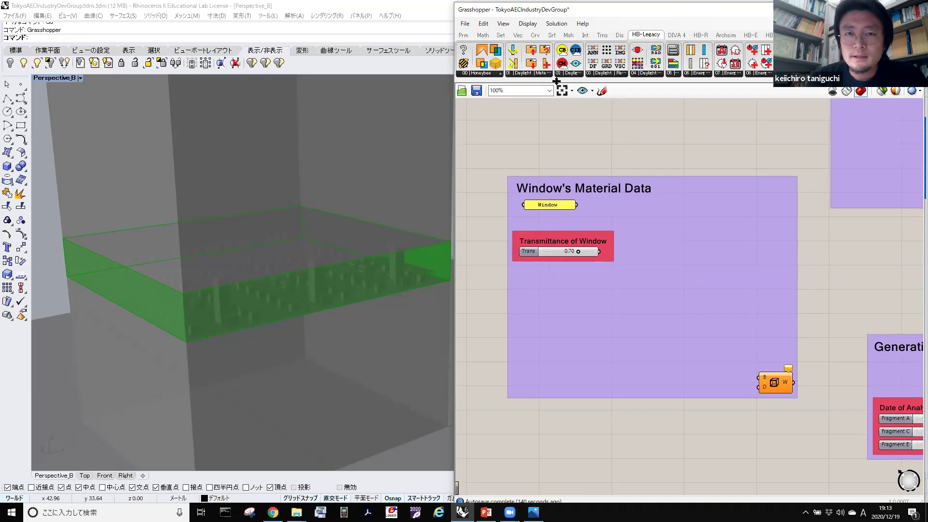
pyautogui.click(486, 76)
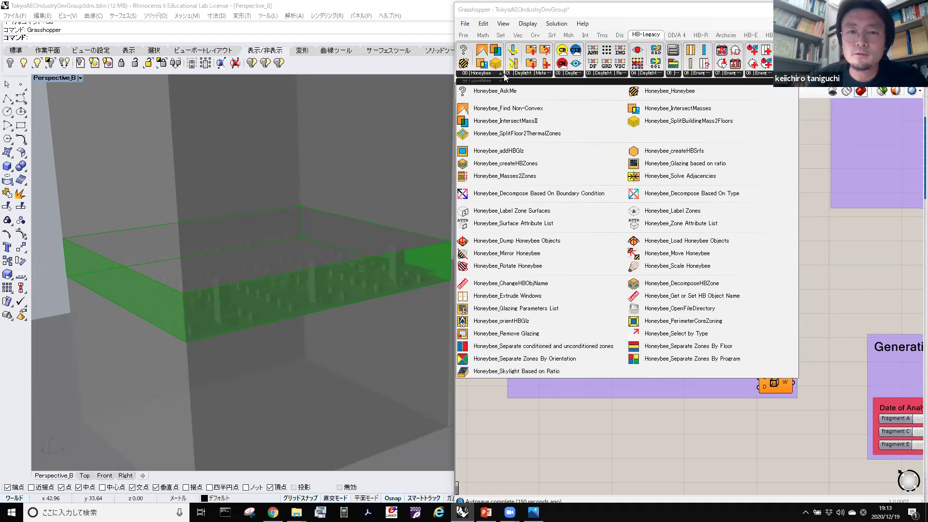
pyautogui.click(518, 151)
pyautogui.click(721, 310)
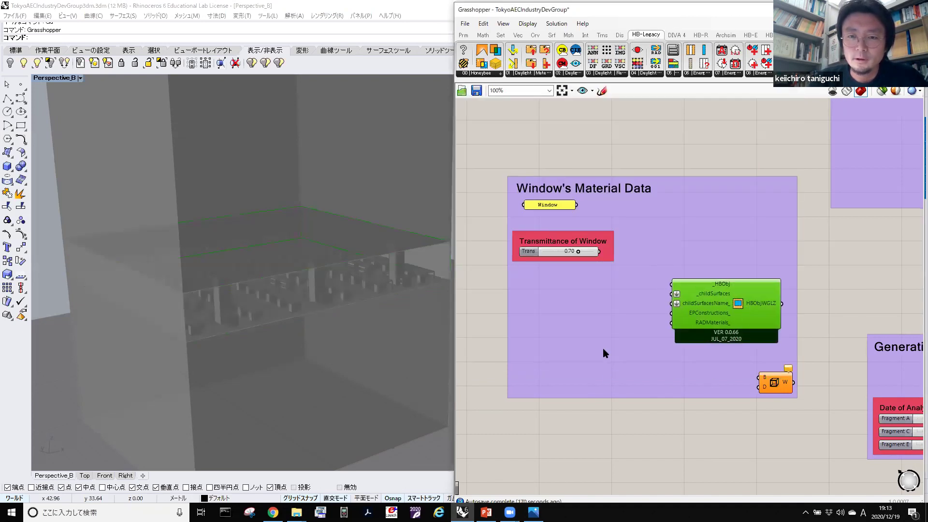
# Examine the inputs of the addHBGlz component in the Window's Material Data group.
pyautogui.moveTo(601, 369); pyautogui.dragTo(620, 370, button='right')
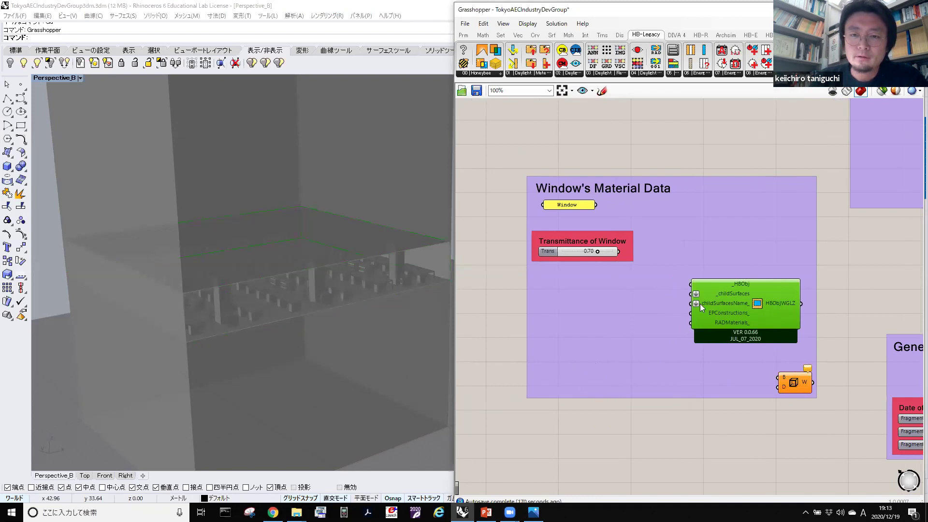
pyautogui.scroll(-1, 639, 318)
pyautogui.scroll(5, 697, 304)
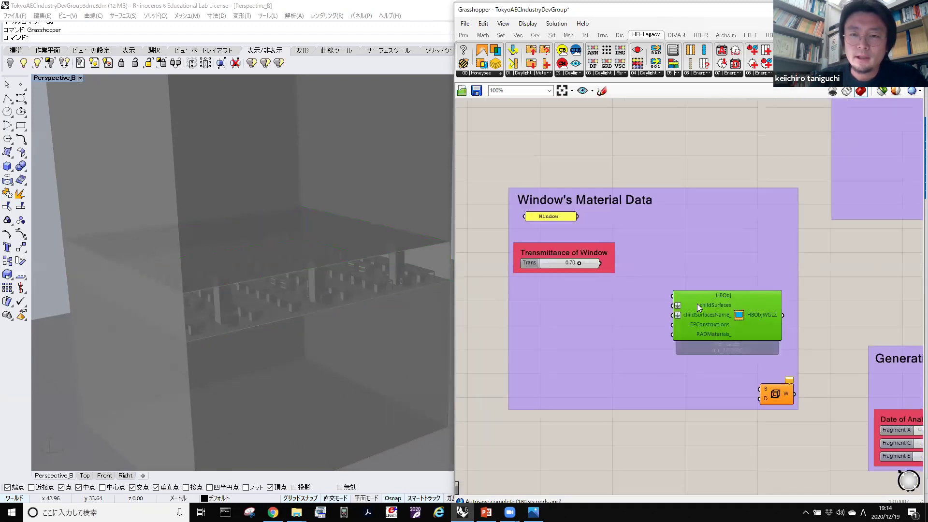
pyautogui.scroll(2, 744, 344)
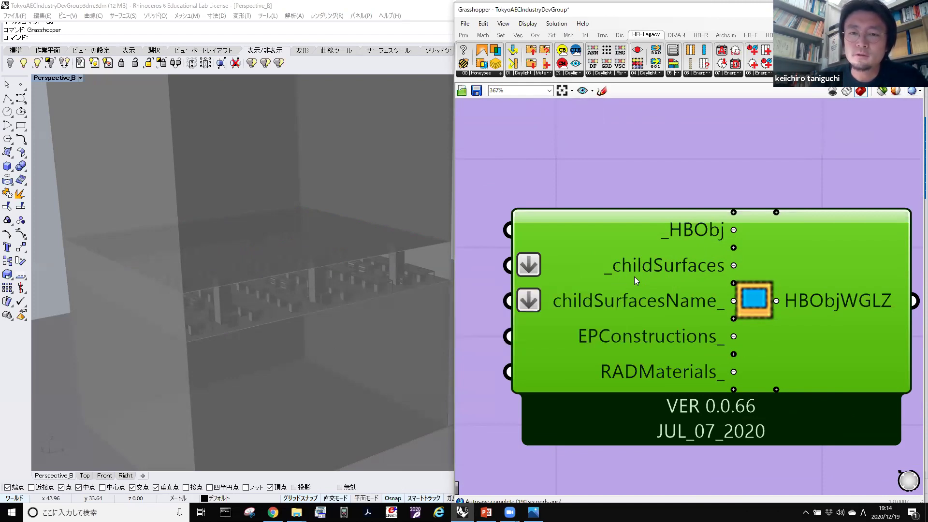
pyautogui.scroll(-5, 635, 275)
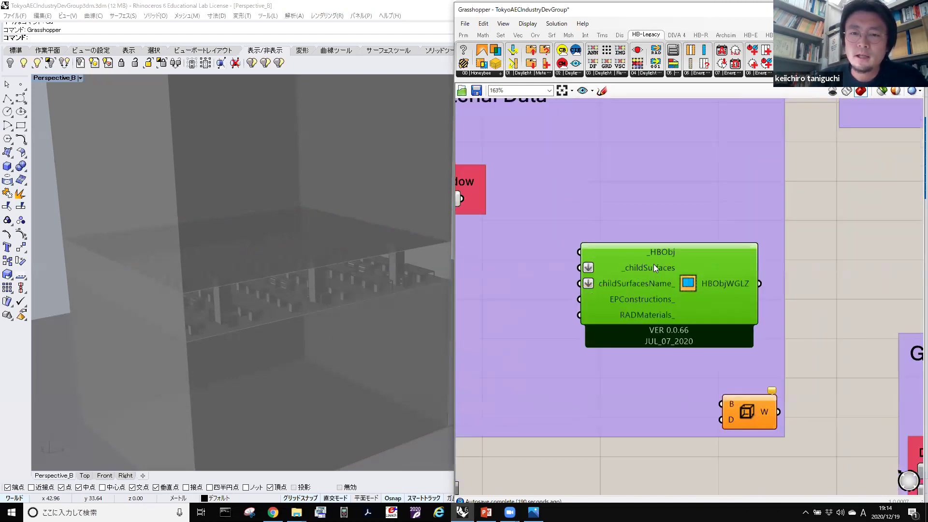
pyautogui.moveTo(604, 293); pyautogui.dragTo(681, 293, button='right')
pyautogui.scroll(-3, 574, 314)
pyautogui.moveTo(574, 313); pyautogui.dragTo(671, 308, button='right')
pyautogui.moveTo(550, 292); pyautogui.dragTo(649, 322, button='right')
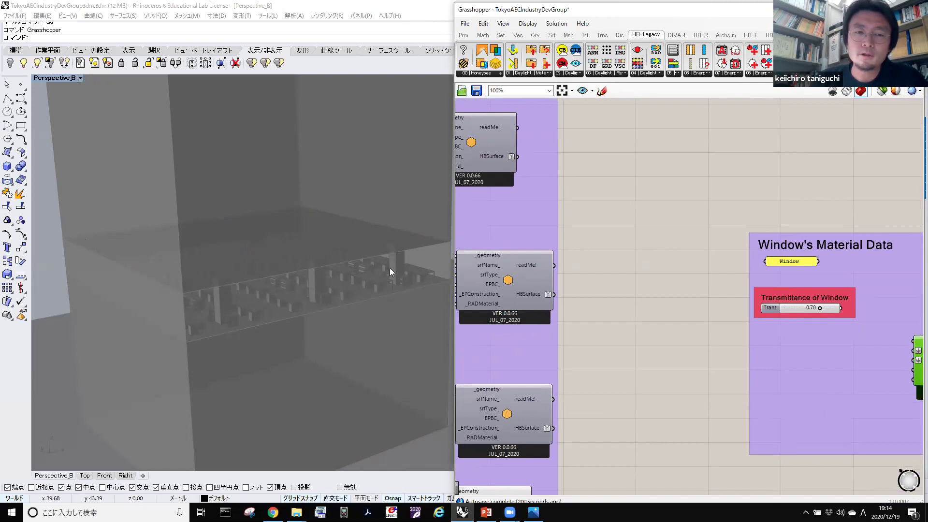
# Connect the HBSurface output of the floor's createHBSrfs component to _HBObj on the addHBGlz component.
pyautogui.moveTo(637, 244); pyautogui.dragTo(688, 283, button='right')
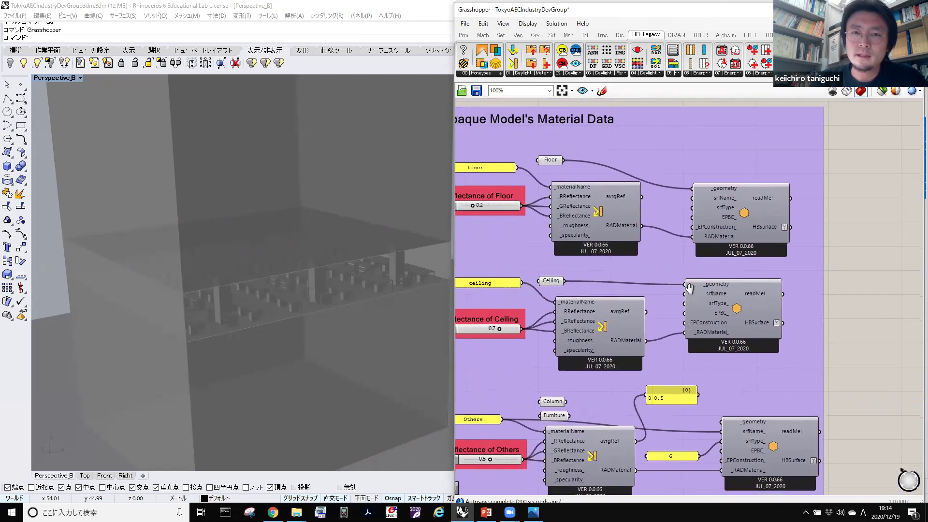
pyautogui.click(743, 216)
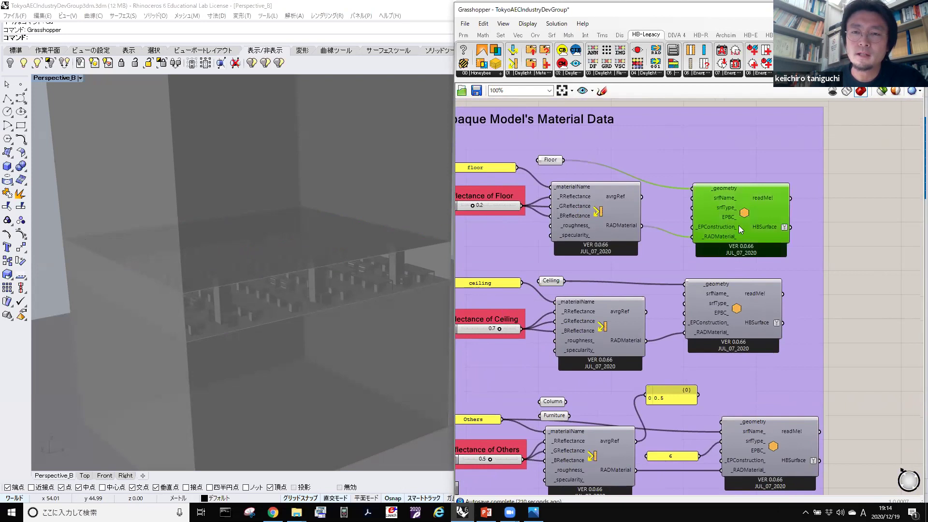
pyautogui.moveTo(795, 285); pyautogui.dragTo(516, 213, button='right')
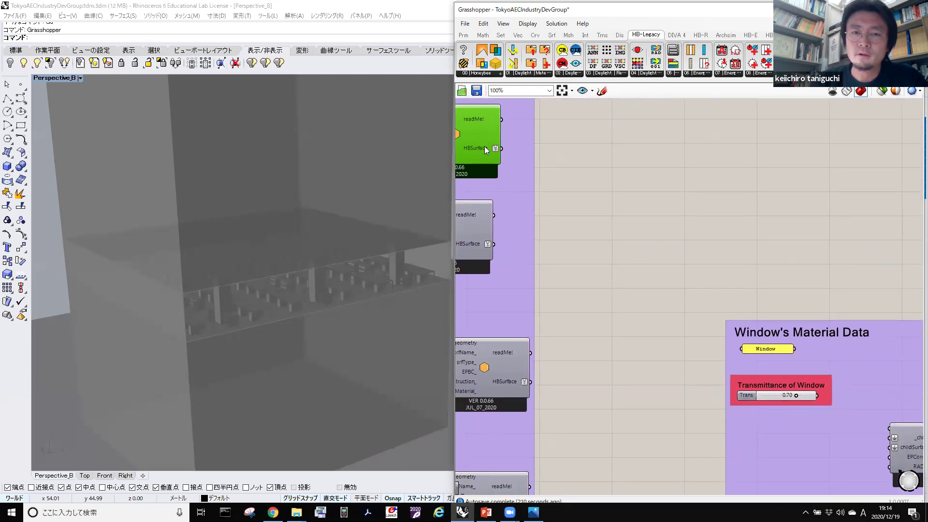
pyautogui.moveTo(501, 148); pyautogui.dragTo(742, 348)
pyautogui.moveTo(763, 391); pyautogui.dragTo(795, 438)
pyautogui.scroll(1, 884, 448)
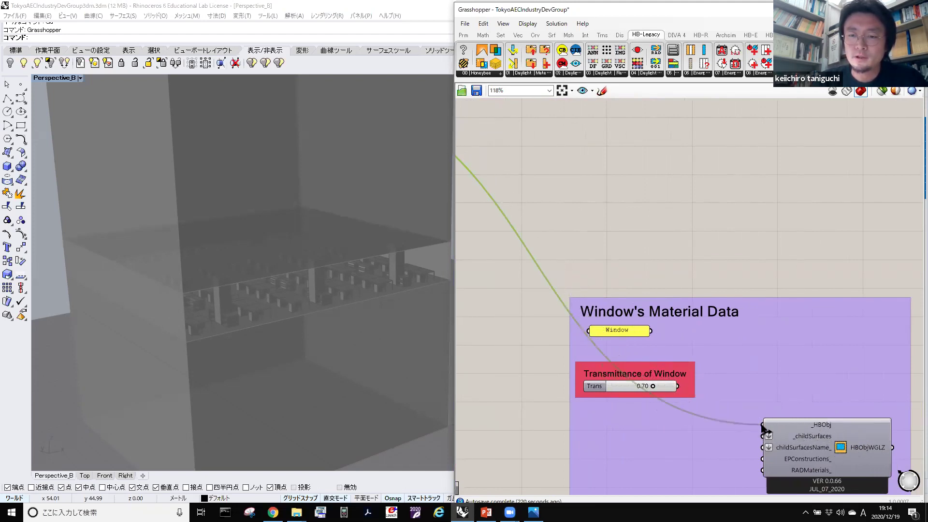
# Add the HBSurface output of the ceiling's createHBSrfs component to the _HBObj input of the addHBGlz component.
pyautogui.scroll(-3, 810, 425)
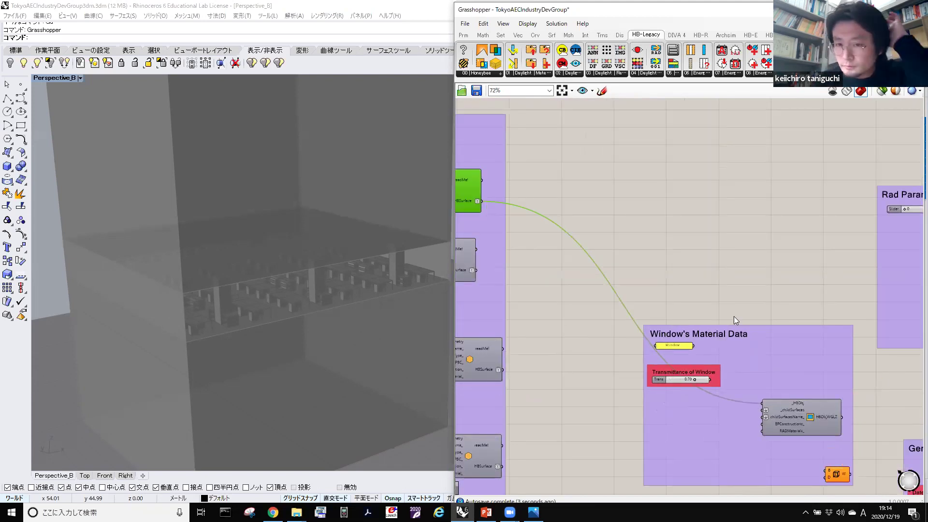
pyautogui.moveTo(571, 326); pyautogui.dragTo(791, 290, button='right')
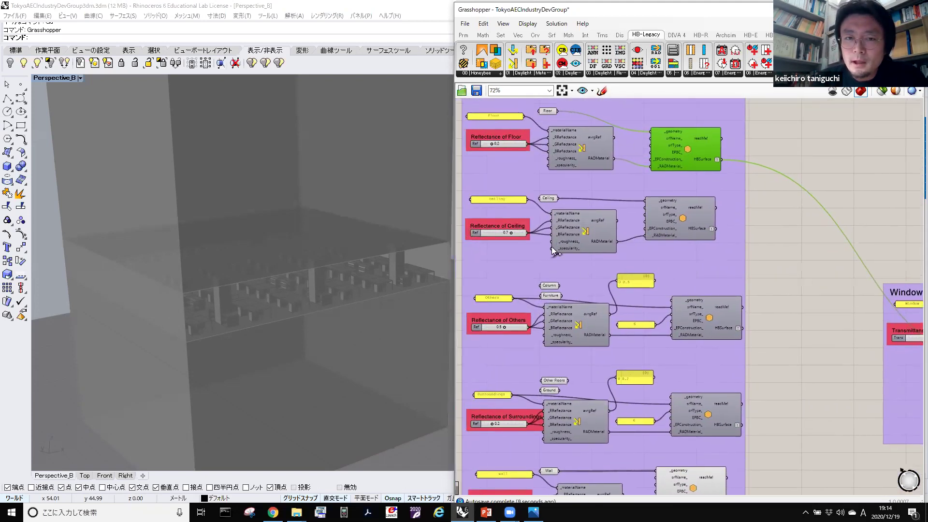
pyautogui.moveTo(719, 231); pyautogui.dragTo(518, 210, button='right')
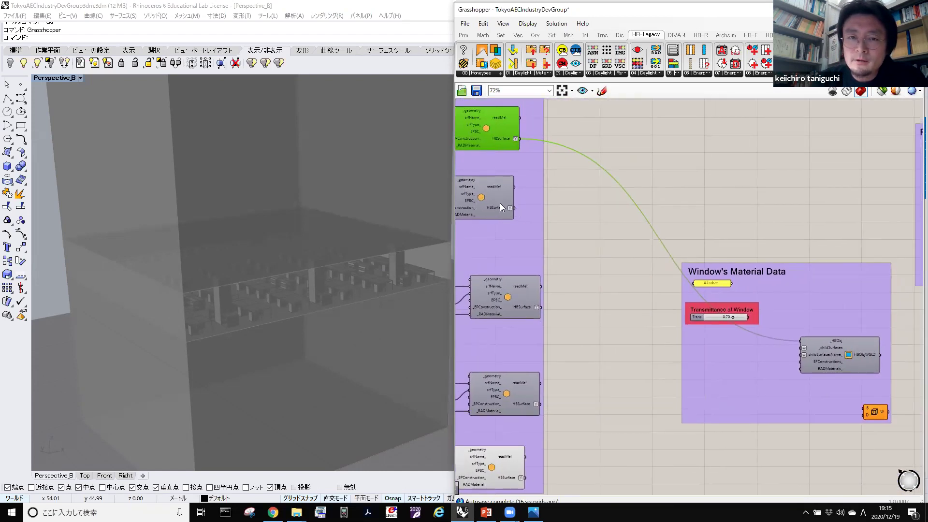
pyautogui.moveTo(513, 208); pyautogui.dragTo(799, 342)
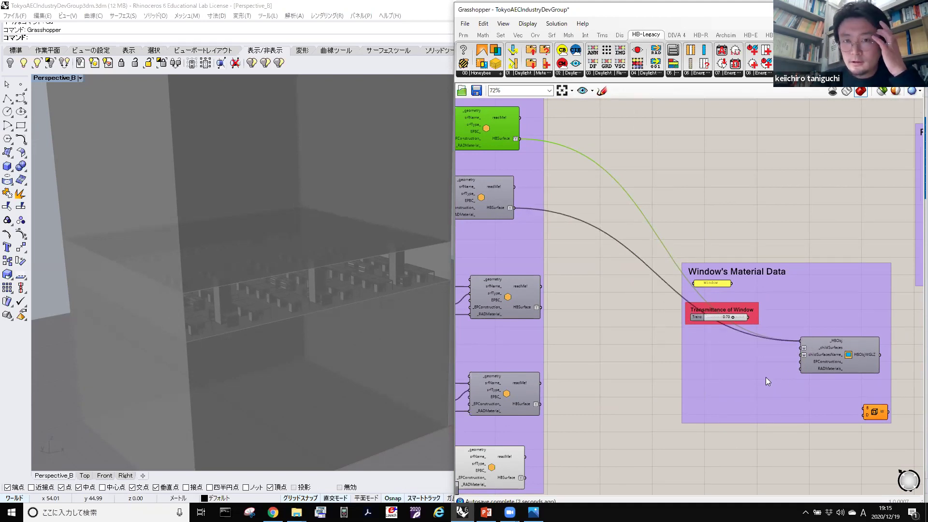
# Turn off the preview of the wall's createHBSrfs component.
pyautogui.moveTo(487, 130); pyautogui.dragTo(535, 179, button='right')
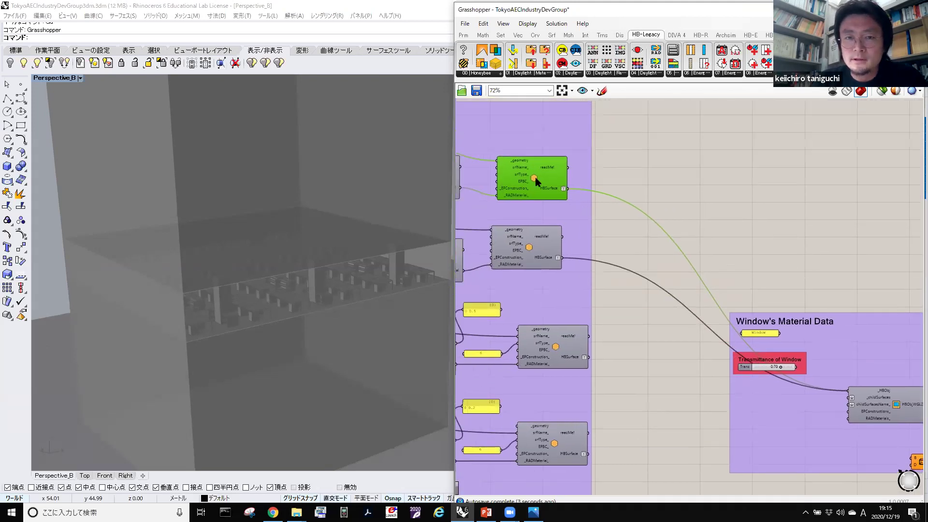
pyautogui.moveTo(798, 371); pyautogui.dragTo(785, 320, button='right')
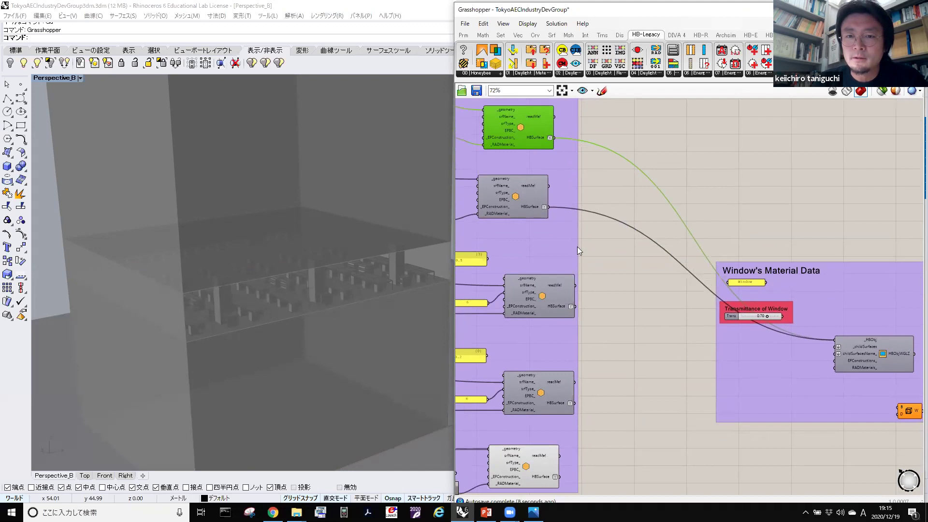
pyautogui.moveTo(665, 333); pyautogui.dragTo(666, 295, button='right')
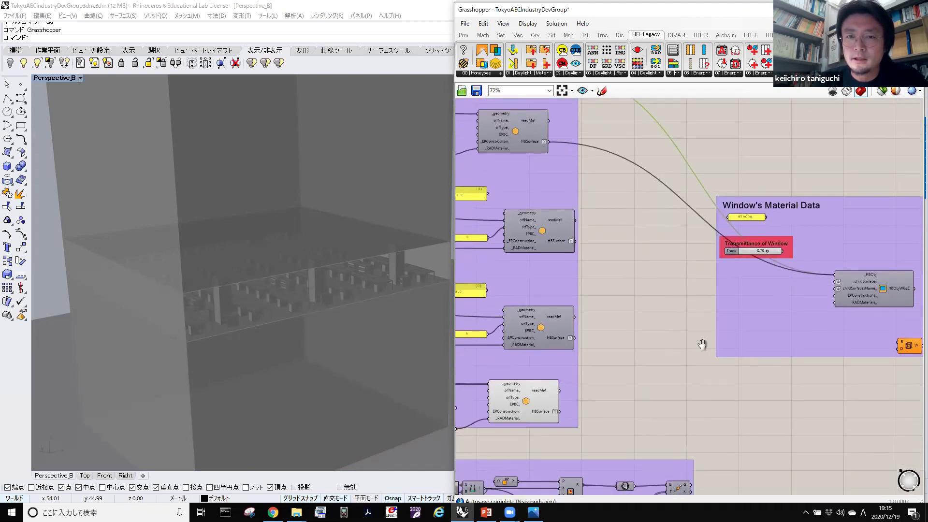
pyautogui.moveTo(701, 344); pyautogui.dragTo(703, 337, button='right')
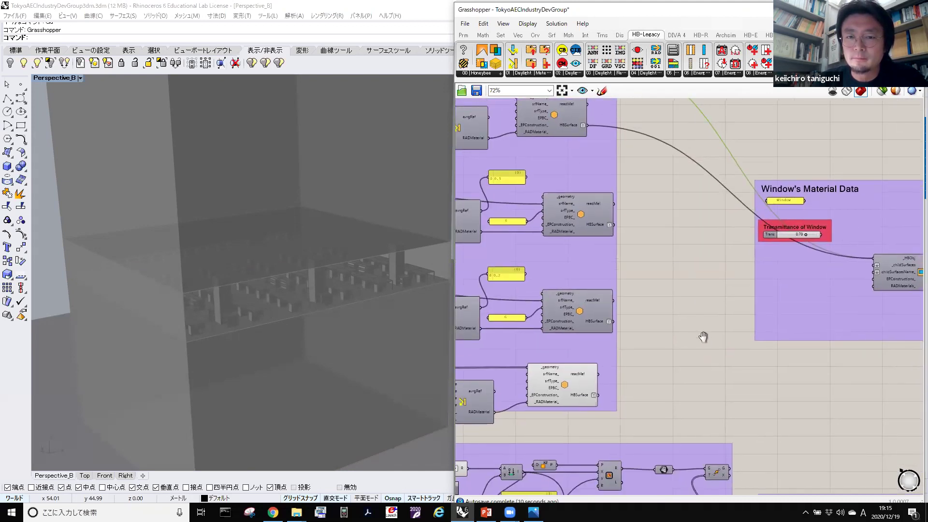
pyautogui.click(567, 382)
pyautogui.middleClick(566, 383)
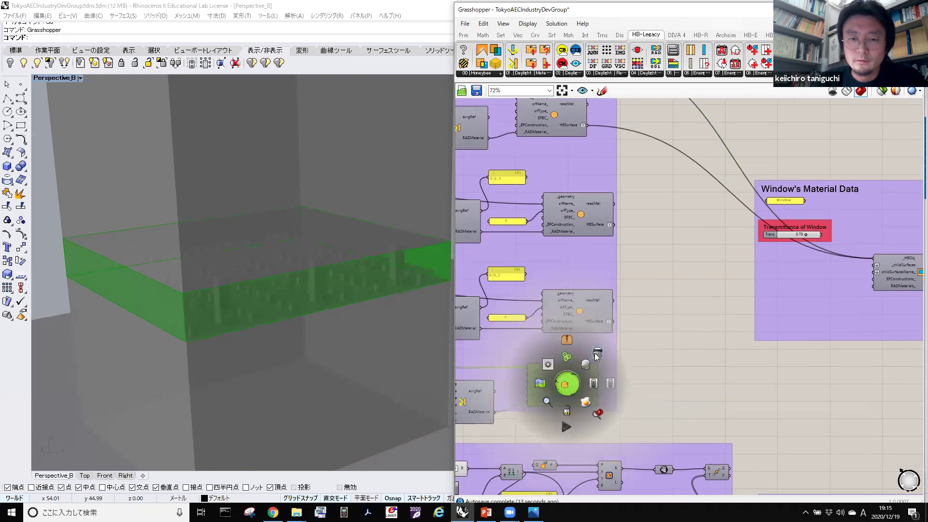
pyautogui.click(585, 364)
# Add the HBSurface output of the wall's createHBSrfs component to the _HBObj input of the addHBGlz component.
pyautogui.moveTo(623, 371)
pyautogui.mouseDown(button='right')
pyautogui.moveTo(592, 369)
pyautogui.moveTo(595, 387)
pyautogui.moveTo(768, 364)
pyautogui.mouseUp(button='right')
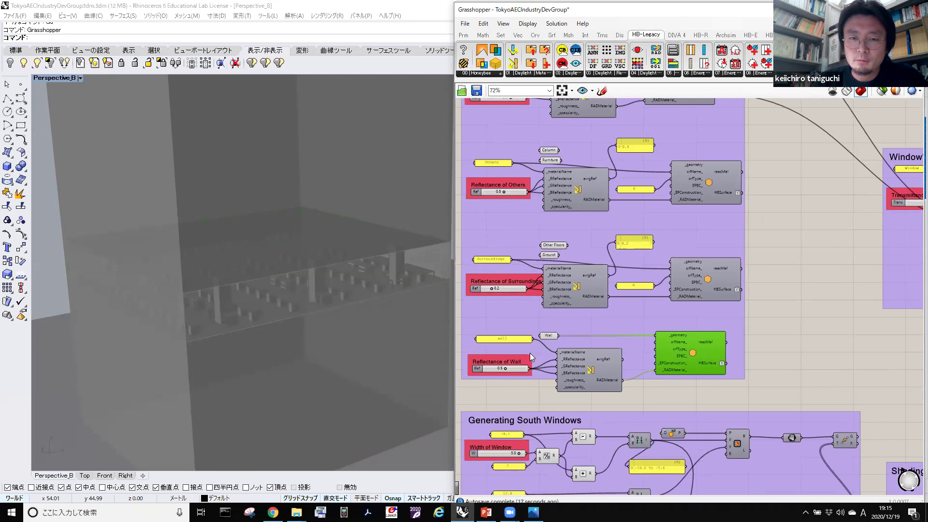
pyautogui.scroll(4, 530, 352)
pyautogui.scroll(1, 536, 357)
pyautogui.moveTo(866, 372); pyautogui.dragTo(671, 344, button='right')
pyautogui.moveTo(776, 353); pyautogui.dragTo(627, 359, button='right')
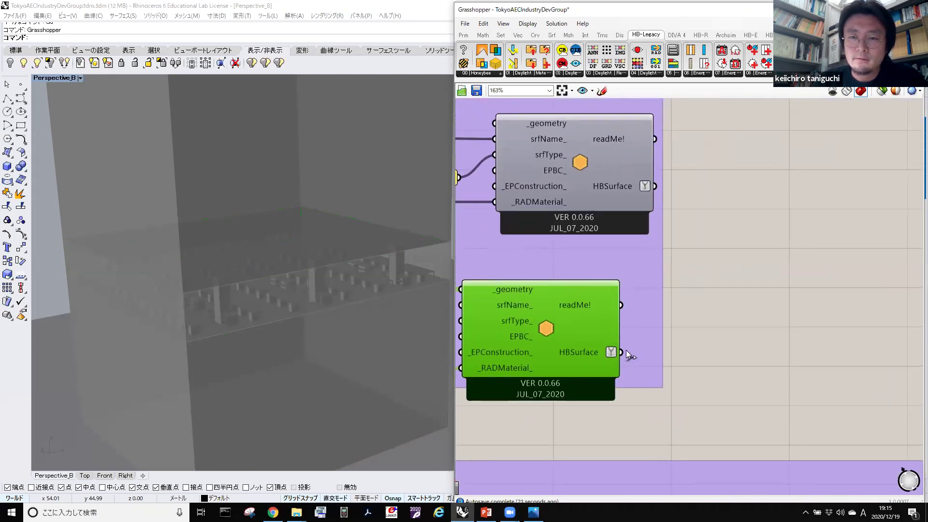
pyautogui.moveTo(654, 346); pyautogui.dragTo(659, 136)
pyautogui.scroll(-5, 854, 249)
pyautogui.scroll(7, 904, 179)
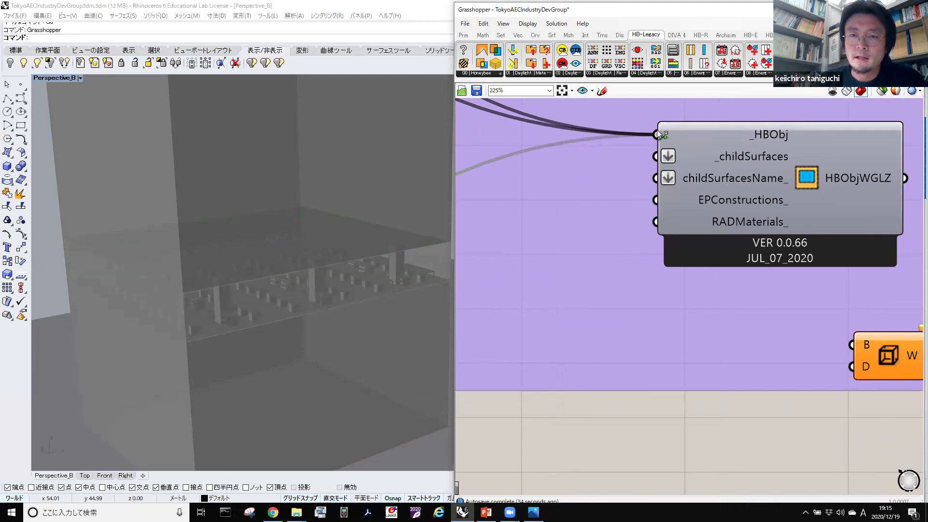
# Check which model geometry the Column and Furniture parameters above the Others material reference.
pyautogui.scroll(-2, 653, 223)
pyautogui.scroll(-2, 653, 225)
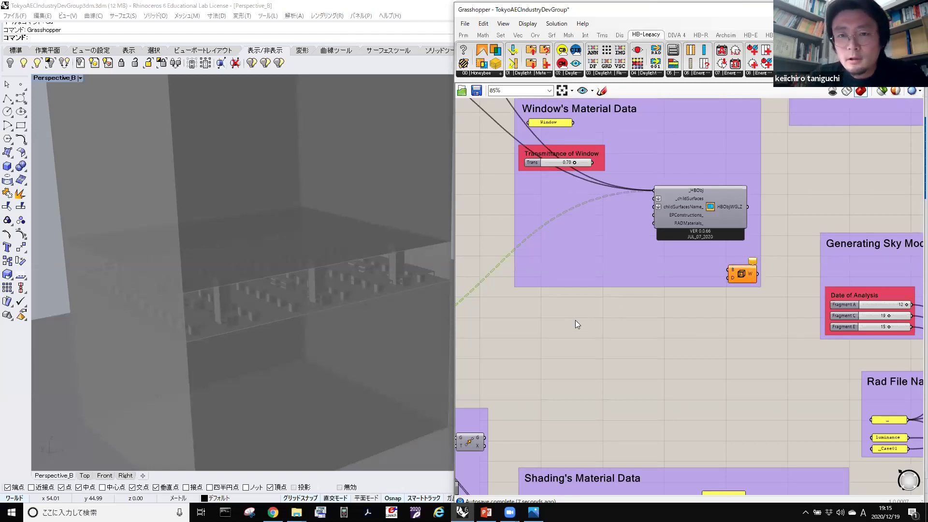
pyautogui.moveTo(617, 325); pyautogui.dragTo(685, 352, button='right')
pyautogui.moveTo(556, 286); pyautogui.dragTo(796, 304, button='right')
pyautogui.moveTo(595, 300); pyautogui.dragTo(664, 308, button='right')
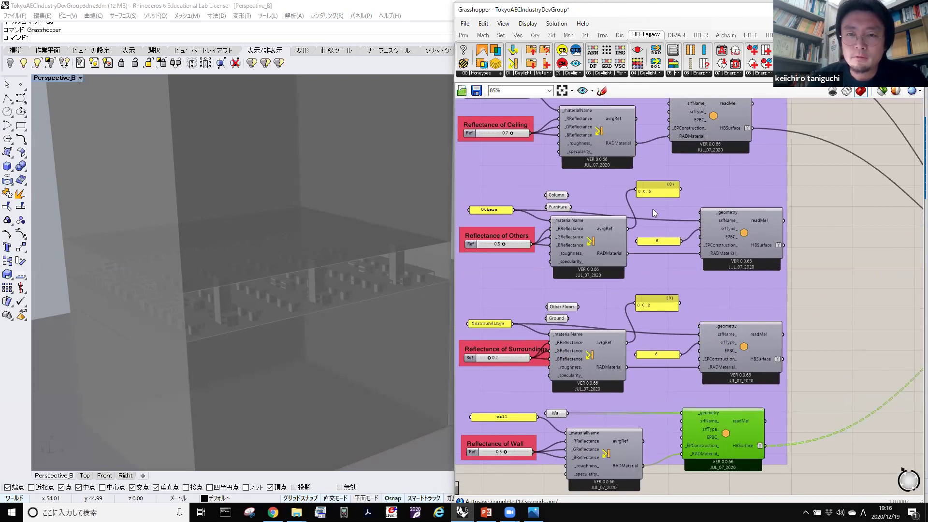
pyautogui.scroll(4, 592, 193)
pyautogui.moveTo(602, 230); pyautogui.dragTo(601, 203, button='right')
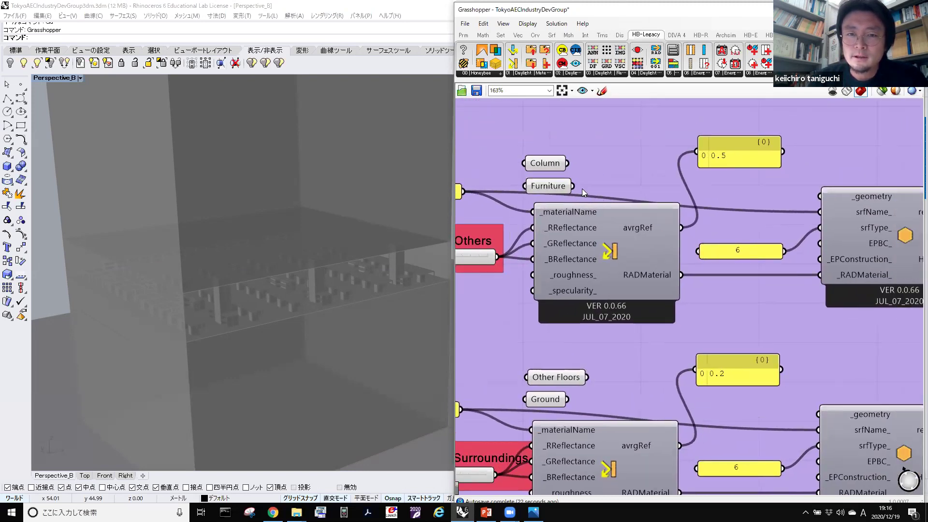
pyautogui.click(556, 164)
pyautogui.click(556, 188)
pyautogui.moveTo(615, 203); pyautogui.dragTo(658, 242, button='right')
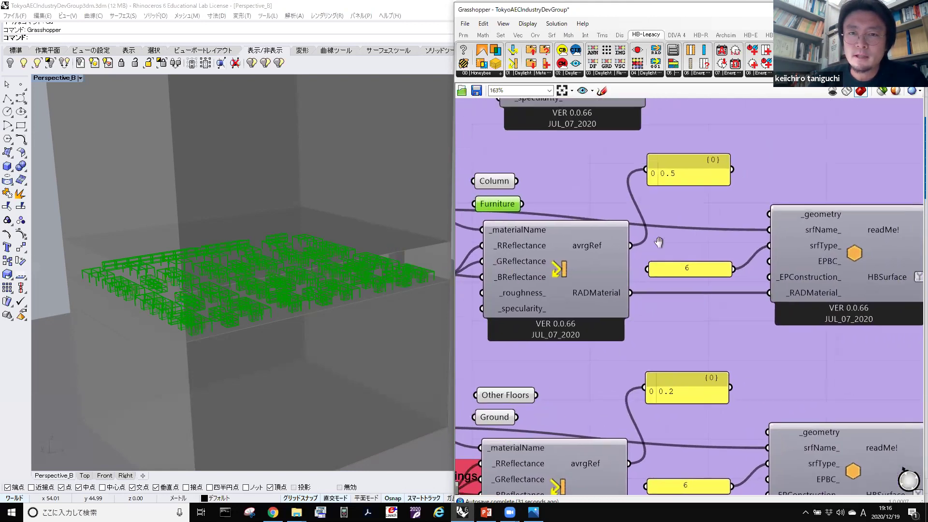
pyautogui.click(497, 183)
pyautogui.click(503, 204)
# Connect both the Column and Furniture parameters to the _geometry input of the createHBSrfs component for Others.
pyautogui.moveTo(516, 181); pyautogui.dragTo(771, 214)
pyautogui.moveTo(829, 239); pyautogui.dragTo(823, 242, button='right')
pyautogui.moveTo(516, 206); pyautogui.dragTo(768, 220)
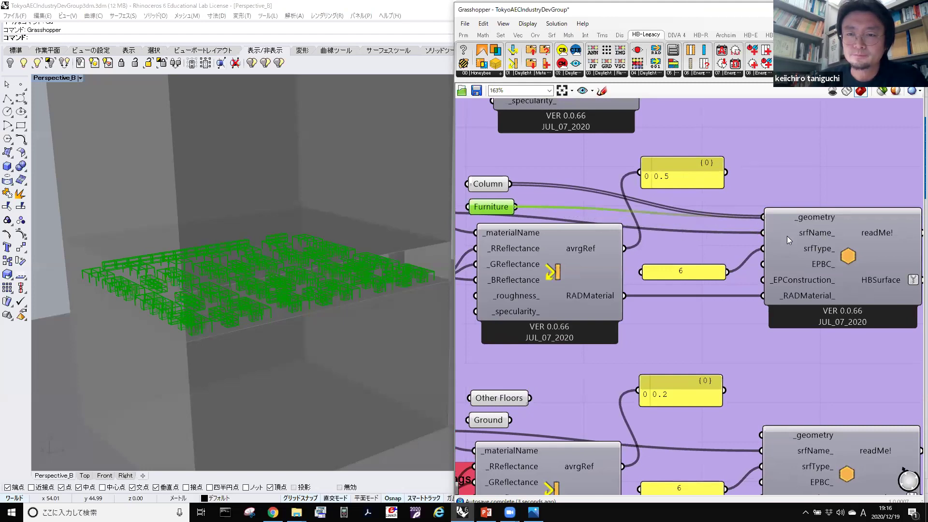
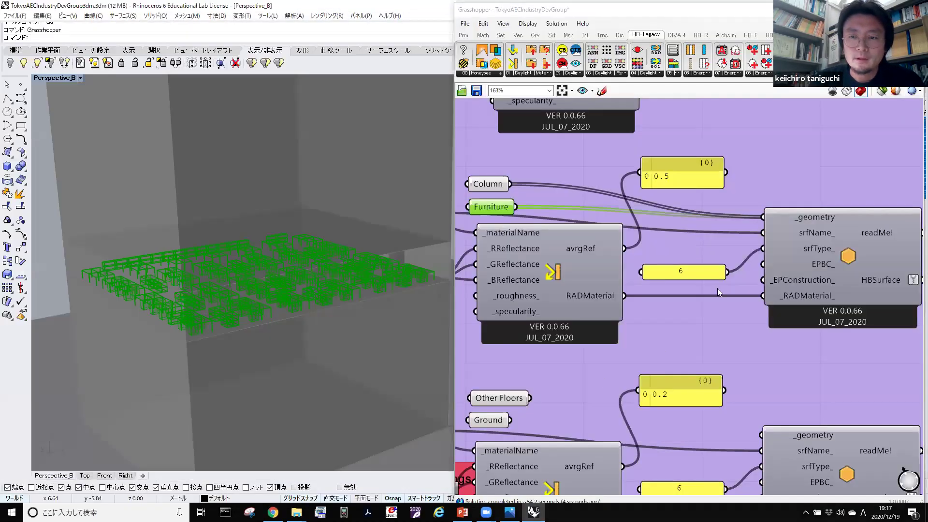
# Examine the addHBGlz component in the Window's Material Data group and the surface connections feeding its _HBObj input.
pyautogui.scroll(-2, 718, 288)
pyautogui.moveTo(824, 281); pyautogui.dragTo(534, 234, button='right')
pyautogui.scroll(-2, 703, 274)
pyautogui.moveTo(798, 289); pyautogui.dragTo(789, 289, button='right')
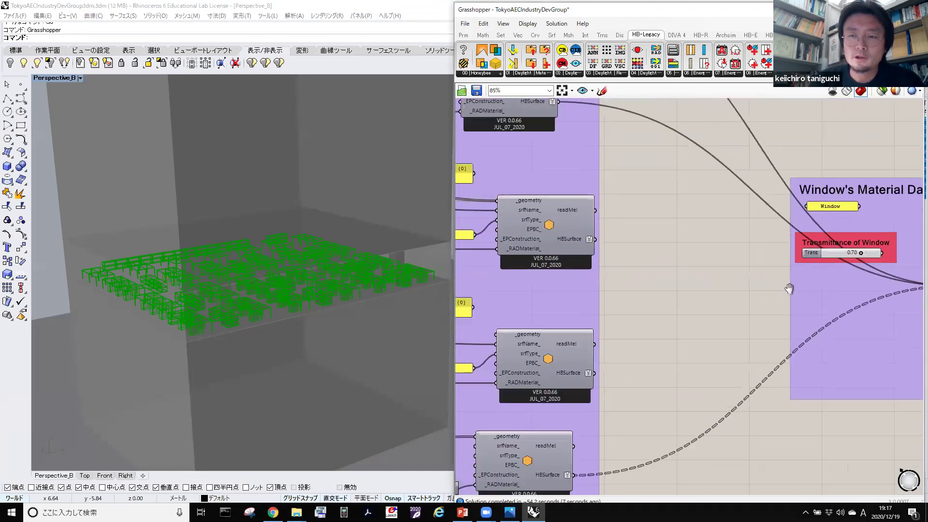
pyautogui.scroll(5, 852, 296)
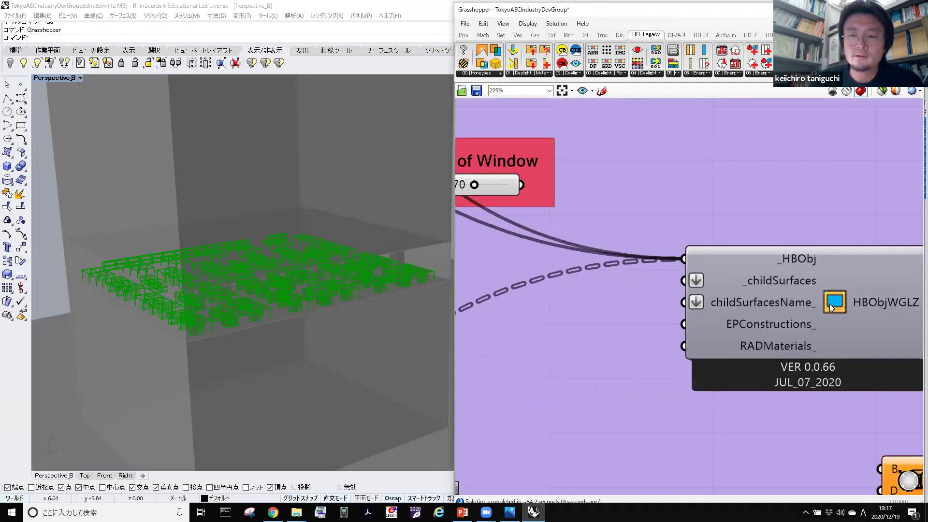
pyautogui.scroll(-1, 844, 292)
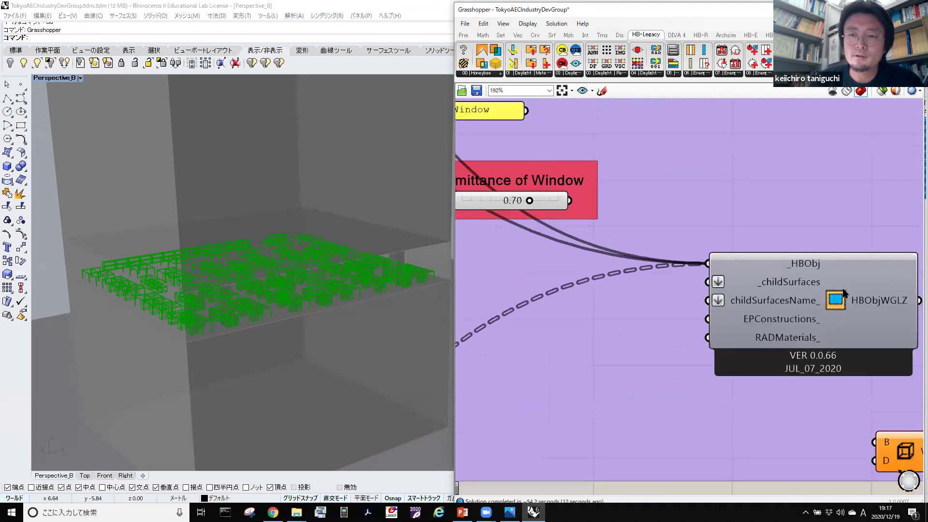
pyautogui.scroll(-3, 843, 291)
pyautogui.scroll(-3, 625, 298)
pyautogui.moveTo(616, 302); pyautogui.dragTo(701, 312, button='right')
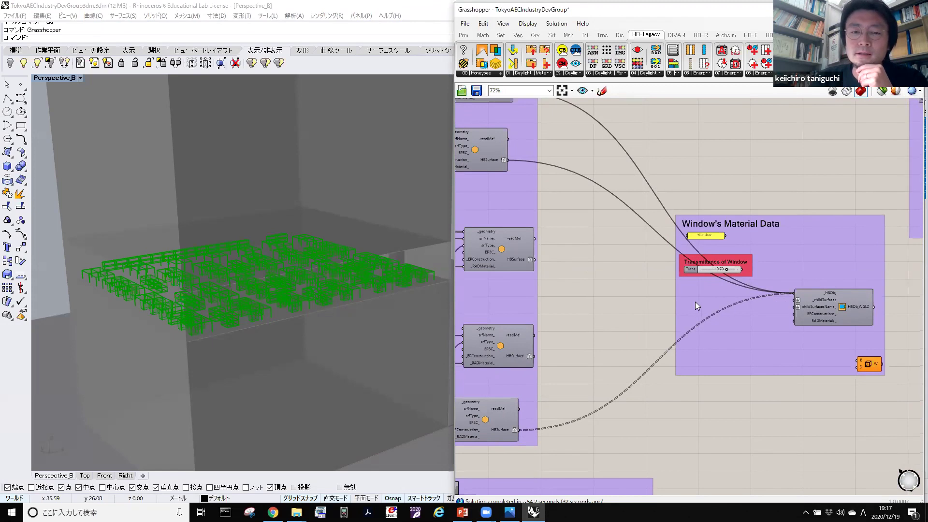
# Check which model geometry the Other Floors and Ground parameters above the Surroundings material reference.
pyautogui.moveTo(557, 291); pyautogui.dragTo(685, 262, button='right')
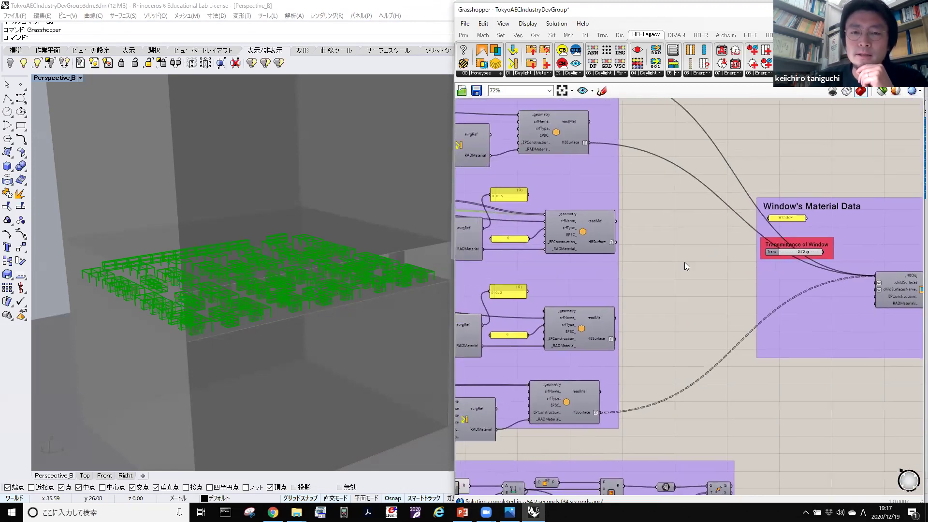
pyautogui.scroll(2, 589, 295)
pyautogui.moveTo(588, 296); pyautogui.dragTo(675, 268, button='right')
pyautogui.scroll(2, 590, 280)
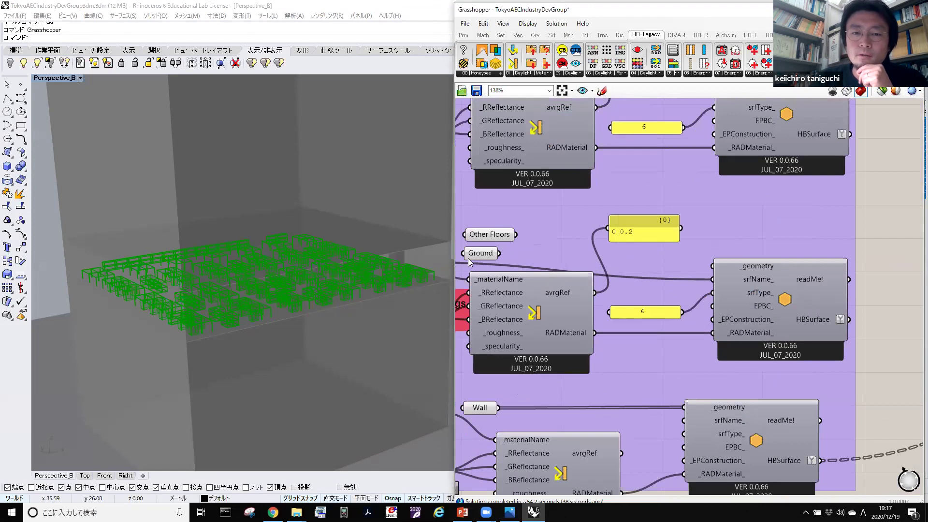
pyautogui.click(488, 235)
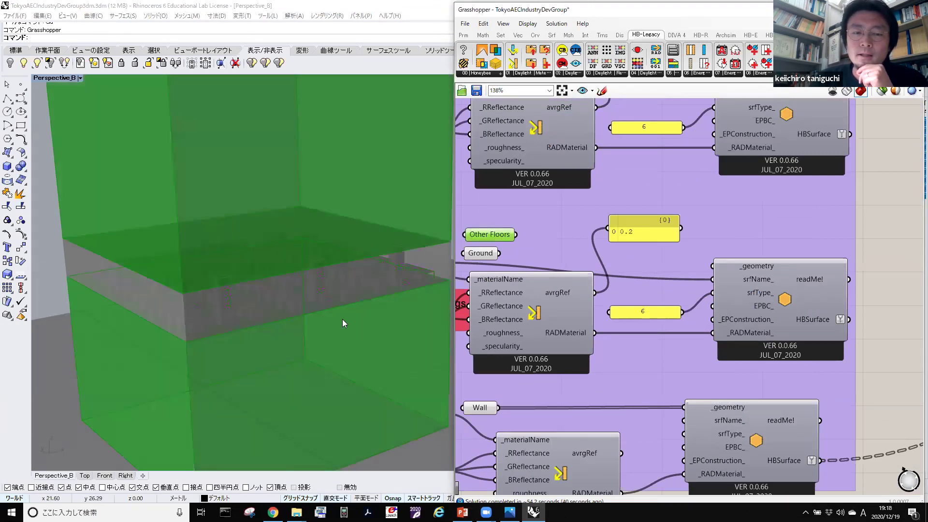
pyautogui.click(488, 256)
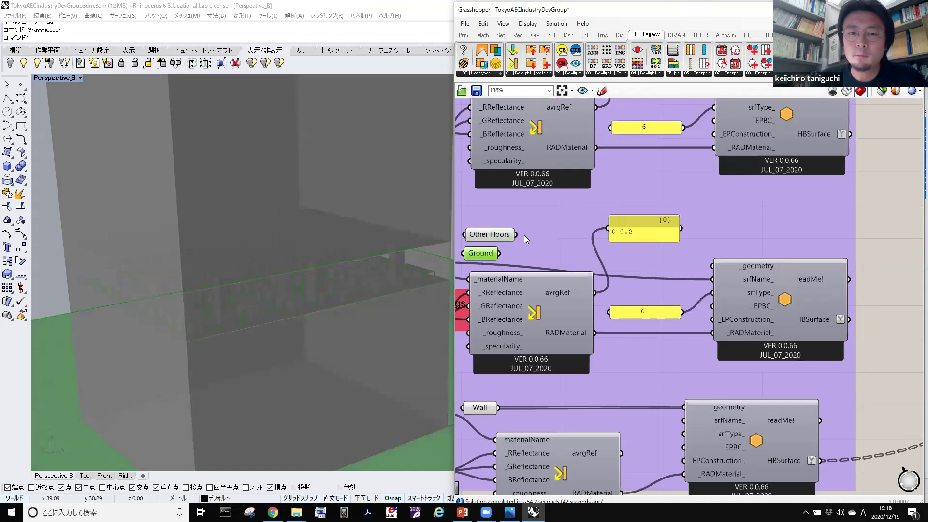
# Connect both the Other Floors and Ground parameters to the _geometry input of the createHBSrfs component for Surroundings.
pyautogui.moveTo(539, 270); pyautogui.dragTo(664, 254, button='right')
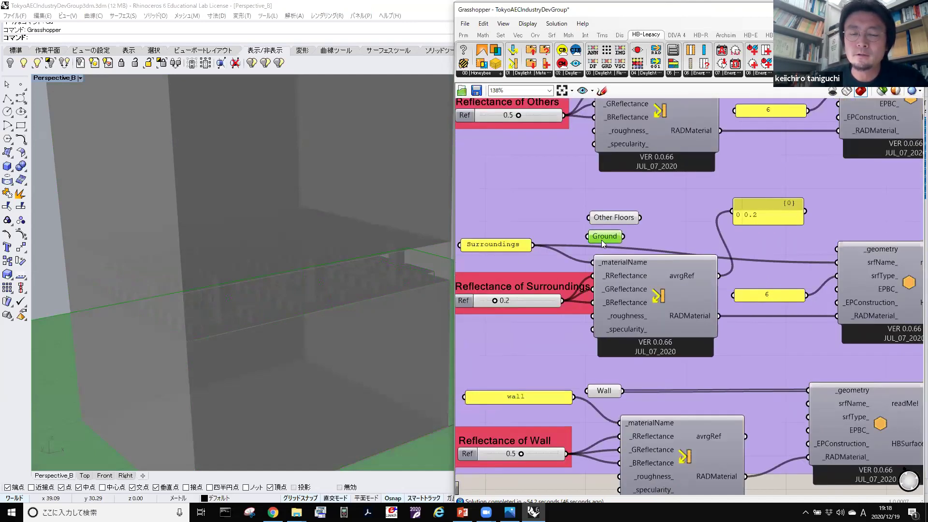
pyautogui.moveTo(640, 218); pyautogui.dragTo(837, 249)
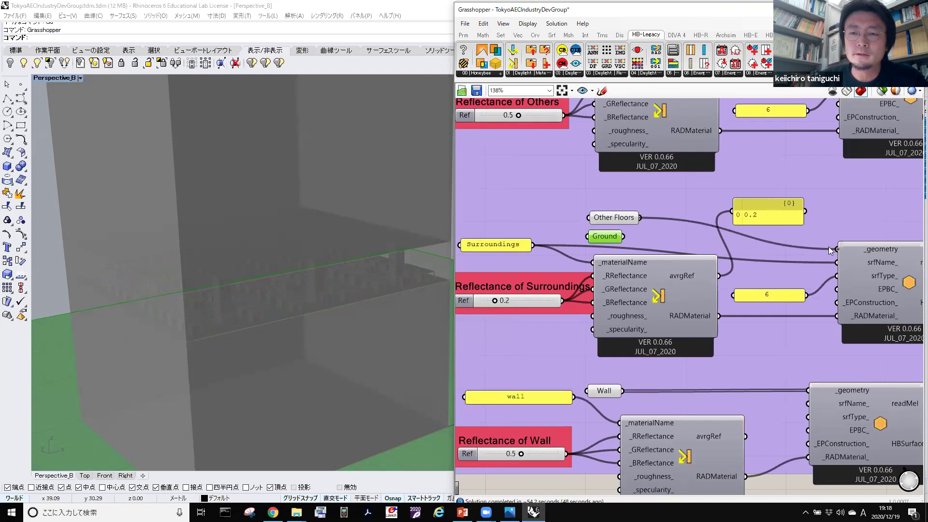
pyautogui.moveTo(624, 236); pyautogui.dragTo(836, 249)
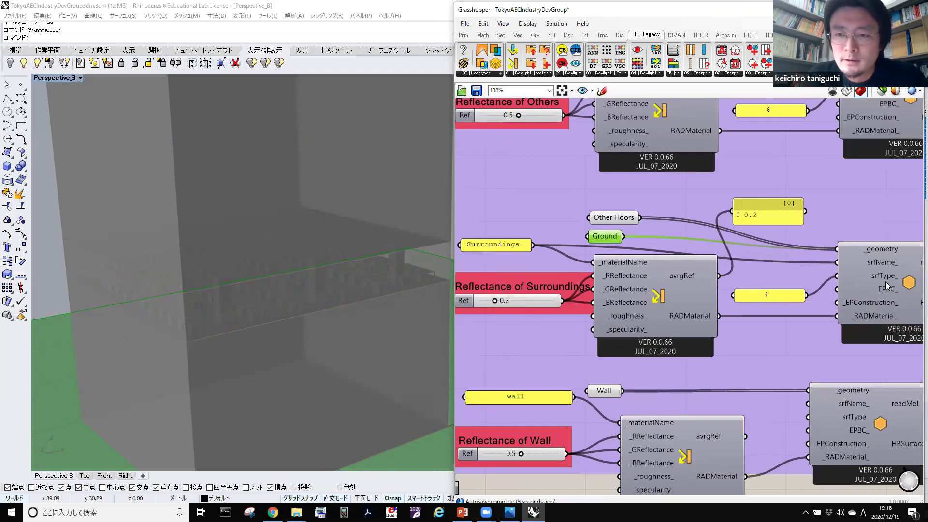
# Examine the _childSurfaces and remaining unconnected inputs of the addHBGlz component in the Window's Material Data group.
pyautogui.moveTo(739, 304); pyautogui.dragTo(679, 305, button='right')
pyautogui.scroll(-4, 679, 306)
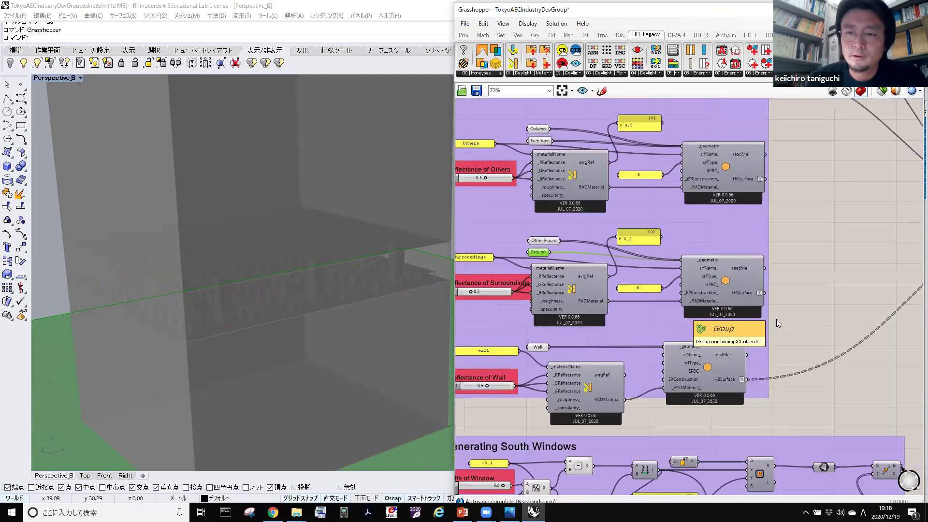
pyautogui.moveTo(718, 351); pyautogui.dragTo(519, 367, button='right')
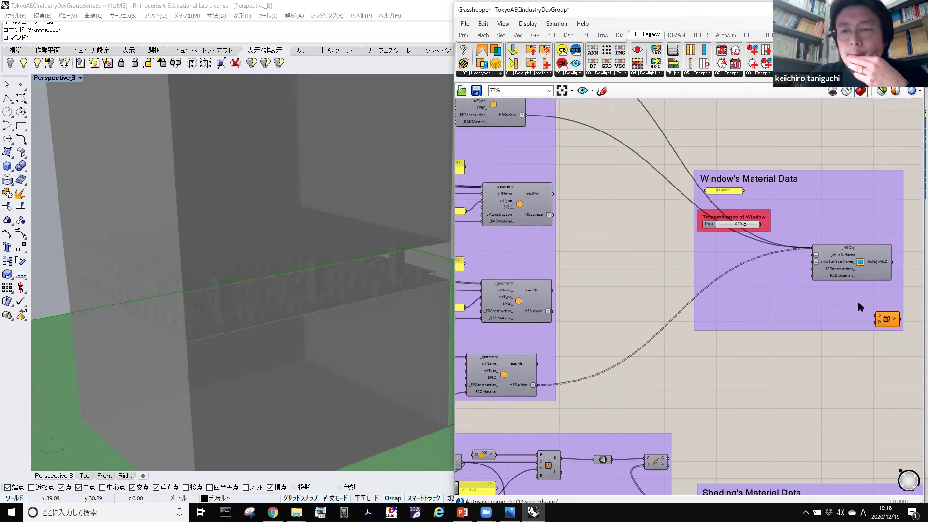
pyautogui.scroll(3, 860, 306)
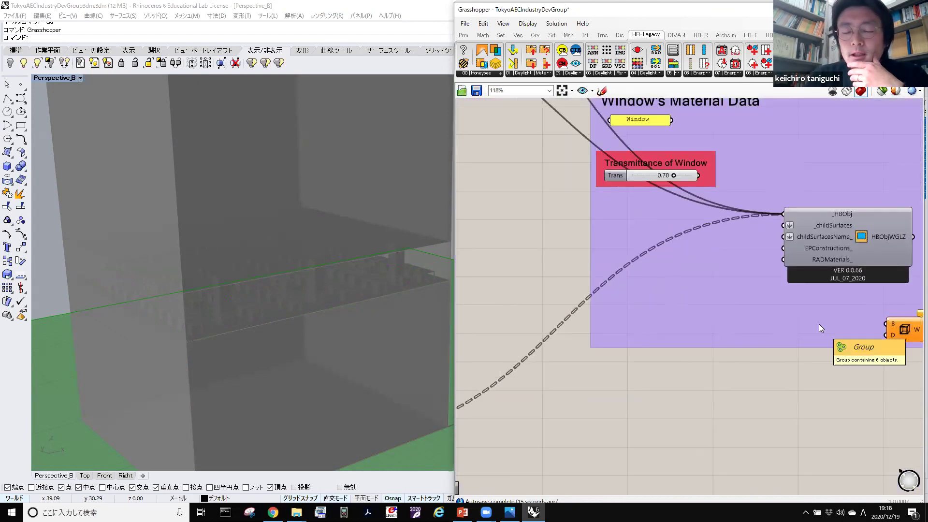
pyautogui.scroll(2, 829, 232)
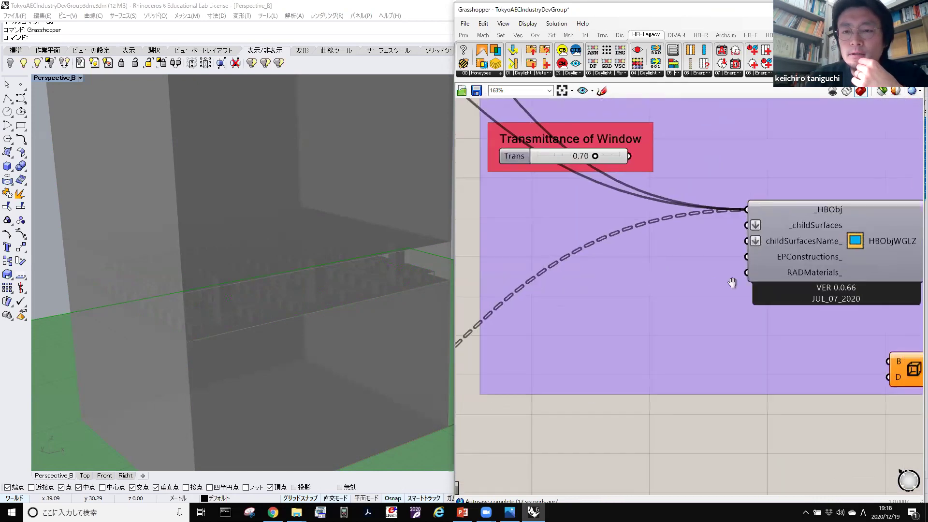
pyautogui.scroll(2, 744, 242)
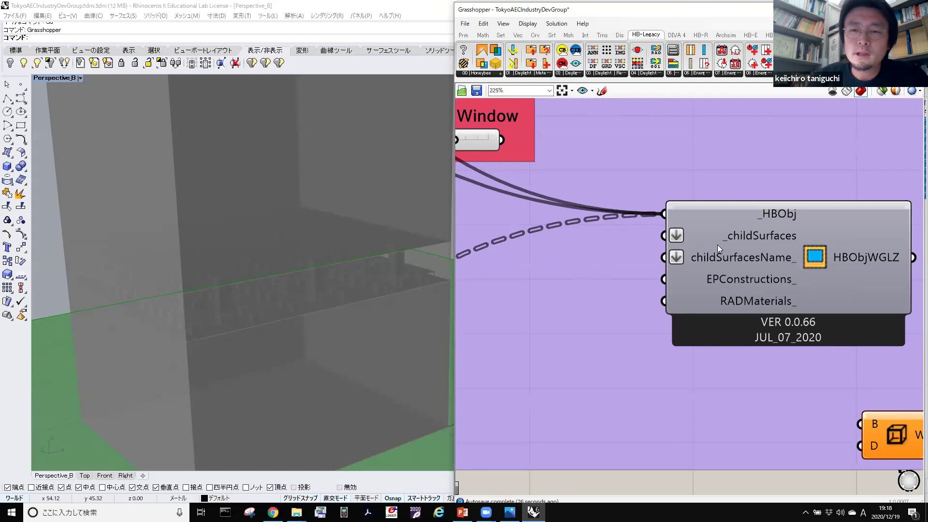
pyautogui.scroll(-4, 731, 244)
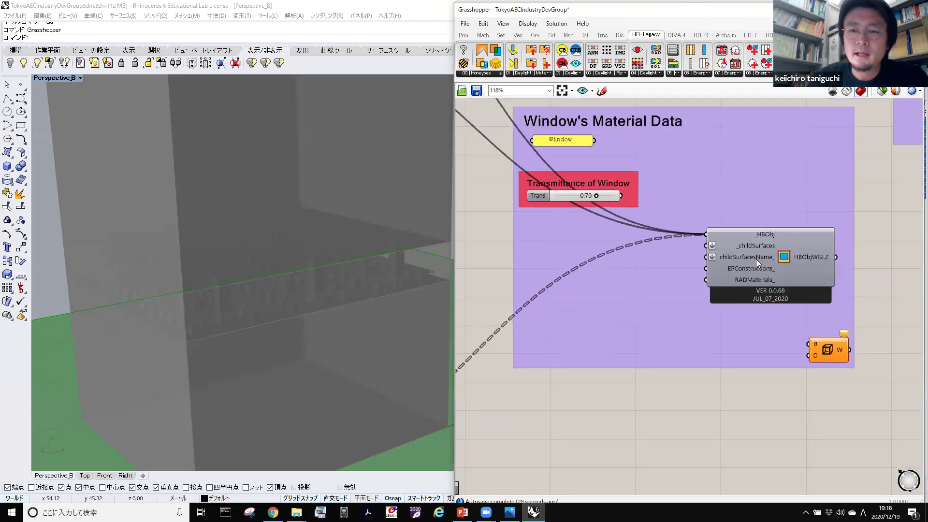
# Temporarily preview the final Move component of Generating South Windows to inspect its window surfaces in the model, and hide it again.
pyautogui.moveTo(692, 315)
pyautogui.mouseDown(button='right')
pyautogui.moveTo(730, 234)
pyautogui.moveTo(711, 261)
pyautogui.mouseUp(button='right')
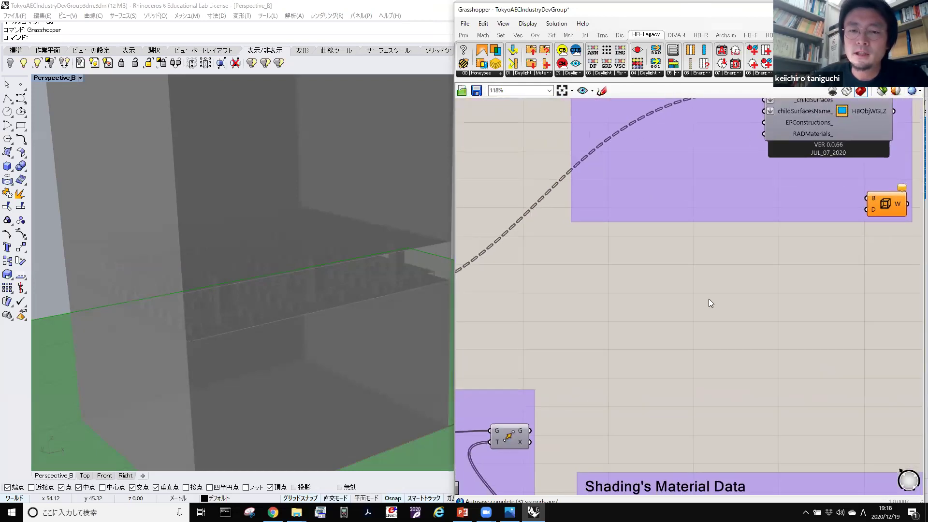
pyautogui.scroll(-4, 708, 303)
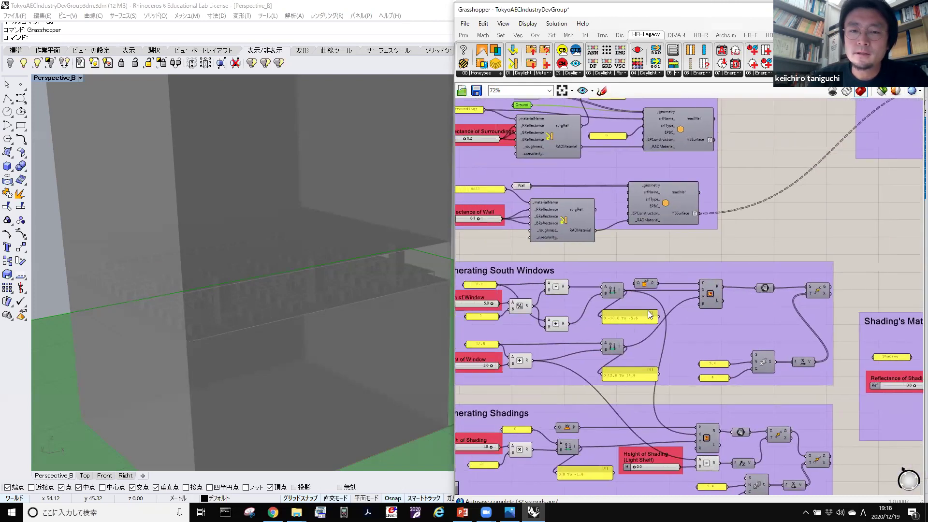
pyautogui.moveTo(648, 310); pyautogui.dragTo(684, 308, button='right')
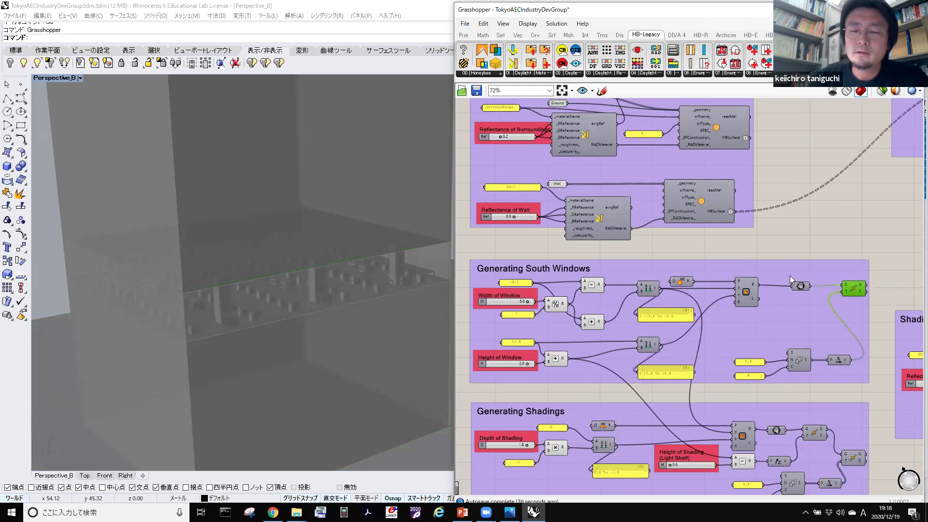
pyautogui.scroll(3, 867, 281)
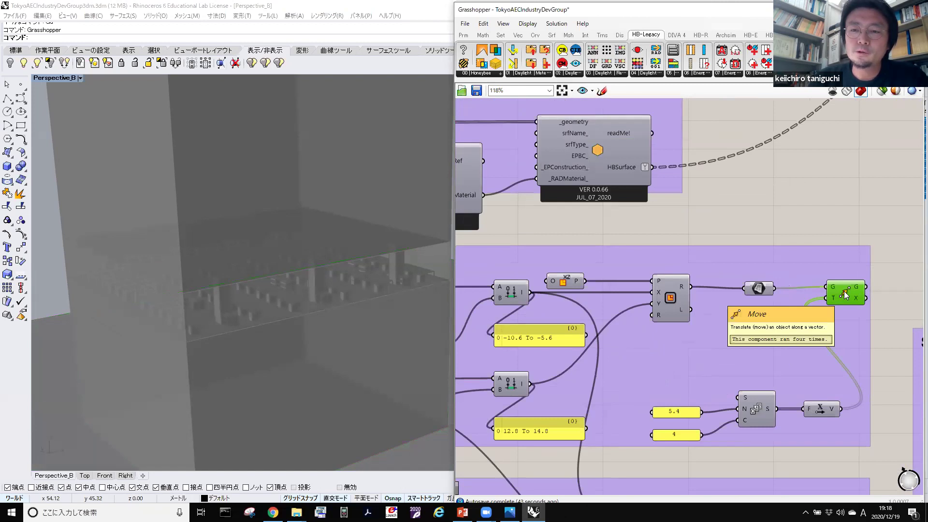
pyautogui.moveTo(844, 295)
pyautogui.mouseDown(button='right')
pyautogui.moveTo(656, 306)
pyautogui.moveTo(563, 351)
pyautogui.moveTo(509, 392)
pyautogui.mouseUp(button='right')
pyautogui.rightClick(509, 393)
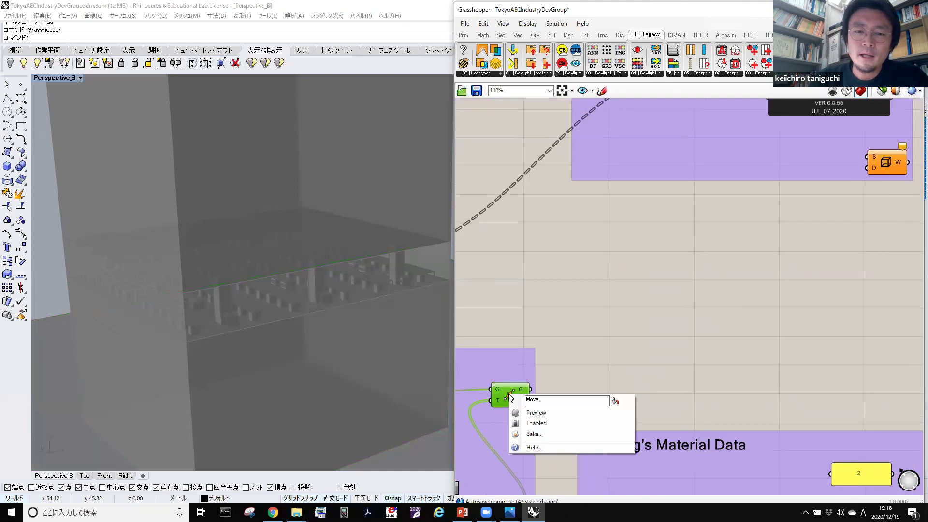
pyautogui.click(524, 413)
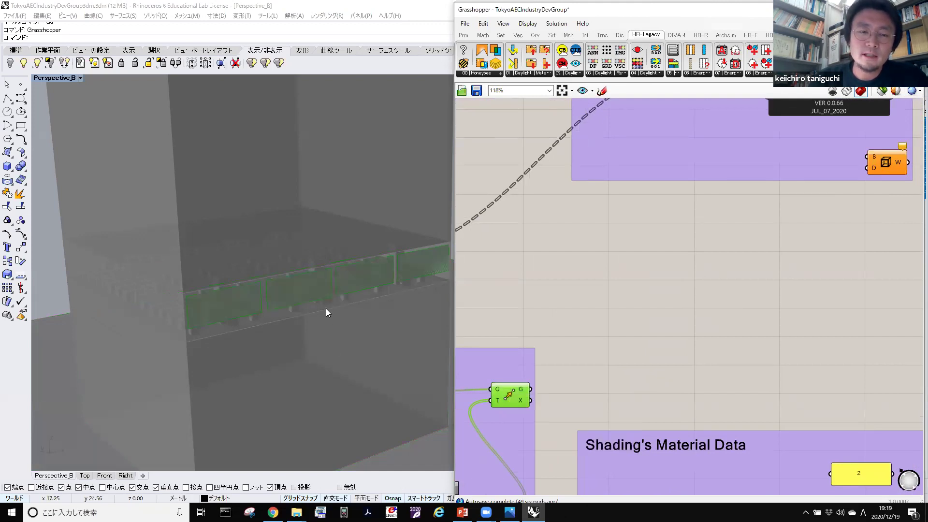
pyautogui.moveTo(338, 296); pyautogui.dragTo(356, 295, button='right')
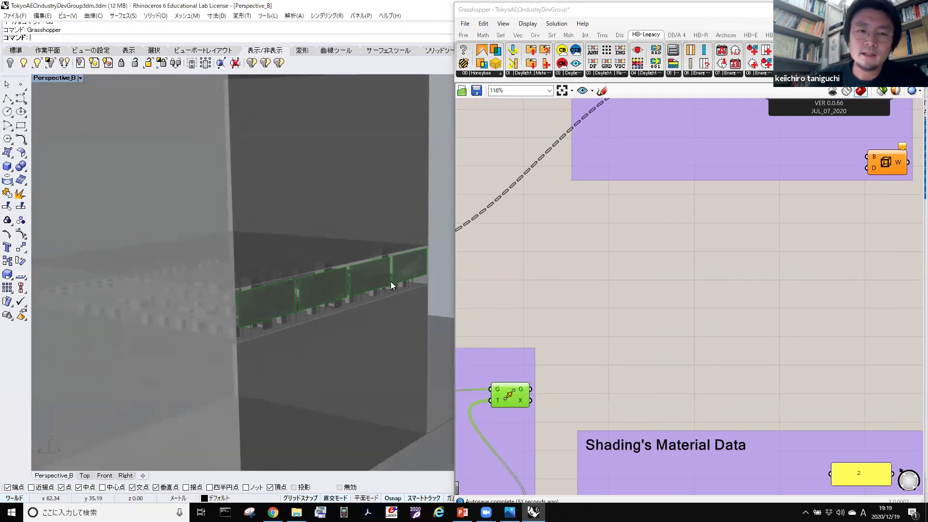
pyautogui.rightClick(506, 390)
pyautogui.click(531, 413)
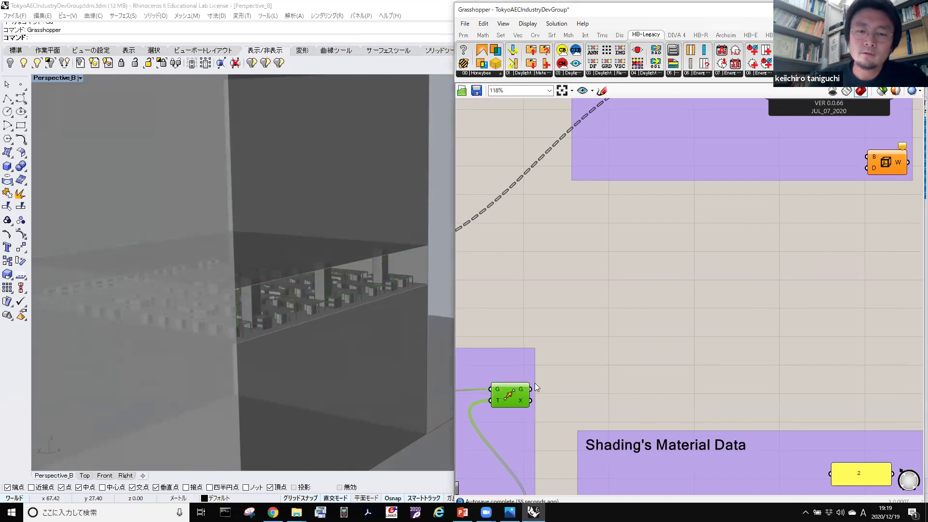
# Connect the geometry output of the south windows' final Move component to the _childSurfaces input of the addHBGlz component.
pyautogui.scroll(2, 527, 392)
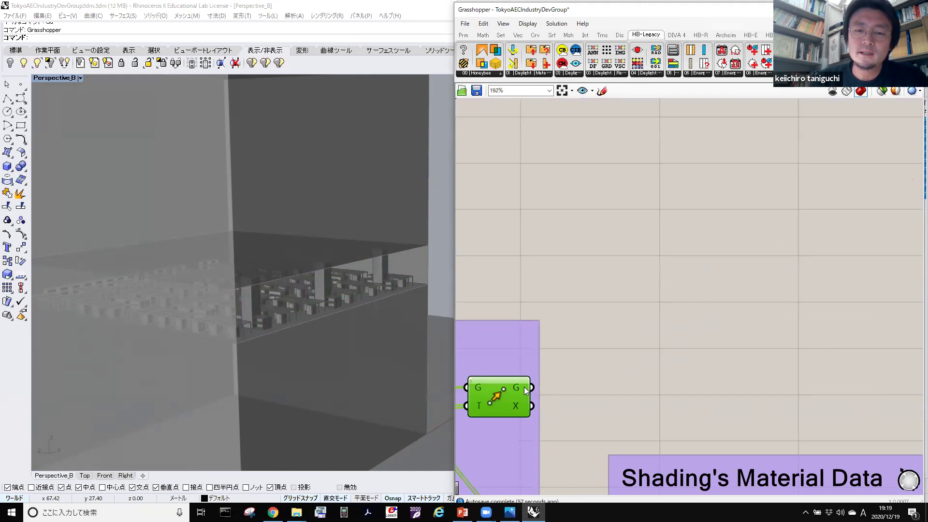
pyautogui.scroll(-3, 536, 389)
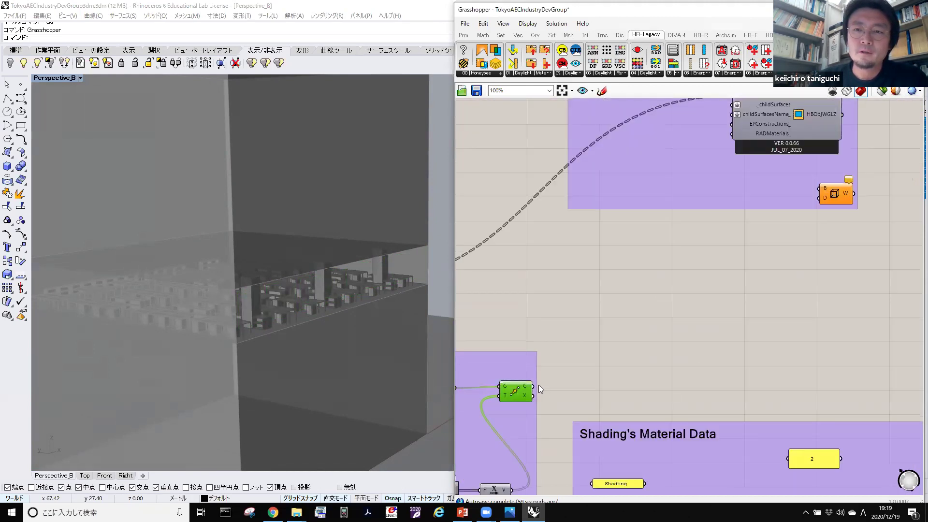
pyautogui.moveTo(533, 385); pyautogui.dragTo(730, 128)
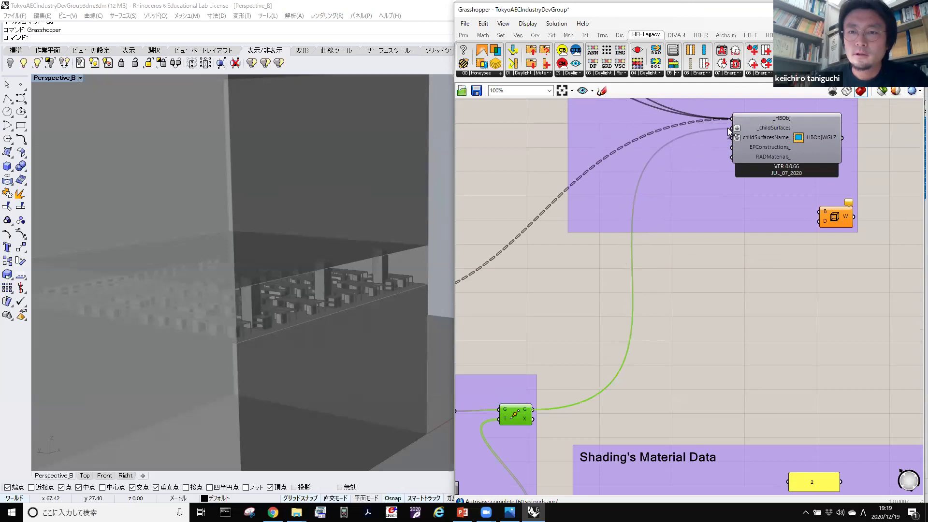
pyautogui.scroll(3, 758, 130)
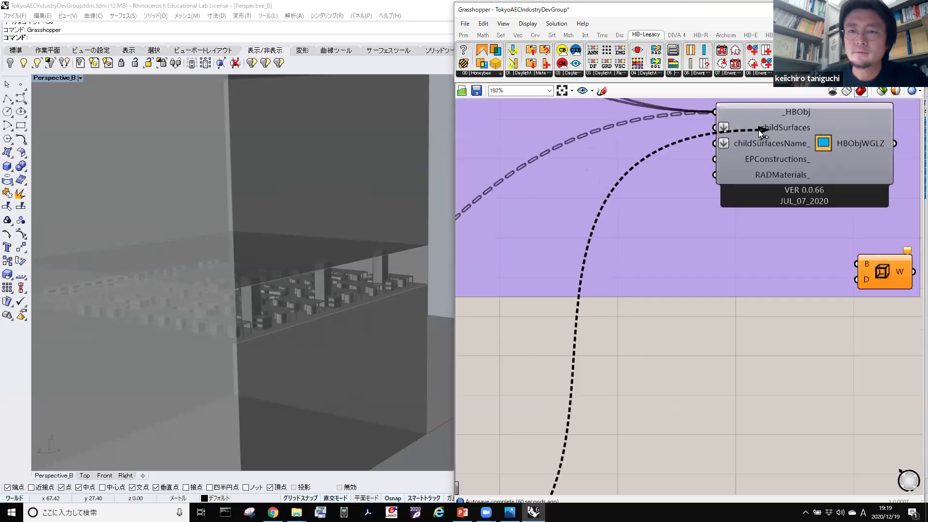
pyautogui.scroll(3, 758, 129)
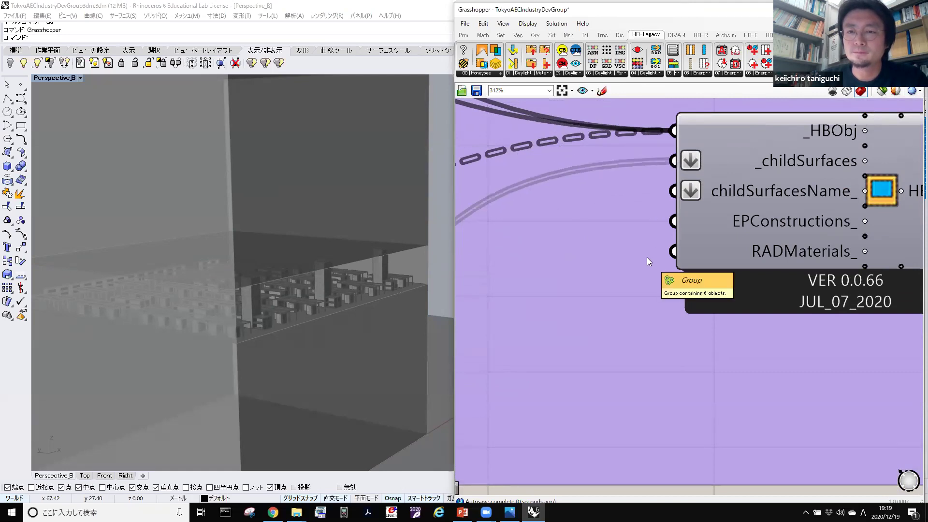
# Add the geometry output of the final Move component in Generating North Window to the _childSurfaces input of addHBGlz.
pyautogui.scroll(-6, 647, 257)
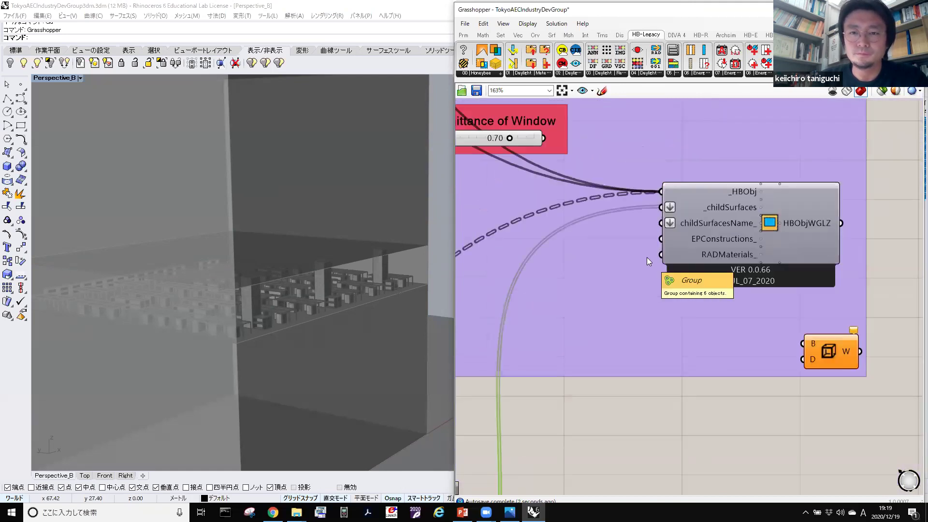
pyautogui.moveTo(636, 385)
pyautogui.mouseDown(button='right')
pyautogui.moveTo(689, 337)
pyautogui.moveTo(712, 271)
pyautogui.moveTo(732, 248)
pyautogui.moveTo(712, 307)
pyautogui.moveTo(686, 337)
pyautogui.moveTo(718, 244)
pyautogui.moveTo(724, 279)
pyautogui.moveTo(706, 325)
pyautogui.moveTo(641, 319)
pyautogui.mouseUp(button='right')
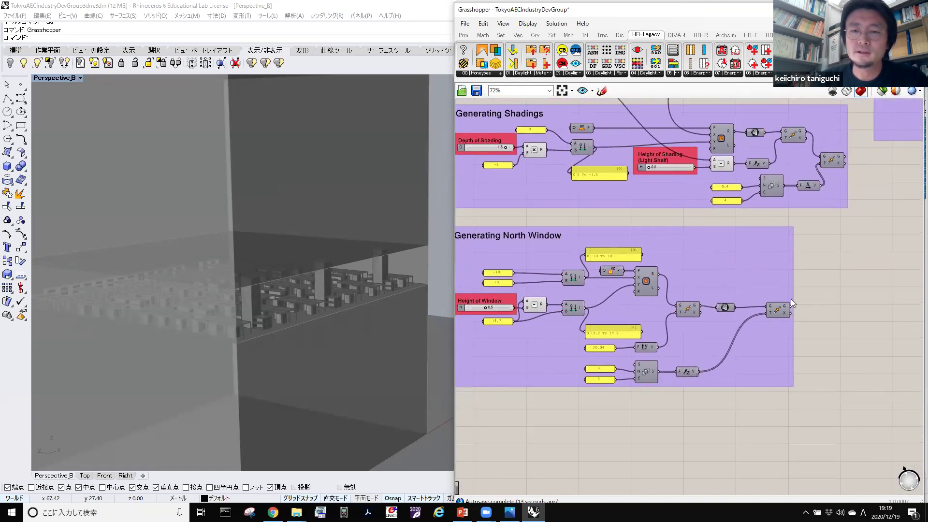
pyautogui.scroll(6, 822, 302)
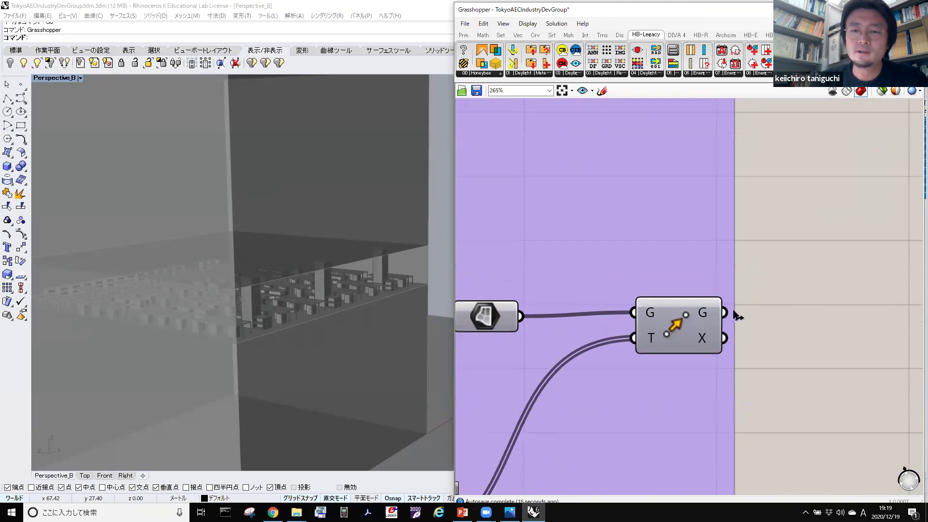
pyautogui.click(672, 328)
pyautogui.scroll(-1, 677, 328)
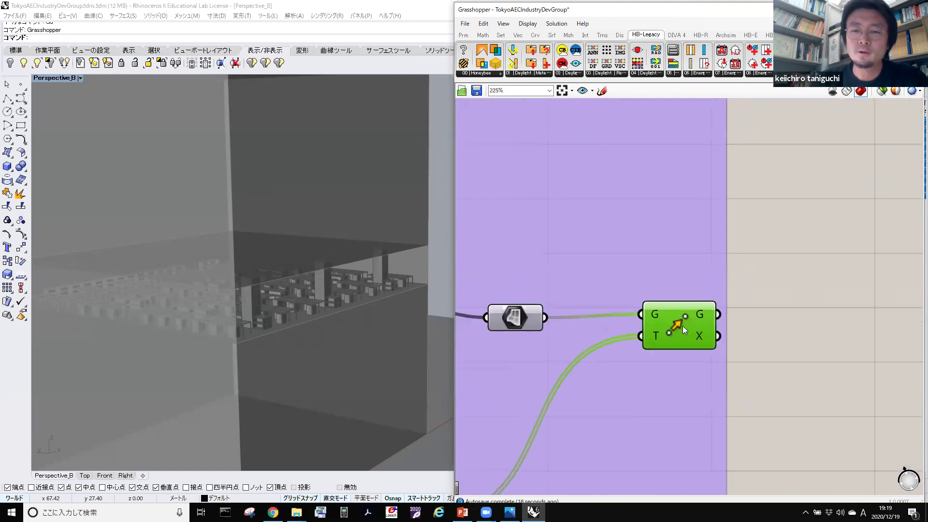
pyautogui.click(779, 301)
pyautogui.moveTo(720, 319); pyautogui.dragTo(727, 204)
pyautogui.scroll(-5, 776, 263)
pyautogui.scroll(4, 877, 127)
pyautogui.scroll(3, 863, 133)
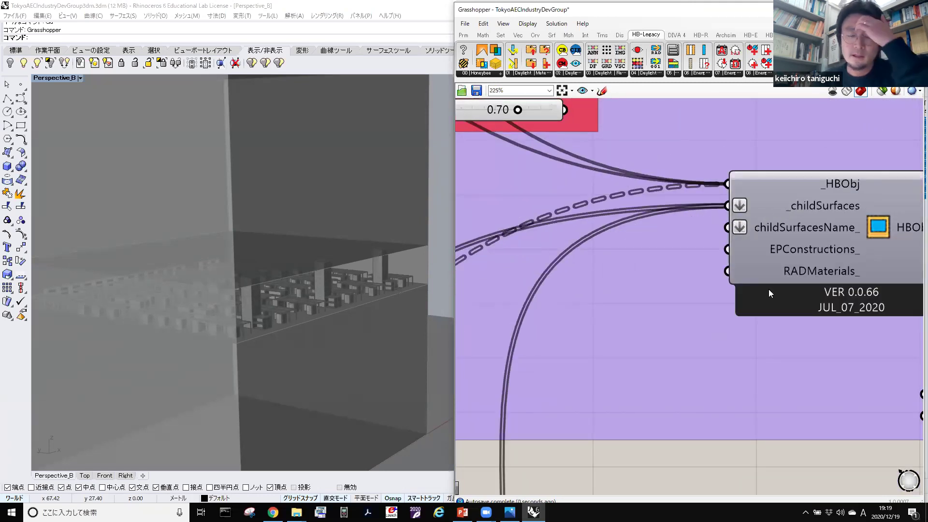
# Connect the HBObjWGLZ output of addHBGlz to the B input of the Brep Wireframe component and inspect the room and window outlines.
pyautogui.scroll(-2, 752, 314)
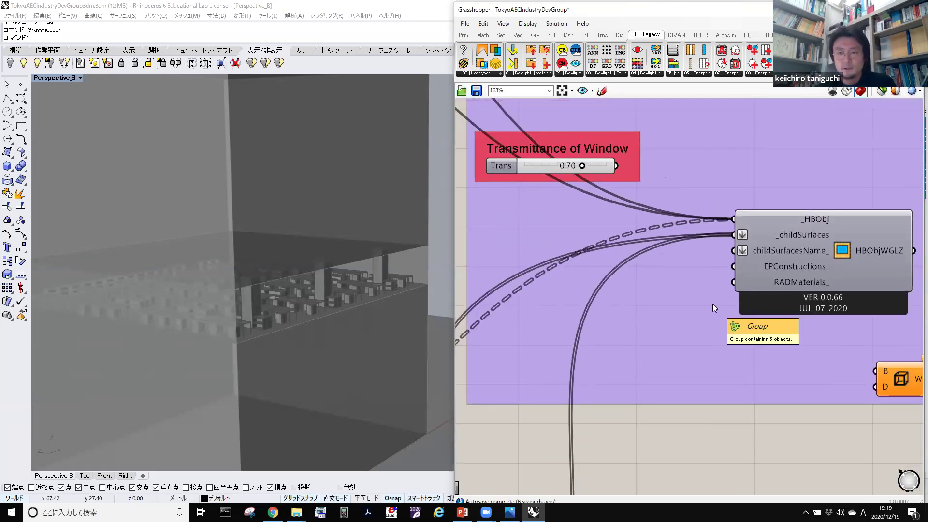
pyautogui.moveTo(816, 335); pyautogui.dragTo(661, 323, button='right')
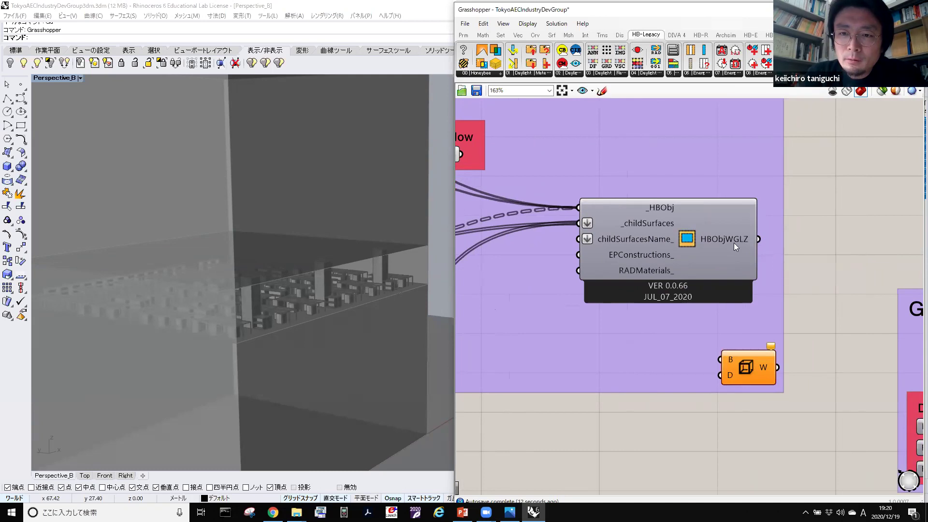
pyautogui.moveTo(687, 239)
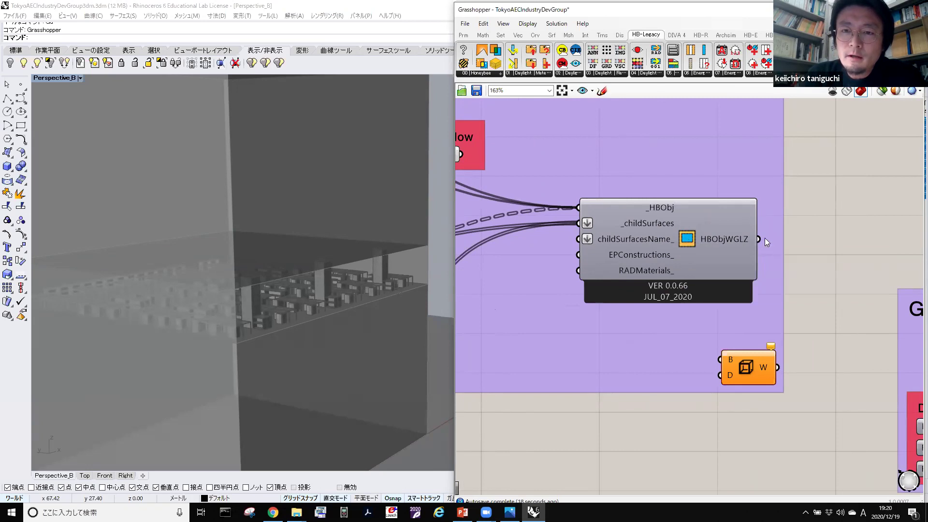
pyautogui.moveTo(759, 239); pyautogui.dragTo(718, 360)
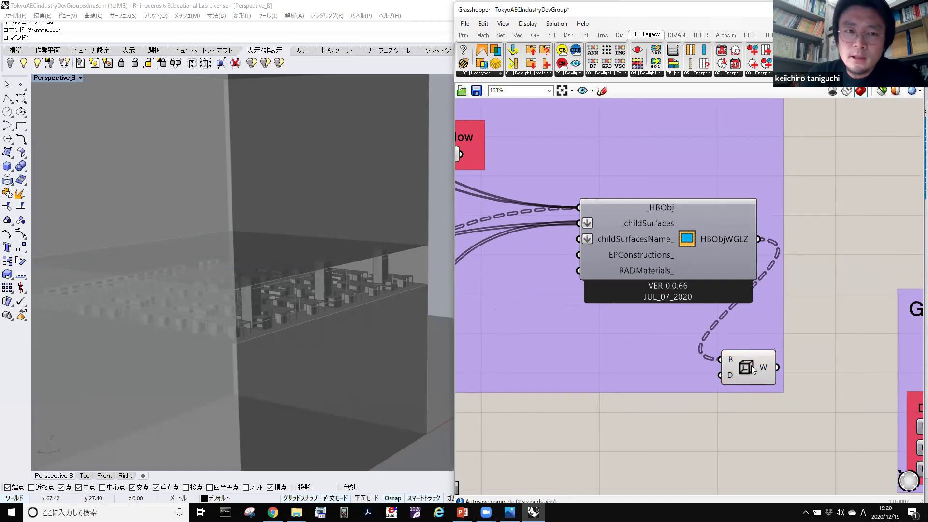
pyautogui.click(724, 366)
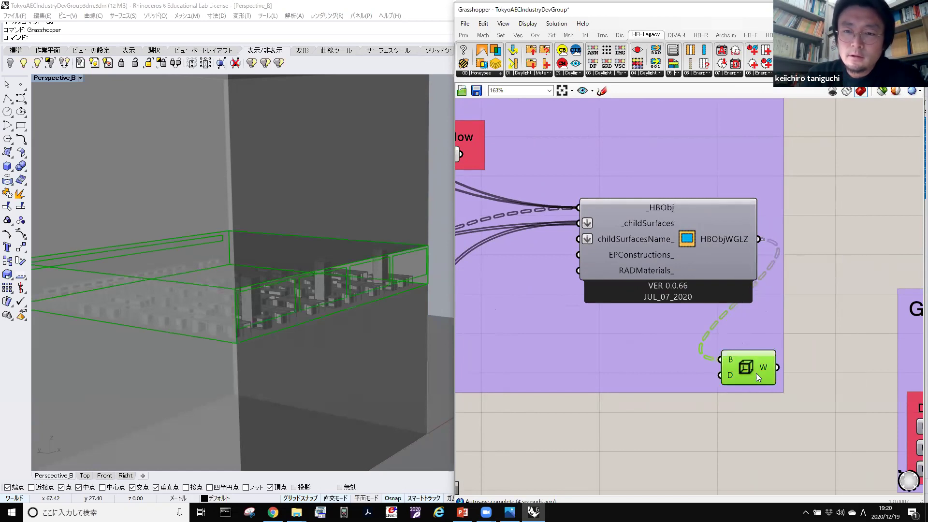
pyautogui.moveTo(344, 321)
pyautogui.mouseDown(button='right')
pyautogui.moveTo(359, 313)
pyautogui.moveTo(325, 342)
pyautogui.moveTo(342, 306)
pyautogui.moveTo(321, 294)
pyautogui.moveTo(285, 326)
pyautogui.moveTo(311, 334)
pyautogui.moveTo(348, 314)
pyautogui.mouseUp(button='right')
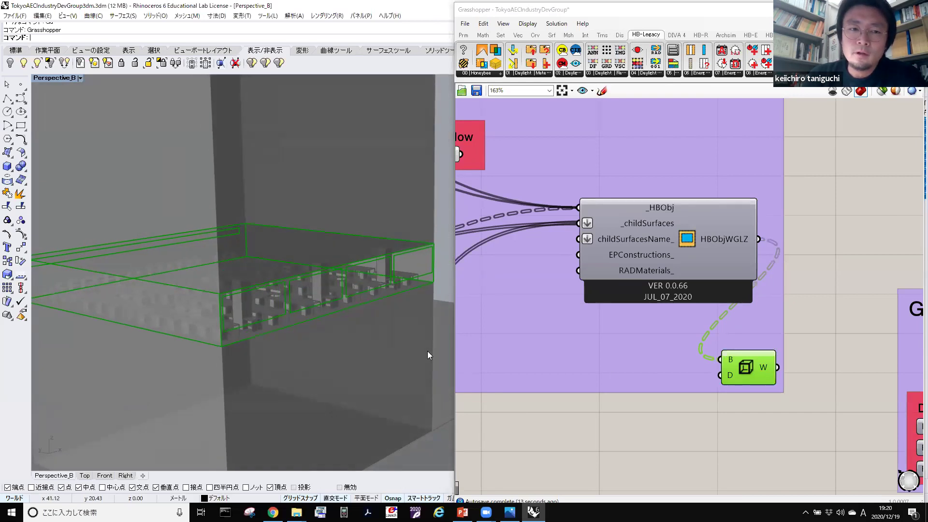
pyautogui.scroll(3, 210, 303)
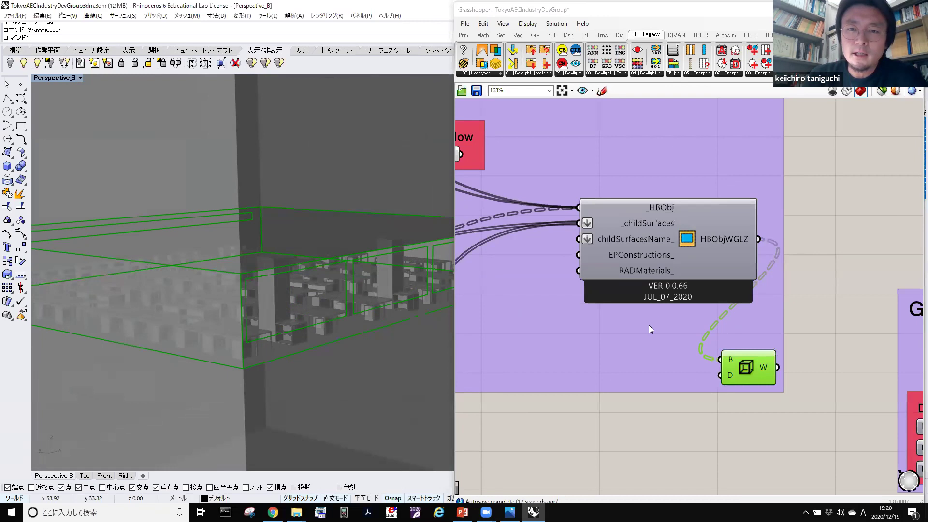
# Add a Honeybee_Radiance Glass Material component above addHBGlz in the Window's Material Data group.
pyautogui.scroll(-2, 650, 298)
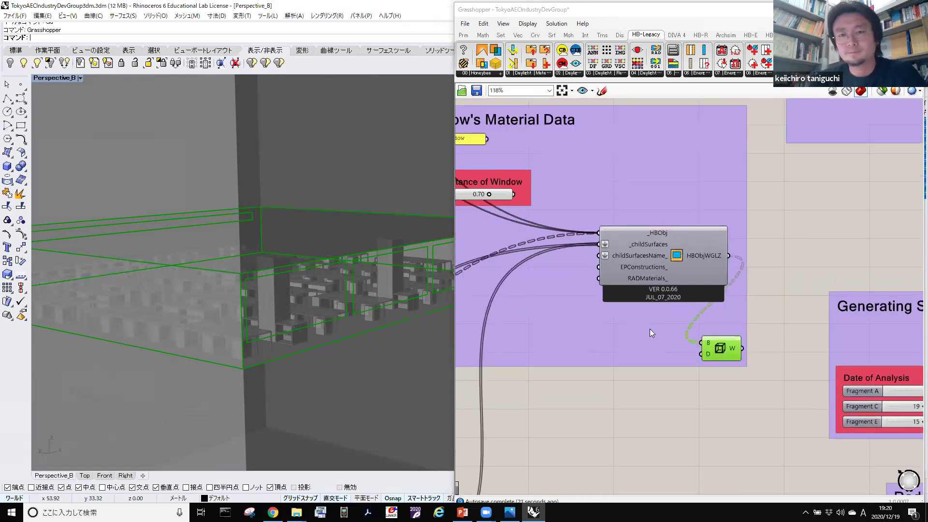
pyautogui.moveTo(647, 293); pyautogui.dragTo(691, 318, button='right')
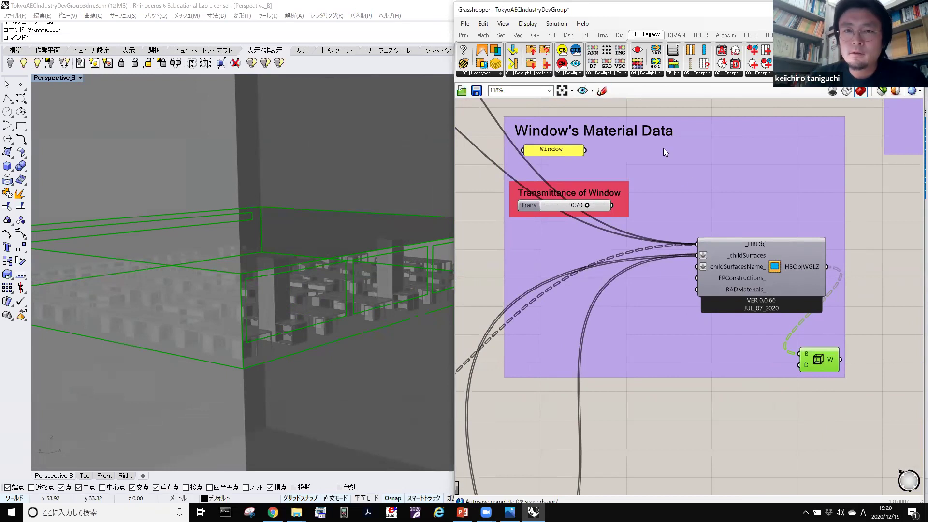
pyautogui.click(535, 74)
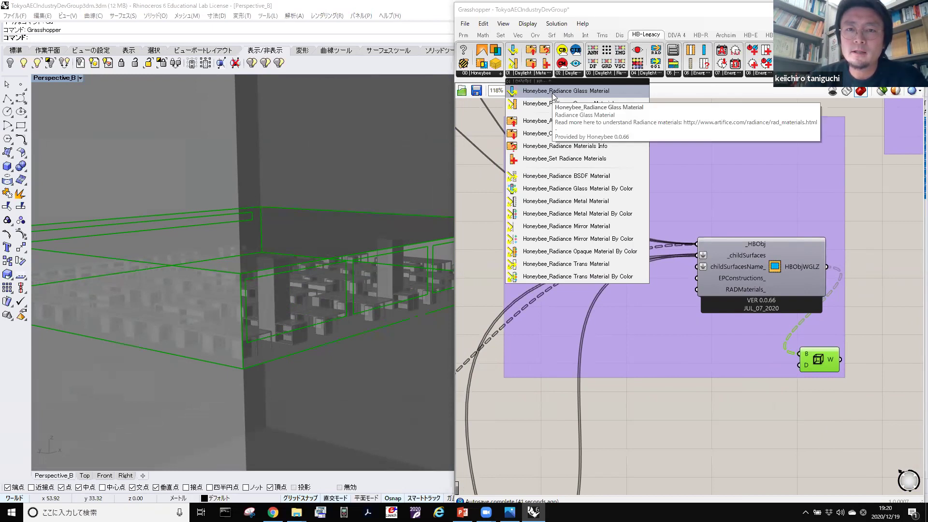
pyautogui.moveTo(553, 94); pyautogui.dragTo(751, 182)
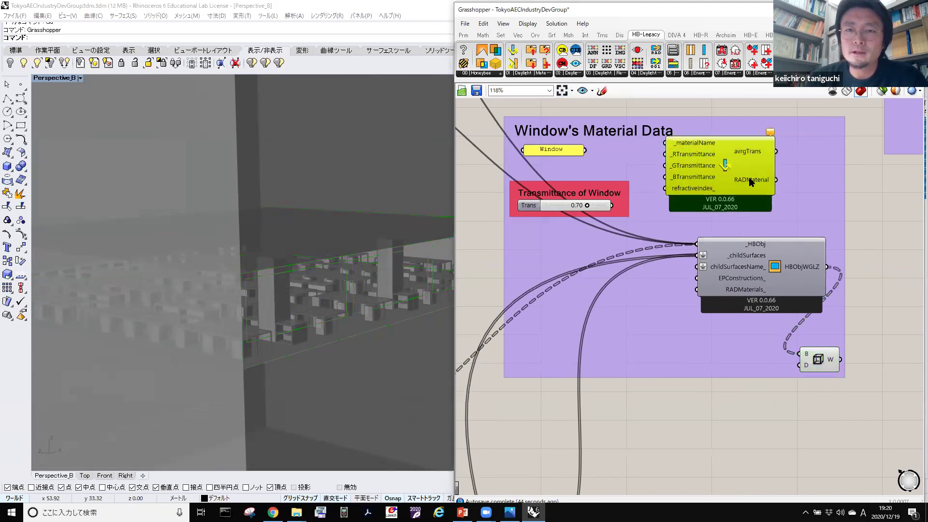
pyautogui.scroll(1, 753, 214)
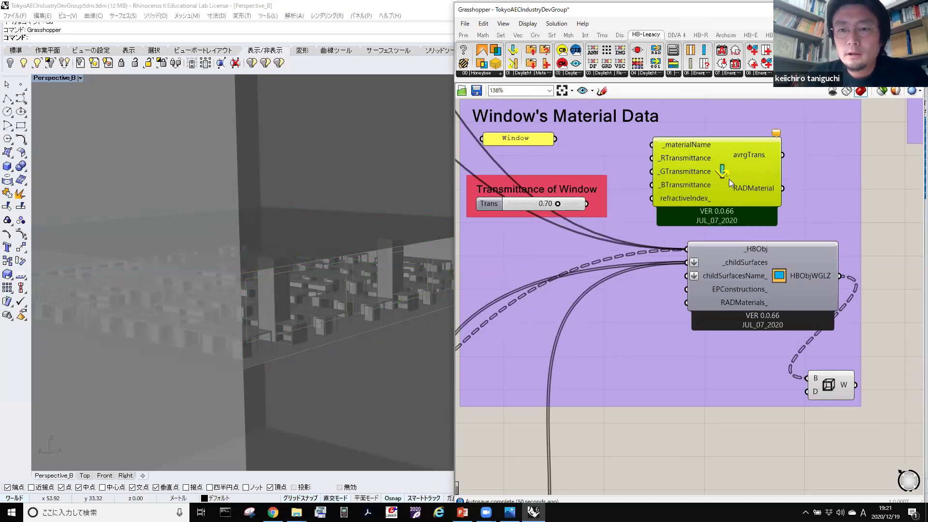
pyautogui.moveTo(714, 177); pyautogui.dragTo(712, 173)
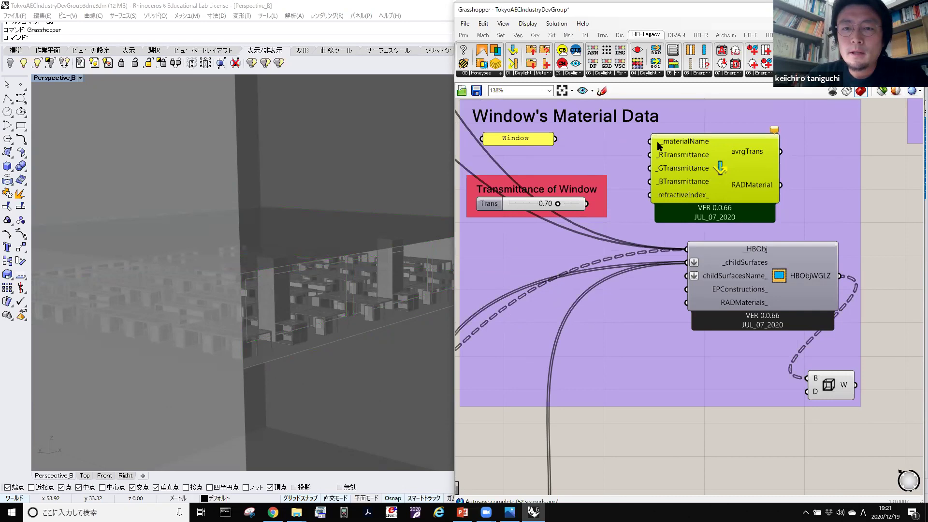
# Connect the Window panel to _materialName and the Trans slider to the R, G and B transmittance inputs of the glass material component.
pyautogui.scroll(2, 565, 141)
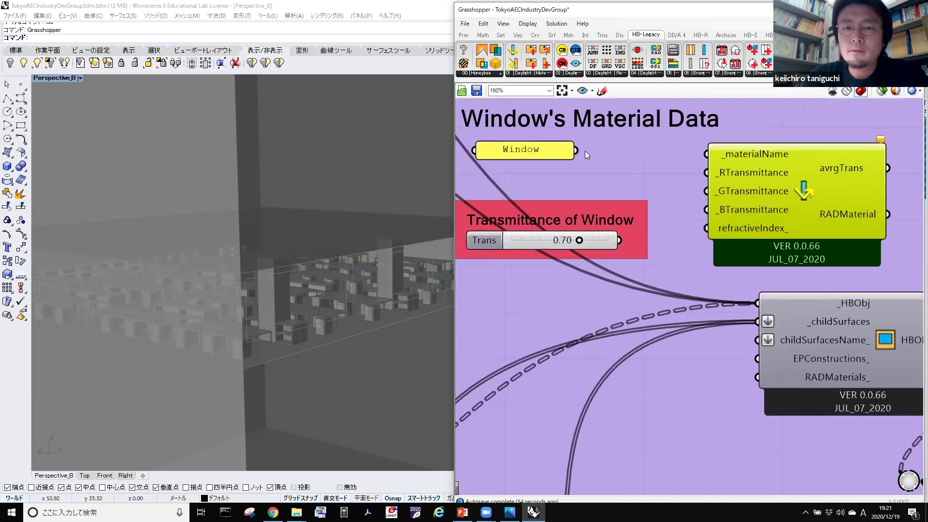
pyautogui.moveTo(576, 150); pyautogui.dragTo(709, 154)
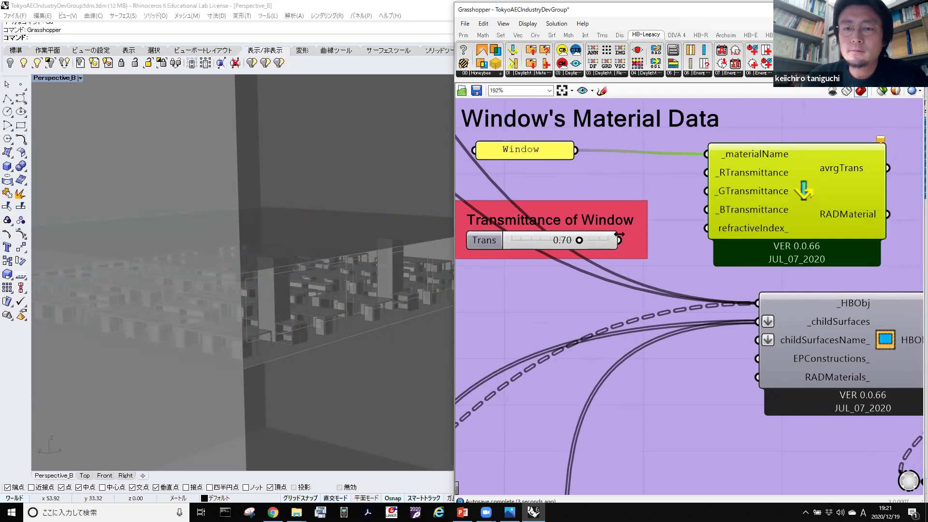
pyautogui.moveTo(620, 242); pyautogui.dragTo(704, 176)
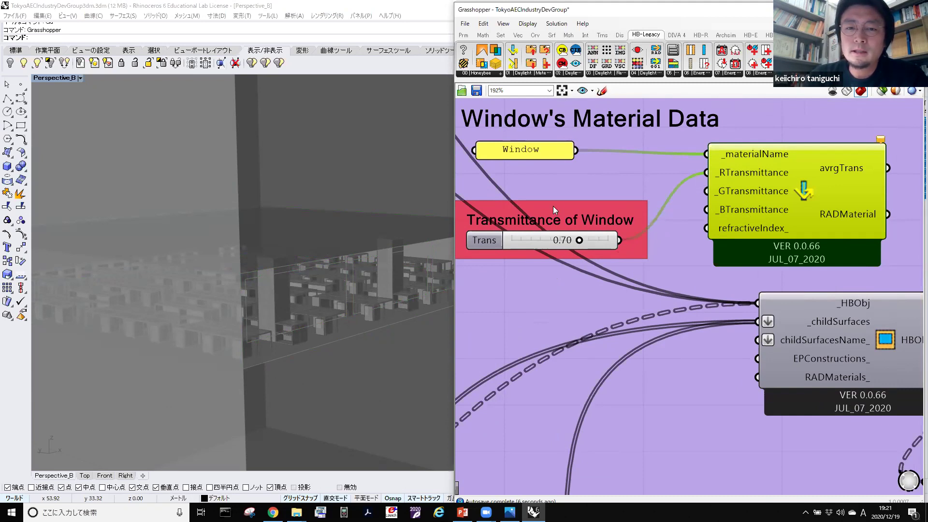
pyautogui.moveTo(620, 240); pyautogui.dragTo(707, 191)
pyautogui.moveTo(620, 240); pyautogui.dragTo(706, 210)
pyautogui.scroll(-3, 744, 203)
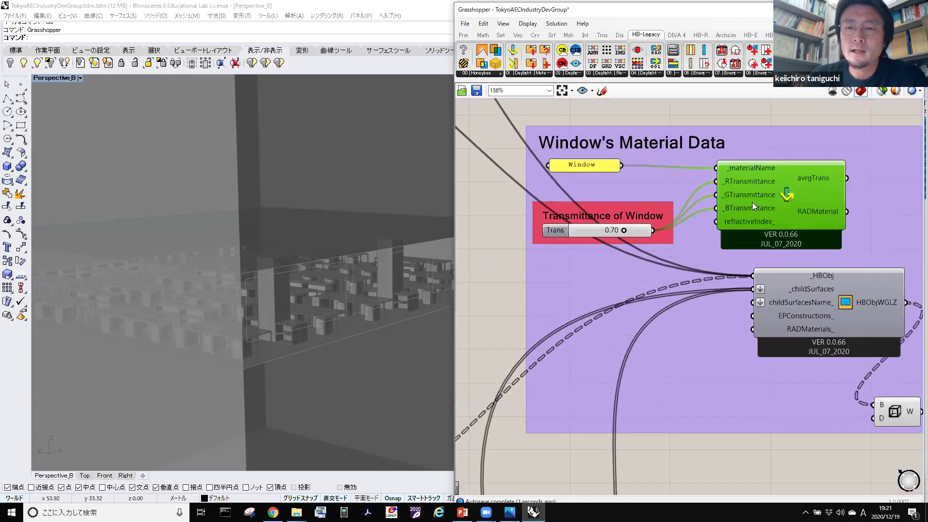
pyautogui.click(853, 189)
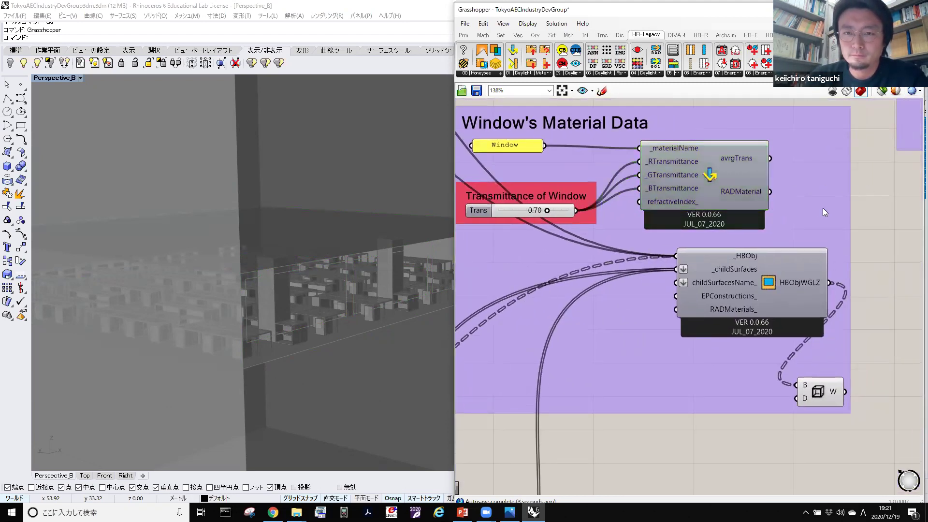
# Connect the glass material's RADMaterial output to the RADMaterials_ input of addHBGlz and check the wireframe of the glazed objects.
pyautogui.moveTo(731, 184); pyautogui.dragTo(721, 182)
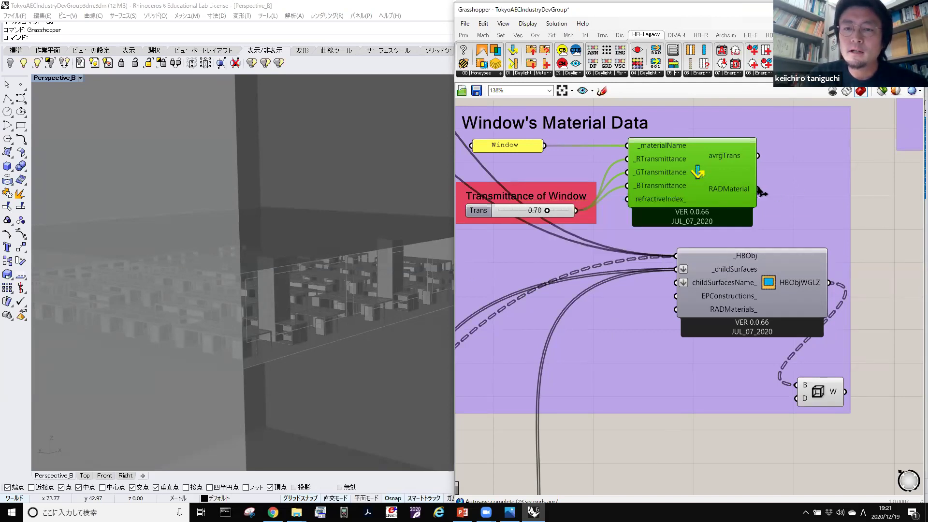
pyautogui.moveTo(758, 189); pyautogui.dragTo(668, 311)
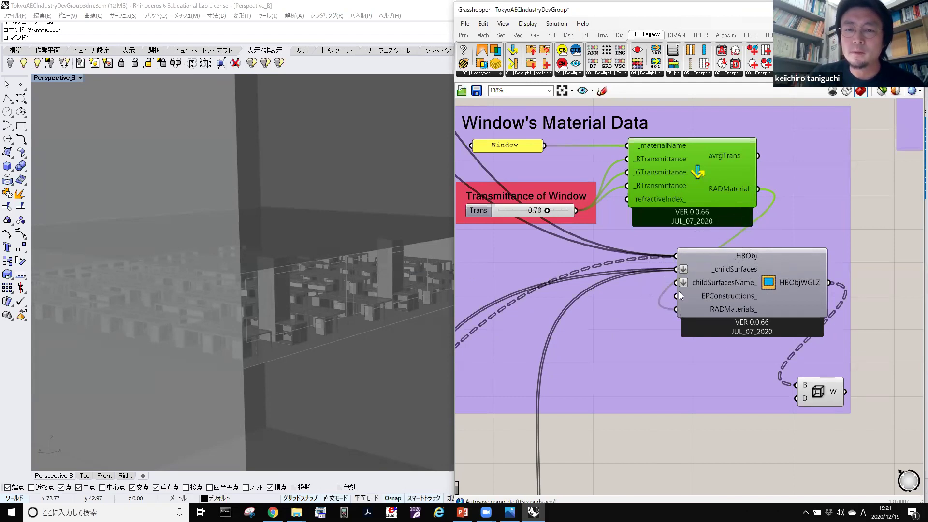
pyautogui.click(773, 284)
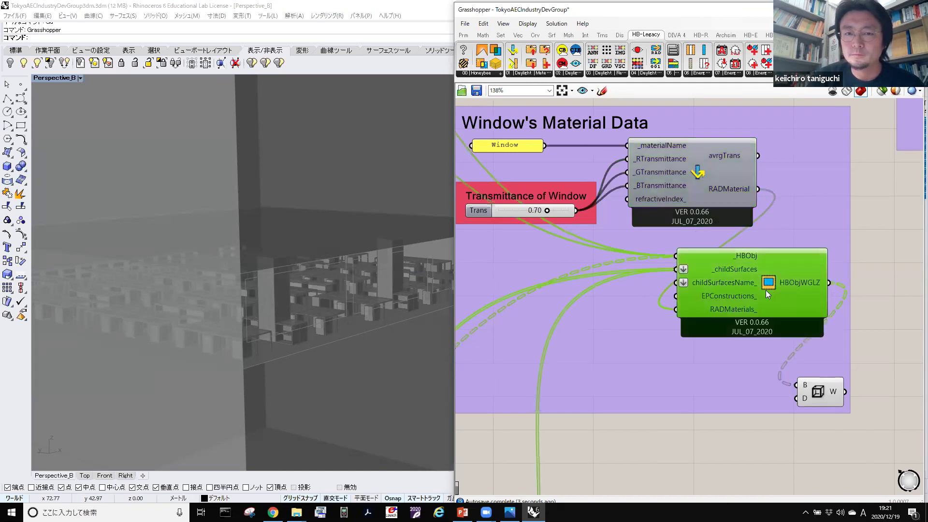
pyautogui.click(820, 395)
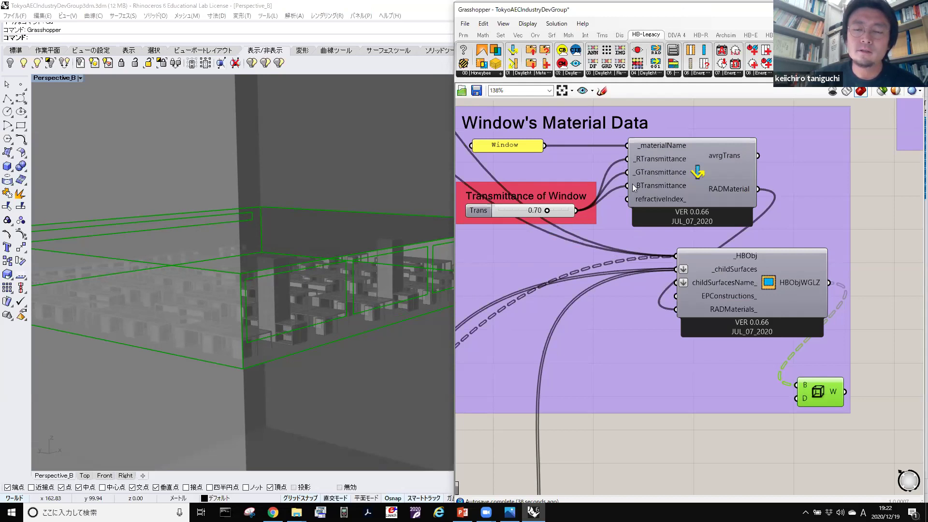
# Examine the Generating Shadings group, including how the Depth of Shading slider defines the domain for the shading surfaces.
pyautogui.moveTo(698, 172)
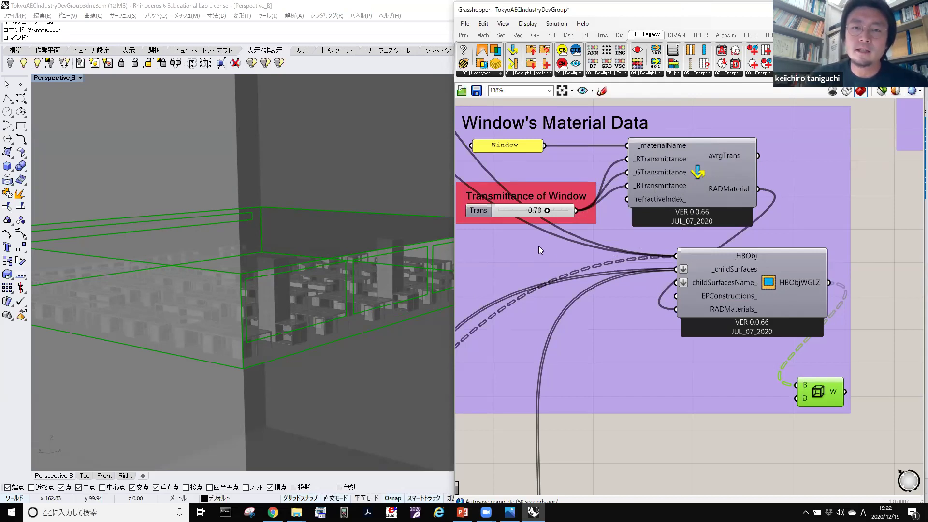
pyautogui.moveTo(556, 296); pyautogui.dragTo(601, 236, button='right')
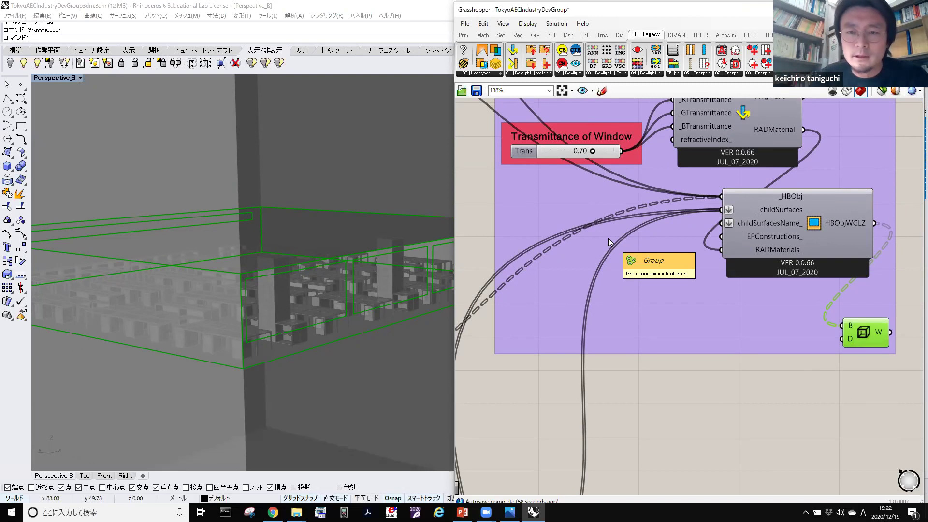
pyautogui.scroll(-6, 715, 299)
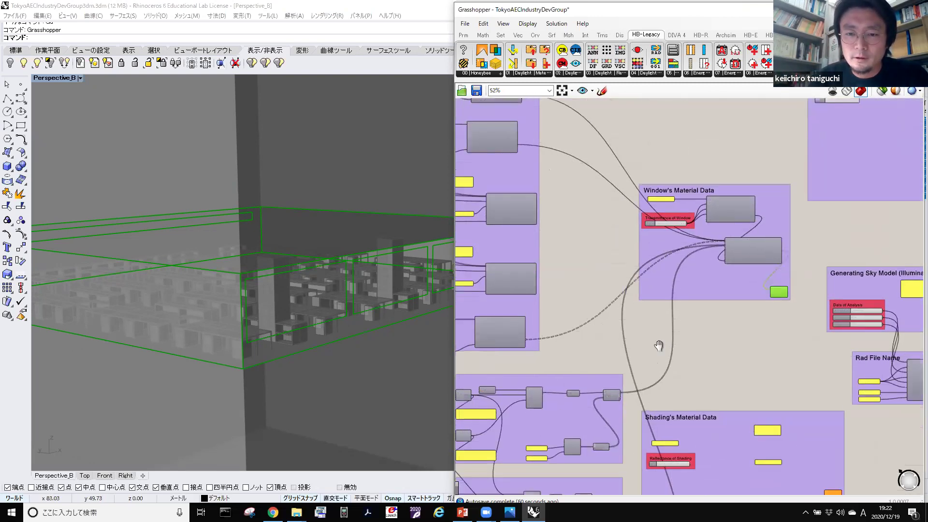
pyautogui.moveTo(658, 345); pyautogui.dragTo(679, 244, button='right')
pyautogui.moveTo(608, 374); pyautogui.dragTo(616, 332, button='right')
pyautogui.scroll(3, 668, 386)
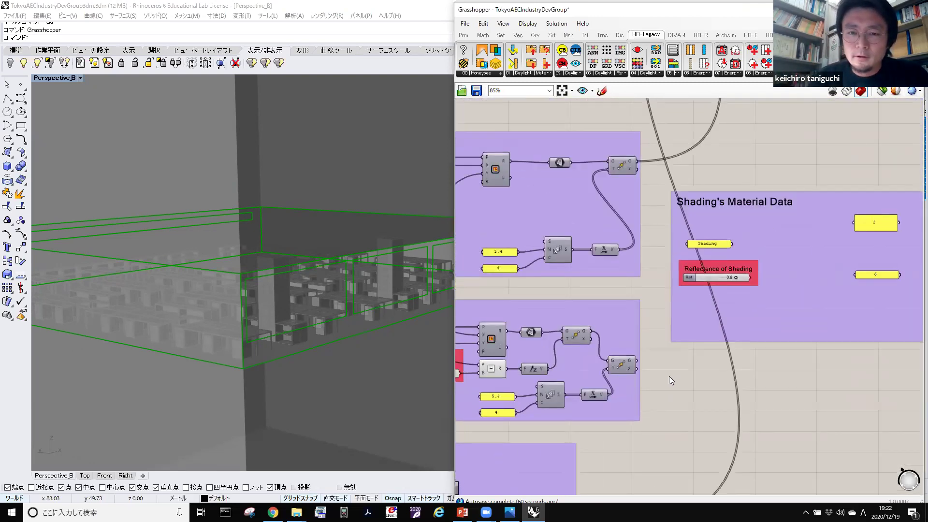
pyautogui.scroll(-3, 669, 376)
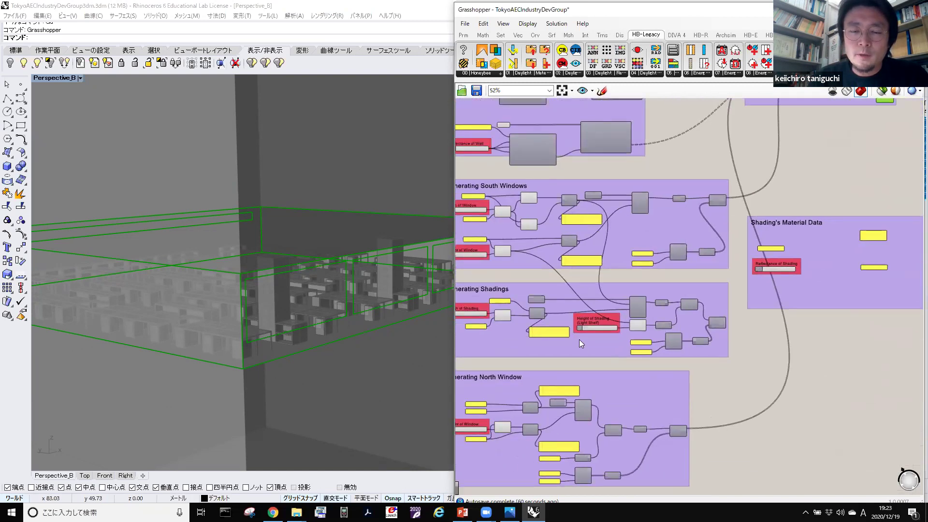
pyautogui.scroll(2, 579, 339)
pyautogui.scroll(2, 543, 316)
pyautogui.moveTo(578, 273); pyautogui.dragTo(697, 270, button='right')
pyautogui.scroll(1, 611, 269)
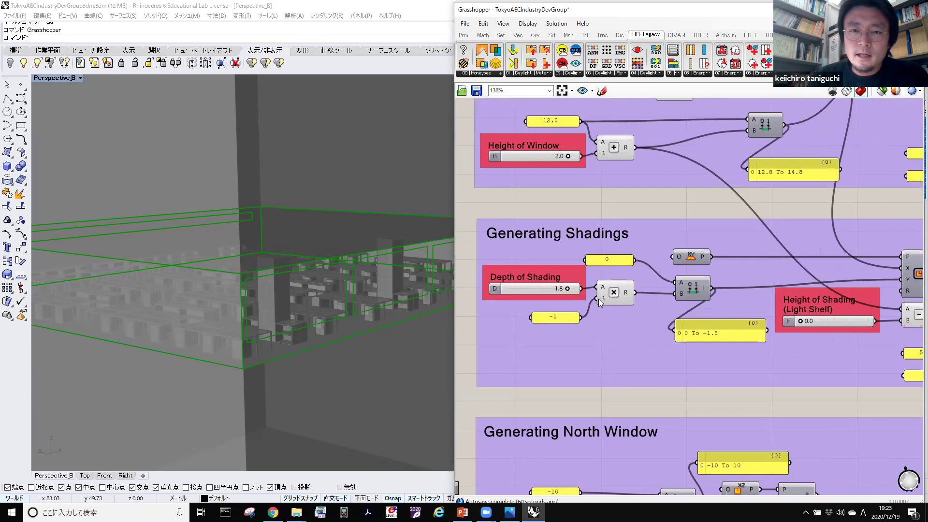
pyautogui.scroll(1, 598, 299)
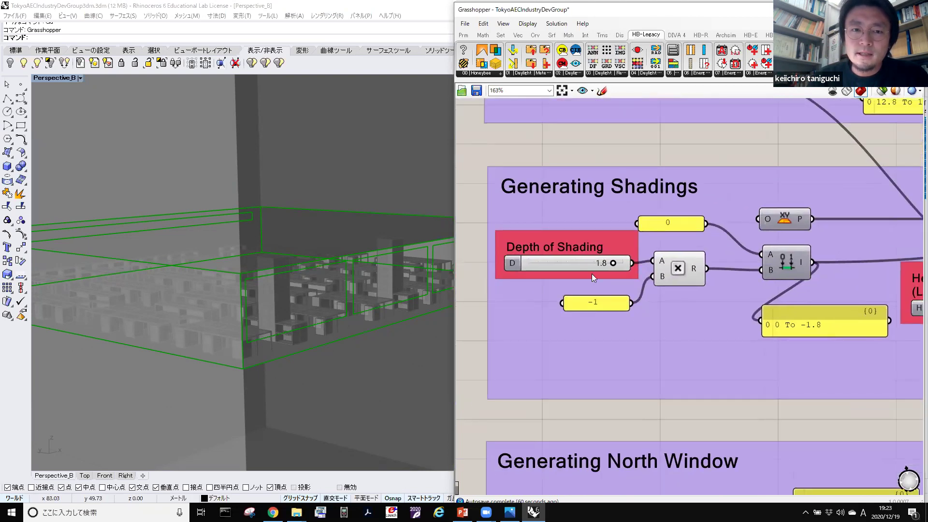
pyautogui.moveTo(863, 303); pyautogui.dragTo(763, 306, button='right')
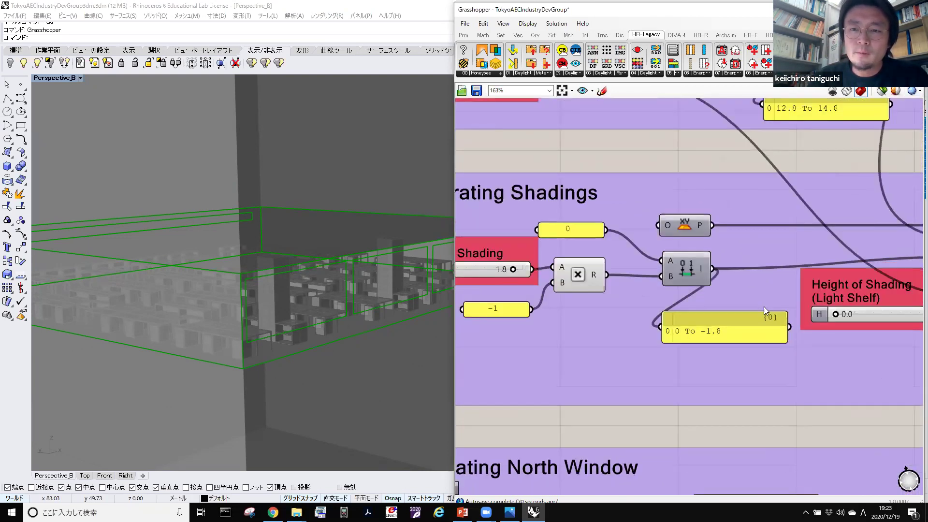
pyautogui.moveTo(909, 298); pyautogui.dragTo(774, 301, button='right')
pyautogui.moveTo(875, 303)
pyautogui.mouseDown(button='right')
pyautogui.moveTo(693, 302)
pyautogui.moveTo(772, 296)
pyautogui.mouseUp(button='right')
pyautogui.hscroll(-15, 773, 297)
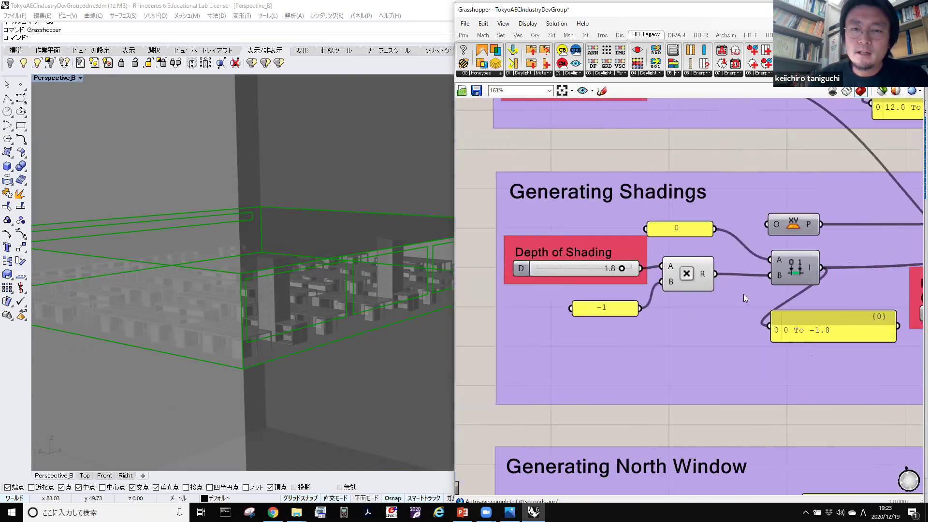
# Preview the shading surfaces produced by the last Move component in the Generating Shadings group, inspect them in the viewport, and turn the preview off.
pyautogui.scroll(-1, 802, 285)
pyautogui.moveTo(901, 296); pyautogui.dragTo(686, 293, button='right')
pyautogui.moveTo(918, 296); pyautogui.dragTo(797, 295, button='right')
pyautogui.moveTo(682, 293); pyautogui.dragTo(664, 292, button='right')
pyautogui.hscroll(3, 663, 292)
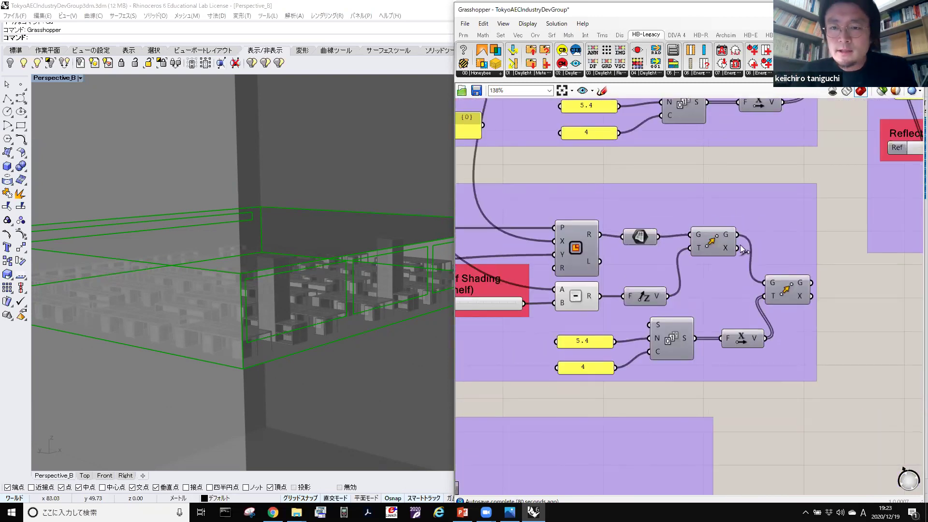
pyautogui.click(784, 292)
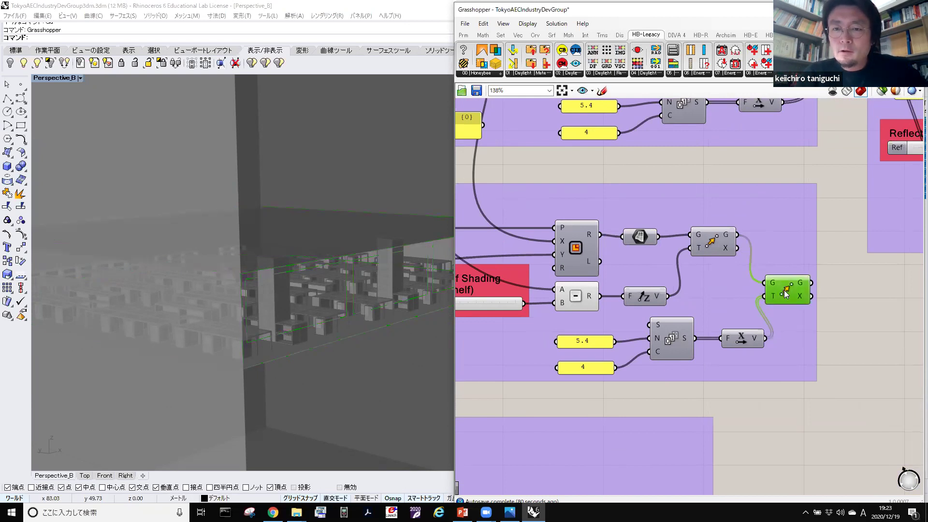
pyautogui.rightClick(787, 291)
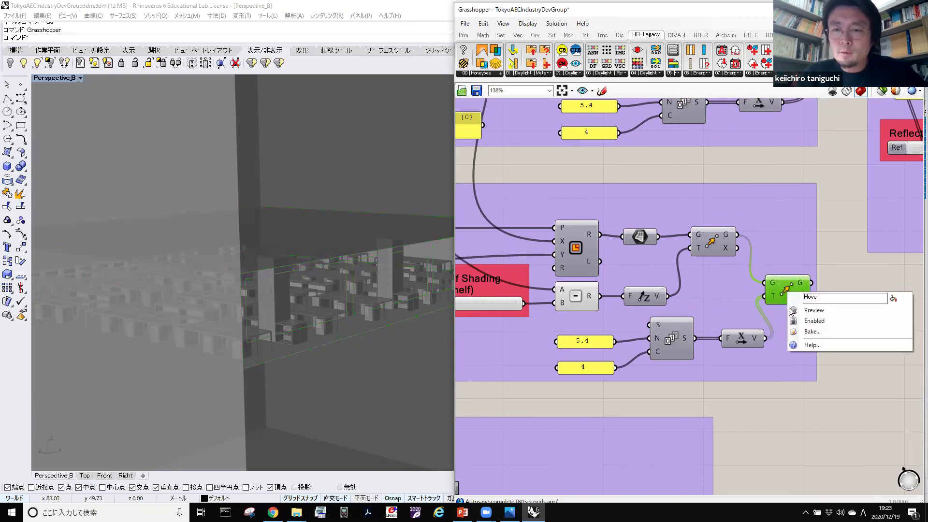
pyautogui.click(814, 310)
pyautogui.scroll(-10, 349, 321)
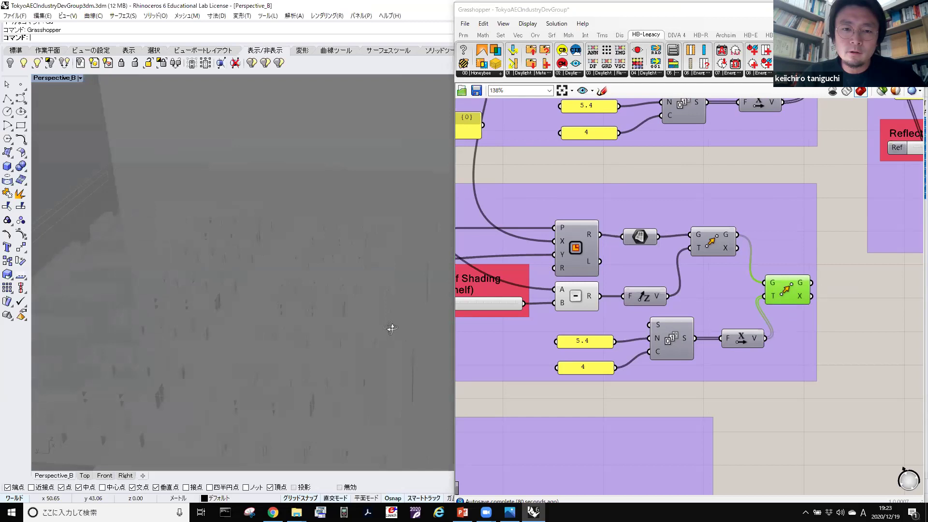
pyautogui.scroll(10, 427, 300)
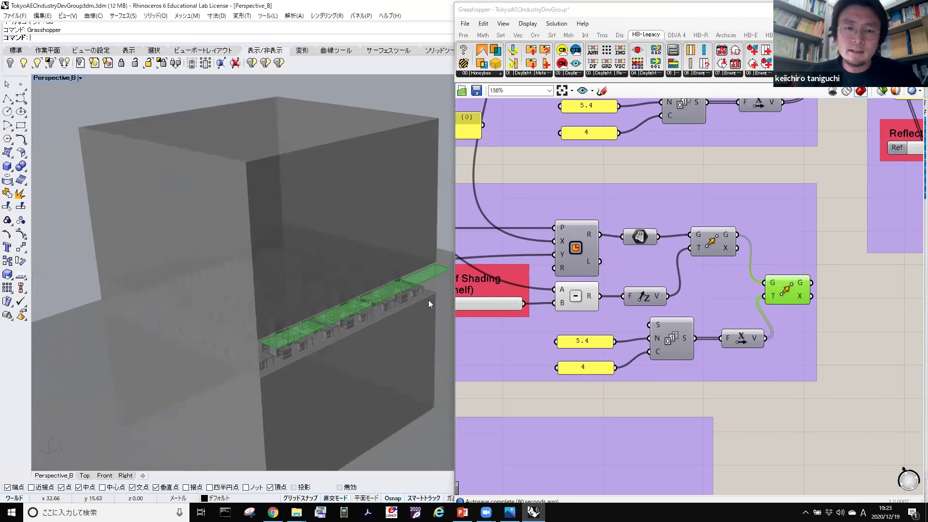
pyautogui.moveTo(343, 281)
pyautogui.mouseDown(button='right')
pyautogui.moveTo(338, 271)
pyautogui.moveTo(369, 311)
pyautogui.mouseUp(button='right')
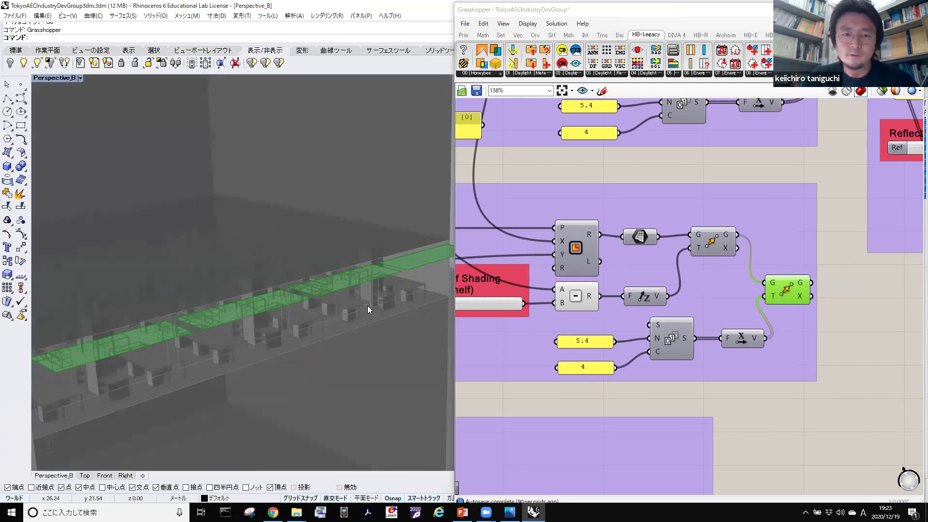
pyautogui.middleClick(787, 291)
pyautogui.click(817, 260)
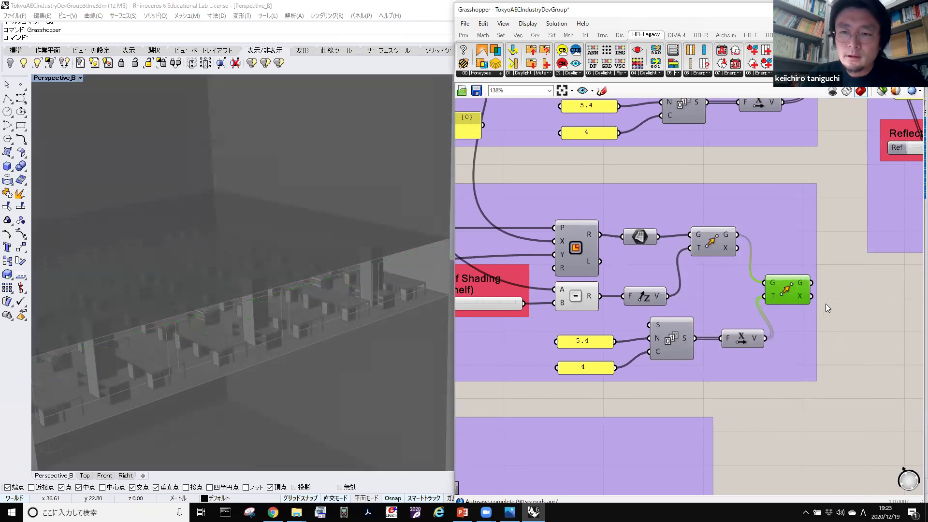
# Add a Honeybee_createHBSrfs component beside the 2 and 6 panels in the Shading's Material Data group.
pyautogui.scroll(-3, 825, 304)
pyautogui.moveTo(825, 303)
pyautogui.mouseDown(button='right')
pyautogui.moveTo(667, 311)
pyautogui.moveTo(647, 356)
pyautogui.mouseUp(button='right')
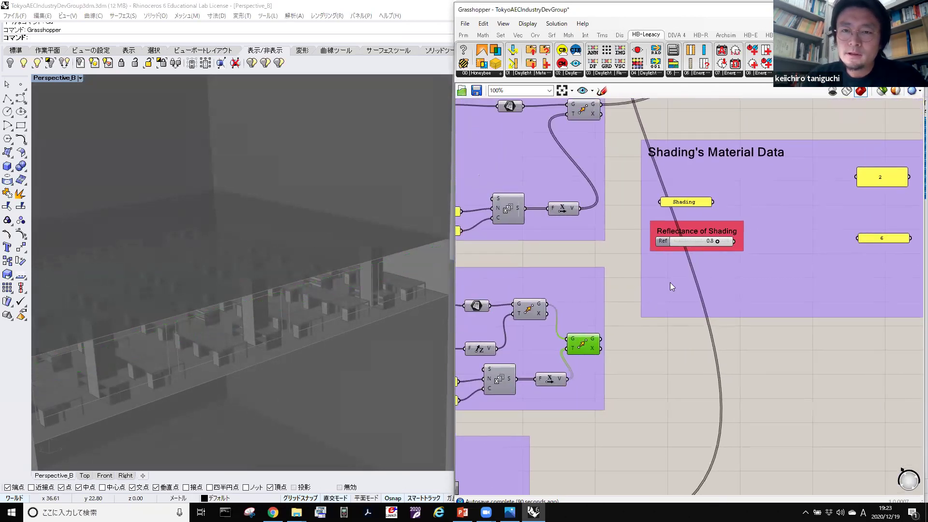
pyautogui.moveTo(730, 274); pyautogui.dragTo(687, 304, button='right')
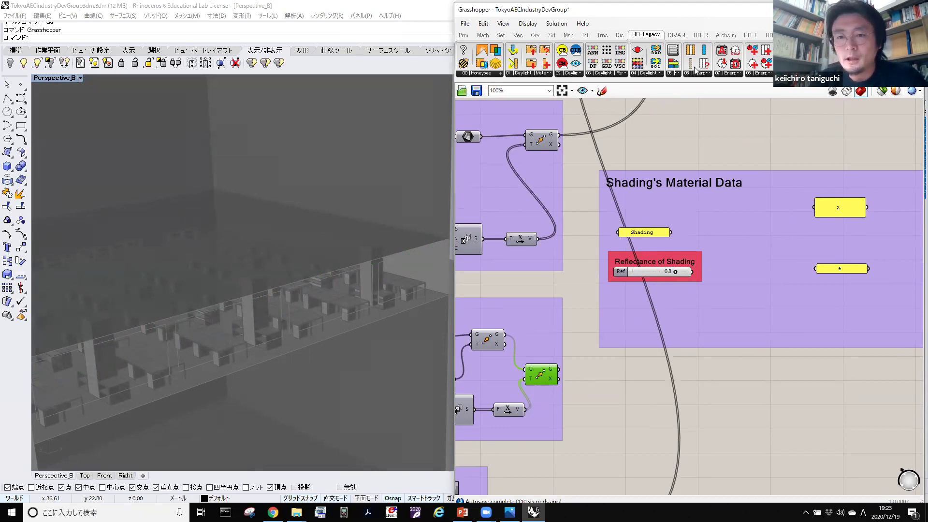
pyautogui.click(530, 75)
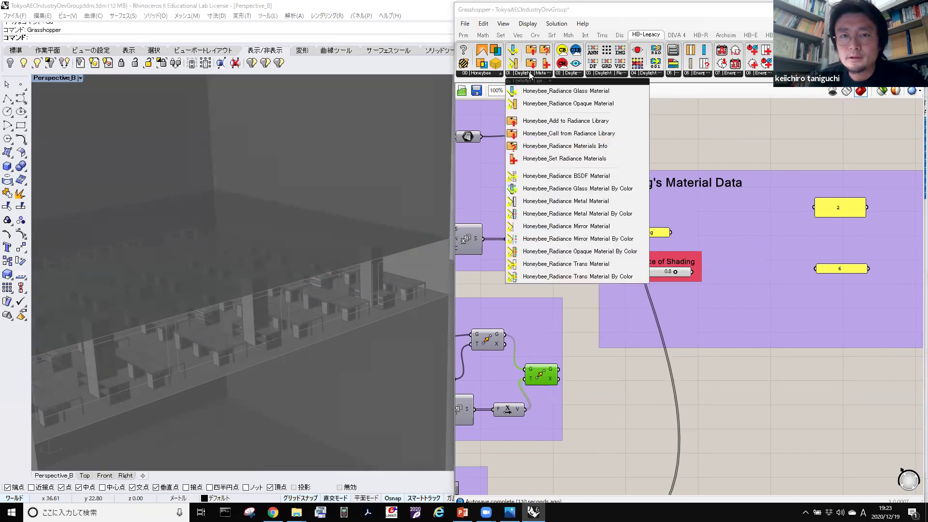
pyautogui.click(494, 75)
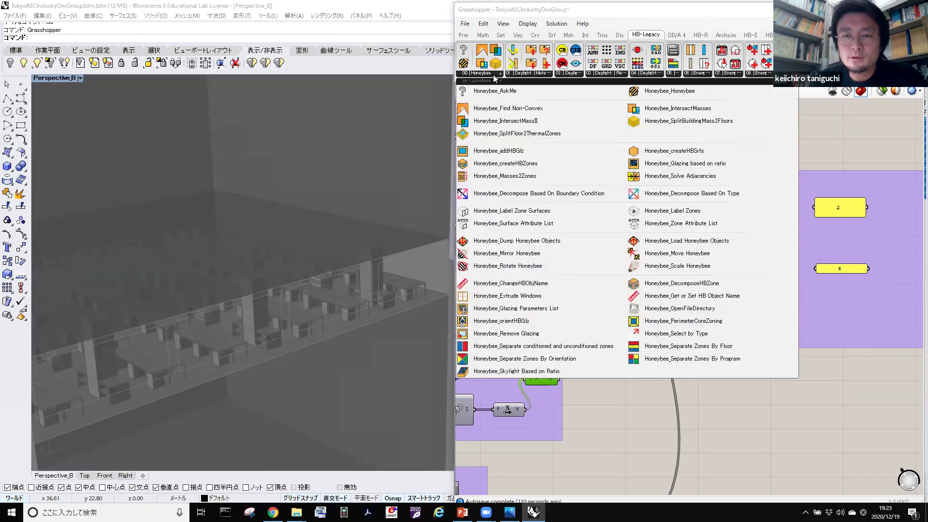
pyautogui.click(708, 153)
pyautogui.click(854, 323)
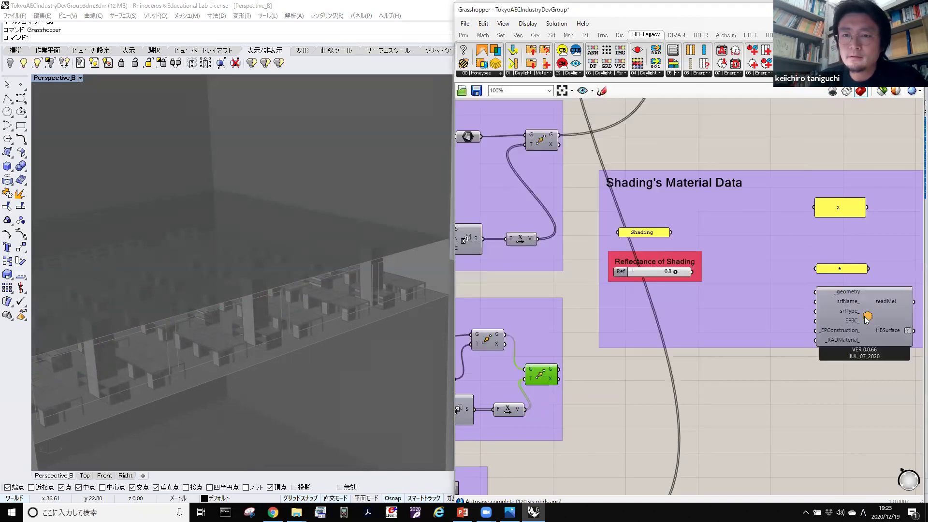
pyautogui.moveTo(856, 329); pyautogui.dragTo(685, 345, button='right')
pyautogui.moveTo(686, 345); pyautogui.dragTo(752, 292)
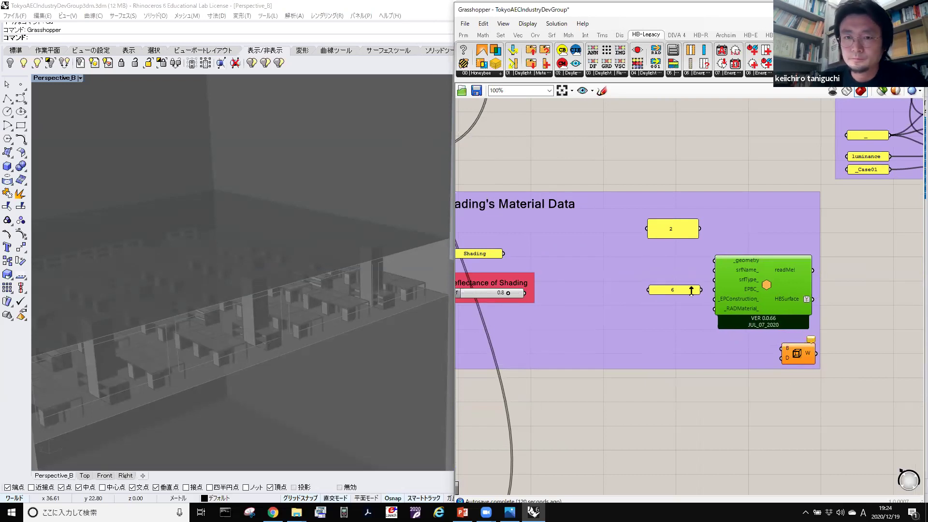
# Shrink the panel containing 2 to a single line's height and delete the panel containing 6 beside the createHBSrfs component.
pyautogui.moveTo(671, 238); pyautogui.dragTo(672, 228)
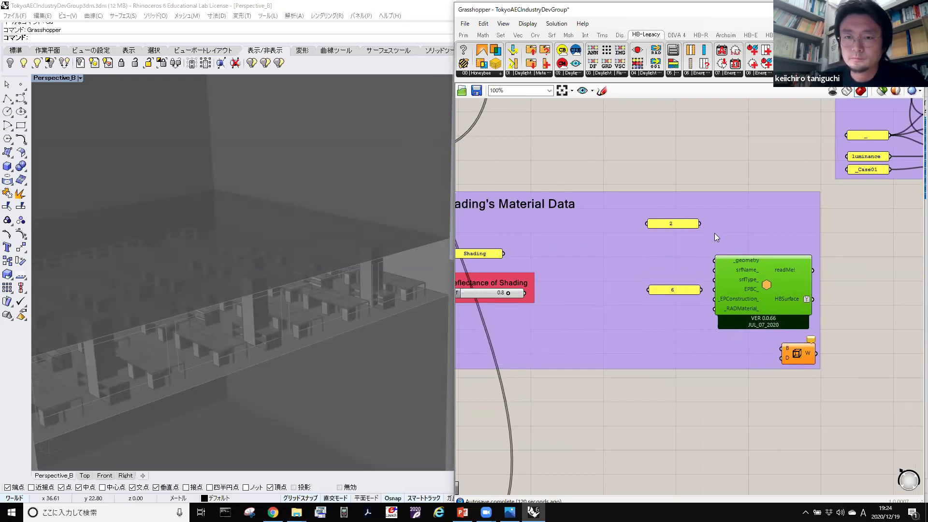
pyautogui.scroll(1, 727, 290)
pyautogui.scroll(2, 727, 290)
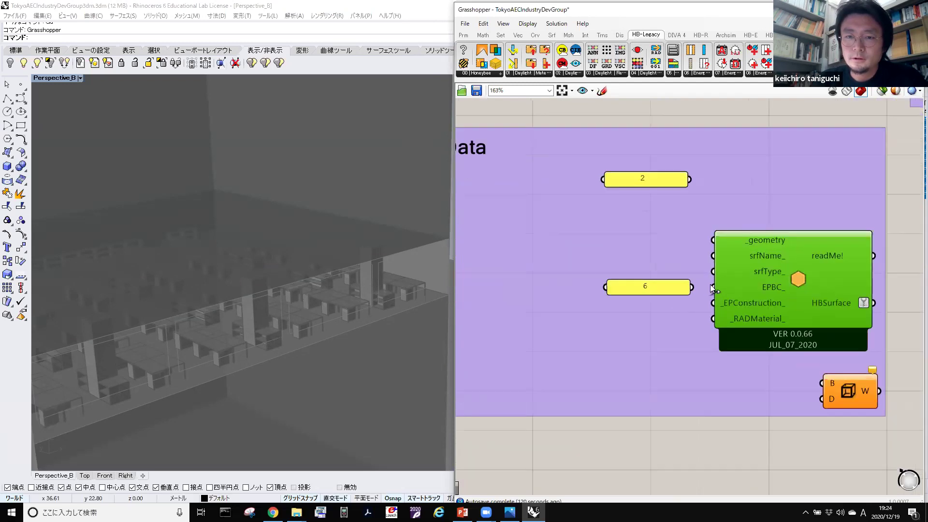
pyautogui.scroll(1, 659, 290)
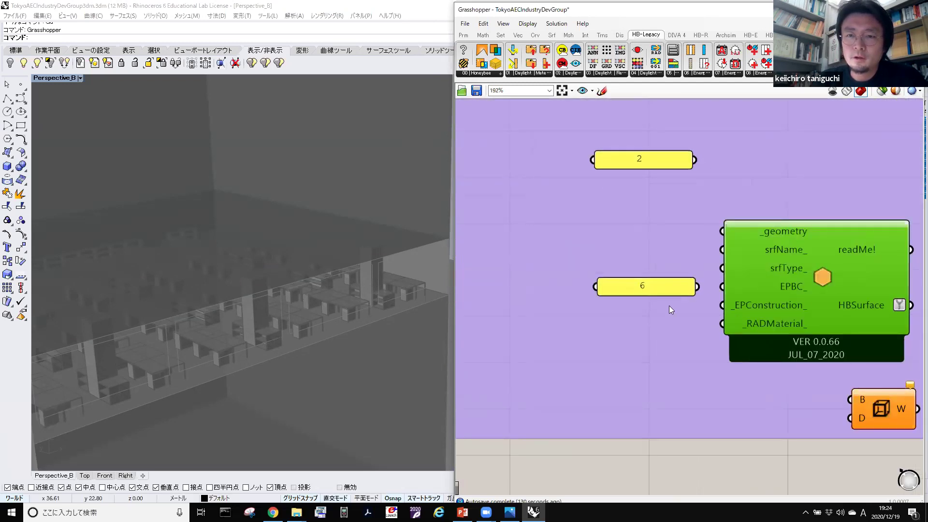
pyautogui.click(642, 284)
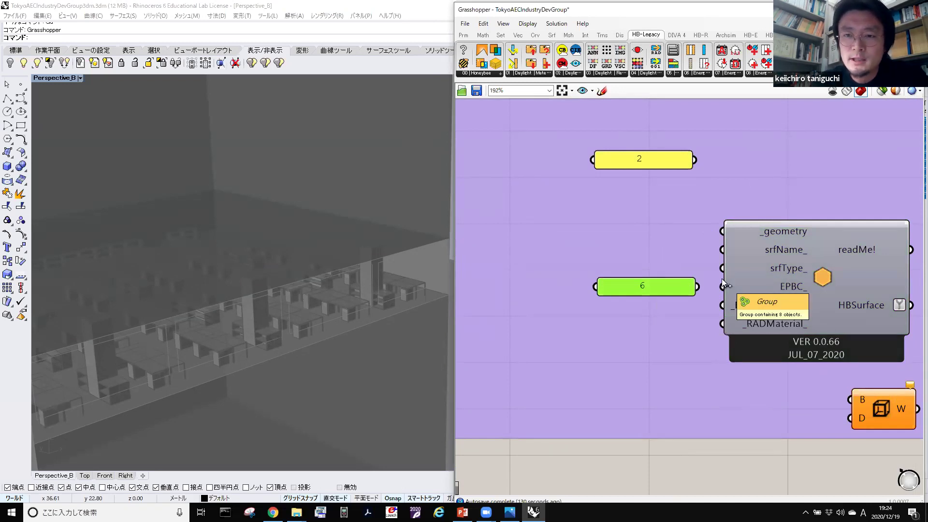
pyautogui.press('Delete')
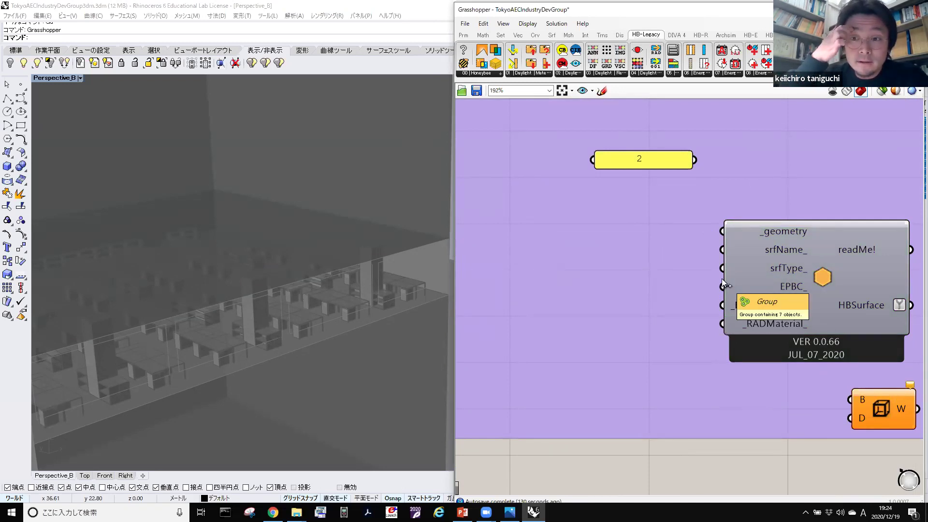
# Connect the G output of the last Move component in Generating Shadings to the _geometry input of createHBSrfs.
pyautogui.scroll(-4, 653, 297)
pyautogui.moveTo(706, 316)
pyautogui.mouseDown(button='right')
pyautogui.moveTo(775, 302)
pyautogui.moveTo(830, 261)
pyautogui.mouseUp(button='right')
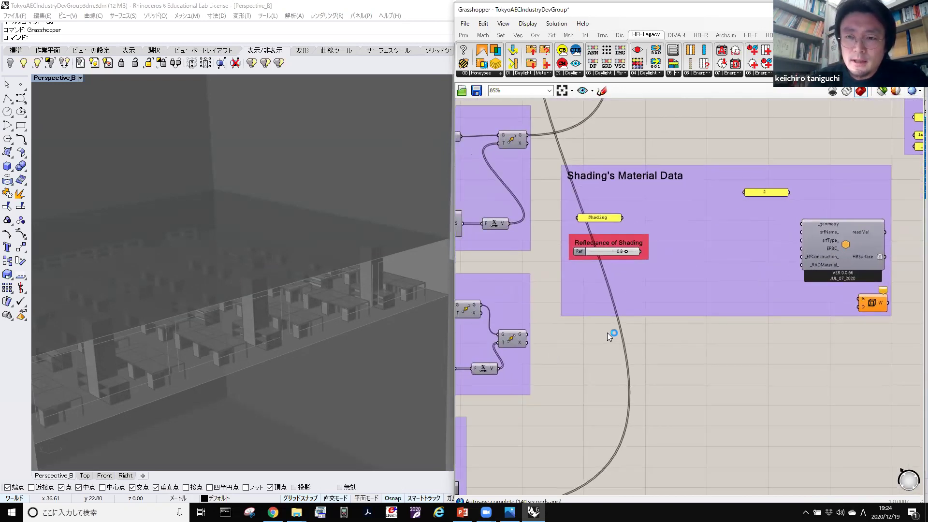
pyautogui.scroll(2, 496, 350)
pyautogui.scroll(-5, 524, 347)
pyautogui.moveTo(477, 329); pyautogui.dragTo(678, 309, button='right')
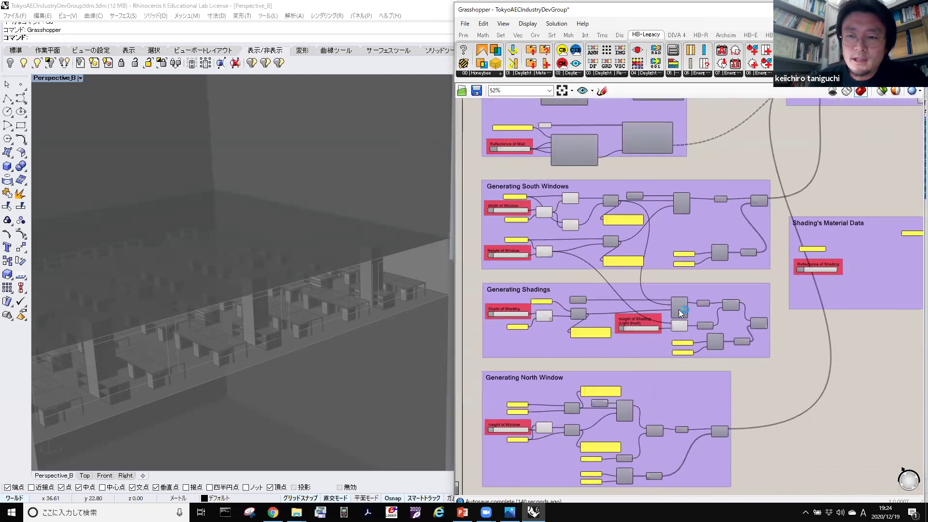
pyautogui.scroll(4, 744, 307)
pyautogui.moveTo(787, 345)
pyautogui.mouseDown(button='right')
pyautogui.moveTo(649, 338)
pyautogui.moveTo(606, 347)
pyautogui.moveTo(636, 338)
pyautogui.moveTo(527, 349)
pyautogui.mouseUp(button='right')
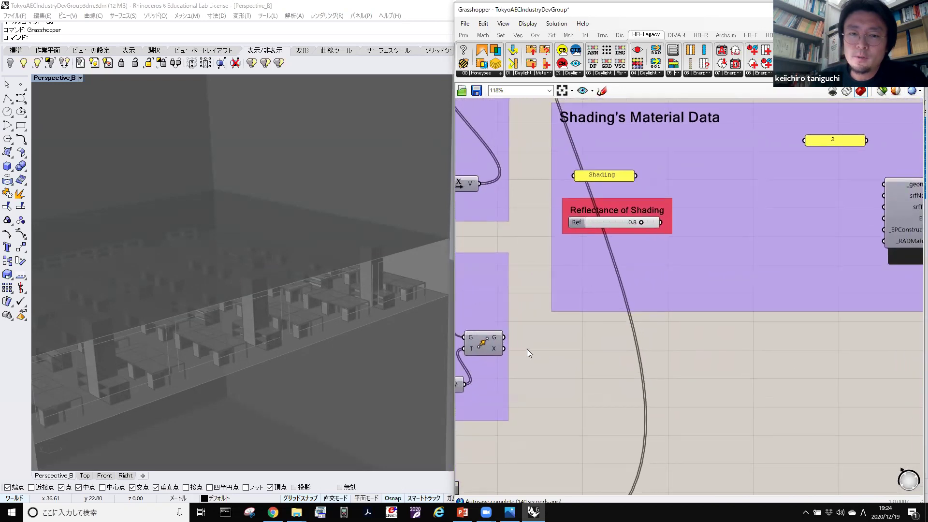
pyautogui.moveTo(505, 337); pyautogui.dragTo(884, 184)
pyautogui.moveTo(776, 238); pyautogui.dragTo(598, 271, button='right')
# Add a Honeybee_Radiance Opaque Material component between the Reflectance of Shading slider and createHBSrfs.
pyautogui.scroll(3, 772, 240)
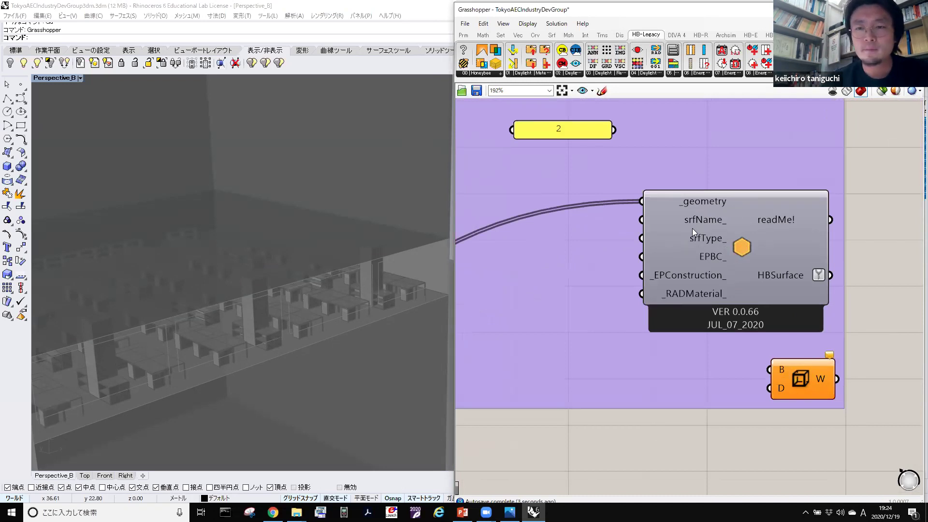
pyautogui.scroll(-2, 692, 228)
pyautogui.scroll(-1, 692, 242)
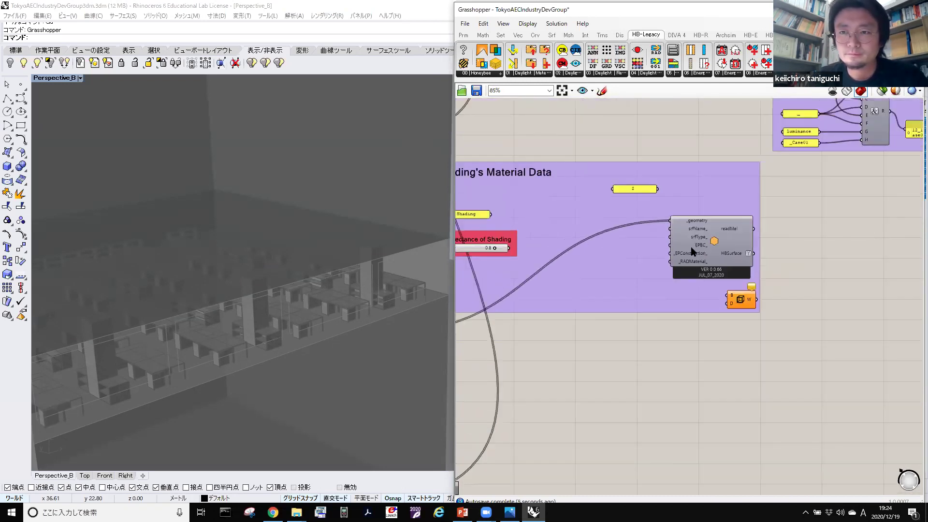
pyautogui.moveTo(618, 271); pyautogui.dragTo(667, 271, button='right')
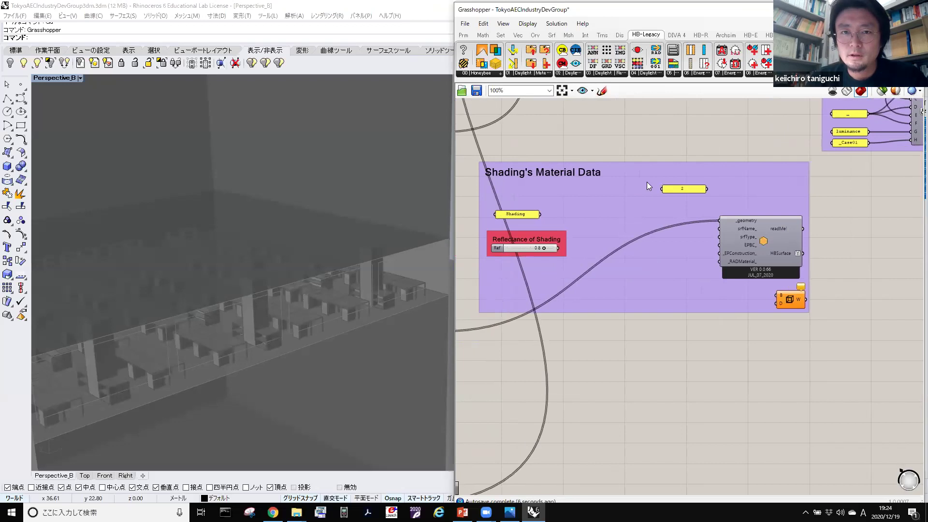
pyautogui.scroll(1, 647, 182)
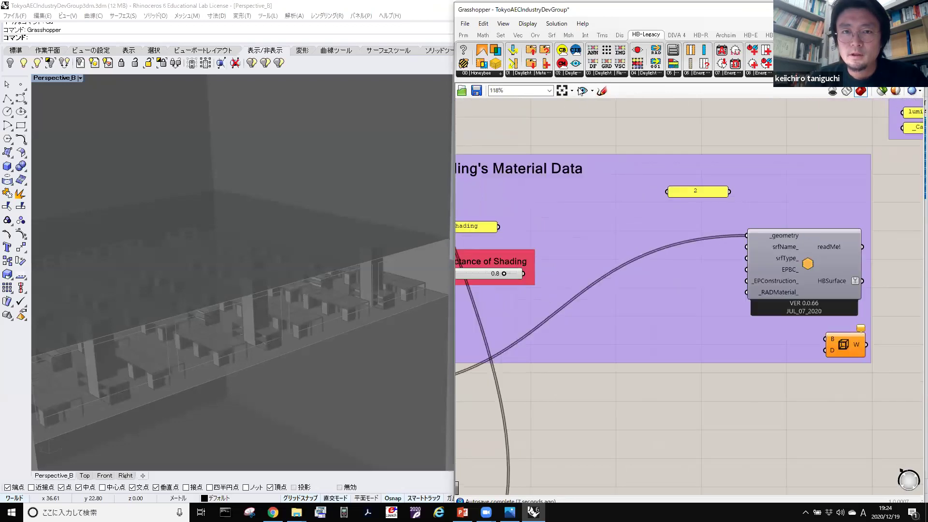
pyautogui.click(524, 75)
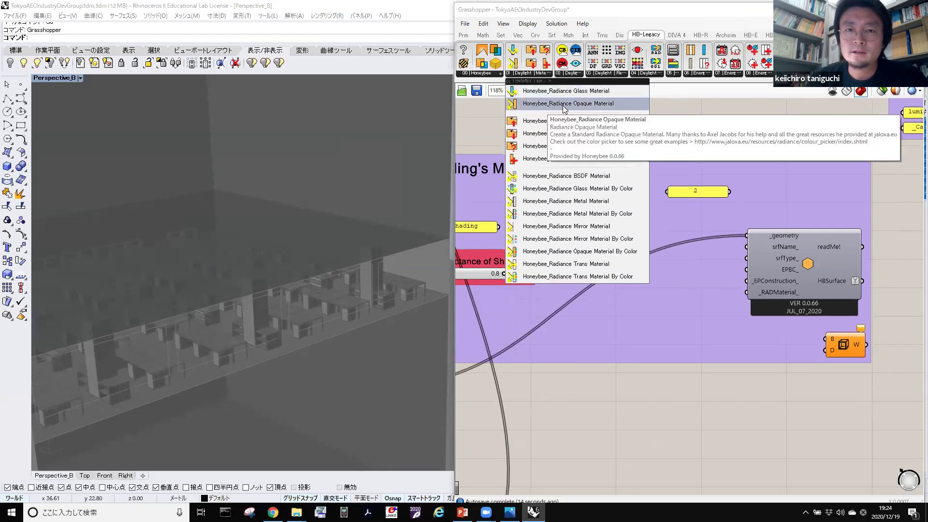
pyautogui.moveTo(568, 108); pyautogui.dragTo(612, 254)
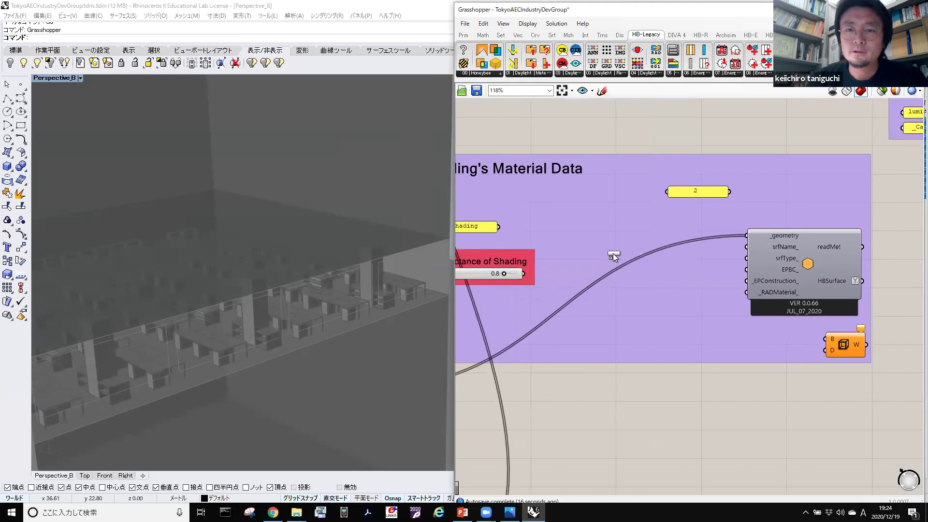
pyautogui.moveTo(642, 301); pyautogui.dragTo(640, 272)
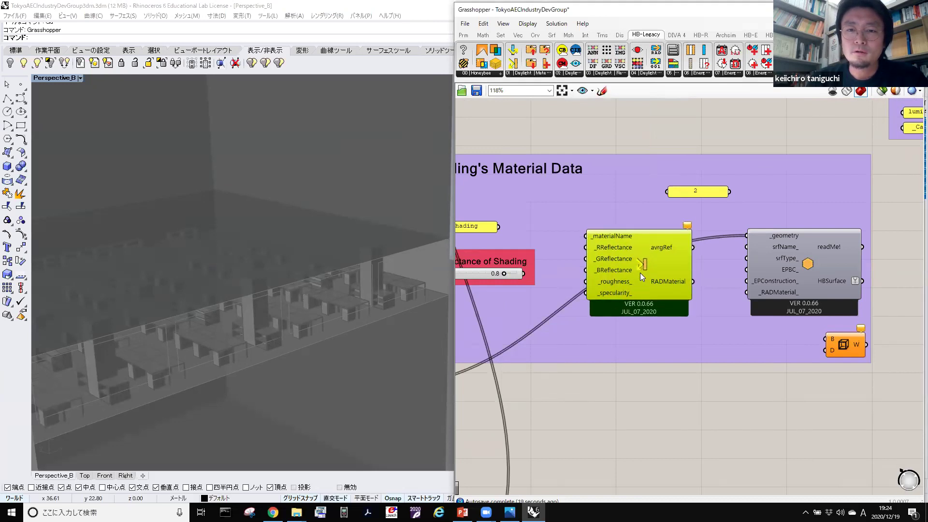
# Connect the Shading panel to _materialName and the Ref slider to the R, G and B reflectance inputs of the opaque material component.
pyautogui.scroll(2, 611, 260)
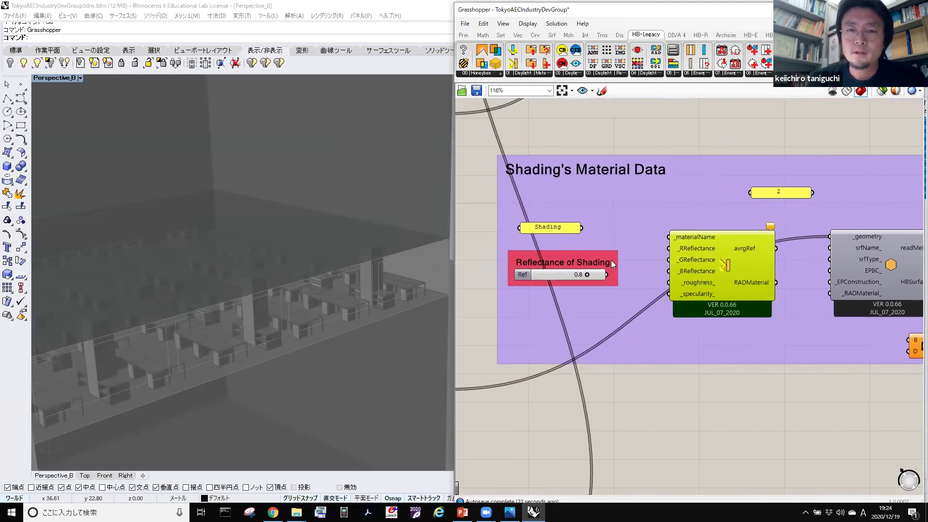
pyautogui.scroll(3, 610, 242)
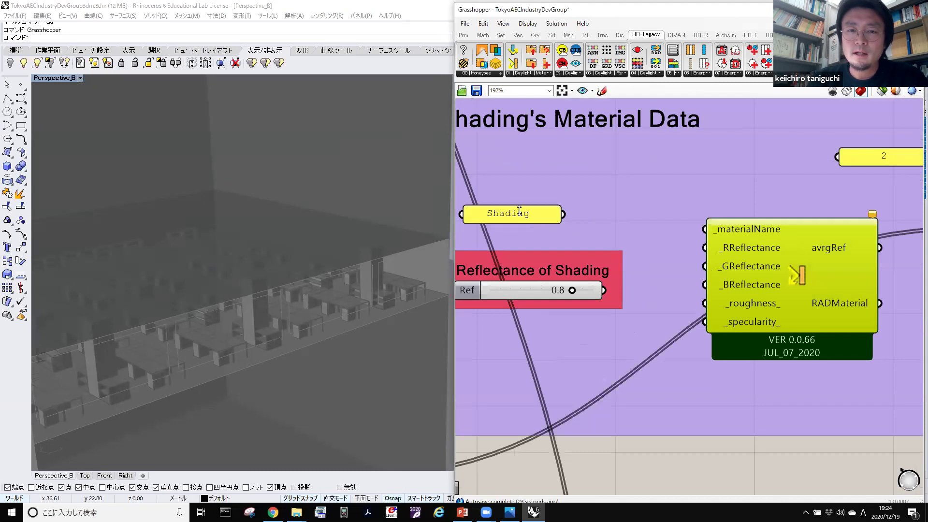
pyautogui.scroll(2, 568, 216)
pyautogui.scroll(2, 575, 216)
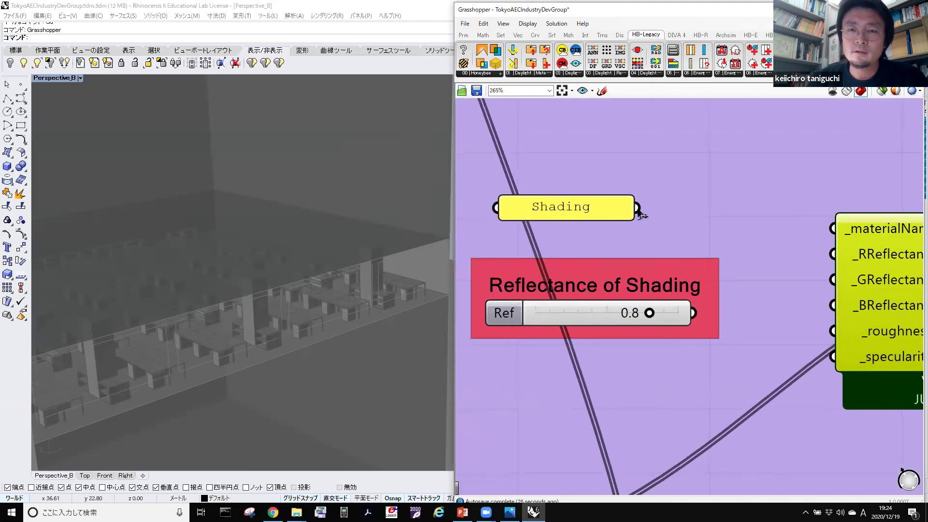
pyautogui.moveTo(720, 212)
pyautogui.mouseDown()
pyautogui.moveTo(831, 220)
pyautogui.moveTo(832, 228)
pyautogui.mouseUp()
pyautogui.moveTo(807, 284)
pyautogui.mouseDown(button='right')
pyautogui.moveTo(770, 237)
pyautogui.moveTo(731, 232)
pyautogui.mouseUp(button='right')
pyautogui.moveTo(619, 257); pyautogui.dragTo(769, 198)
pyautogui.moveTo(619, 254); pyautogui.dragTo(763, 219)
pyautogui.moveTo(617, 255); pyautogui.dragTo(755, 246)
# Connect the shading opaque material's RADMaterial output to the _RADMaterial_ input of createHBSrfs.
pyautogui.scroll(-3, 801, 280)
pyautogui.moveTo(819, 331); pyautogui.dragTo(754, 323, button='right')
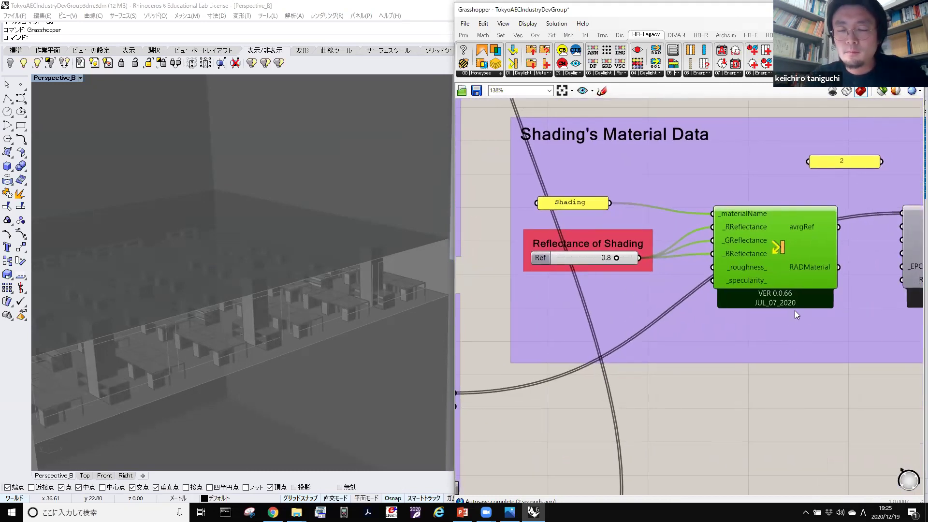
pyautogui.moveTo(839, 312); pyautogui.dragTo(695, 293, button='right')
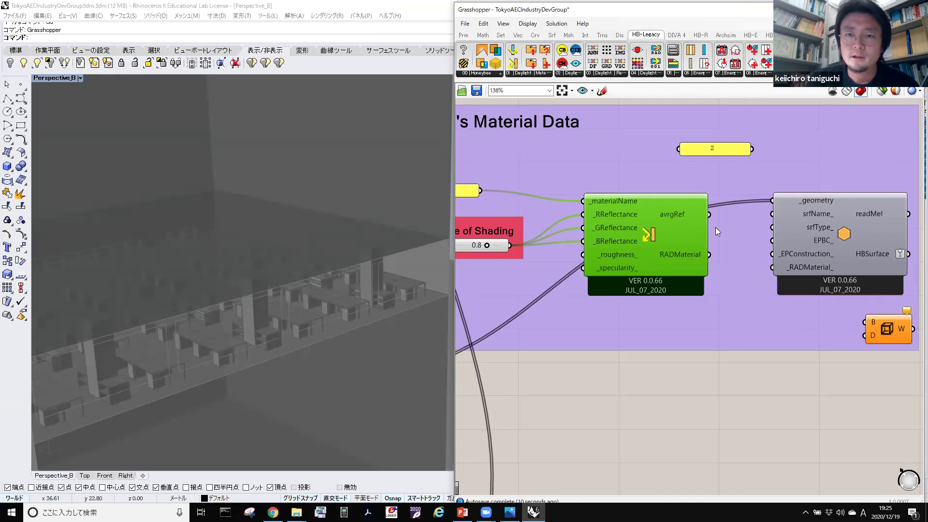
pyautogui.scroll(2, 704, 257)
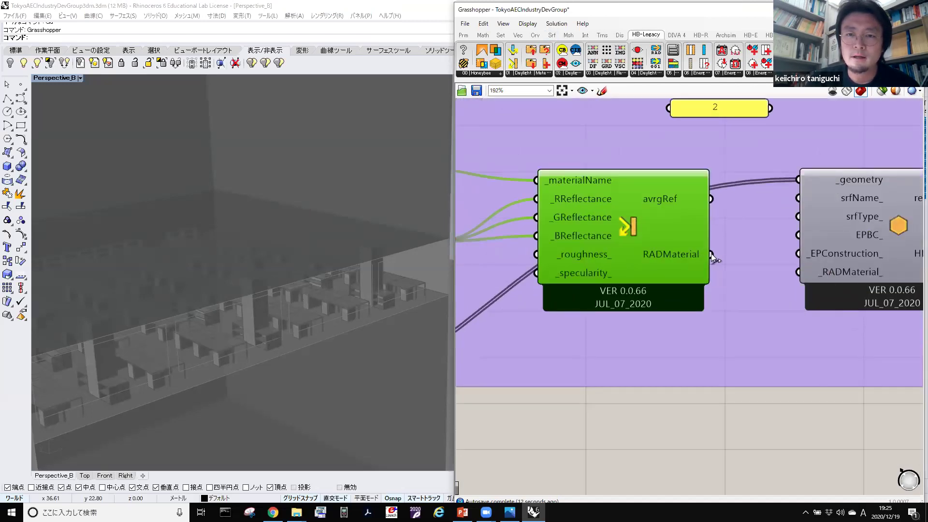
pyautogui.moveTo(712, 253); pyautogui.dragTo(800, 272)
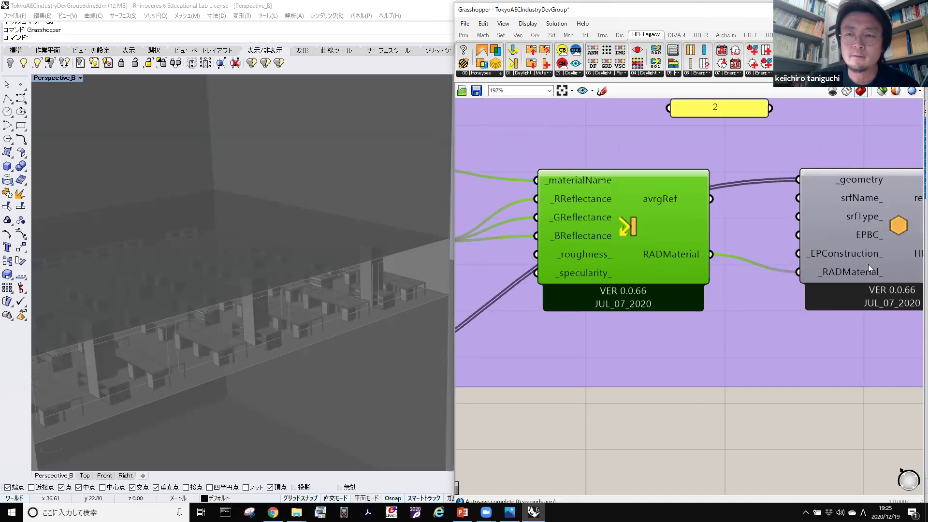
# Connect the shading createHBSrfs component's HBSurface output to the B input of Brep Wireframe and inspect the resulting wireframe in the Rhino viewport.
pyautogui.scroll(-4, 828, 265)
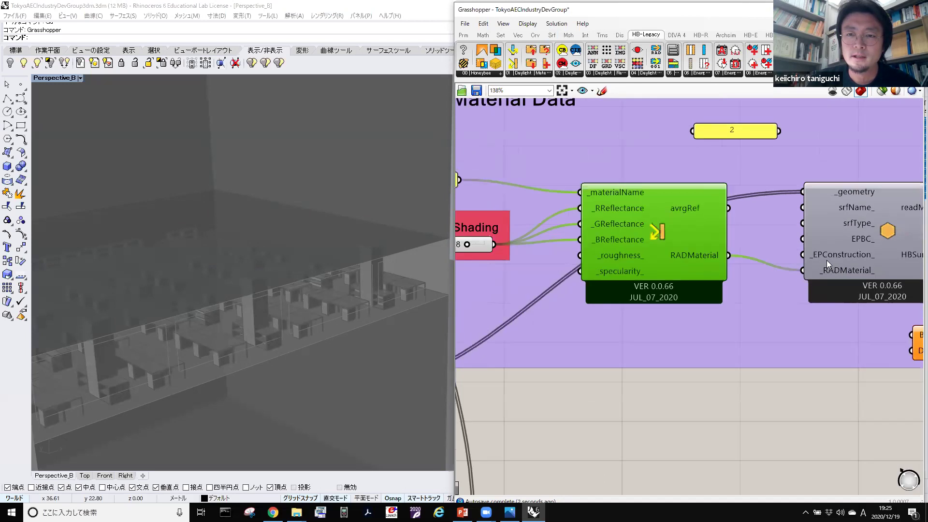
pyautogui.scroll(3, 828, 269)
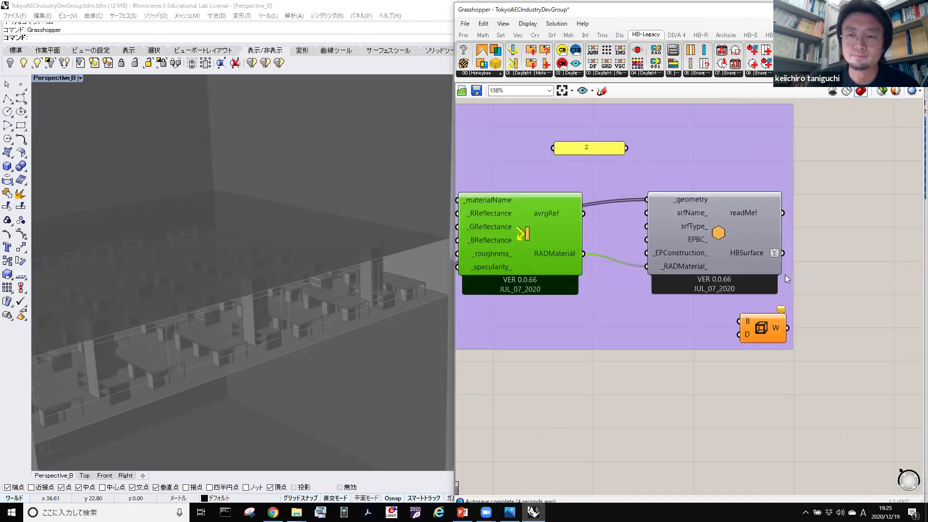
pyautogui.scroll(1, 717, 246)
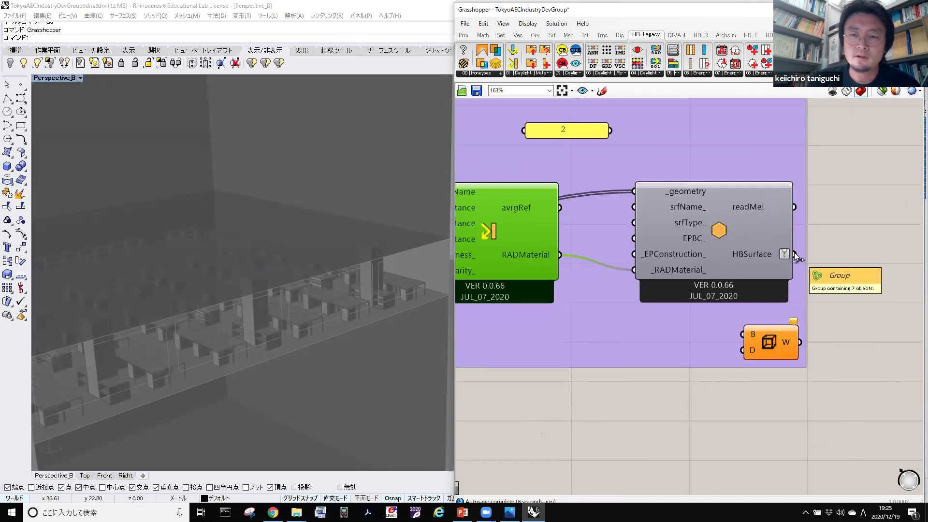
pyautogui.moveTo(794, 255); pyautogui.dragTo(742, 335)
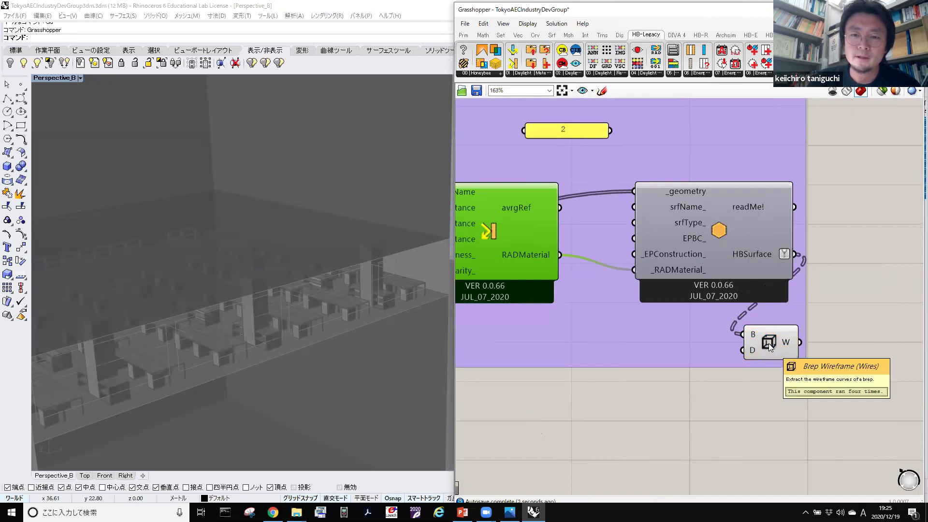
pyautogui.click(769, 343)
pyautogui.moveTo(315, 342); pyautogui.dragTo(444, 331, button='right')
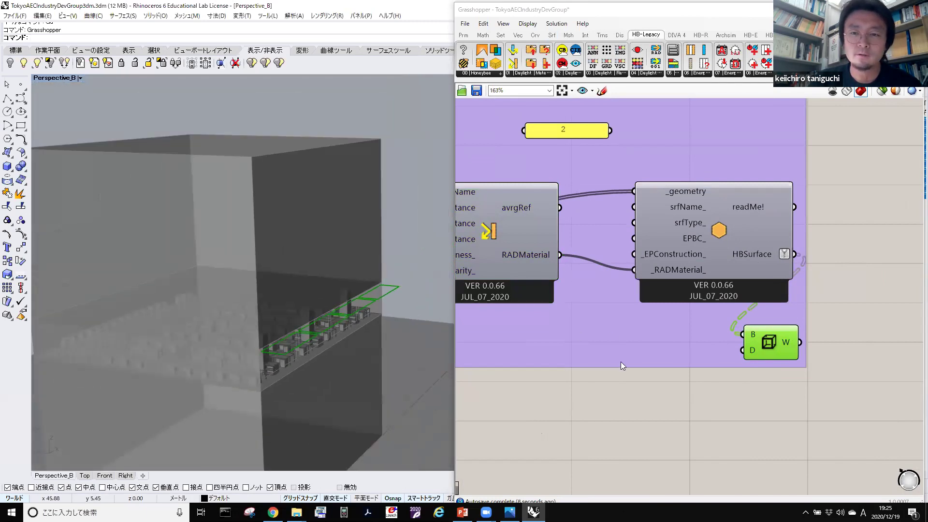
pyautogui.click(626, 380)
pyautogui.scroll(-3, 662, 314)
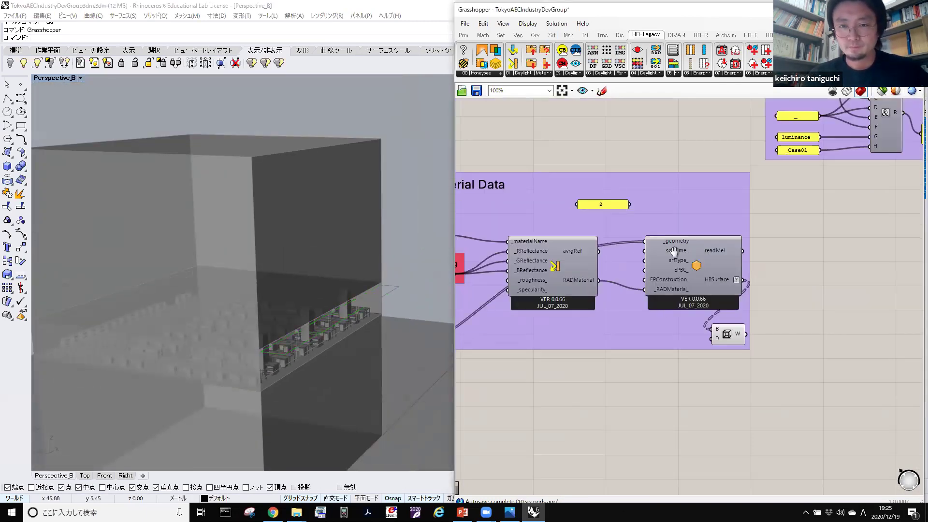
pyautogui.moveTo(654, 227); pyautogui.dragTo(696, 275, button='right')
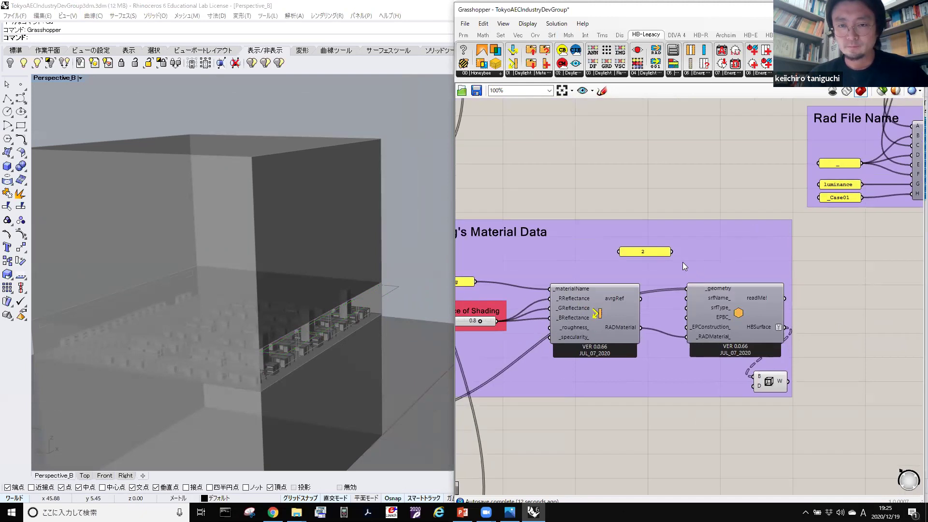
pyautogui.rightClick(635, 289)
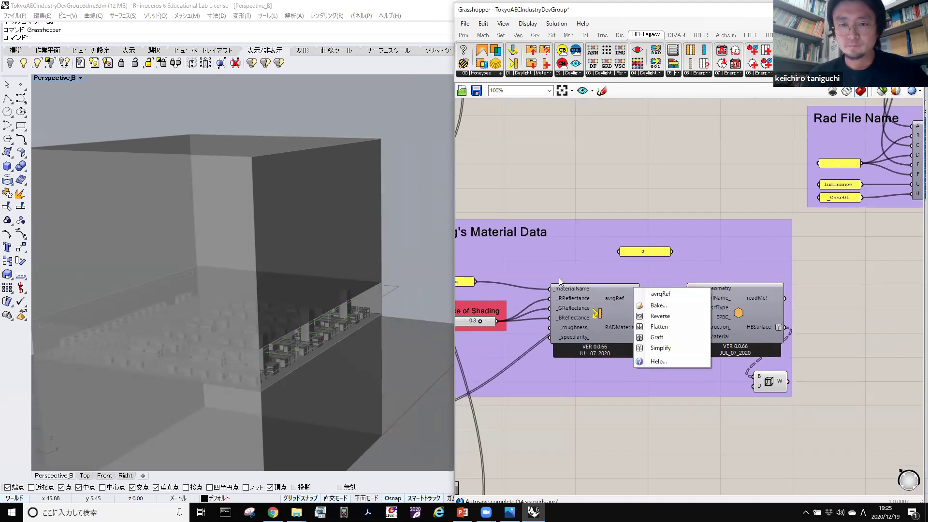
pyautogui.click(585, 249)
pyautogui.click(595, 192)
pyautogui.scroll(-3, 582, 177)
pyautogui.moveTo(556, 176)
pyautogui.mouseDown(button='right')
pyautogui.moveTo(628, 221)
pyautogui.moveTo(632, 253)
pyautogui.moveTo(660, 295)
pyautogui.moveTo(594, 319)
pyautogui.moveTo(625, 344)
pyautogui.moveTo(657, 346)
pyautogui.moveTo(643, 274)
pyautogui.mouseUp(button='right')
pyautogui.scroll(3, 635, 241)
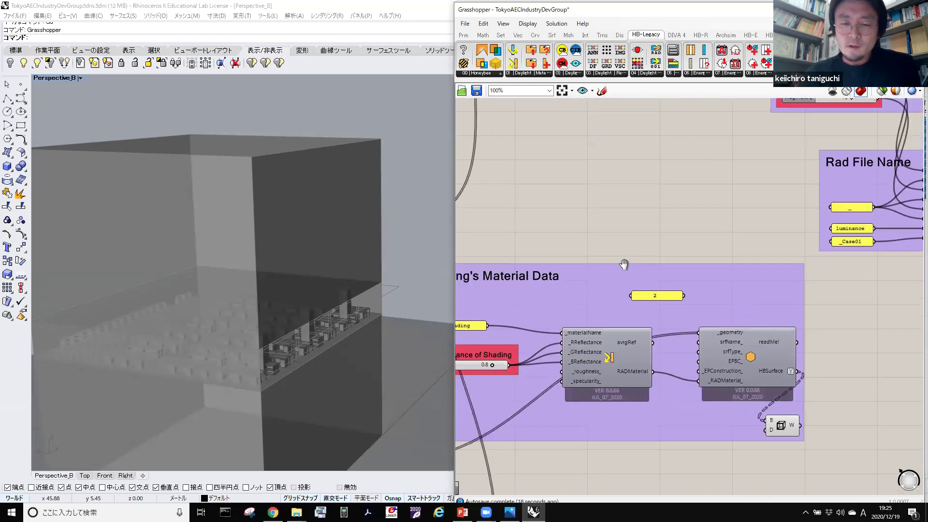
pyautogui.moveTo(652, 348); pyautogui.dragTo(639, 246, button='right')
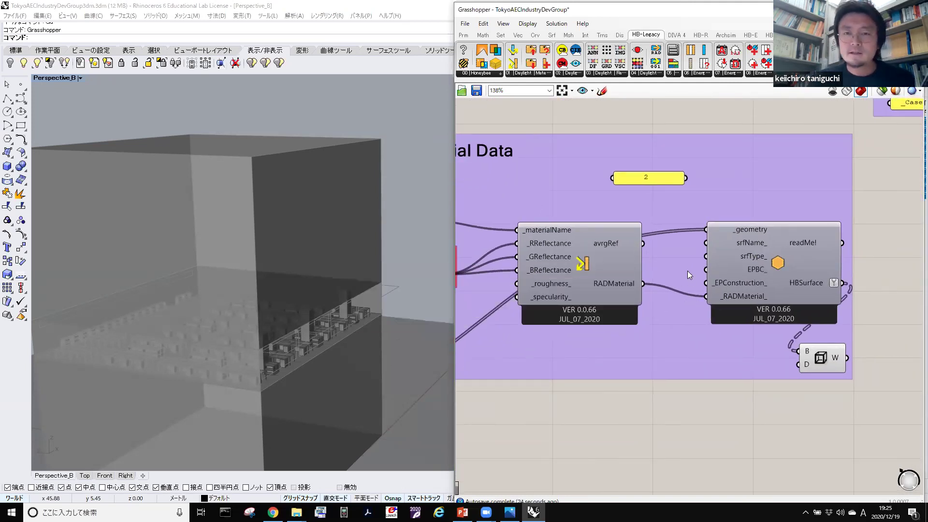
pyautogui.moveTo(636, 222); pyautogui.dragTo(687, 211, button='right')
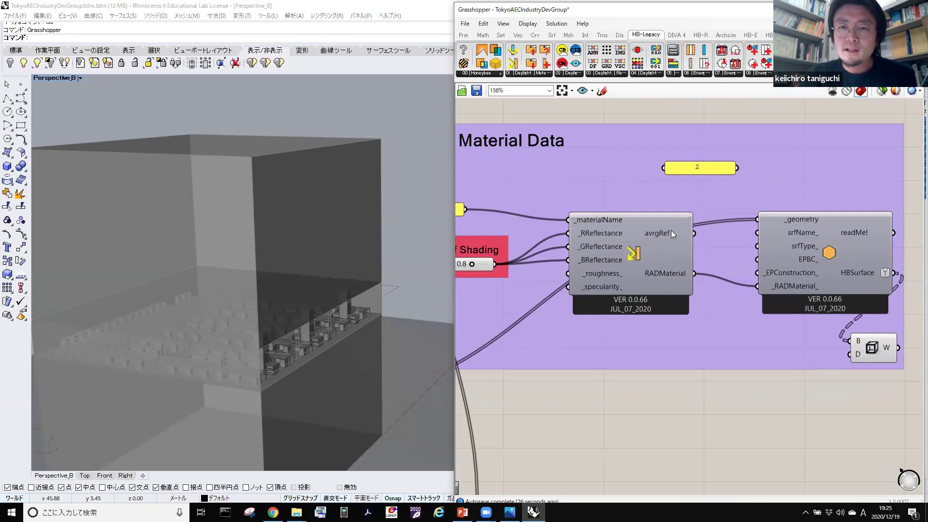
# Connect the shading material's avrgRef output to the panel containing 2, then enlarge that panel and reposition it above the components.
pyautogui.moveTo(698, 168); pyautogui.dragTo(732, 167)
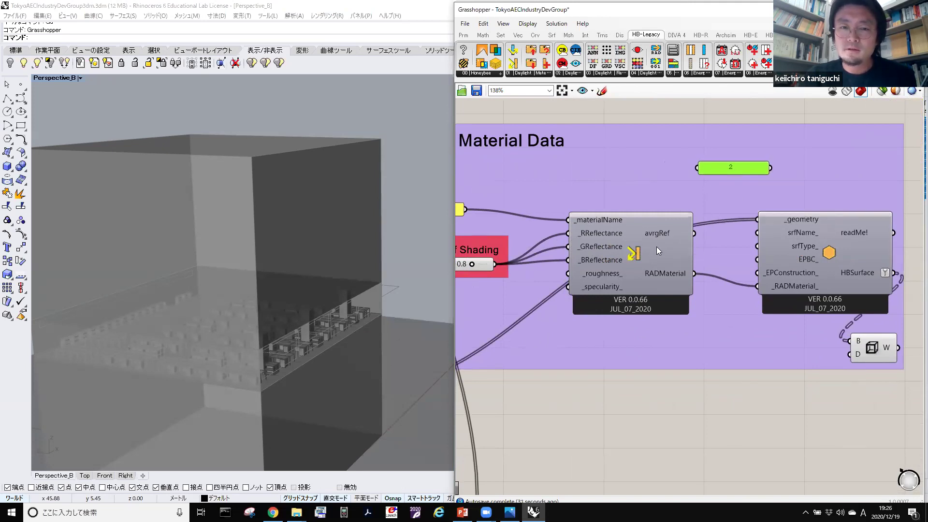
pyautogui.moveTo(549, 261); pyautogui.dragTo(604, 260, button='right')
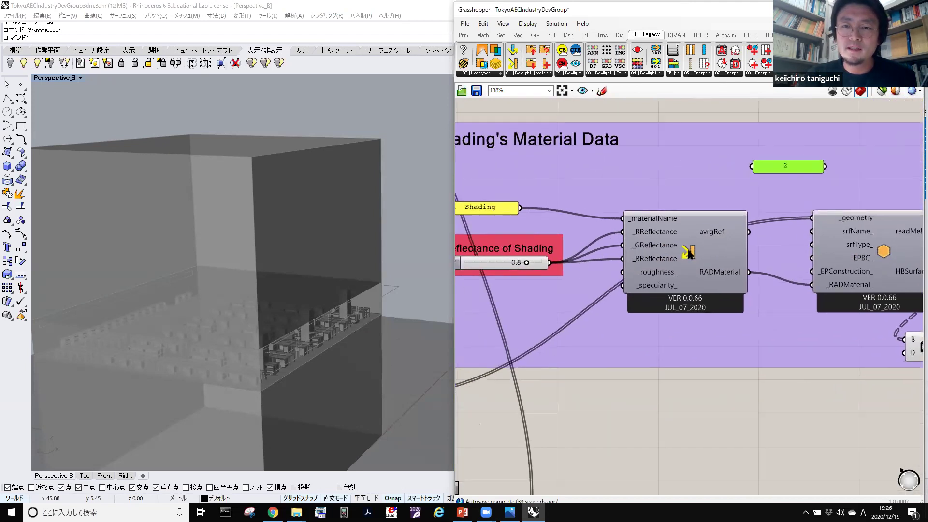
pyautogui.moveTo(736, 254)
pyautogui.mouseDown(button='right')
pyautogui.moveTo(633, 265)
pyautogui.moveTo(669, 264)
pyautogui.mouseUp(button='right')
pyautogui.moveTo(503, 288); pyautogui.dragTo(555, 278, button='right')
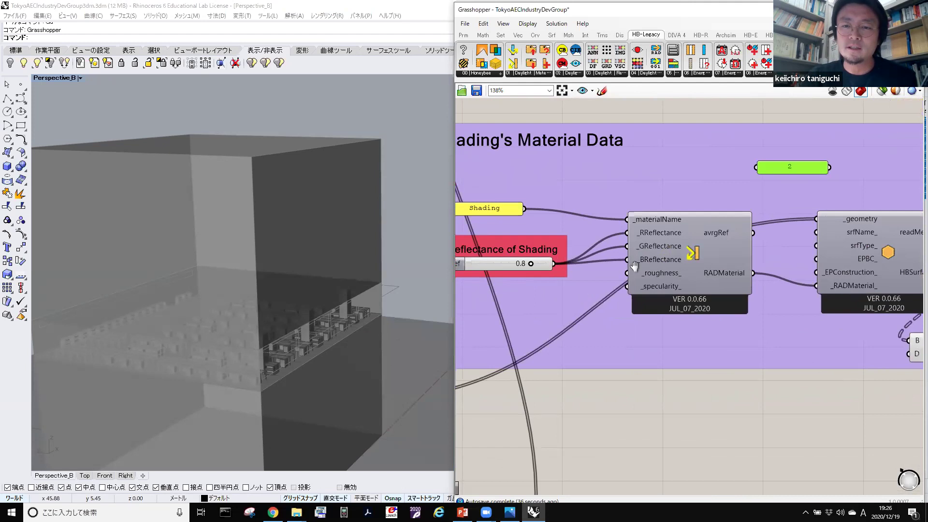
pyautogui.moveTo(633, 266); pyautogui.dragTo(543, 263, button='right')
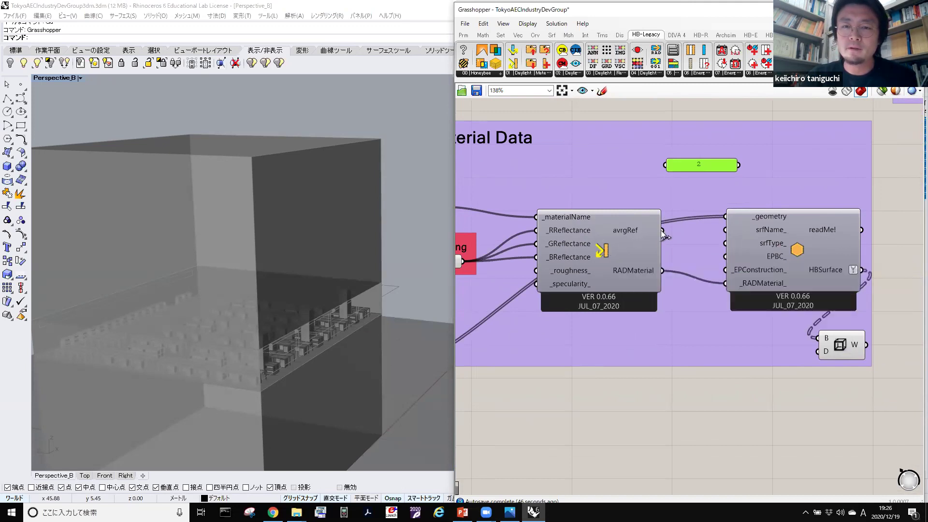
pyautogui.moveTo(662, 183); pyautogui.dragTo(665, 165)
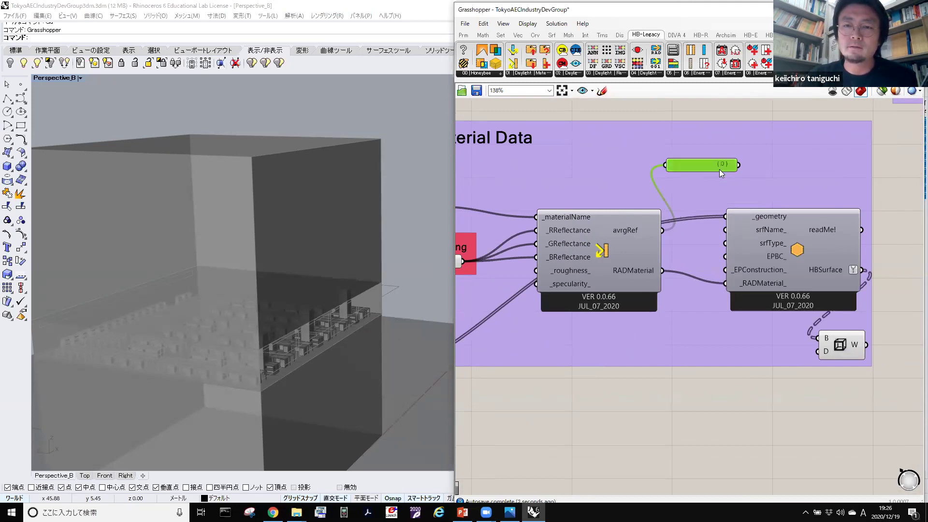
pyautogui.moveTo(719, 172); pyautogui.dragTo(720, 190)
pyautogui.moveTo(616, 232); pyautogui.dragTo(683, 215, button='right')
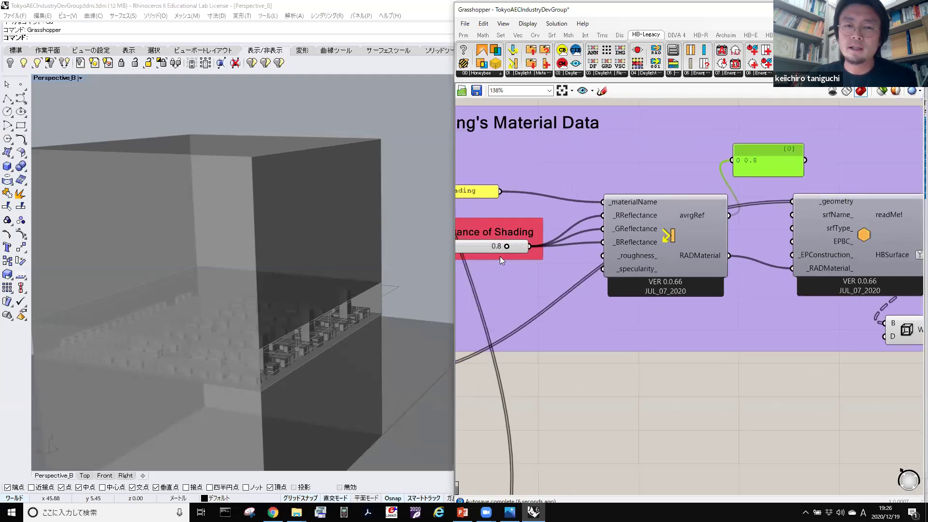
pyautogui.moveTo(792, 141); pyautogui.dragTo(818, 129)
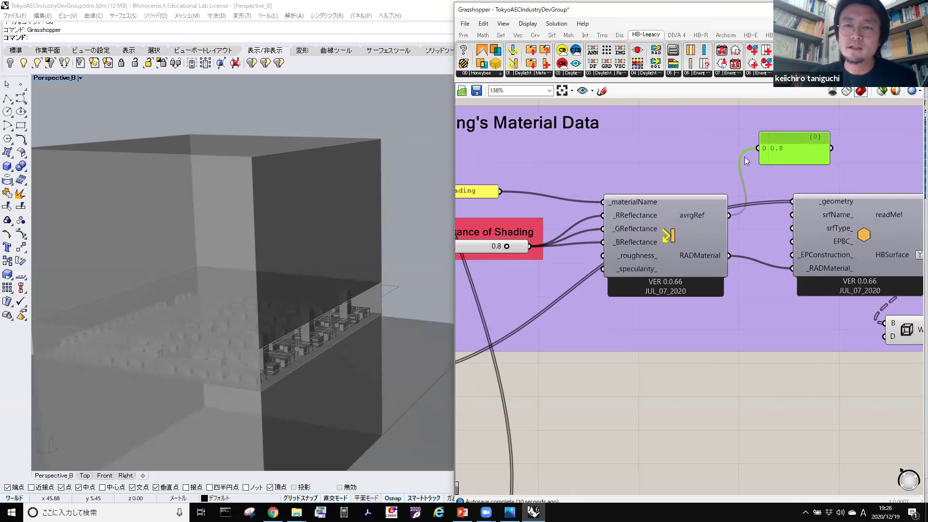
pyautogui.moveTo(794, 143); pyautogui.dragTo(749, 177, button='right')
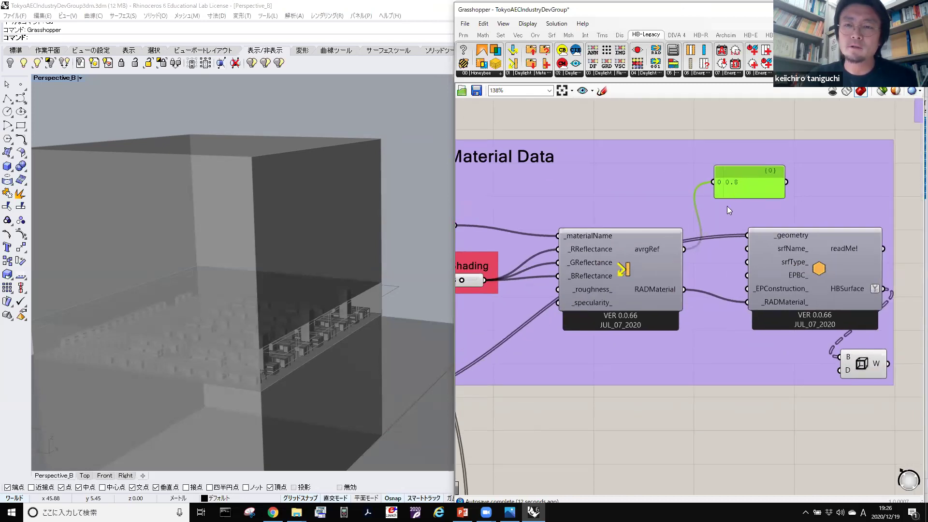
# Locate the Generating Test Mesh group and examine its two value panels.
pyautogui.scroll(-3, 695, 227)
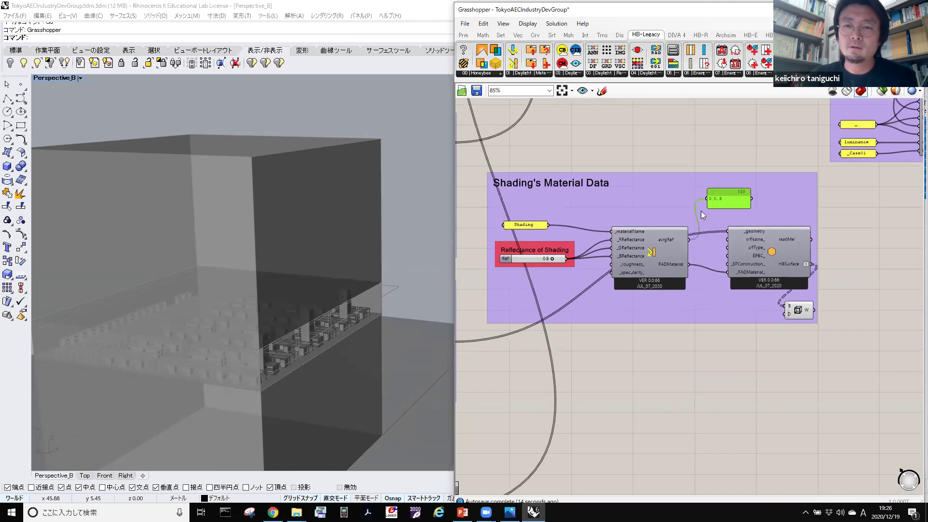
pyautogui.scroll(-3, 714, 216)
pyautogui.moveTo(645, 228); pyautogui.dragTo(732, 227, button='right')
pyautogui.moveTo(642, 170); pyautogui.dragTo(712, 218, button='right')
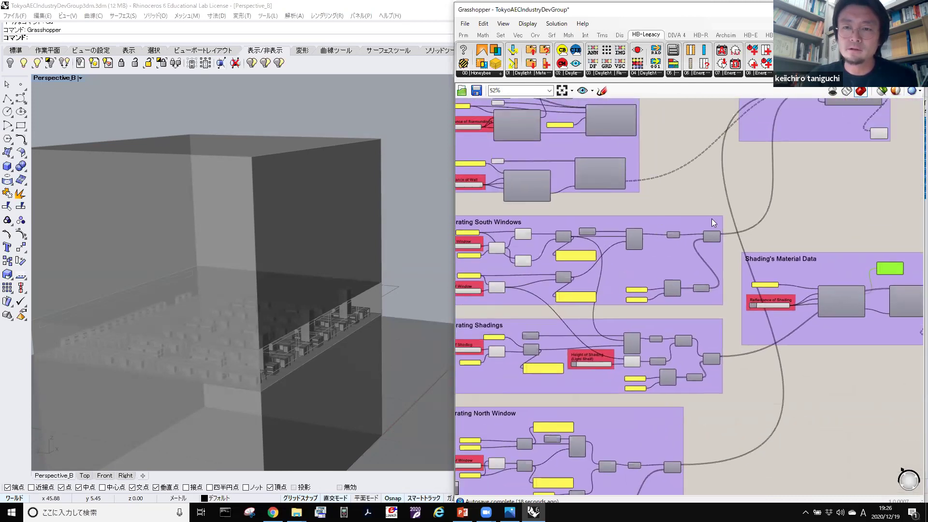
pyautogui.click(867, 263)
pyautogui.moveTo(728, 249); pyautogui.dragTo(767, 289, button='right')
pyautogui.moveTo(686, 264); pyautogui.dragTo(636, 334, button='right')
pyautogui.moveTo(706, 234); pyautogui.dragTo(614, 390, button='right')
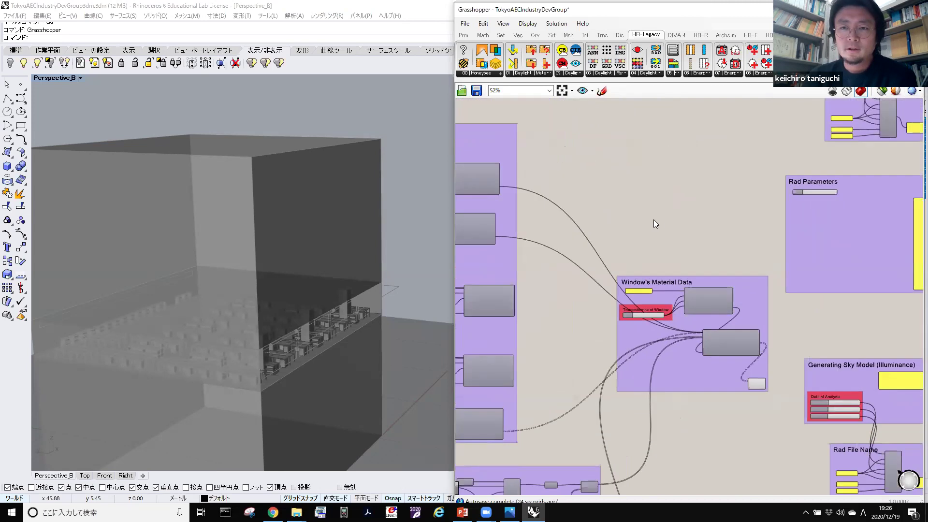
pyautogui.moveTo(619, 241); pyautogui.dragTo(619, 301, button='right')
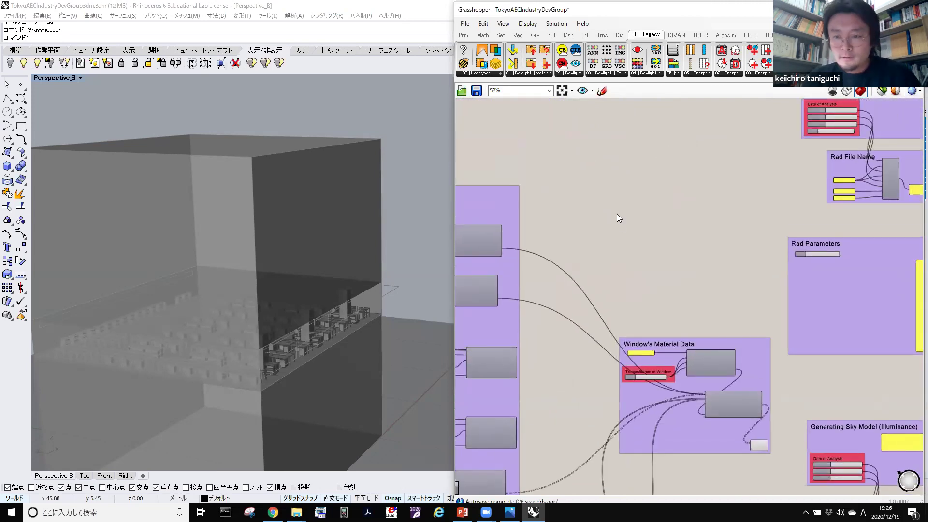
pyautogui.moveTo(588, 127); pyautogui.dragTo(587, 207, button='right')
pyautogui.moveTo(556, 114); pyautogui.dragTo(582, 219, button='right')
pyautogui.scroll(2, 818, 222)
pyautogui.scroll(4, 817, 224)
pyautogui.moveTo(742, 254); pyautogui.dragTo(569, 289, button='right')
pyautogui.scroll(1, 639, 243)
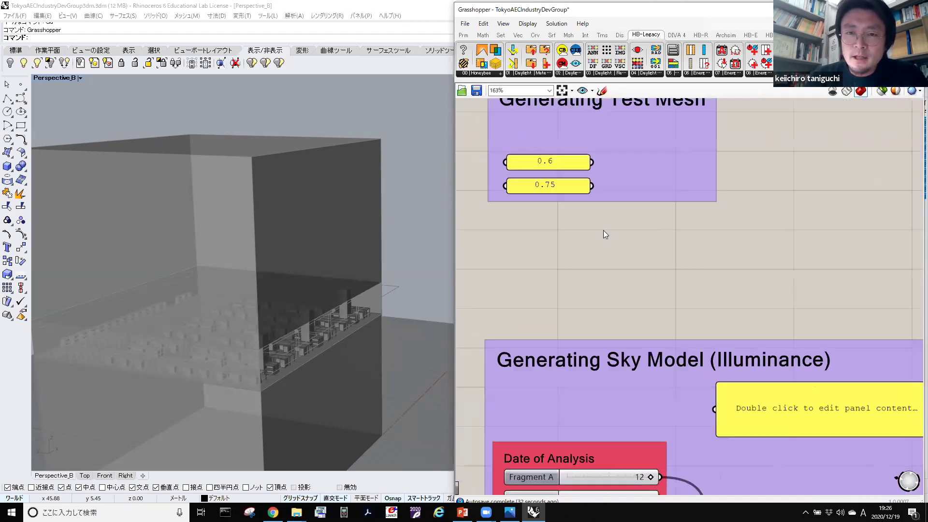
pyautogui.moveTo(603, 230); pyautogui.dragTo(603, 299, button='right')
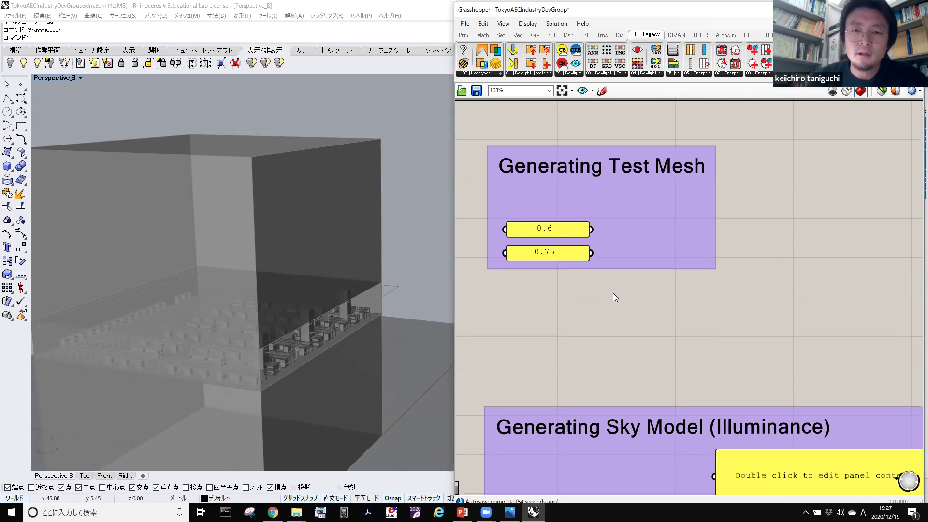
# Add a Honeybee_Generate Test Points component to the Generating Test Mesh group.
pyautogui.scroll(-6, 652, 240)
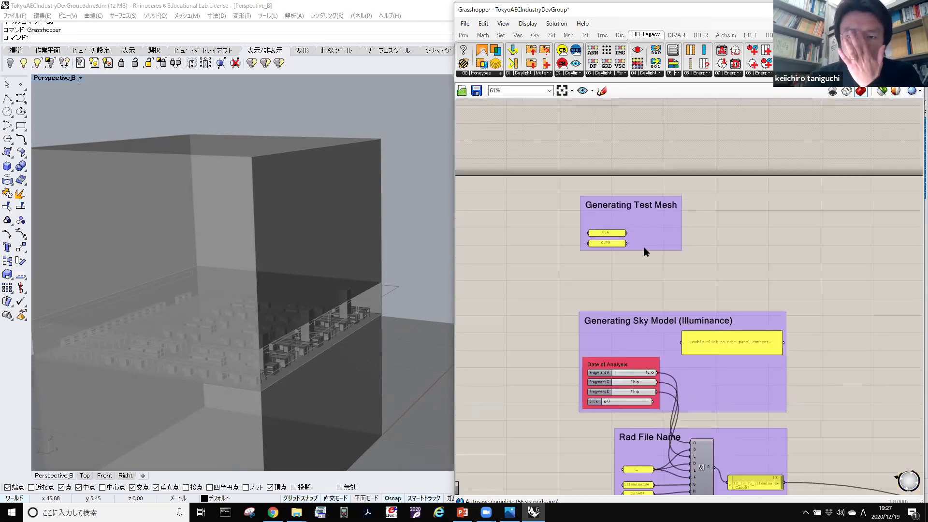
pyautogui.moveTo(703, 242); pyautogui.dragTo(665, 223, button='right')
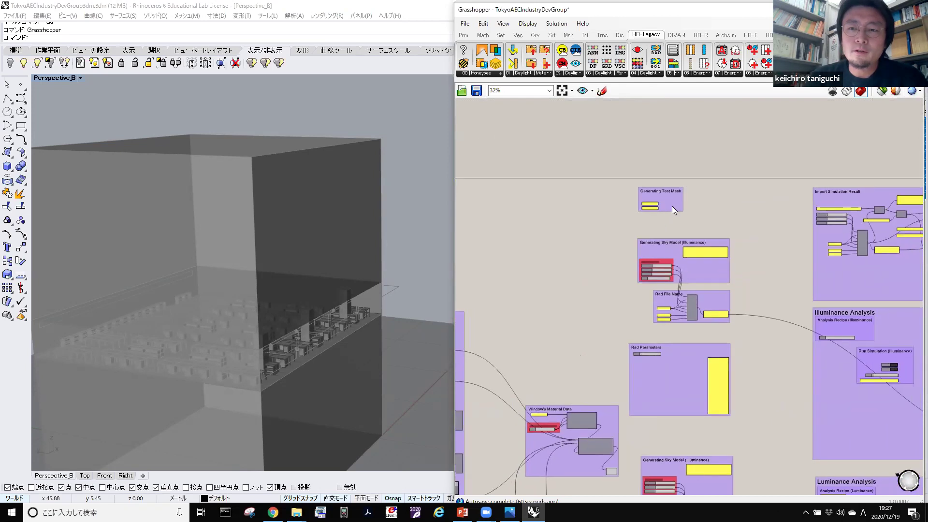
pyautogui.scroll(6, 672, 206)
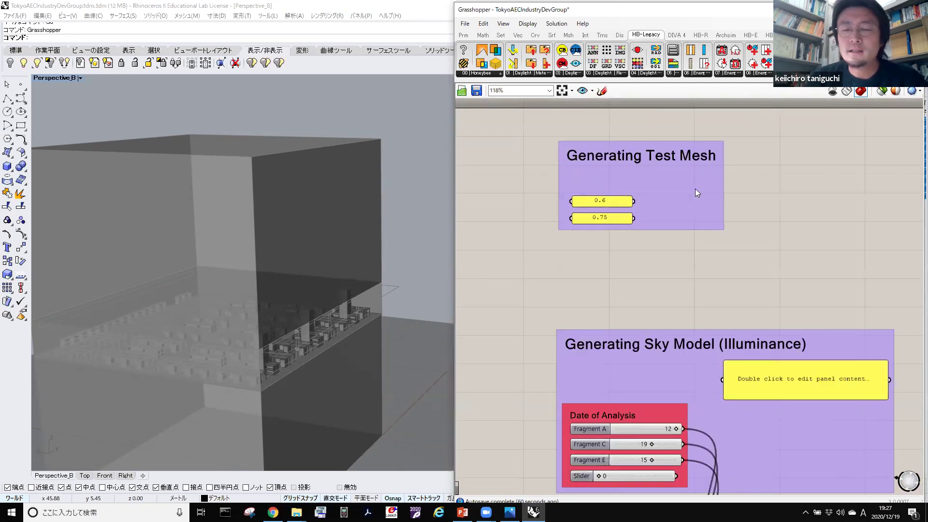
pyautogui.scroll(2, 678, 189)
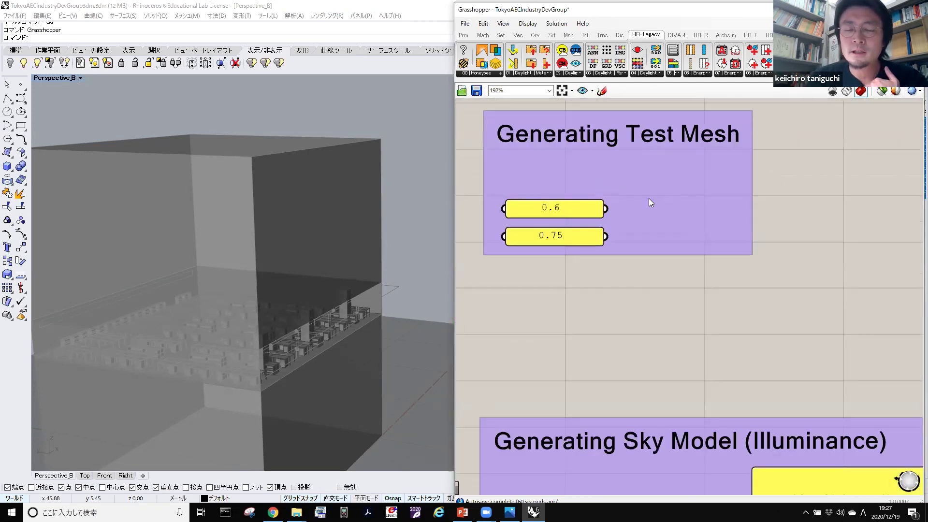
pyautogui.scroll(2, 650, 201)
pyautogui.moveTo(688, 229); pyautogui.dragTo(709, 240, button='right')
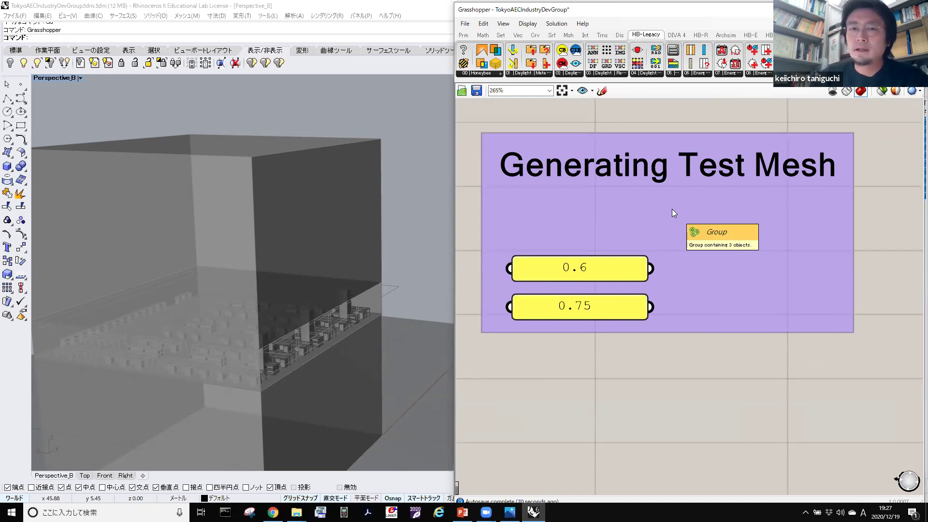
pyautogui.click(605, 76)
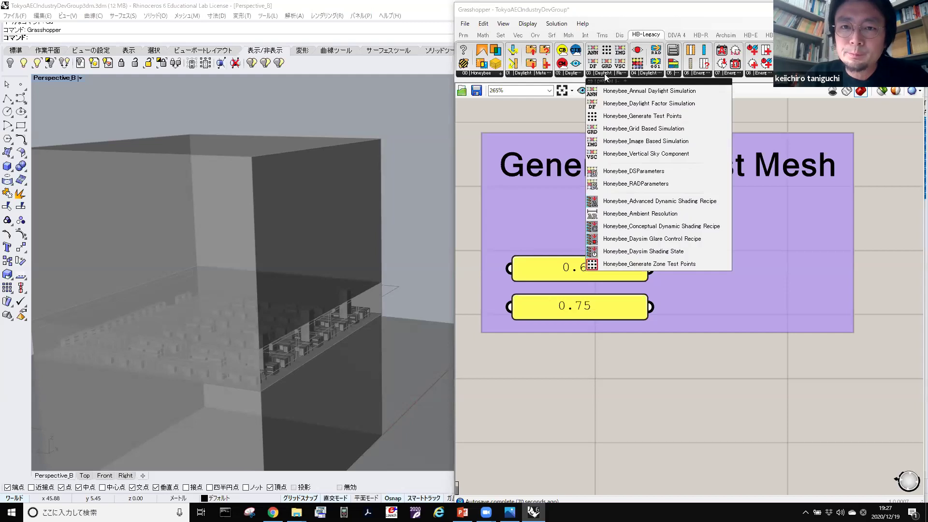
pyautogui.click(657, 116)
pyautogui.click(755, 256)
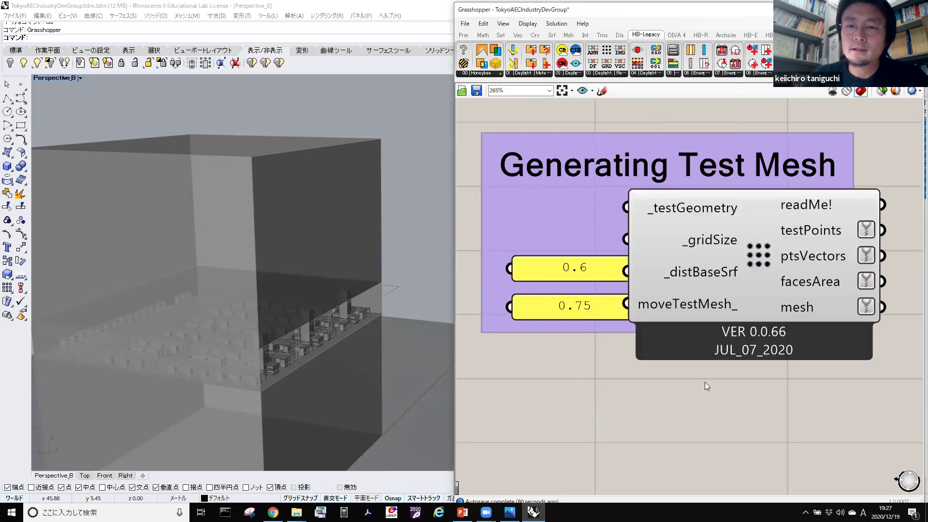
# Move the Generate Test Points component away from the 0.6 and 0.75 panels so that it no longer overlaps them.
pyautogui.scroll(-3, 704, 382)
pyautogui.moveTo(748, 331); pyautogui.dragTo(805, 328)
pyautogui.moveTo(675, 406); pyautogui.dragTo(669, 370)
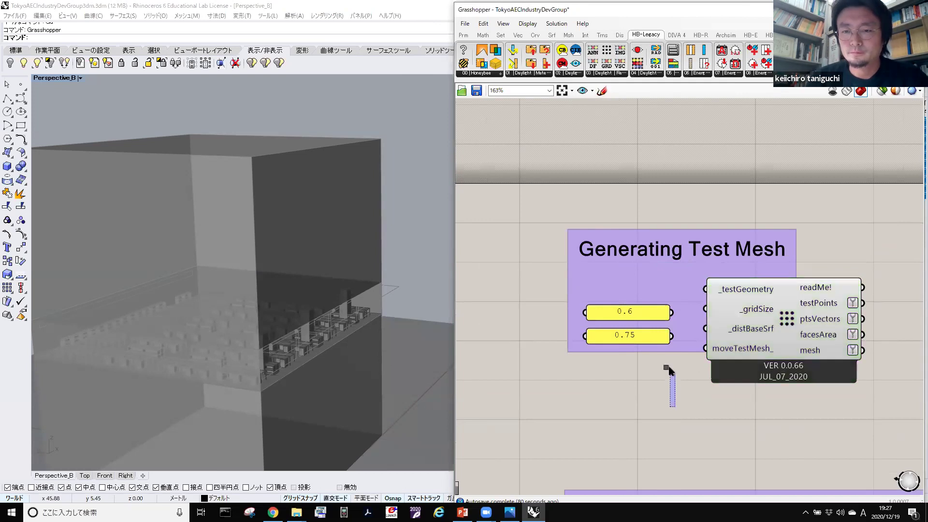
pyautogui.scroll(-3, 643, 400)
pyautogui.scroll(2, 671, 388)
pyautogui.moveTo(650, 400); pyautogui.dragTo(678, 362, button='right')
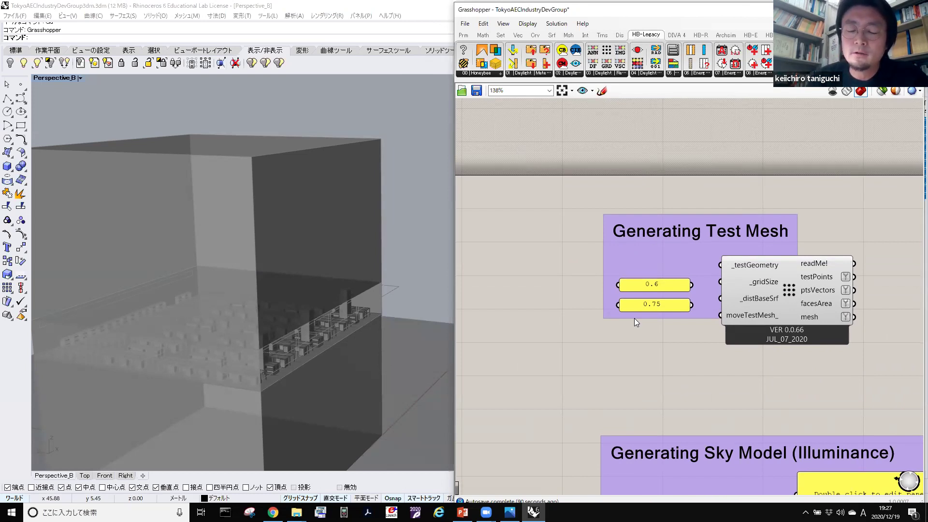
pyautogui.moveTo(596, 364); pyautogui.dragTo(696, 289, button='right')
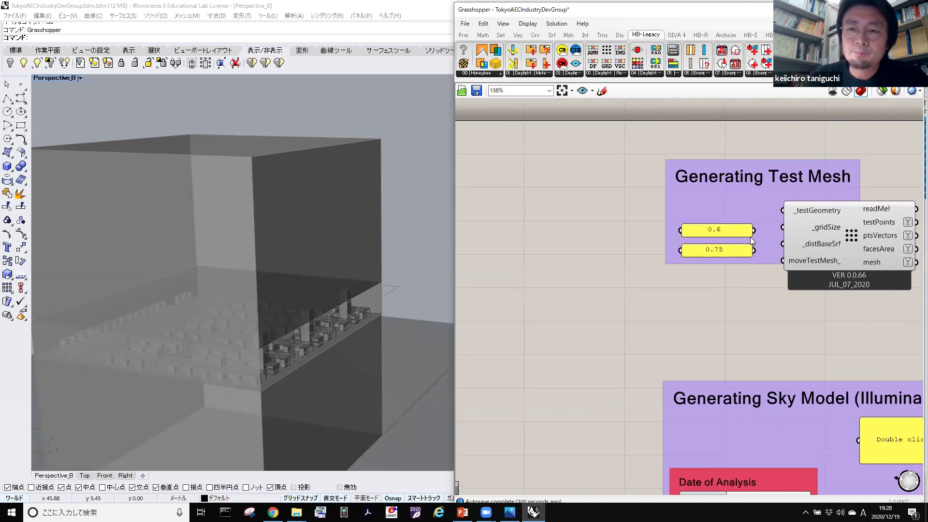
# Connect the Floor Brep parameter in the Opaque Model's Material Data group to the Generate Test Points component's _testGeometry input.
pyautogui.scroll(2, 773, 239)
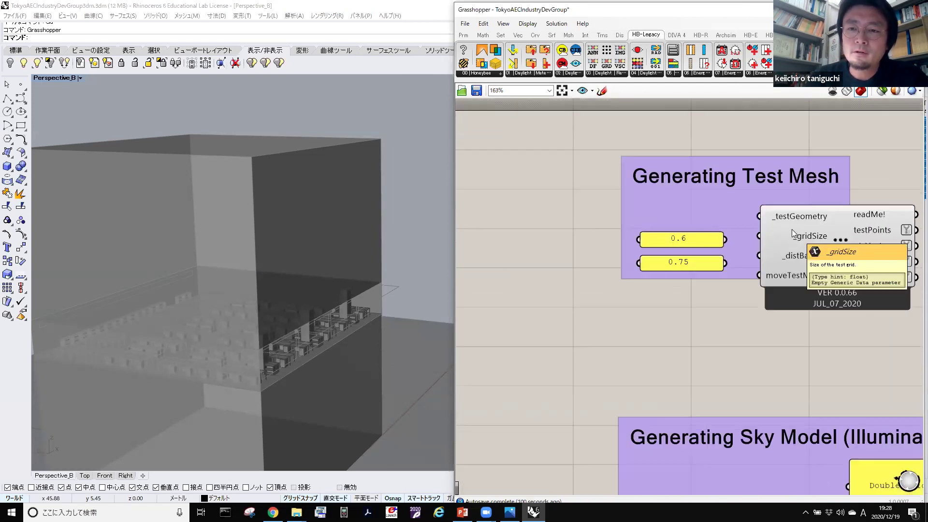
pyautogui.scroll(-3, 746, 246)
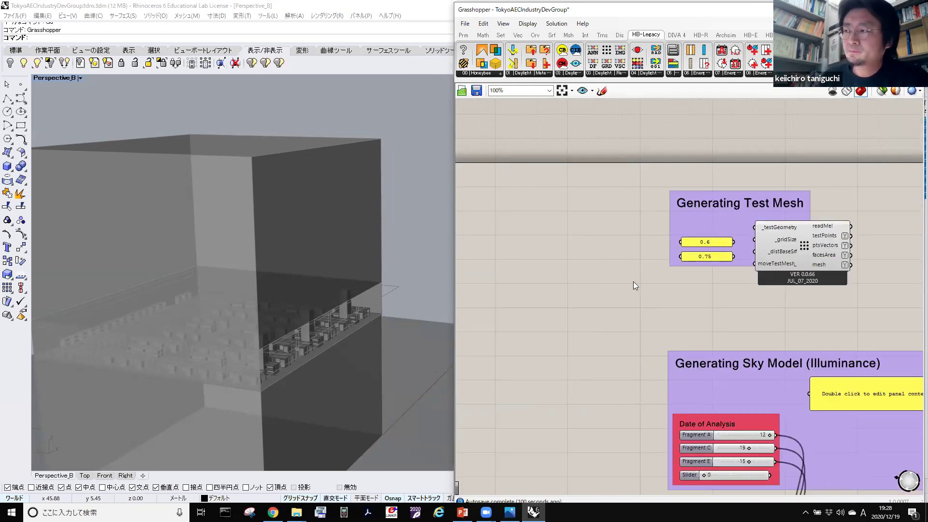
pyautogui.moveTo(513, 344); pyautogui.dragTo(656, 263, button='right')
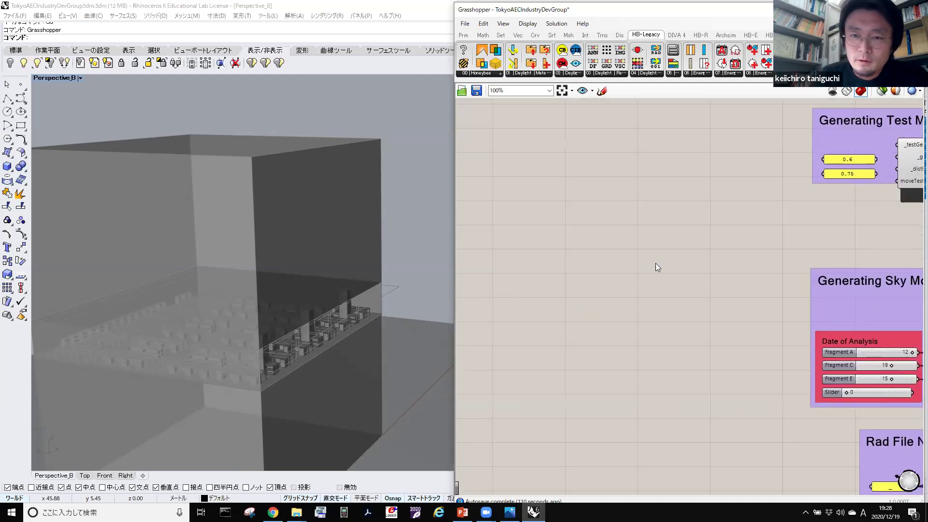
pyautogui.moveTo(504, 301); pyautogui.dragTo(618, 292, button='right')
pyautogui.moveTo(459, 365); pyautogui.dragTo(647, 276, button='right')
pyautogui.moveTo(545, 357); pyautogui.dragTo(681, 296, button='right')
pyautogui.moveTo(564, 338); pyautogui.dragTo(625, 308, button='right')
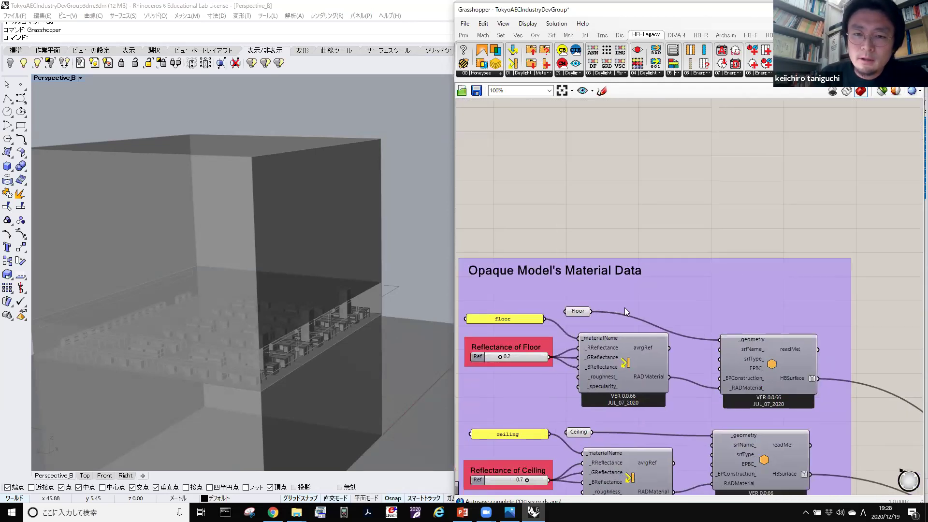
pyautogui.click(572, 312)
pyautogui.scroll(2, 576, 311)
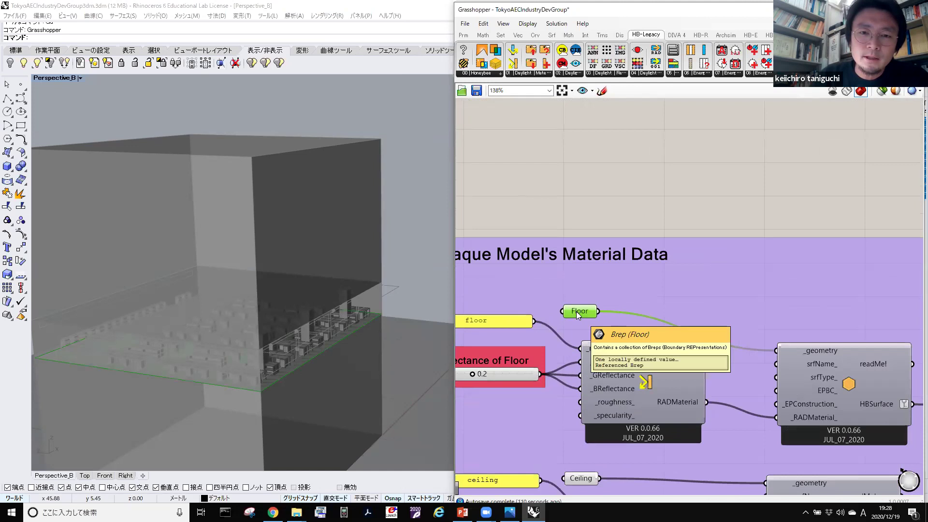
pyautogui.moveTo(597, 311); pyautogui.dragTo(697, 182)
pyautogui.scroll(-4, 885, 116)
# Connect the 0.6 panel to _gridSize and the 0.75 panel to _distBaseSrf on the Generate Test Points component.
pyautogui.scroll(6, 764, 116)
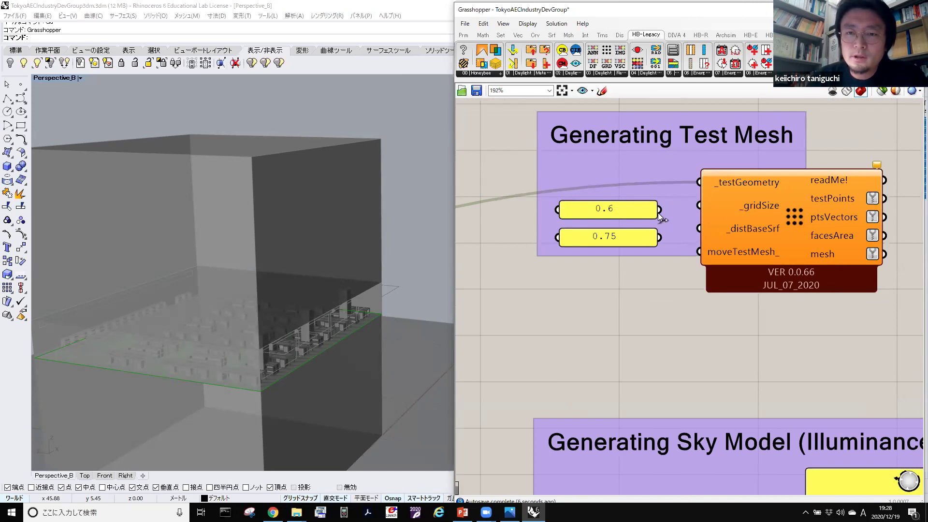
pyautogui.moveTo(663, 211); pyautogui.dragTo(698, 205)
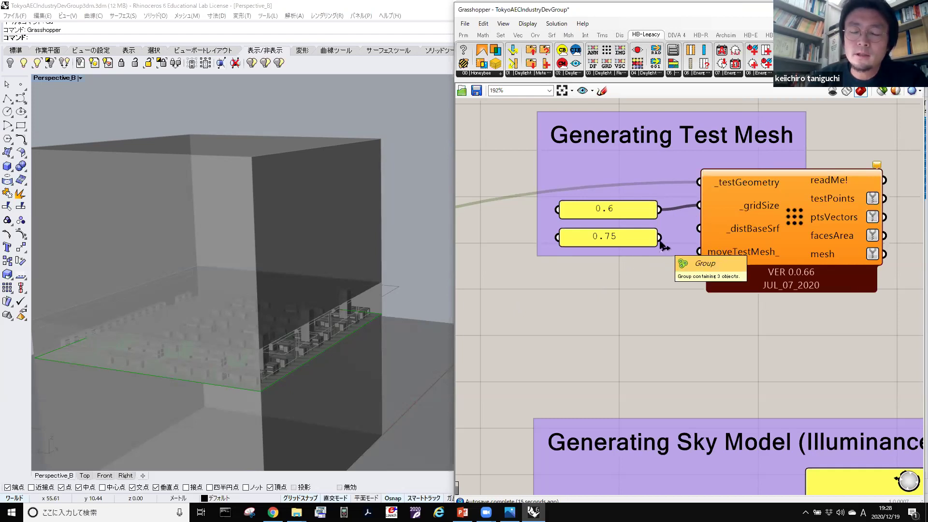
pyautogui.moveTo(660, 236); pyautogui.dragTo(699, 228)
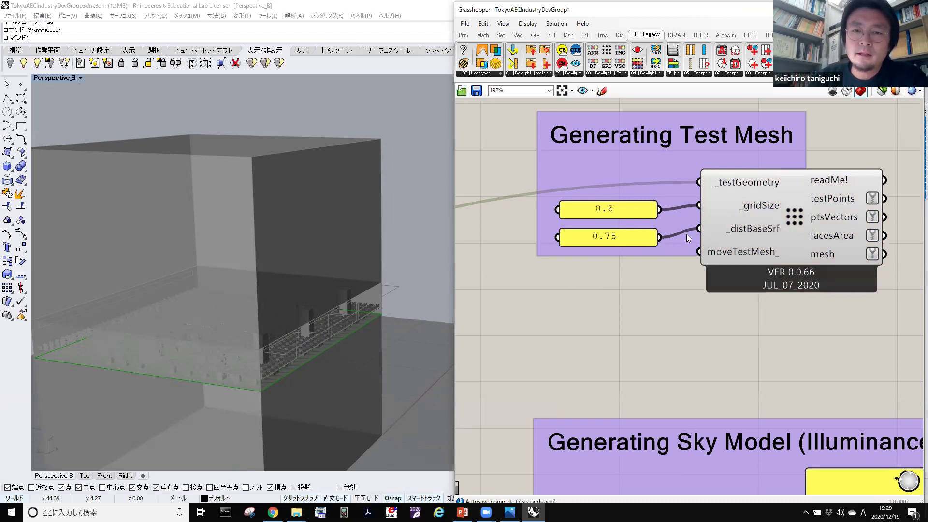
# Select the Generate Test Points component and examine its test points up close in the Rhino perspective viewport.
pyautogui.click(794, 220)
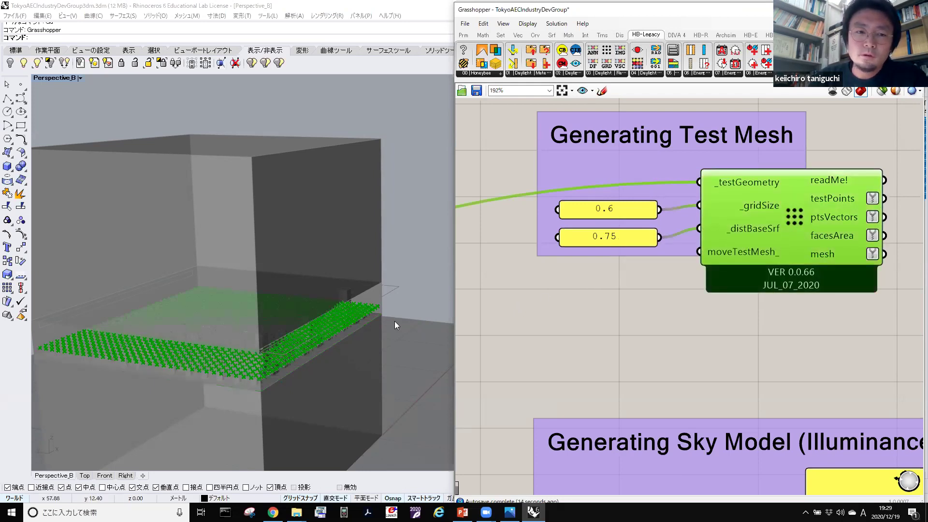
pyautogui.moveTo(218, 385); pyautogui.dragTo(303, 346, button='right')
pyautogui.scroll(2, 296, 352)
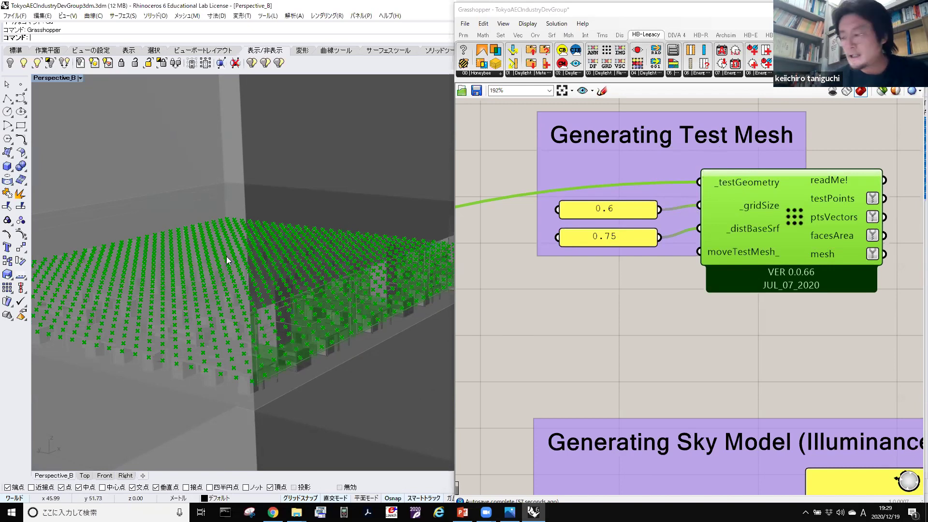
# Add a Honeybee_Generate Standard CIE Sky component beneath the empty panel in the Generating Sky Model (Illuminance) group.
pyautogui.scroll(-4, 558, 307)
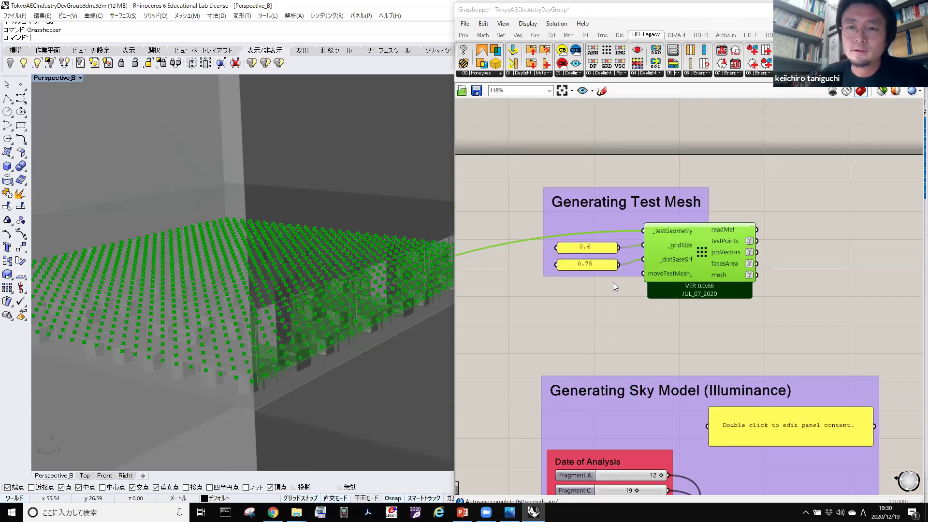
pyautogui.moveTo(657, 436); pyautogui.dragTo(664, 217, button='right')
pyautogui.moveTo(660, 315); pyautogui.dragTo(635, 485, button='right')
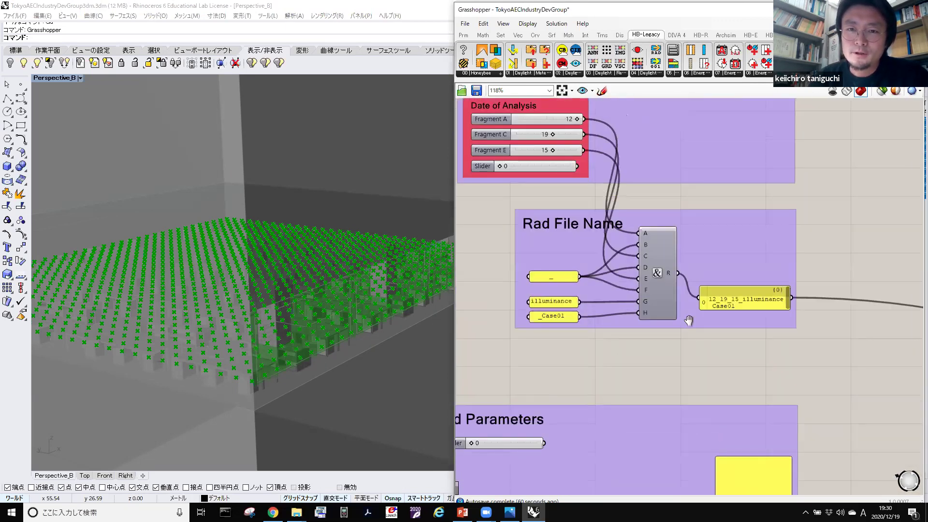
pyautogui.moveTo(689, 321); pyautogui.dragTo(702, 412, button='right')
pyautogui.scroll(1, 655, 200)
pyautogui.moveTo(655, 200); pyautogui.dragTo(657, 230, button='right')
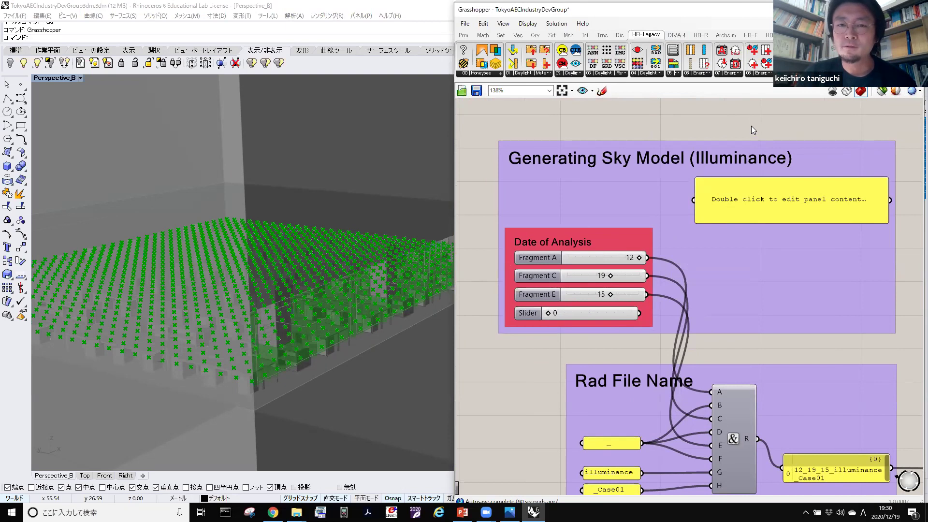
pyautogui.click(574, 74)
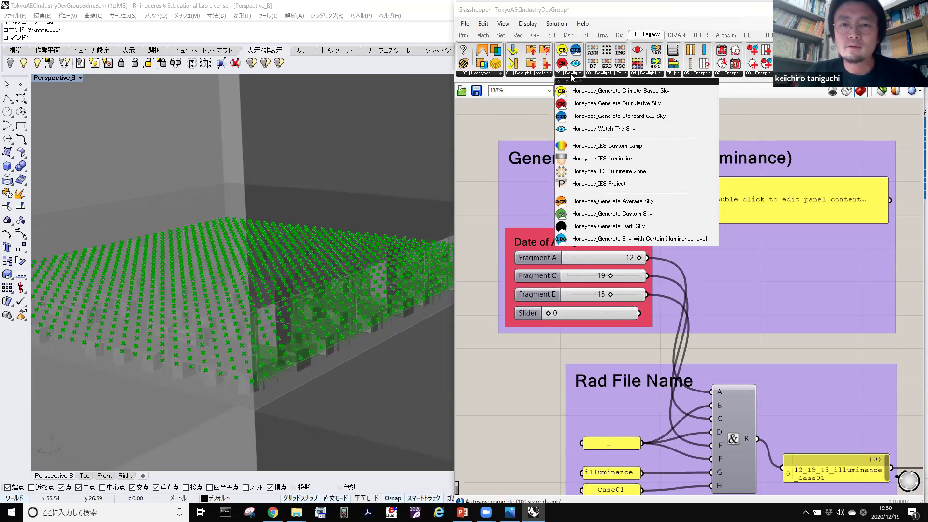
pyautogui.click(584, 117)
pyautogui.click(783, 289)
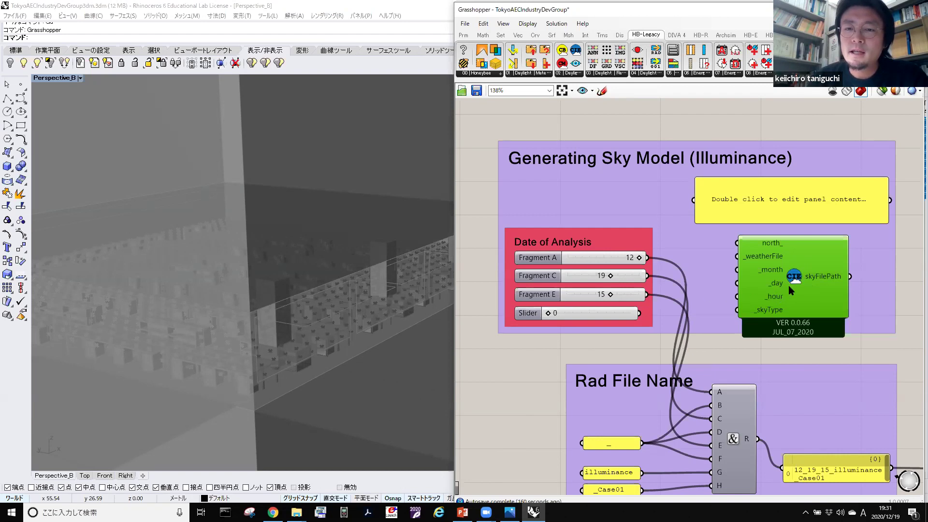
# Add a File Path parameter above the Date of Analysis sliders in the Generating Sky Model (Illuminance) group.
pyautogui.moveTo(780, 302)
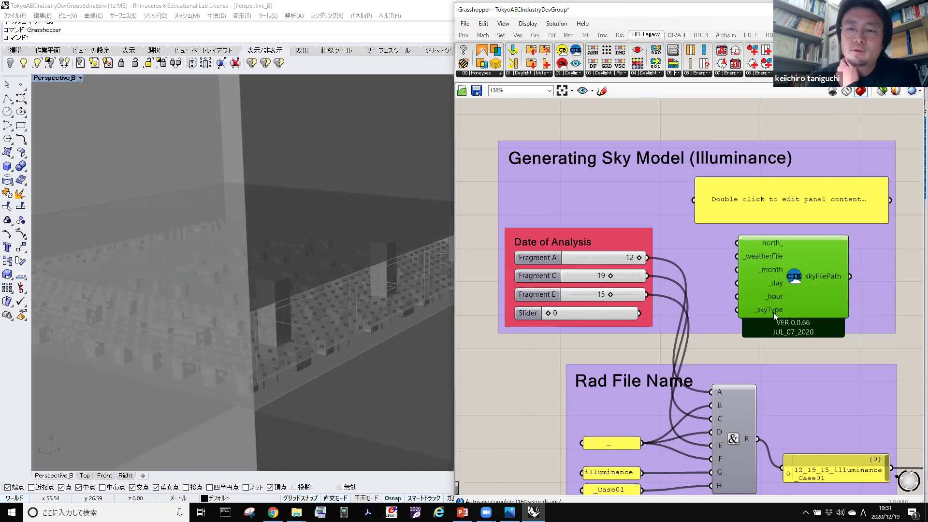
pyautogui.scroll(1, 773, 312)
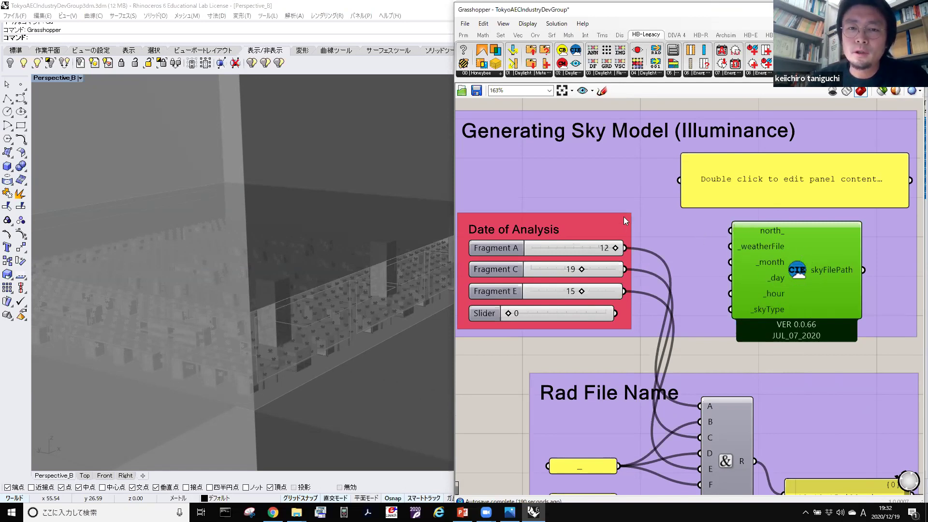
pyautogui.moveTo(793, 261)
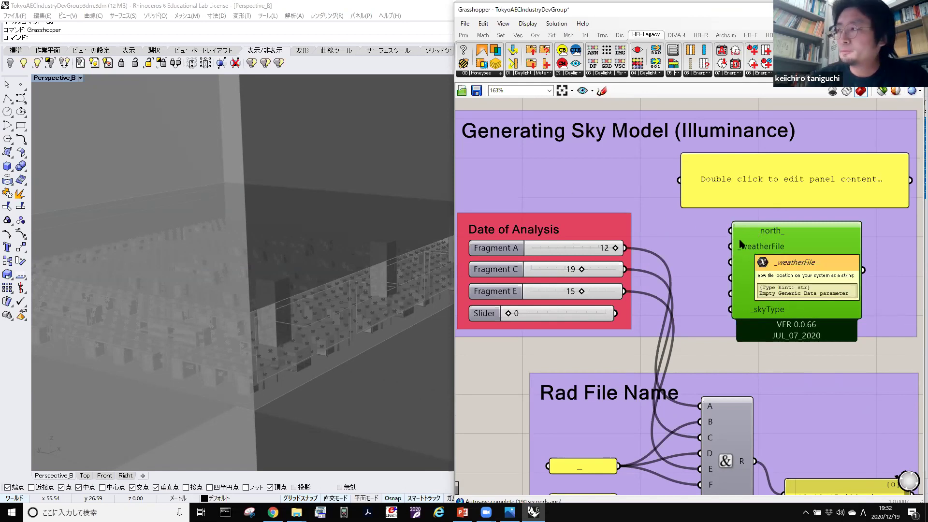
pyautogui.moveTo(744, 253); pyautogui.dragTo(758, 266, button='right')
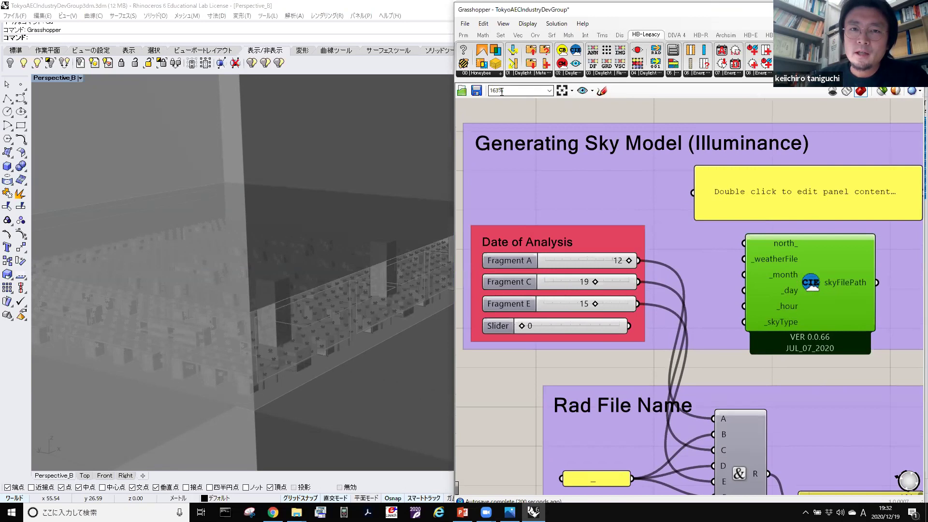
pyautogui.click(464, 35)
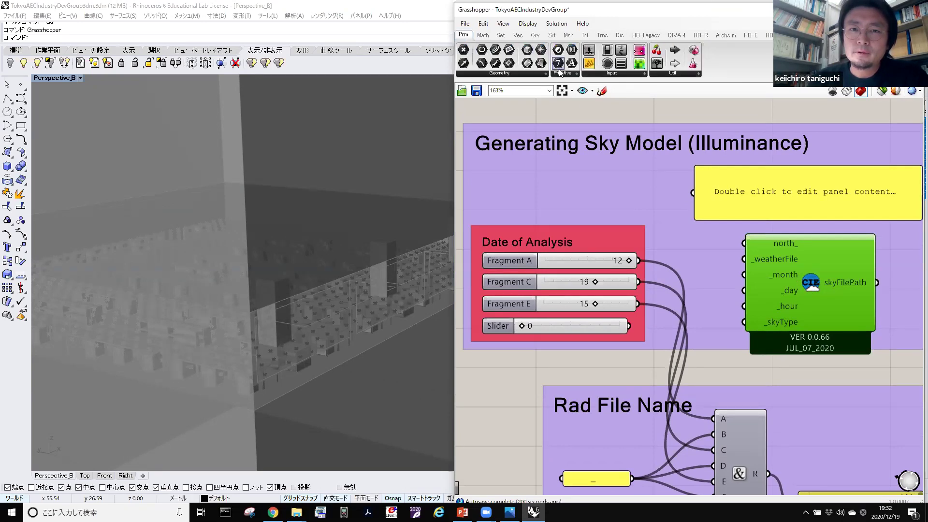
pyautogui.click(540, 74)
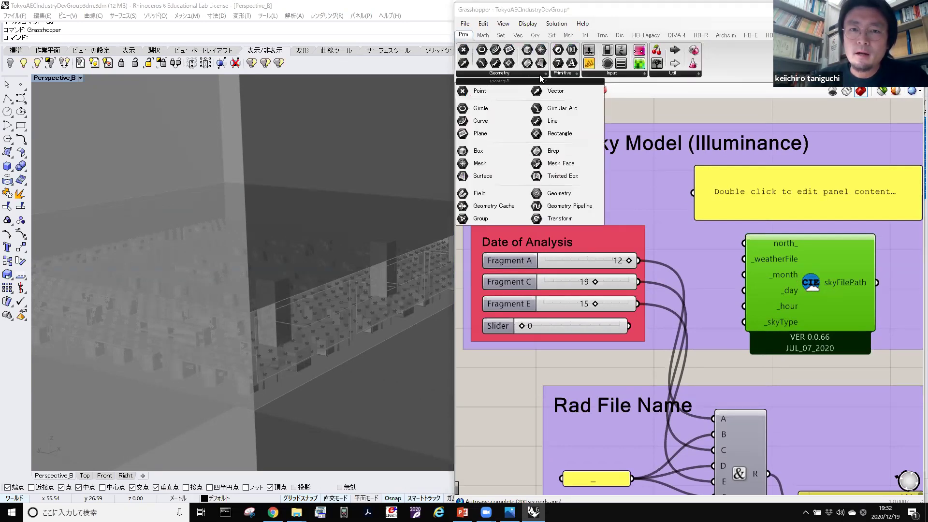
pyautogui.click(562, 74)
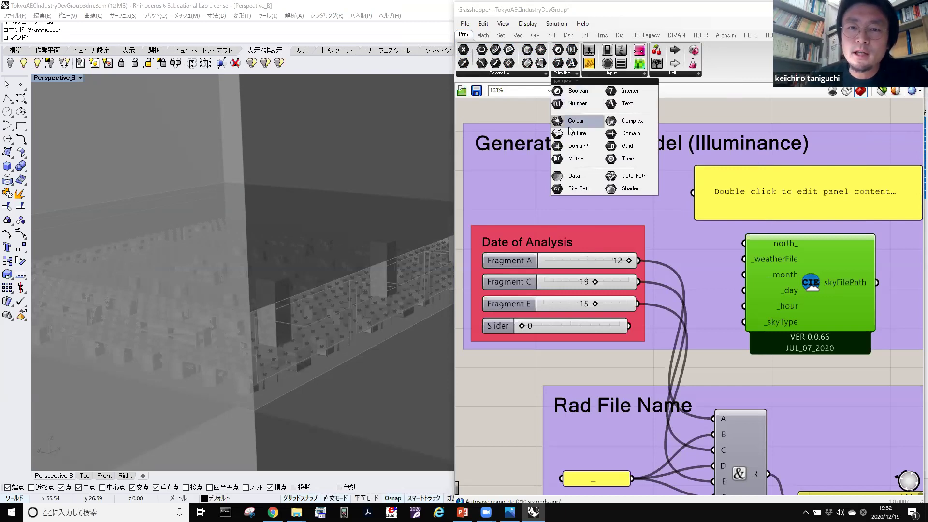
pyautogui.click(580, 189)
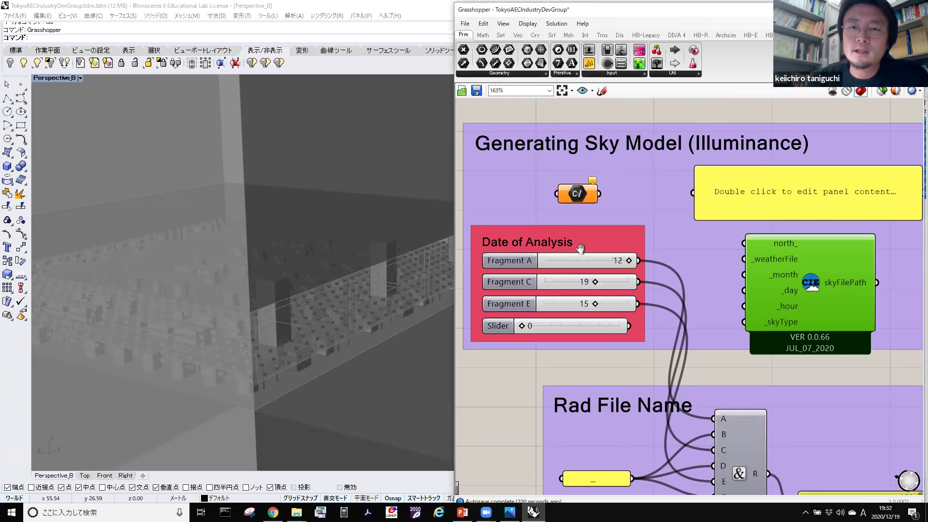
pyautogui.moveTo(580, 244); pyautogui.dragTo(586, 292, button='right')
pyautogui.doubleClick(599, 149)
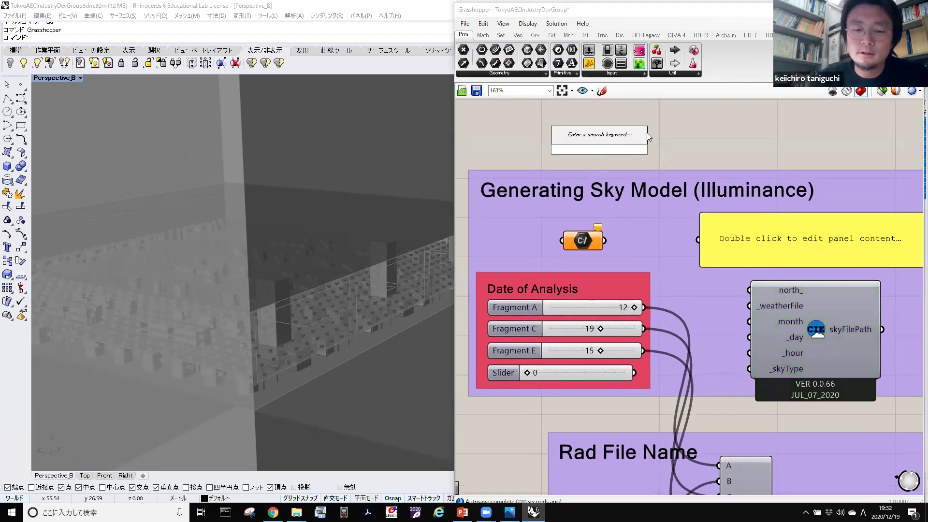
pyautogui.write('file')
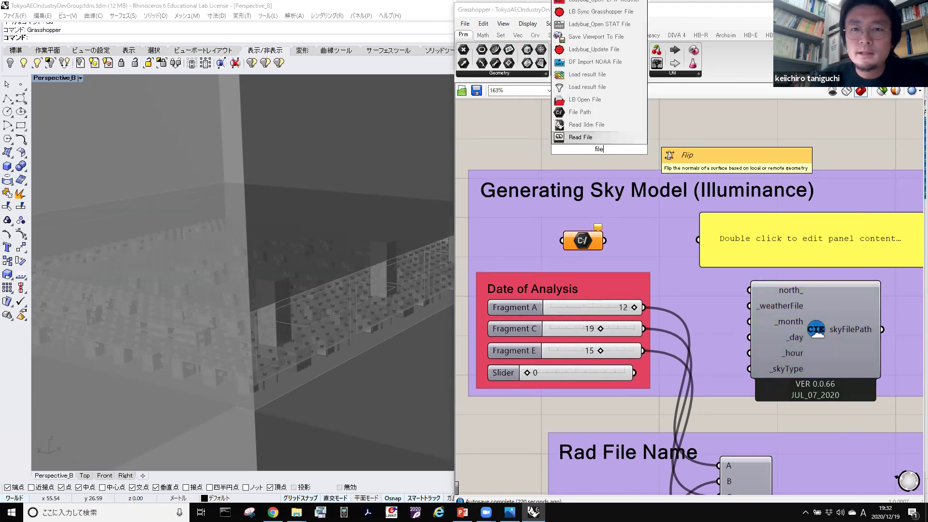
pyautogui.click(603, 112)
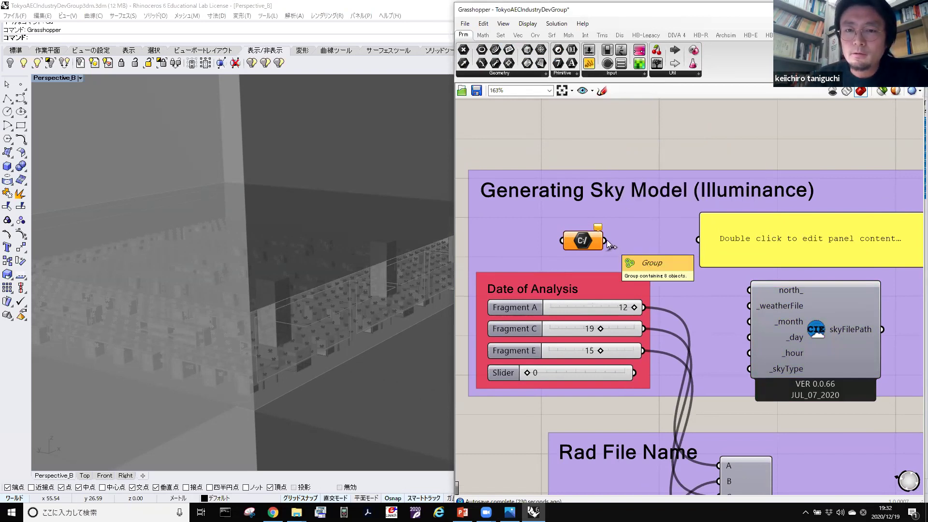
# Connect the File Path parameter to the CIE sky component's _weatherFile input and open its selection of one existing file.
pyautogui.moveTo(605, 241); pyautogui.dragTo(750, 306)
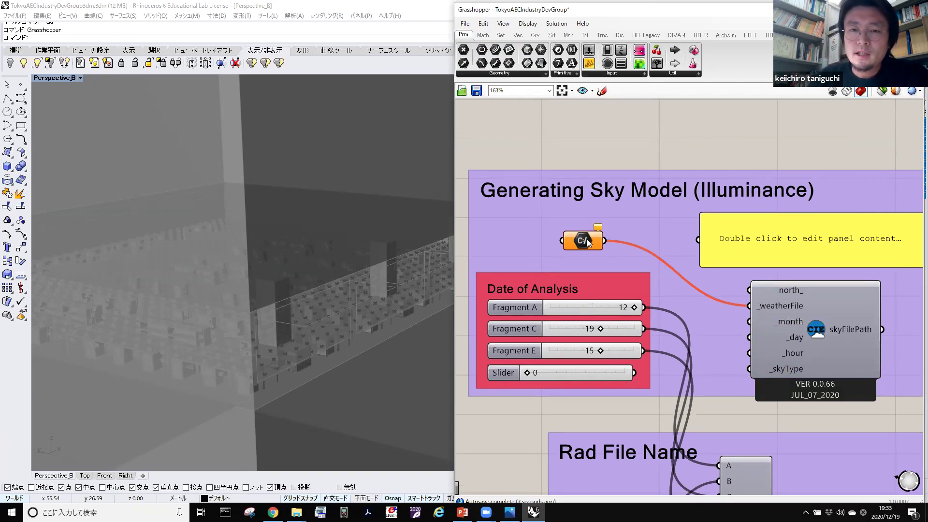
pyautogui.moveTo(589, 245)
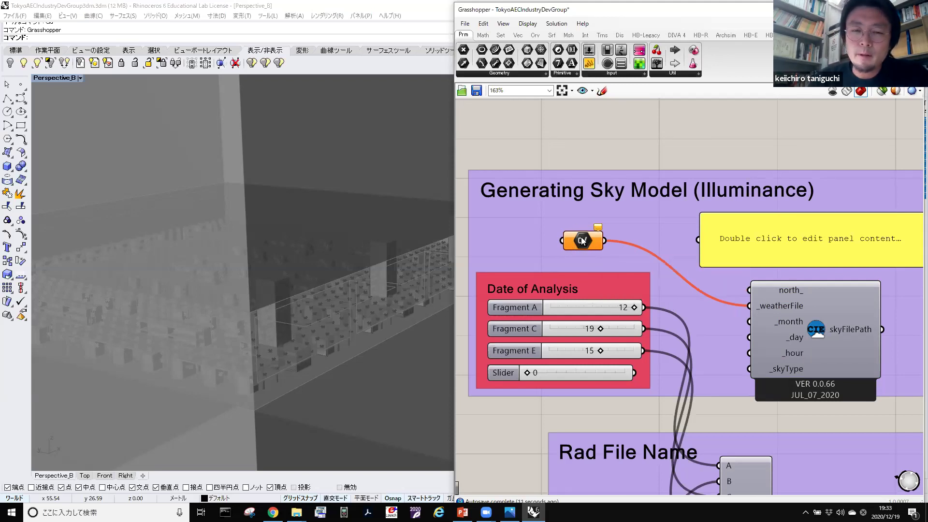
pyautogui.rightClick(582, 245)
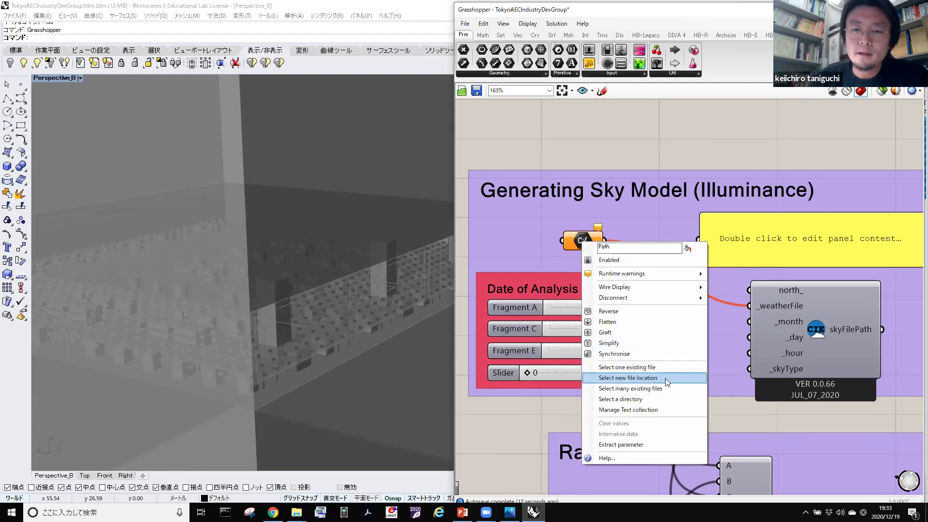
pyautogui.click(639, 370)
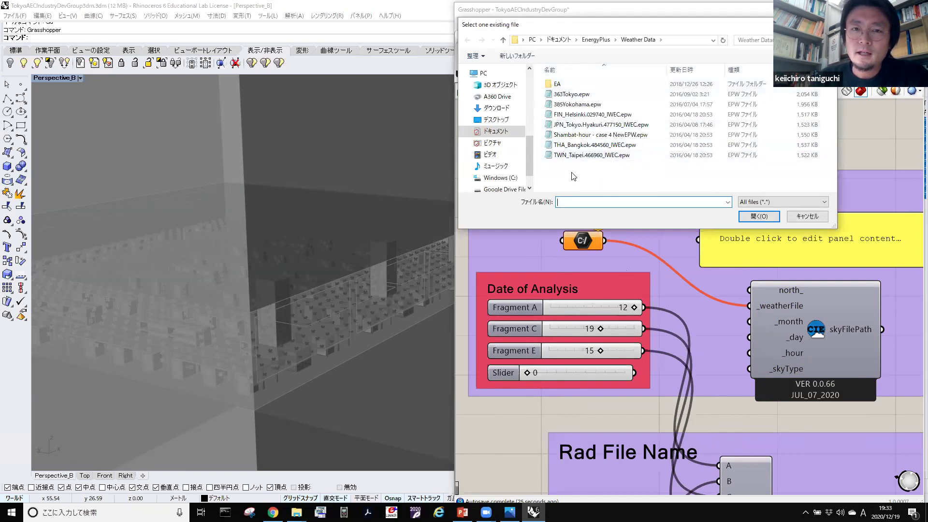
# Switch to Chrome, locate JPN_36303333_TOKYO_EA.epw in the TokyoAECIndustryDevGroup Drive folder, and return to Grasshopper's file selection.
pyautogui.click(273, 512)
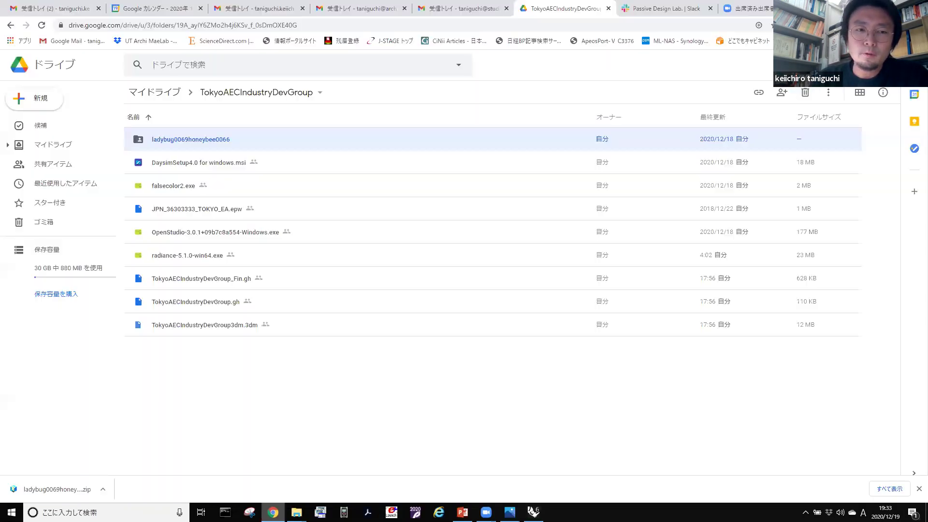
pyautogui.click(295, 211)
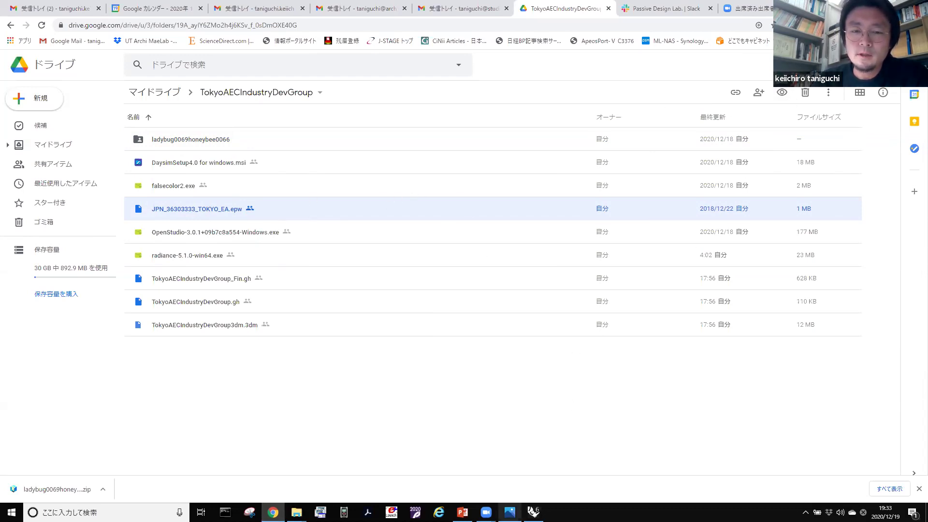
pyautogui.hotkey('alt', 'Tab')
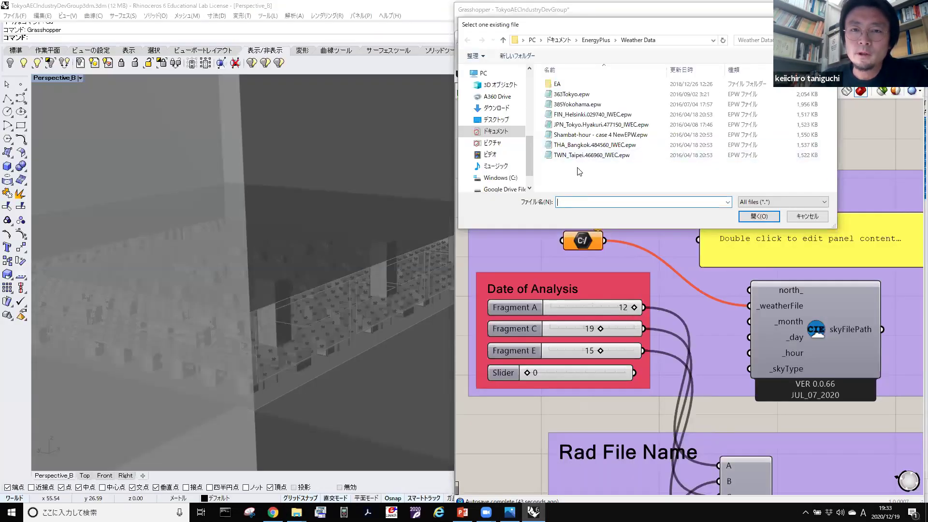
# Choose JPN_36303333_TOKYO_EA.epw from EnergyPlus\Project\PassiveStandard\weather data in Documents and connect the File Path parameter to the empty panel.
pyautogui.click(497, 131)
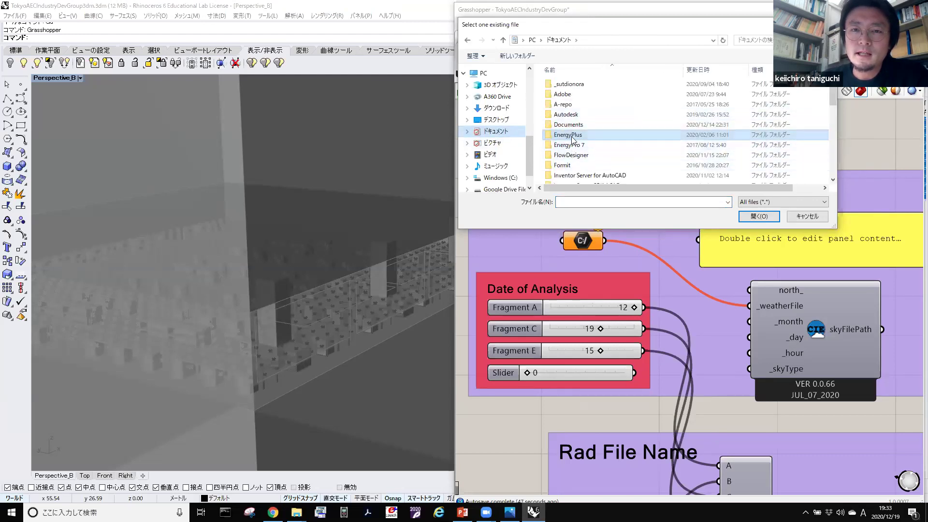
pyautogui.doubleClick(579, 134)
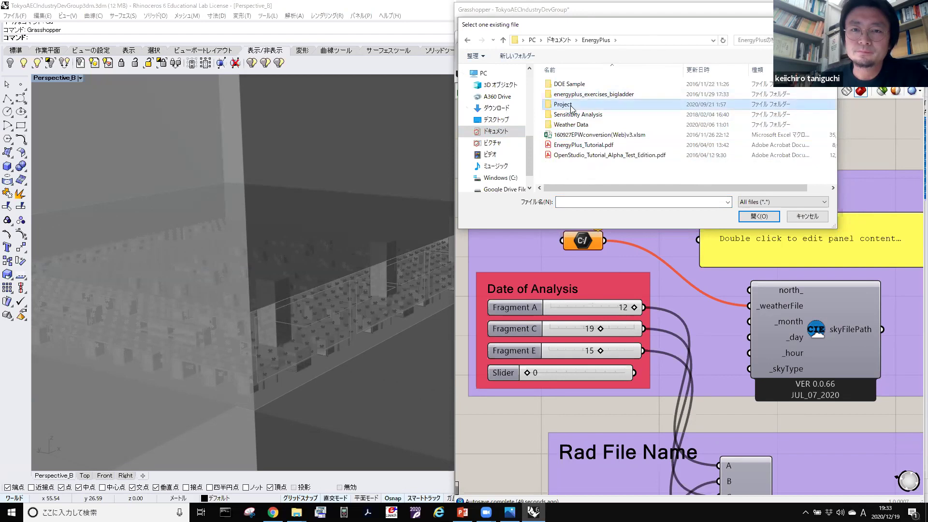
pyautogui.doubleClick(574, 105)
pyautogui.scroll(-1, 569, 138)
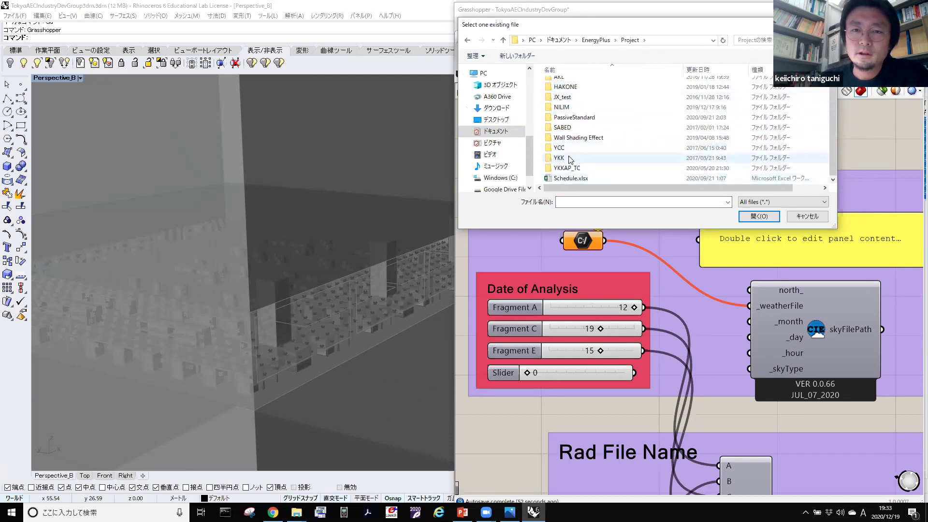
pyautogui.doubleClick(570, 117)
pyautogui.click(568, 86)
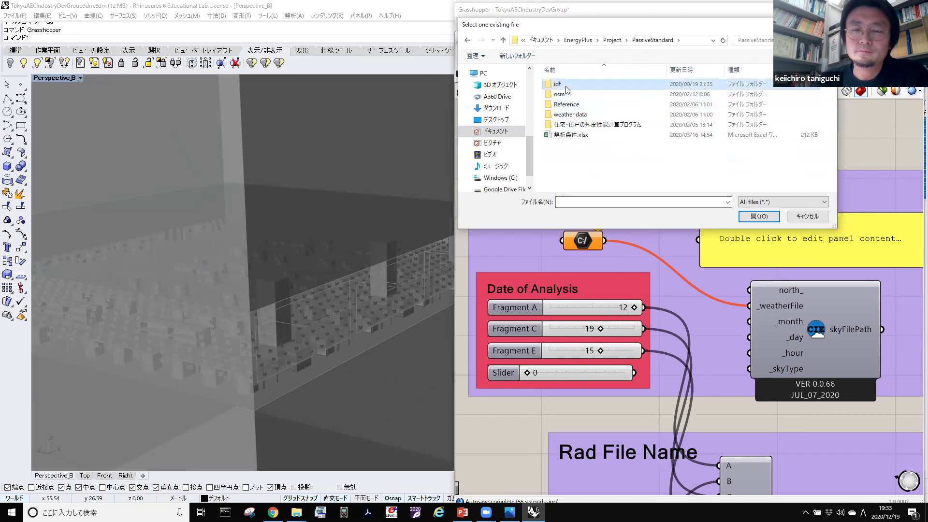
pyautogui.doubleClick(567, 114)
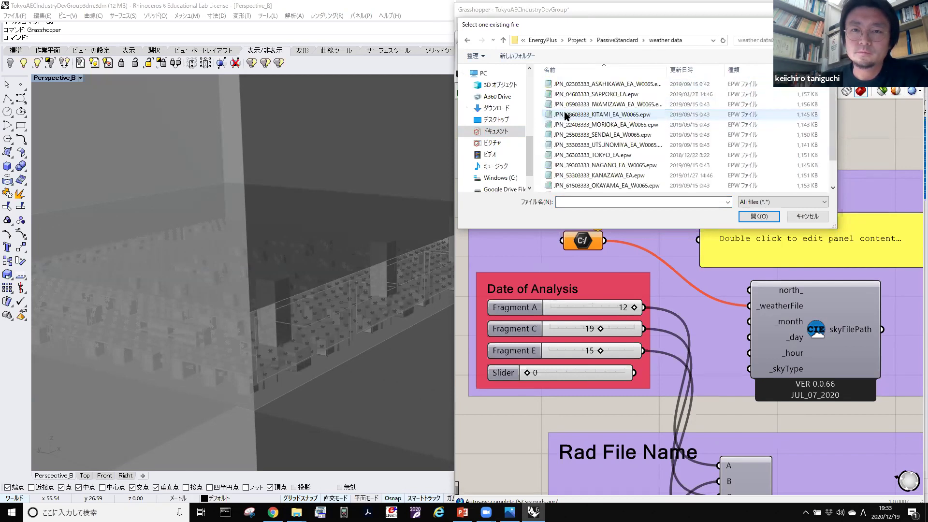
pyautogui.click(591, 155)
pyautogui.click(753, 217)
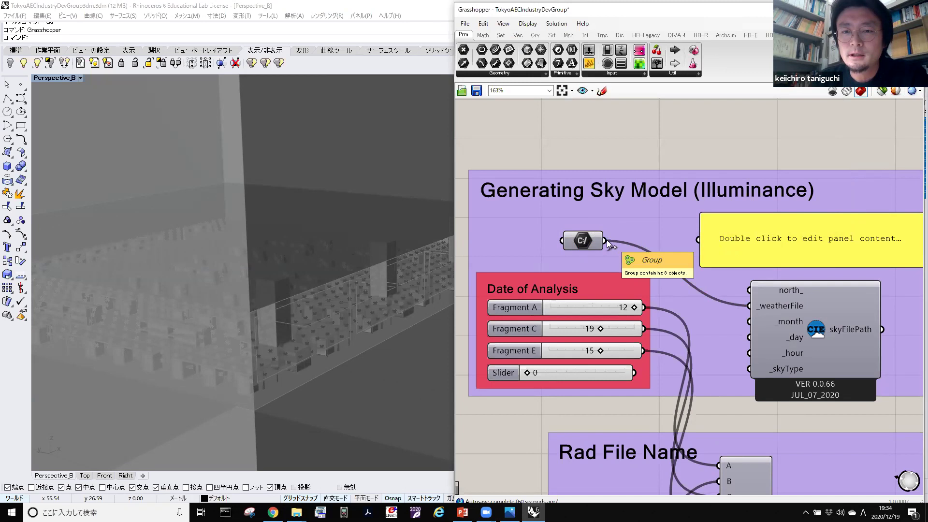
pyautogui.moveTo(605, 240); pyautogui.dragTo(699, 240)
pyautogui.moveTo(743, 238); pyautogui.dragTo(678, 225, button='right')
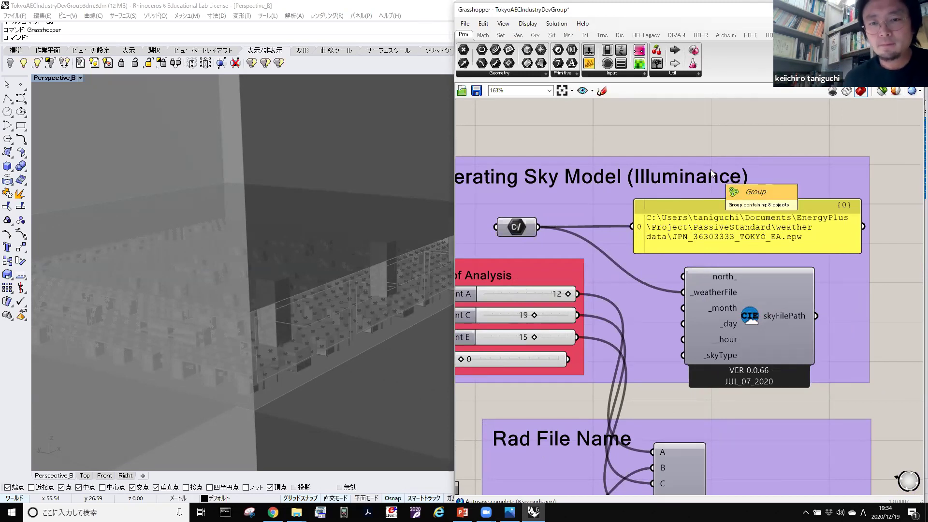
# Connect the four Date of Analysis sliders, in order, to the CIE sky component's _month, _day, _hour and _skyType inputs.
pyautogui.moveTo(593, 288); pyautogui.dragTo(638, 244, button='right')
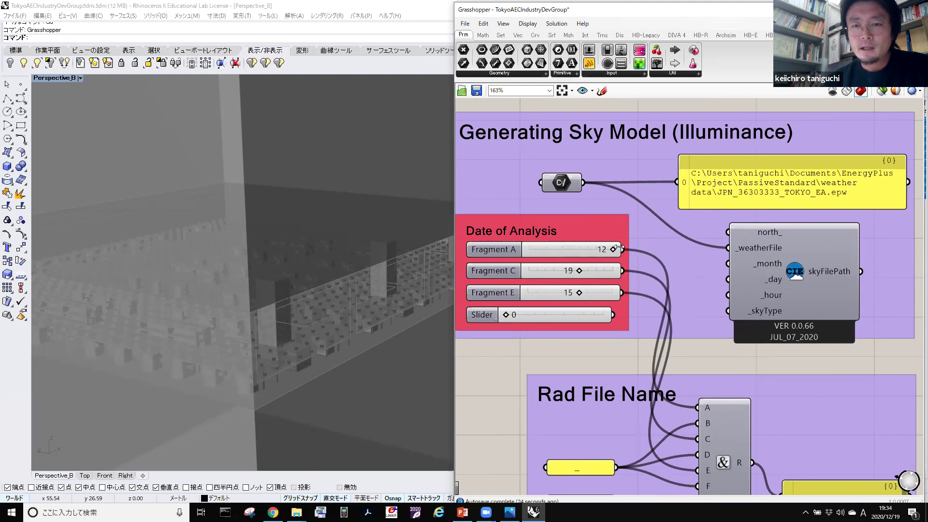
pyautogui.moveTo(626, 247); pyautogui.dragTo(728, 264)
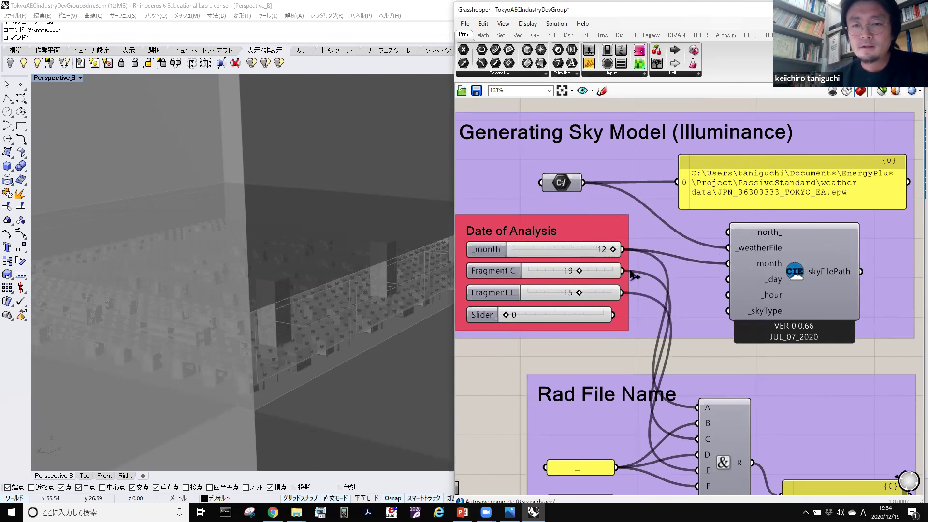
pyautogui.moveTo(624, 268); pyautogui.dragTo(728, 279)
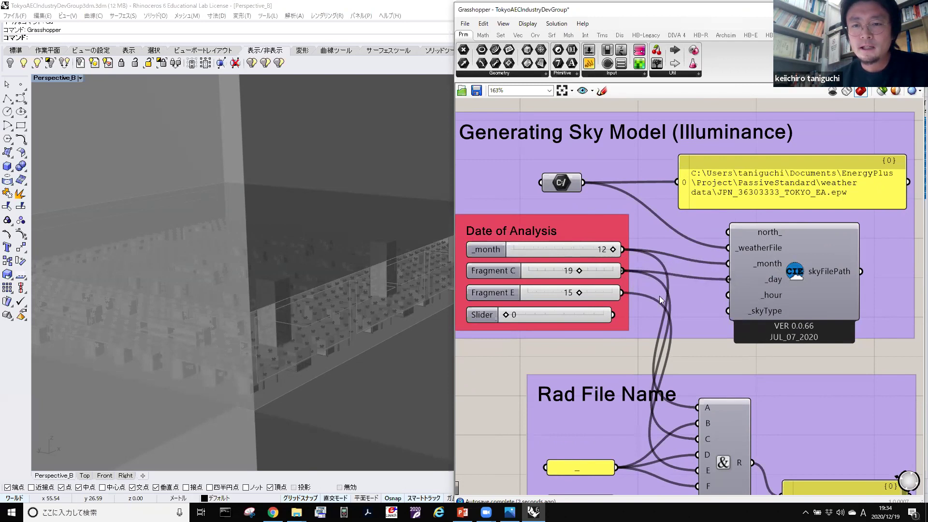
pyautogui.moveTo(619, 291); pyautogui.dragTo(728, 295)
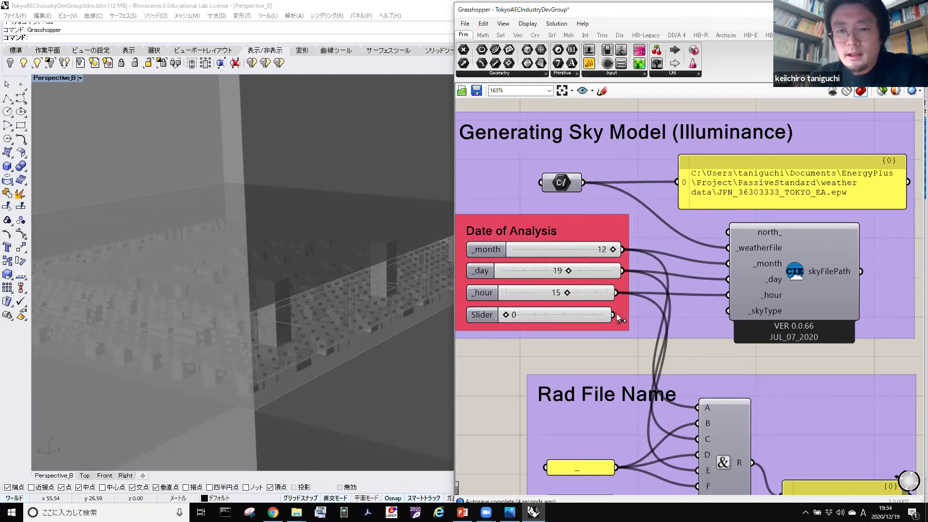
pyautogui.moveTo(631, 317); pyautogui.dragTo(746, 308)
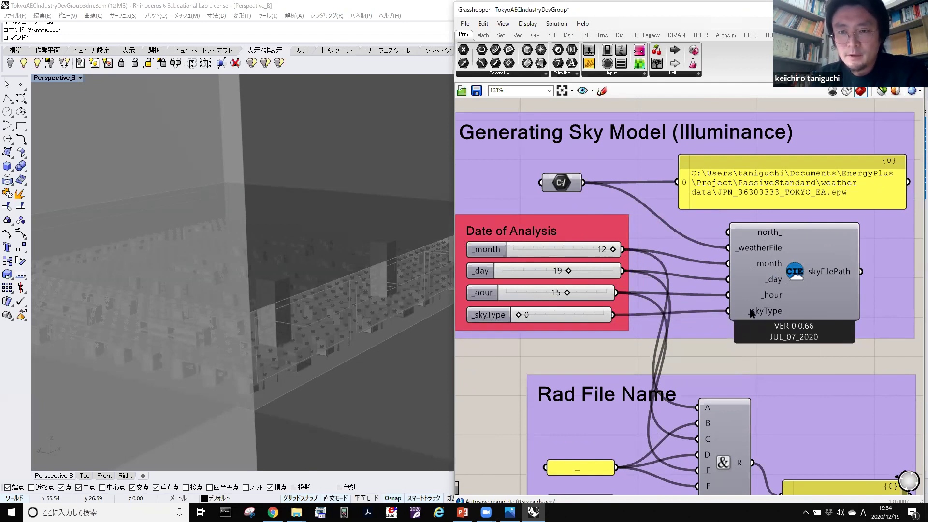
pyautogui.moveTo(756, 312)
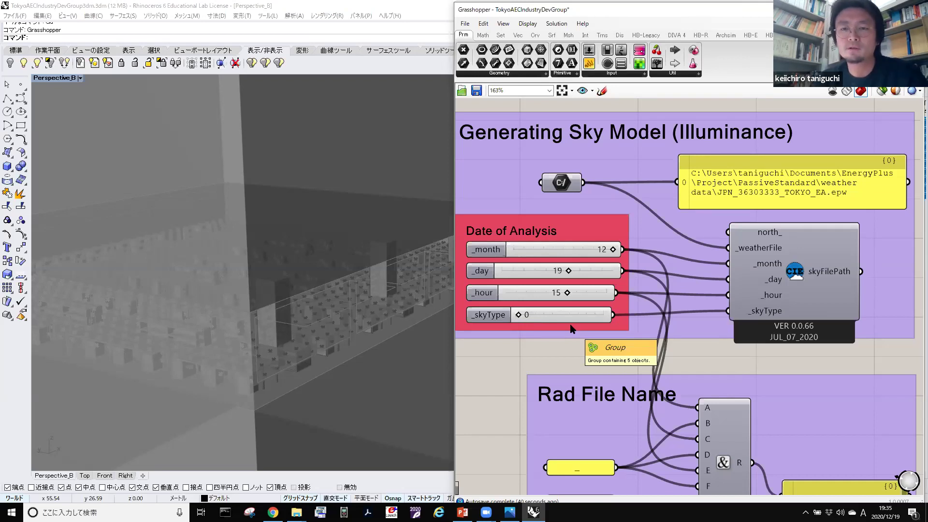
# Examine how the Rad File Name group concatenates the date sliders with the underscore, illuminance and _Case01 panels.
pyautogui.scroll(-3, 697, 287)
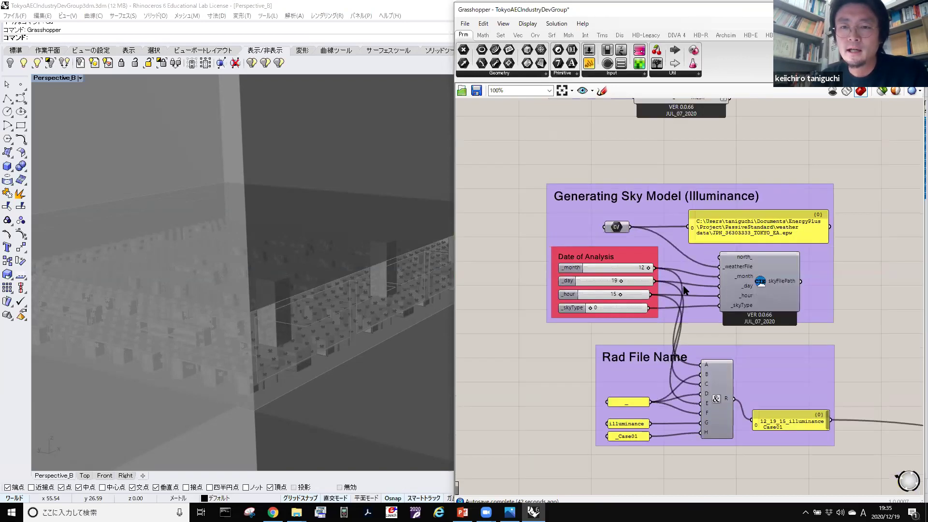
pyautogui.scroll(4, 683, 286)
pyautogui.scroll(1, 691, 266)
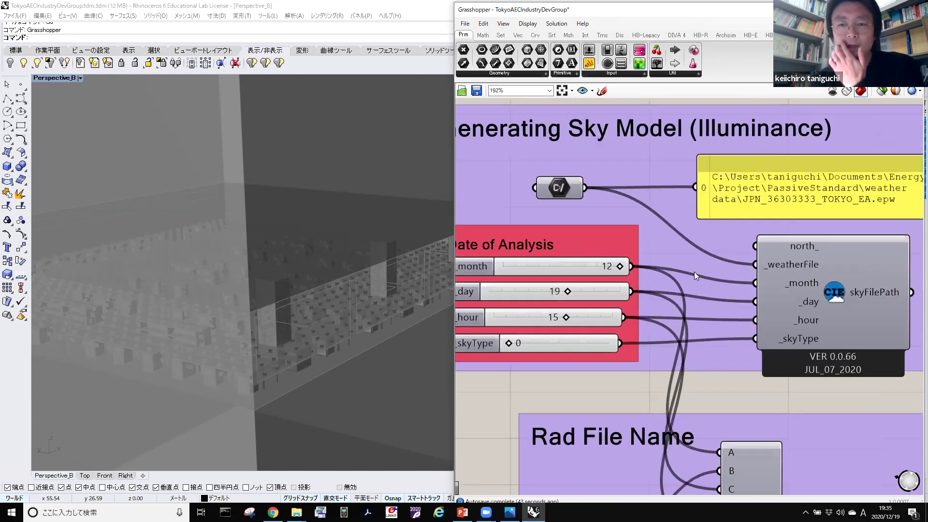
pyautogui.scroll(-2, 694, 272)
pyautogui.moveTo(723, 296); pyautogui.dragTo(701, 275, button='right')
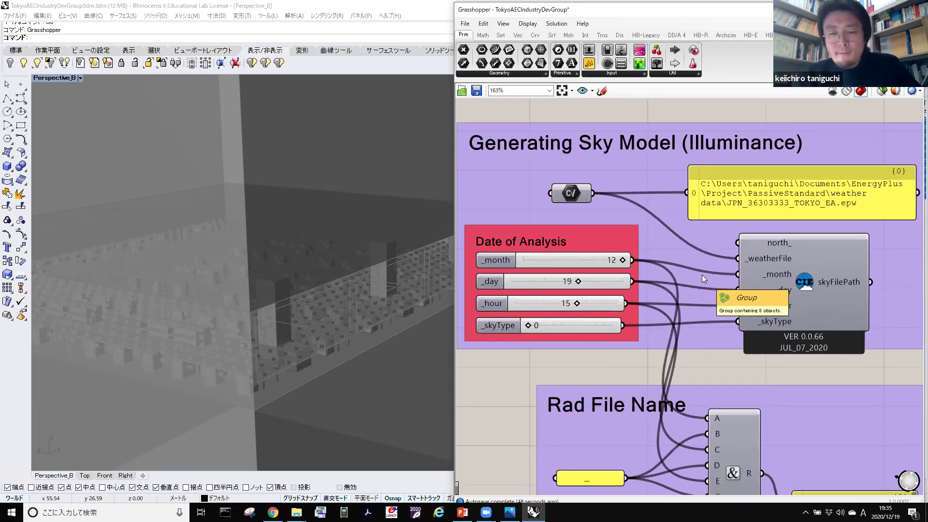
pyautogui.moveTo(694, 284); pyautogui.dragTo(652, 241, button='right')
pyautogui.moveTo(544, 338); pyautogui.dragTo(509, 266, button='right')
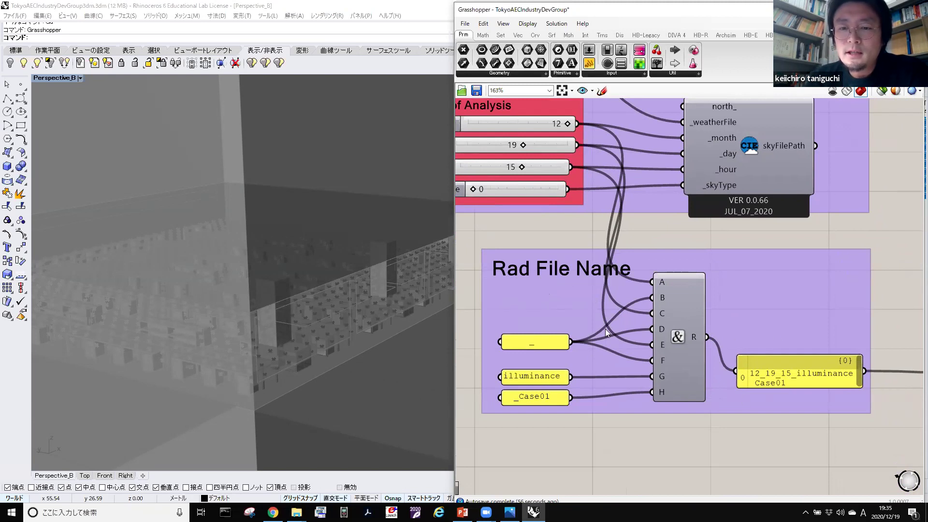
pyautogui.moveTo(701, 269); pyautogui.dragTo(749, 297, button='right')
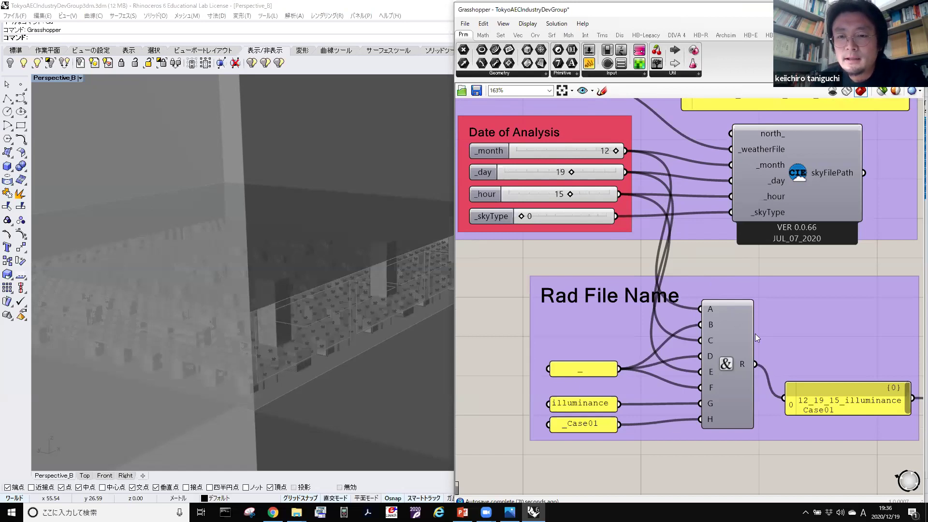
pyautogui.moveTo(790, 407); pyautogui.dragTo(773, 366, button='right')
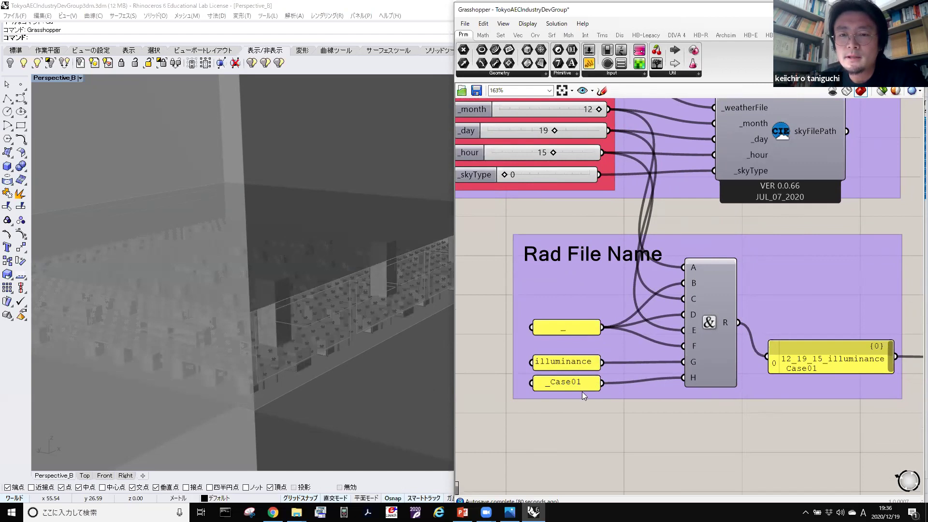
pyautogui.scroll(-3, 582, 392)
pyautogui.moveTo(571, 403); pyautogui.dragTo(669, 361, button='right')
pyautogui.moveTo(560, 385); pyautogui.dragTo(630, 341, button='right')
pyautogui.moveTo(578, 359); pyautogui.dragTo(504, 379, button='right')
pyautogui.scroll(3, 692, 308)
pyautogui.moveTo(662, 361); pyautogui.dragTo(647, 430, button='right')
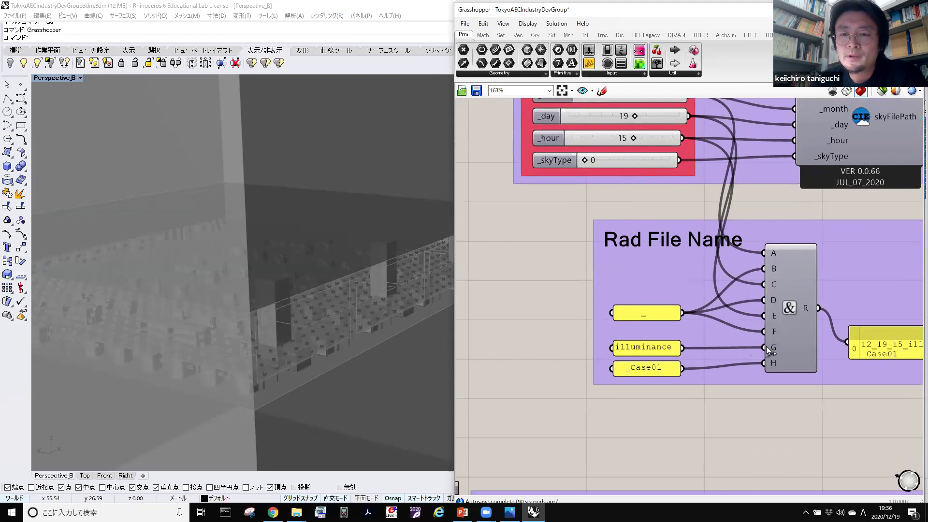
pyautogui.moveTo(787, 342); pyautogui.dragTo(720, 344, button='right')
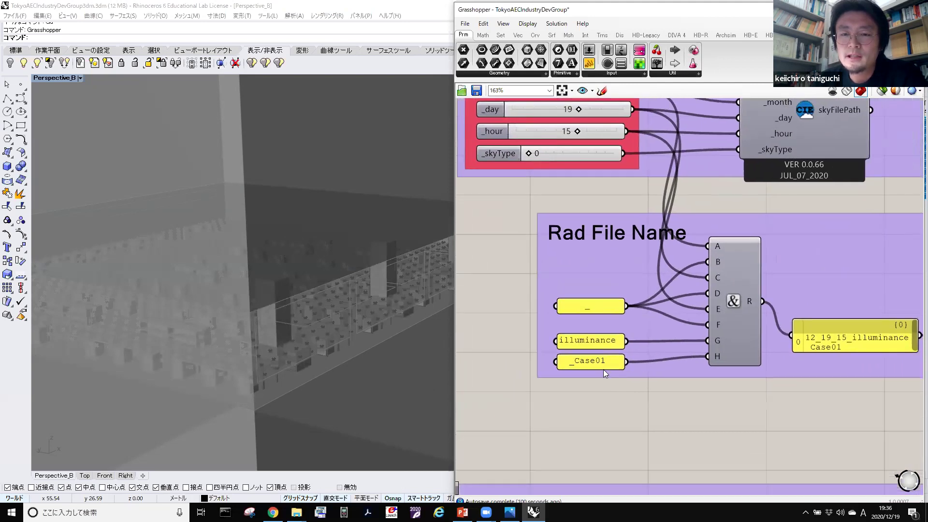
pyautogui.scroll(1, 603, 371)
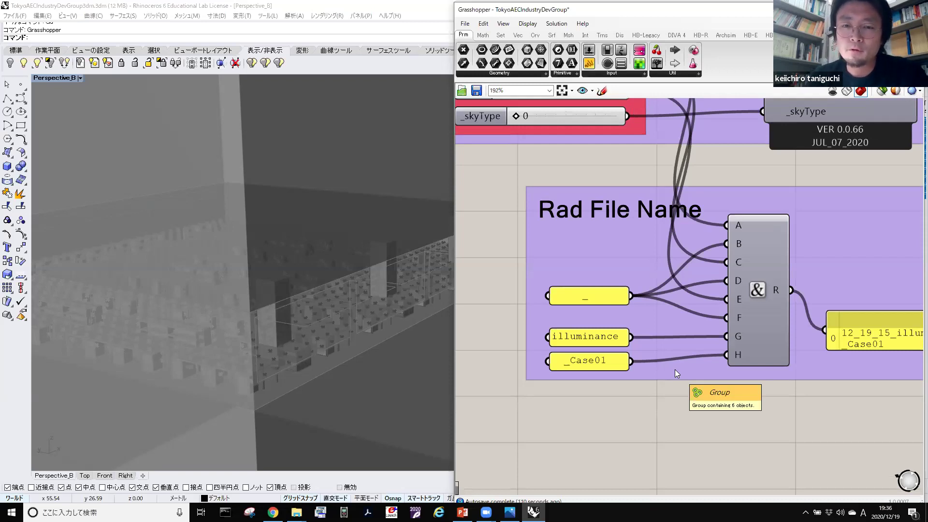
pyautogui.scroll(-3, 642, 404)
pyautogui.moveTo(613, 428); pyautogui.dragTo(695, 373, button='right')
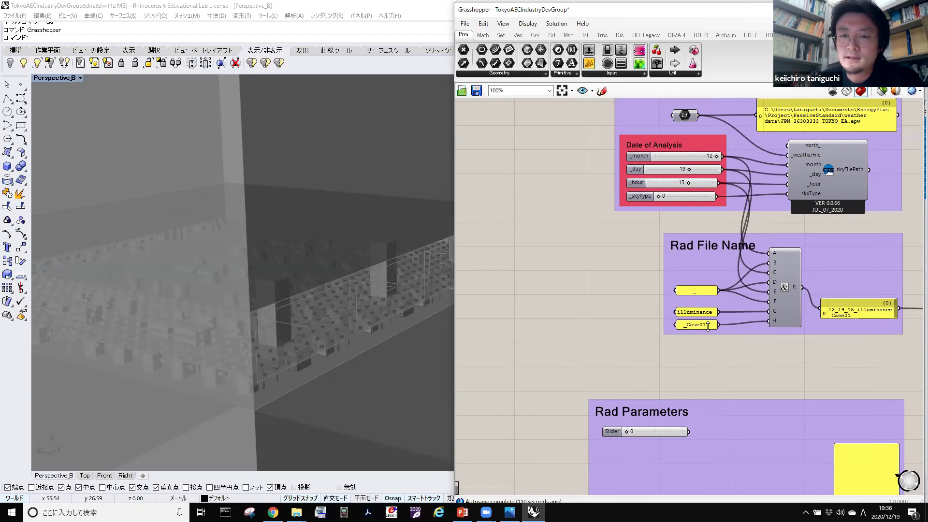
pyautogui.scroll(2, 710, 328)
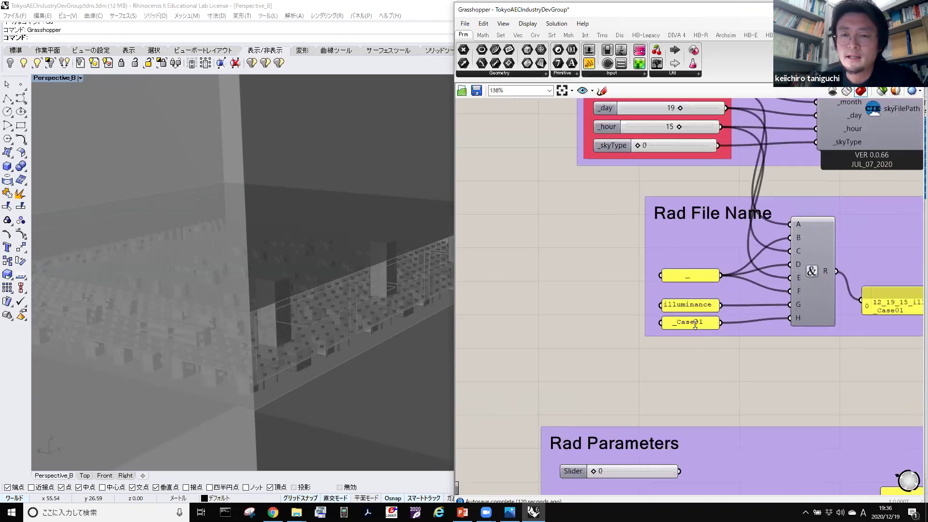
pyautogui.scroll(-2, 725, 341)
pyautogui.moveTo(690, 350); pyautogui.dragTo(592, 340, button='right')
# Look through the HB-Legacy daylight components for one that suits the Rad Parameters group.
pyautogui.moveTo(758, 393); pyautogui.dragTo(773, 248, button='right')
pyautogui.moveTo(701, 422); pyautogui.dragTo(661, 358, button='right')
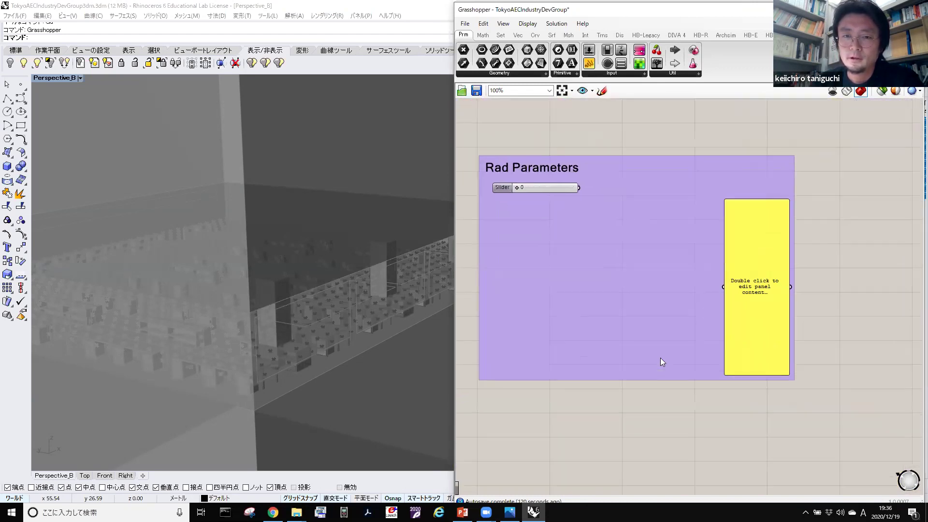
pyautogui.moveTo(621, 272); pyautogui.dragTo(646, 322, button='right')
pyautogui.scroll(1, 646, 323)
pyautogui.scroll(1, 556, 293)
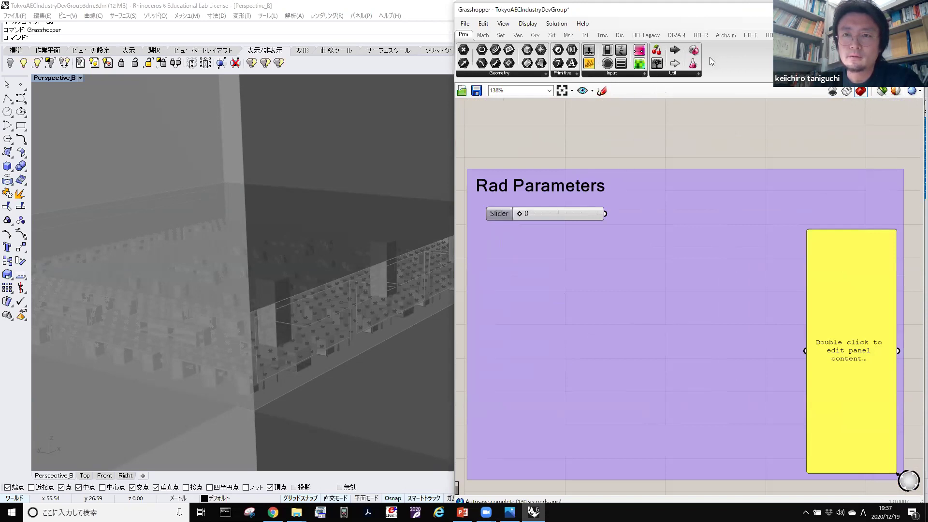
pyautogui.click(783, 35)
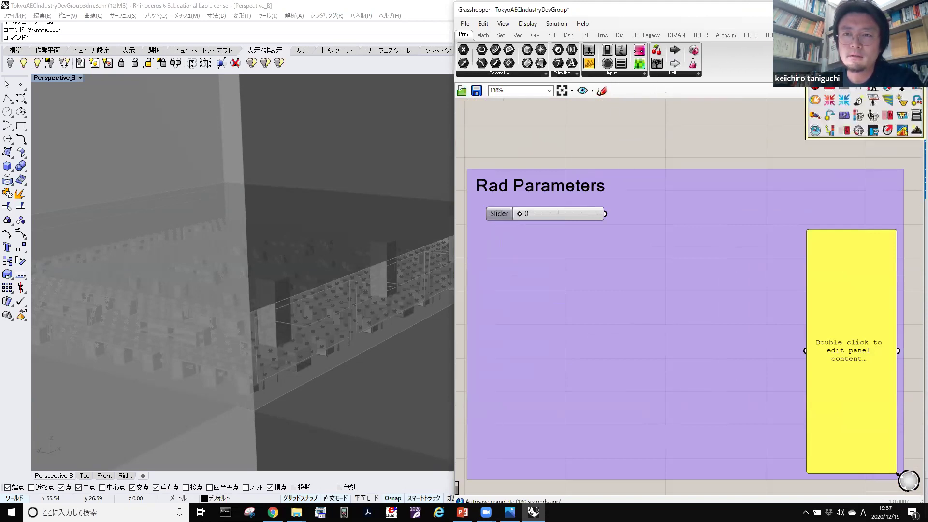
pyautogui.click(645, 36)
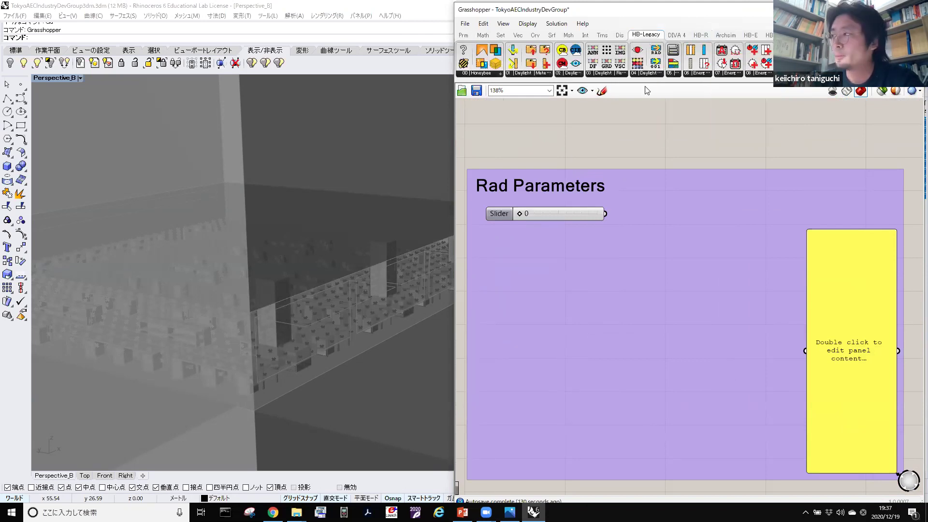
pyautogui.click(650, 72)
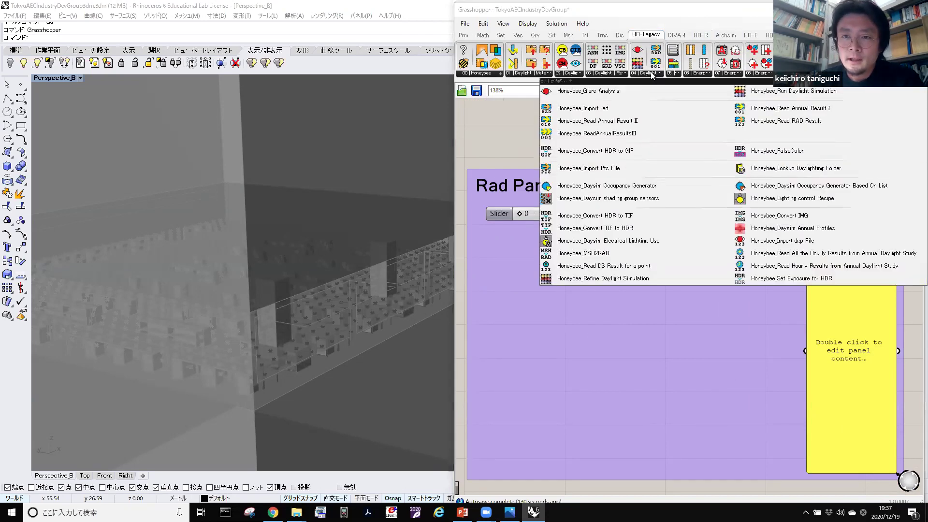
pyautogui.click(604, 76)
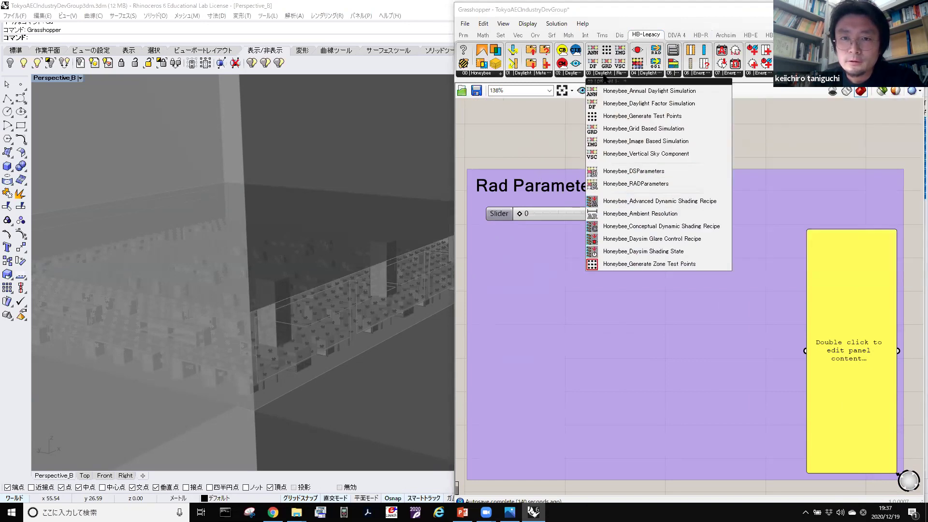
pyautogui.click(572, 73)
pyautogui.click(491, 72)
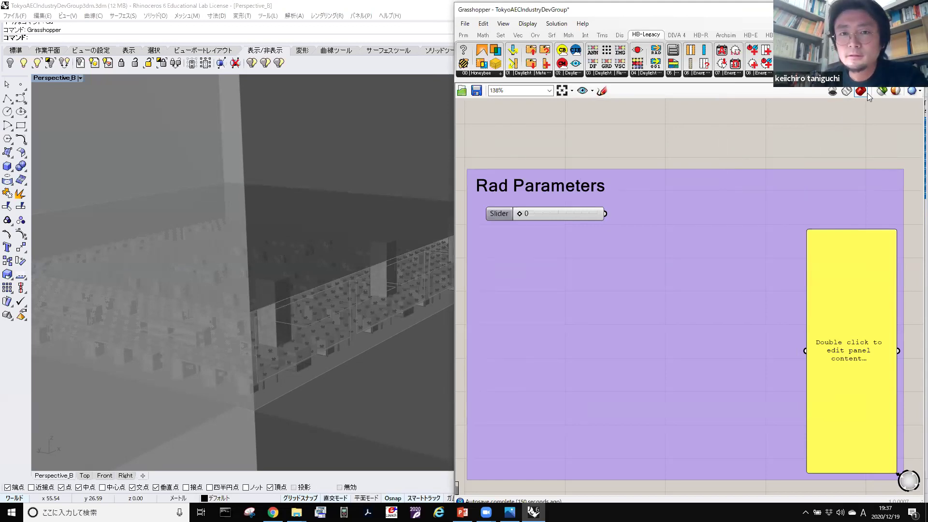
# Search for honeybeeradpara and add a Honeybee_RADParameters component just above the Rad Parameters group.
pyautogui.doubleClick(688, 121)
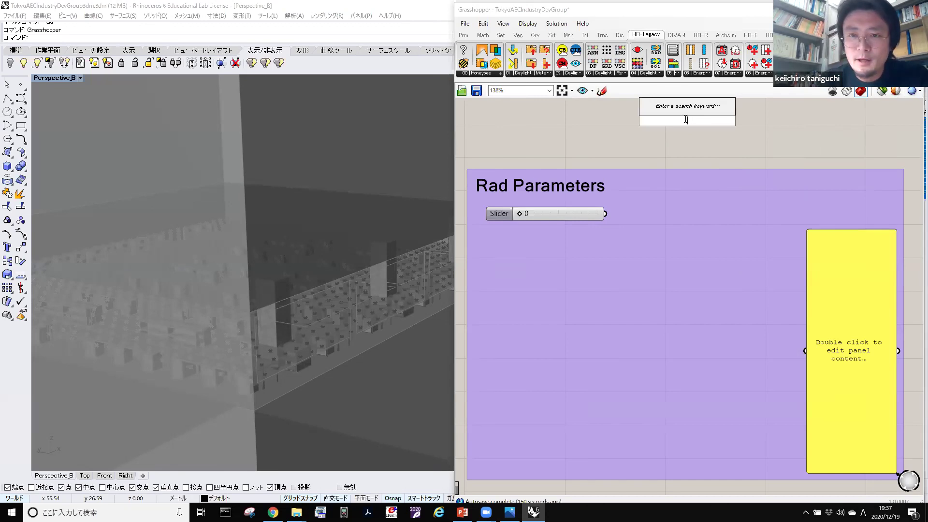
pyautogui.write('honeybeerad')
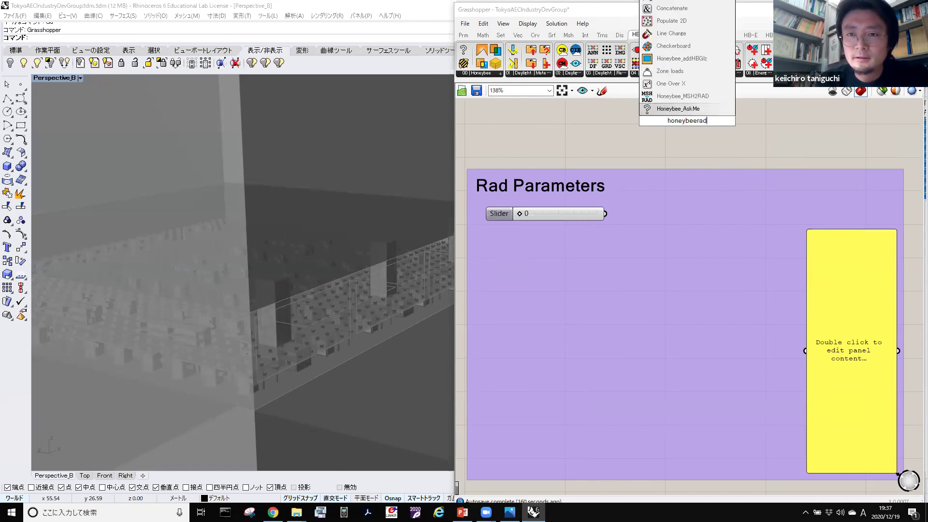
pyautogui.write('para')
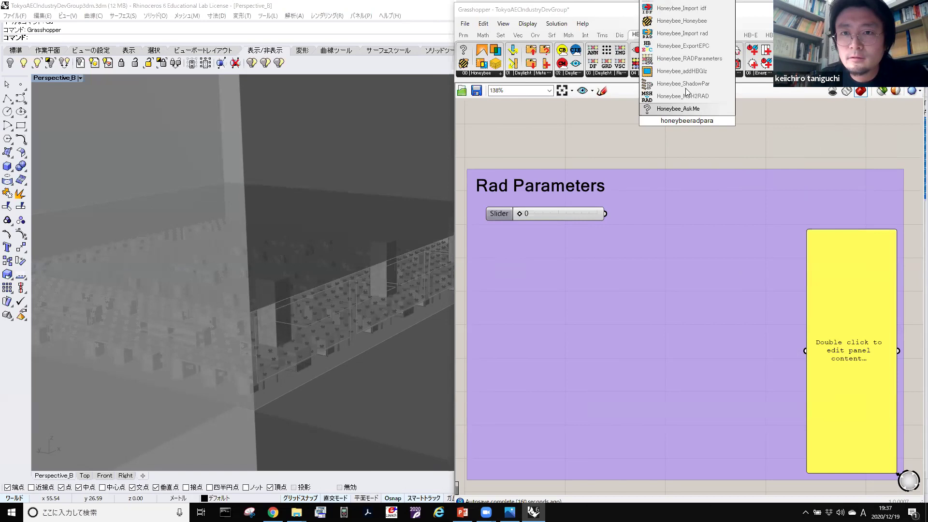
pyautogui.click(689, 59)
pyautogui.rightClick(704, 112)
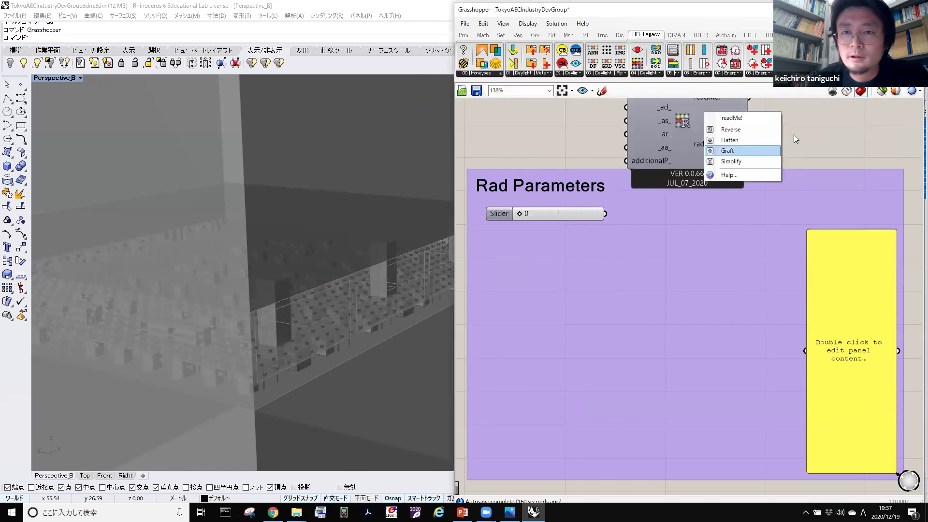
# Move the Honeybee_RADParameters component into the Rad Parameters group, between the slider and the yellow panel.
pyautogui.moveTo(680, 172); pyautogui.dragTo(666, 314)
pyautogui.scroll(1, 641, 251)
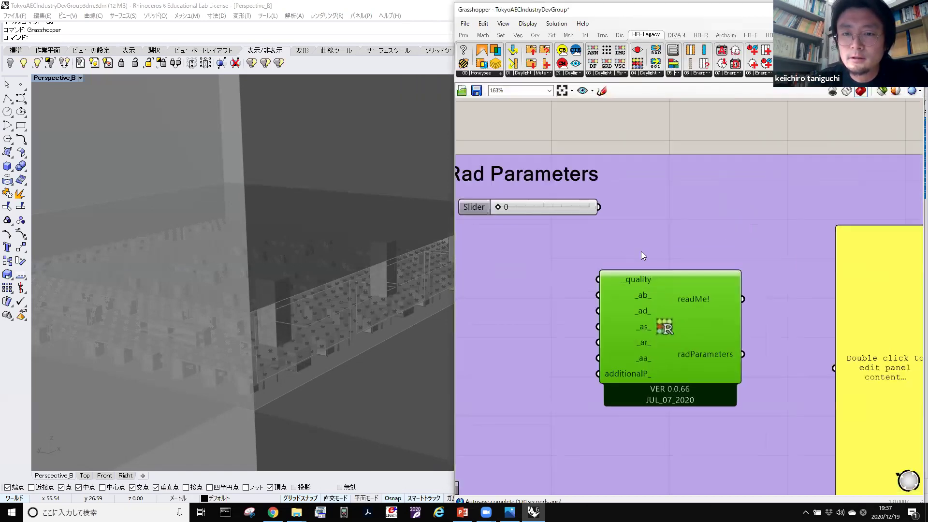
# Look through the HB-Legacy Honeybee and daylight component lists to locate Honeybee_RADParameters.
pyautogui.click(644, 73)
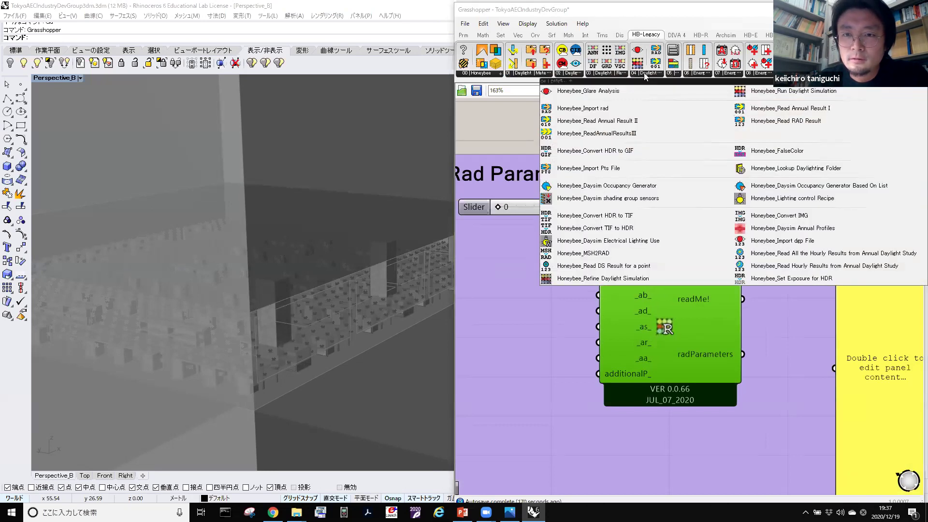
pyautogui.click(596, 74)
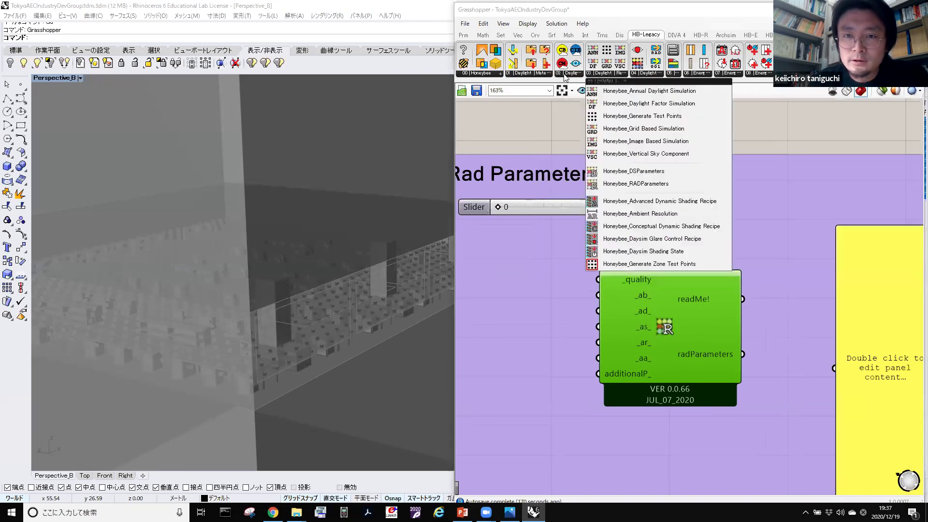
pyautogui.click(479, 73)
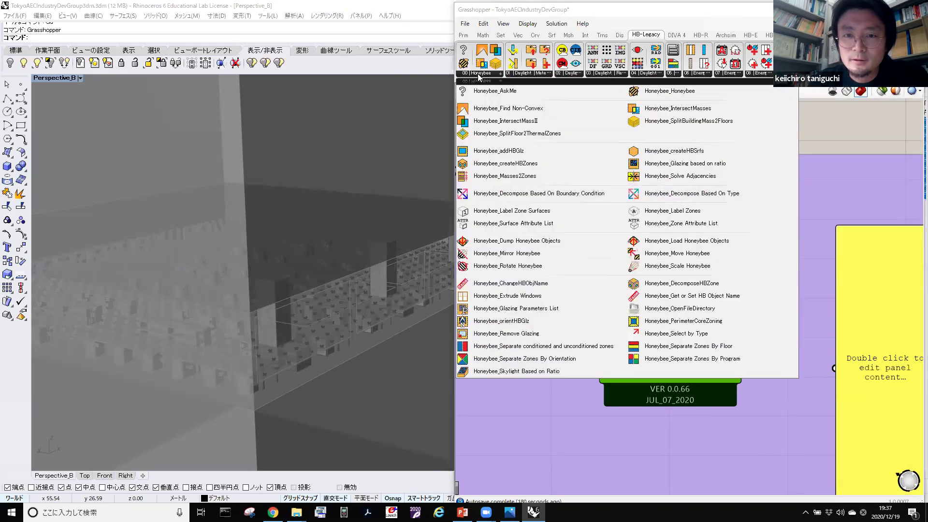
pyautogui.click(517, 74)
pyautogui.click(570, 73)
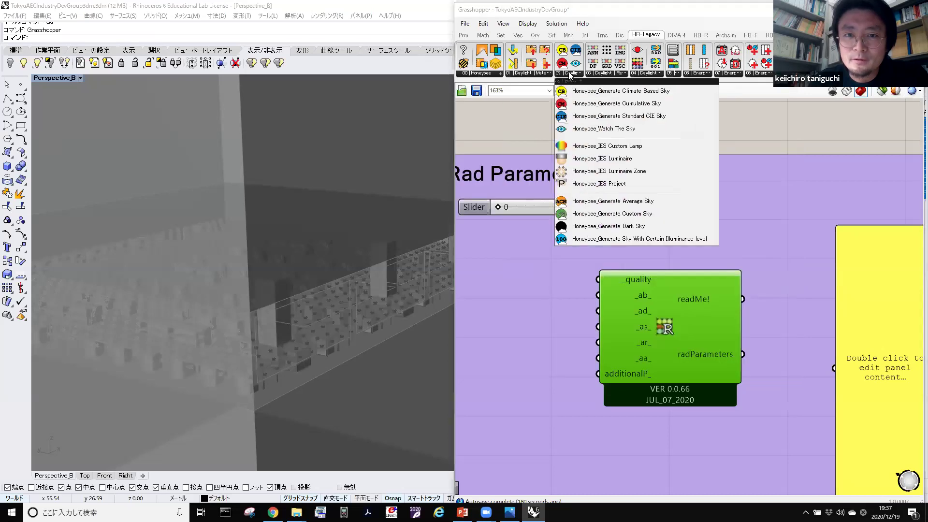
pyautogui.click(604, 74)
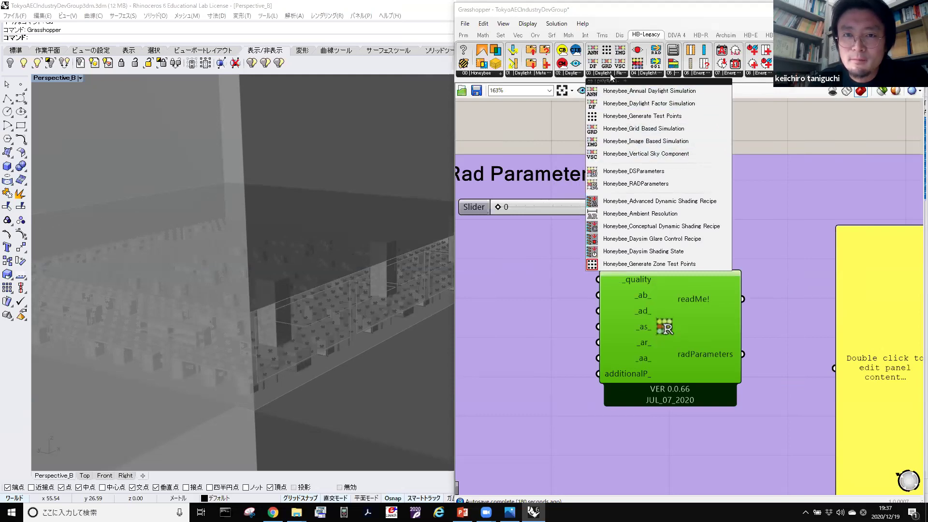
pyautogui.moveTo(671, 184)
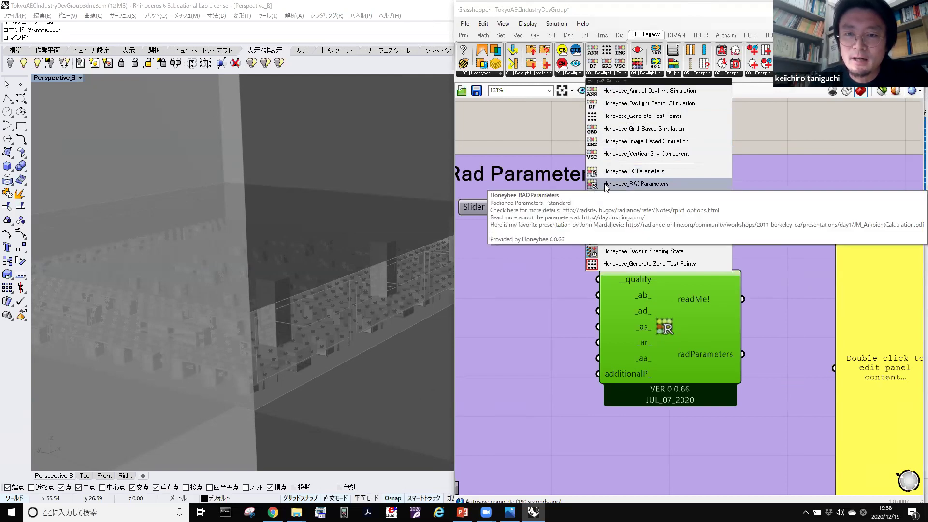
pyautogui.click(567, 333)
# Connect the Rad Parameters slider to the RADParameters component's _quality input and align the component level with the slider.
pyautogui.moveTo(659, 322); pyautogui.dragTo(678, 314)
pyautogui.moveTo(689, 298); pyautogui.dragTo(679, 249, button='right')
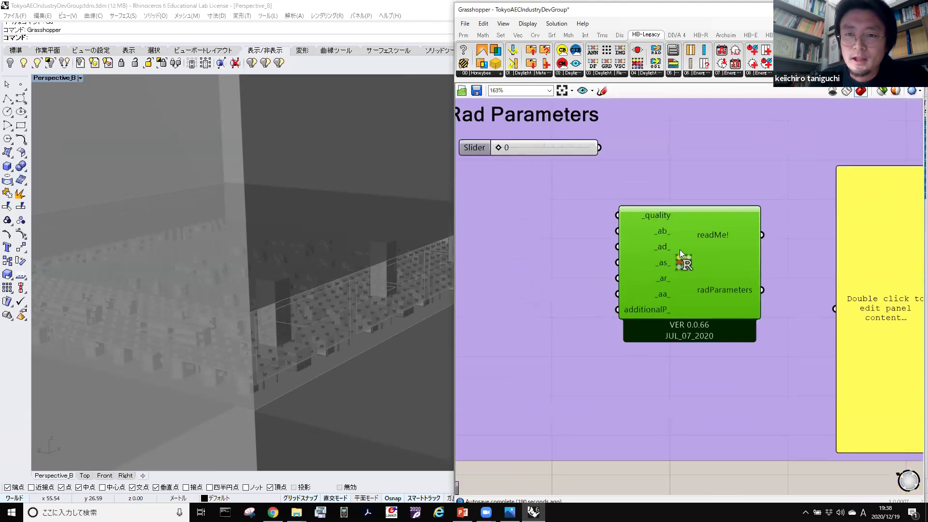
pyautogui.moveTo(633, 166); pyautogui.dragTo(664, 166, button='right')
pyautogui.moveTo(720, 224); pyautogui.dragTo(727, 178)
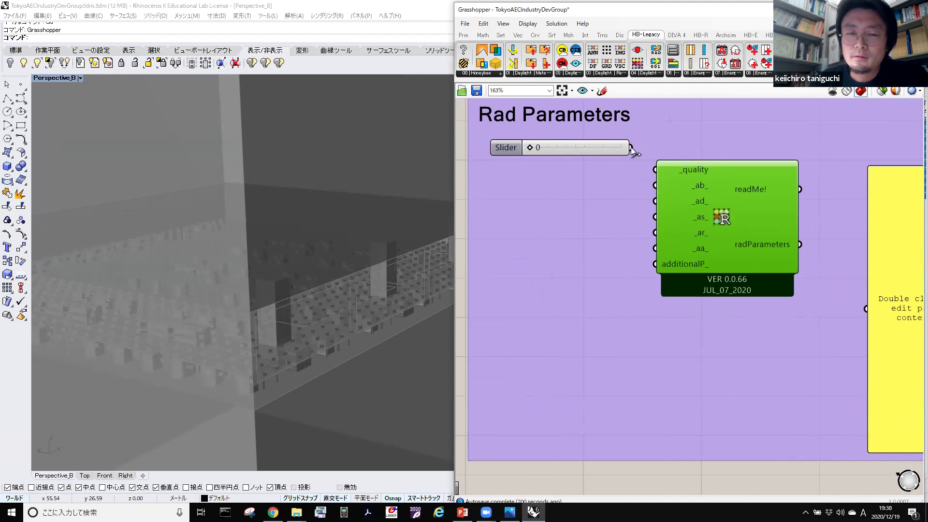
pyautogui.moveTo(631, 149); pyautogui.dragTo(656, 169)
pyautogui.moveTo(723, 208); pyautogui.dragTo(737, 187)
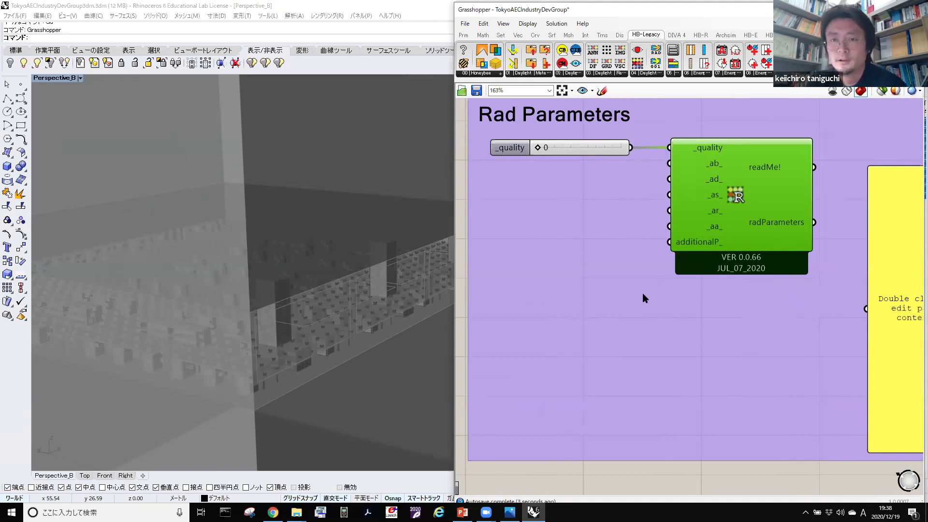
# Try connecting the RADParameters component's radParameters output to the yellow panel.
pyautogui.moveTo(643, 293); pyautogui.dragTo(593, 302, button='right')
pyautogui.moveTo(767, 230)
pyautogui.mouseDown()
pyautogui.moveTo(815, 311)
pyautogui.moveTo(769, 235)
pyautogui.mouseUp()
pyautogui.moveTo(787, 294); pyautogui.dragTo(816, 317)
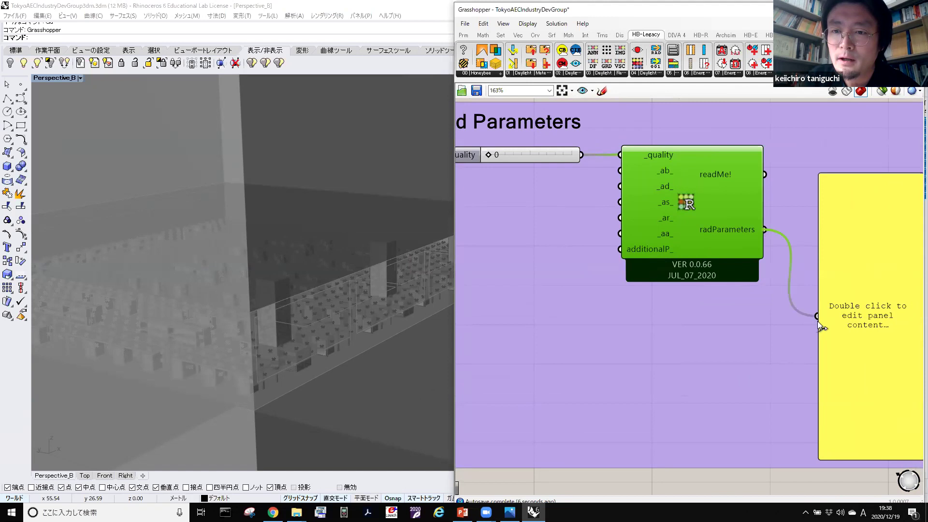
pyautogui.moveTo(834, 280); pyautogui.dragTo(779, 258, button='right')
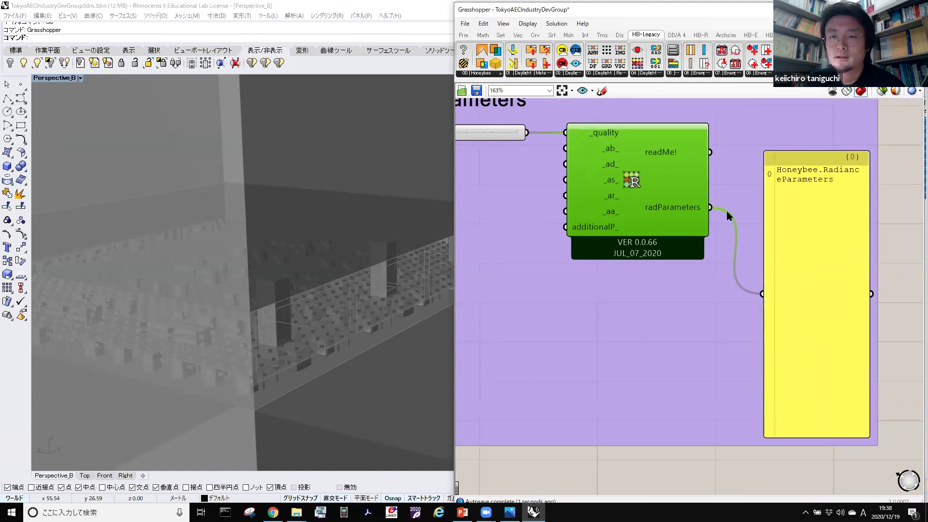
# Connect the RADParameters component's readMe! output to the yellow panel to list the Radiance settings.
pyautogui.keyDown('shift'); pyautogui.moveTo(710, 152); pyautogui.dragTo(765, 302); pyautogui.keyUp('shift')
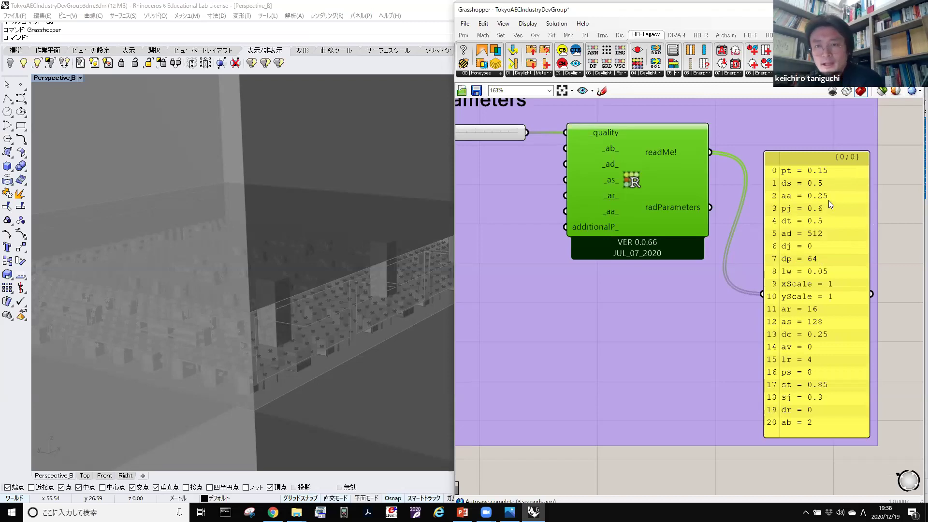
pyautogui.rightClick(563, 241)
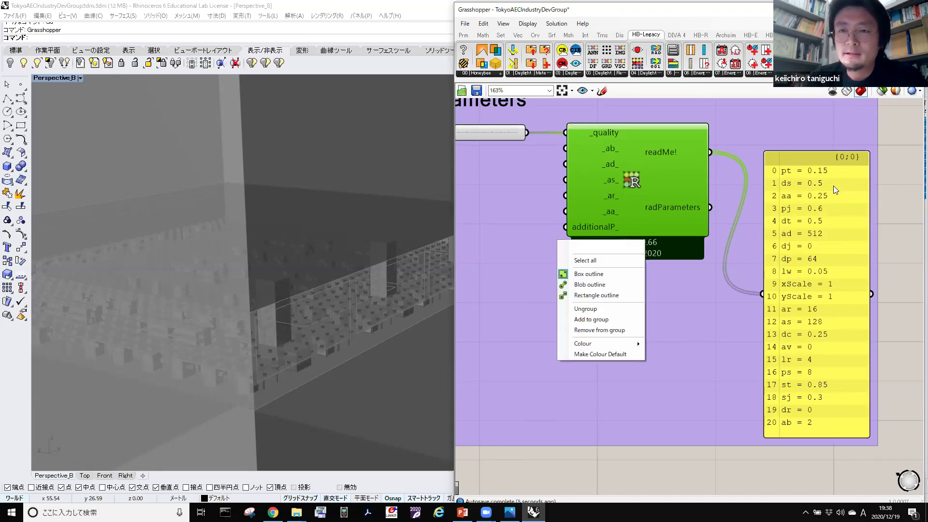
pyautogui.click(891, 162)
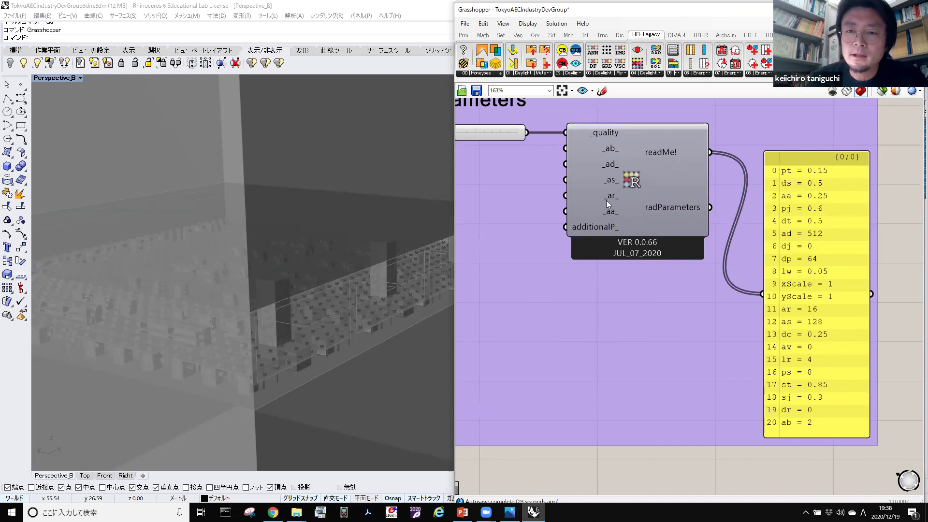
# Set the _quality slider to 1 to compare the listed Radiance settings, and return it to 0.
pyautogui.moveTo(569, 186); pyautogui.dragTo(656, 205, button='right')
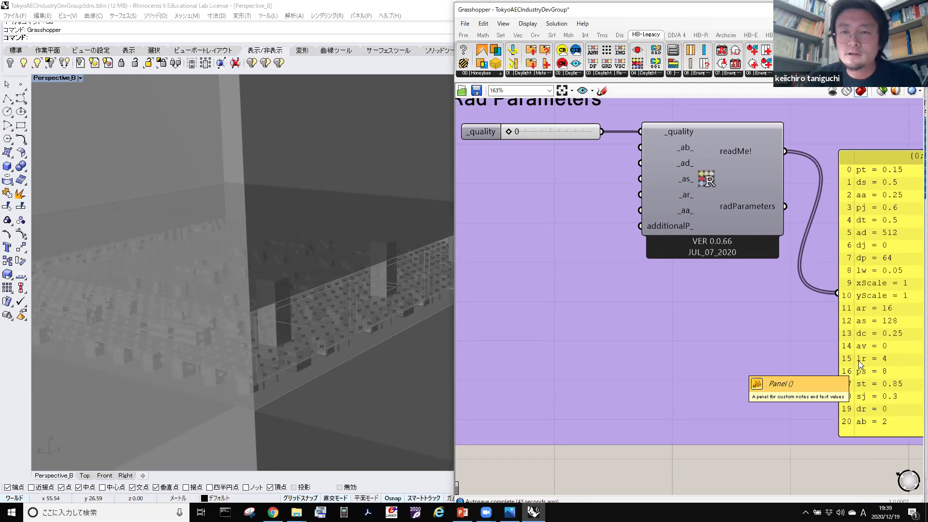
pyautogui.scroll(-2, 704, 320)
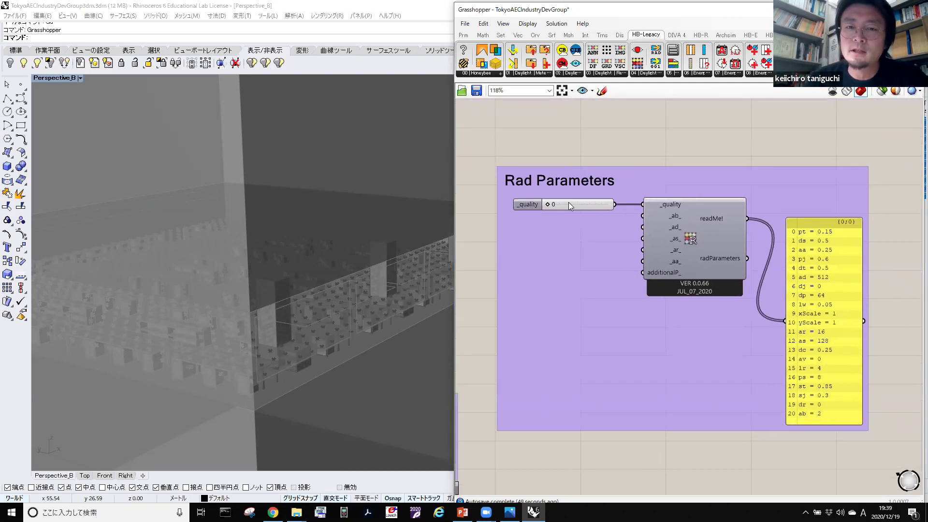
pyautogui.scroll(2, 546, 208)
pyautogui.moveTo(569, 204); pyautogui.dragTo(576, 205)
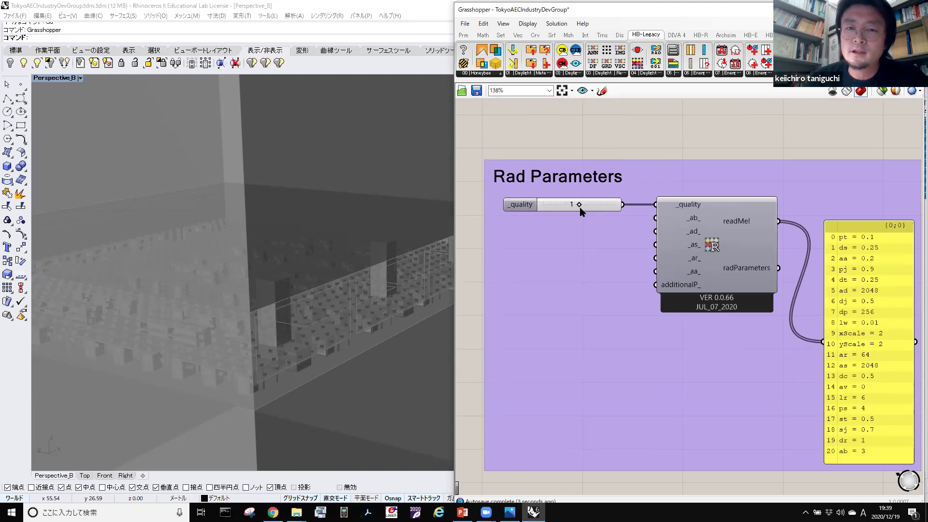
pyautogui.moveTo(580, 205); pyautogui.dragTo(530, 204)
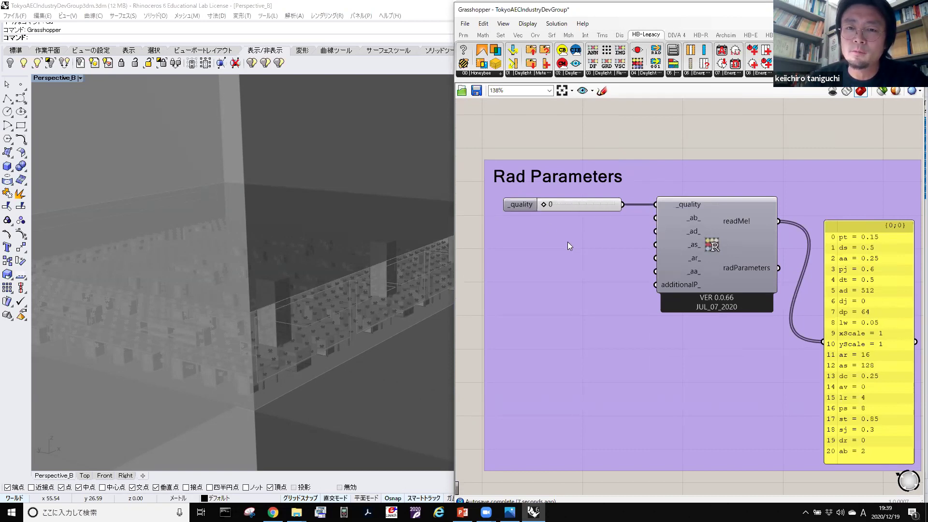
# Examine the Analysis Recipe and Run Simulation groups within the Illuminance Analysis area.
pyautogui.scroll(-5, 567, 242)
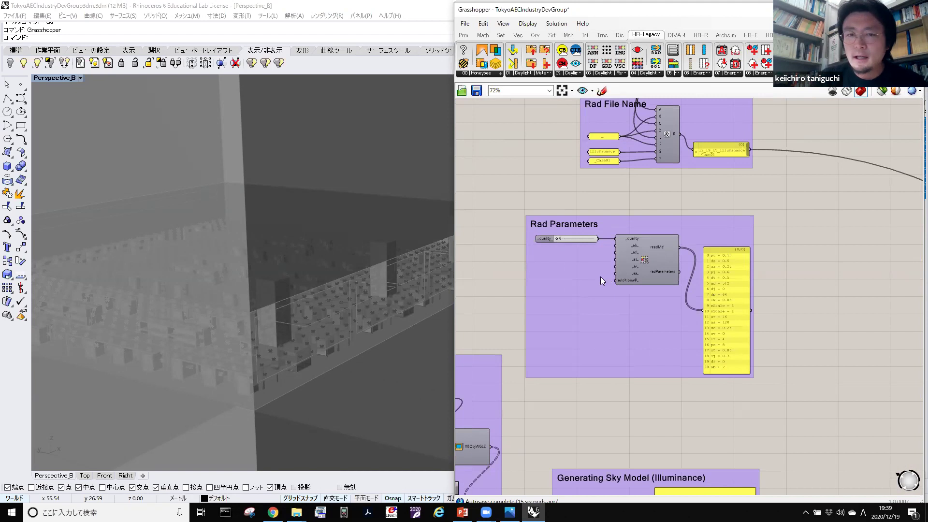
pyautogui.scroll(-1, 656, 298)
pyautogui.moveTo(656, 298); pyautogui.dragTo(617, 371, button='right')
pyautogui.moveTo(701, 316); pyautogui.dragTo(670, 339, button='right')
pyautogui.scroll(5, 689, 353)
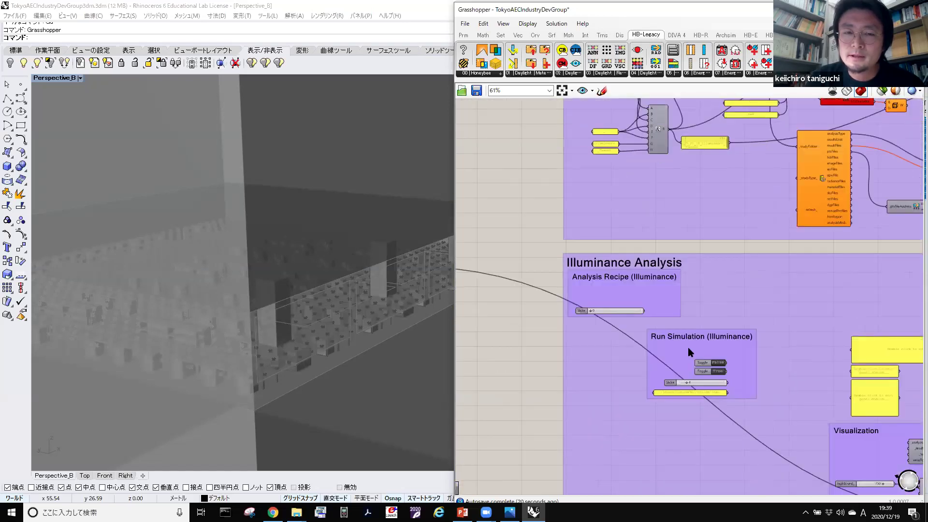
pyautogui.moveTo(751, 237); pyautogui.dragTo(689, 353, button='right')
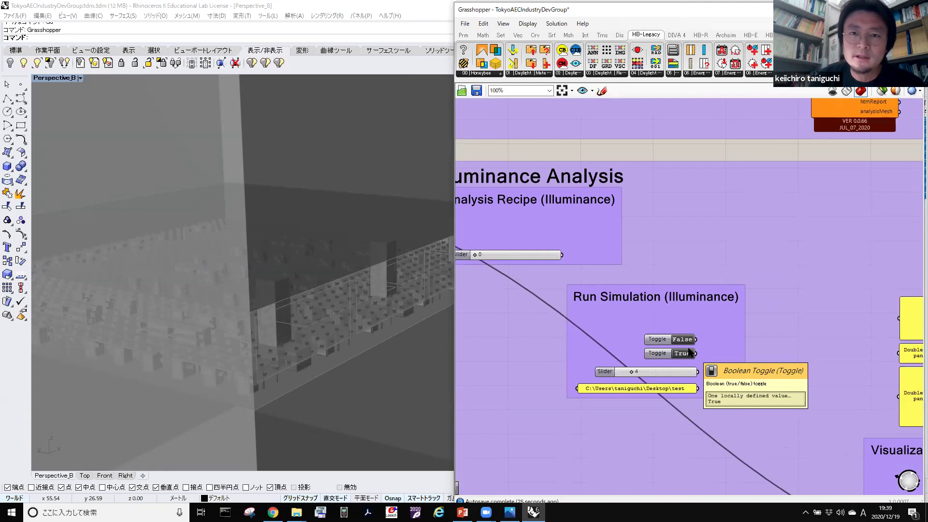
pyautogui.moveTo(662, 246); pyautogui.dragTo(720, 230, button='right')
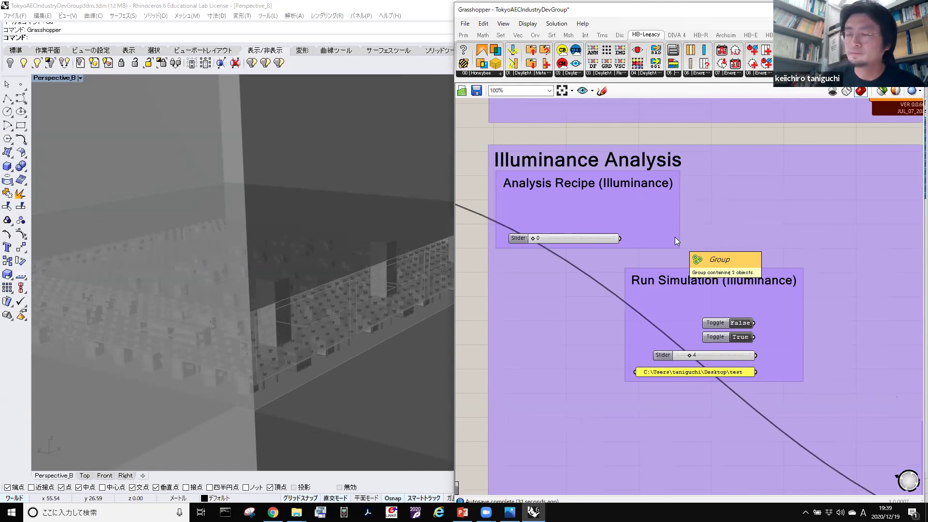
pyautogui.scroll(-3, 659, 209)
pyautogui.moveTo(582, 156); pyautogui.dragTo(597, 252, button='right')
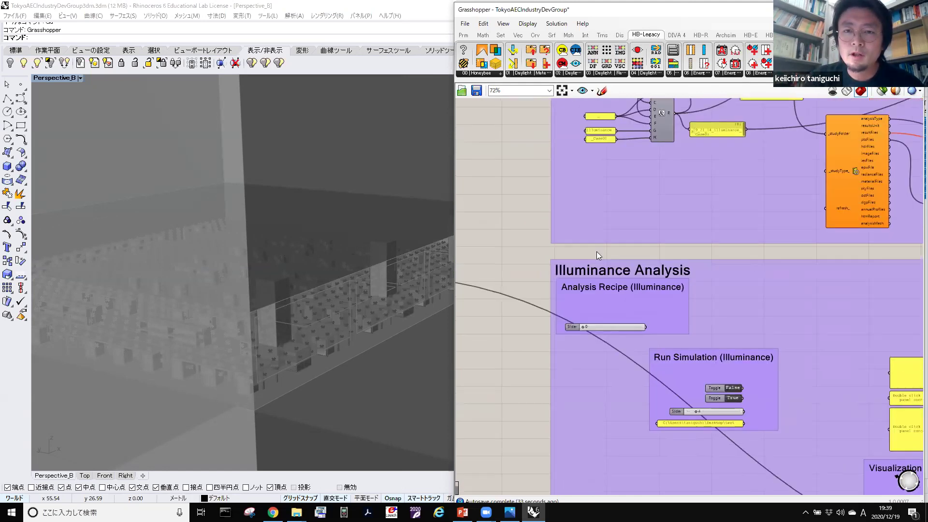
pyautogui.scroll(-7, 596, 252)
pyautogui.scroll(4, 616, 295)
pyautogui.scroll(4, 603, 236)
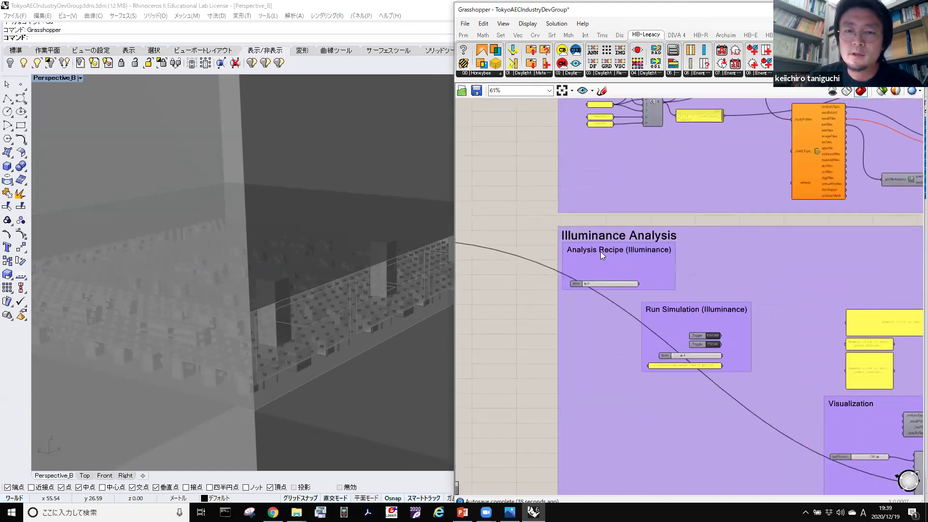
pyautogui.moveTo(681, 280); pyautogui.dragTo(700, 229, button='right')
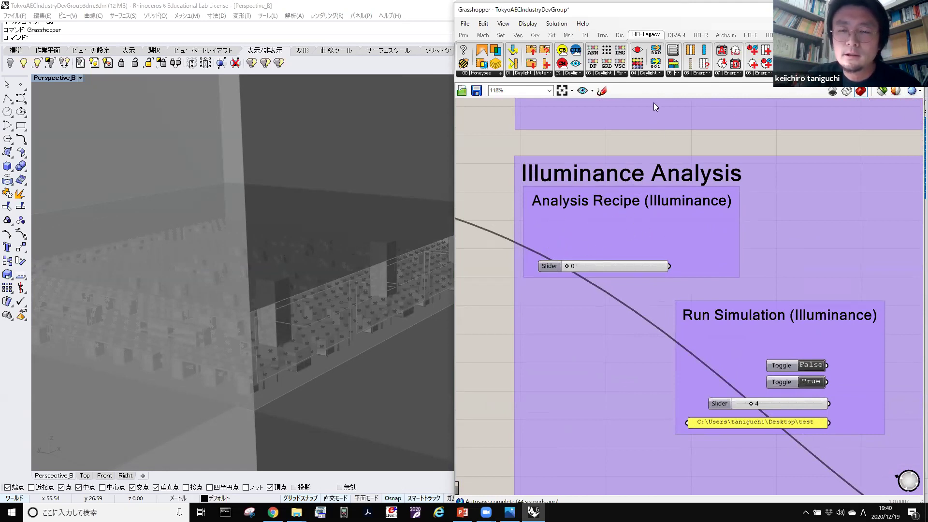
# Add a Honeybee_Grid Based Simulation component beside the slider of the Analysis Recipe (Illuminance) group.
pyautogui.click(614, 73)
pyautogui.click(641, 77)
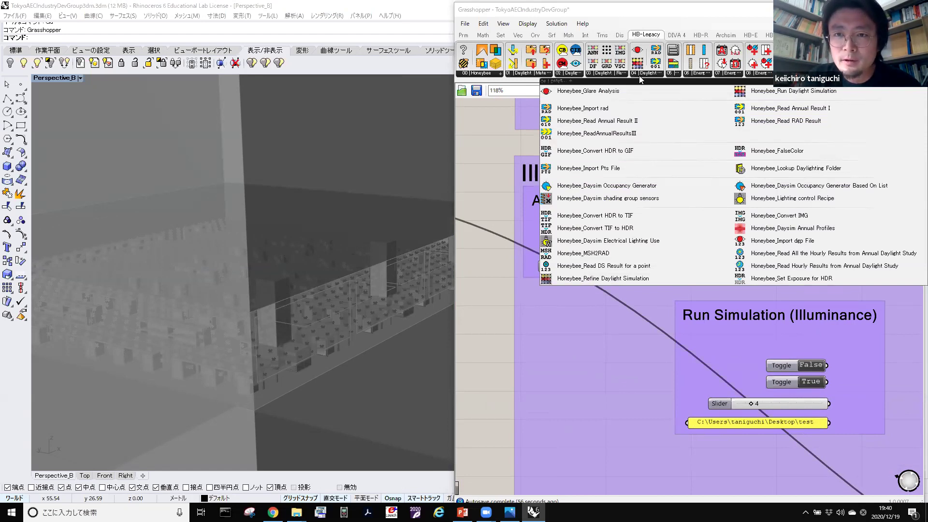
pyautogui.click(599, 75)
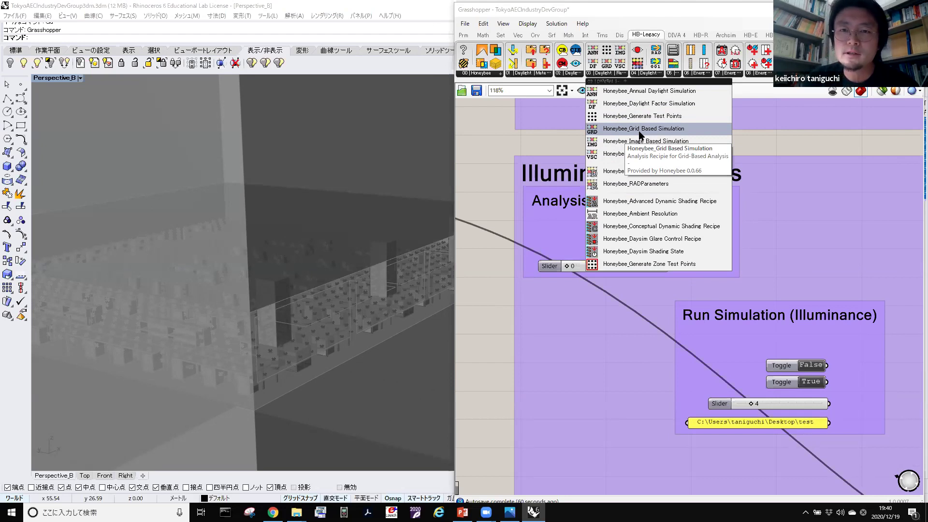
pyautogui.moveTo(640, 134); pyautogui.dragTo(747, 254)
pyautogui.moveTo(603, 303); pyautogui.dragTo(629, 295, button='right')
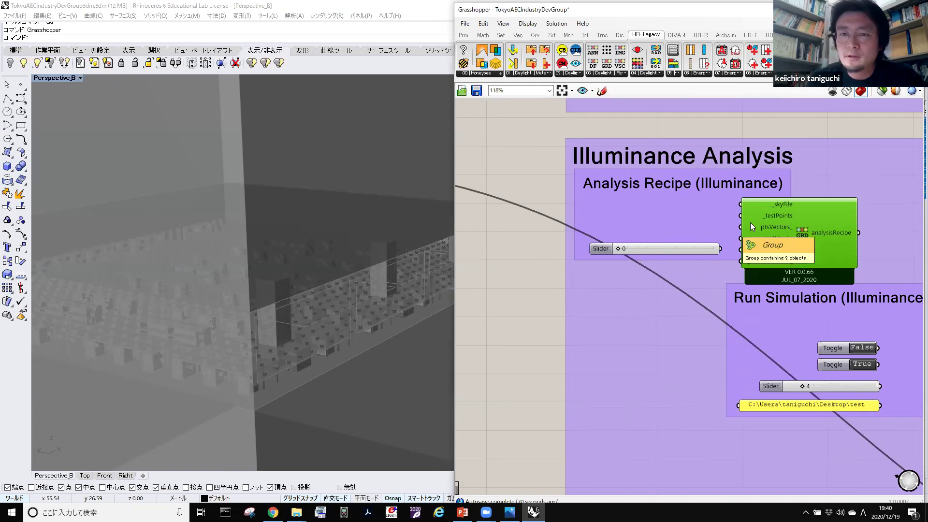
# Connect the CIE sky component's skyFilePath output to the Grid Based Simulation component's _skyFile input.
pyautogui.scroll(3, 813, 231)
pyautogui.scroll(3, 805, 223)
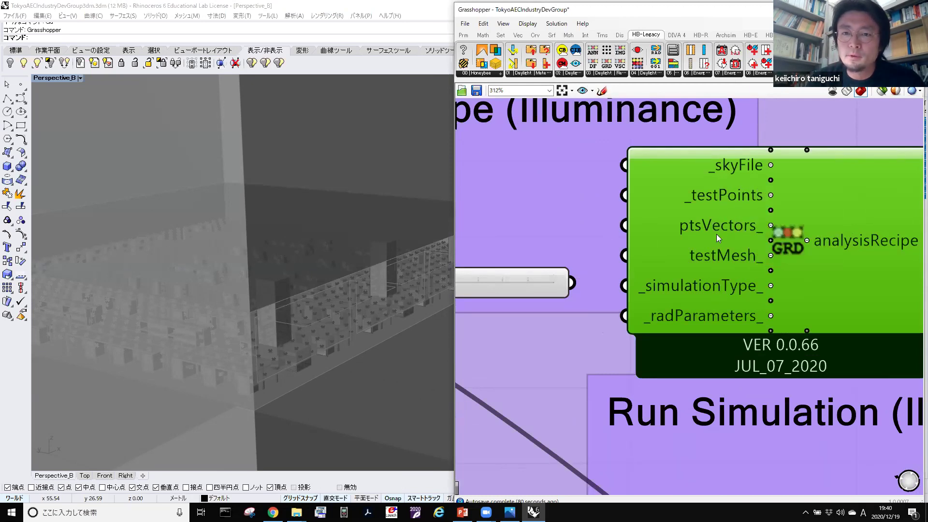
pyautogui.scroll(-2, 710, 261)
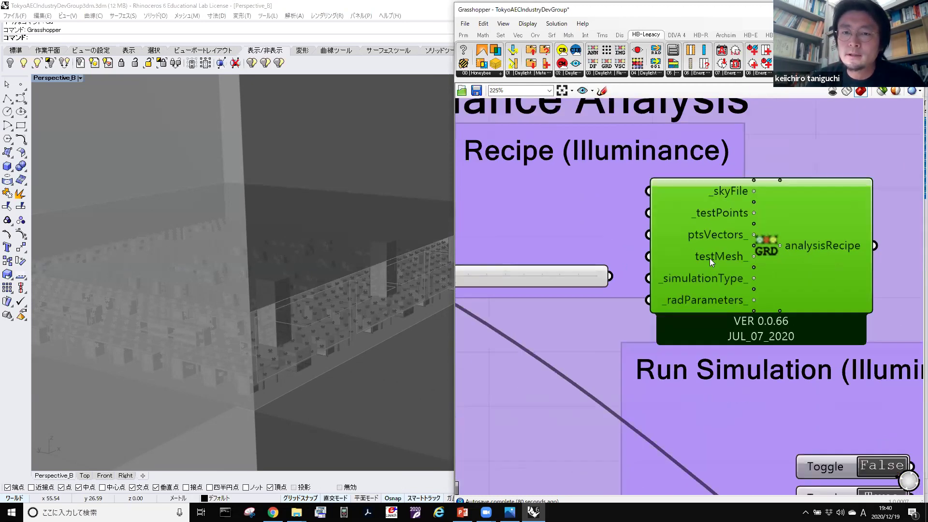
pyautogui.moveTo(683, 236); pyautogui.dragTo(695, 237, button='right')
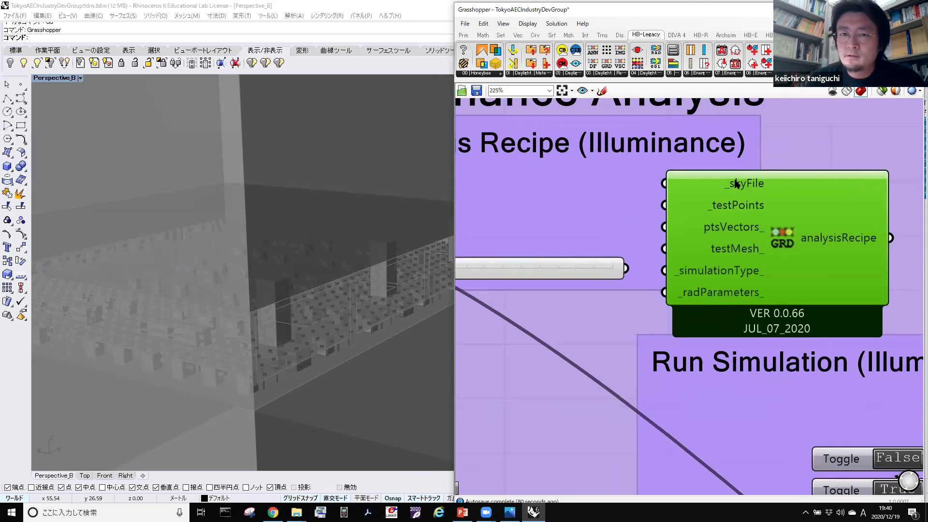
pyautogui.scroll(-4, 735, 183)
pyautogui.moveTo(597, 214); pyautogui.dragTo(665, 250, button='right')
pyautogui.moveTo(560, 207); pyautogui.dragTo(687, 243, button='right')
pyautogui.moveTo(583, 225)
pyautogui.mouseDown(button='right')
pyautogui.moveTo(681, 268)
pyautogui.moveTo(578, 271)
pyautogui.moveTo(573, 239)
pyautogui.moveTo(586, 236)
pyautogui.mouseUp(button='right')
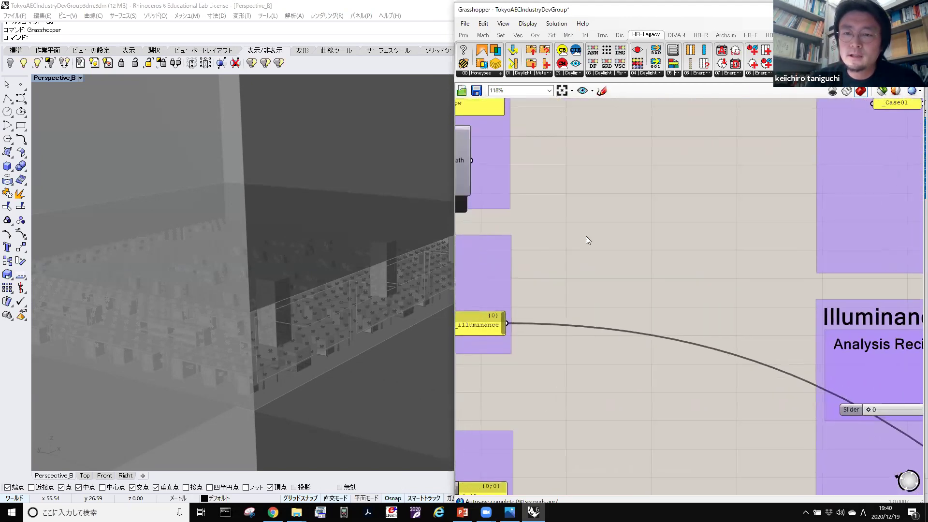
pyautogui.scroll(-2, 586, 236)
pyautogui.middleClick(553, 233)
pyautogui.scroll(5, 488, 170)
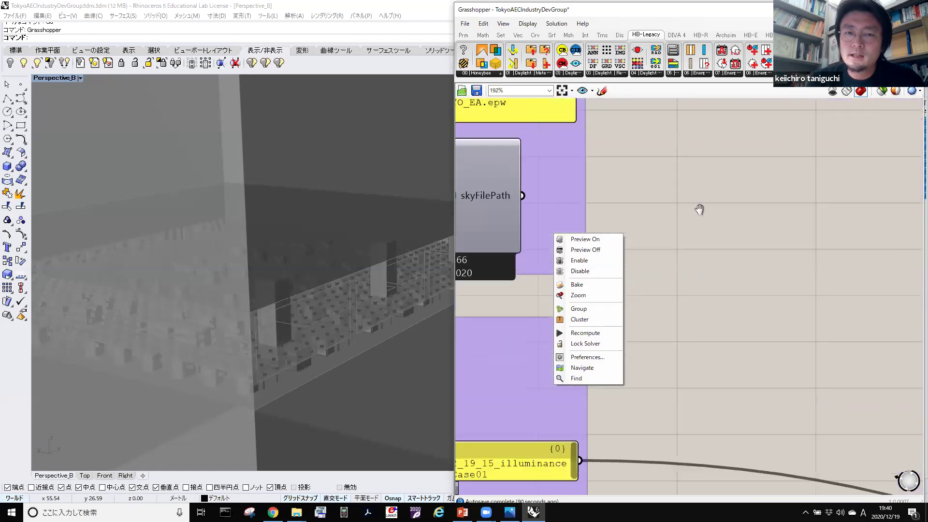
pyautogui.moveTo(700, 210); pyautogui.dragTo(754, 204, button='right')
pyautogui.moveTo(577, 191); pyautogui.dragTo(872, 430)
pyautogui.scroll(-4, 824, 337)
pyautogui.scroll(2, 871, 438)
pyautogui.scroll(-2, 786, 331)
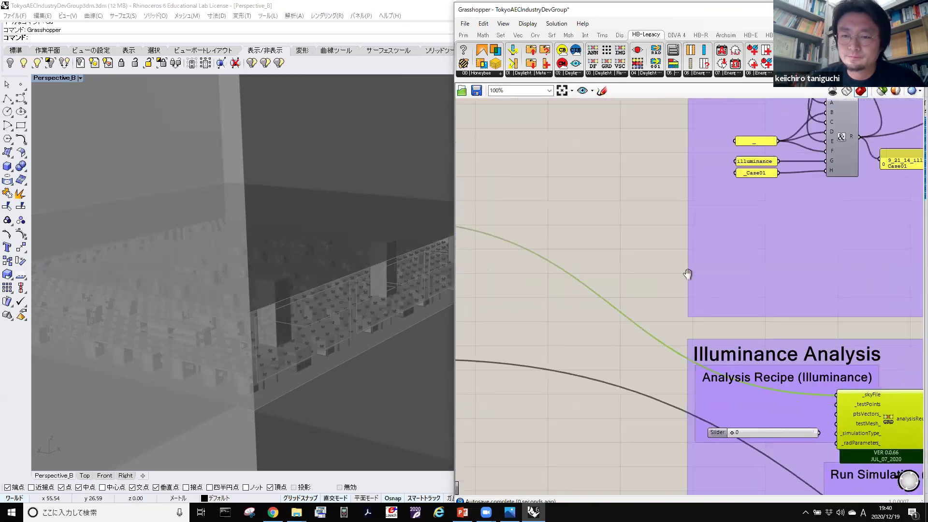
# Connect the testPoints output of the component in the Generating Test Mesh group to the Grid Based Simulation component's _testPoints input.
pyautogui.moveTo(794, 339); pyautogui.dragTo(678, 269, button='right')
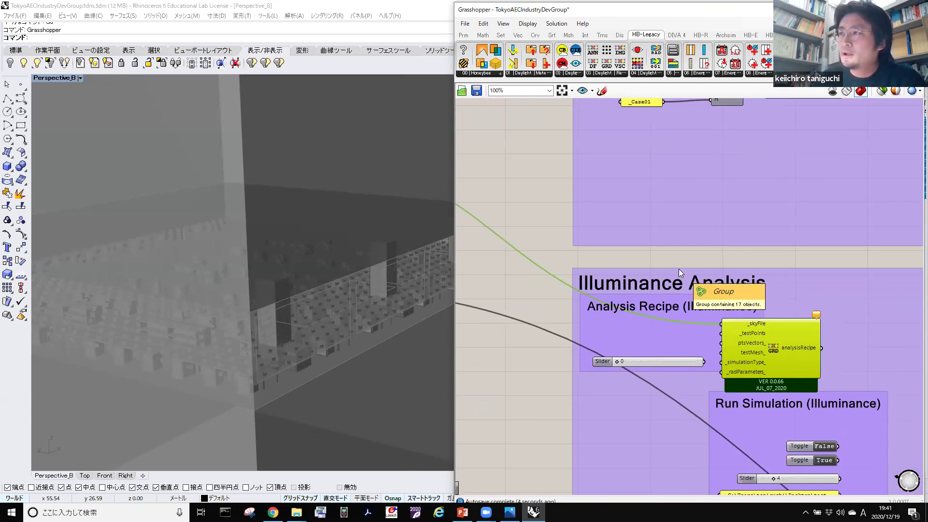
pyautogui.scroll(3, 747, 335)
pyautogui.scroll(-4, 742, 334)
pyautogui.moveTo(676, 283); pyautogui.dragTo(753, 376, button='right')
pyautogui.moveTo(584, 232); pyautogui.dragTo(676, 343, button='right')
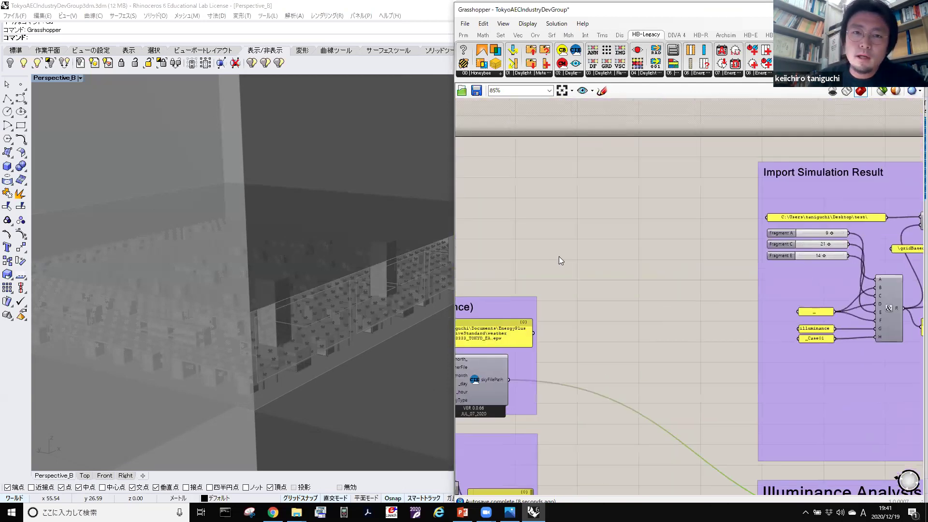
pyautogui.scroll(4, 587, 227)
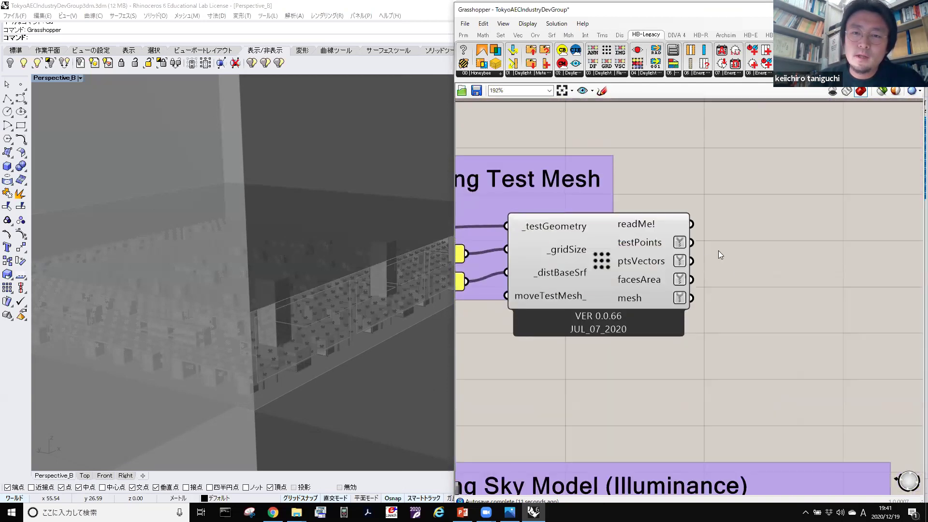
pyautogui.moveTo(599, 243); pyautogui.dragTo(652, 244, button='right')
pyautogui.click(651, 266)
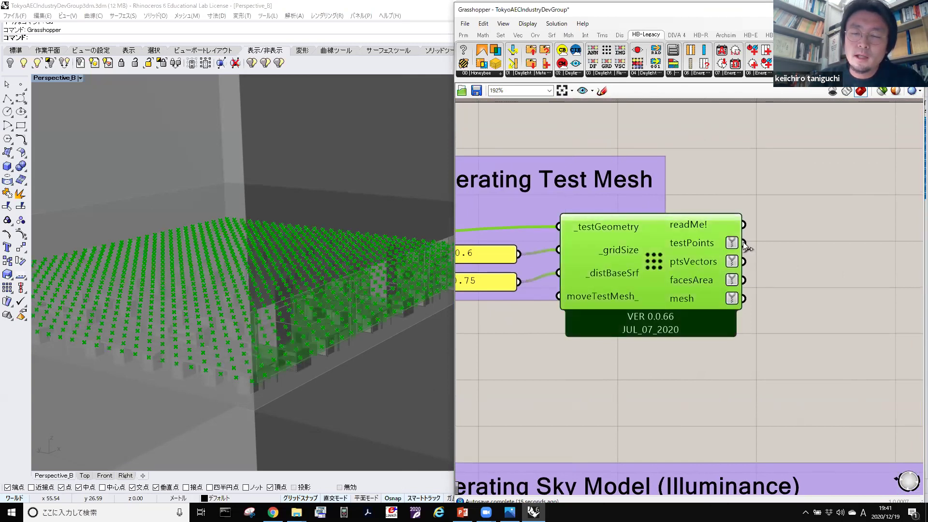
pyautogui.moveTo(743, 243); pyautogui.dragTo(816, 420)
pyautogui.scroll(-5, 859, 306)
pyautogui.scroll(-1, 918, 406)
pyautogui.scroll(5, 858, 497)
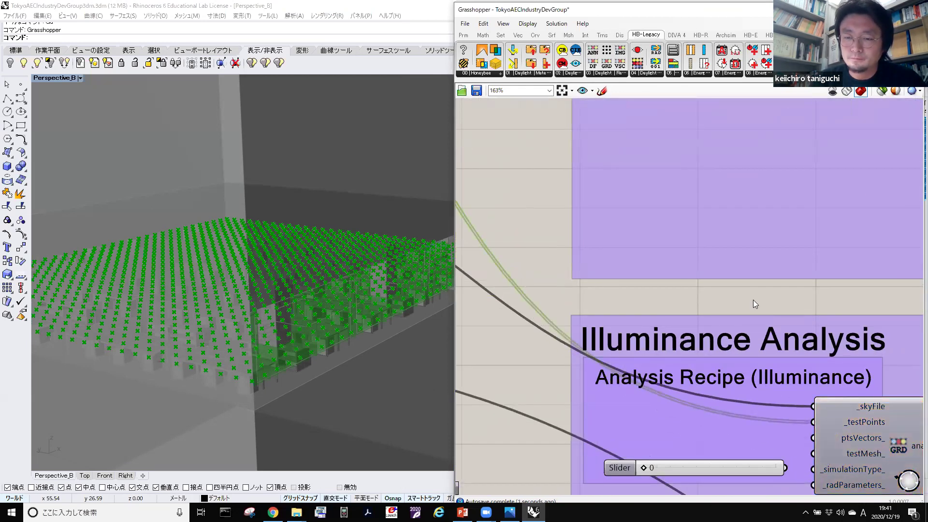
# Connect the test mesh component's ptsVectors output to the ptsVectors_ input of the Grid Based Simulation component.
pyautogui.scroll(-1, 662, 237)
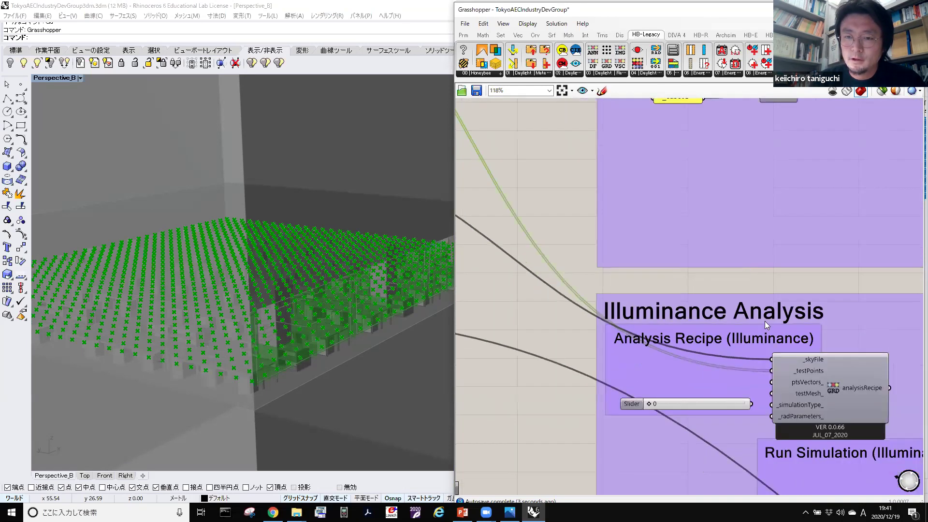
pyautogui.scroll(-2, 760, 262)
pyautogui.moveTo(599, 163); pyautogui.dragTo(621, 200, button='right')
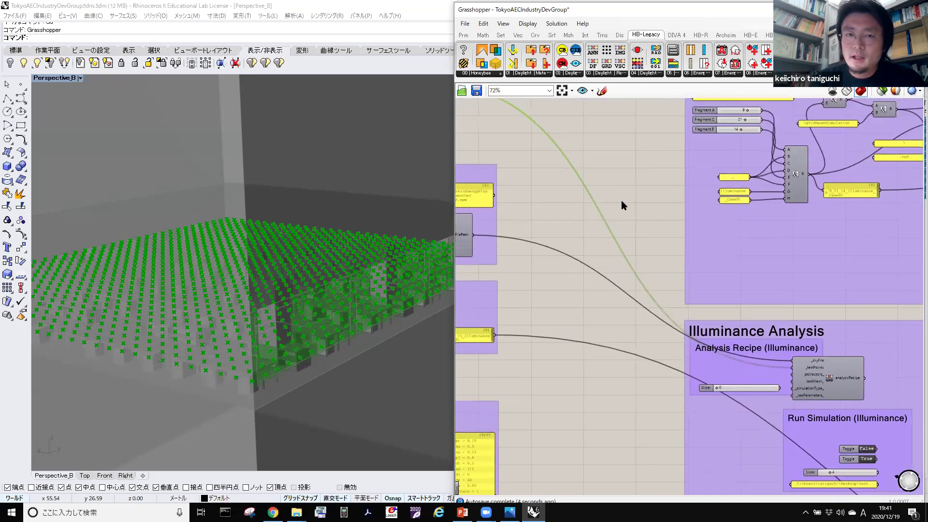
pyautogui.moveTo(498, 132); pyautogui.dragTo(579, 208, button='right')
pyautogui.moveTo(505, 186); pyautogui.dragTo(552, 215, button='right')
pyautogui.scroll(4, 511, 196)
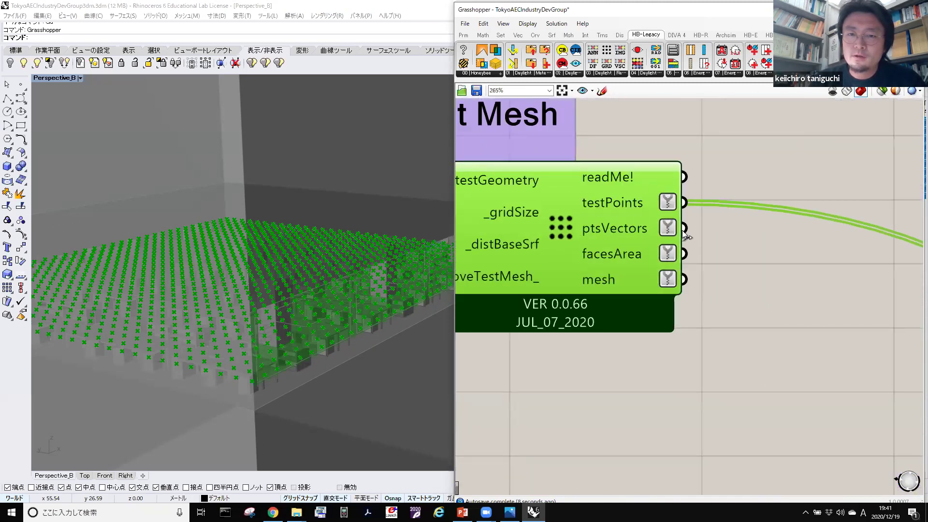
pyautogui.moveTo(685, 227); pyautogui.dragTo(750, 411)
pyautogui.scroll(-2, 792, 299)
pyautogui.scroll(-3, 878, 365)
pyautogui.scroll(3, 917, 489)
pyautogui.scroll(3, 865, 464)
pyautogui.scroll(2, 838, 453)
pyautogui.scroll(-3, 741, 339)
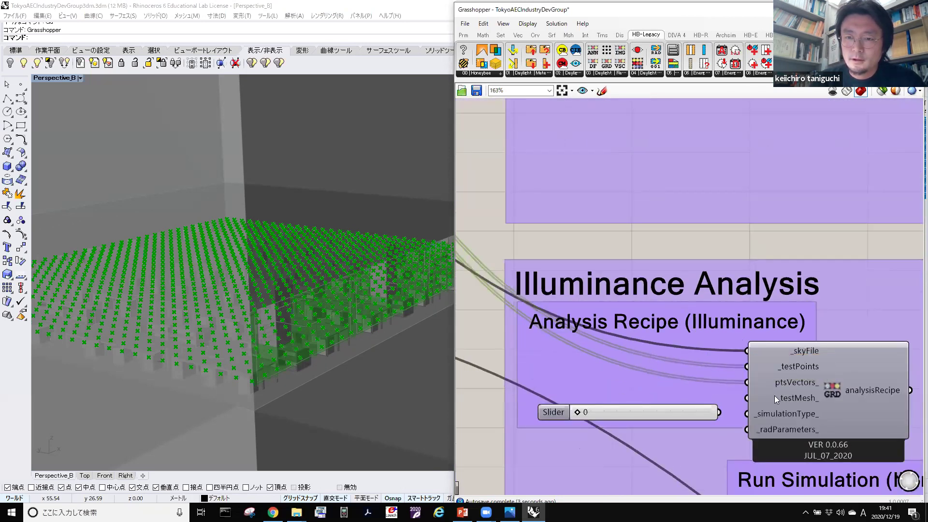
# Connect the test mesh component's mesh output to the testMesh_ input of the Grid Based Simulation component.
pyautogui.scroll(-3, 783, 402)
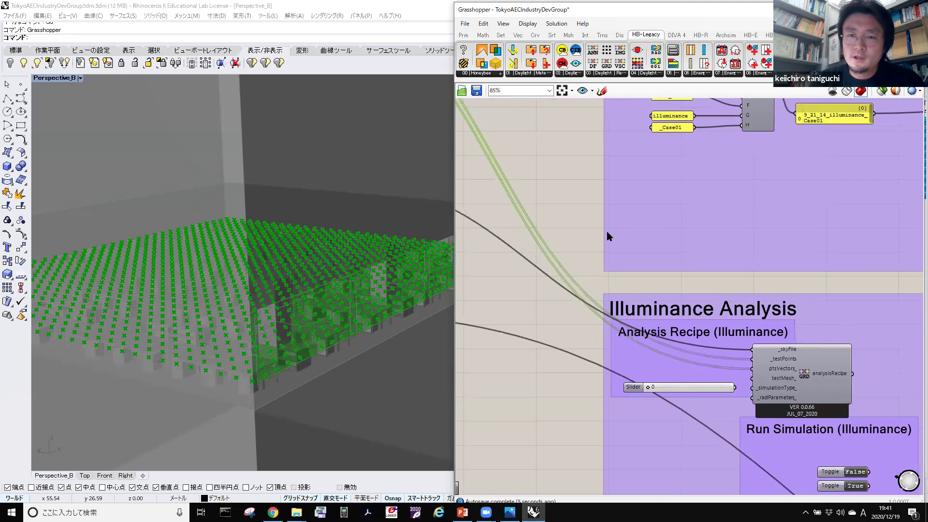
pyautogui.scroll(-1, 607, 231)
pyautogui.moveTo(506, 157); pyautogui.dragTo(607, 219, button='right')
pyautogui.moveTo(482, 181); pyautogui.dragTo(539, 243, button='right')
pyautogui.scroll(8, 539, 243)
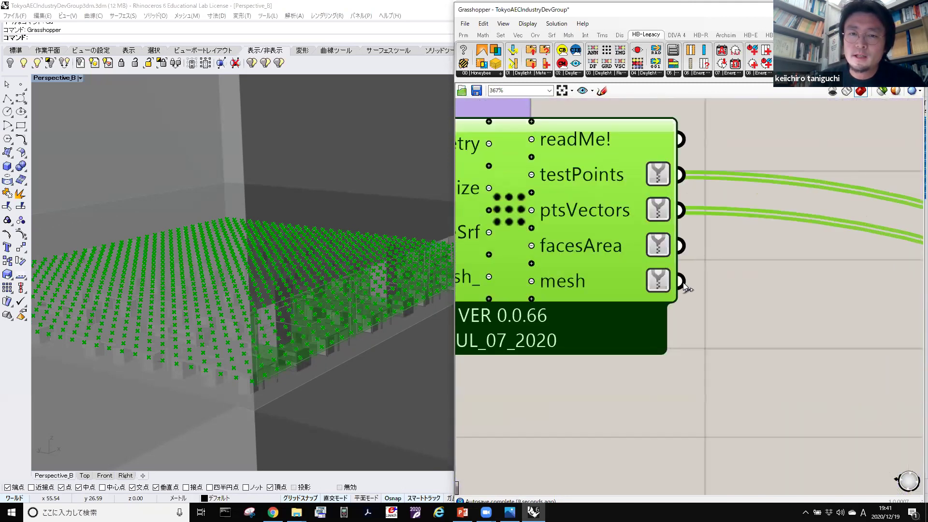
pyautogui.moveTo(682, 284); pyautogui.dragTo(768, 353)
pyautogui.scroll(-3, 843, 403)
pyautogui.scroll(-8, 844, 403)
pyautogui.scroll(6, 817, 389)
pyautogui.scroll(2, 793, 361)
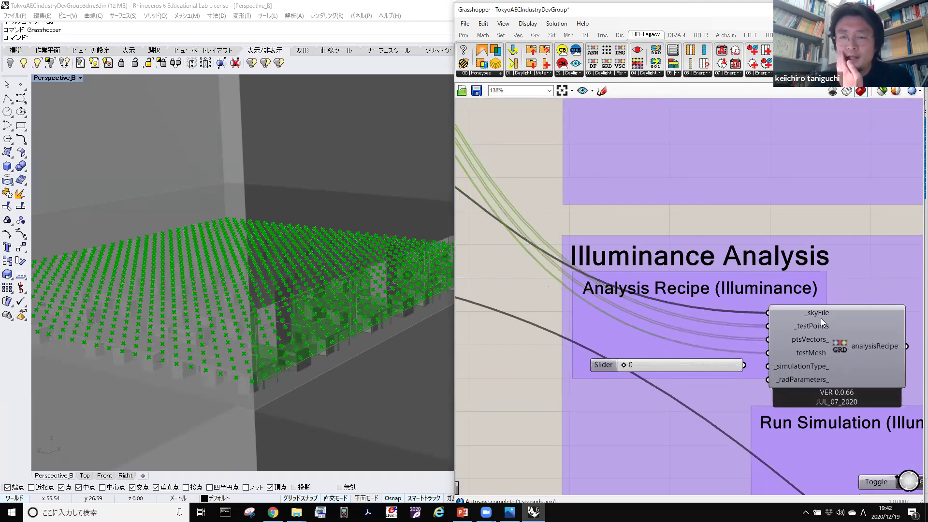
# Examine the Grid Based Simulation component's inputs and read the description of the _simulationType_ options.
pyautogui.scroll(5, 817, 311)
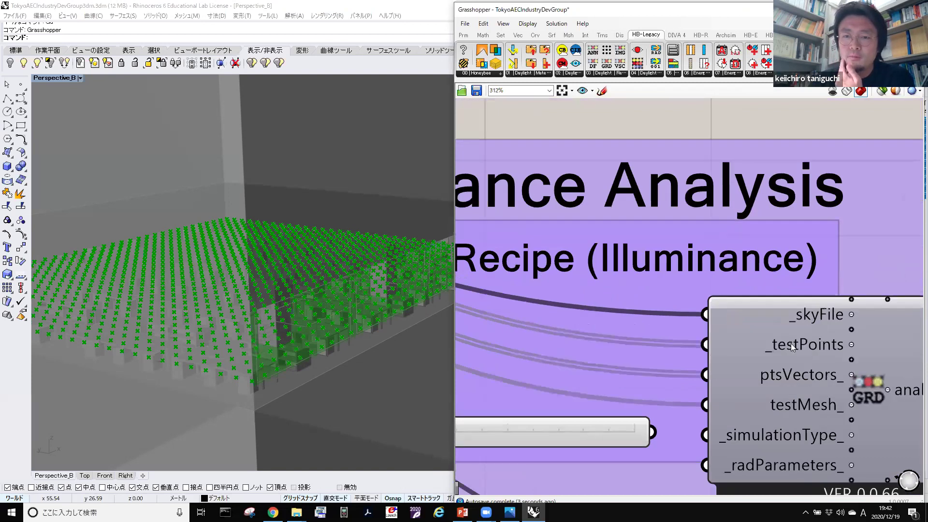
pyautogui.scroll(-1, 791, 370)
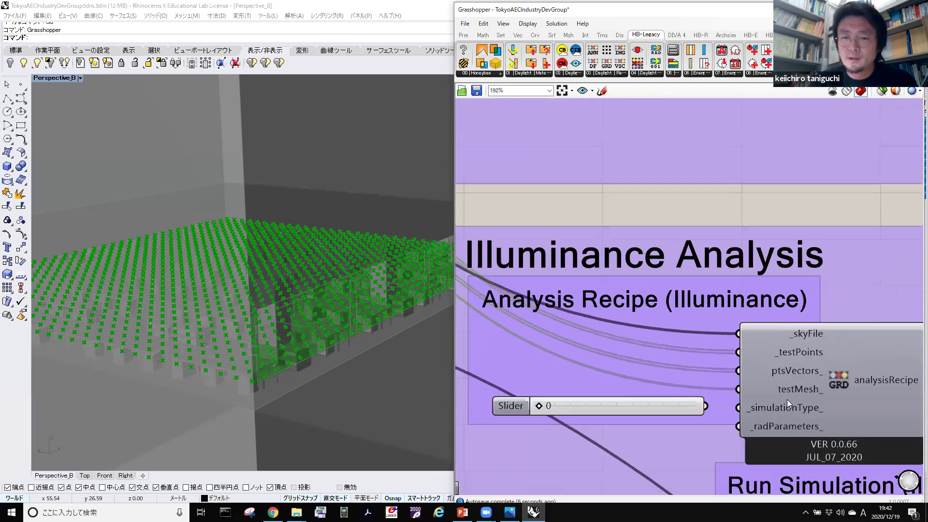
pyautogui.moveTo(743, 395); pyautogui.dragTo(709, 322, button='right')
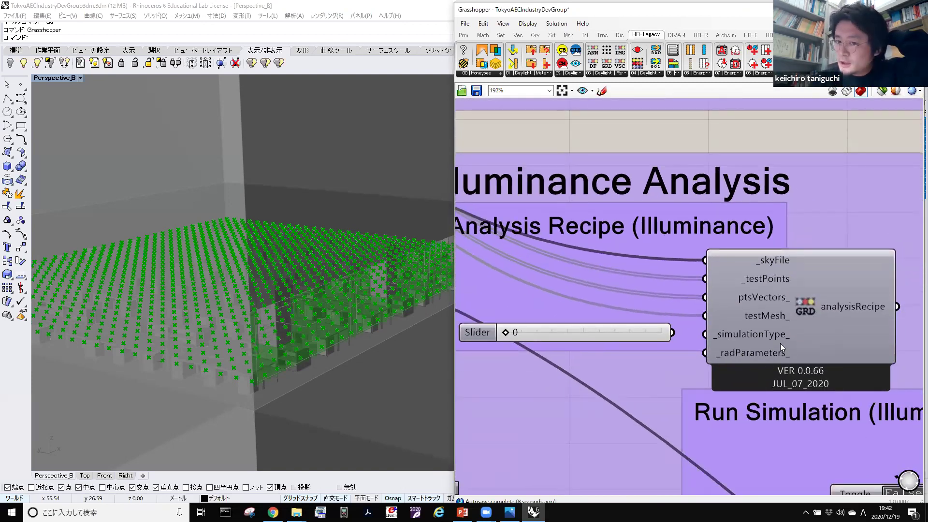
pyautogui.scroll(3, 754, 344)
pyautogui.moveTo(756, 326)
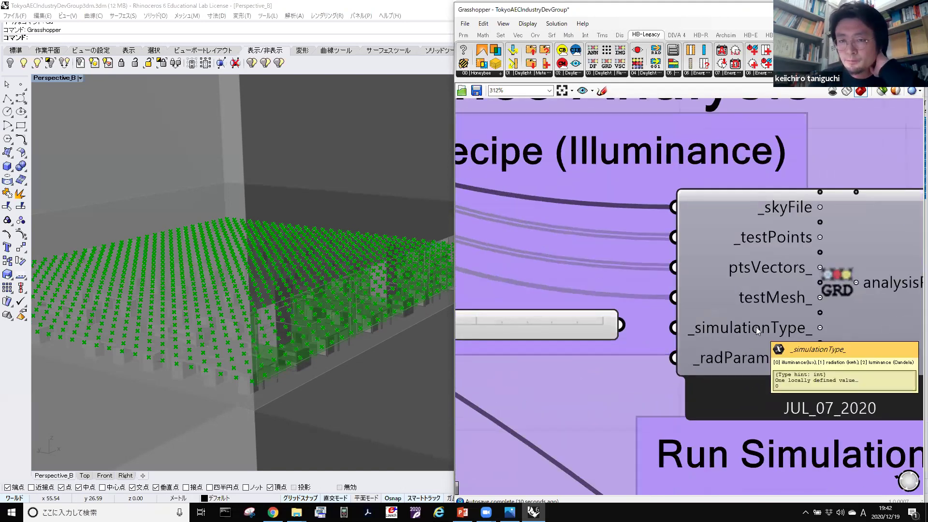
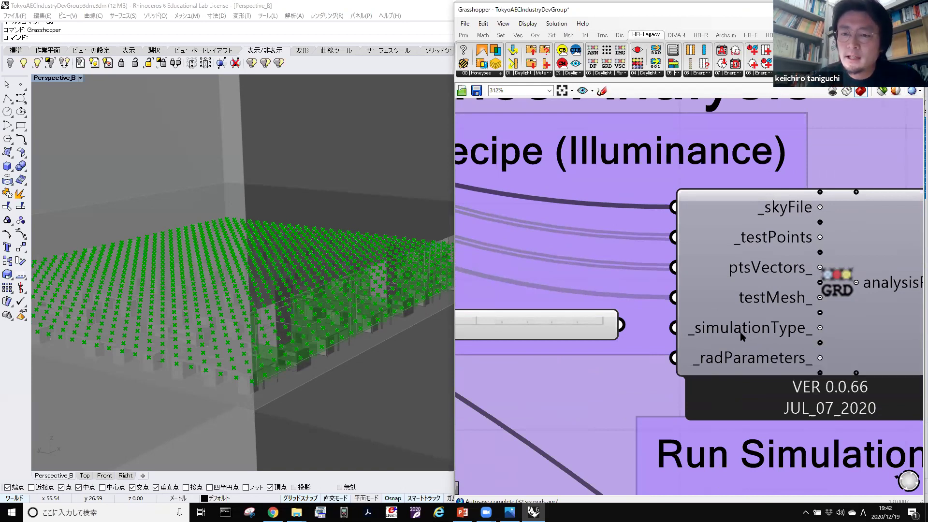
# Connect the number slider set to 0 to the _simulationType_ input of the Grid Based Simulation component.
pyautogui.scroll(-3, 739, 338)
pyautogui.moveTo(713, 332); pyautogui.dragTo(757, 328, button='right')
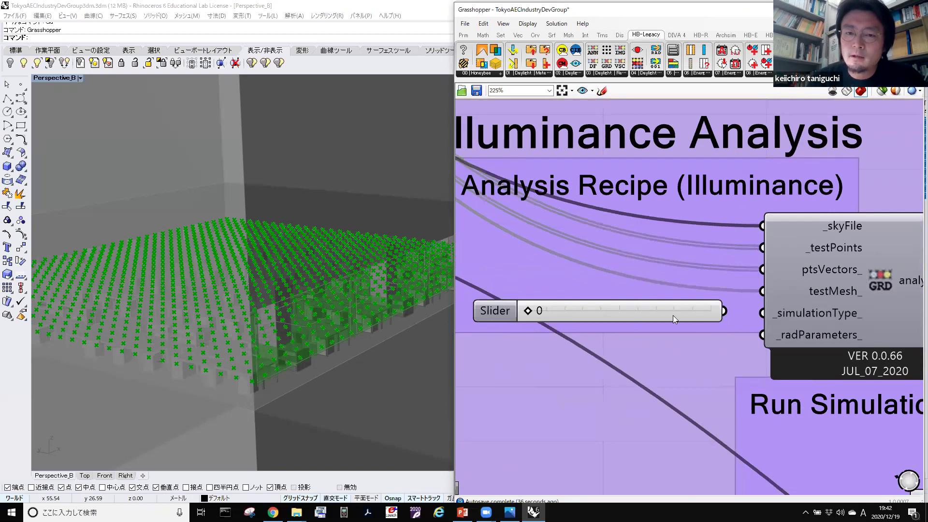
pyautogui.moveTo(754, 323); pyautogui.dragTo(759, 319)
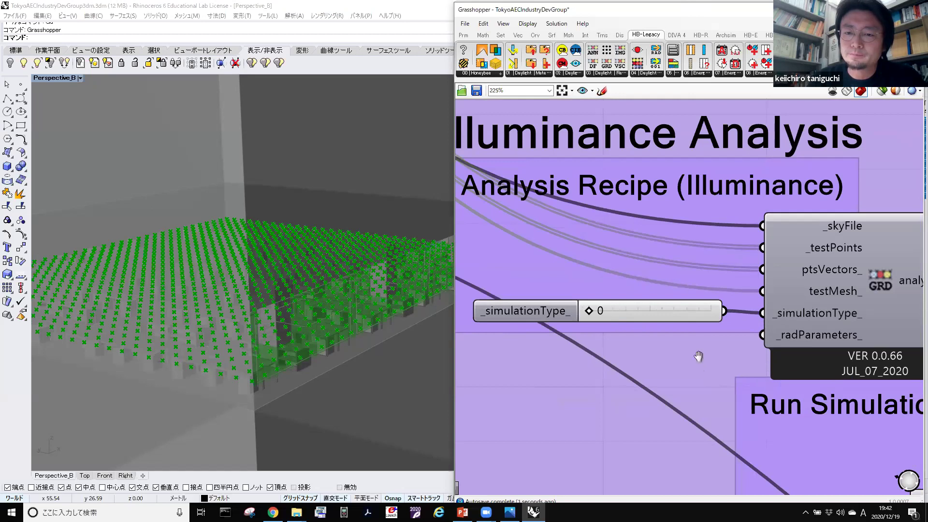
pyautogui.moveTo(699, 357); pyautogui.dragTo(704, 347, button='right')
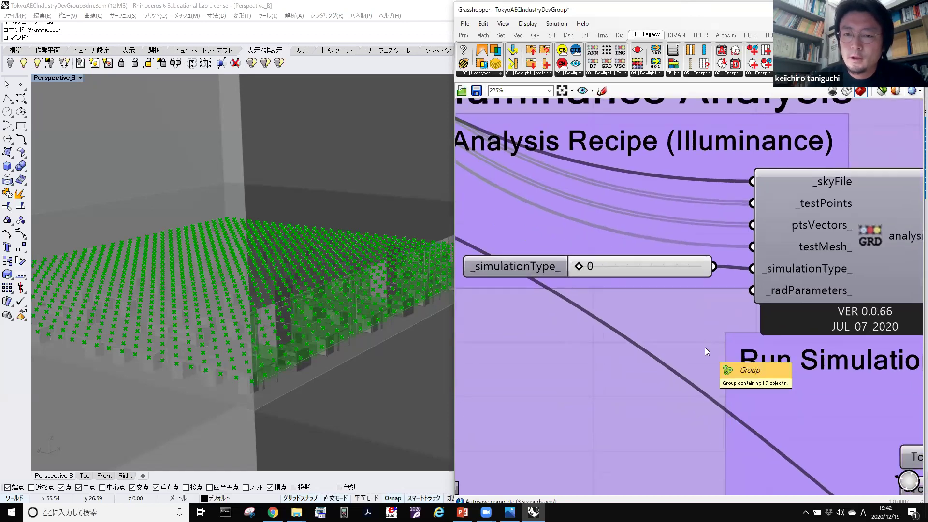
# Connect the radParameters output in the Rad Parameters group to the Grid Based Simulation component's _radParameters_ input, and nudge that component slightly left.
pyautogui.scroll(-1, 706, 343)
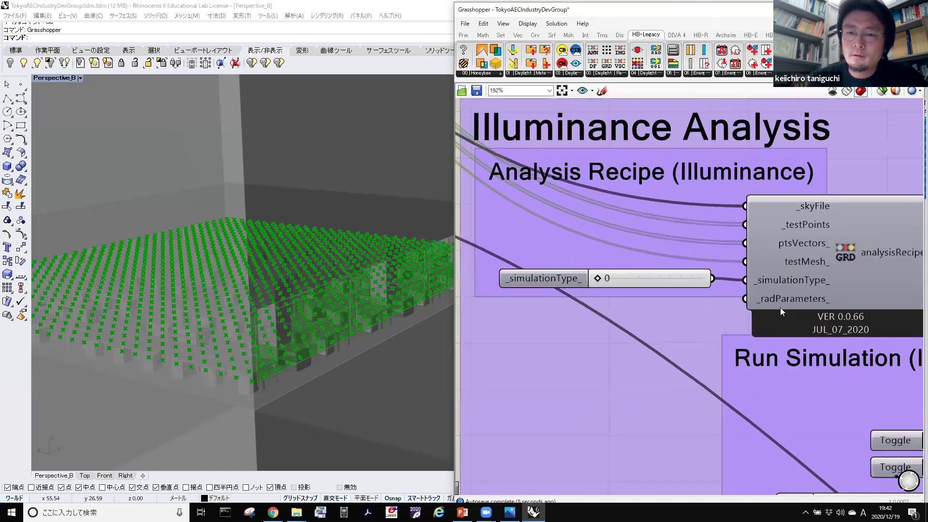
pyautogui.scroll(-4, 779, 308)
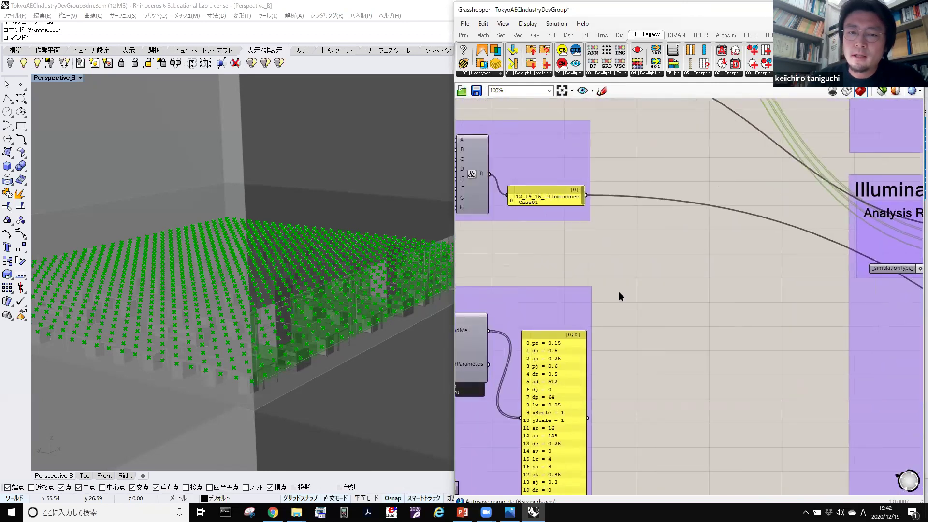
pyautogui.moveTo(583, 283); pyautogui.dragTo(723, 297, button='right')
pyautogui.moveTo(648, 310); pyautogui.dragTo(717, 216, button='right')
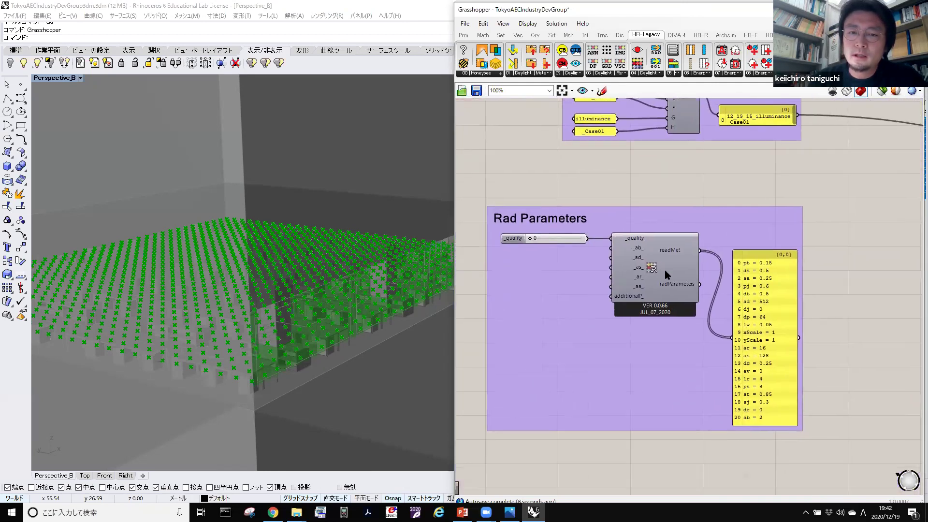
pyautogui.scroll(1, 665, 270)
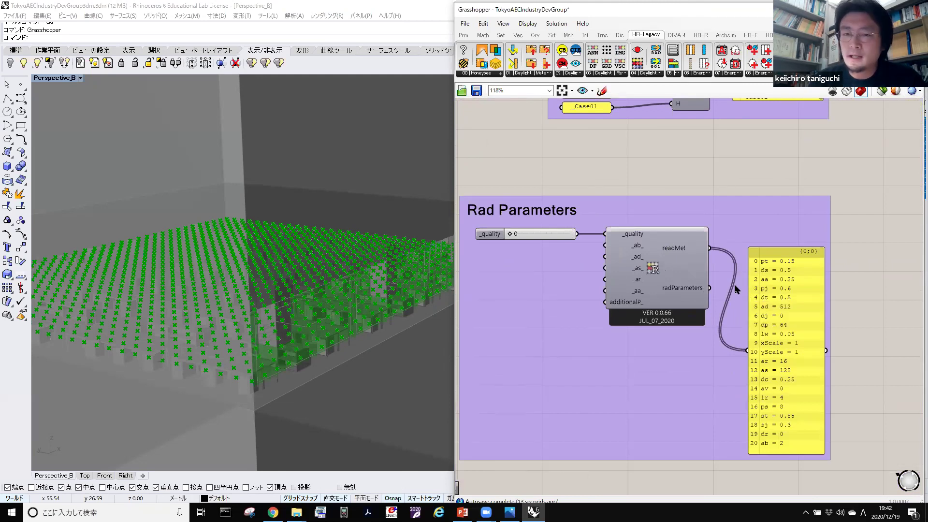
pyautogui.scroll(4, 705, 290)
pyautogui.moveTo(744, 288); pyautogui.dragTo(772, 225)
pyautogui.scroll(-9, 841, 277)
pyautogui.scroll(7, 848, 252)
pyautogui.moveTo(659, 304); pyautogui.dragTo(532, 310, button='right')
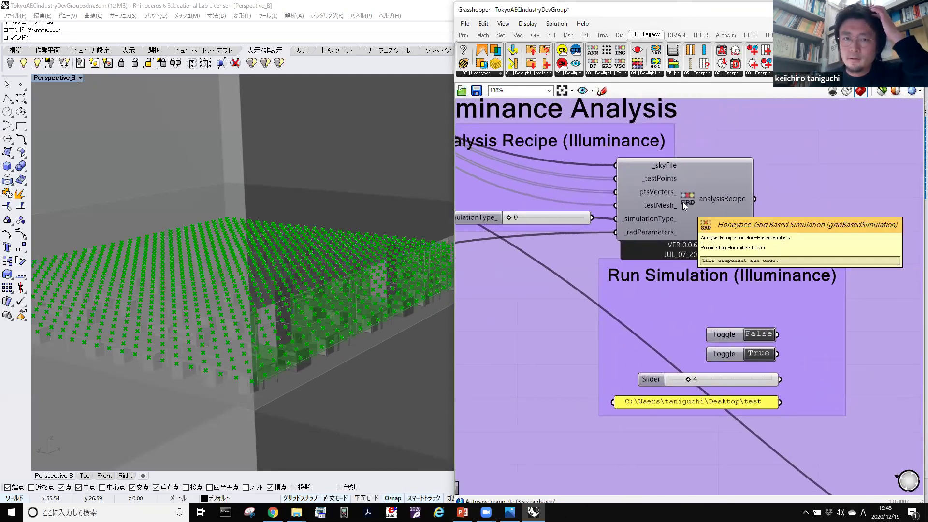
pyautogui.moveTo(683, 202)
pyautogui.mouseDown()
pyautogui.moveTo(607, 208)
pyautogui.moveTo(668, 198)
pyautogui.mouseUp()
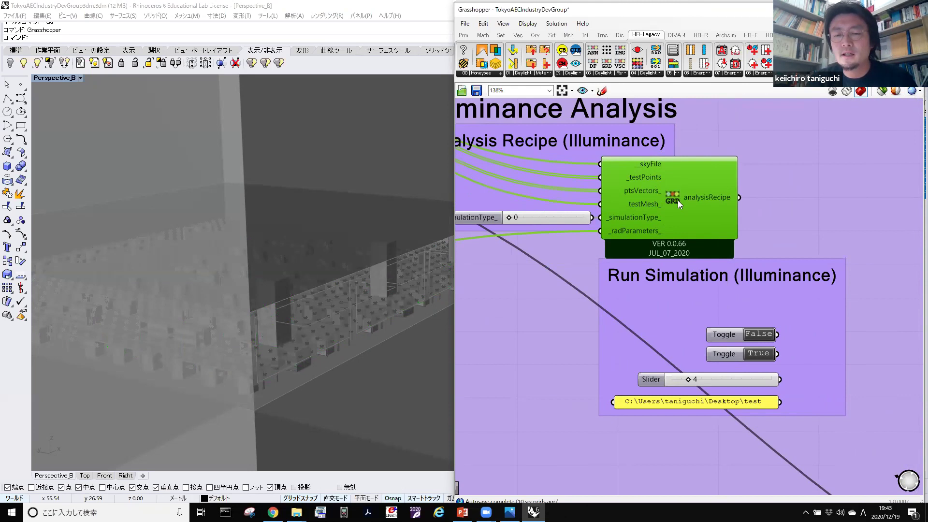
# Place a Honeybee_Run Daylight Simulation component beside the toggles, slider and path panel of the Run Simulation (Illuminance) group.
pyautogui.moveTo(689, 222); pyautogui.dragTo(654, 189, button='right')
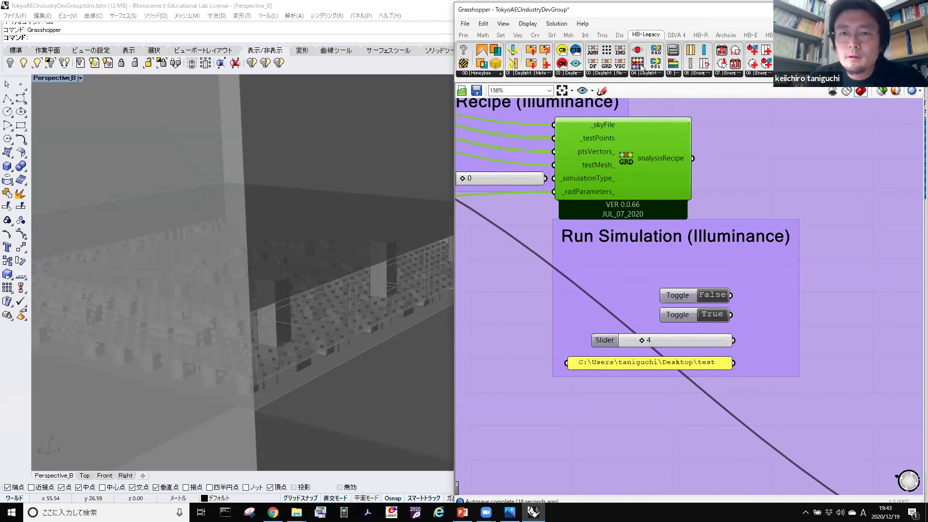
pyautogui.moveTo(638, 64); pyautogui.dragTo(698, 127)
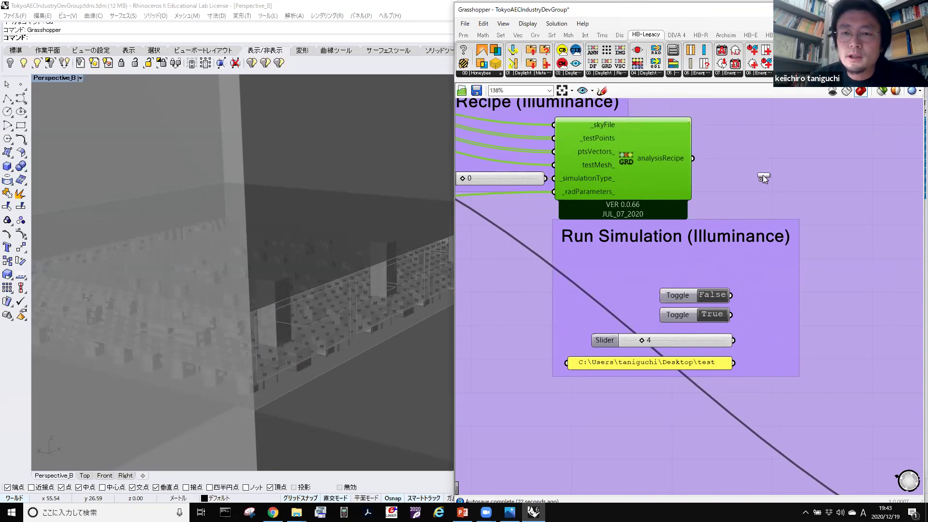
pyautogui.click(645, 73)
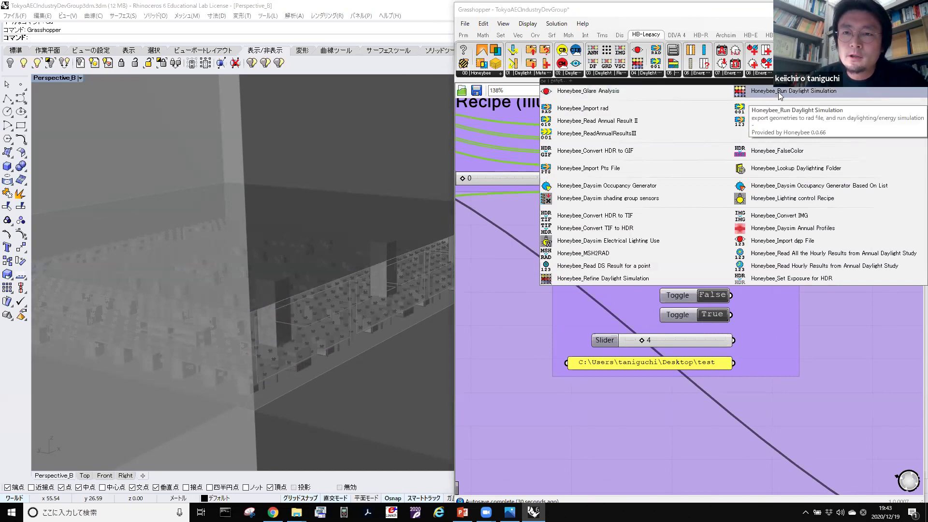
pyautogui.click(779, 93)
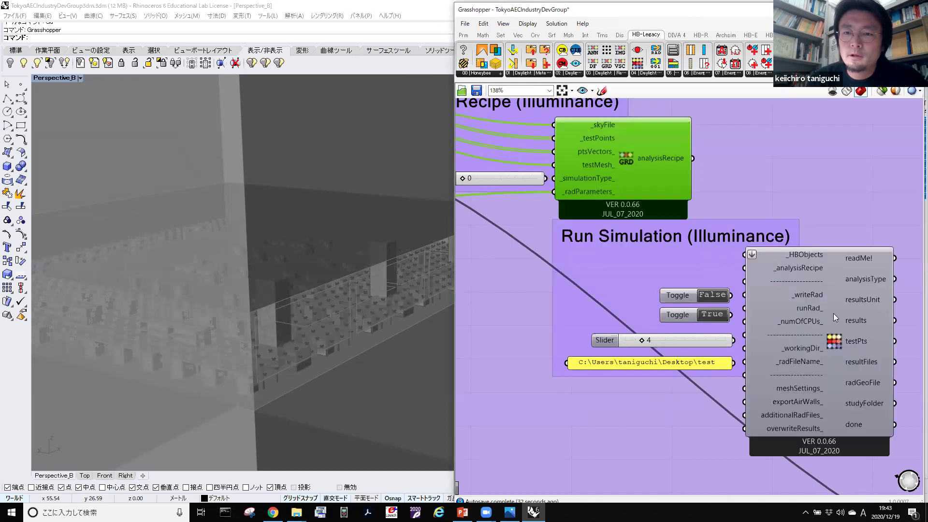
pyautogui.click(863, 329)
pyautogui.moveTo(779, 363); pyautogui.dragTo(753, 308, button='right')
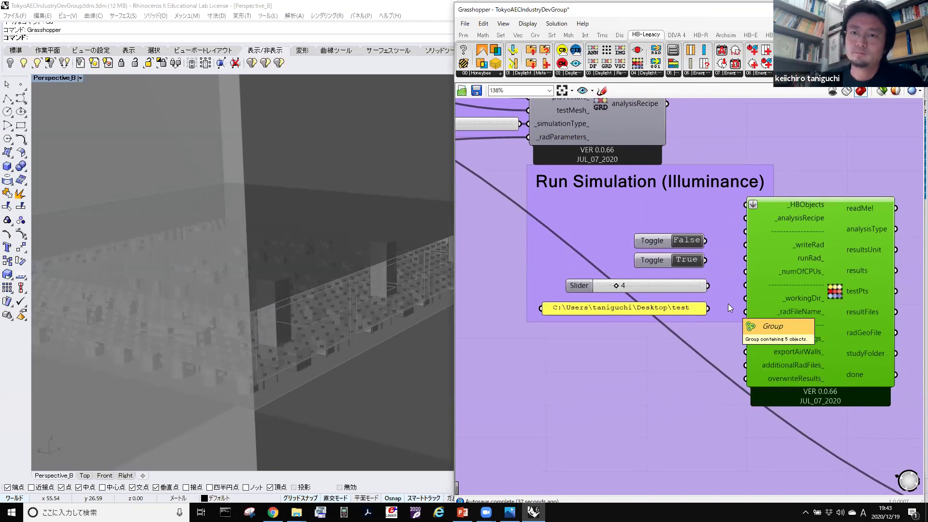
# Connect the HBObjWGLZ output in the Window's Material Data group to the _HBObjects input of the Run Daylight Simulation component.
pyautogui.scroll(-1, 547, 274)
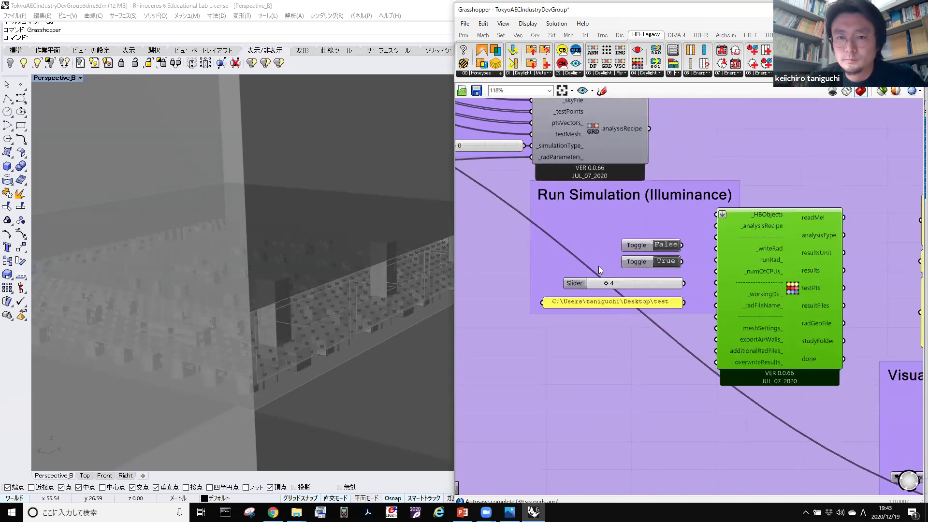
pyautogui.scroll(-2, 723, 236)
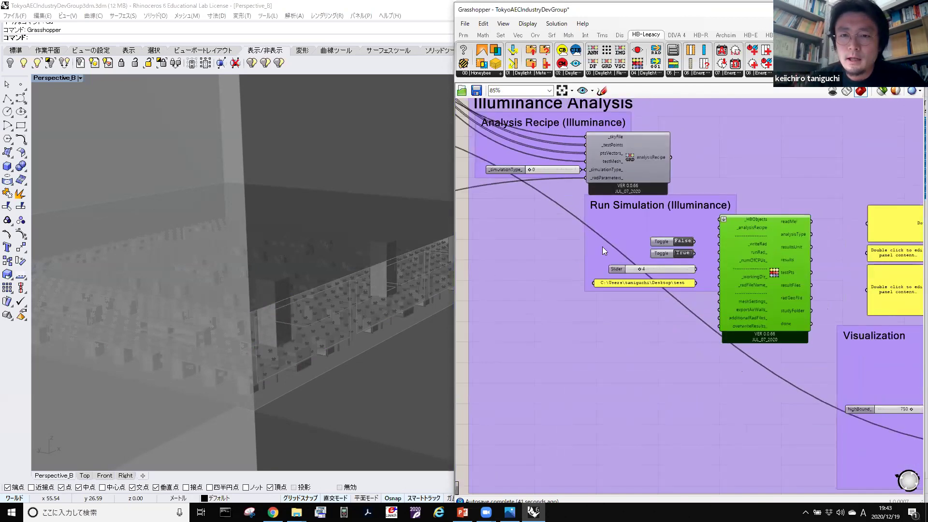
pyautogui.scroll(5, 796, 208)
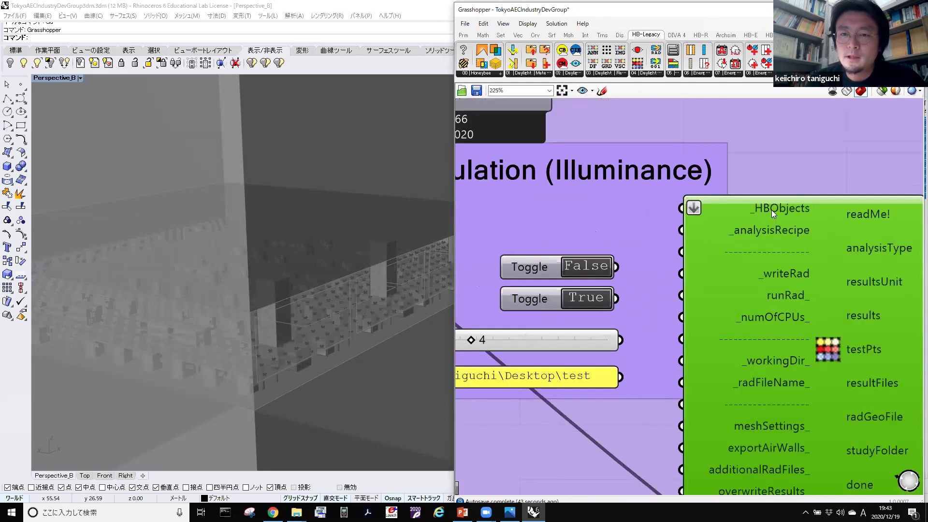
pyautogui.scroll(-8, 556, 258)
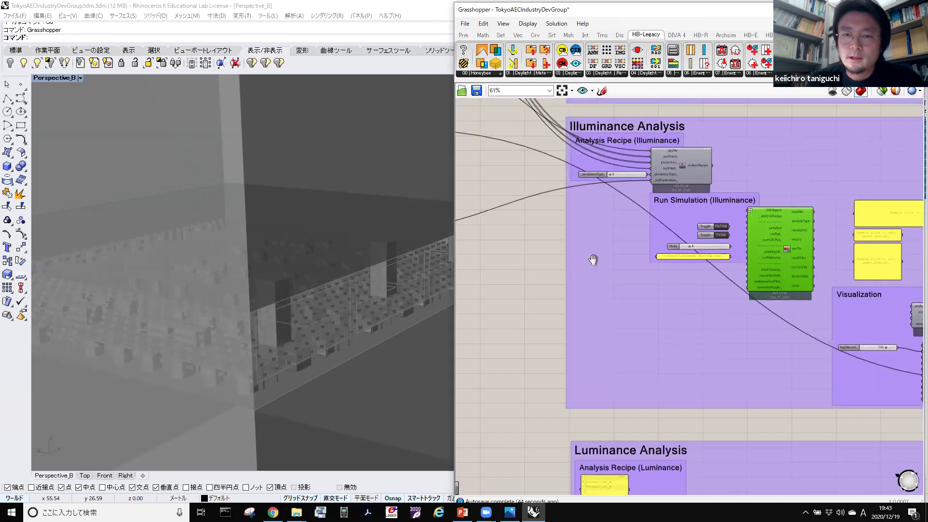
pyautogui.click(536, 261)
pyautogui.scroll(-2, 537, 261)
pyautogui.moveTo(585, 281); pyautogui.dragTo(699, 241, button='right')
pyautogui.moveTo(589, 244)
pyautogui.mouseDown(button='right')
pyautogui.moveTo(604, 254)
pyautogui.moveTo(696, 253)
pyautogui.mouseUp(button='right')
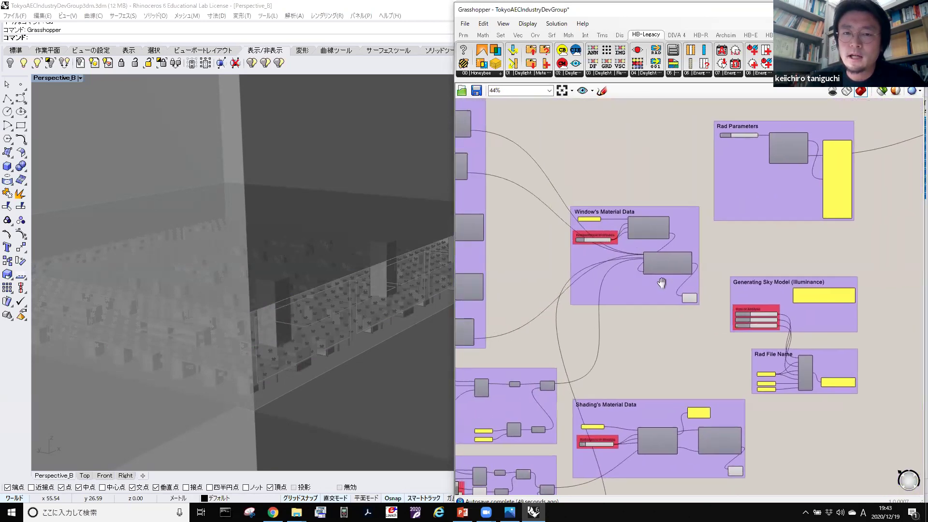
pyautogui.moveTo(662, 283); pyautogui.dragTo(729, 304, button='right')
pyautogui.moveTo(648, 253); pyautogui.dragTo(745, 277, button='right')
pyautogui.scroll(2, 553, 228)
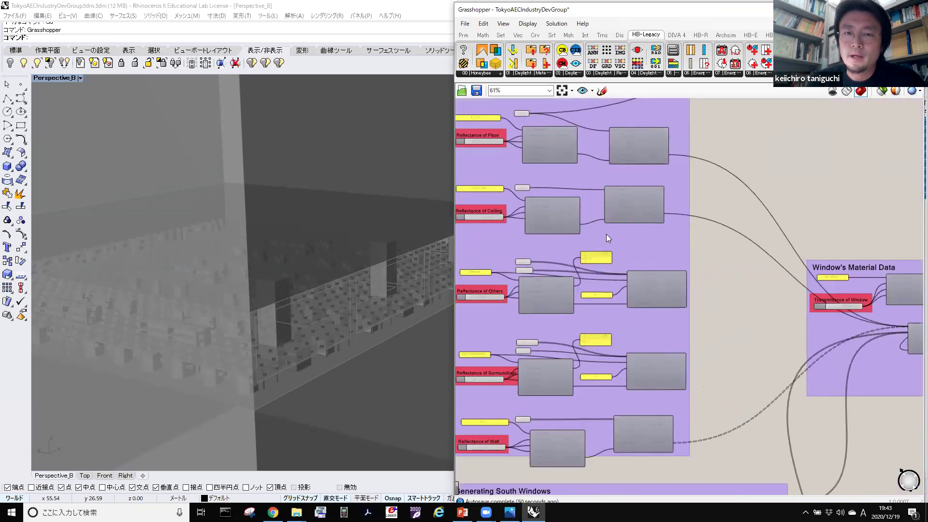
pyautogui.moveTo(606, 234)
pyautogui.mouseDown(button='right')
pyautogui.moveTo(655, 258)
pyautogui.moveTo(625, 229)
pyautogui.moveTo(674, 219)
pyautogui.mouseUp(button='right')
pyautogui.moveTo(646, 286)
pyautogui.mouseDown(button='right')
pyautogui.moveTo(552, 202)
pyautogui.moveTo(561, 220)
pyautogui.mouseUp(button='right')
pyautogui.moveTo(765, 314); pyautogui.dragTo(608, 300, button='right')
pyautogui.scroll(3, 546, 174)
pyautogui.moveTo(589, 114); pyautogui.dragTo(679, 194, button='right')
pyautogui.scroll(1, 691, 158)
pyautogui.moveTo(691, 240); pyautogui.dragTo(597, 247, button='right')
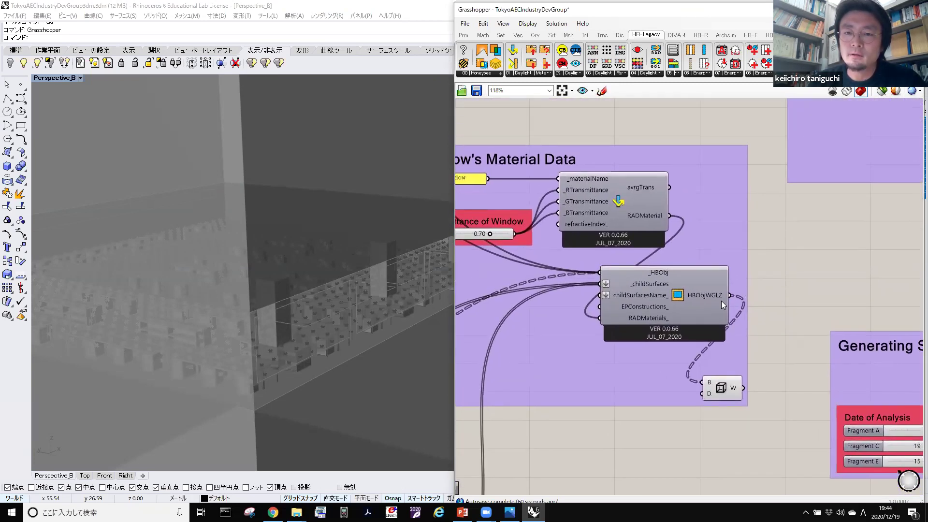
pyautogui.scroll(2, 721, 300)
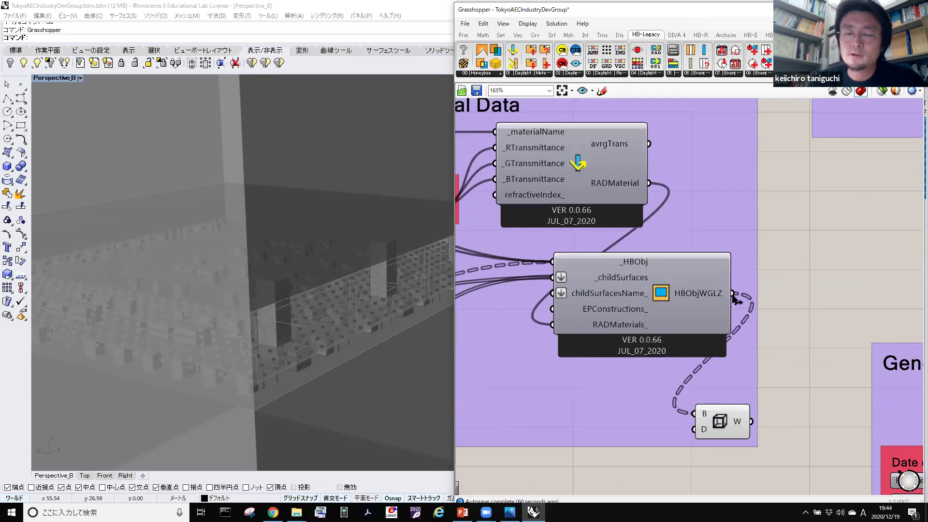
pyautogui.moveTo(732, 293); pyautogui.dragTo(845, 119)
pyautogui.scroll(-3, 913, 271)
pyautogui.scroll(-3, 918, 219)
pyautogui.scroll(3, 901, 103)
pyautogui.scroll(-6, 913, 107)
pyautogui.scroll(5, 874, 124)
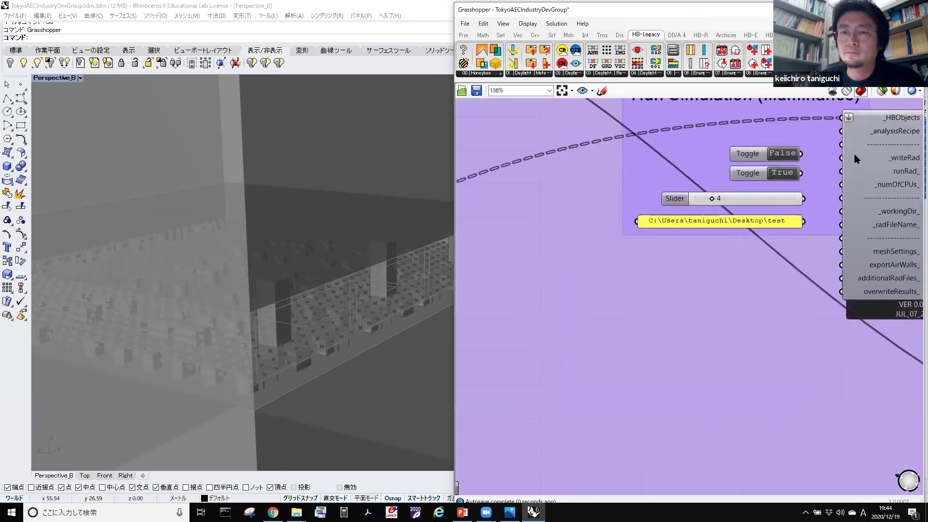
# Add the HBSurface output of the furniture surface component (Reflectance of Others) to the Run Daylight Simulation component's _HBObjects input.
pyautogui.scroll(-3, 702, 200)
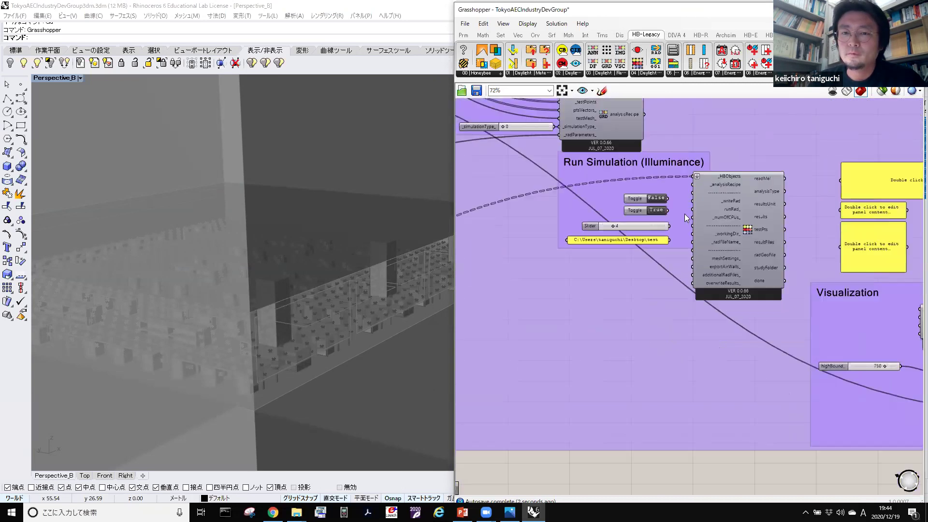
pyautogui.scroll(-2, 690, 212)
pyautogui.moveTo(757, 210); pyautogui.dragTo(906, 169, button='right')
pyautogui.moveTo(633, 236); pyautogui.dragTo(873, 220, button='right')
pyautogui.moveTo(483, 197); pyautogui.dragTo(569, 225, button='right')
pyautogui.moveTo(526, 196); pyautogui.dragTo(710, 276, button='right')
pyautogui.moveTo(559, 321); pyautogui.dragTo(695, 293, button='right')
pyautogui.scroll(2, 688, 327)
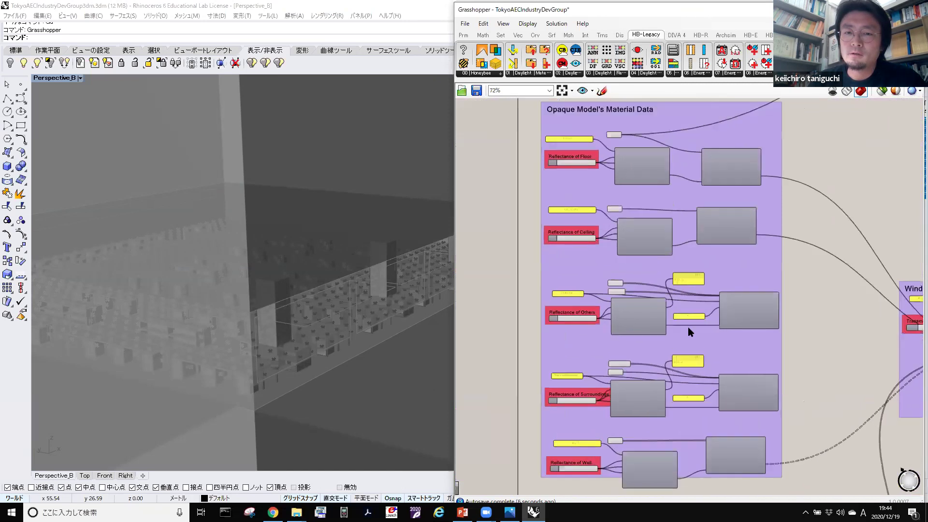
pyautogui.scroll(3, 688, 327)
pyautogui.moveTo(756, 266); pyautogui.dragTo(579, 239, button='right')
pyautogui.moveTo(725, 250); pyautogui.dragTo(819, 180)
pyautogui.scroll(-3, 908, 280)
pyautogui.scroll(-3, 914, 278)
pyautogui.scroll(5, 881, 160)
pyautogui.scroll(2, 891, 188)
pyautogui.scroll(-5, 816, 188)
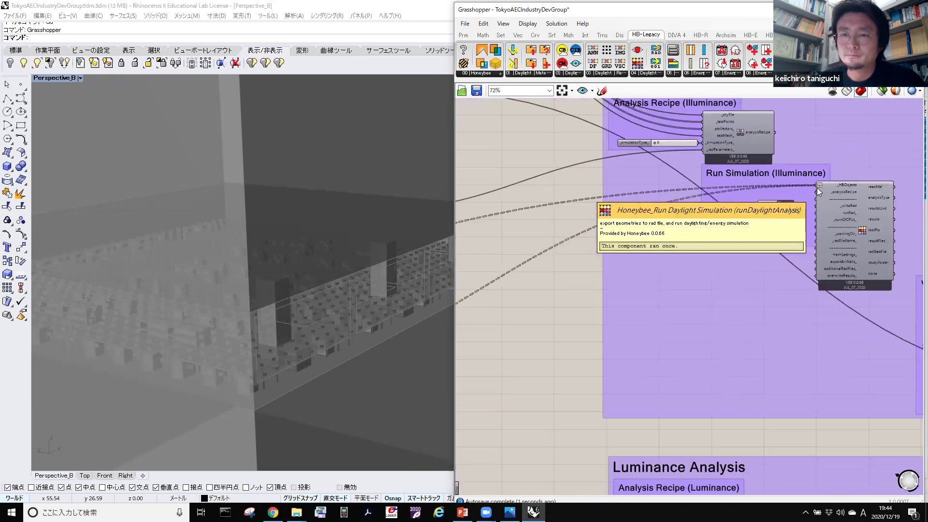
# Add the HBSurface output of the Surroundings surface component to the _HBObjects input of the Run Daylight Simulation component.
pyautogui.scroll(-3, 817, 192)
pyautogui.moveTo(529, 321); pyautogui.dragTo(662, 258, button='right')
pyautogui.moveTo(534, 284); pyautogui.dragTo(653, 258, button='right')
pyautogui.moveTo(519, 275); pyautogui.dragTo(625, 253, button='right')
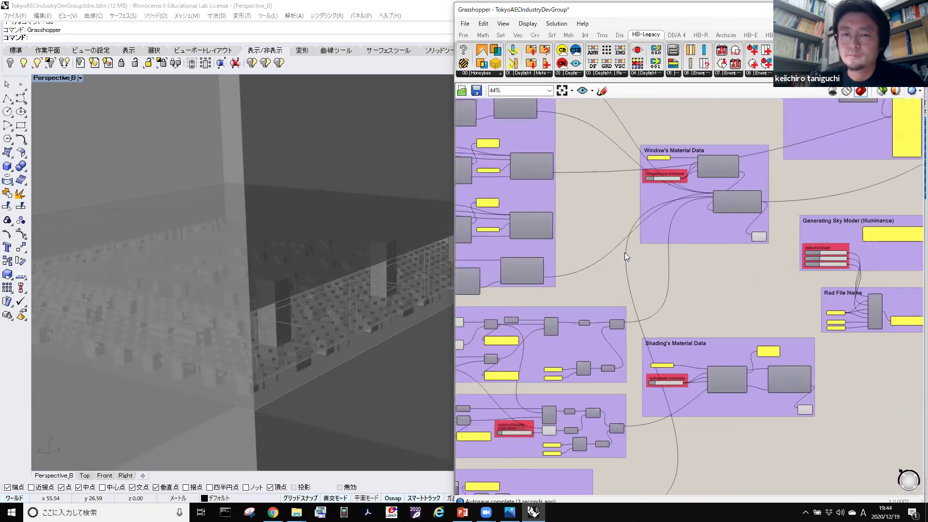
pyautogui.scroll(2, 714, 263)
pyautogui.scroll(2, 581, 203)
pyautogui.scroll(2, 700, 154)
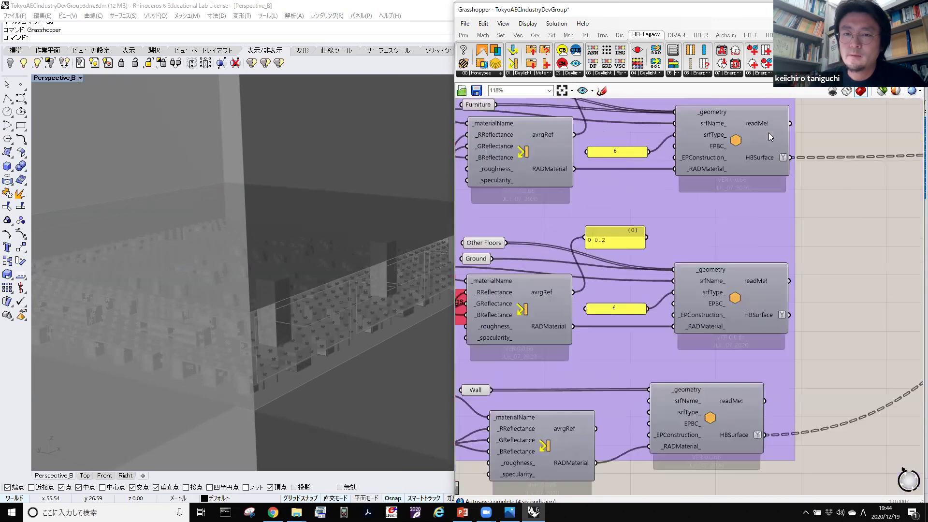
pyautogui.moveTo(741, 266); pyautogui.dragTo(694, 213, button='right')
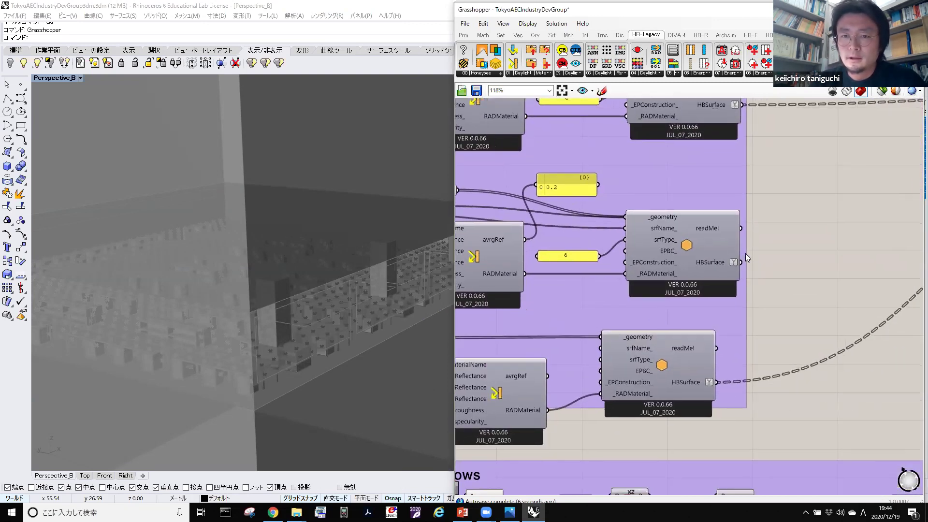
pyautogui.moveTo(711, 254); pyautogui.dragTo(868, 252, button='right')
pyautogui.moveTo(768, 247); pyautogui.dragTo(783, 244, button='right')
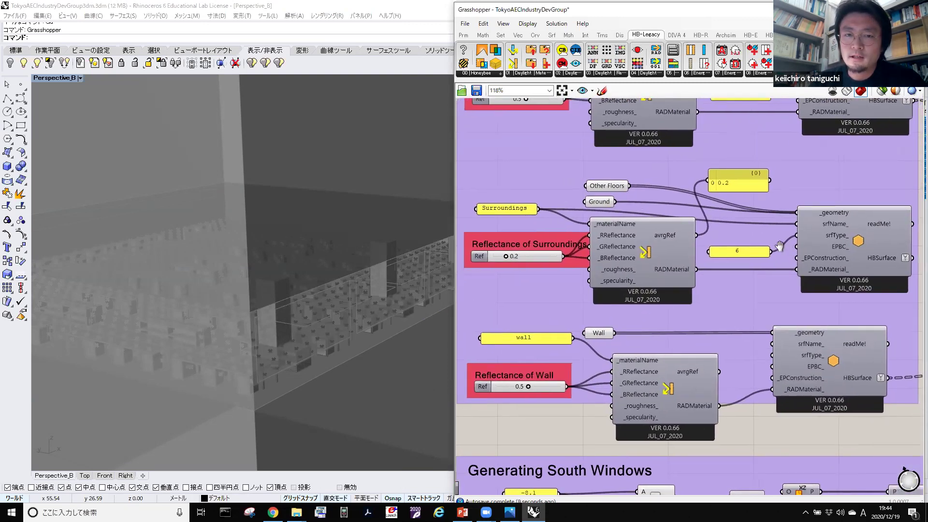
pyautogui.moveTo(645, 253); pyautogui.dragTo(604, 240, button='right')
pyautogui.moveTo(897, 244); pyautogui.dragTo(631, 251, button='right')
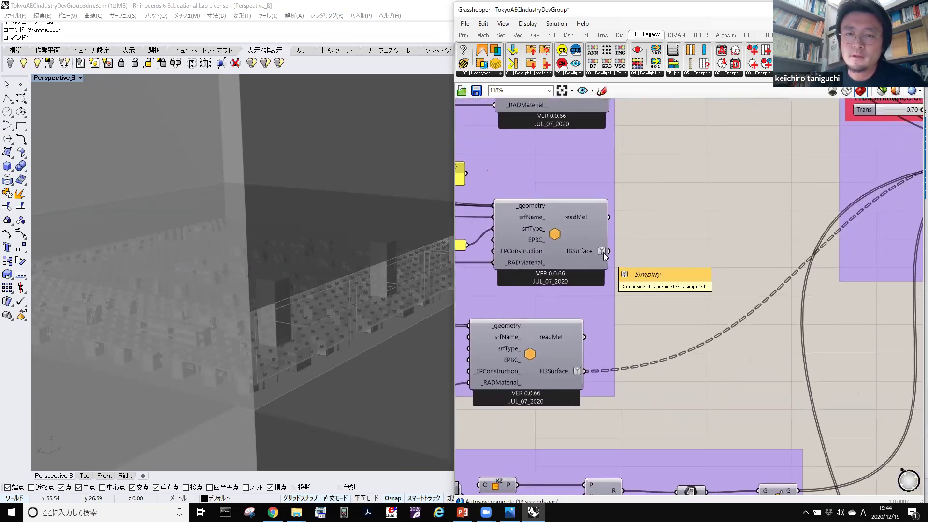
pyautogui.moveTo(608, 252); pyautogui.dragTo(713, 186)
pyautogui.scroll(-6, 788, 259)
pyautogui.scroll(8, 850, 145)
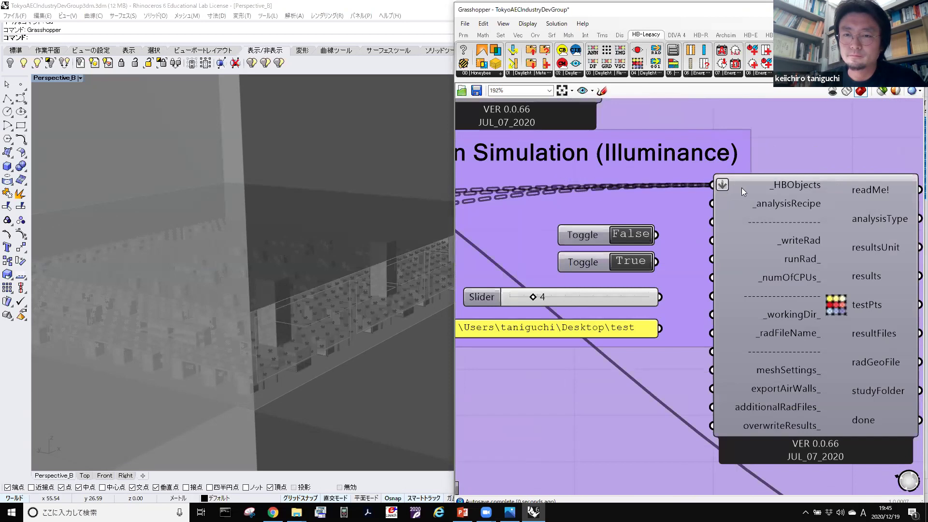
# Add the HBSurface output in the Shading's Material Data group to the _HBObjects input of the Run Daylight Simulation component.
pyautogui.scroll(-7, 773, 196)
pyautogui.scroll(-4, 658, 276)
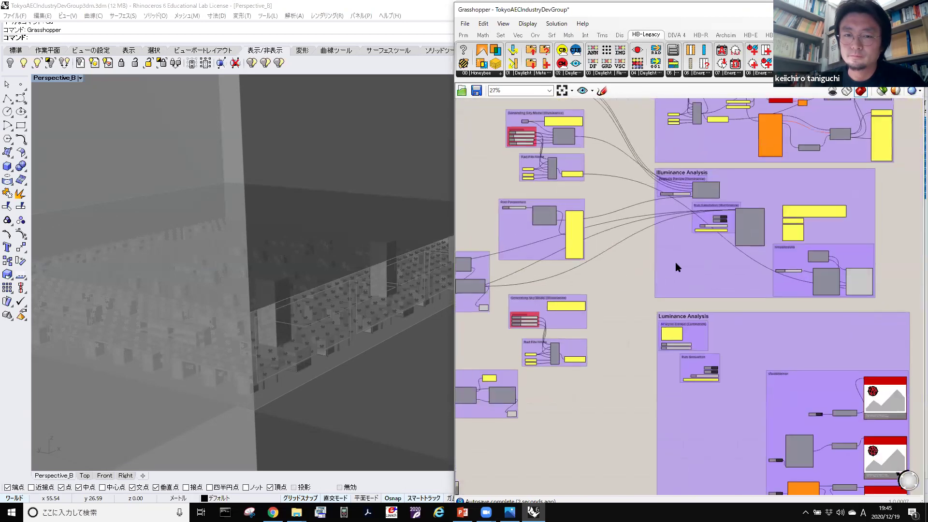
pyautogui.scroll(6, 569, 330)
pyautogui.moveTo(576, 323)
pyautogui.mouseDown(button='right')
pyautogui.moveTo(612, 314)
pyautogui.moveTo(633, 334)
pyautogui.moveTo(647, 318)
pyautogui.moveTo(709, 335)
pyautogui.moveTo(638, 325)
pyautogui.moveTo(688, 293)
pyautogui.mouseUp(button='right')
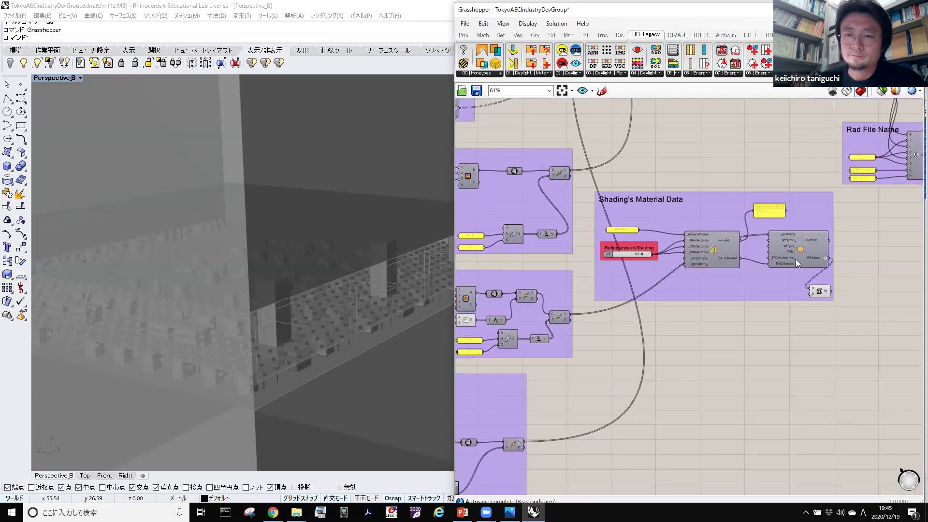
pyautogui.moveTo(795, 259); pyautogui.dragTo(687, 282, button='right')
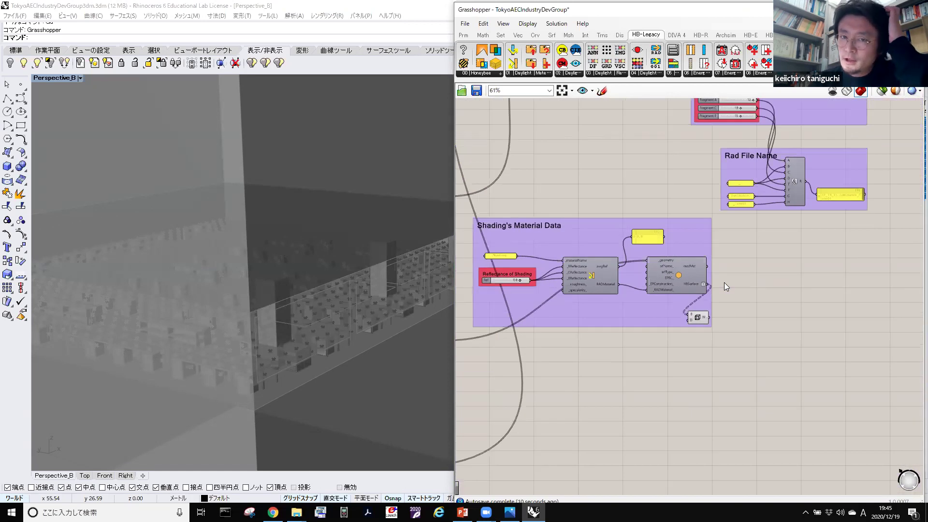
pyautogui.scroll(3, 724, 286)
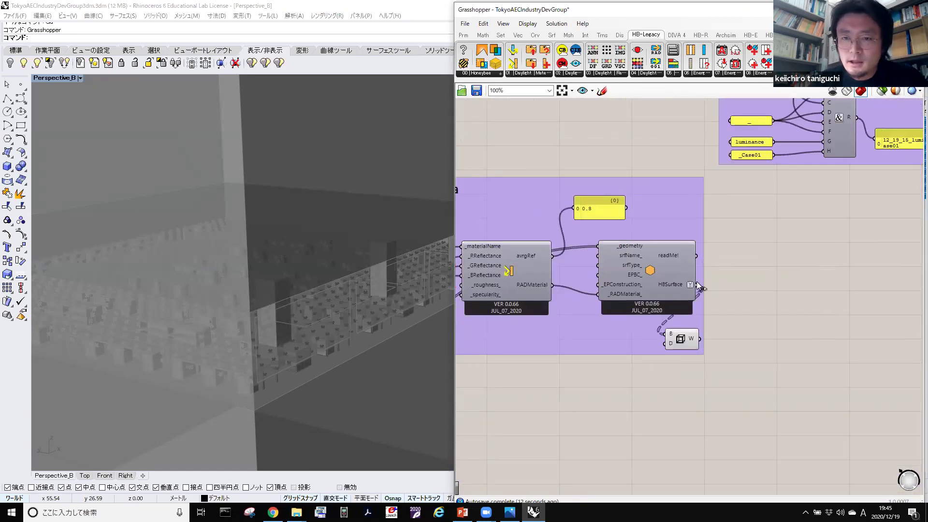
pyautogui.moveTo(638, 252); pyautogui.dragTo(845, 264, button='right')
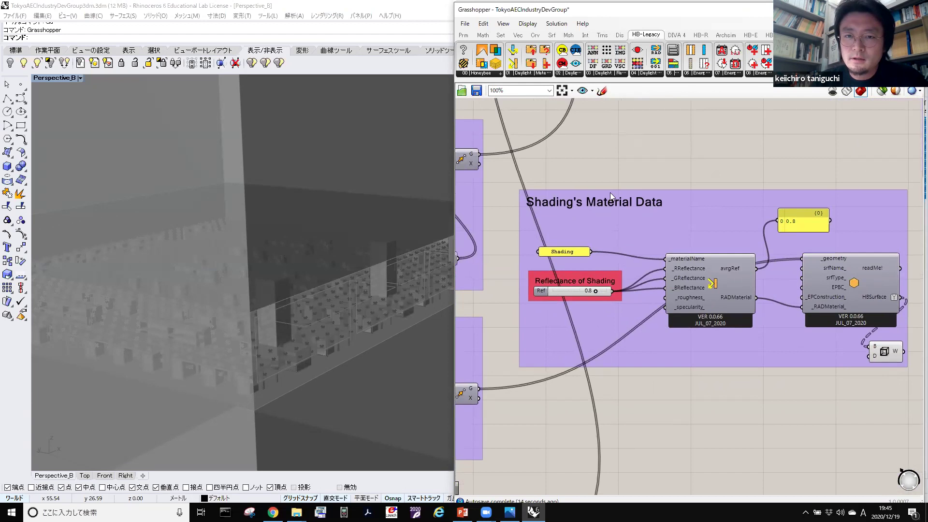
pyautogui.moveTo(711, 236); pyautogui.dragTo(601, 222, button='right')
pyautogui.moveTo(661, 239); pyautogui.dragTo(486, 245, button='right')
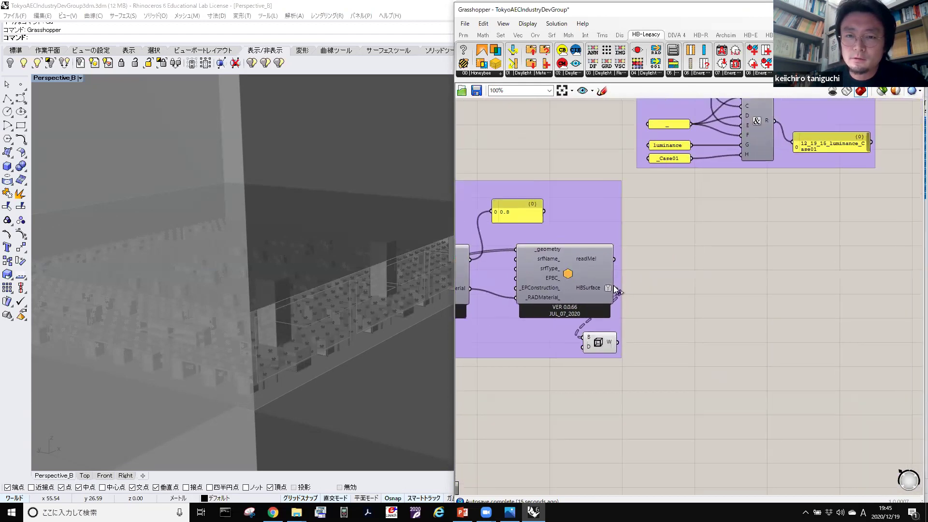
pyautogui.moveTo(616, 289); pyautogui.dragTo(873, 138)
pyautogui.scroll(-5, 914, 106)
pyautogui.moveTo(873, 139); pyautogui.dragTo(820, 199, button='right')
pyautogui.moveTo(756, 273); pyautogui.dragTo(805, 204)
pyautogui.scroll(3, 800, 201)
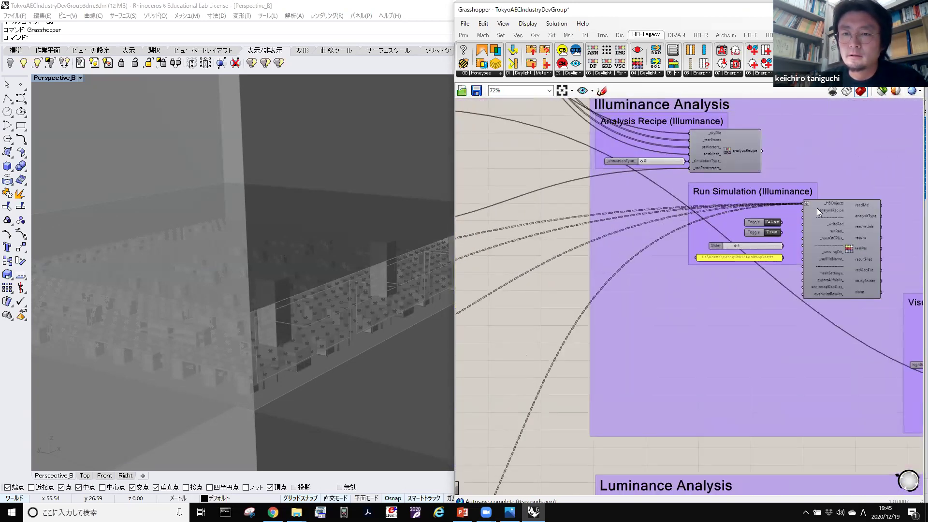
# Check the wires running from the material data groups to the recipe and Run Daylight Simulation components in the Illuminance Analysis group.
pyautogui.scroll(-6, 785, 225)
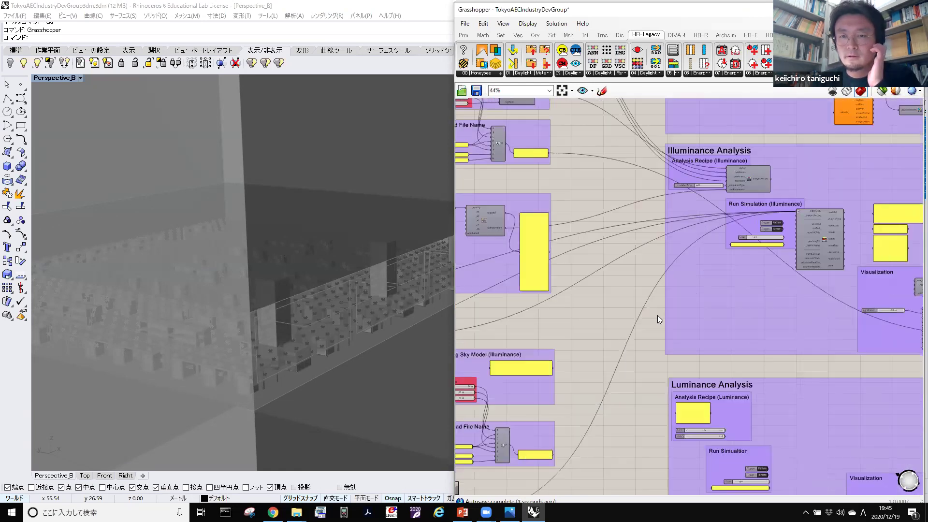
pyautogui.moveTo(743, 253); pyautogui.dragTo(779, 202, button='right')
pyautogui.scroll(3, 666, 285)
pyautogui.moveTo(666, 285); pyautogui.dragTo(693, 272, button='right')
pyautogui.scroll(-3, 589, 338)
pyautogui.scroll(7, 839, 142)
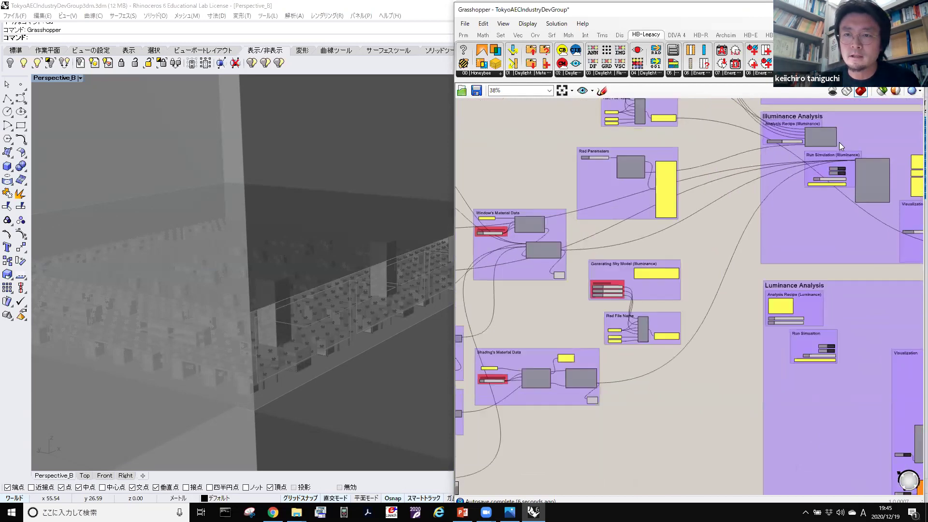
pyautogui.scroll(2, 810, 207)
pyautogui.moveTo(810, 207); pyautogui.dragTo(624, 236, button='right')
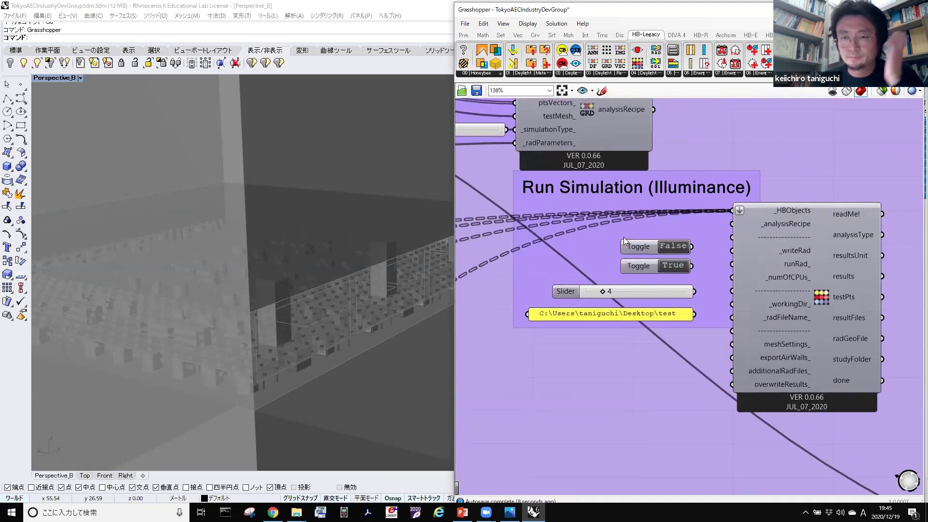
pyautogui.moveTo(706, 200); pyautogui.dragTo(703, 273, button='right')
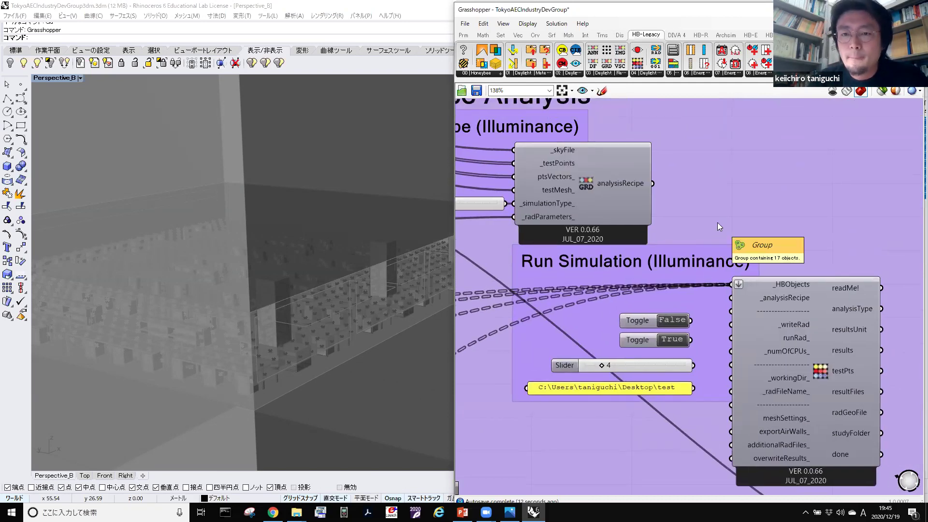
pyautogui.scroll(-3, 717, 222)
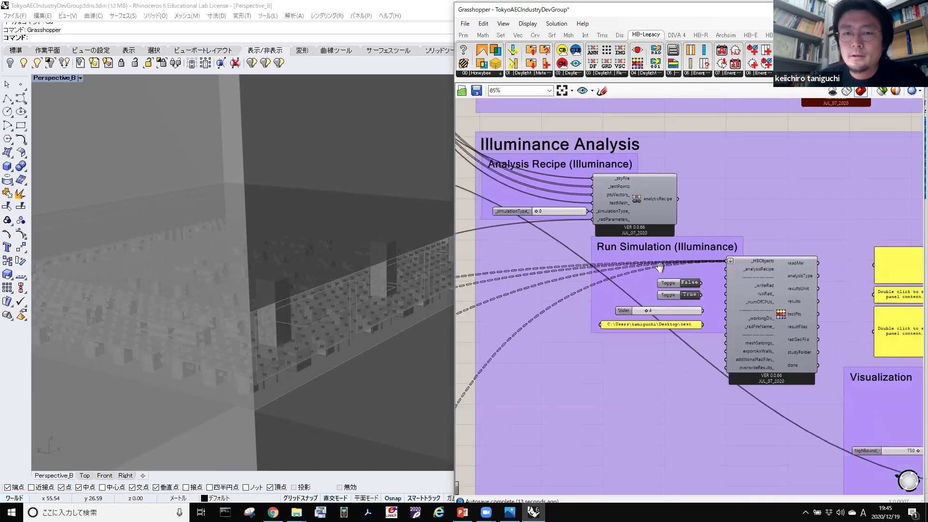
pyautogui.scroll(-3, 591, 258)
pyautogui.moveTo(544, 201); pyautogui.dragTo(591, 174, button='right')
pyautogui.moveTo(462, 263); pyautogui.dragTo(690, 259, button='right')
pyautogui.scroll(3, 648, 282)
pyautogui.moveTo(662, 295)
pyautogui.mouseDown(button='right')
pyautogui.moveTo(620, 300)
pyautogui.moveTo(600, 208)
pyautogui.mouseUp(button='right')
pyautogui.moveTo(748, 489); pyautogui.dragTo(681, 335, button='right')
pyautogui.moveTo(738, 272); pyautogui.dragTo(728, 241, button='right')
pyautogui.moveTo(798, 332)
pyautogui.mouseDown(button='right')
pyautogui.moveTo(718, 240)
pyautogui.moveTo(694, 261)
pyautogui.moveTo(645, 257)
pyautogui.mouseUp(button='right')
pyautogui.moveTo(750, 227); pyautogui.dragTo(726, 236, button='right')
pyautogui.moveTo(825, 233)
pyautogui.mouseDown(button='right')
pyautogui.moveTo(700, 242)
pyautogui.moveTo(735, 255)
pyautogui.moveTo(613, 288)
pyautogui.moveTo(632, 286)
pyautogui.mouseUp(button='right')
pyautogui.click(681, 287)
pyautogui.moveTo(815, 246); pyautogui.dragTo(616, 289, button='right')
pyautogui.moveTo(819, 218); pyautogui.dragTo(610, 278, button='right')
pyautogui.moveTo(802, 193); pyautogui.dragTo(634, 177, button='right')
# Connect the analysisRecipe output of the grid-based recipe component to the _analysisRecipe input of the Run Daylight Simulation component.
pyautogui.scroll(3, 647, 208)
pyautogui.moveTo(647, 208); pyautogui.dragTo(555, 255, button='right')
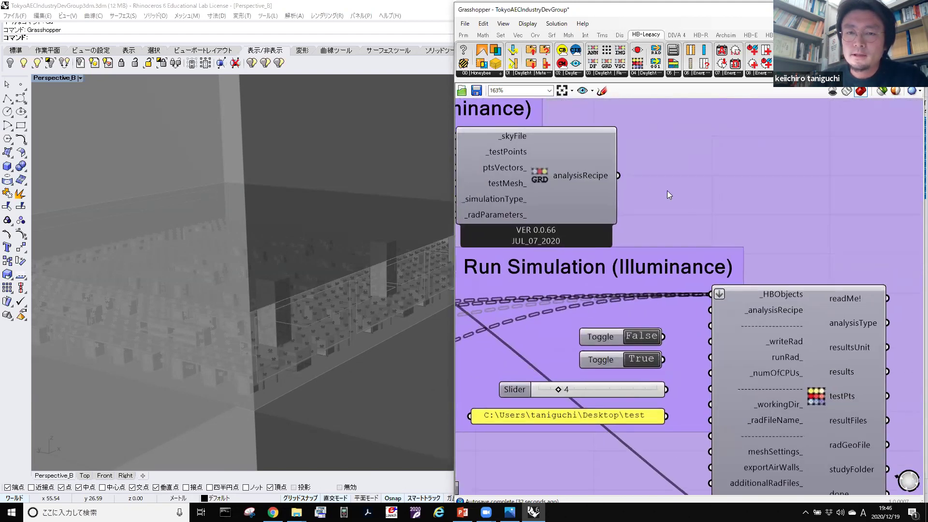
pyautogui.moveTo(652, 175); pyautogui.dragTo(686, 170, button='right')
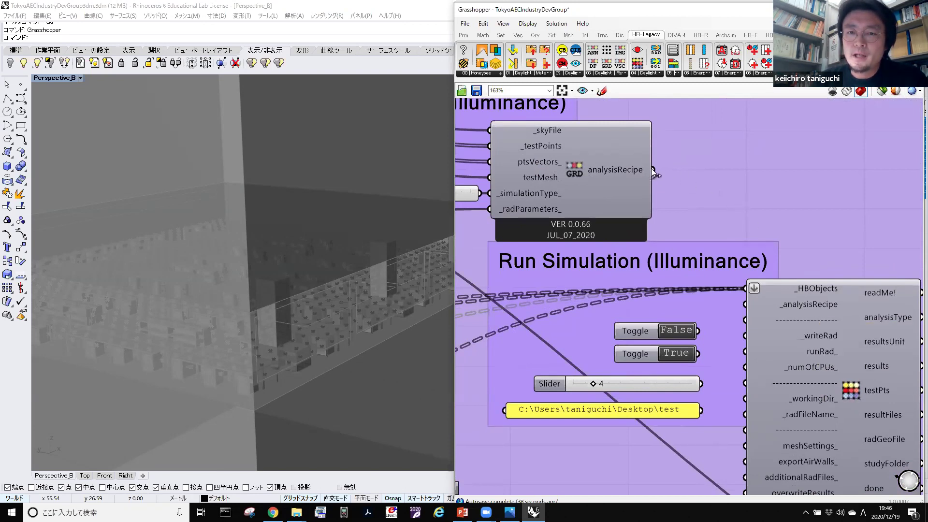
pyautogui.moveTo(696, 231); pyautogui.dragTo(745, 306)
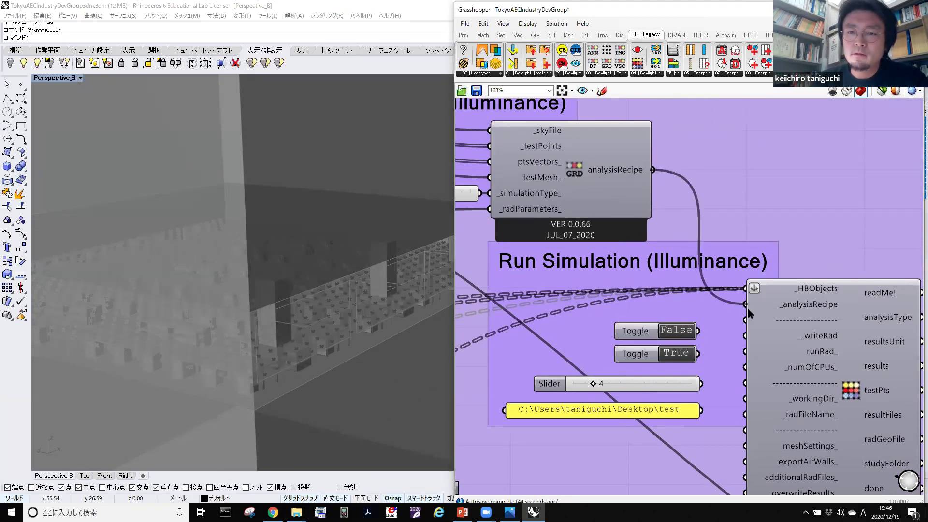
# Connect the False toggle to the _writeRad input and the True toggle to the runRad_ input of the Run Daylight Simulation component.
pyautogui.moveTo(748, 331); pyautogui.dragTo(763, 298, button='right')
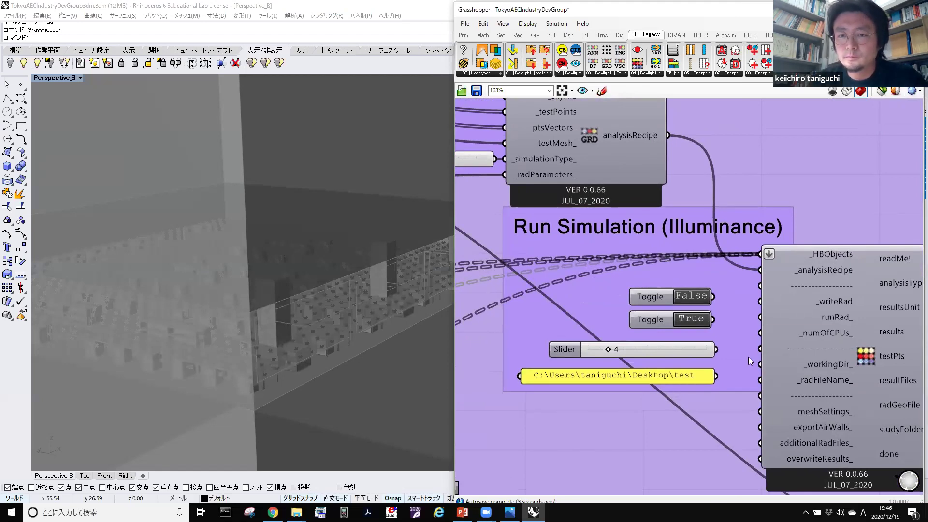
pyautogui.scroll(3, 799, 351)
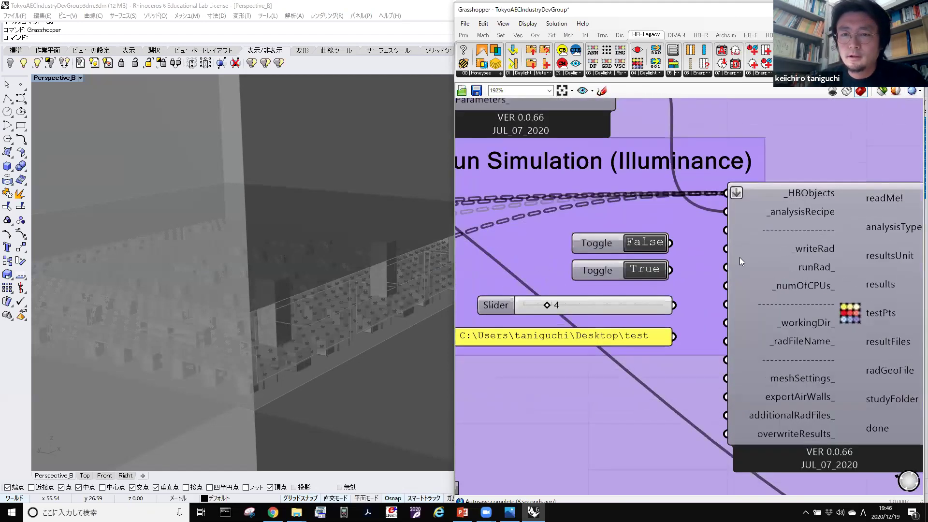
pyautogui.scroll(1, 806, 283)
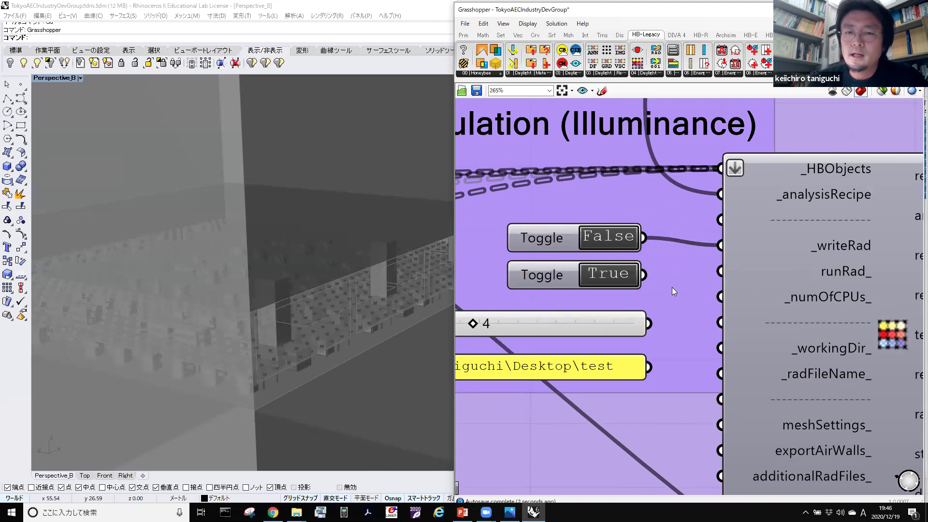
pyautogui.moveTo(646, 274); pyautogui.dragTo(731, 272)
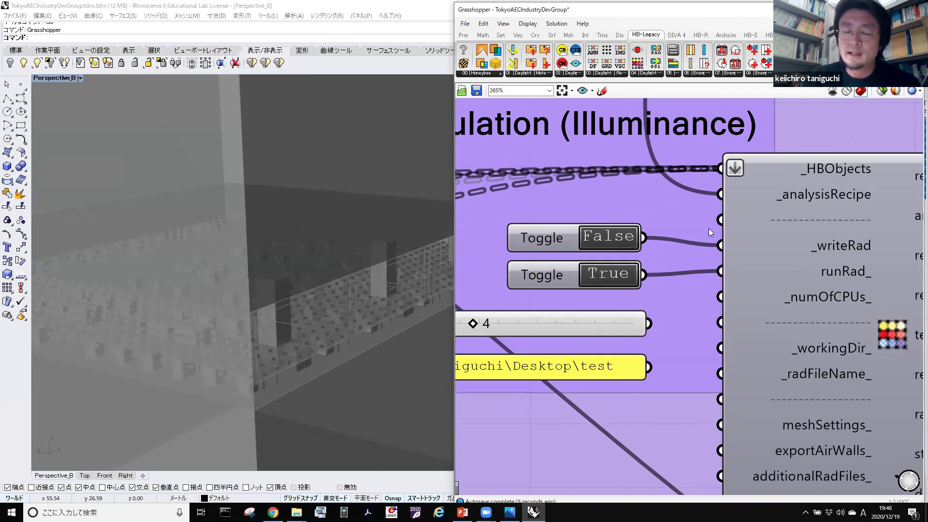
# Connect the number slider below the toggles to the _numOfCPUs_ input of the Run Daylight Simulation component.
pyautogui.scroll(-2, 685, 208)
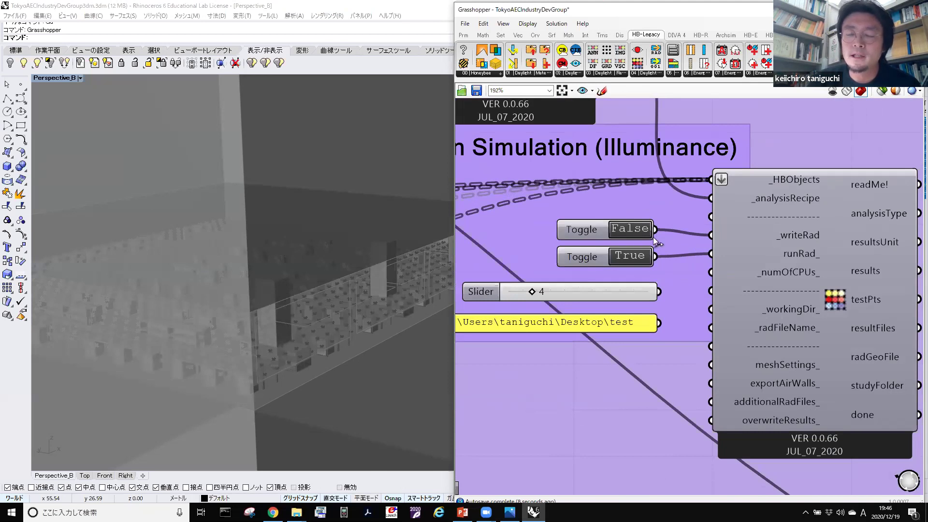
pyautogui.moveTo(647, 252); pyautogui.dragTo(642, 206, button='right')
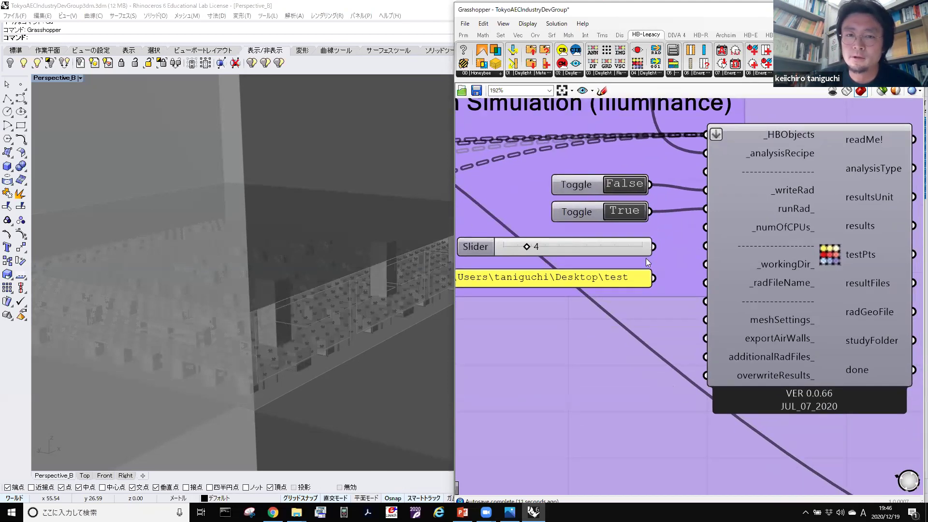
pyautogui.scroll(2, 773, 253)
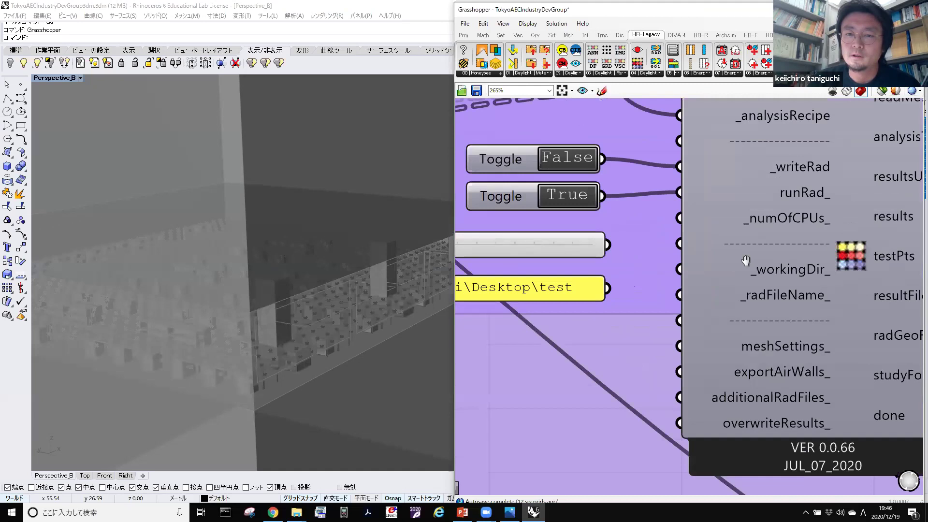
pyautogui.moveTo(849, 232); pyautogui.dragTo(877, 231, button='right')
pyautogui.moveTo(815, 231); pyautogui.dragTo(860, 223, button='right')
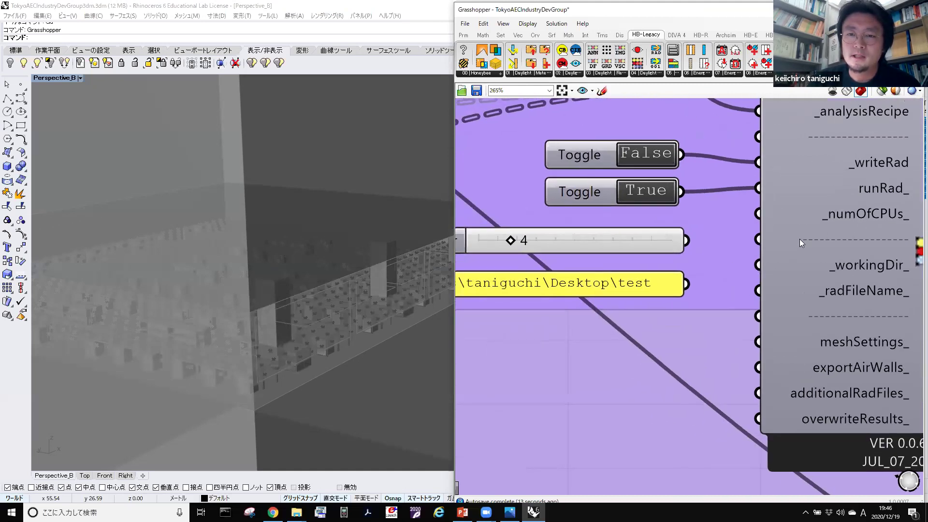
pyautogui.moveTo(799, 238); pyautogui.dragTo(789, 261, button='right')
pyautogui.moveTo(702, 257)
pyautogui.mouseDown(button='right')
pyautogui.moveTo(793, 253)
pyautogui.moveTo(703, 264)
pyautogui.mouseUp(button='right')
pyautogui.moveTo(707, 255); pyautogui.dragTo(777, 229)
pyautogui.moveTo(741, 254); pyautogui.dragTo(759, 215, button='right')
pyautogui.moveTo(710, 247); pyautogui.dragTo(650, 279, button='right')
pyautogui.moveTo(745, 244); pyautogui.dragTo(658, 261, button='right')
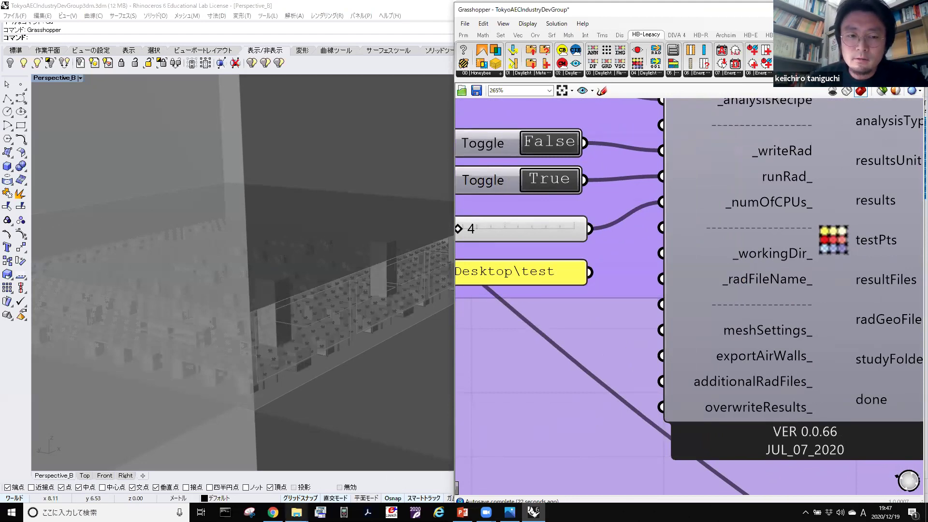
# Switch to File Explorer and copy the full path of the TokyoAECIndustryDevGroup folder on the desktop.
pyautogui.moveTo(296, 511)
pyautogui.click(341, 496)
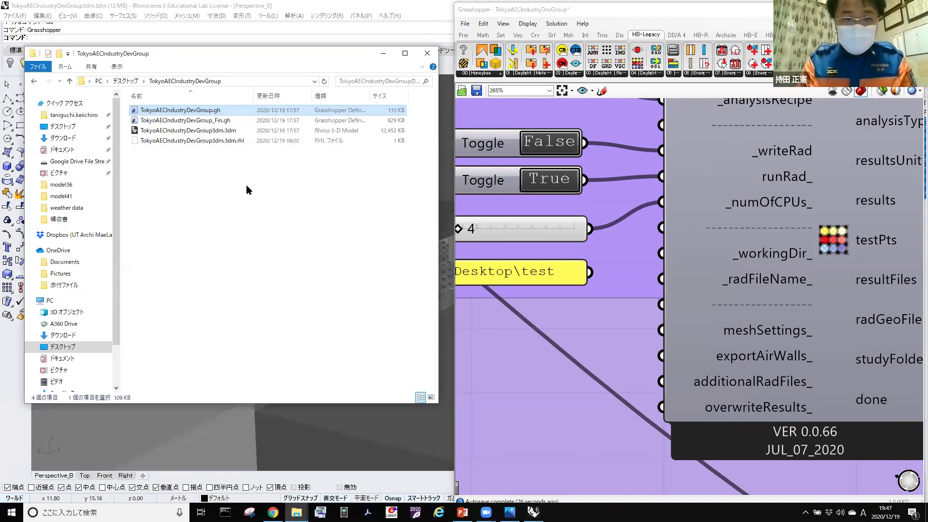
pyautogui.click(254, 82)
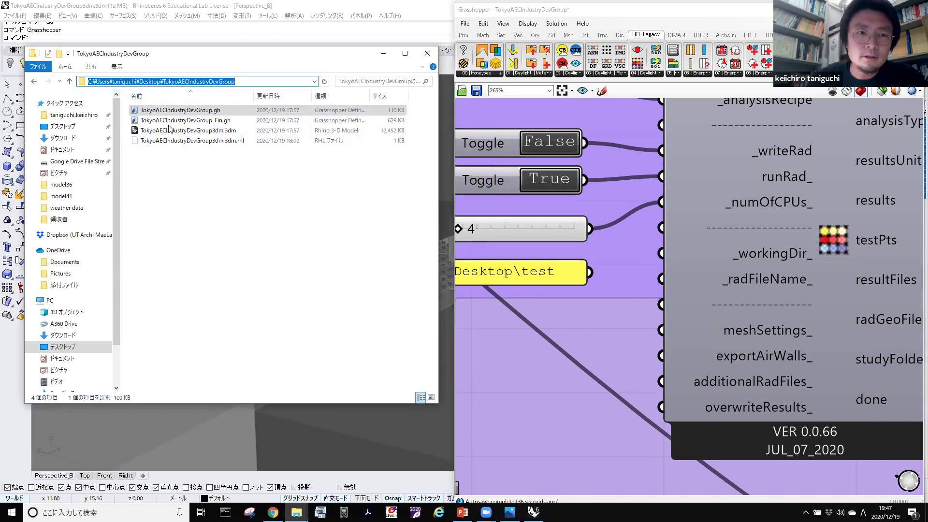
pyautogui.click(188, 176)
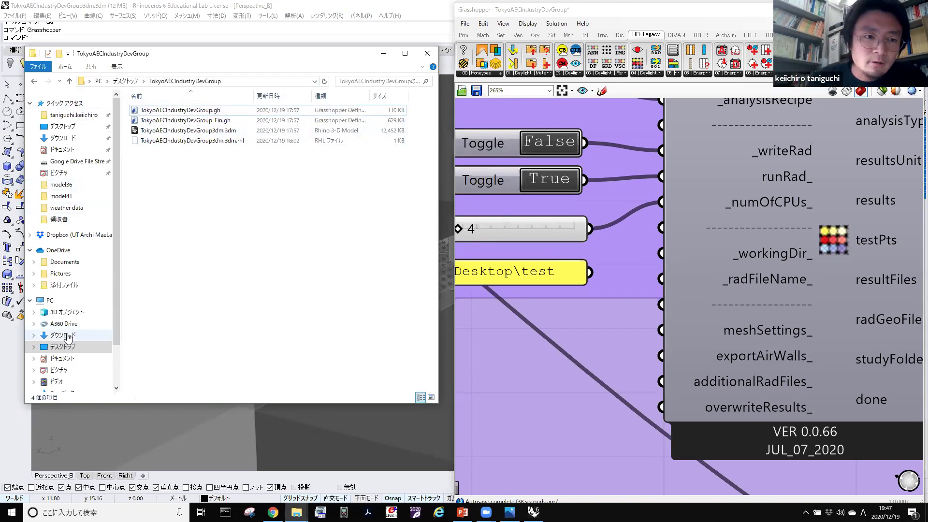
pyautogui.click(67, 347)
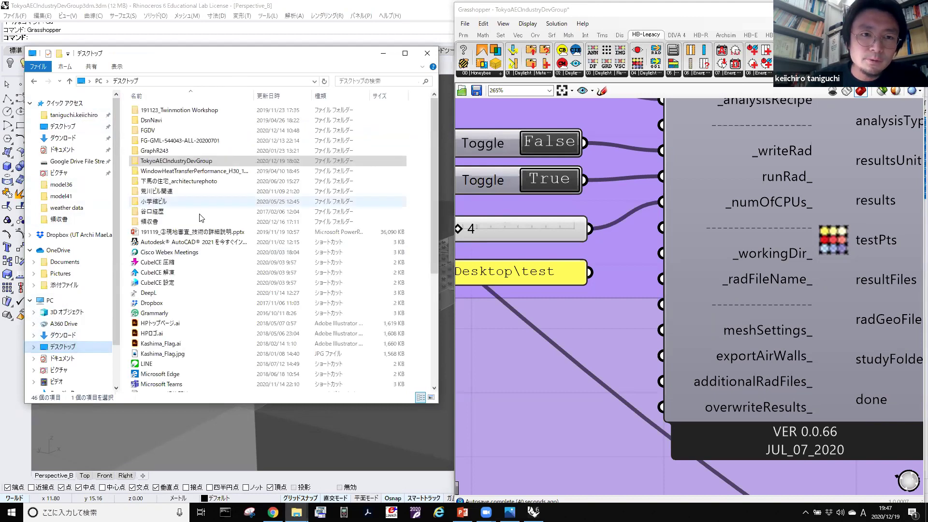
pyautogui.doubleClick(176, 162)
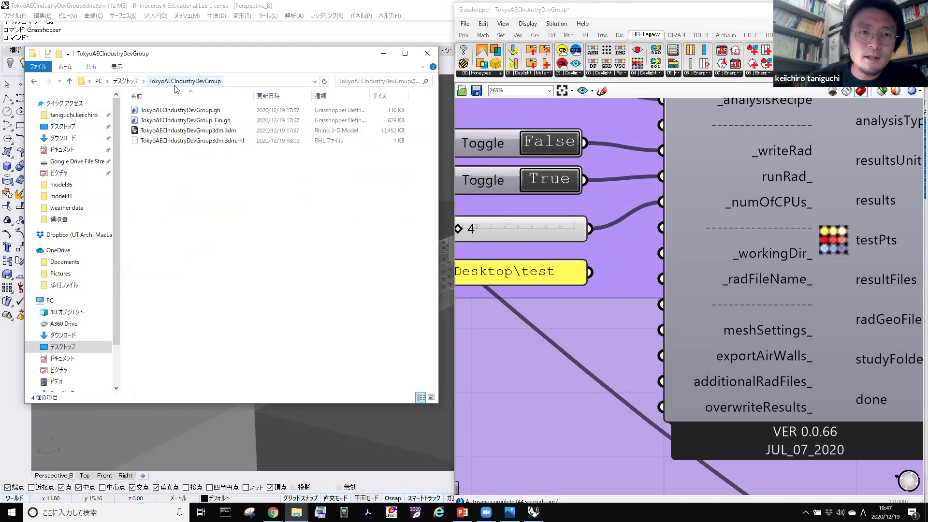
pyautogui.click(234, 82)
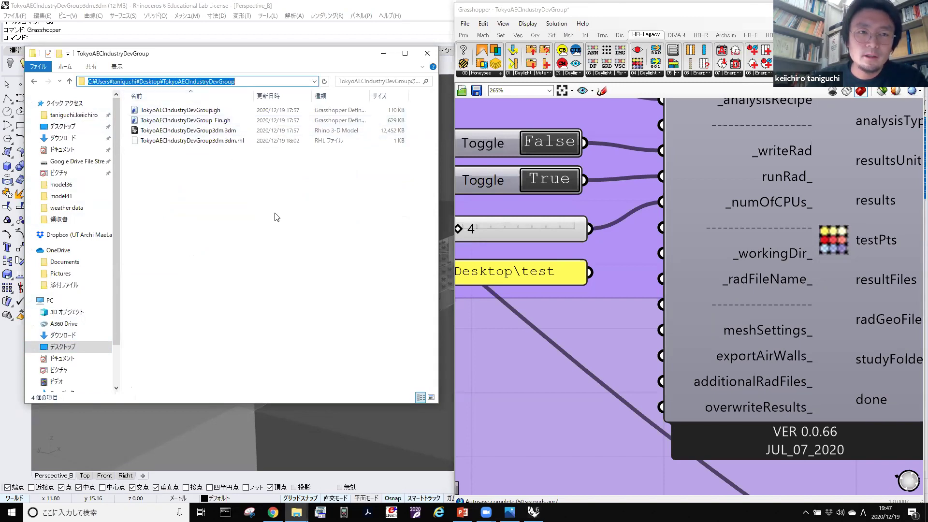
pyautogui.click(222, 182)
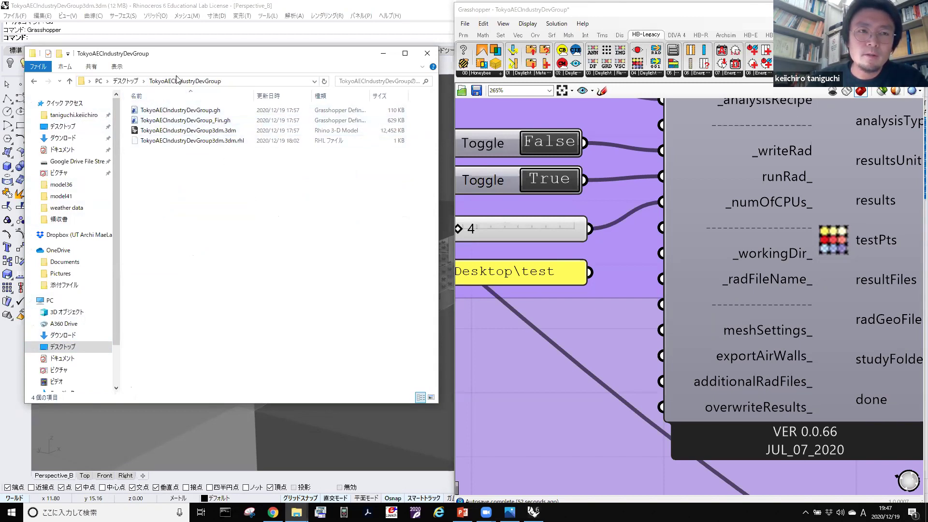
pyautogui.click(232, 82)
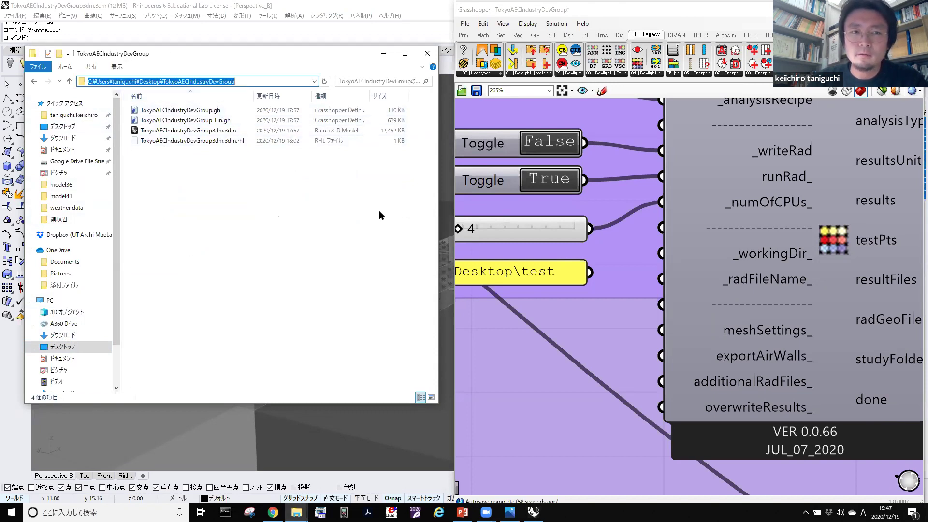
# Return to Grasshopper and replace the path panel's text in the Run Simulation group with the copied TokyoAECIndustryDevGroup folder path.
pyautogui.moveTo(567, 312); pyautogui.dragTo(810, 296, button='right')
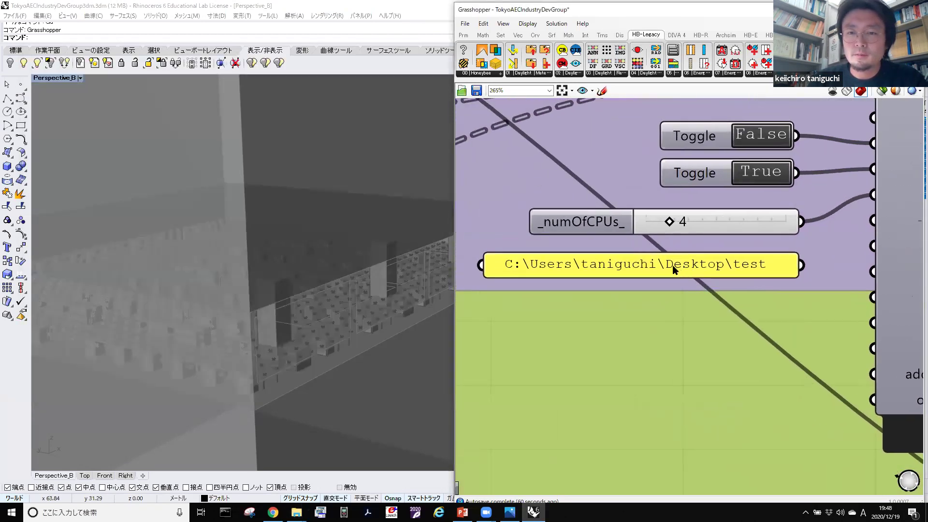
pyautogui.click(655, 267)
pyautogui.doubleClick(650, 269)
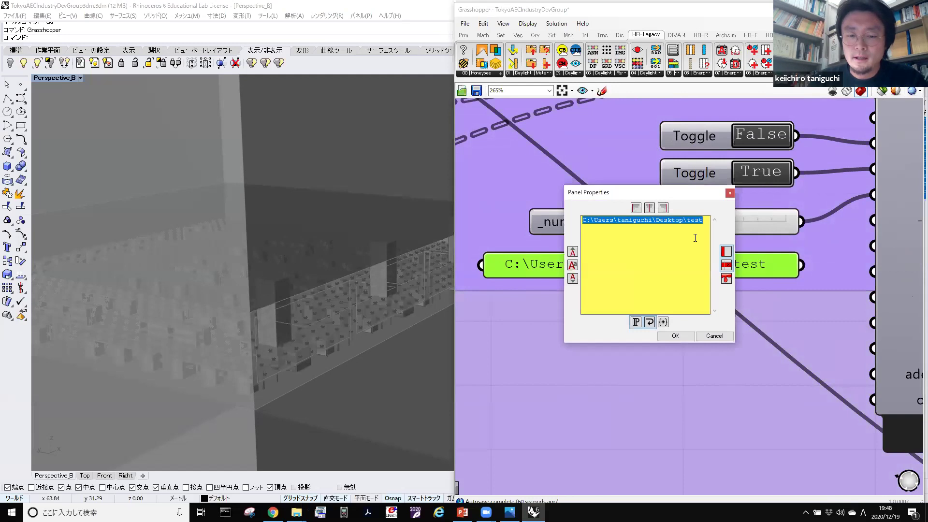
pyautogui.write('C:\\Users\\taniguchi\\Desktop\\TokyoAECIndustryDevGroup')
pyautogui.click(676, 336)
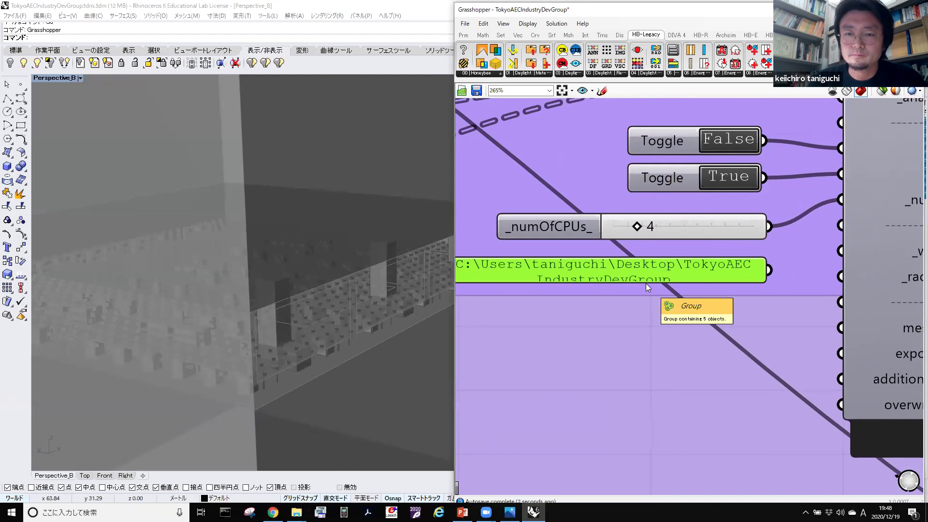
# Enlarge the folder path panel and connect it to the _workingDir_ input of the Run Daylight Simulation component.
pyautogui.moveTo(646, 282); pyautogui.dragTo(646, 303)
pyautogui.moveTo(738, 310); pyautogui.dragTo(656, 309, button='right')
pyautogui.moveTo(705, 284); pyautogui.dragTo(635, 300, button='right')
pyautogui.moveTo(618, 297); pyautogui.dragTo(687, 267)
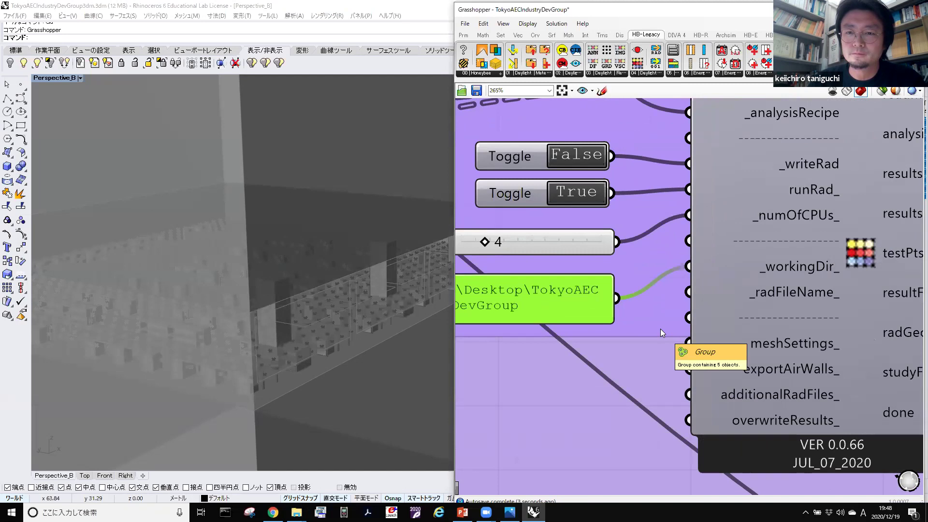
pyautogui.scroll(-2, 660, 328)
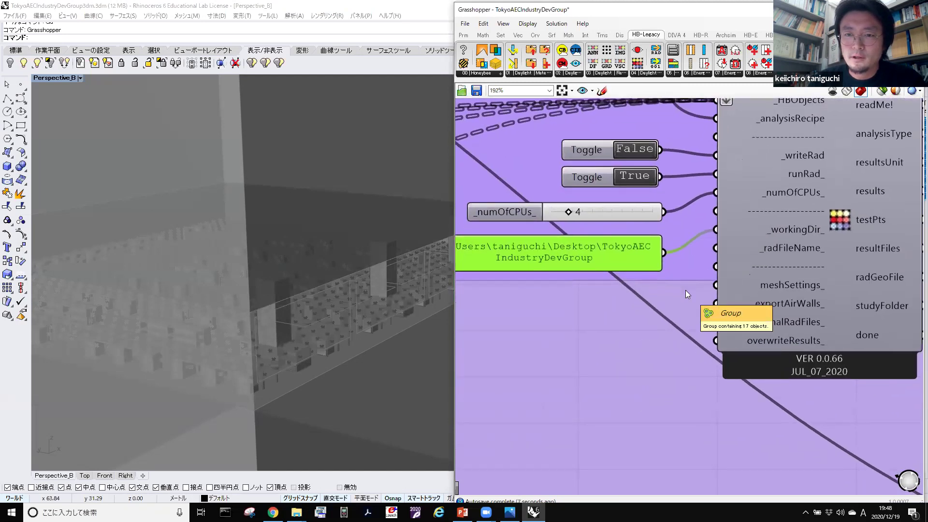
pyautogui.moveTo(686, 290); pyautogui.dragTo(692, 286, button='right')
pyautogui.scroll(2, 745, 233)
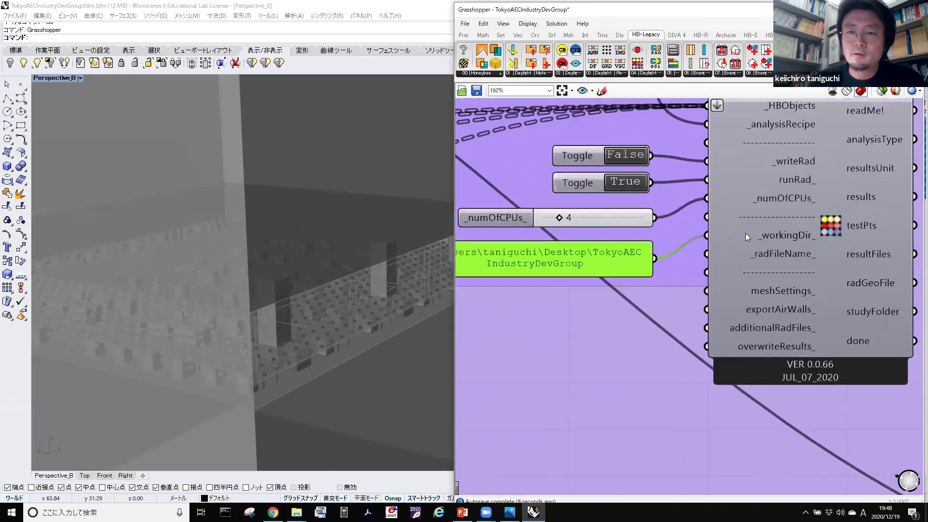
# Connect the output panel of the Rad File Name group to the _radFileName_ input of the Run Daylight Simulation component.
pyautogui.scroll(1, 835, 228)
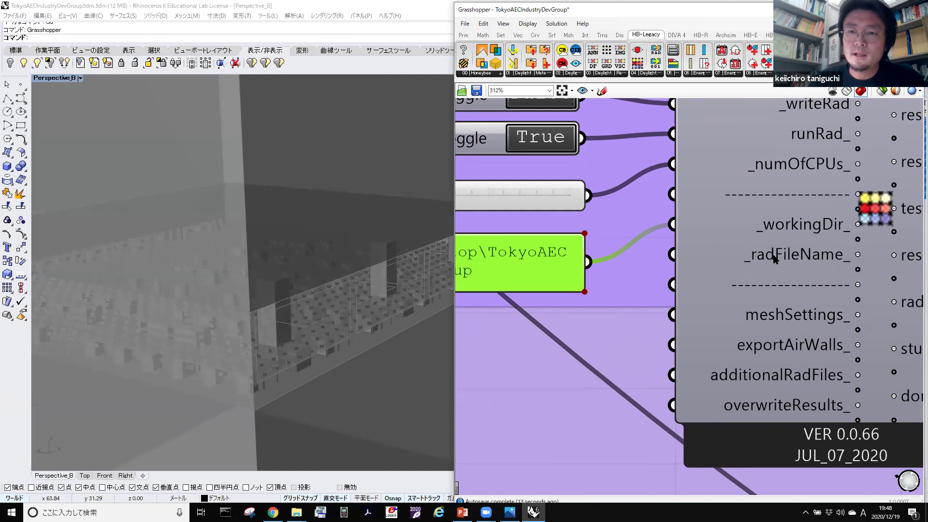
pyautogui.scroll(-5, 773, 258)
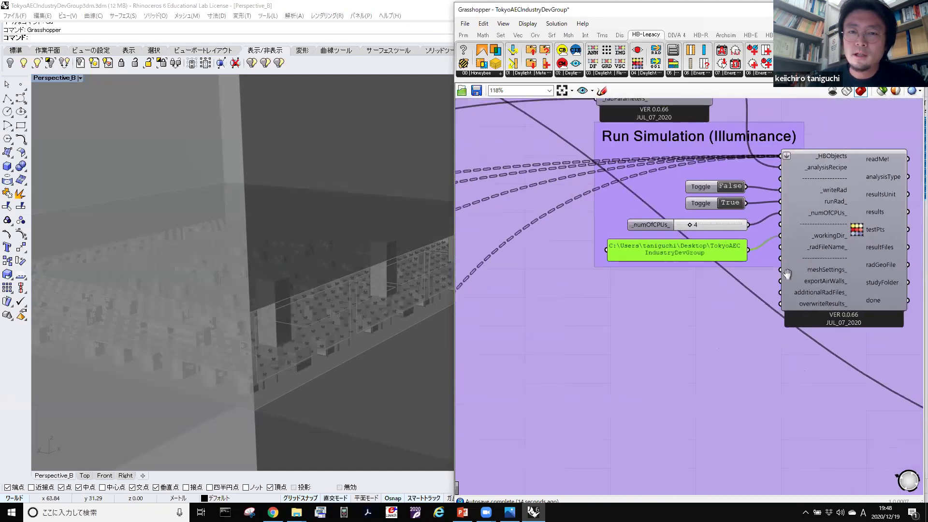
pyautogui.moveTo(786, 274); pyautogui.dragTo(882, 251, button='right')
pyautogui.moveTo(662, 275); pyautogui.dragTo(790, 257, button='right')
pyautogui.moveTo(669, 240)
pyautogui.mouseDown(button='right')
pyautogui.moveTo(810, 257)
pyautogui.moveTo(842, 245)
pyautogui.mouseUp(button='right')
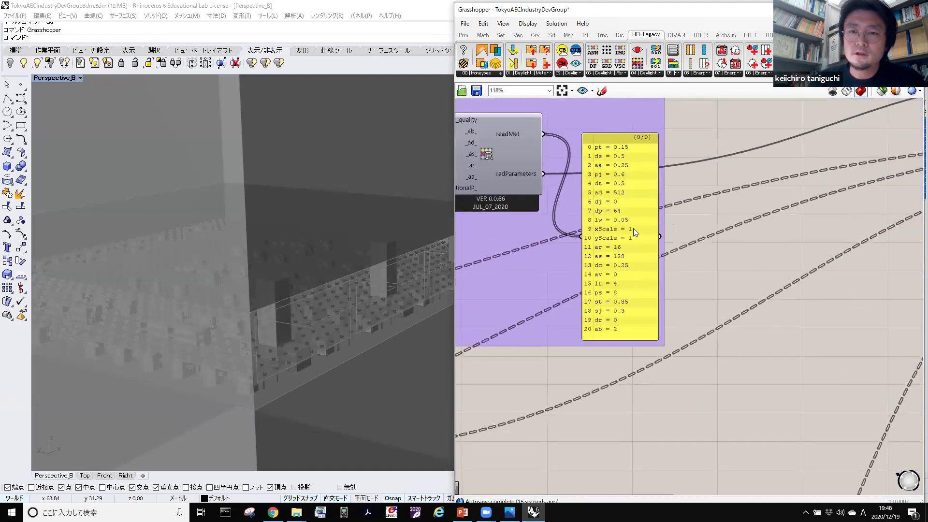
pyautogui.scroll(10, 633, 228)
pyautogui.scroll(3, 672, 270)
pyautogui.hscroll(-4, 672, 271)
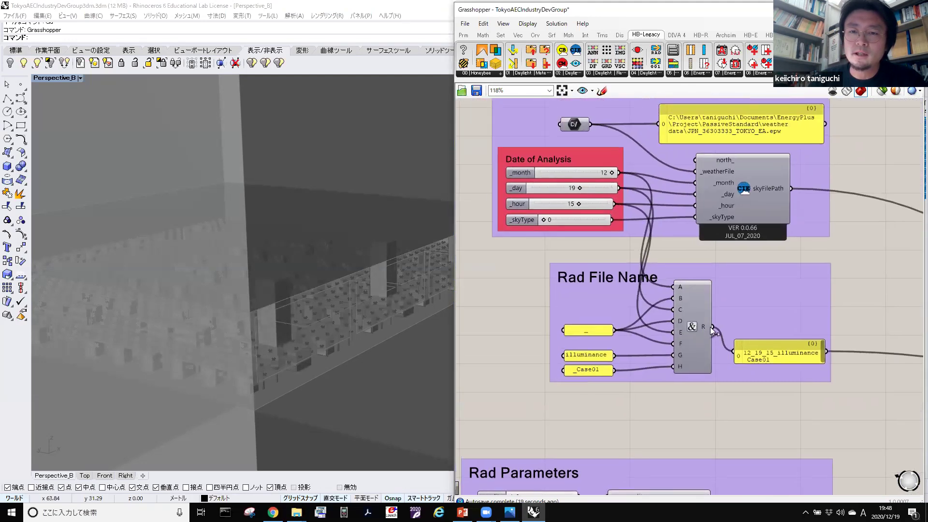
pyautogui.scroll(-3, 782, 362)
pyautogui.hscroll(2, 782, 362)
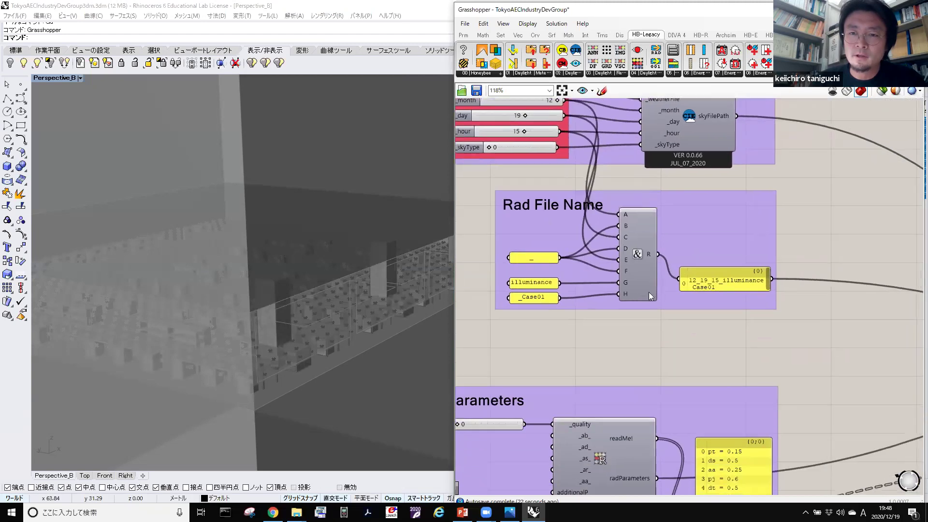
pyautogui.moveTo(772, 279); pyautogui.dragTo(623, 232, button='right')
pyautogui.moveTo(571, 246); pyautogui.dragTo(505, 227, button='right')
pyautogui.moveTo(623, 211); pyautogui.dragTo(762, 220, button='right')
pyautogui.moveTo(696, 216); pyautogui.dragTo(918, 337)
pyautogui.moveTo(916, 332); pyautogui.dragTo(806, 429)
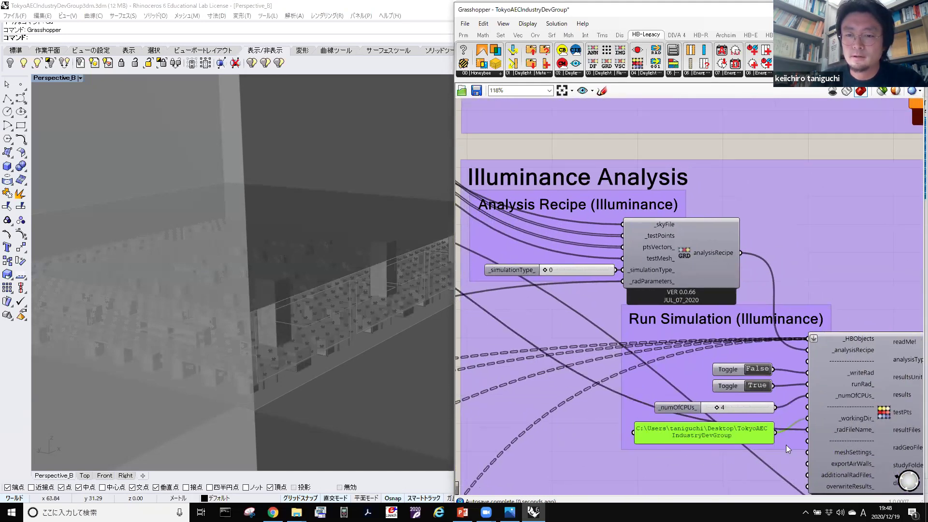
# Connect the readMe!, resultsUnit and results outputs of the Run Daylight Simulation component to the three empty panels, in that order.
pyautogui.moveTo(723, 386); pyautogui.dragTo(511, 295, button='right')
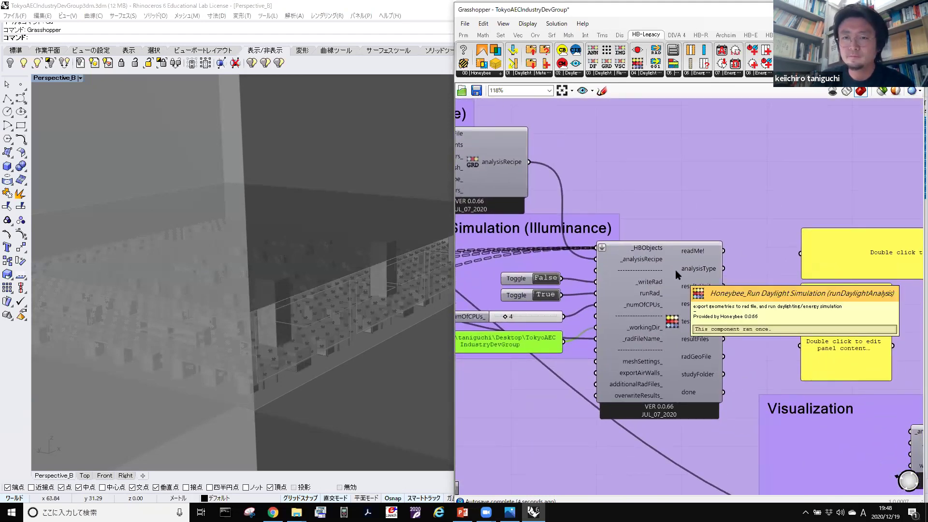
pyautogui.moveTo(694, 325); pyautogui.dragTo(660, 241, button='right')
pyautogui.moveTo(696, 271); pyautogui.dragTo(475, 151, button='right')
pyautogui.moveTo(870, 236); pyautogui.dragTo(866, 263, button='right')
pyautogui.moveTo(675, 226); pyautogui.dragTo(785, 305, button='right')
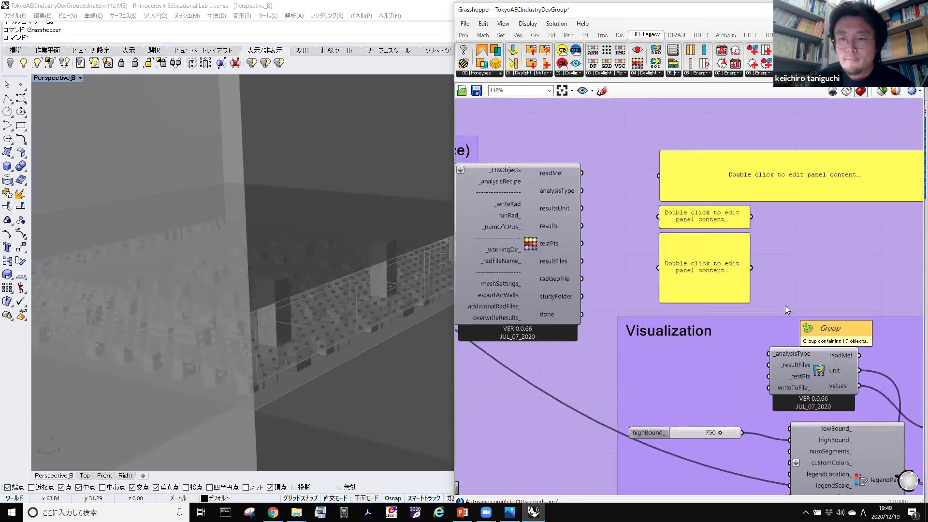
pyautogui.moveTo(644, 233); pyautogui.dragTo(676, 275, button='right')
pyautogui.scroll(3, 618, 233)
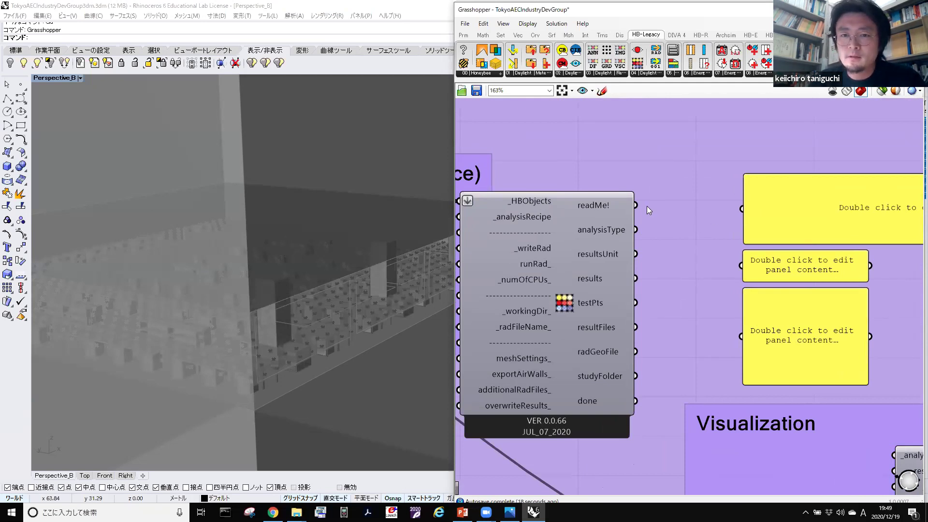
pyautogui.moveTo(642, 205); pyautogui.dragTo(752, 212)
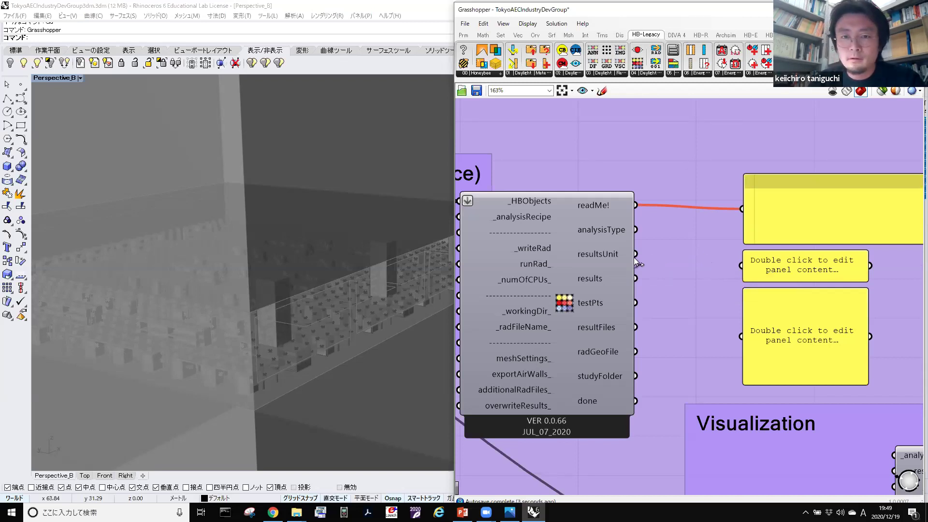
pyautogui.moveTo(640, 251); pyautogui.dragTo(747, 275)
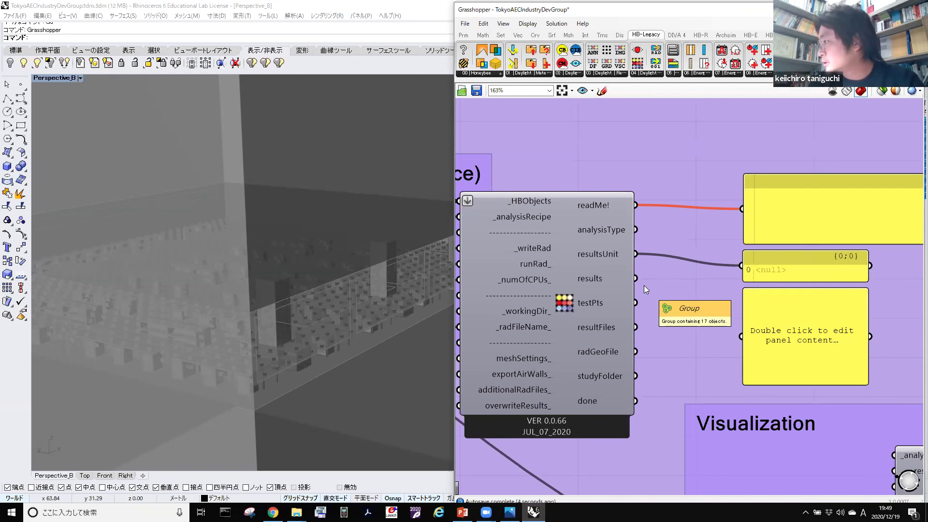
pyautogui.moveTo(637, 278); pyautogui.dragTo(741, 329)
# Connect the simulation's analysisType, testPts and resultFiles outputs to the _analysisType, _testPts and _resultFiles inputs of the Read RAD Result component.
pyautogui.moveTo(729, 382); pyautogui.dragTo(645, 269, button='right')
pyautogui.scroll(-3, 636, 274)
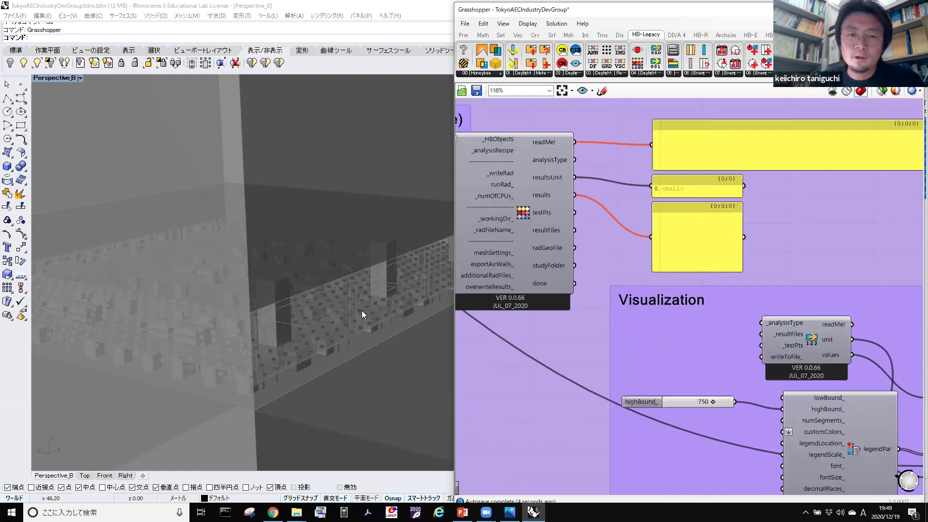
pyautogui.moveTo(607, 272); pyautogui.dragTo(571, 270, button='right')
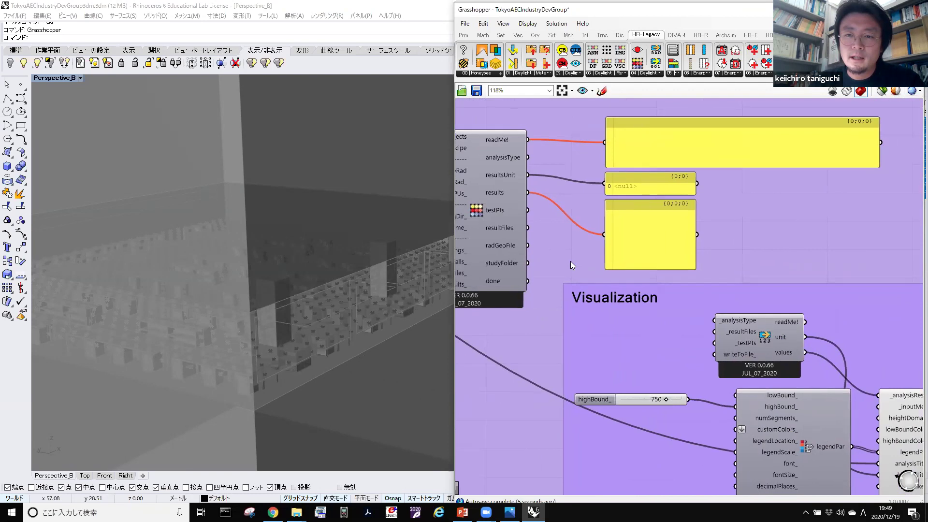
pyautogui.moveTo(607, 202); pyautogui.dragTo(627, 199, button='right')
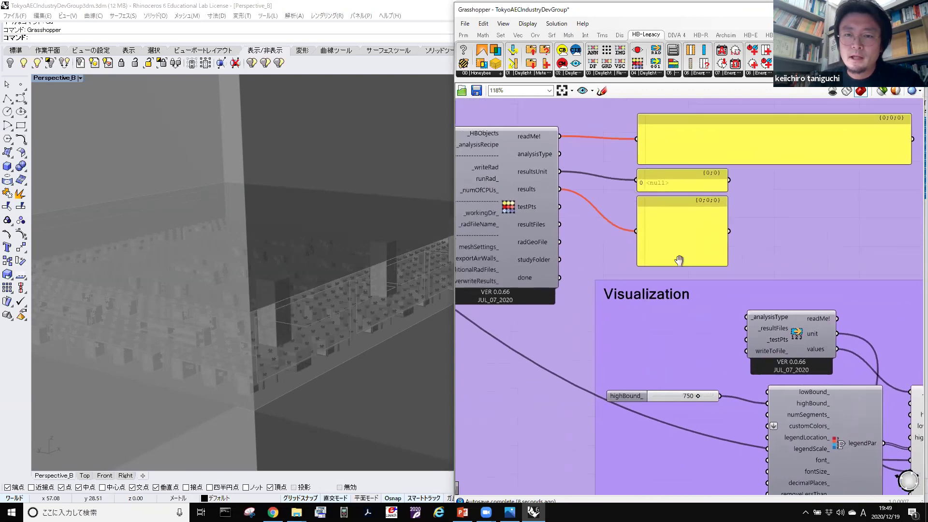
pyautogui.moveTo(679, 261); pyautogui.dragTo(663, 206, button='right')
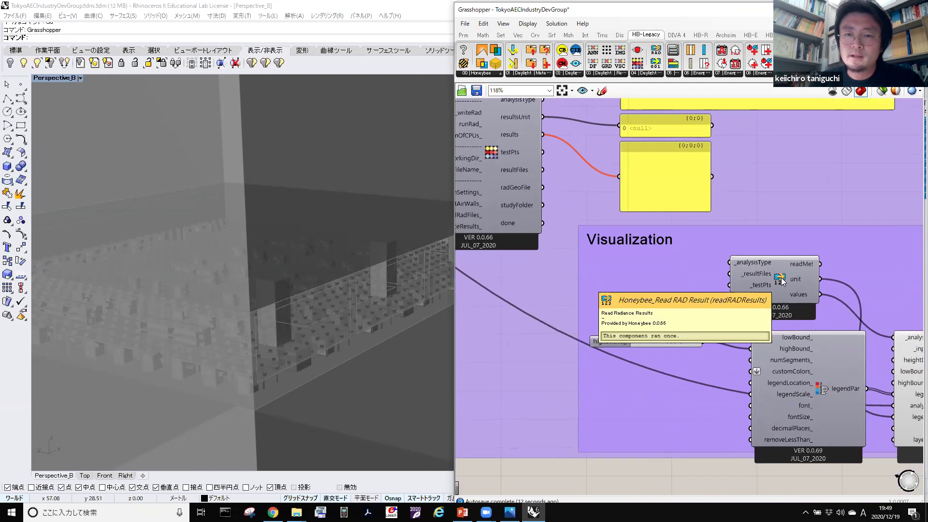
pyautogui.moveTo(687, 275); pyautogui.dragTo(688, 315, button='right')
pyautogui.moveTo(544, 139); pyautogui.dragTo(731, 301)
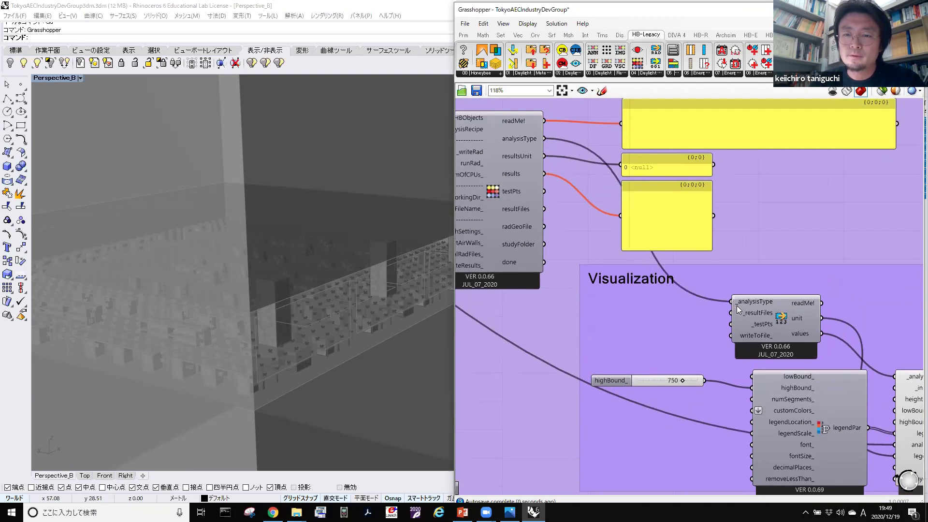
pyautogui.moveTo(738, 310)
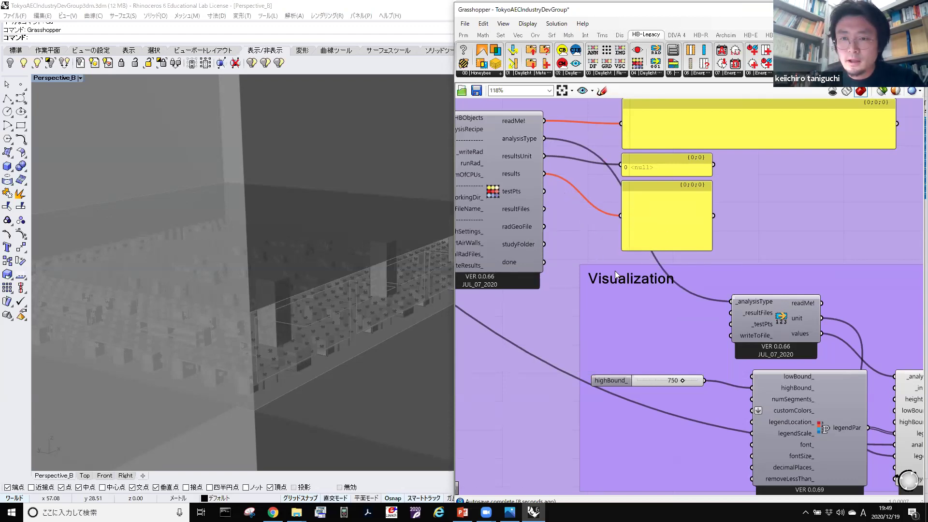
pyautogui.moveTo(544, 191); pyautogui.dragTo(732, 325)
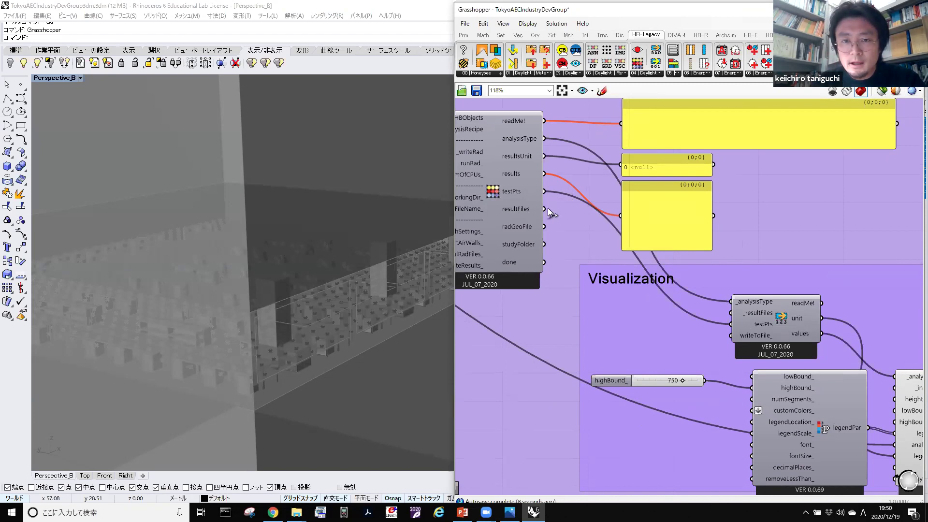
pyautogui.moveTo(547, 208); pyautogui.dragTo(730, 314)
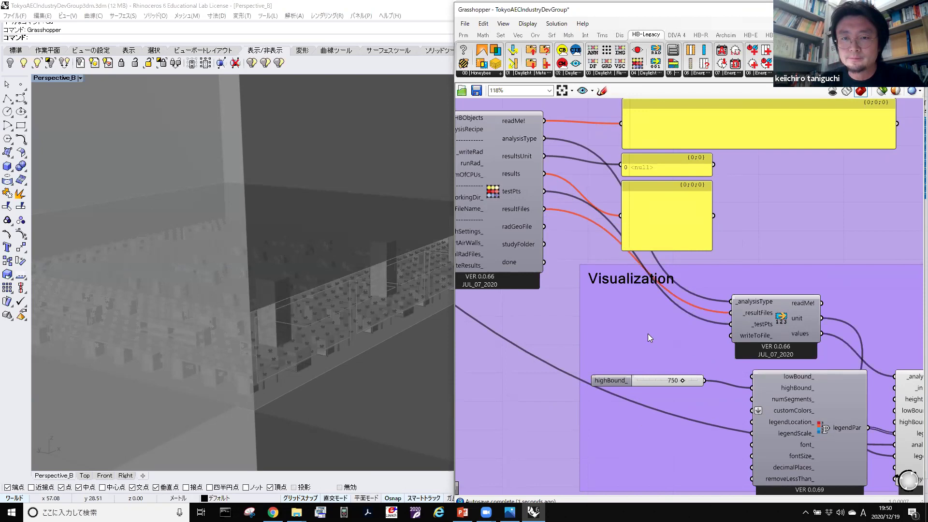
# Run the illuminance simulation with the toggle connected to the _writeRad input in the Run Simulation group.
pyautogui.scroll(-2, 656, 316)
pyautogui.scroll(3, 564, 213)
pyautogui.moveTo(720, 309); pyautogui.dragTo(656, 248, button='right')
pyautogui.moveTo(727, 232); pyautogui.dragTo(650, 264, button='right')
pyautogui.moveTo(705, 305); pyautogui.dragTo(618, 229, button='right')
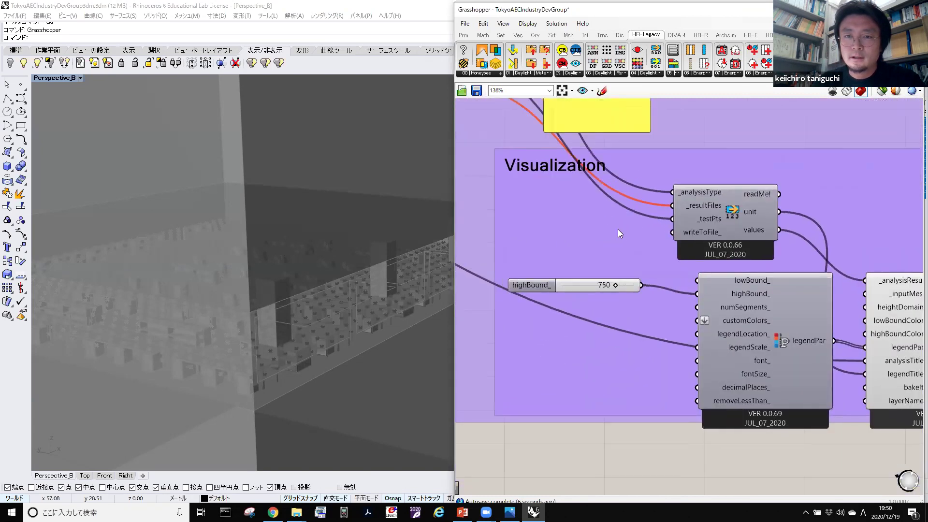
pyautogui.scroll(-3, 618, 229)
pyautogui.scroll(1, 561, 197)
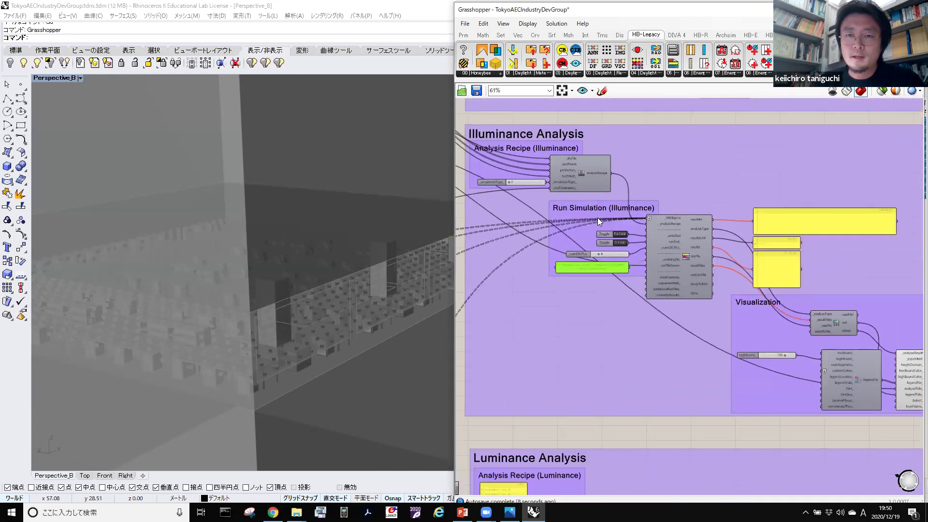
pyautogui.scroll(5, 598, 218)
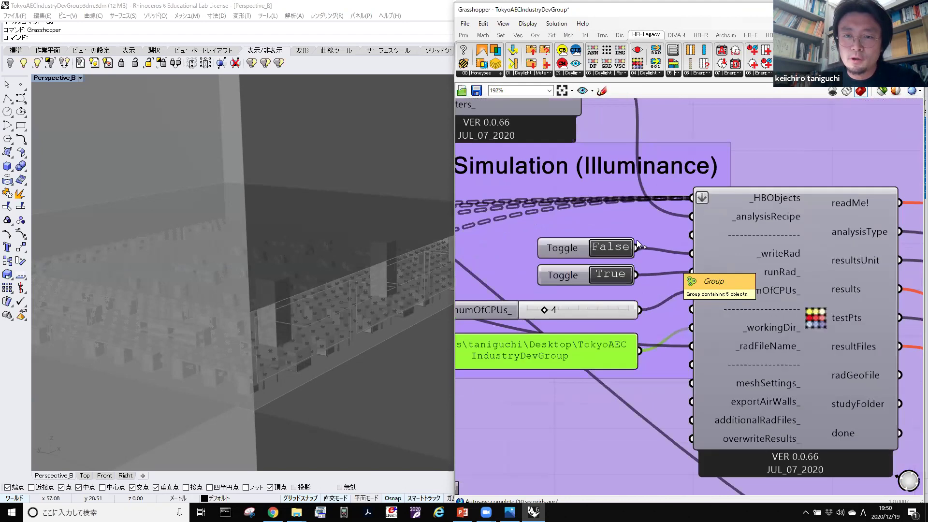
pyautogui.scroll(2, 637, 245)
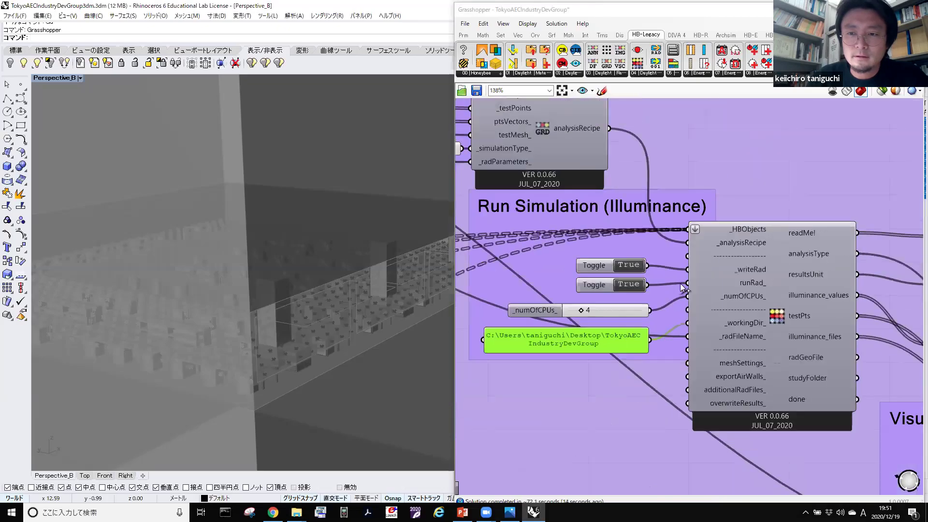
# Select the component with the _inputMesh input in the Visualization group and check its result in the Rhino viewport.
pyautogui.scroll(-2, 680, 283)
pyautogui.moveTo(876, 373); pyautogui.dragTo(764, 285, button='right')
pyautogui.moveTo(840, 344); pyautogui.dragTo(630, 257, button='right')
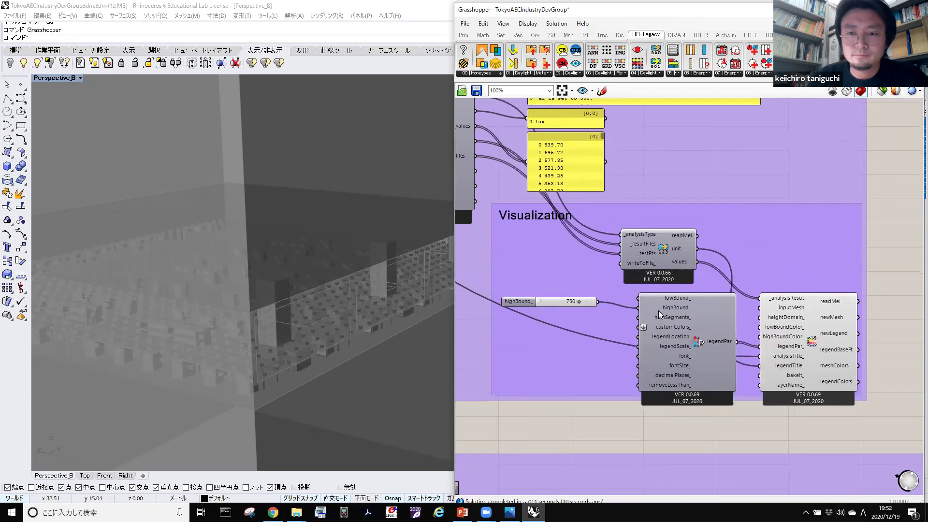
pyautogui.click(824, 339)
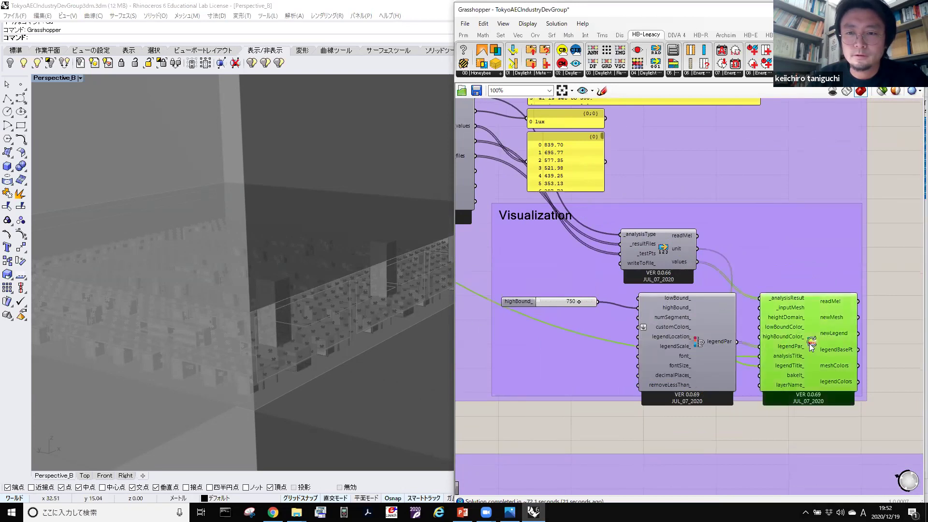
pyautogui.moveTo(393, 345); pyautogui.dragTo(370, 348, button='right')
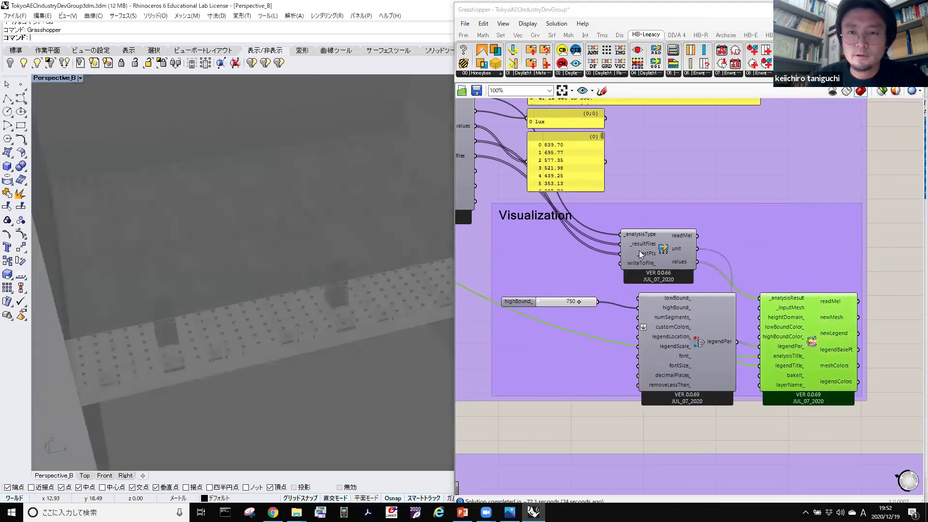
pyautogui.scroll(-2, 639, 250)
pyautogui.scroll(2, 602, 199)
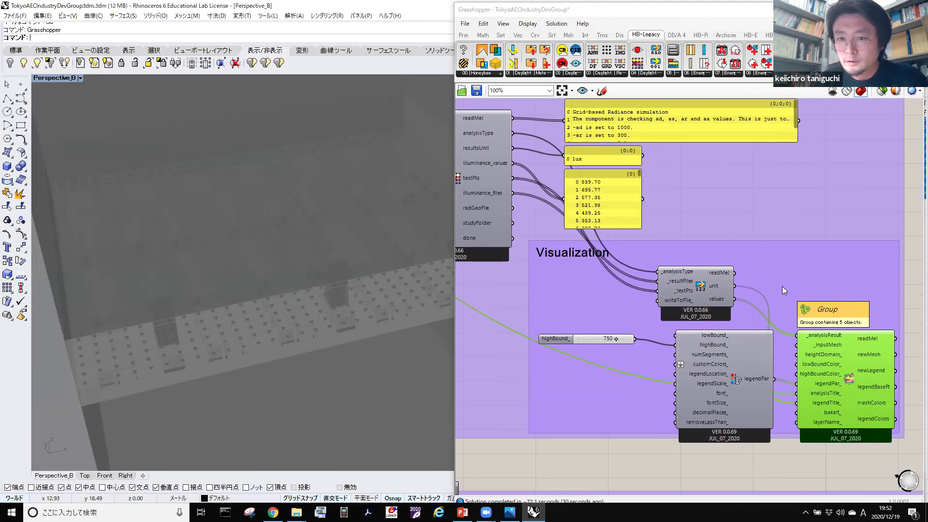
pyautogui.scroll(3, 802, 345)
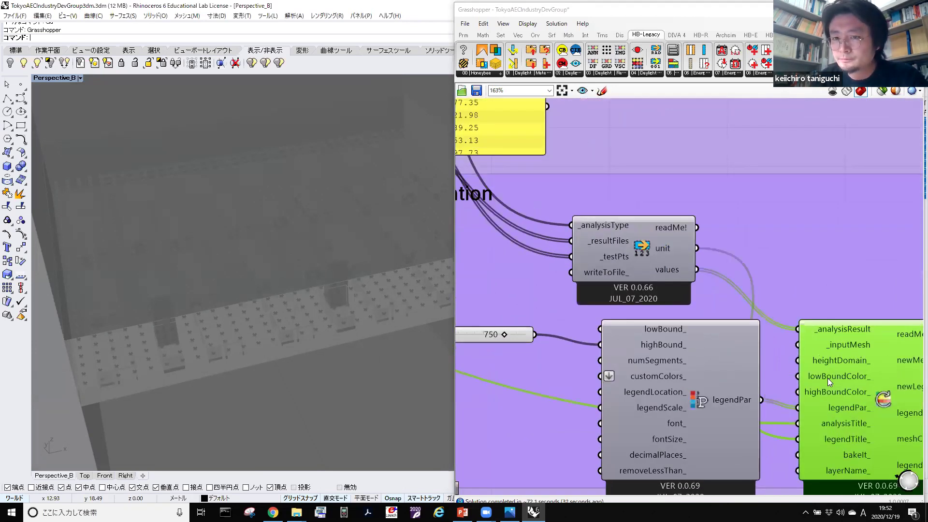
pyautogui.moveTo(827, 378)
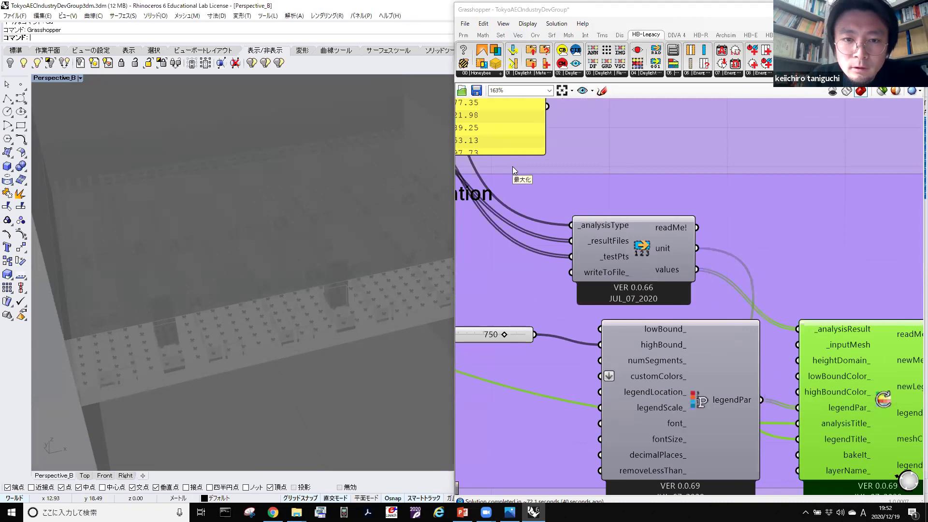
pyautogui.press('Zenkaku_Hankaku')
pyautogui.scroll(-4, 580, 227)
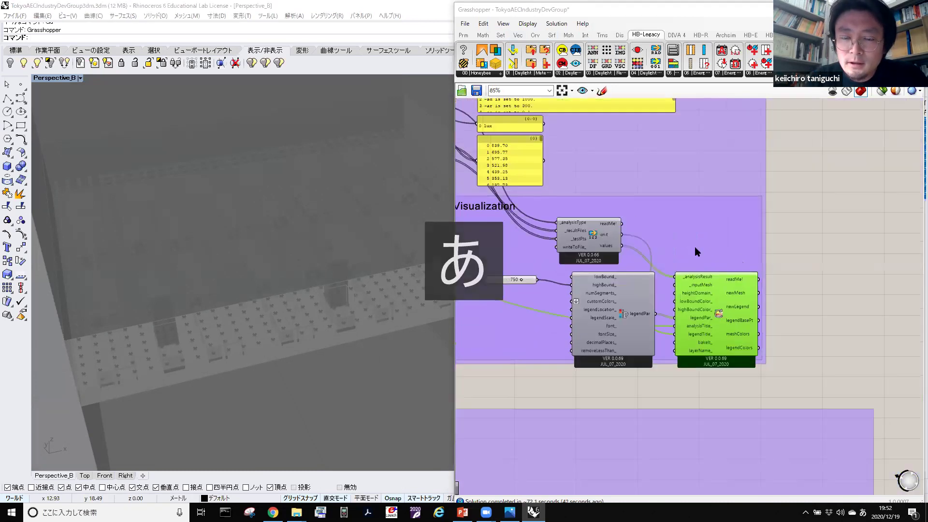
pyautogui.rightClick(695, 247)
pyautogui.click(847, 209)
# Connect the mesh output of the Generating Test Mesh component to the _inputMesh input of the mesh recolouring component in the Visualization group.
pyautogui.moveTo(659, 238)
pyautogui.mouseDown(button='right')
pyautogui.moveTo(658, 216)
pyautogui.moveTo(720, 230)
pyautogui.moveTo(734, 271)
pyautogui.mouseUp(button='right')
pyautogui.moveTo(691, 245); pyautogui.dragTo(710, 275, button='right')
pyautogui.moveTo(674, 223); pyautogui.dragTo(725, 239, button='right')
pyautogui.moveTo(583, 194); pyautogui.dragTo(617, 226, button='right')
pyautogui.moveTo(523, 130); pyautogui.dragTo(582, 167, button='right')
pyautogui.moveTo(254, 314); pyautogui.dragTo(293, 293, button='right')
pyautogui.moveTo(582, 211); pyautogui.dragTo(638, 223, button='right')
pyautogui.moveTo(548, 220)
pyautogui.mouseDown(button='right')
pyautogui.moveTo(599, 236)
pyautogui.moveTo(574, 250)
pyautogui.mouseUp(button='right')
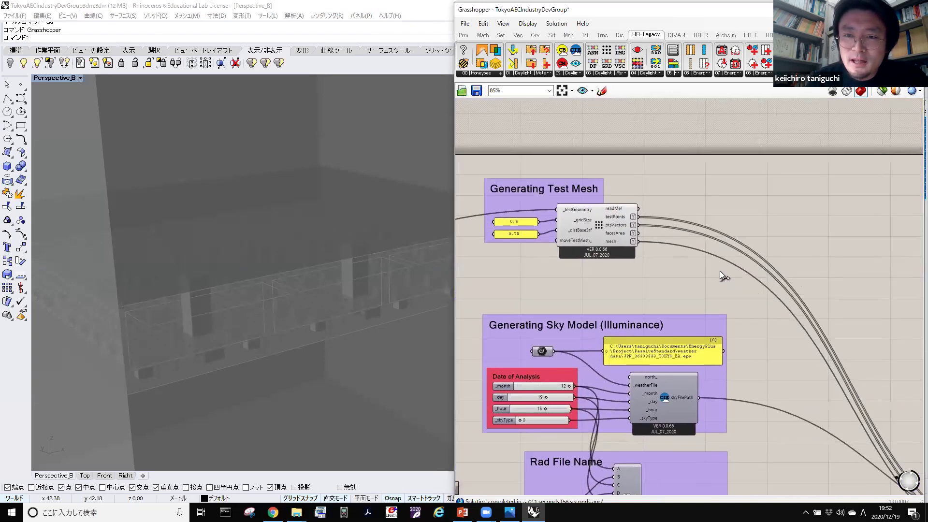
pyautogui.moveTo(720, 270); pyautogui.dragTo(878, 390)
pyautogui.scroll(-1, 878, 391)
pyautogui.scroll(-5, 877, 390)
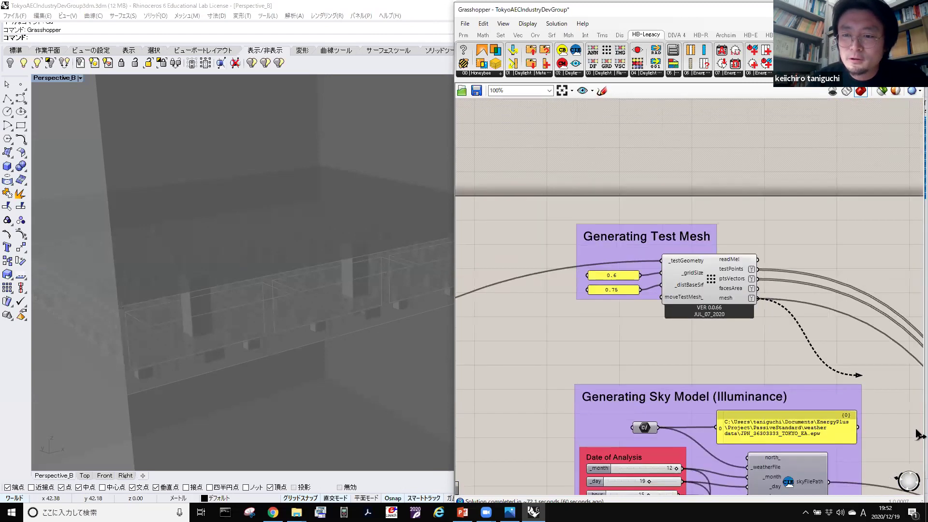
pyautogui.moveTo(917, 432); pyautogui.dragTo(611, 259)
pyautogui.scroll(7, 654, 357)
pyautogui.scroll(-5, 587, 280)
pyautogui.scroll(-4, 521, 253)
pyautogui.scroll(8, 611, 338)
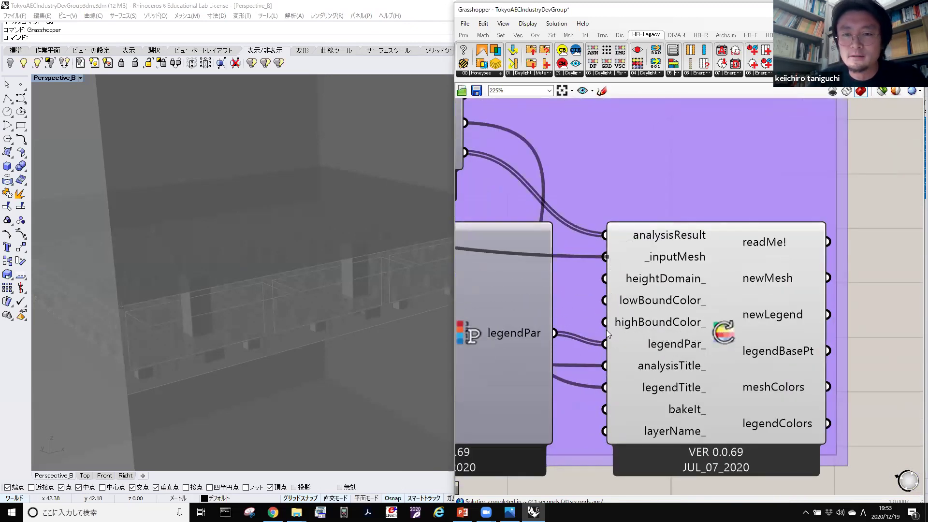
# Turn off the Rhino preview of the Other Floors geometry parameter in the Opaque Model's Material Data group.
pyautogui.moveTo(366, 325); pyautogui.dragTo(326, 335, button='right')
pyautogui.scroll(-5, 317, 329)
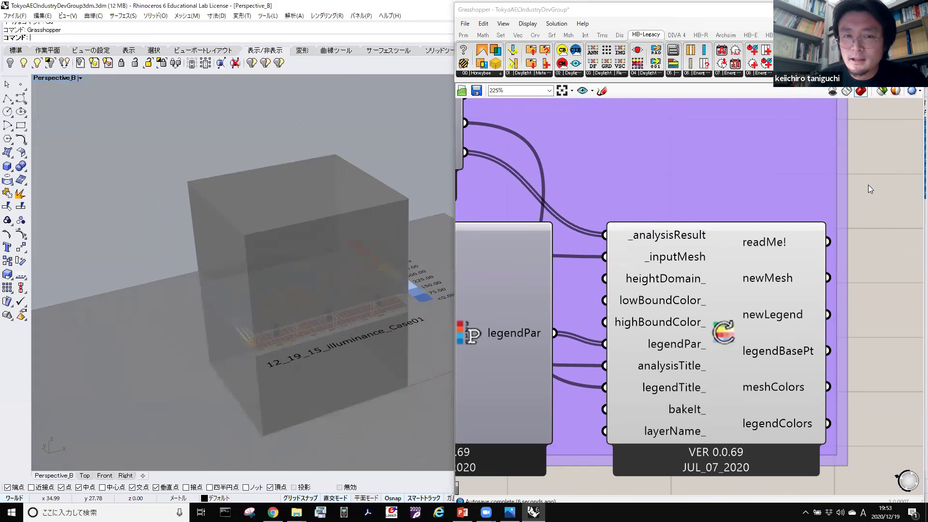
pyautogui.scroll(-5, 664, 255)
pyautogui.scroll(2, 576, 269)
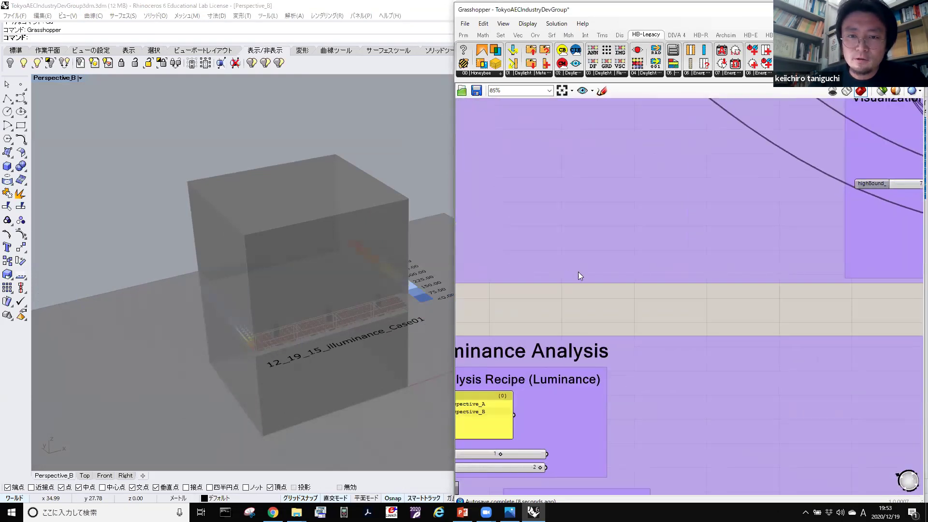
pyautogui.scroll(-3, 576, 269)
pyautogui.moveTo(580, 271); pyautogui.dragTo(766, 254, button='right')
pyautogui.moveTo(596, 255); pyautogui.dragTo(734, 246, button='right')
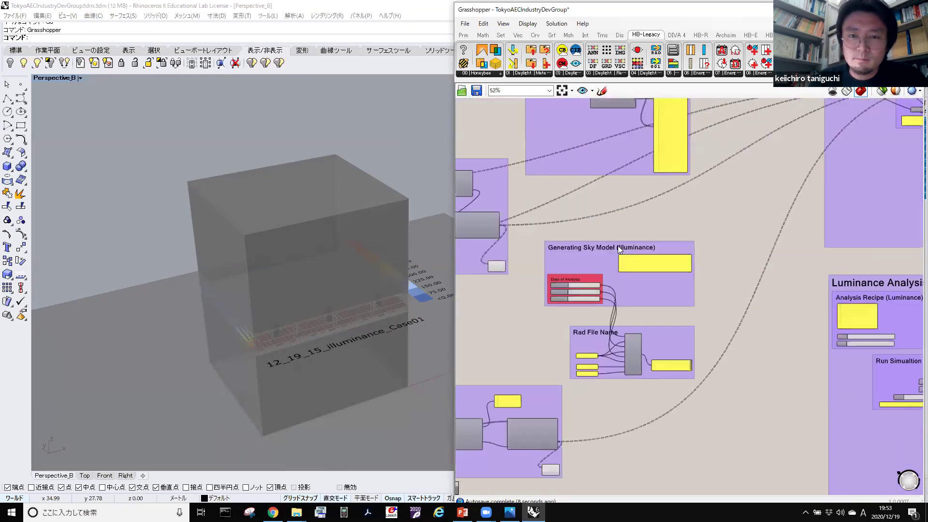
pyautogui.moveTo(618, 245); pyautogui.dragTo(689, 243, button='right')
pyautogui.moveTo(503, 200); pyautogui.dragTo(645, 200, button='right')
pyautogui.moveTo(475, 118); pyautogui.dragTo(642, 115, button='right')
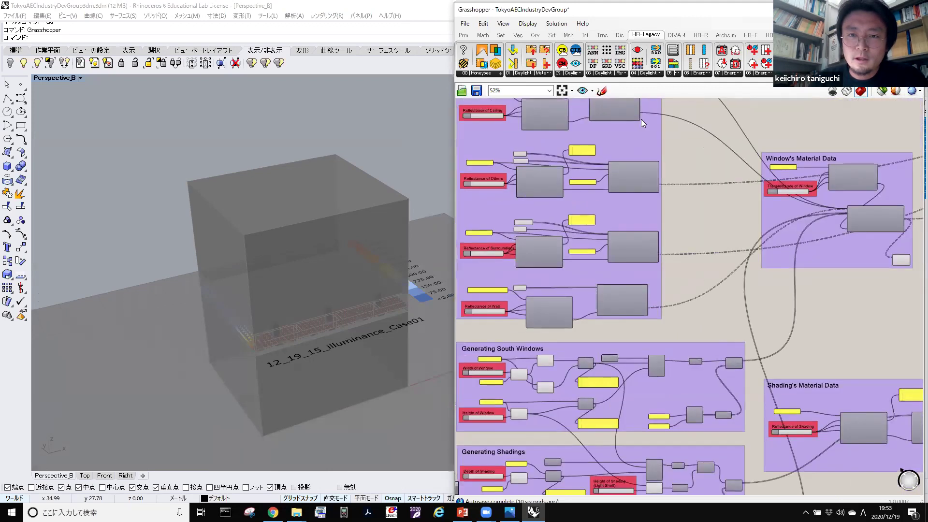
pyautogui.scroll(3, 641, 119)
pyautogui.moveTo(669, 276); pyautogui.dragTo(667, 401, button='right')
pyautogui.scroll(1, 665, 398)
pyautogui.moveTo(667, 325); pyautogui.dragTo(668, 381, button='right')
pyautogui.moveTo(649, 462); pyautogui.dragTo(669, 381, button='right')
pyautogui.scroll(2, 670, 380)
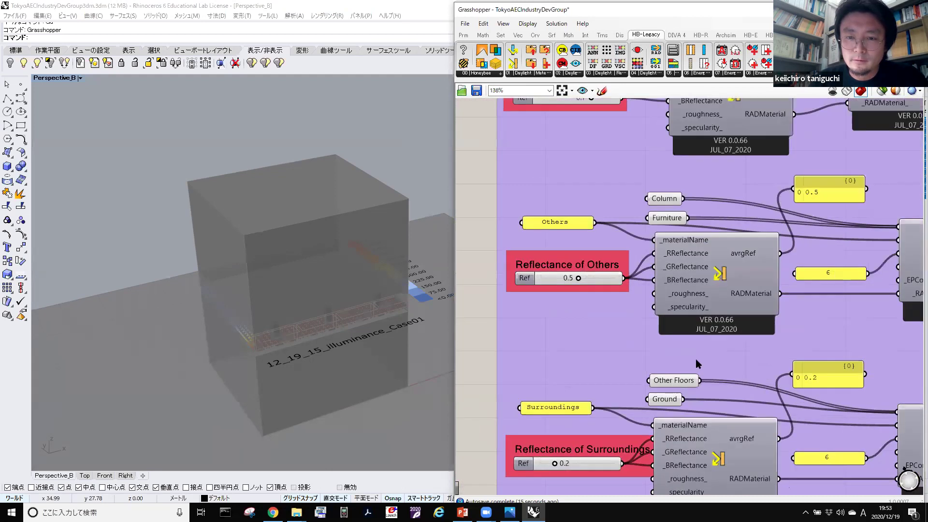
pyautogui.click(673, 380)
# Turn off the Rhino preview of the Ceiling geometry parameter.
pyautogui.moveTo(671, 250); pyautogui.dragTo(664, 359, button='right')
pyautogui.moveTo(651, 129); pyautogui.dragTo(646, 191, button='right')
pyautogui.middleClick(643, 197)
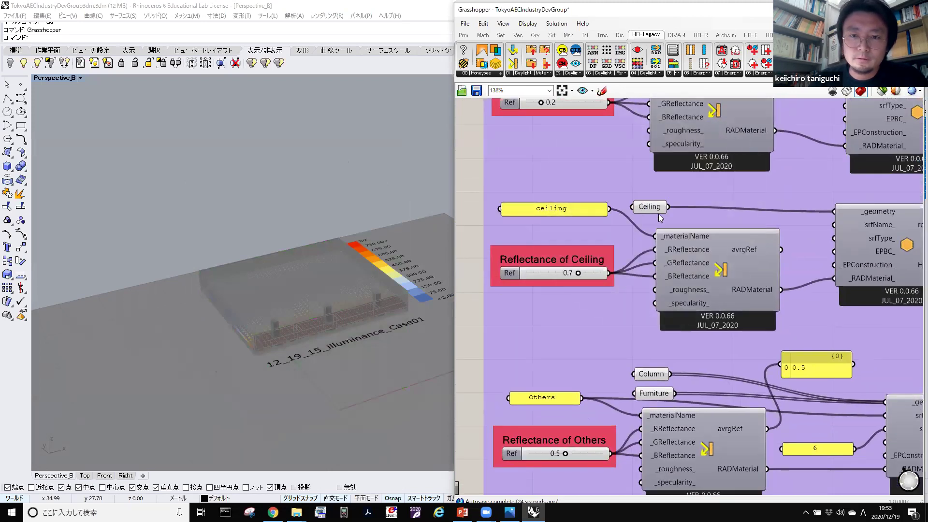
pyautogui.rightClick(646, 207)
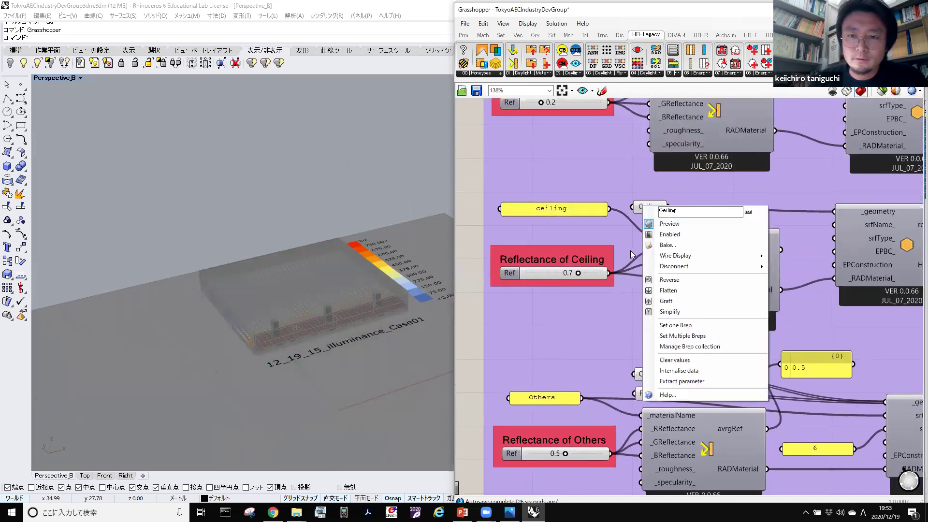
pyautogui.click(657, 226)
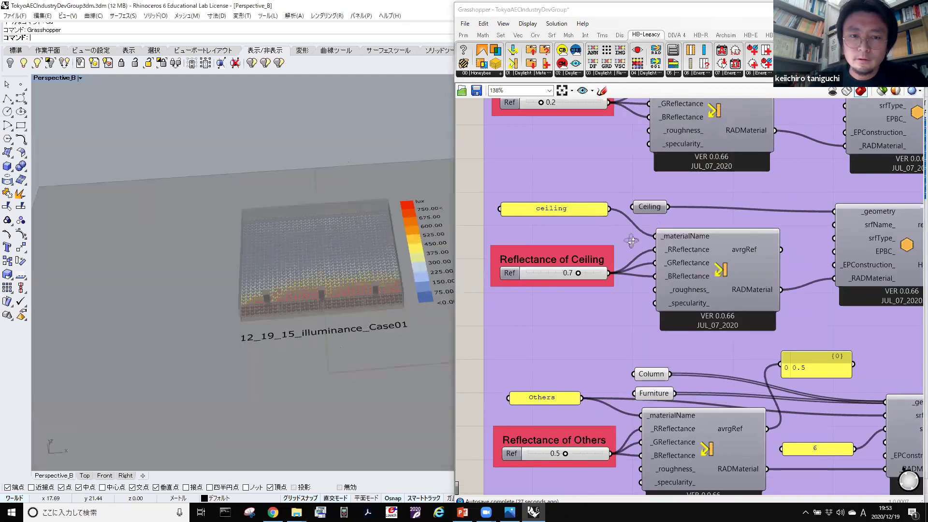
# Turn off the Rhino preview of the component in the Generating Test Mesh group.
pyautogui.moveTo(627, 255); pyautogui.dragTo(626, 257, button='right')
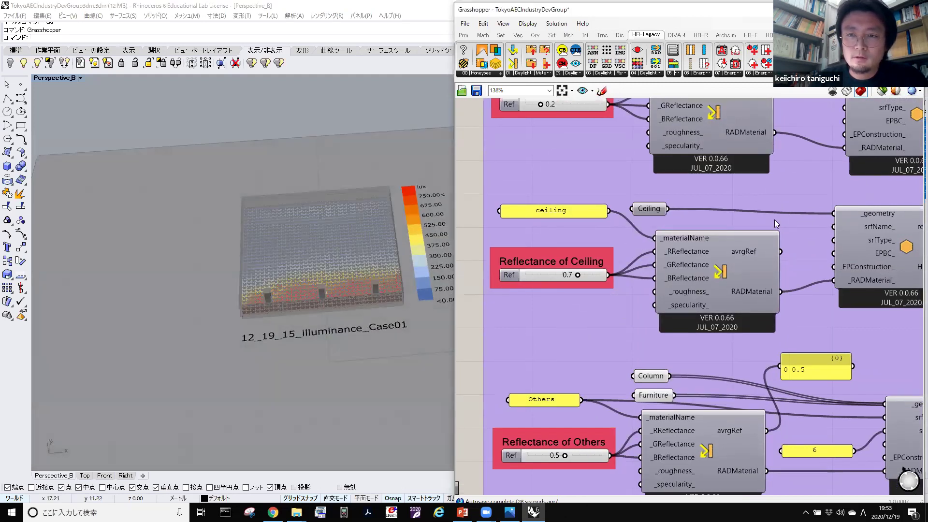
pyautogui.moveTo(764, 217); pyautogui.dragTo(691, 244, button='right')
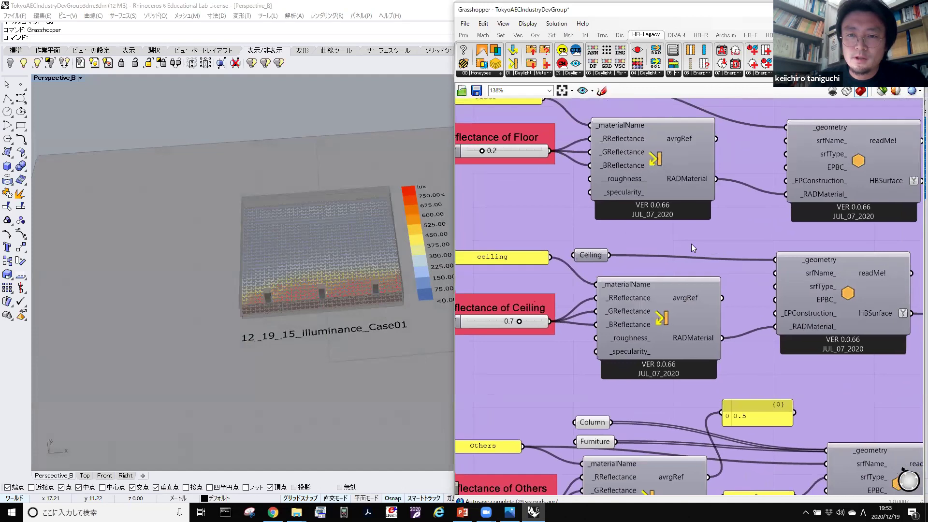
pyautogui.scroll(-3, 691, 243)
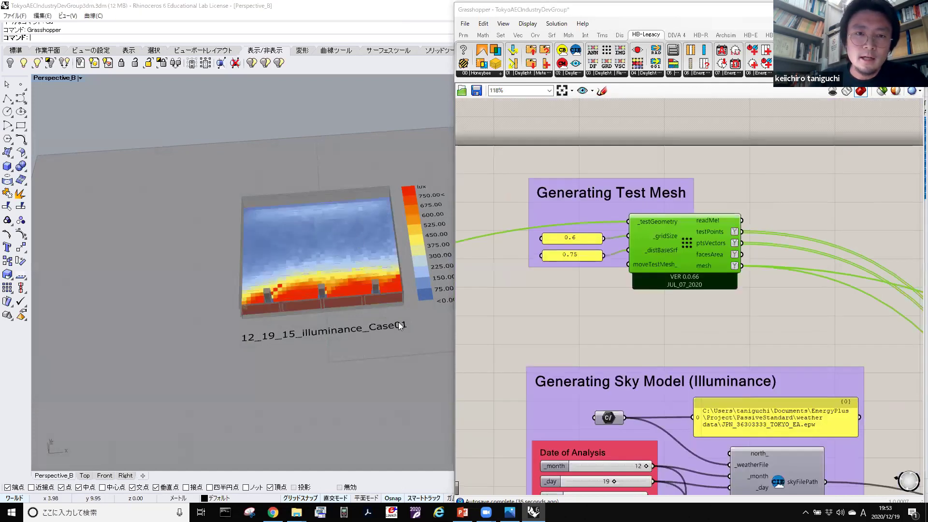
# Examine the coloured illuminance mesh in the Rhino viewport, around the columns near the windows and at the back of the room.
pyautogui.moveTo(391, 335); pyautogui.dragTo(391, 332, button='right')
pyautogui.scroll(4, 261, 373)
pyautogui.keyDown('shift'); pyautogui.moveTo(259, 290); pyautogui.dragTo(210, 363, button='right'); pyautogui.keyUp('shift')
pyautogui.moveTo(130, 357); pyautogui.dragTo(127, 356, button='right')
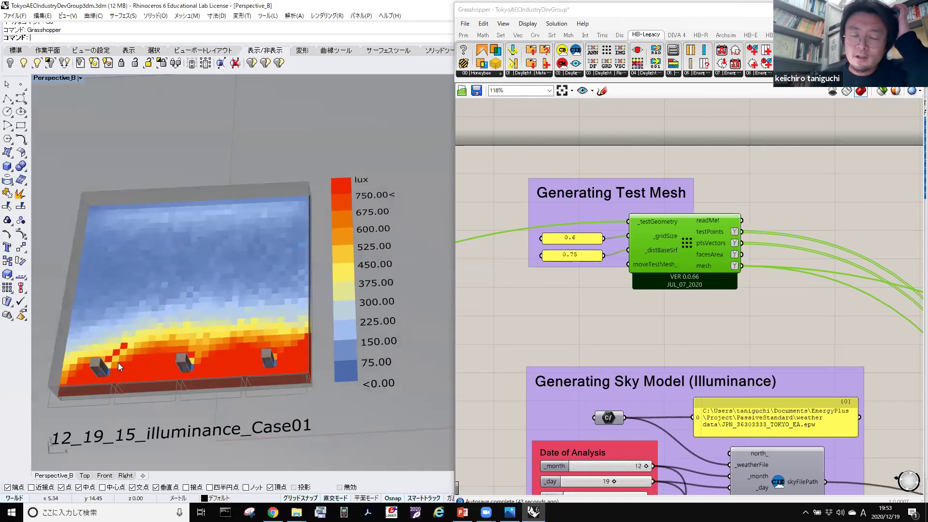
pyautogui.moveTo(118, 367); pyautogui.dragTo(116, 350, button='right')
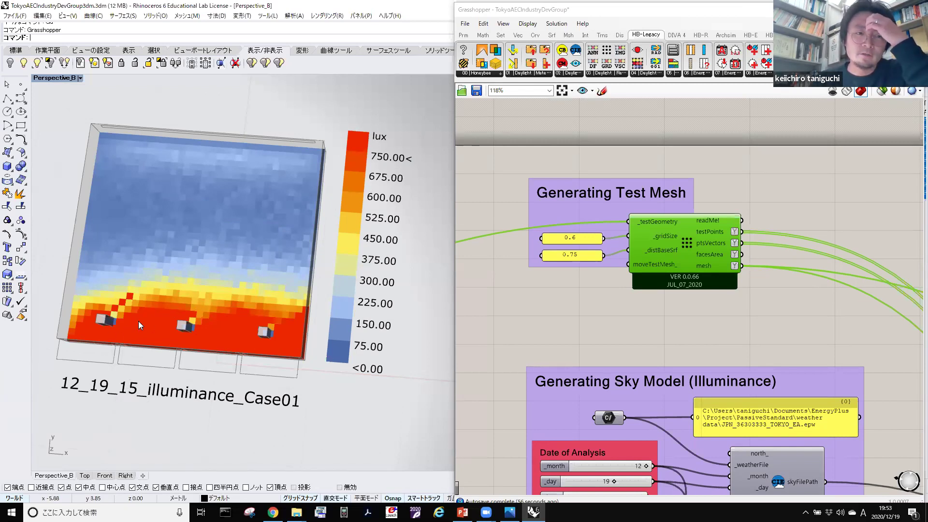
pyautogui.scroll(3, 105, 319)
pyautogui.scroll(2, 104, 319)
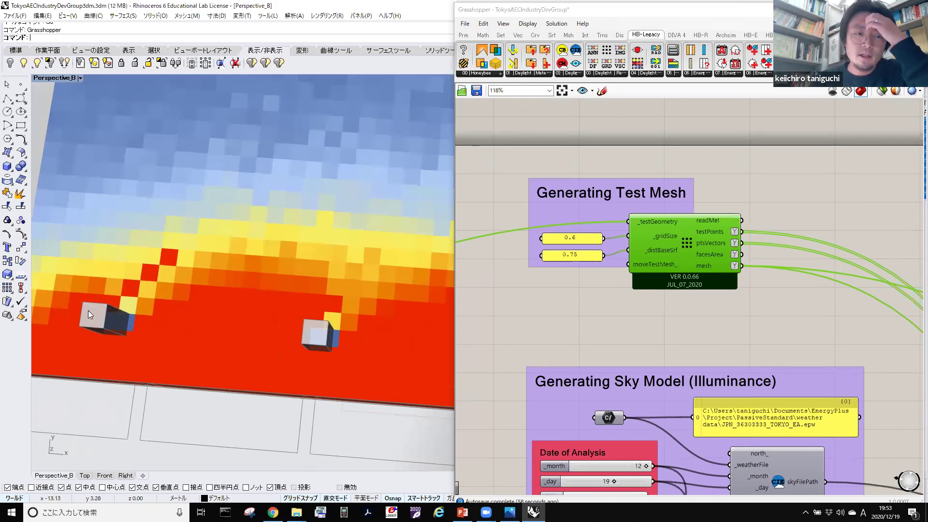
pyautogui.scroll(-3, 189, 263)
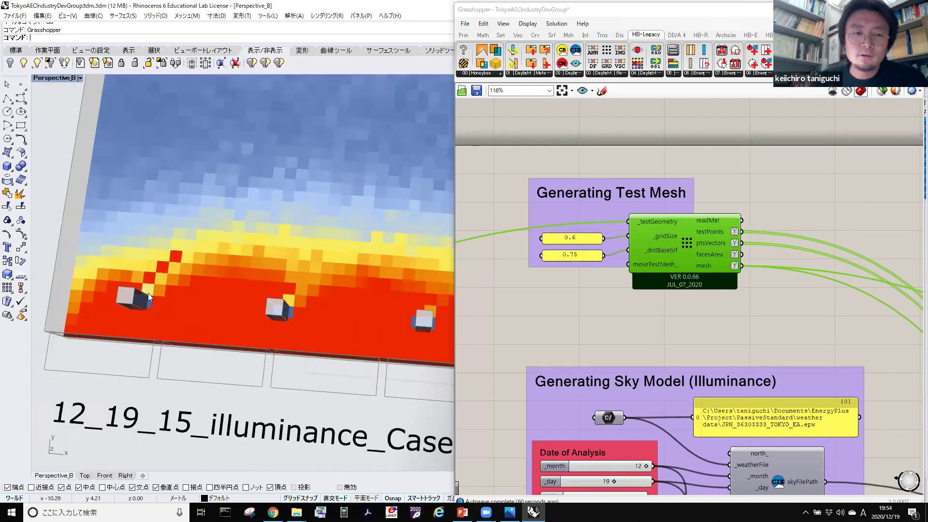
pyautogui.scroll(-2, 377, 290)
pyautogui.moveTo(335, 260); pyautogui.dragTo(242, 200, button='right')
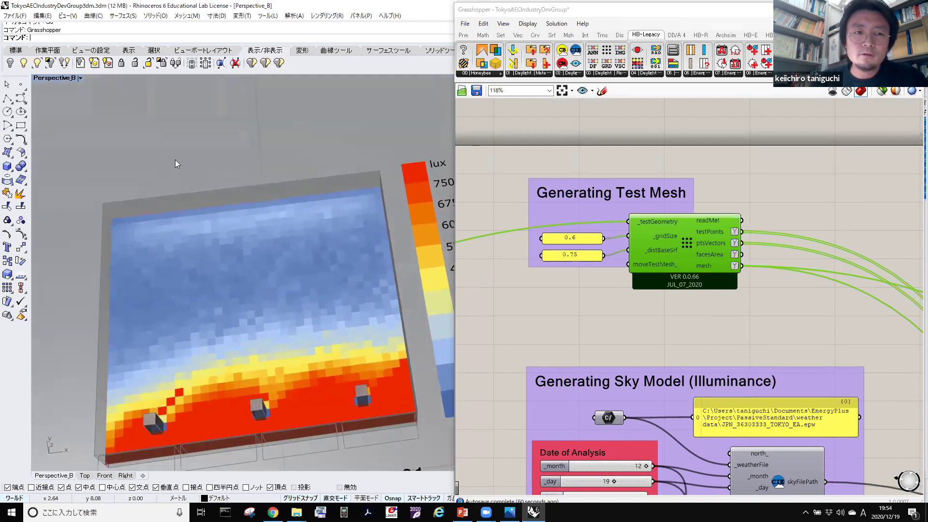
pyautogui.scroll(6, 160, 191)
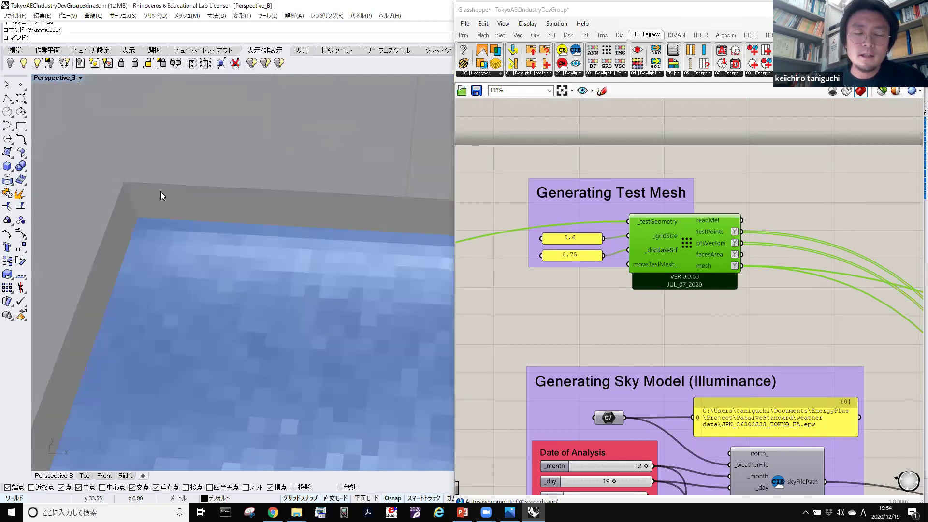
pyautogui.scroll(-6, 174, 211)
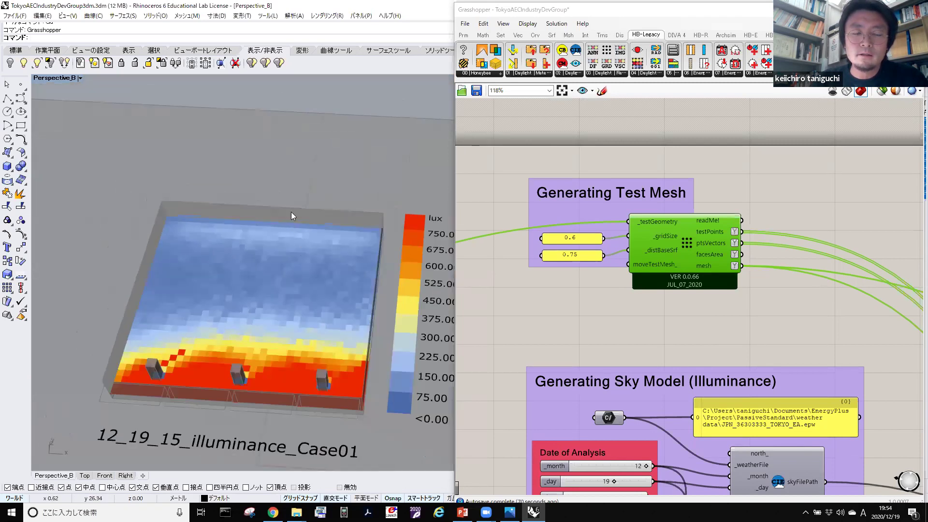
pyautogui.moveTo(204, 184); pyautogui.dragTo(336, 201, button='right')
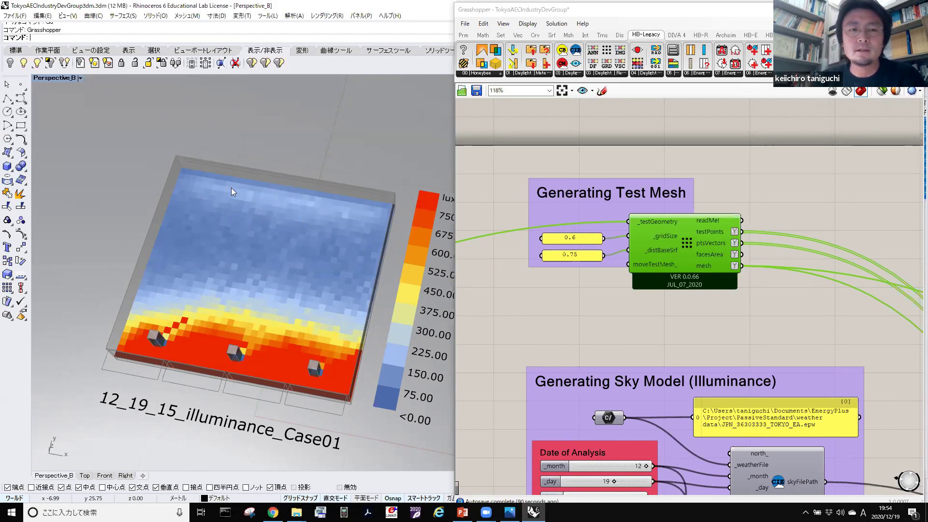
pyautogui.scroll(4, 190, 161)
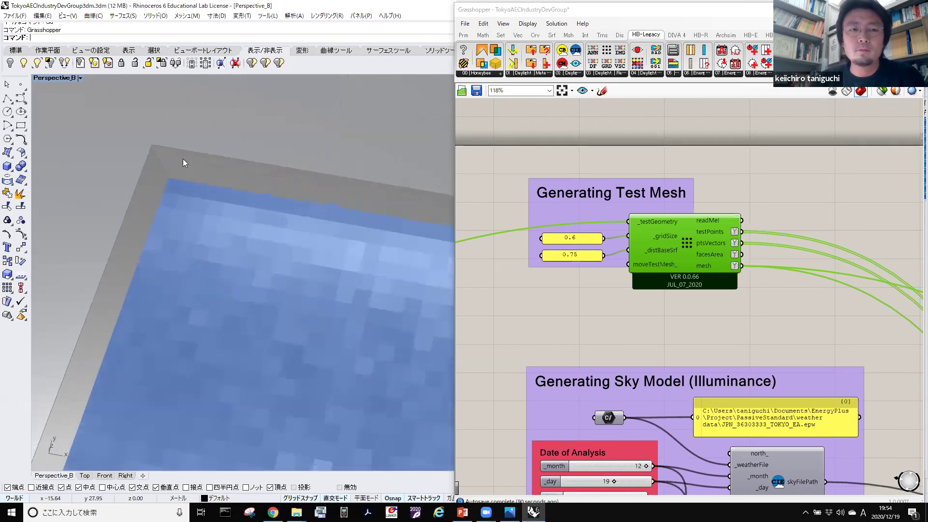
pyautogui.scroll(-5, 187, 176)
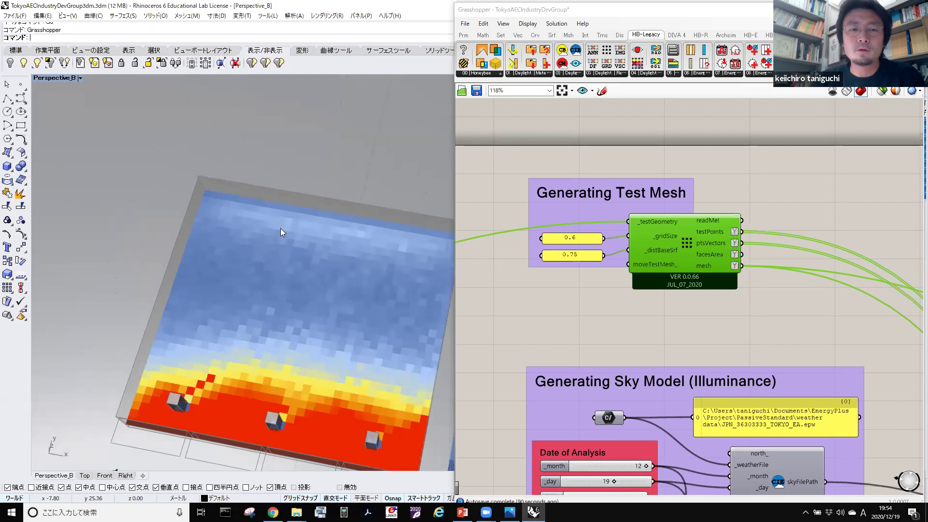
pyautogui.scroll(-2, 319, 227)
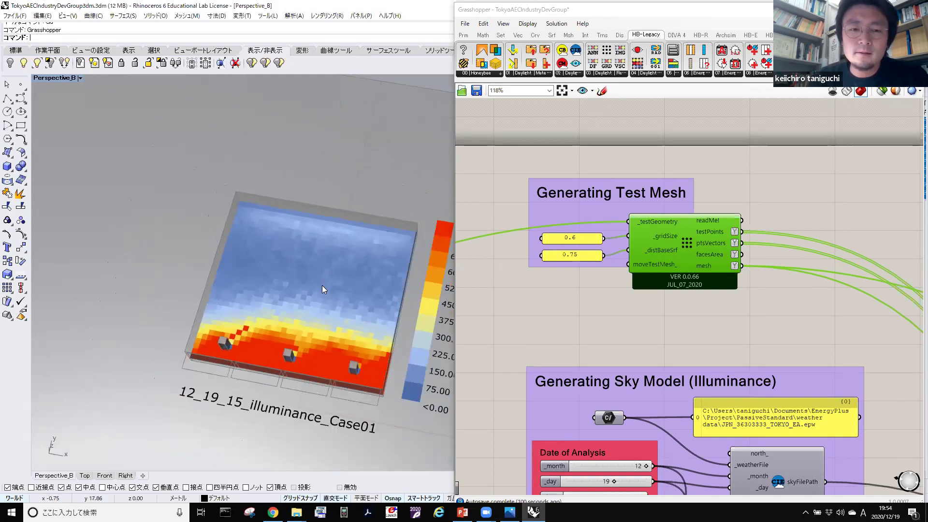
pyautogui.keyDown('shift'); pyautogui.moveTo(373, 279); pyautogui.dragTo(284, 271, button='right'); pyautogui.keyUp('shift')
pyautogui.moveTo(300, 305); pyautogui.dragTo(229, 306, button='right')
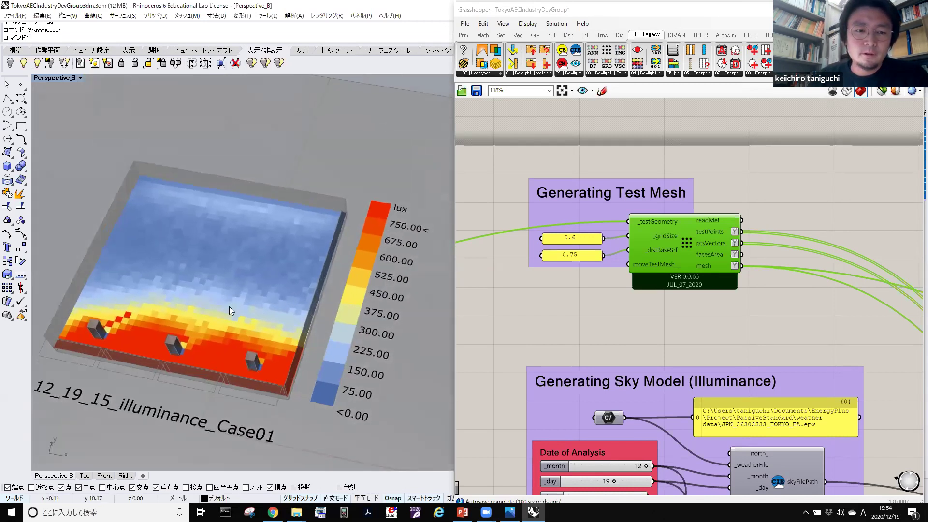
pyautogui.click(584, 303)
pyautogui.scroll(-3, 585, 303)
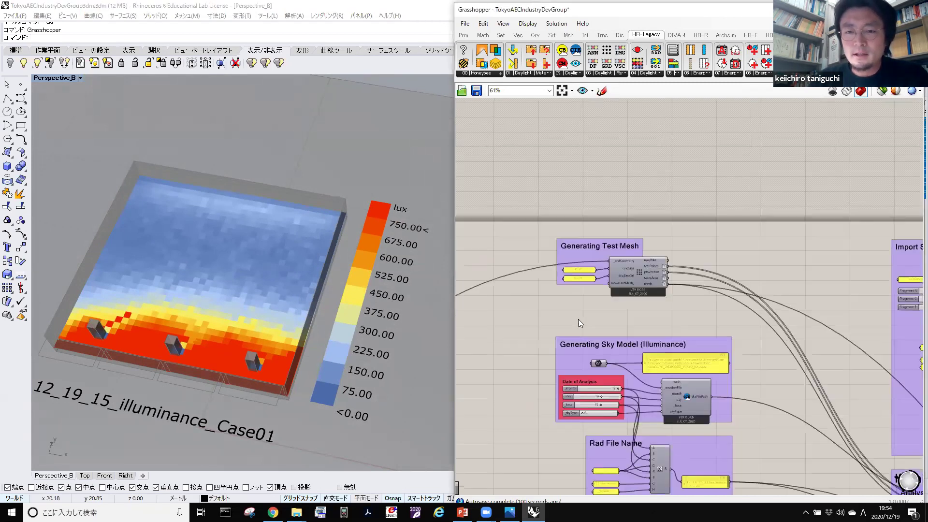
pyautogui.scroll(-2, 600, 268)
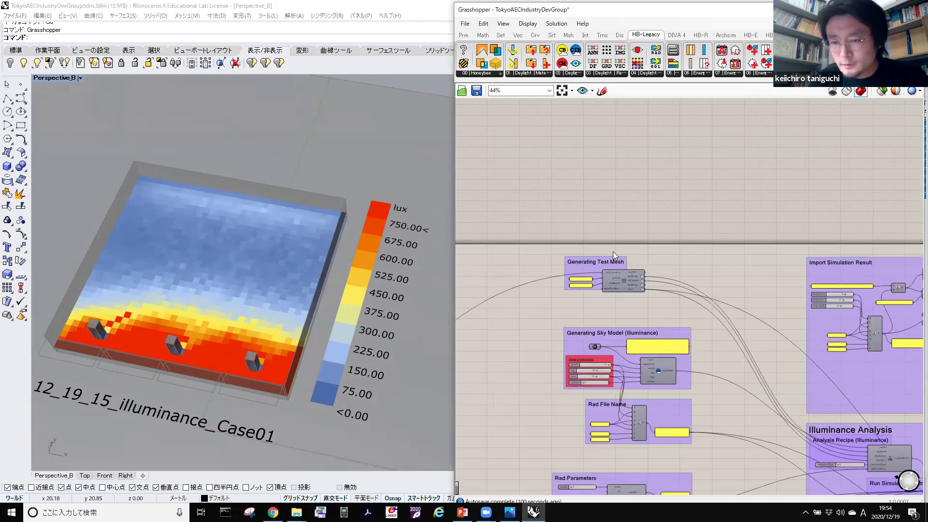
pyautogui.scroll(-2, 636, 249)
pyautogui.moveTo(541, 371); pyautogui.dragTo(638, 277, button='right')
pyautogui.moveTo(569, 329); pyautogui.dragTo(637, 279, button='right')
pyautogui.moveTo(538, 269); pyautogui.dragTo(565, 301, button='right')
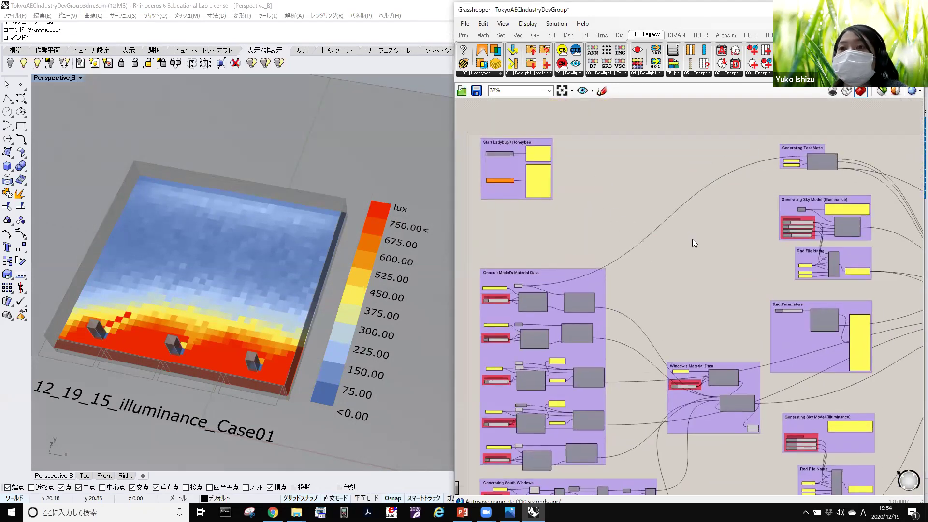
pyautogui.scroll(1, 692, 239)
pyautogui.scroll(1, 646, 147)
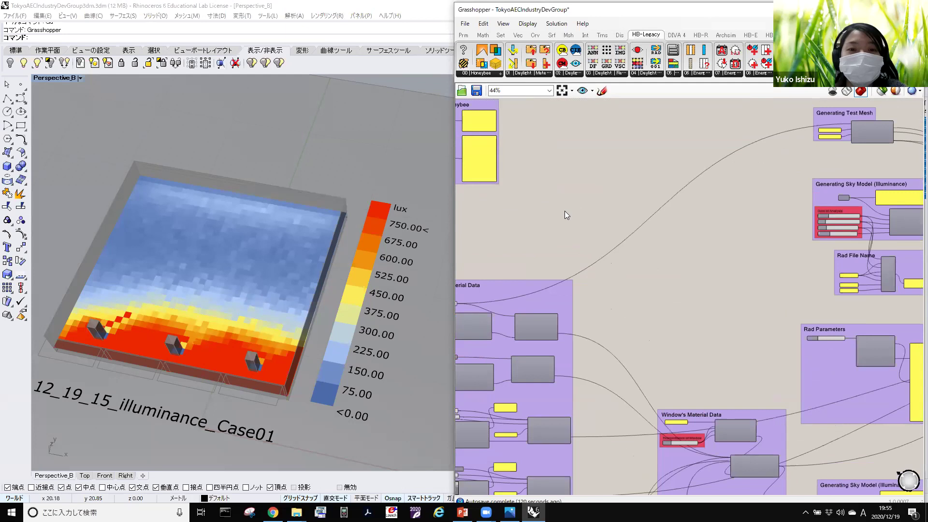
pyautogui.press('Zenkaku_Hankaku')
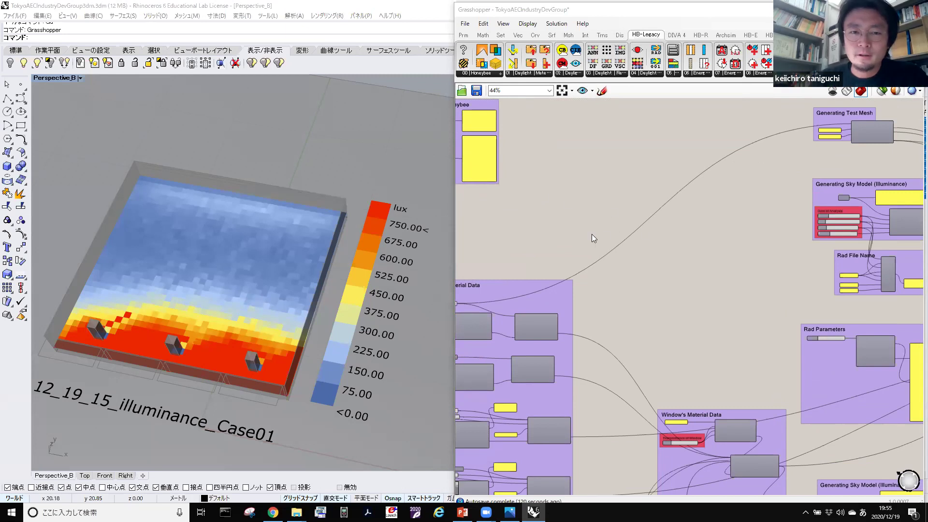
# Examine the highBound_ slider, the legend parameters component and the mesh recolouring component in the Visualization group.
pyautogui.scroll(-1, 684, 231)
pyautogui.moveTo(733, 272)
pyautogui.mouseDown(button='right')
pyautogui.moveTo(675, 225)
pyautogui.moveTo(639, 220)
pyautogui.moveTo(603, 166)
pyautogui.mouseUp(button='right')
pyautogui.moveTo(689, 245); pyautogui.dragTo(659, 210, button='right')
pyautogui.moveTo(748, 263); pyautogui.dragTo(659, 237, button='right')
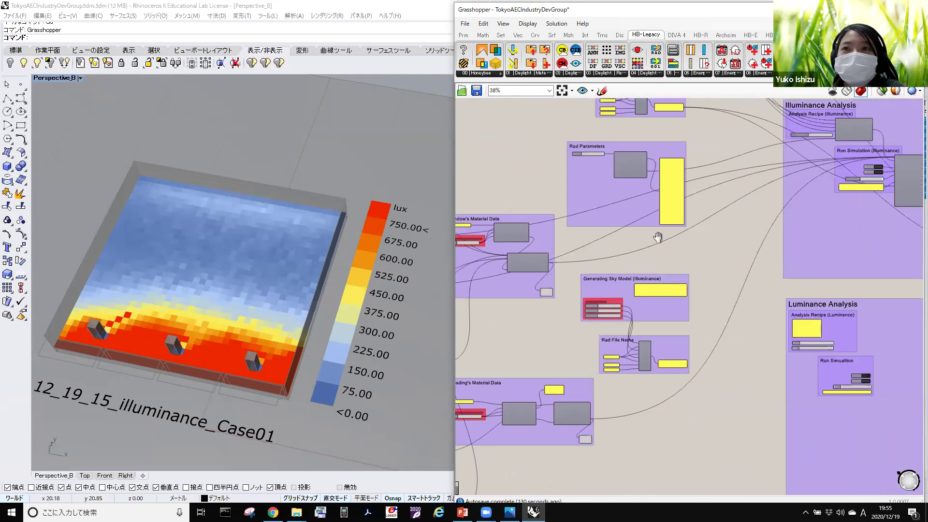
pyautogui.moveTo(885, 248); pyautogui.dragTo(760, 239, button='right')
pyautogui.scroll(6, 762, 240)
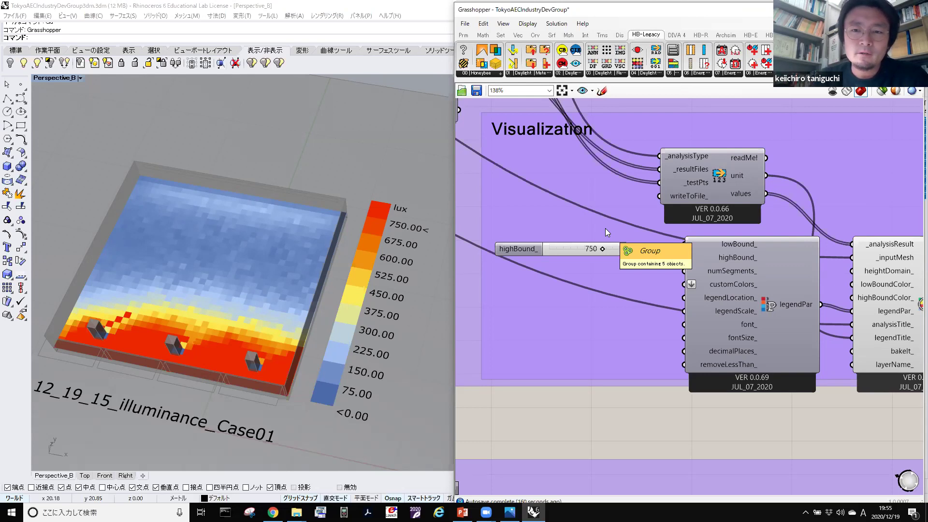
pyautogui.moveTo(722, 301); pyautogui.dragTo(674, 277, button='right')
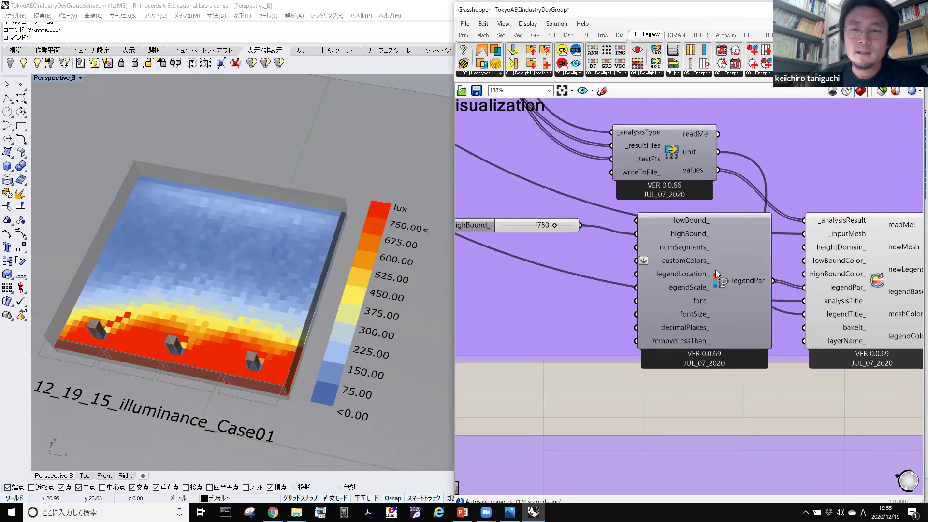
pyautogui.moveTo(715, 269); pyautogui.dragTo(665, 268, button='right')
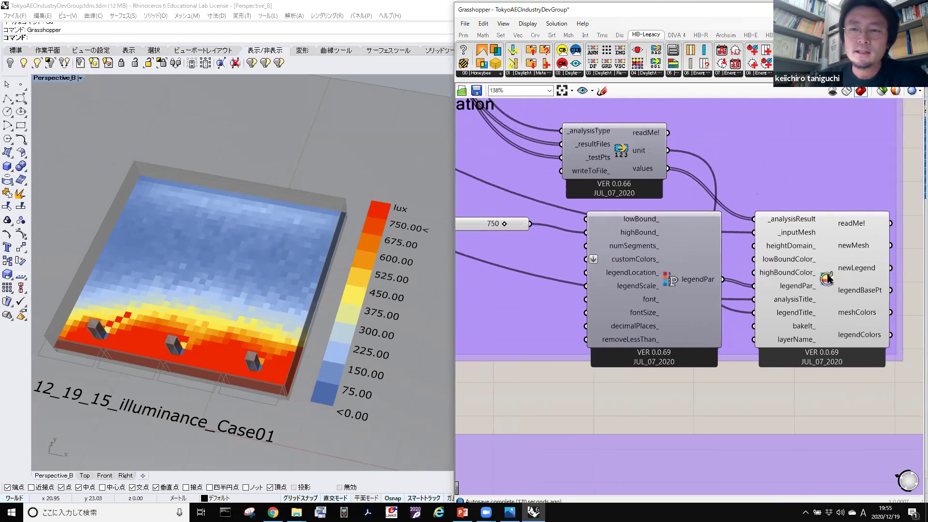
# Set the highBound_ slider in the Visualization group to 1000 and view the recoloured illuminance mesh in Rhino.
pyautogui.moveTo(827, 279)
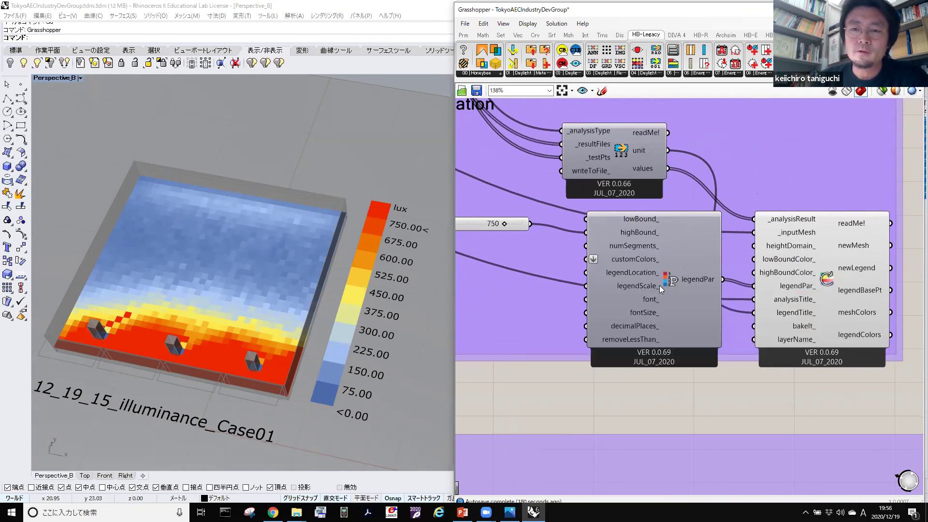
pyautogui.moveTo(666, 286)
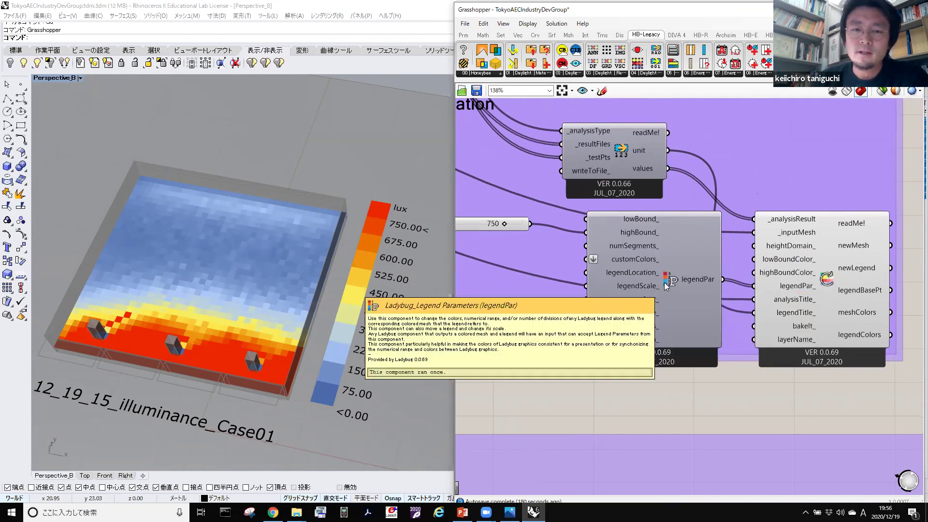
pyautogui.moveTo(547, 248); pyautogui.dragTo(628, 266, button='right')
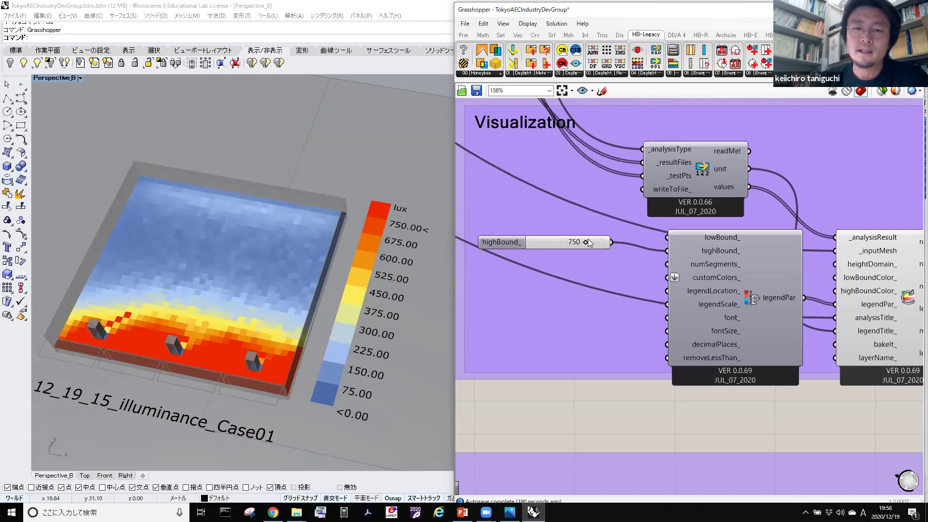
pyautogui.scroll(2, 595, 242)
pyautogui.moveTo(612, 244); pyautogui.dragTo(604, 242)
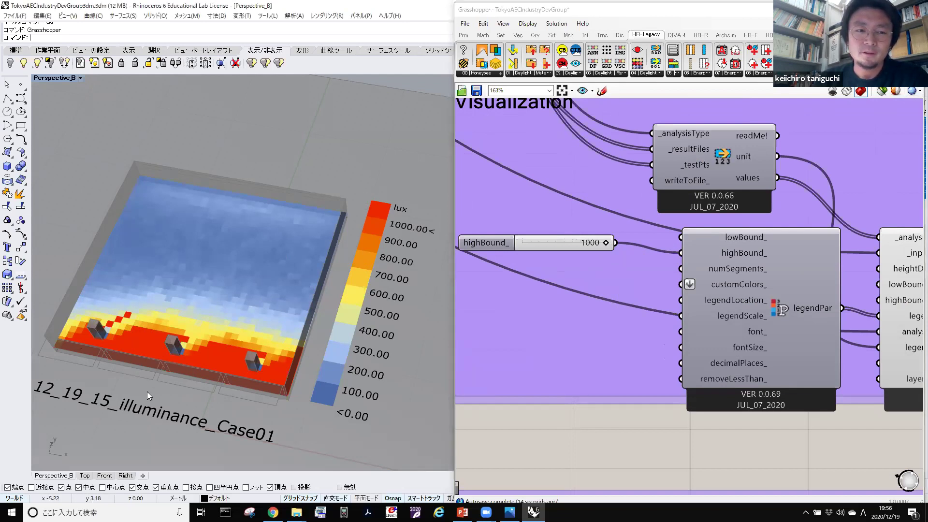
pyautogui.moveTo(140, 383); pyautogui.dragTo(127, 360, button='right')
# Examine the Luminance Analysis group with its Analysis Recipe, Run Simulation and Visualization subgroups.
pyautogui.scroll(-5, 517, 327)
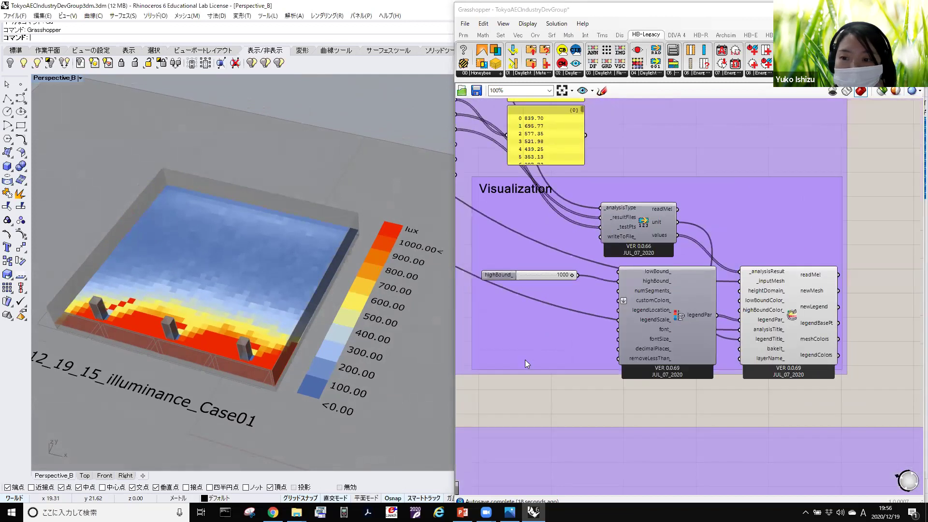
pyautogui.moveTo(585, 377); pyautogui.dragTo(667, 293, button='right')
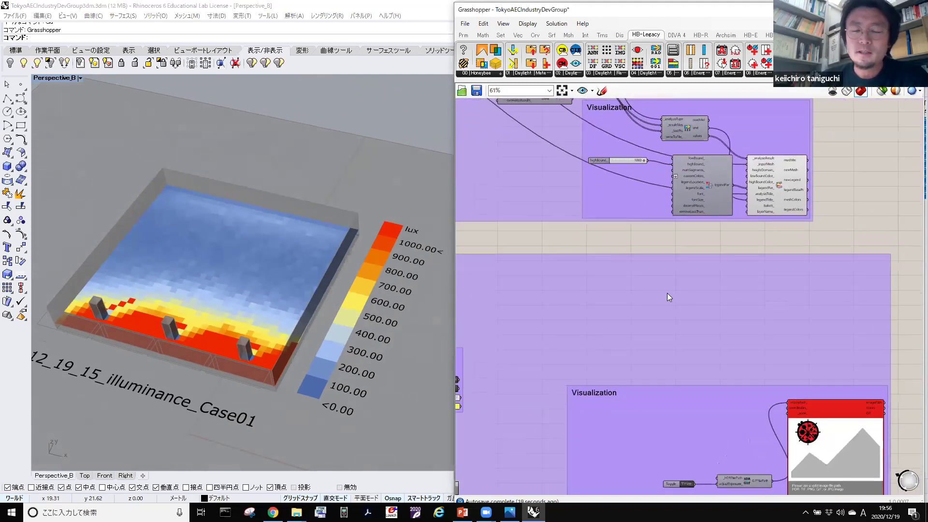
pyautogui.moveTo(534, 338); pyautogui.dragTo(607, 256, button='right')
pyautogui.moveTo(535, 278); pyautogui.dragTo(615, 237, button='right')
pyautogui.moveTo(656, 296); pyautogui.dragTo(584, 221, button='right')
pyautogui.moveTo(649, 281); pyautogui.dragTo(620, 249, button='right')
pyautogui.scroll(-2, 621, 250)
pyautogui.moveTo(576, 157); pyautogui.dragTo(606, 205, button='right')
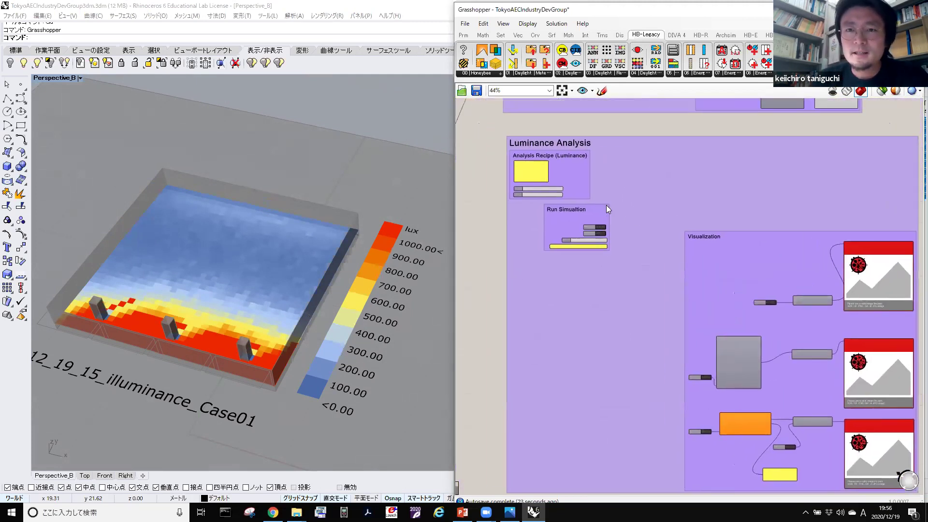
pyautogui.scroll(3, 585, 160)
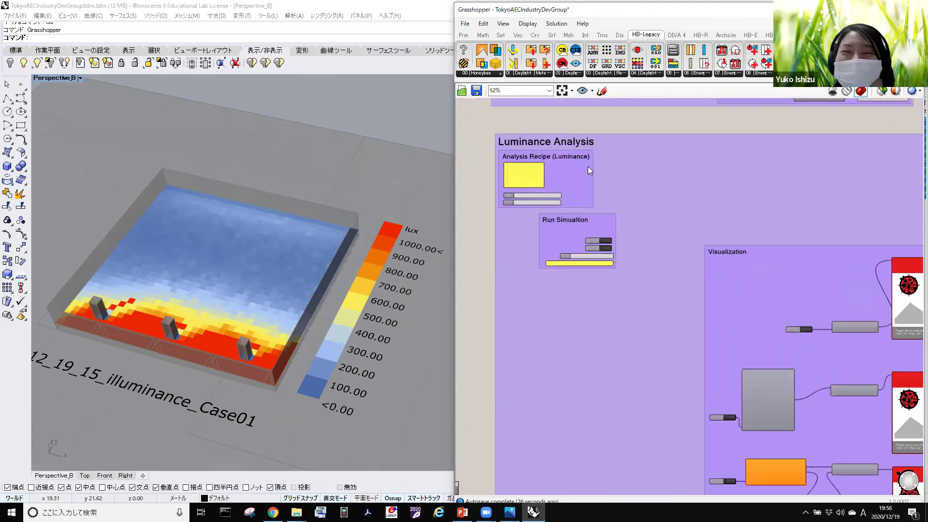
pyautogui.moveTo(631, 183); pyautogui.dragTo(627, 153, button='right')
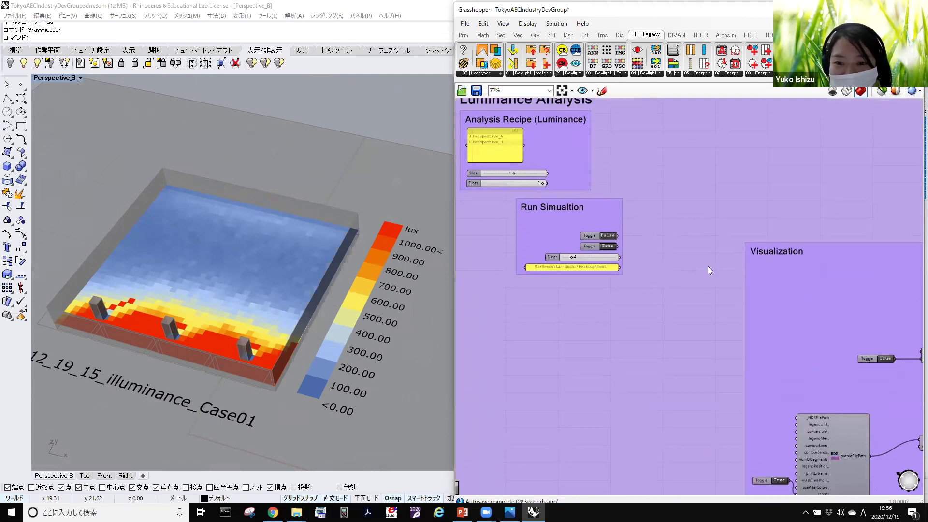
pyautogui.scroll(-4, 683, 243)
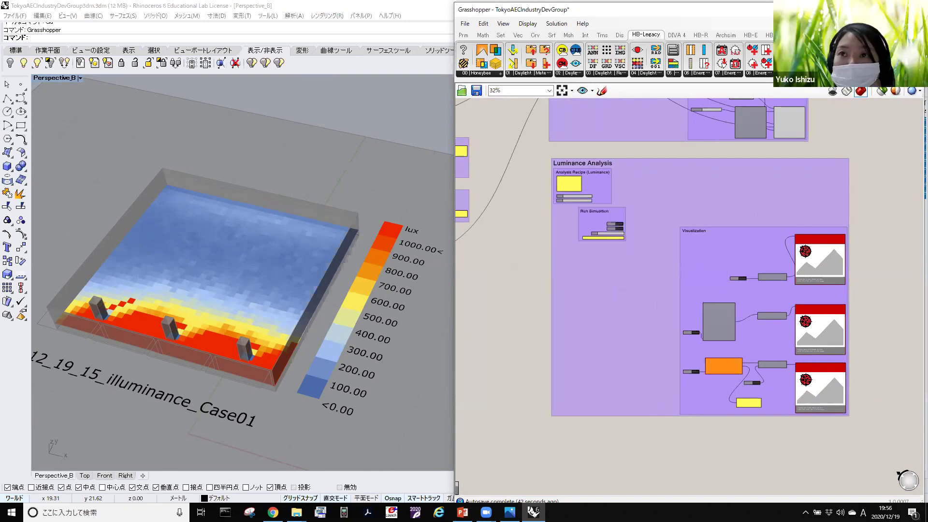
# Switch to the TokyoAECIndustryDevGroup_Fin definition and look over its layout and the building geometry in Rhino.
pyautogui.click(889, 23)
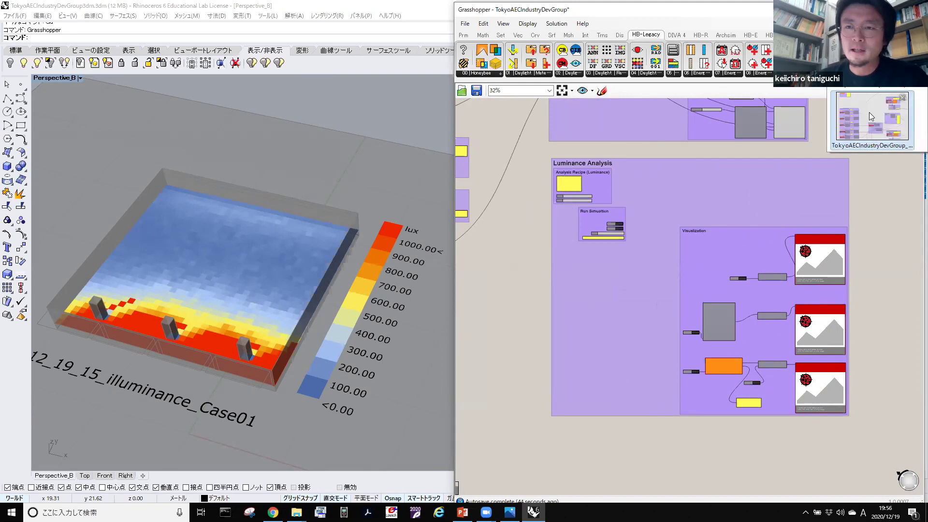
pyautogui.click(864, 110)
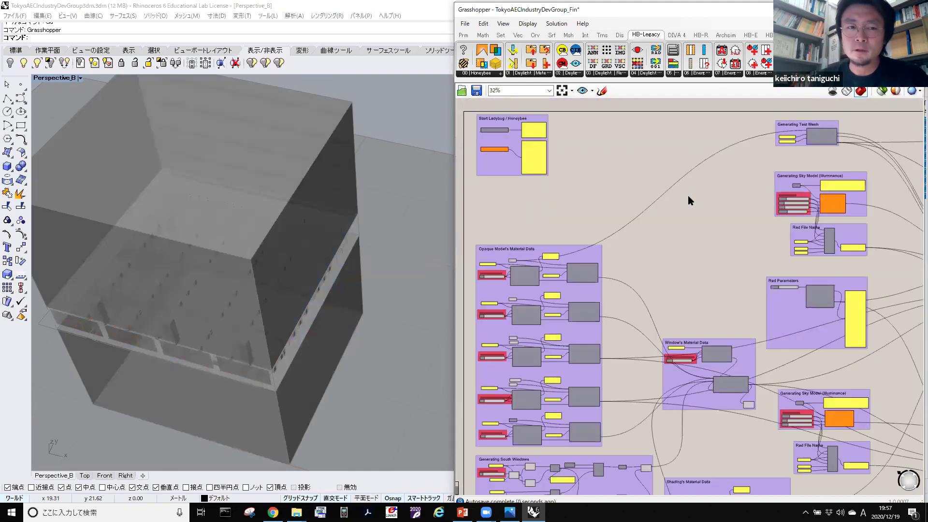
pyautogui.scroll(-4, 718, 232)
pyautogui.scroll(4, 780, 319)
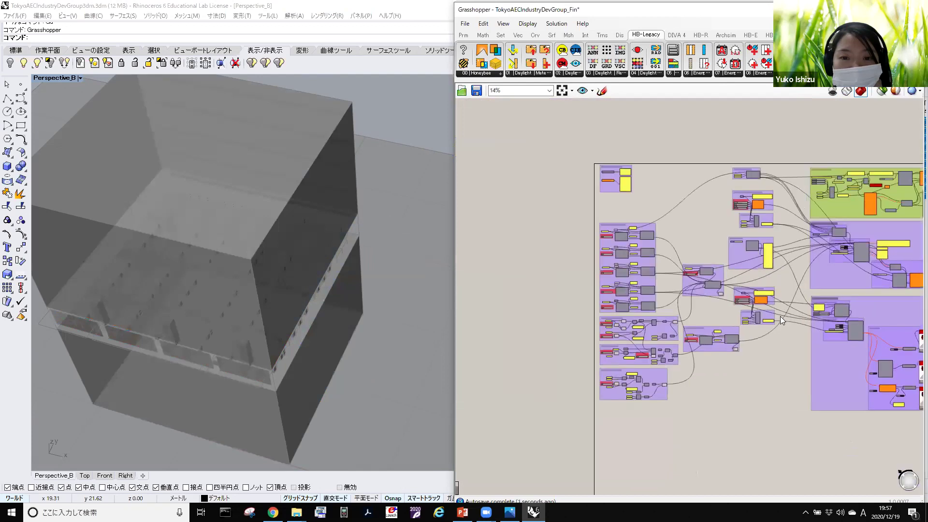
pyautogui.moveTo(320, 344); pyautogui.dragTo(489, 265, button='right')
pyautogui.moveTo(696, 230); pyautogui.dragTo(706, 256, button='right')
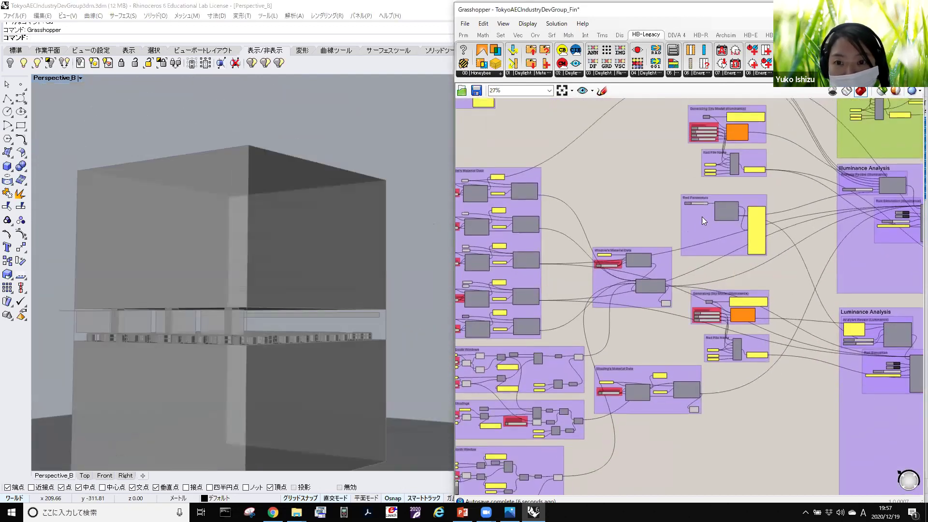
pyautogui.moveTo(362, 244); pyautogui.dragTo(357, 290, button='right')
# Load JPN_36303333_TOKYO_EA.epw from the weather data folder into the file path parameter of the sky model group feeding the Luminance Analysis.
pyautogui.moveTo(736, 321); pyautogui.dragTo(525, 227, button='right')
pyautogui.scroll(5, 525, 227)
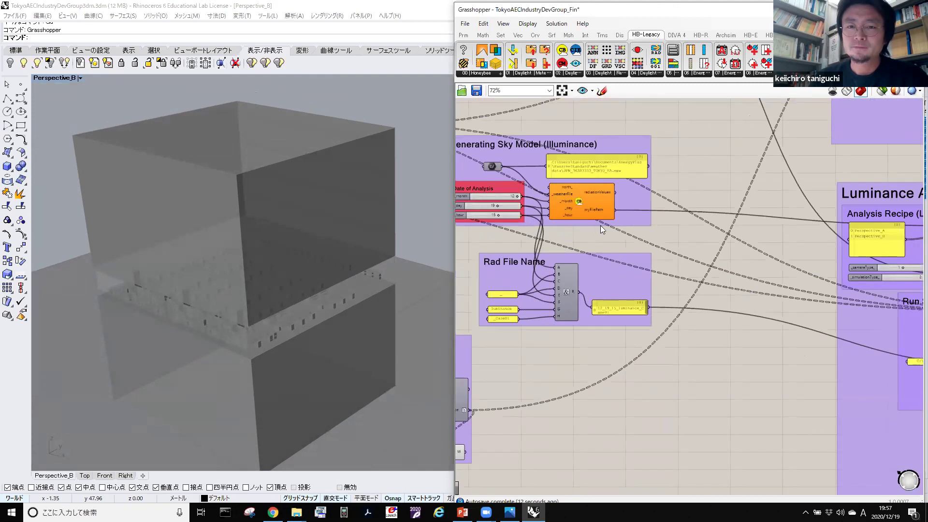
pyautogui.moveTo(725, 254); pyautogui.dragTo(730, 249, button='right')
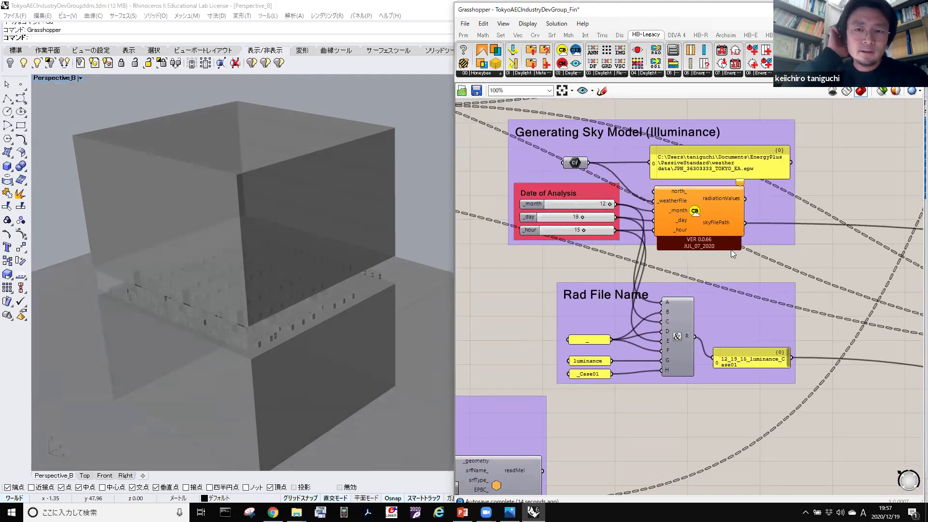
pyautogui.scroll(-3, 720, 252)
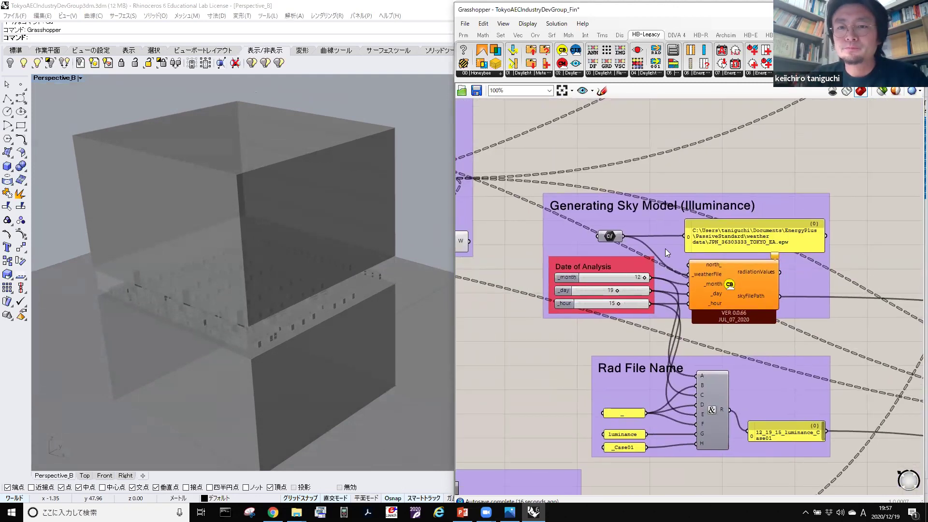
pyautogui.scroll(5, 648, 231)
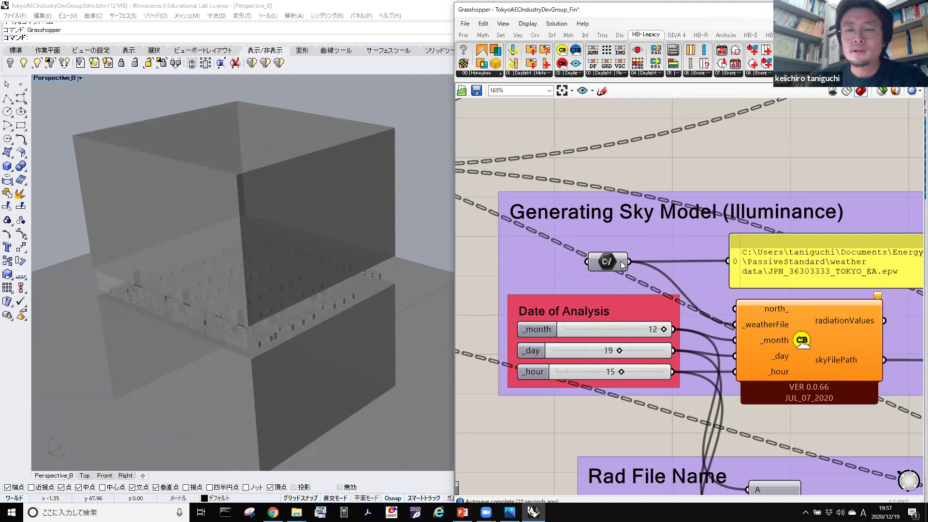
pyautogui.rightClick(614, 265)
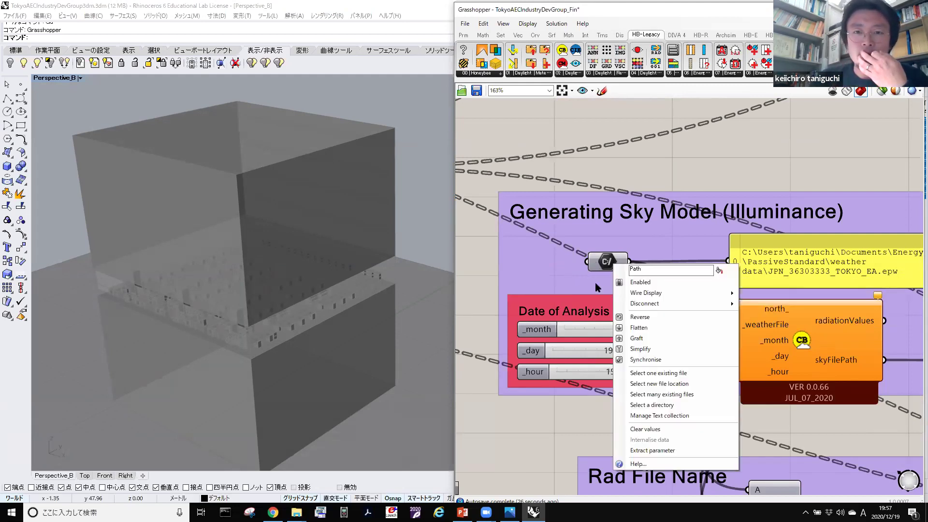
pyautogui.click(653, 374)
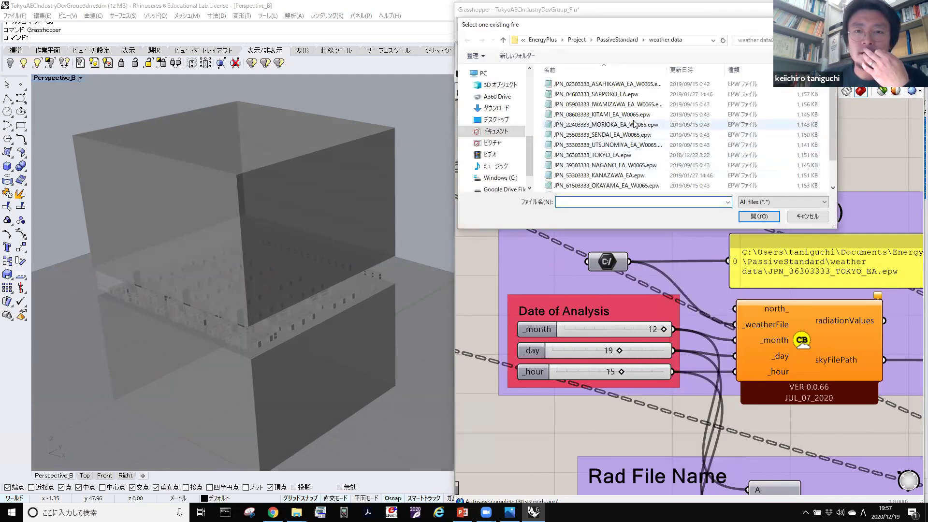
pyautogui.click(618, 156)
pyautogui.click(750, 218)
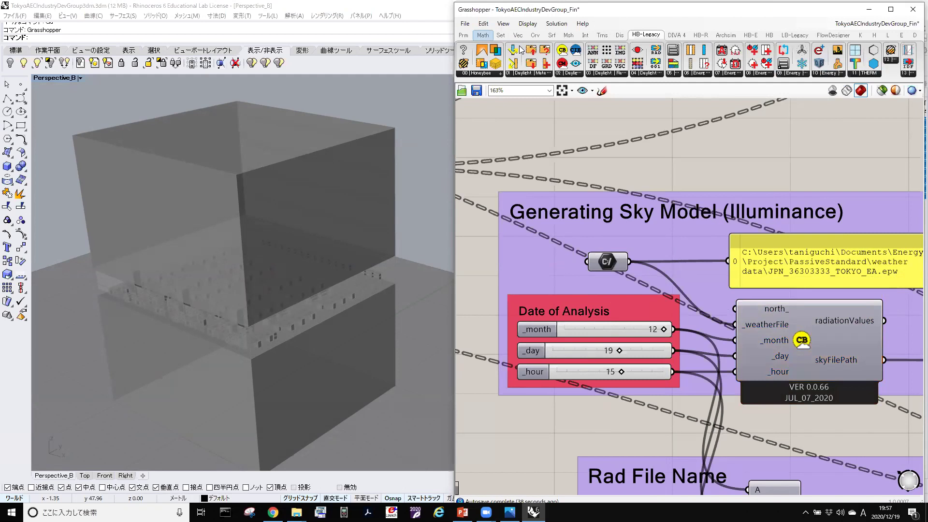
# Examine the inputs and outputs of the CB sky component and the Rad File Name group below it.
pyautogui.moveTo(639, 38)
pyautogui.moveTo(657, 293); pyautogui.dragTo(609, 207, button='right')
pyautogui.scroll(-5, 609, 207)
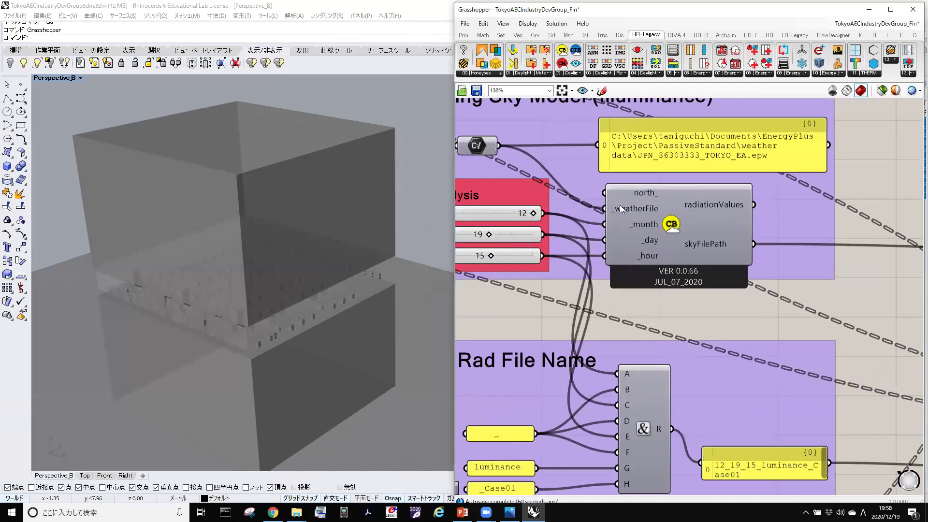
pyautogui.scroll(3, 604, 211)
pyautogui.scroll(-5, 674, 195)
pyautogui.scroll(-3, 678, 174)
pyautogui.moveTo(679, 174); pyautogui.dragTo(652, 226, button='right')
pyautogui.scroll(3, 693, 208)
# Change the label of the sky model group that feeds the Luminance Analysis to "Generating Sky Model (Luminance)".
pyautogui.moveTo(684, 334); pyautogui.dragTo(673, 365, button='right')
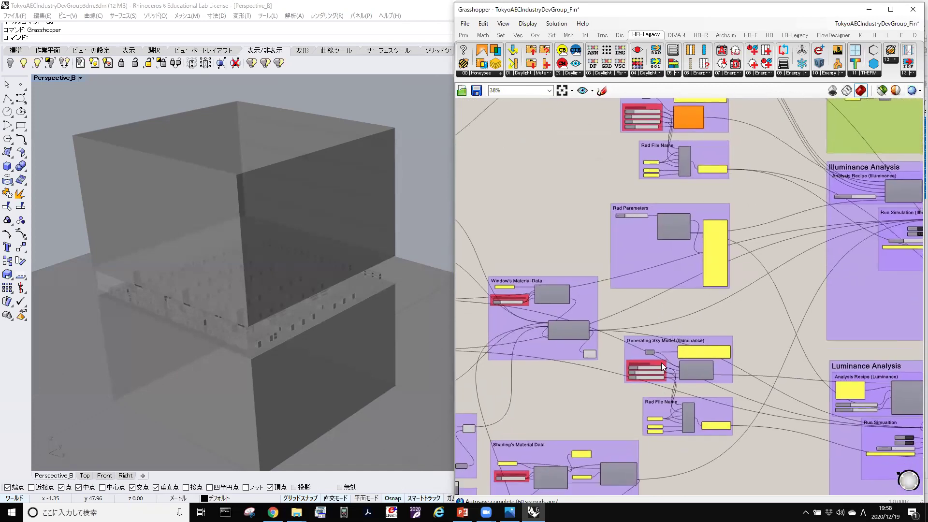
pyautogui.scroll(5, 627, 340)
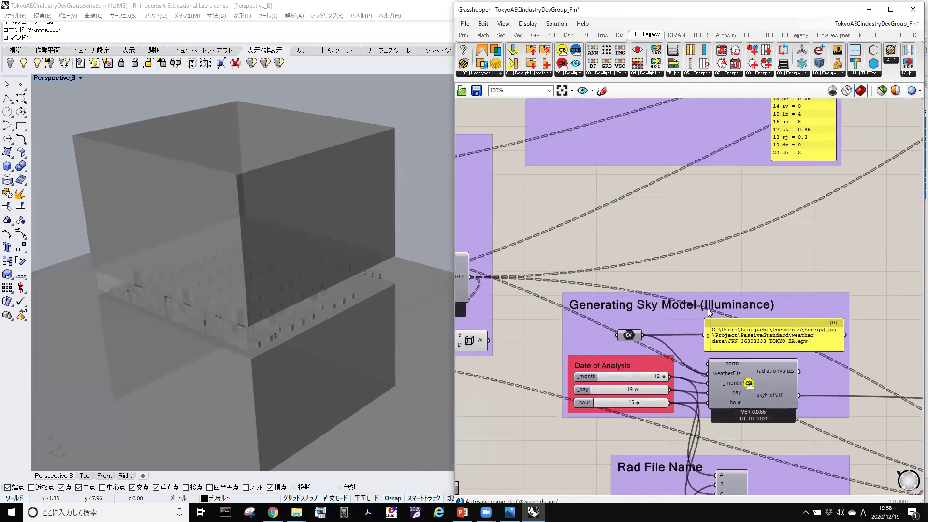
pyautogui.scroll(2, 713, 309)
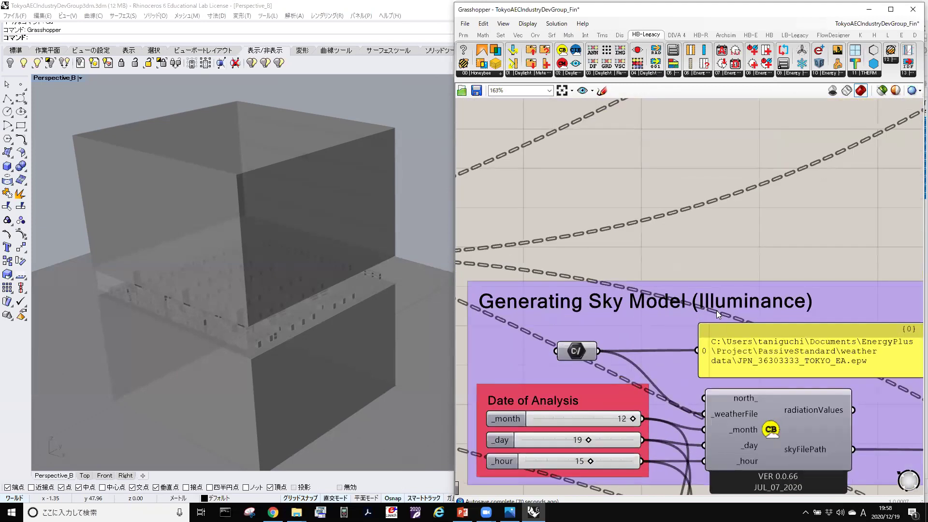
pyautogui.scroll(-3, 726, 297)
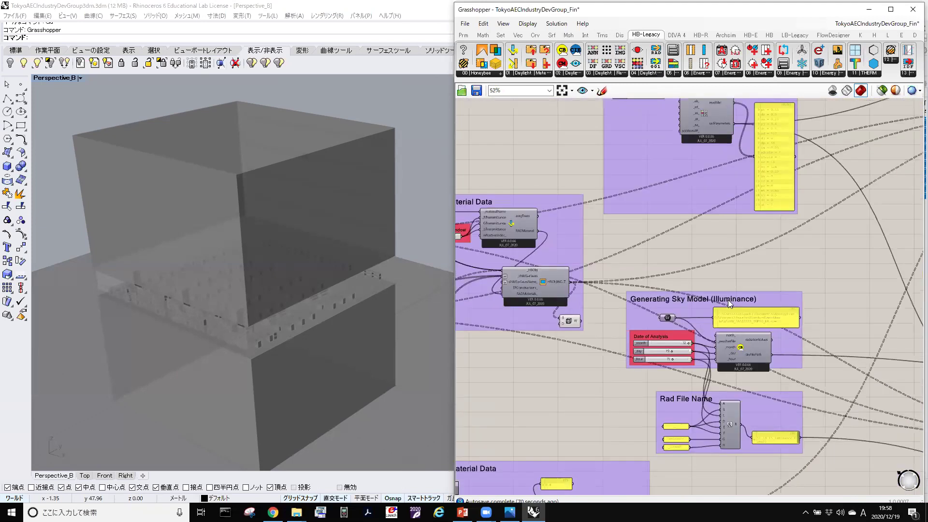
pyautogui.scroll(3, 674, 323)
pyautogui.scroll(2, 671, 311)
pyautogui.doubleClick(672, 311)
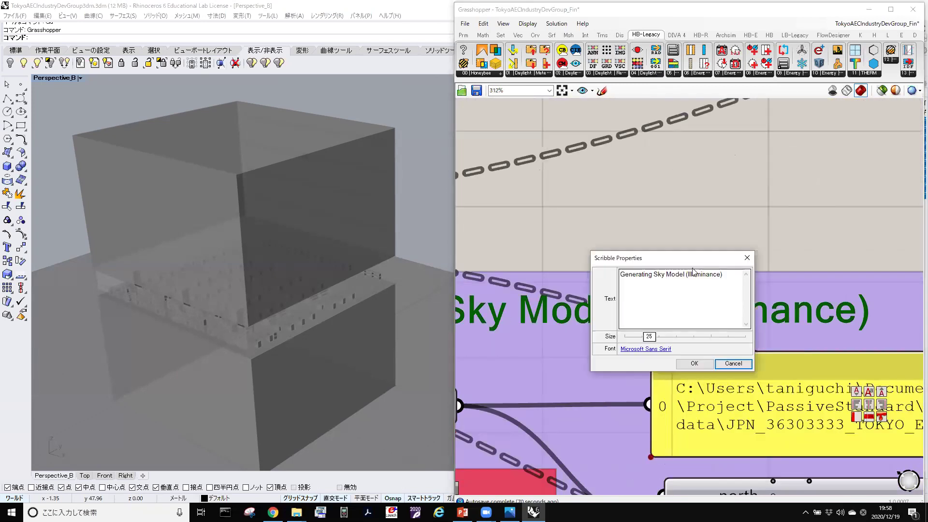
pyautogui.press('BackSpace')
pyautogui.press('BackSpace')
pyautogui.press('BackSpace')
pyautogui.write('L')
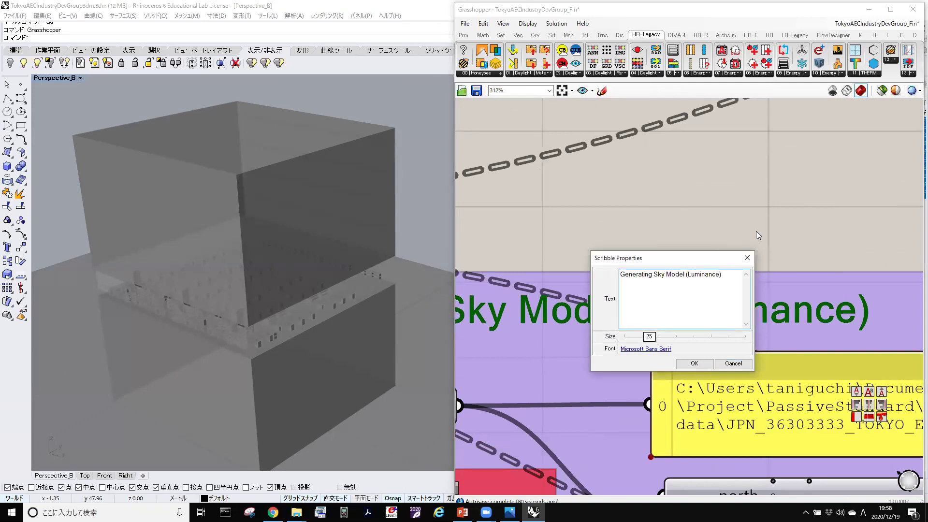
pyautogui.click(694, 363)
# Compare the illuminance sky model group and its _skyType slider with the luminance sky model group and its CB sky component.
pyautogui.scroll(-2, 690, 301)
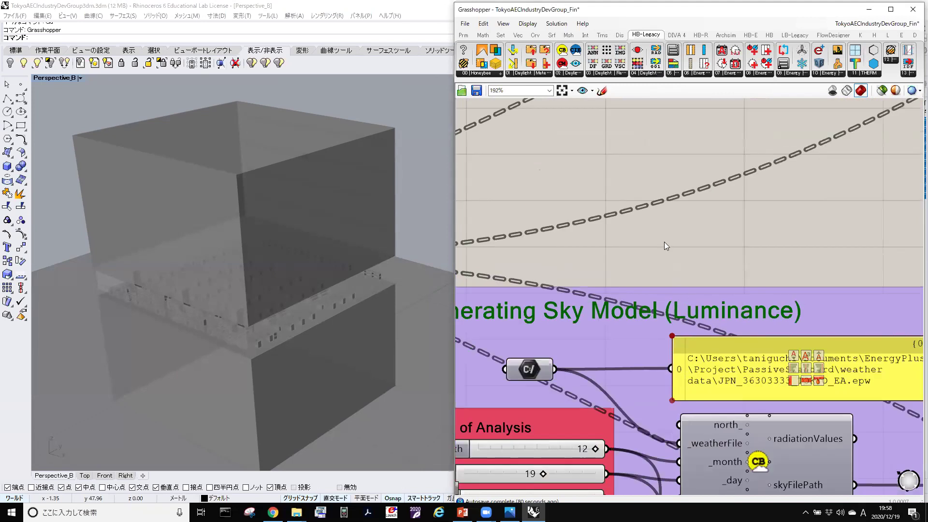
pyautogui.scroll(-5, 664, 242)
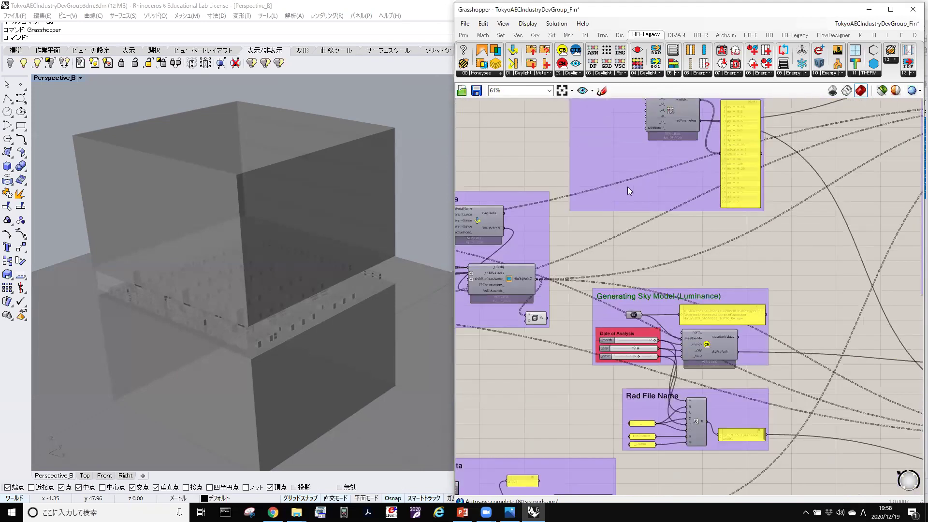
pyautogui.moveTo(627, 186); pyautogui.dragTo(644, 293, button='right')
pyautogui.moveTo(643, 165); pyautogui.dragTo(641, 286, button='right')
pyautogui.moveTo(837, 191); pyautogui.dragTo(813, 280, button='right')
pyautogui.scroll(2, 806, 355)
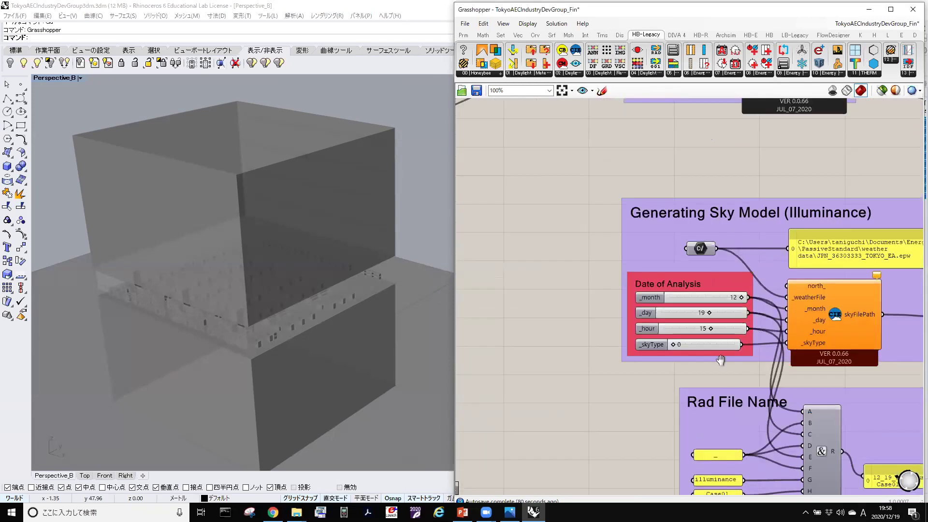
pyautogui.moveTo(720, 360); pyautogui.dragTo(720, 401, button='right')
pyautogui.scroll(-2, 682, 246)
pyautogui.moveTo(681, 246); pyautogui.dragTo(679, 239, button='right')
pyautogui.moveTo(663, 330); pyautogui.dragTo(646, 303, button='right')
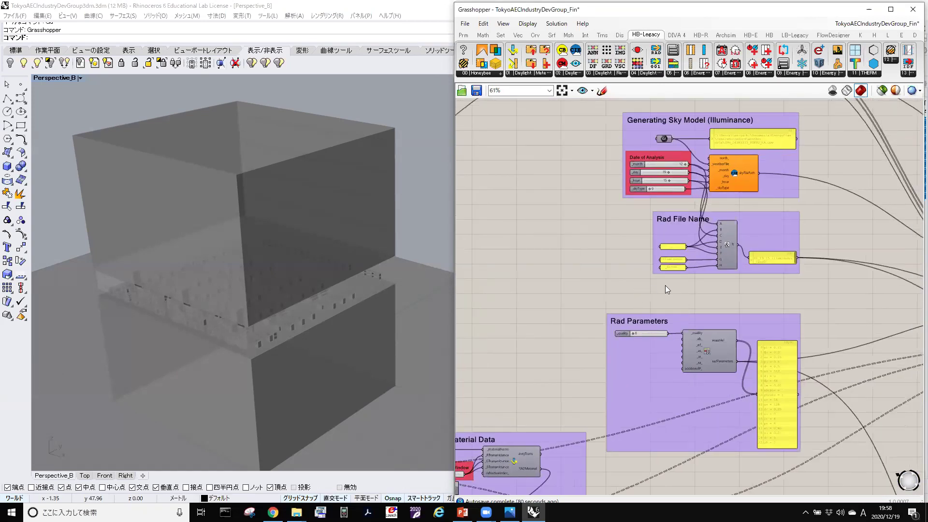
pyautogui.scroll(-4, 728, 295)
pyautogui.moveTo(743, 377); pyautogui.dragTo(738, 285, button='right')
pyautogui.scroll(3, 641, 312)
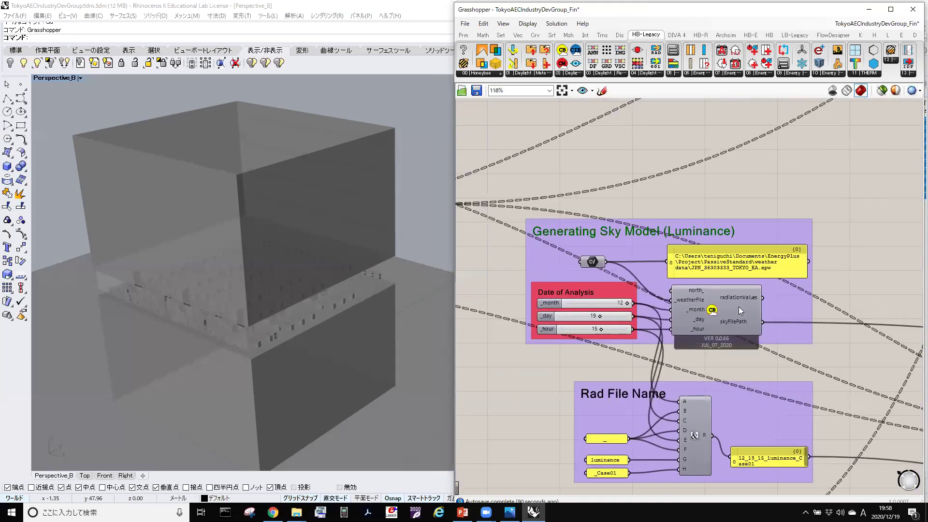
pyautogui.scroll(3, 722, 305)
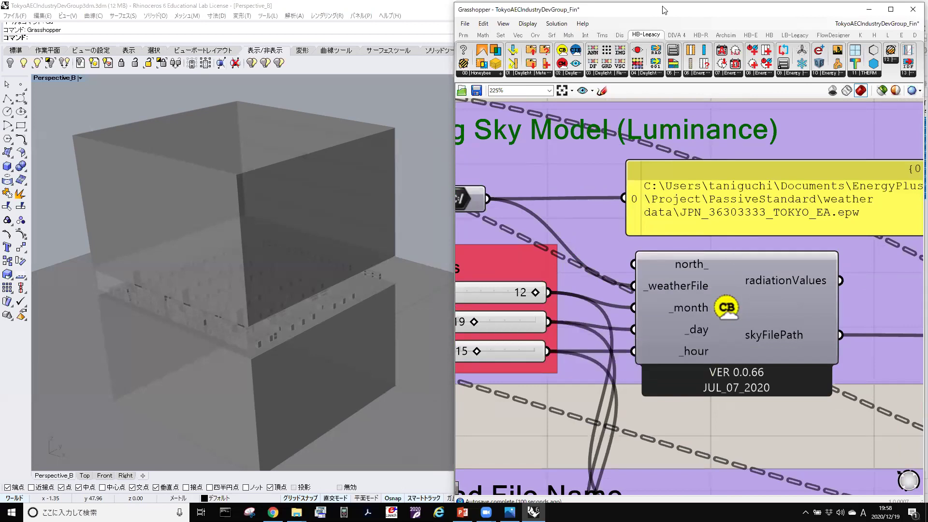
pyautogui.press('Zenkaku_Hankaku')
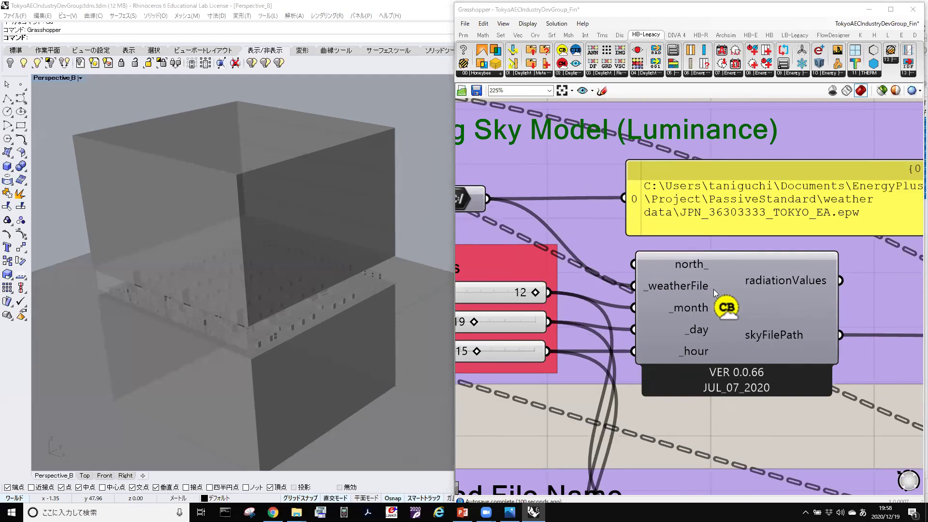
# Examine the CB sky component, its weather file path parameter and the month, day and hour sliders in Date of Analysis.
pyautogui.moveTo(722, 292); pyautogui.dragTo(753, 295, button='right')
pyautogui.press('Zenkaku_Hankaku')
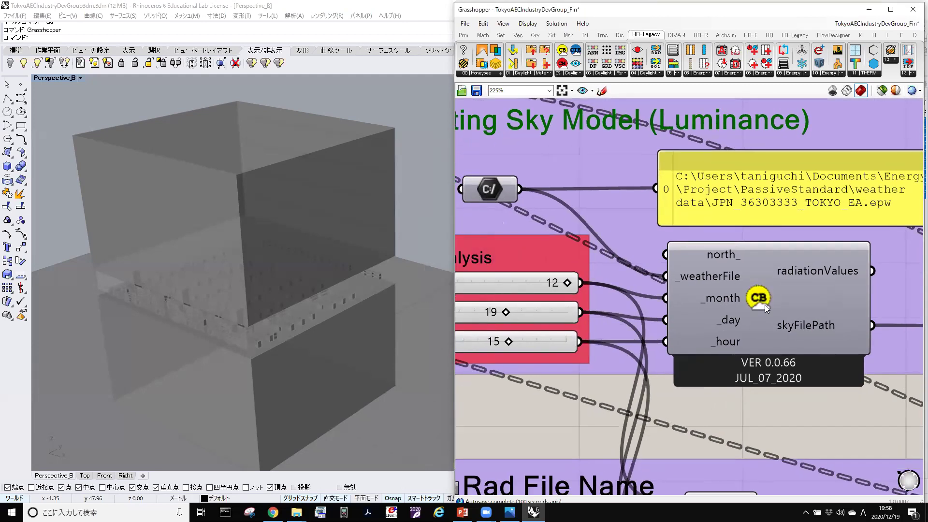
pyautogui.moveTo(764, 296)
pyautogui.moveTo(573, 219)
pyautogui.mouseDown(button='right')
pyautogui.moveTo(598, 221)
pyautogui.moveTo(582, 221)
pyautogui.mouseUp(button='right')
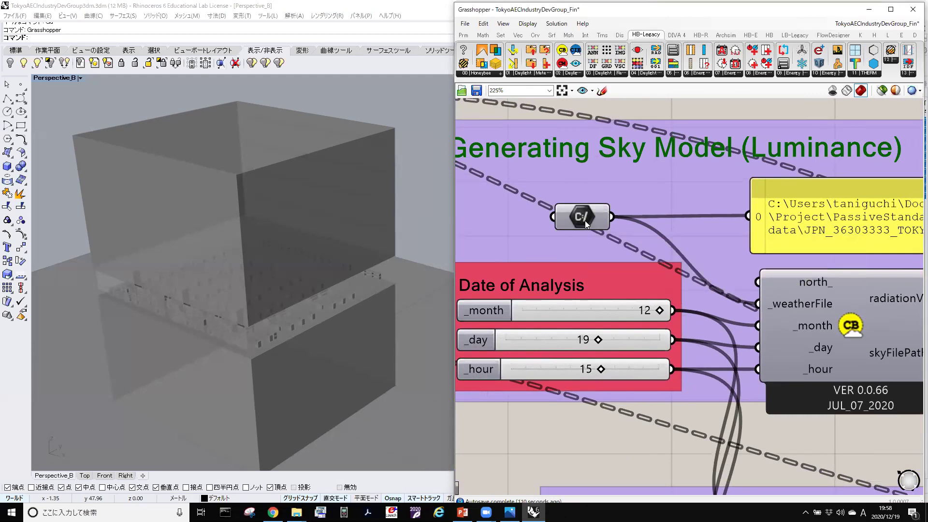
pyautogui.scroll(-2, 585, 220)
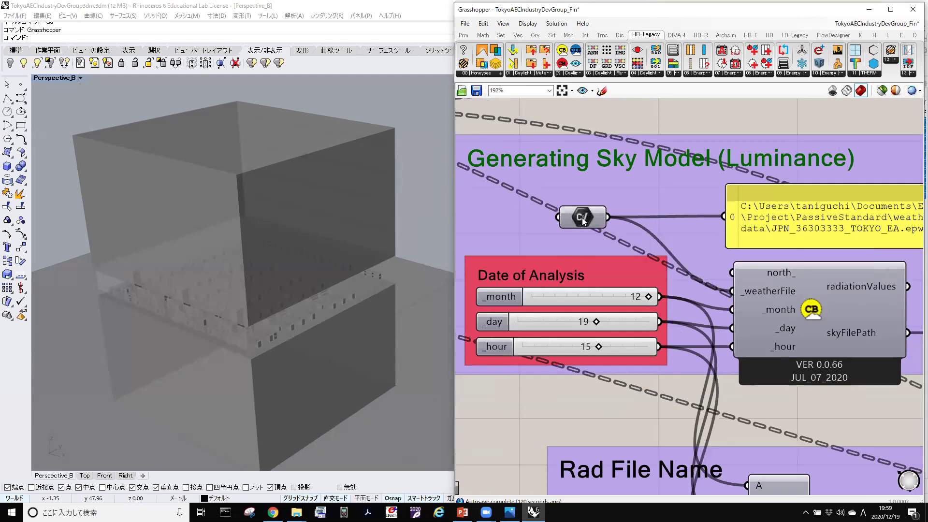
pyautogui.scroll(-3, 580, 216)
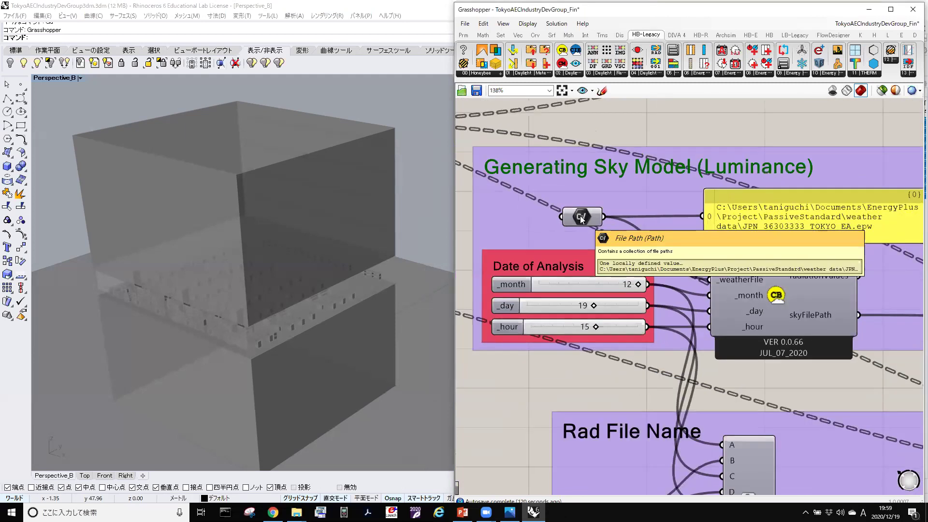
pyautogui.scroll(1, 620, 276)
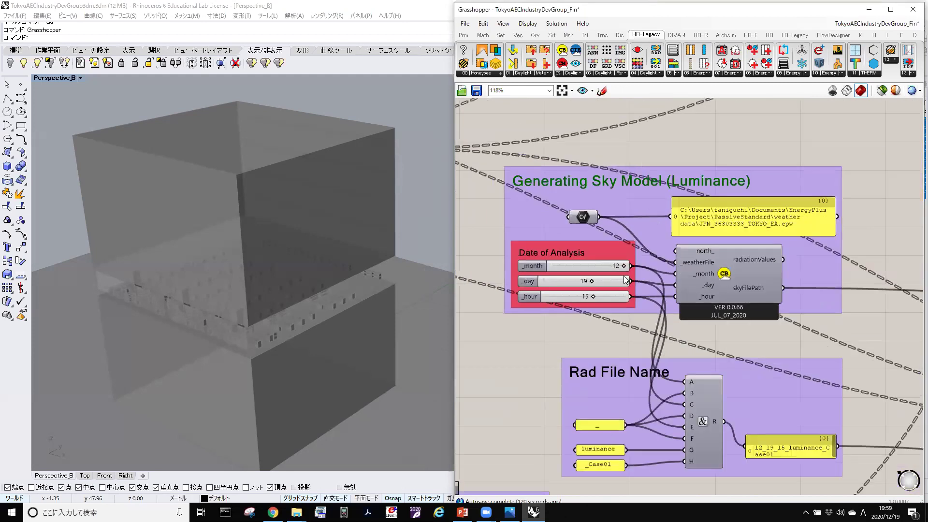
pyautogui.scroll(1, 637, 263)
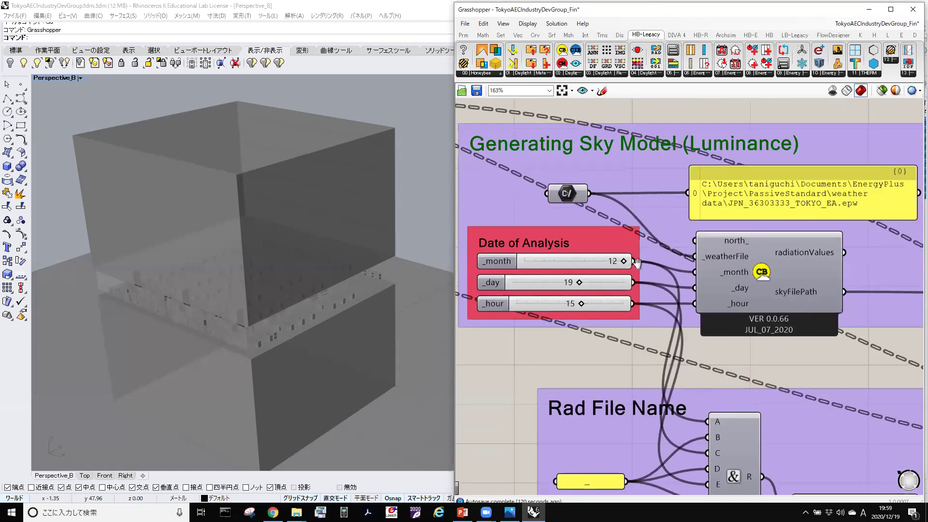
pyautogui.scroll(2, 636, 293)
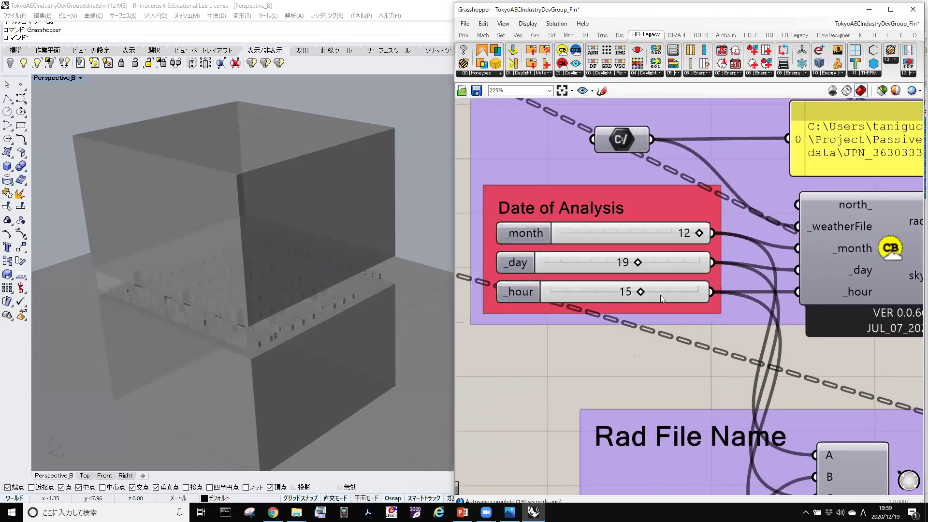
pyautogui.scroll(-3, 655, 299)
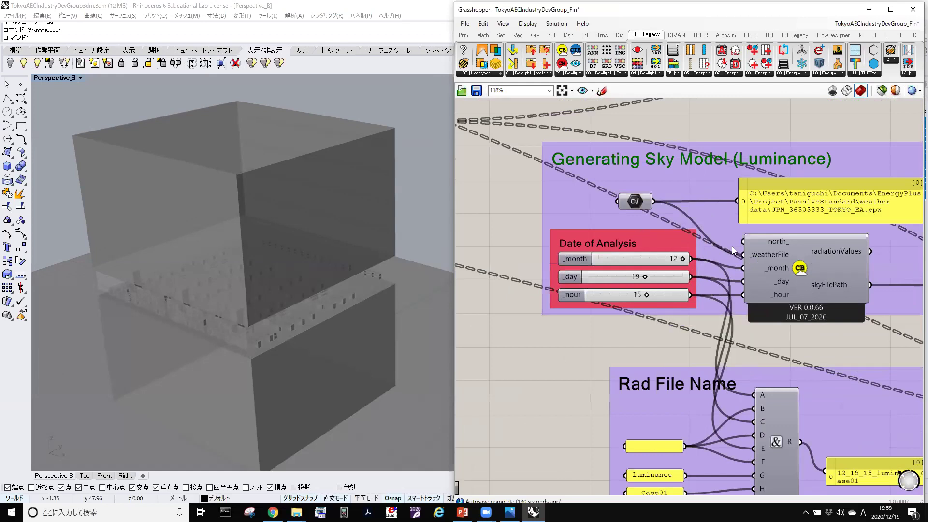
# Examine the Analysis Recipe (Luminance) group with its list of Rhino view names and the _cameraType_ and _simulationType_ sliders.
pyautogui.scroll(-2, 730, 246)
pyautogui.scroll(-1, 658, 232)
pyautogui.moveTo(730, 184); pyautogui.dragTo(632, 185, button='right')
pyautogui.moveTo(757, 192); pyautogui.dragTo(683, 191, button='right')
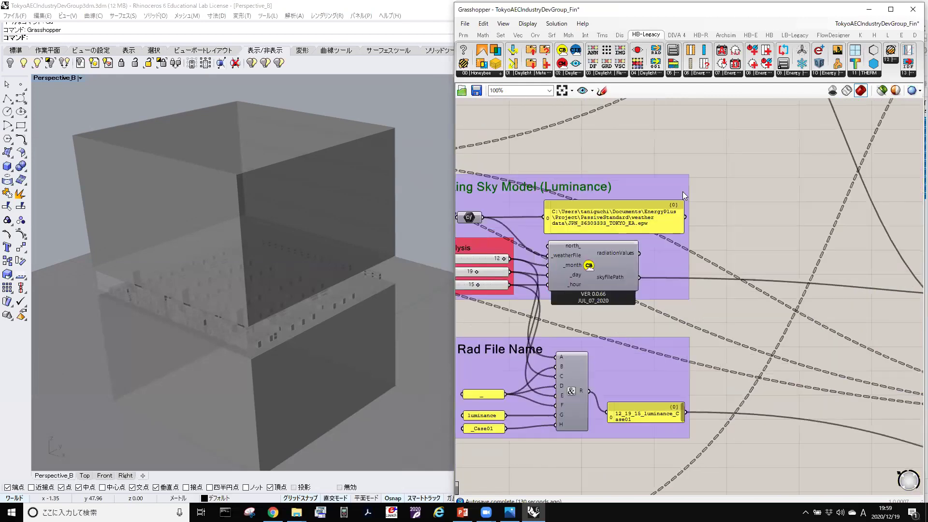
pyautogui.moveTo(837, 167); pyautogui.dragTo(705, 170, button='right')
pyautogui.scroll(-1, 664, 168)
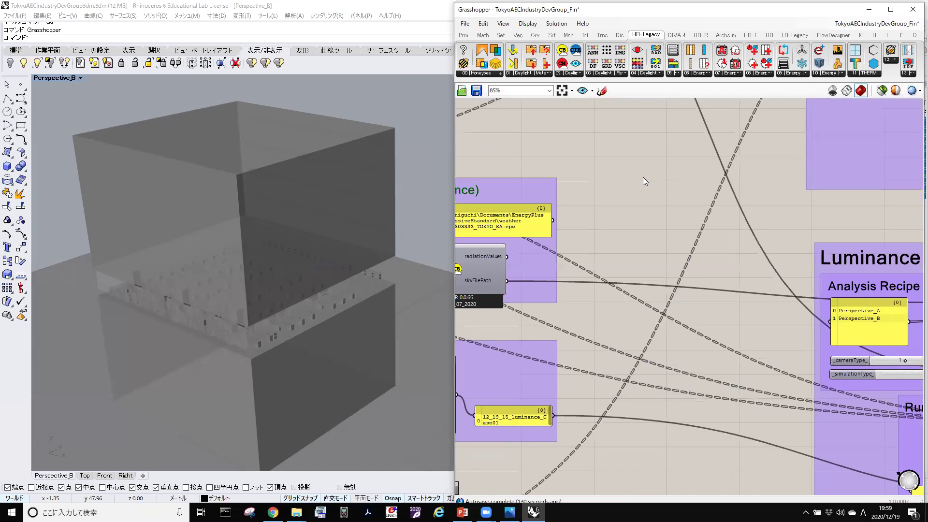
pyautogui.scroll(-2, 645, 174)
pyautogui.scroll(-2, 627, 179)
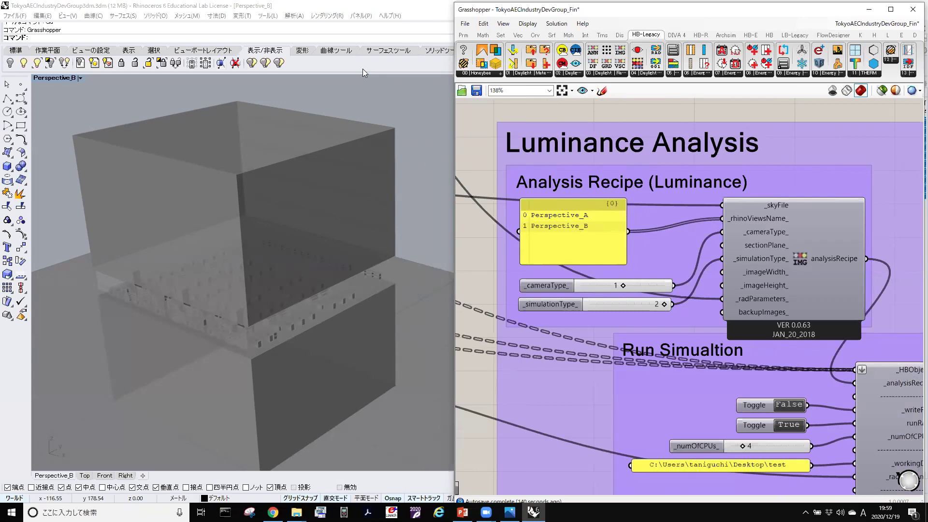
# Restore the named view Perspective_A in the Rhino viewport and minimize the Grasshopper window to show the full view.
pyautogui.click(79, 79)
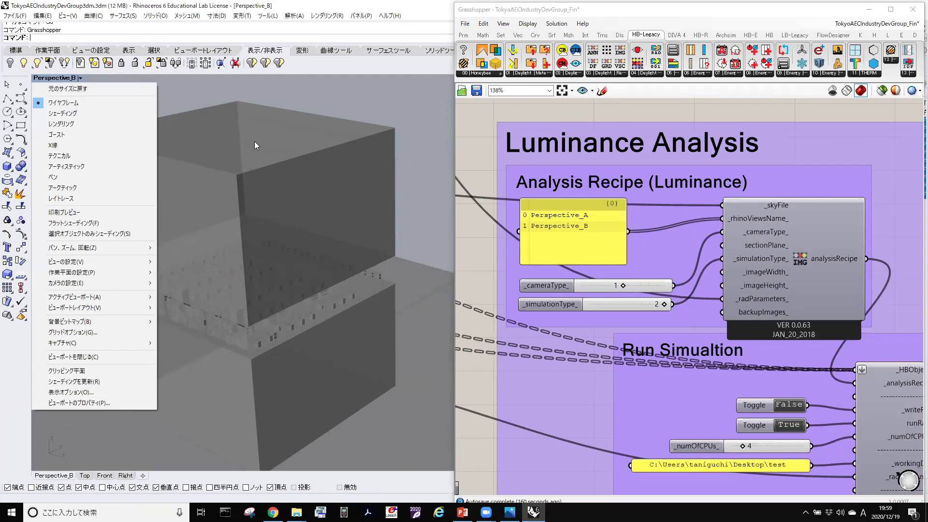
pyautogui.click(76, 77)
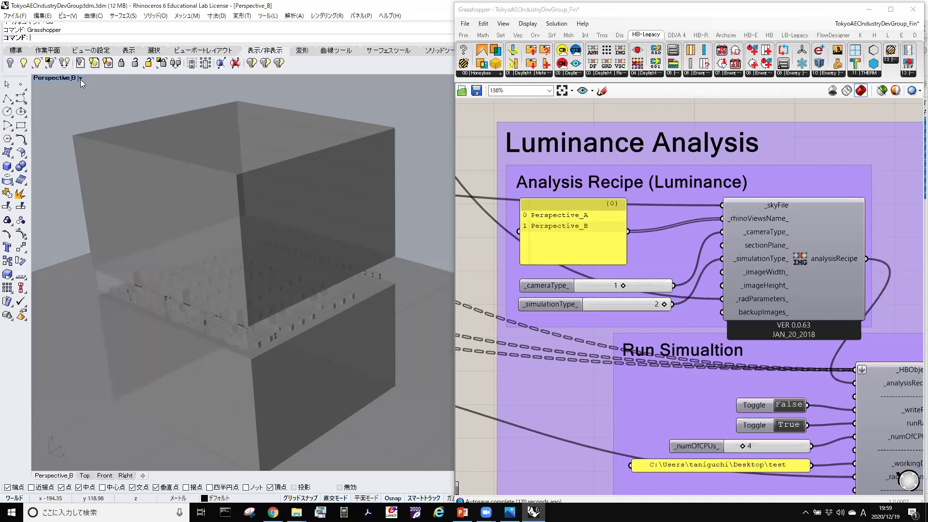
pyautogui.click(80, 79)
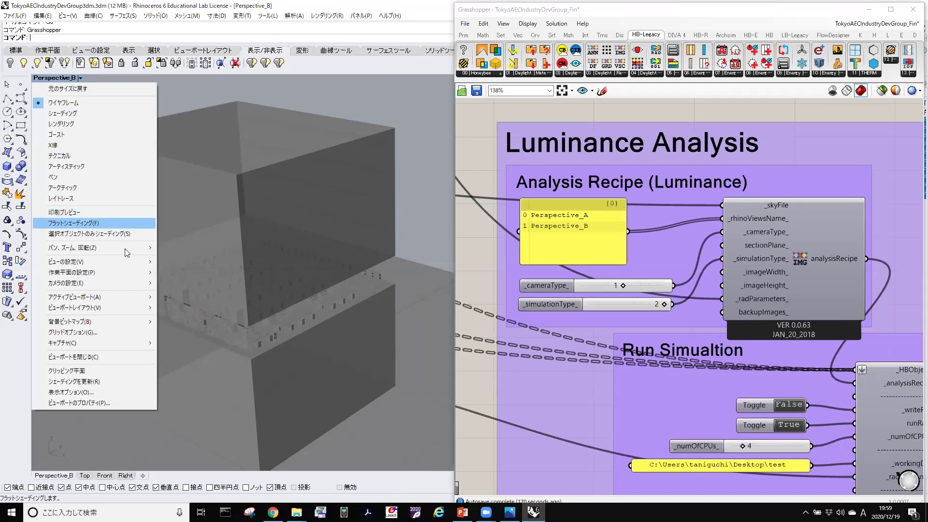
pyautogui.moveTo(129, 264)
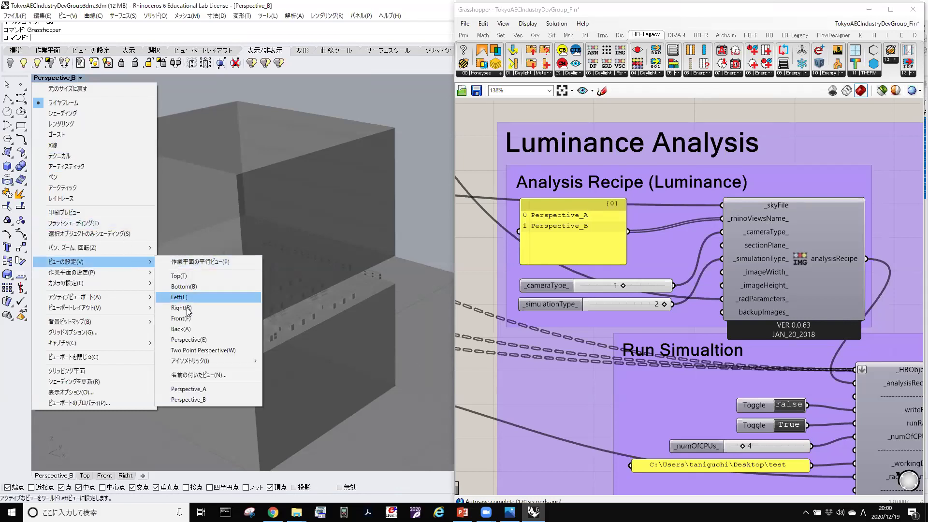
pyautogui.click(204, 389)
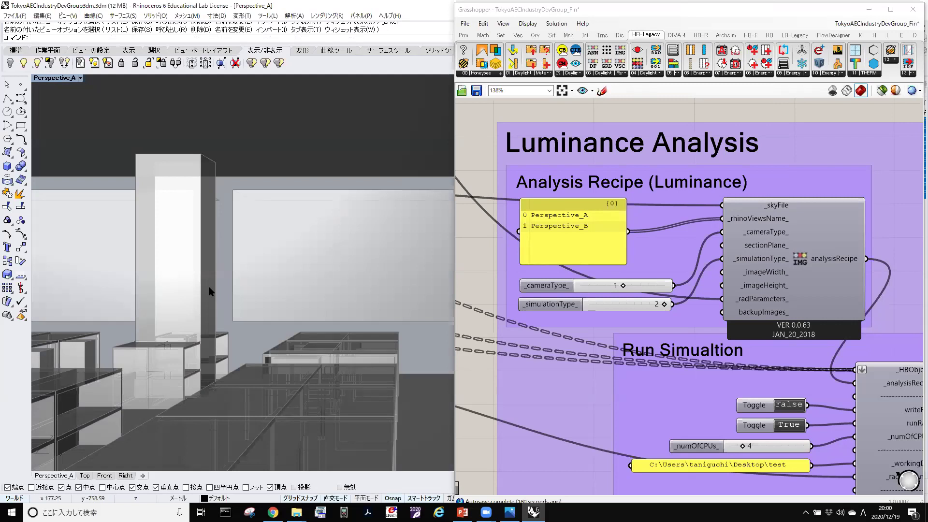
pyautogui.click(869, 9)
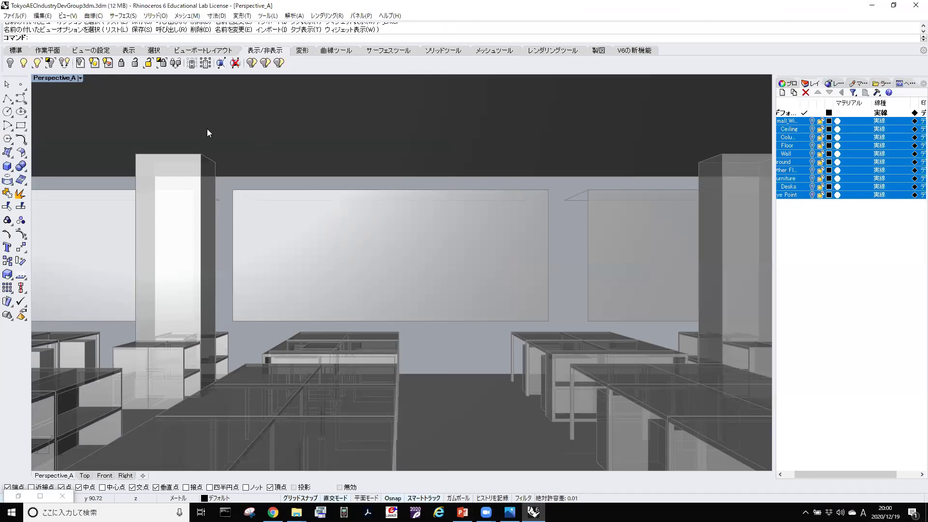
# Restore the named view Perspective_B in the Rhino viewport and bring the Grasshopper window back.
pyautogui.click(81, 77)
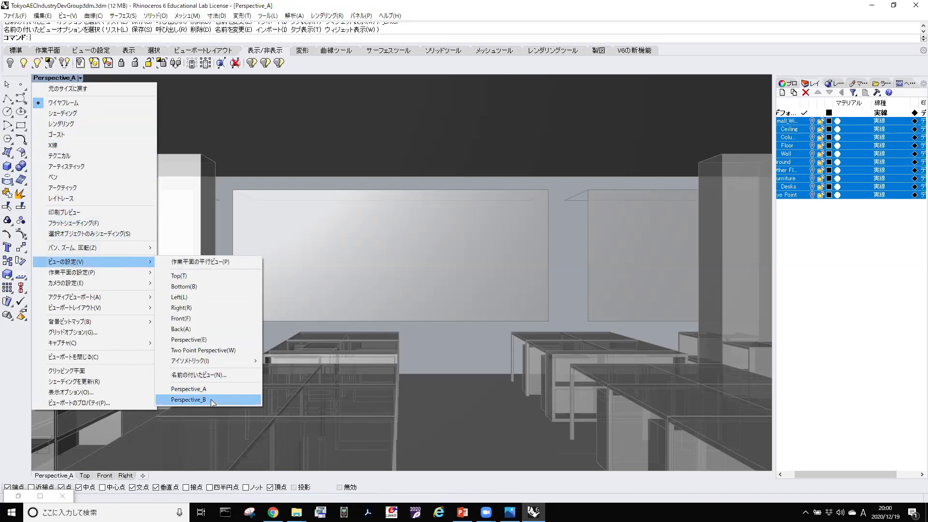
pyautogui.click(210, 399)
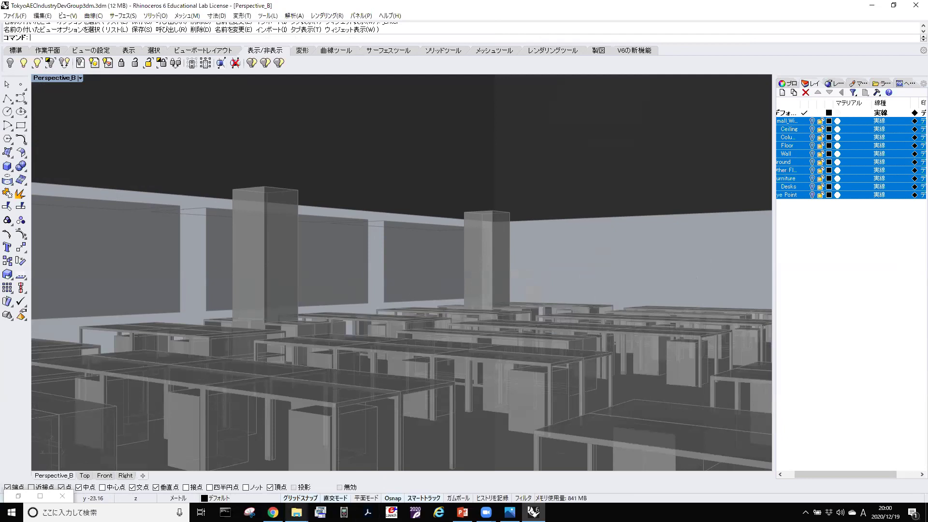
pyautogui.click(533, 512)
pyautogui.click(533, 511)
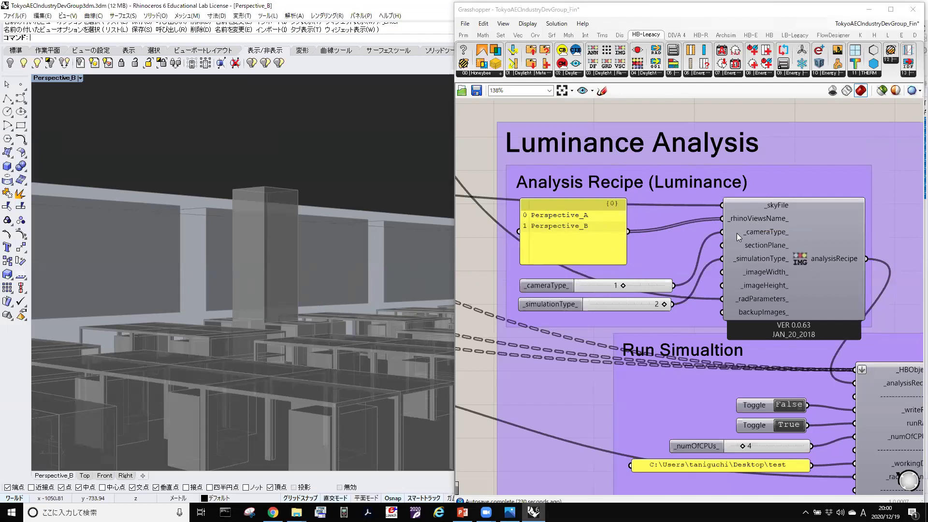
# Examine the luminance recipe component's inputs and how its analysisRecipe output feeds the component in the Run Simulation group.
pyautogui.moveTo(743, 269); pyautogui.dragTo(722, 247, button='right')
pyautogui.moveTo(748, 285); pyautogui.dragTo(740, 247, button='right')
pyautogui.scroll(-3, 734, 249)
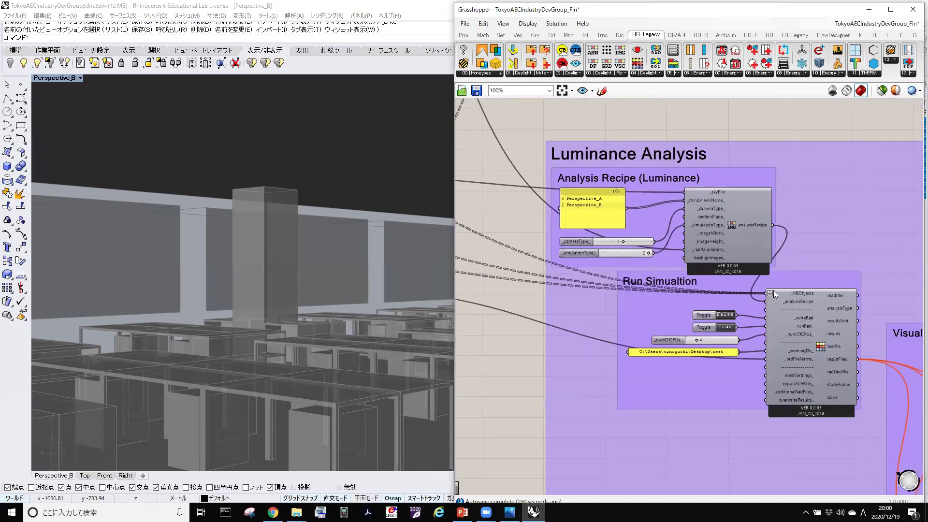
pyautogui.scroll(3, 717, 227)
pyautogui.scroll(-2, 668, 182)
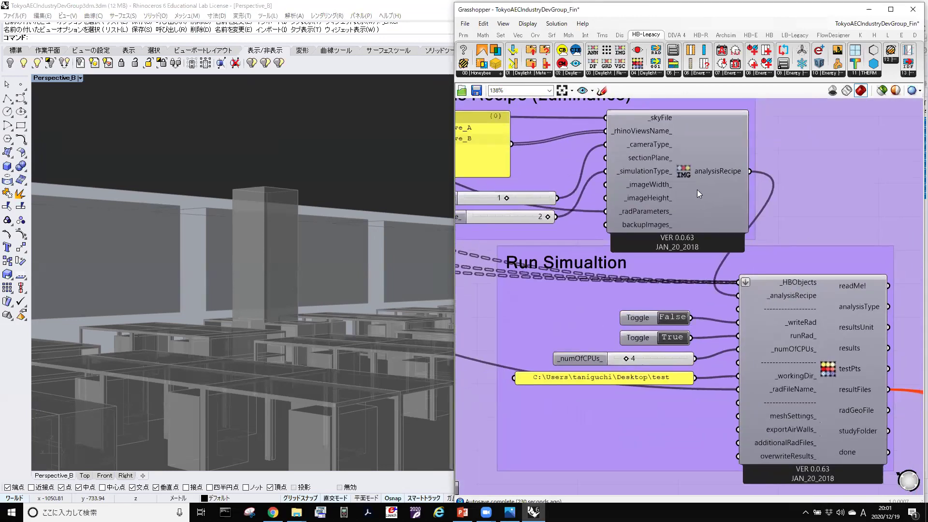
pyautogui.moveTo(725, 186); pyautogui.dragTo(700, 177, button='right')
pyautogui.moveTo(741, 234); pyautogui.dragTo(693, 209, button='right')
pyautogui.moveTo(714, 301); pyautogui.dragTo(678, 277, button='right')
pyautogui.moveTo(744, 227); pyautogui.dragTo(742, 251, button='right')
pyautogui.scroll(-2, 742, 250)
pyautogui.scroll(2, 651, 183)
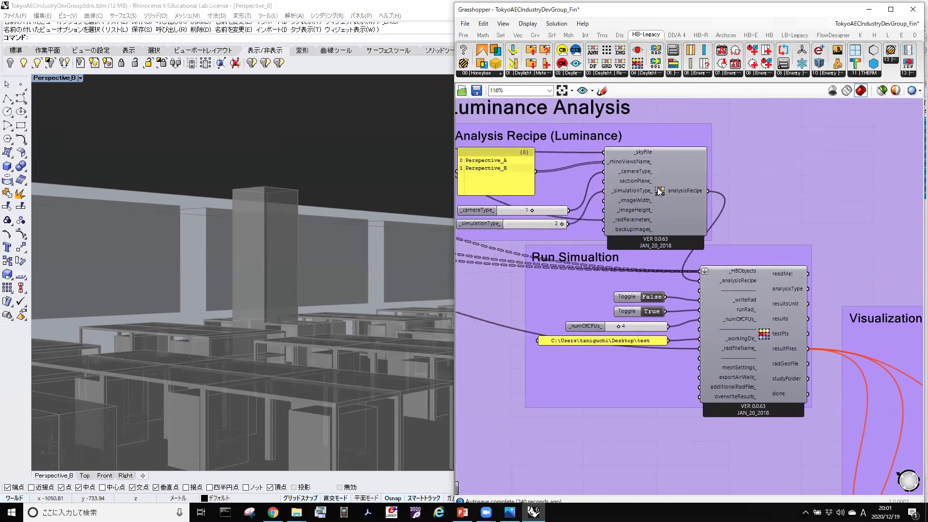
pyautogui.scroll(5, 660, 192)
pyautogui.scroll(-3, 630, 209)
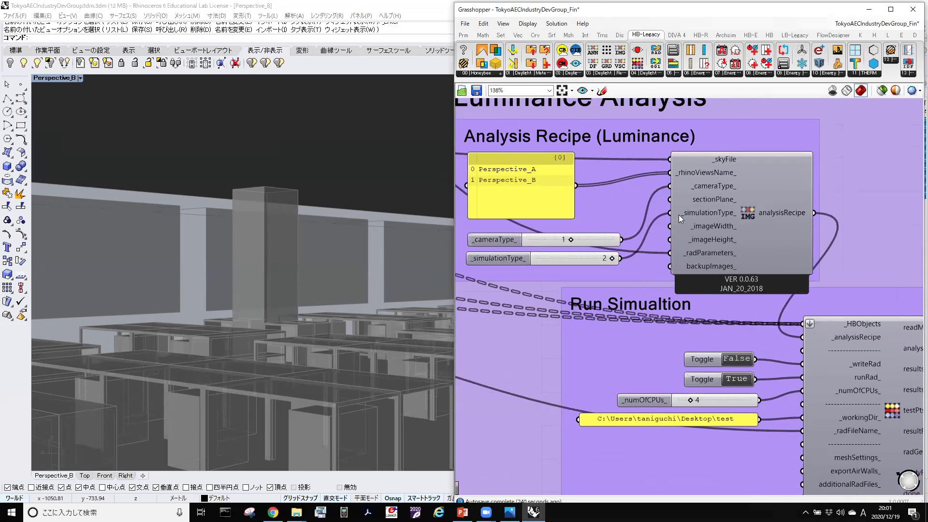
# Set the toggle feeding _writeRad in the luminance Run Simulation group to True.
pyautogui.moveTo(750, 262); pyautogui.dragTo(709, 199, button='right')
pyautogui.moveTo(824, 310); pyautogui.dragTo(746, 227, button='right')
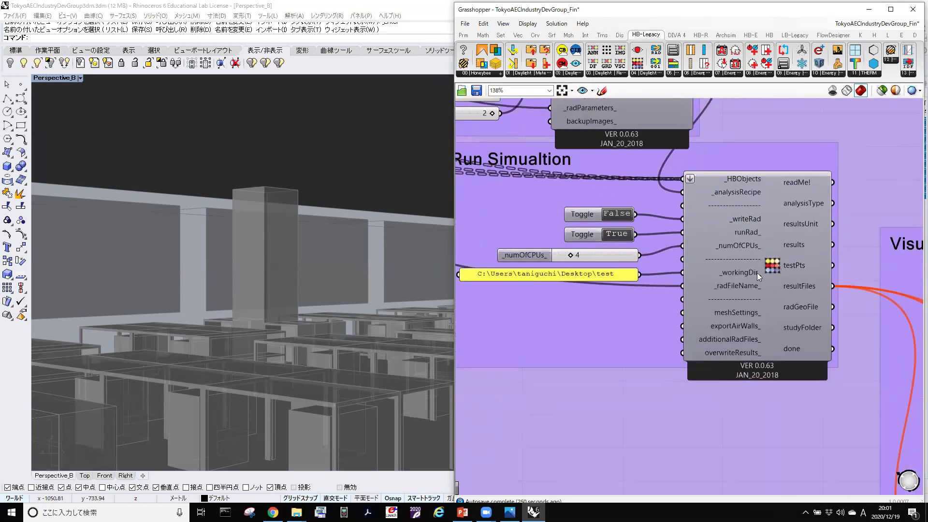
pyautogui.scroll(1, 732, 243)
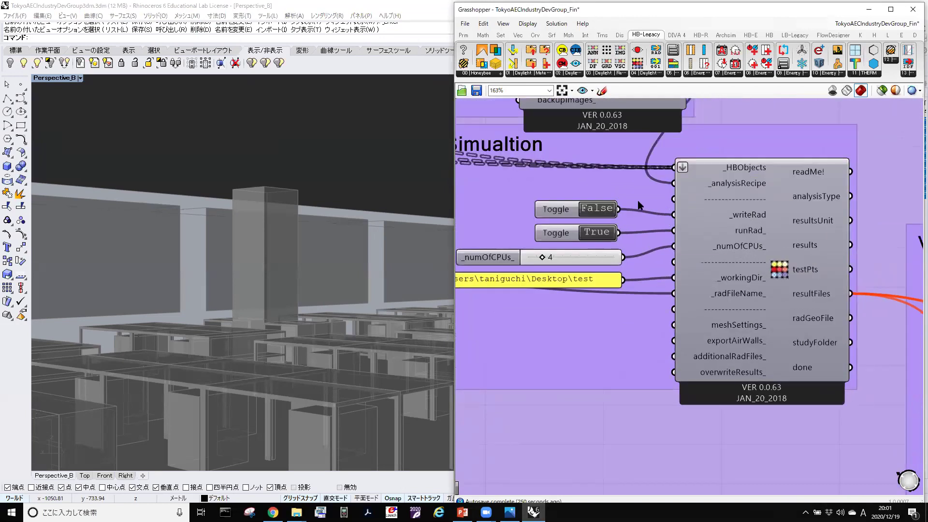
pyautogui.scroll(1, 763, 249)
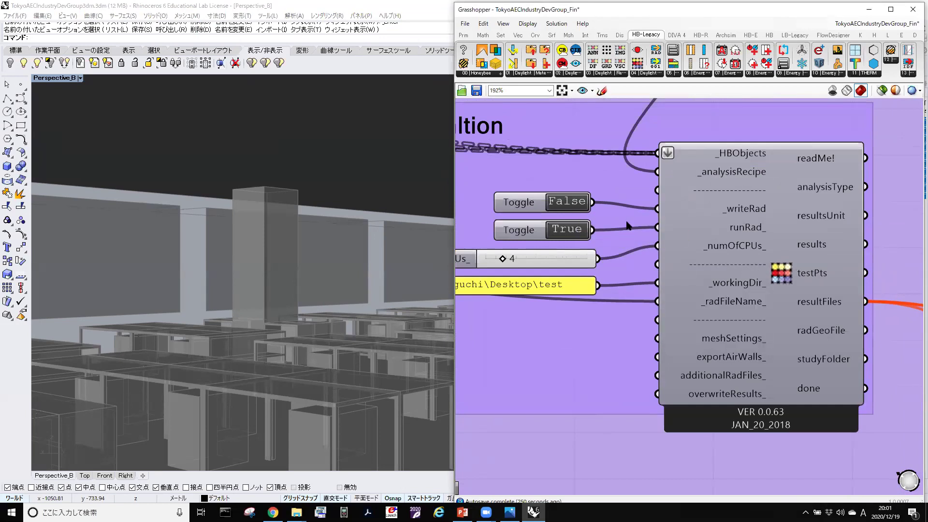
pyautogui.doubleClick(571, 202)
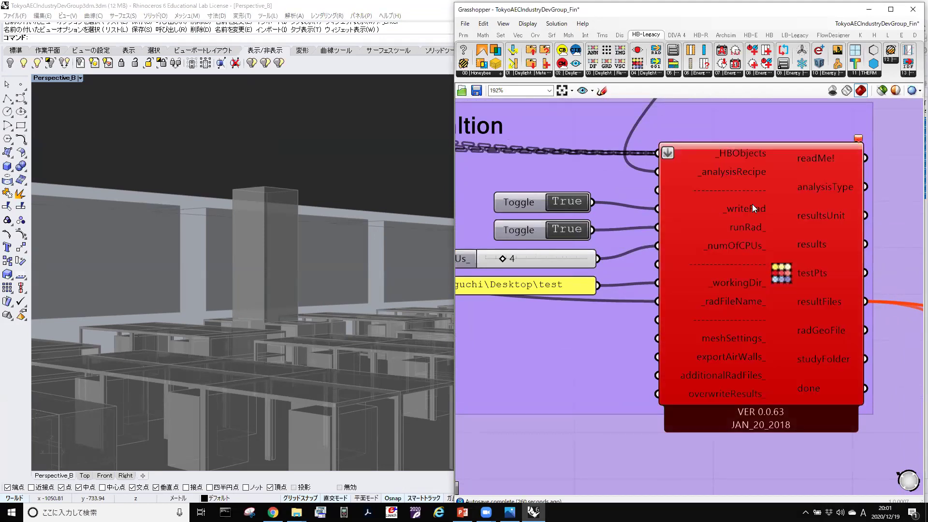
# Trace the wires feeding the luminance simulation component back to the Shading's Material Data group.
pyautogui.scroll(-4, 752, 204)
pyautogui.scroll(3, 698, 206)
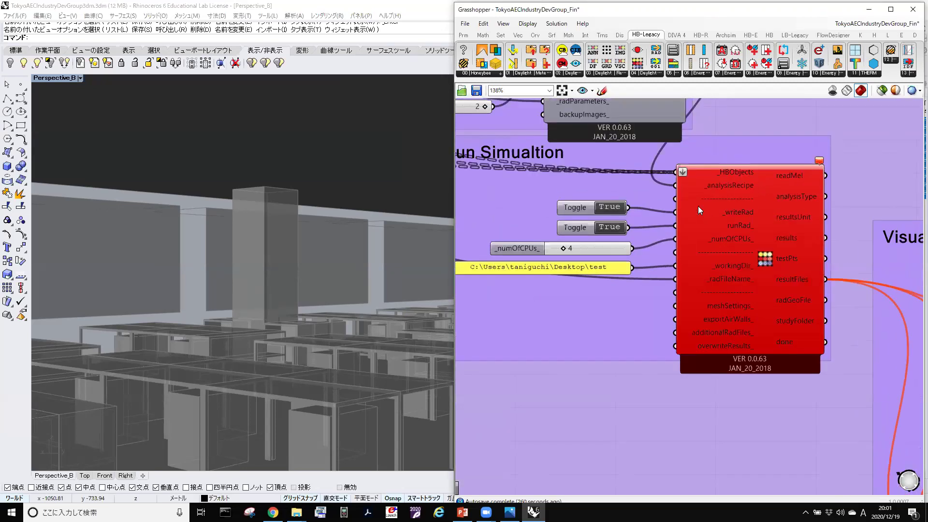
pyautogui.scroll(-2, 698, 206)
pyautogui.moveTo(593, 205); pyautogui.dragTo(686, 261, button='right')
pyautogui.moveTo(531, 150); pyautogui.dragTo(610, 200, button='right')
pyautogui.moveTo(562, 176); pyautogui.dragTo(742, 237, button='right')
pyautogui.moveTo(626, 230); pyautogui.dragTo(758, 206, button='right')
pyautogui.scroll(-2, 691, 264)
pyautogui.moveTo(782, 355); pyautogui.dragTo(616, 290, button='right')
pyautogui.scroll(2, 774, 257)
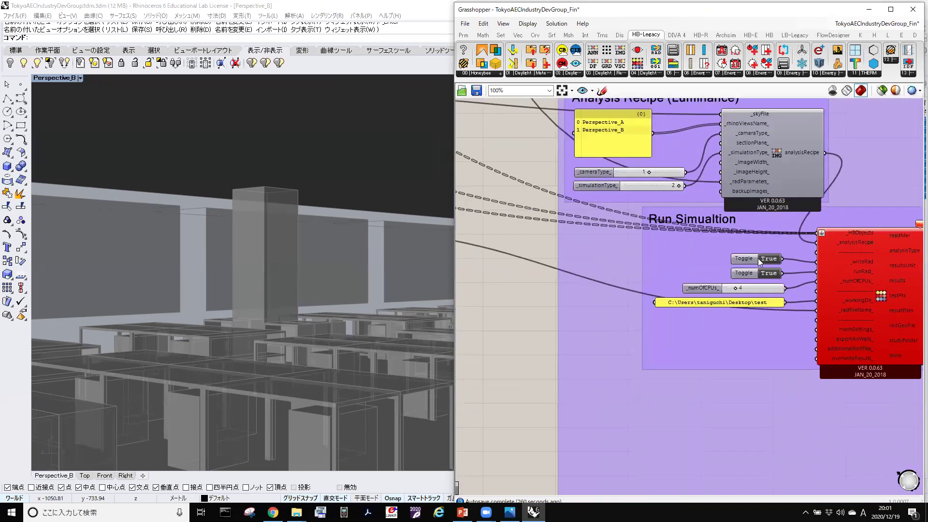
pyautogui.scroll(-2, 686, 268)
pyautogui.moveTo(646, 283)
pyautogui.mouseDown(button='right')
pyautogui.moveTo(669, 294)
pyautogui.moveTo(767, 276)
pyautogui.moveTo(686, 289)
pyautogui.mouseUp(button='right')
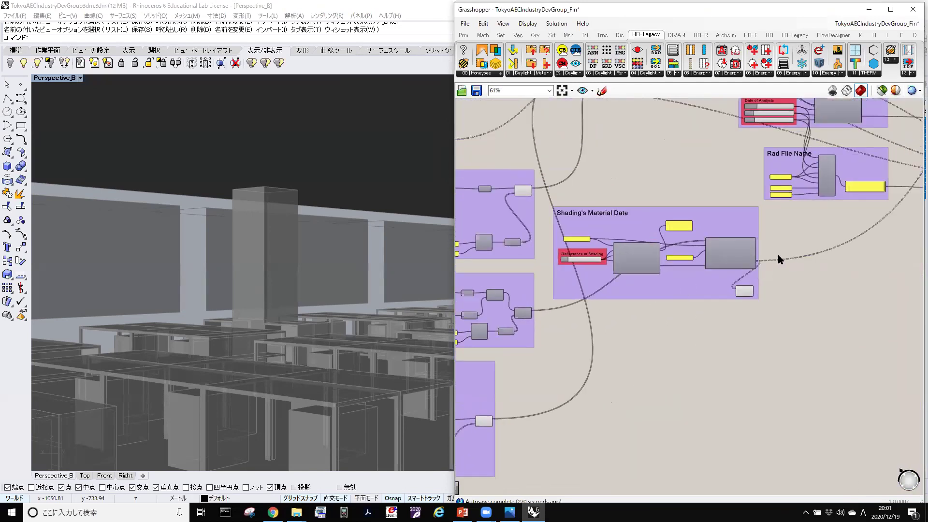
# Return to the luminance Run Simulation group and read the error message on its simulation component.
pyautogui.scroll(2, 779, 259)
pyautogui.moveTo(778, 260); pyautogui.dragTo(628, 274, button='right')
pyautogui.scroll(-3, 656, 271)
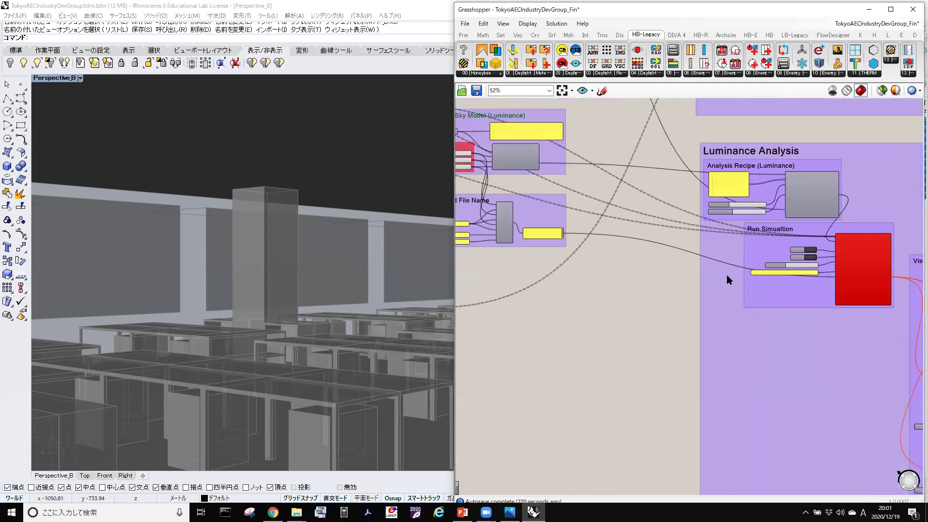
pyautogui.scroll(3, 833, 249)
pyautogui.scroll(3, 824, 248)
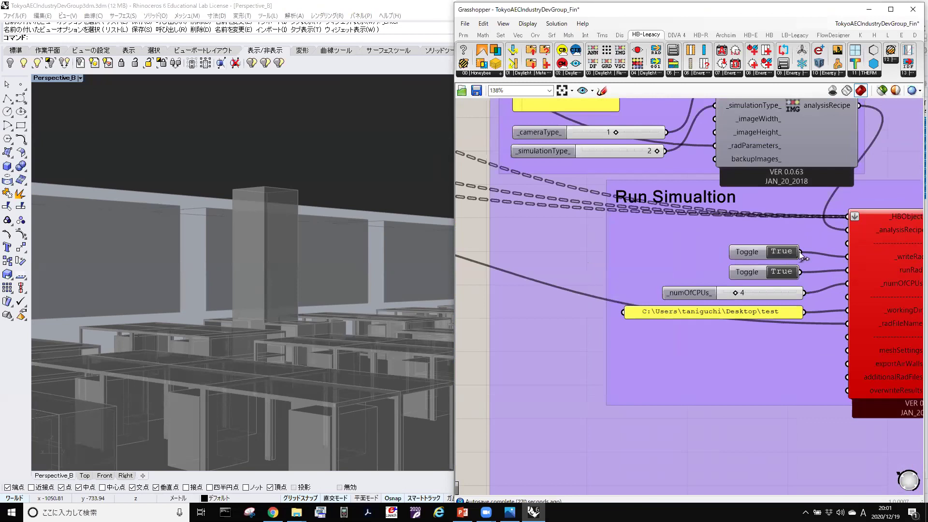
pyautogui.scroll(2, 791, 238)
pyautogui.moveTo(788, 237)
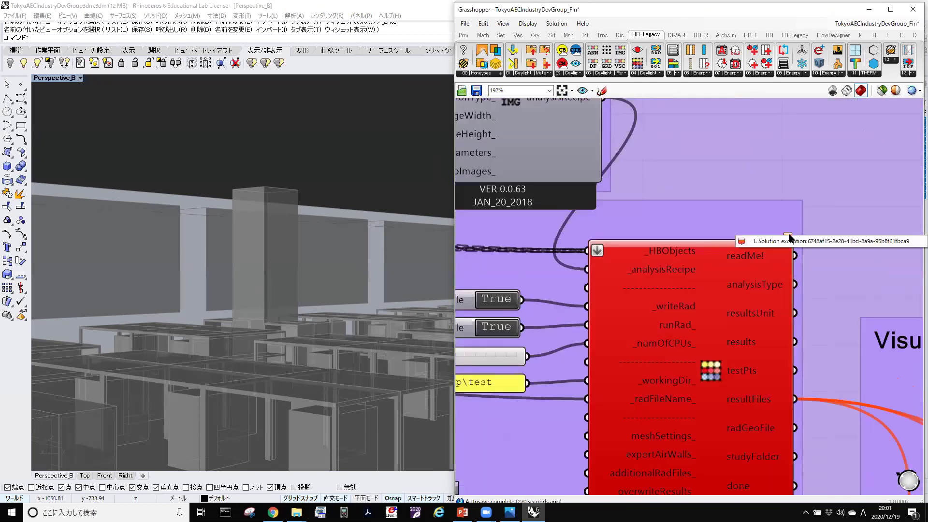
pyautogui.scroll(-5, 749, 246)
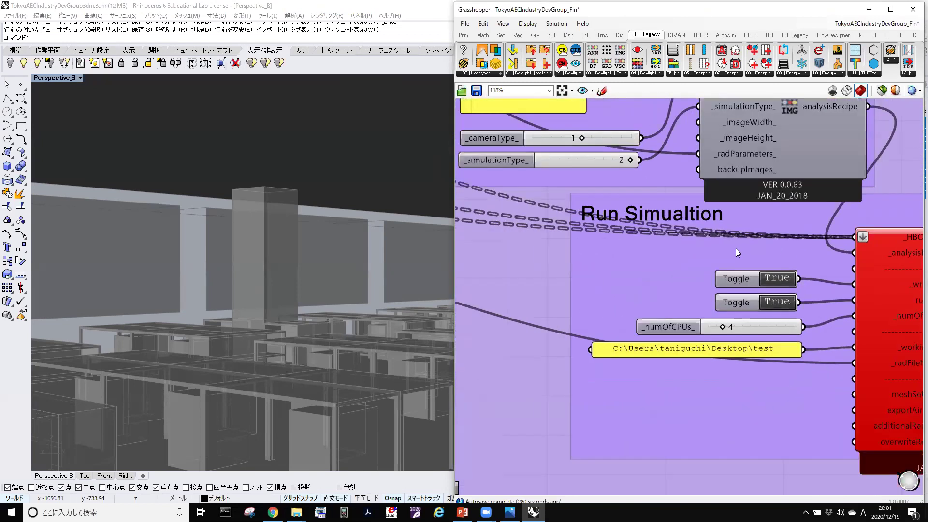
# Disconnect the two extra surface components' HBSurface wires from the luminance simulation component's _HBObjects input.
pyautogui.scroll(-6, 753, 246)
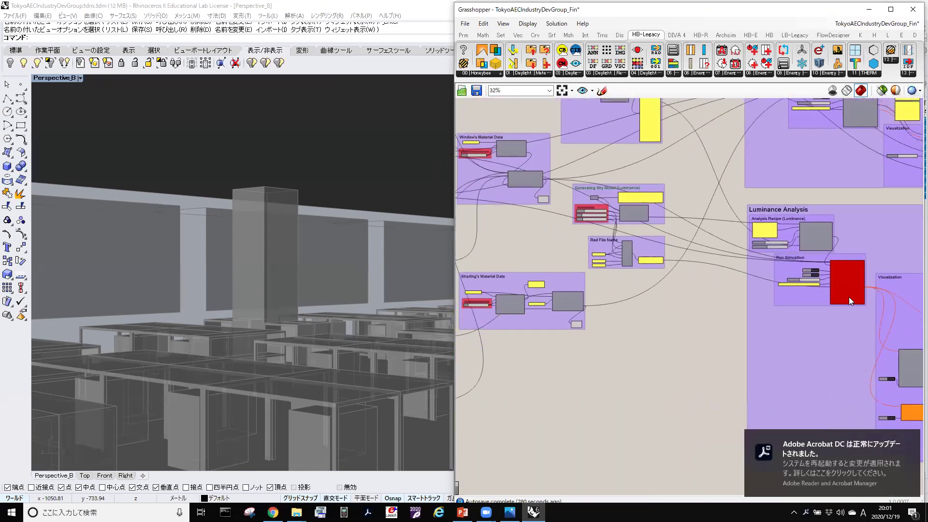
pyautogui.click(911, 440)
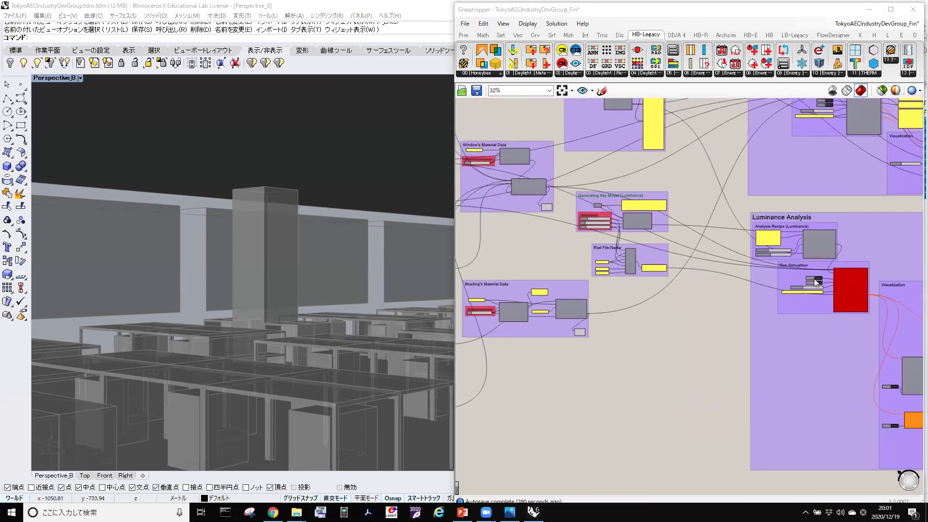
pyautogui.moveTo(831, 269); pyautogui.dragTo(565, 255)
pyautogui.scroll(4, 562, 255)
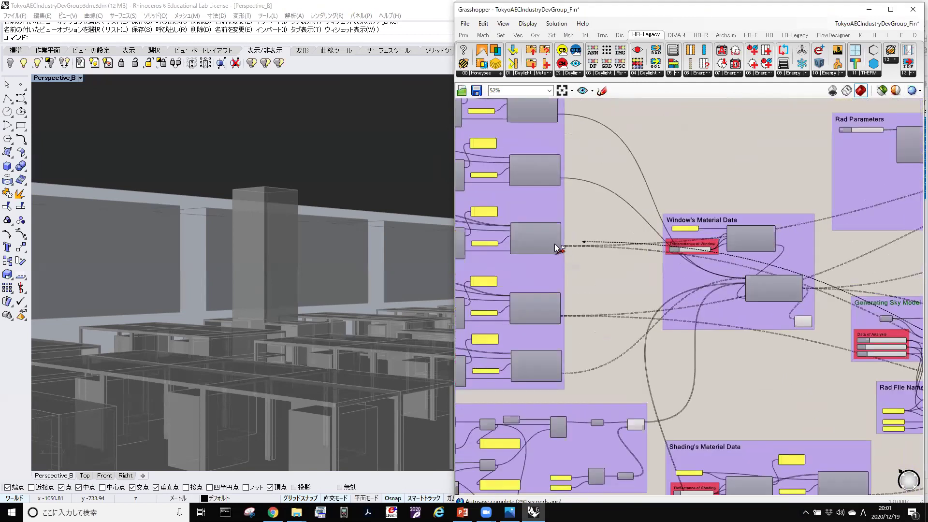
pyautogui.scroll(-3, 663, 258)
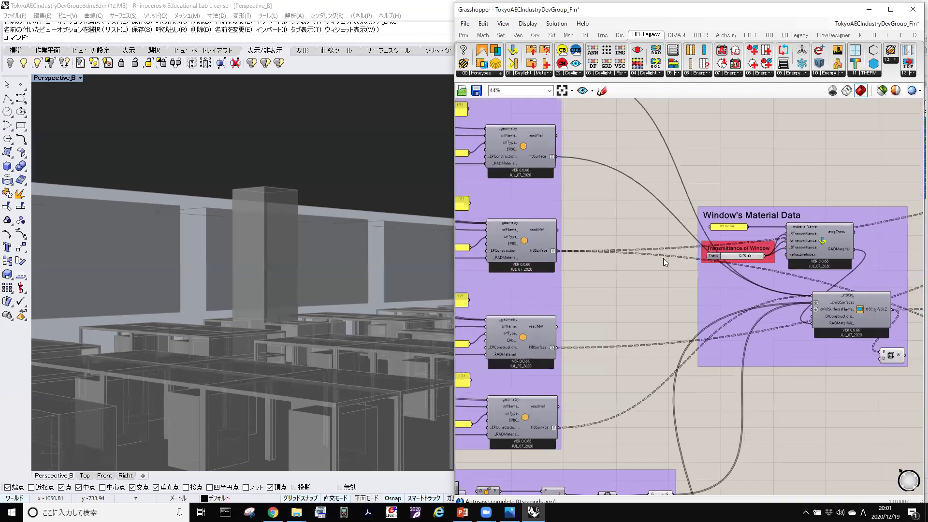
pyautogui.scroll(-3, 773, 300)
pyautogui.scroll(1, 697, 277)
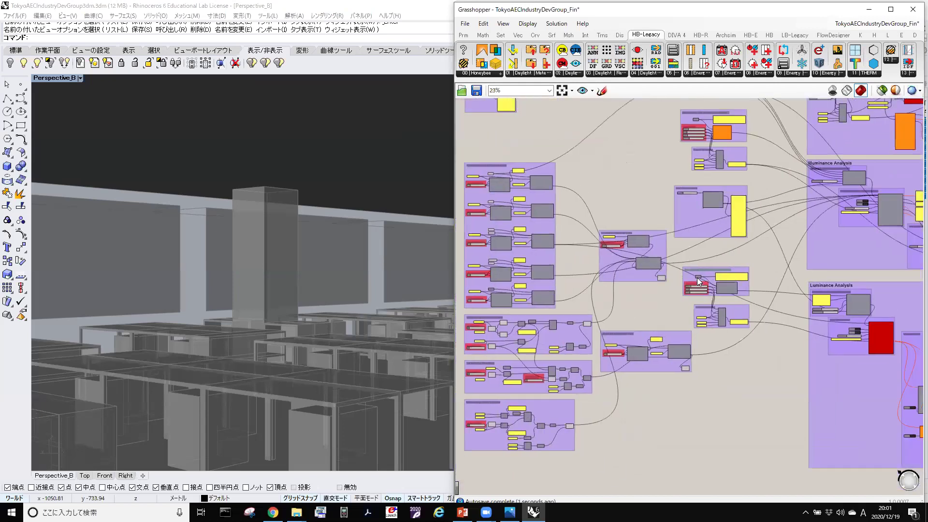
pyautogui.scroll(9, 773, 281)
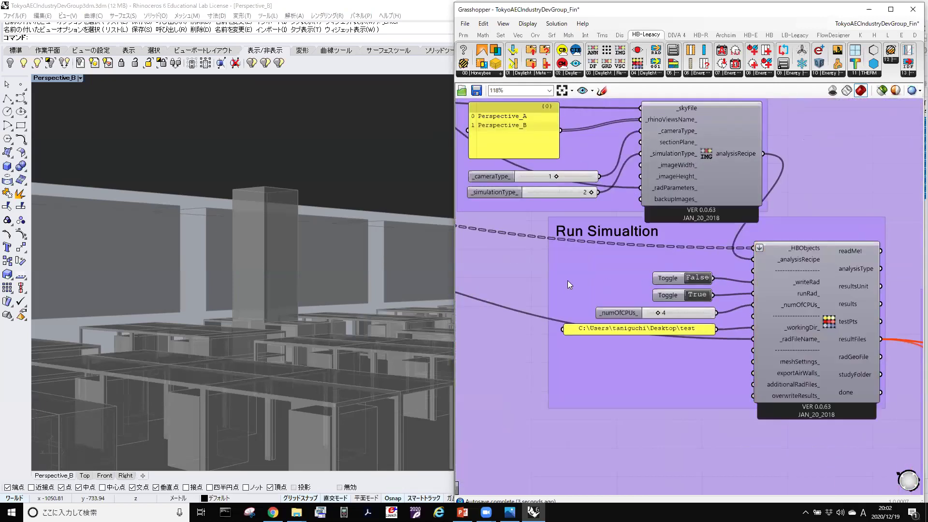
# Connect the HBObject output of the component in the Window's Material Data group to the luminance simulation's _HBObjects input.
pyautogui.scroll(-3, 649, 268)
pyautogui.moveTo(648, 268); pyautogui.dragTo(664, 266, button='right')
pyautogui.scroll(-5, 748, 258)
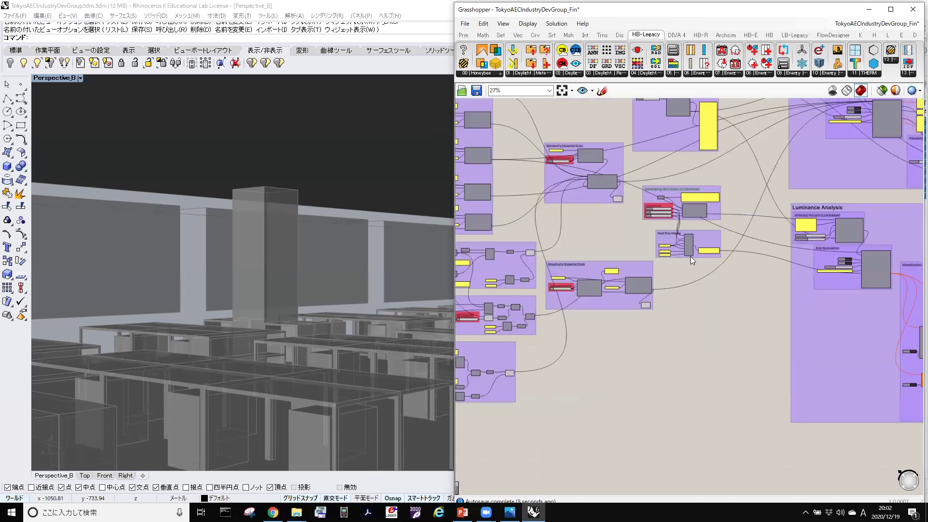
pyautogui.moveTo(767, 316); pyautogui.dragTo(754, 325, button='right')
pyautogui.moveTo(594, 286)
pyautogui.mouseDown(button='right')
pyautogui.moveTo(632, 282)
pyautogui.moveTo(598, 274)
pyautogui.mouseUp(button='right')
pyautogui.scroll(2, 632, 282)
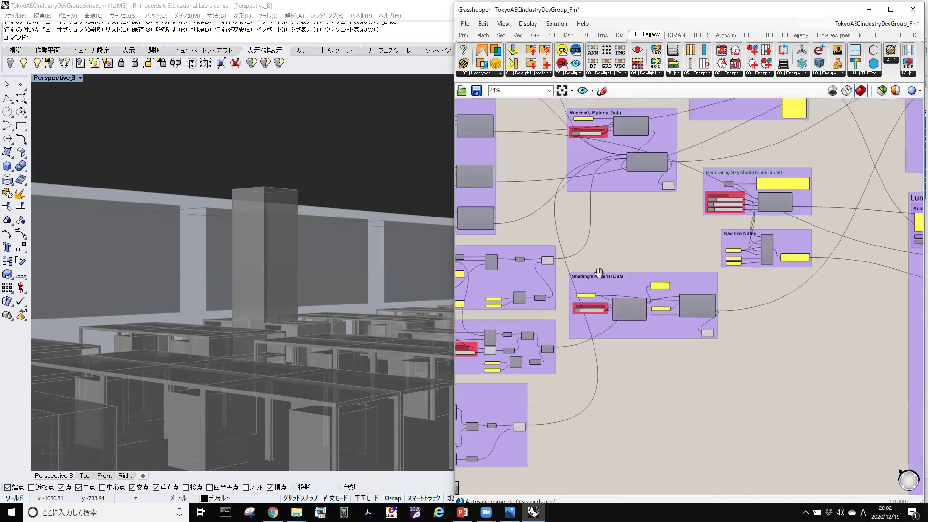
pyautogui.scroll(2, 651, 316)
pyautogui.moveTo(652, 316); pyautogui.dragTo(608, 322, button='right')
pyautogui.moveTo(595, 200); pyautogui.dragTo(918, 282, button='right')
pyautogui.moveTo(917, 280); pyautogui.dragTo(831, 359)
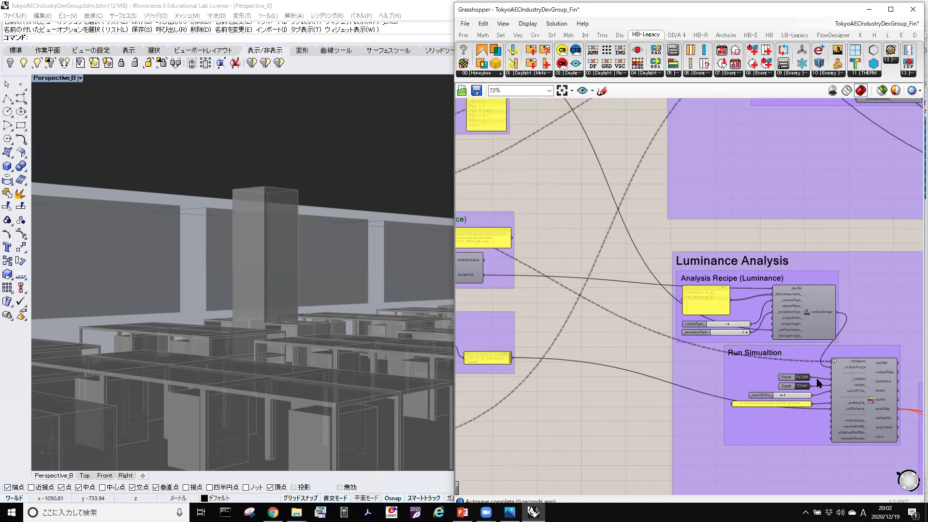
# Set the _writeRad toggle in the luminance Run Simulation group to True to run the simulation.
pyautogui.scroll(3, 817, 380)
pyautogui.doubleClick(791, 376)
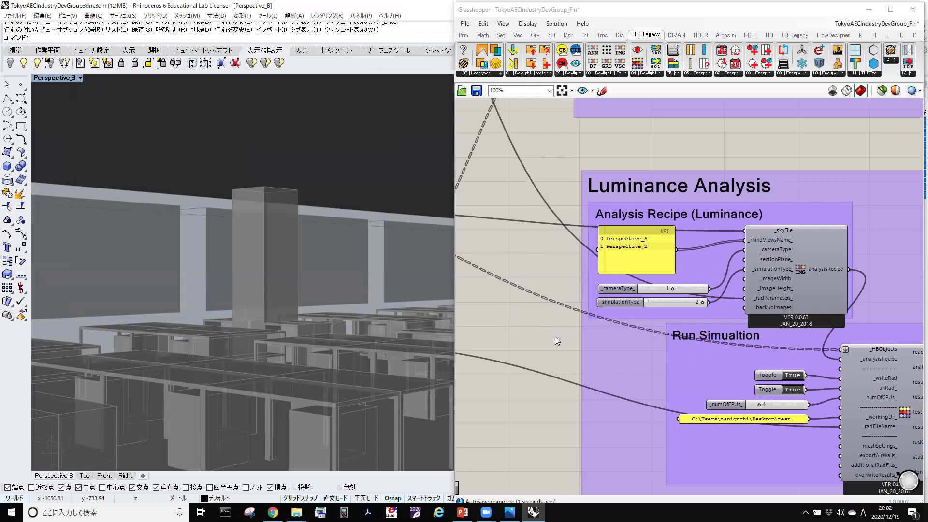
pyautogui.scroll(-5, 538, 350)
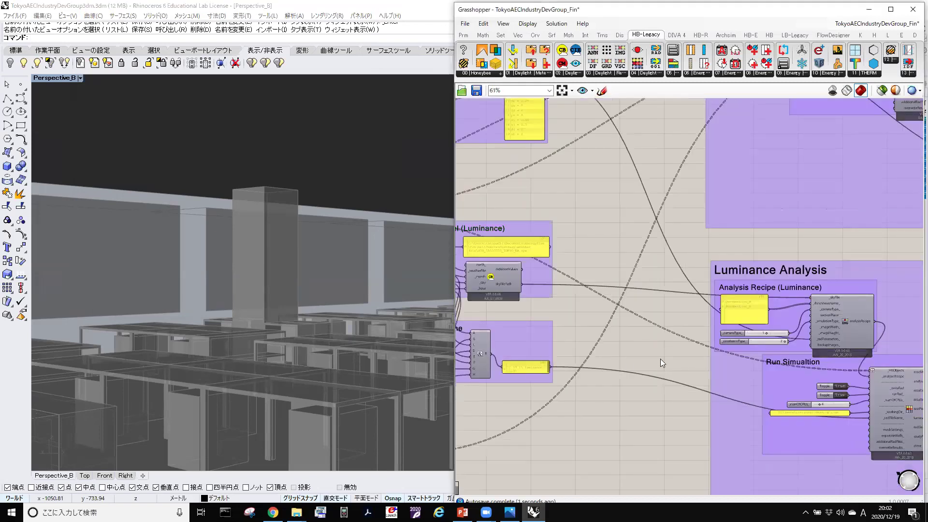
pyautogui.scroll(-3, 726, 292)
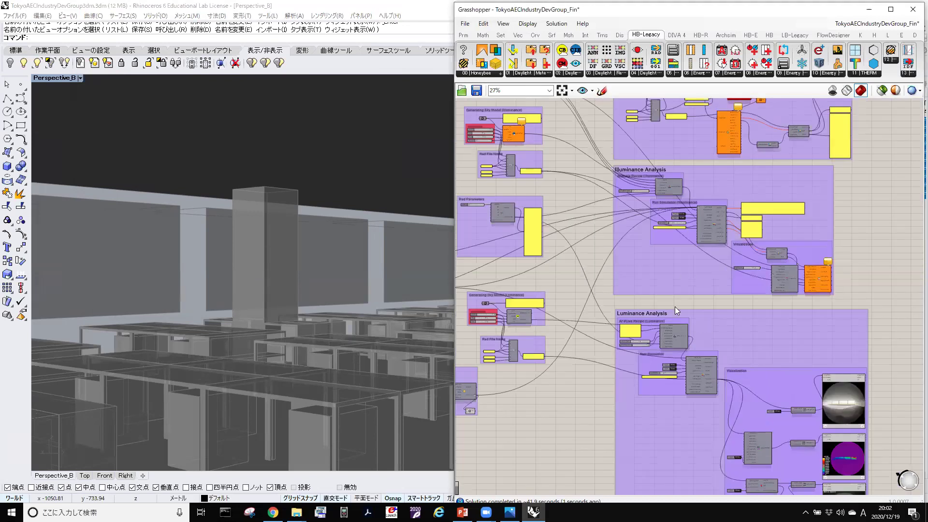
# Review the material groups feeding the luminance simulation and examine its component's inputs and luminance_files output.
pyautogui.moveTo(650, 286); pyautogui.dragTo(740, 217, button='right')
pyautogui.moveTo(530, 221); pyautogui.dragTo(699, 239, button='right')
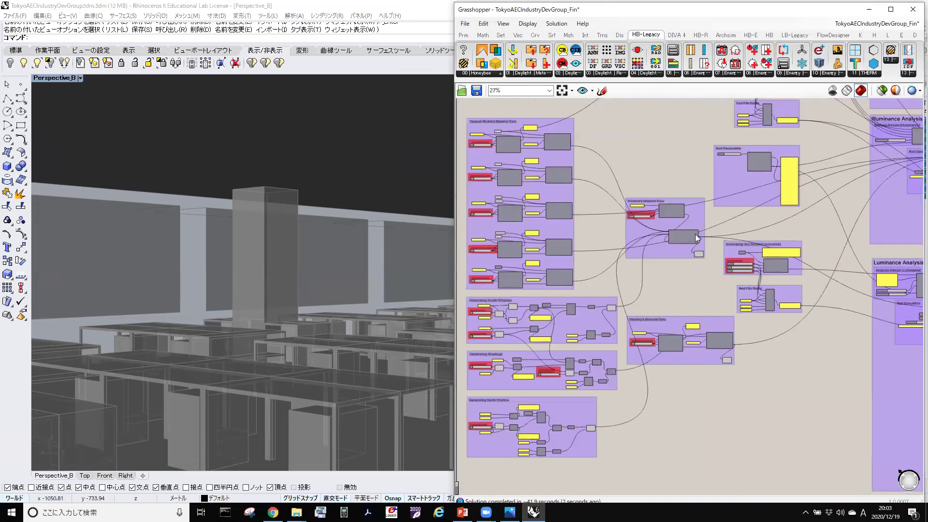
pyautogui.scroll(1, 729, 237)
pyautogui.scroll(2, 710, 266)
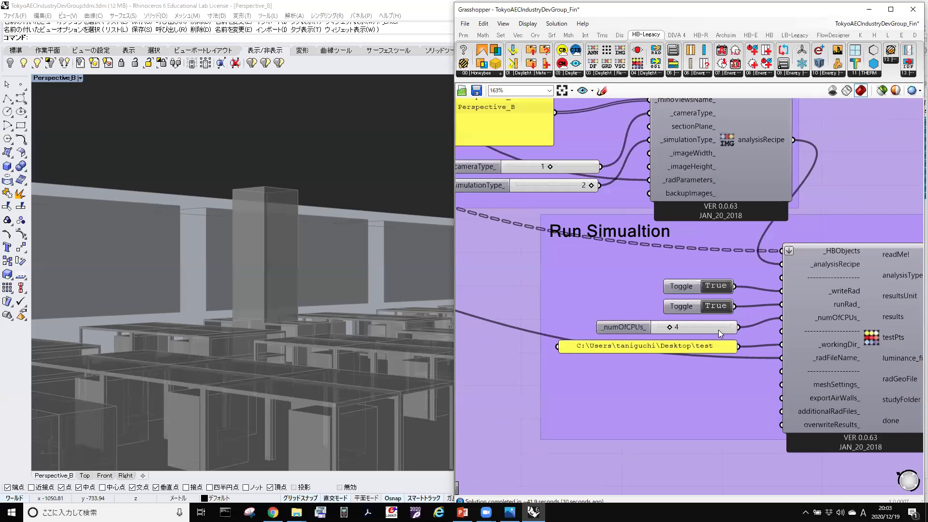
pyautogui.scroll(1, 718, 329)
pyautogui.moveTo(688, 309); pyautogui.dragTo(684, 300, button='right')
pyautogui.scroll(-3, 555, 189)
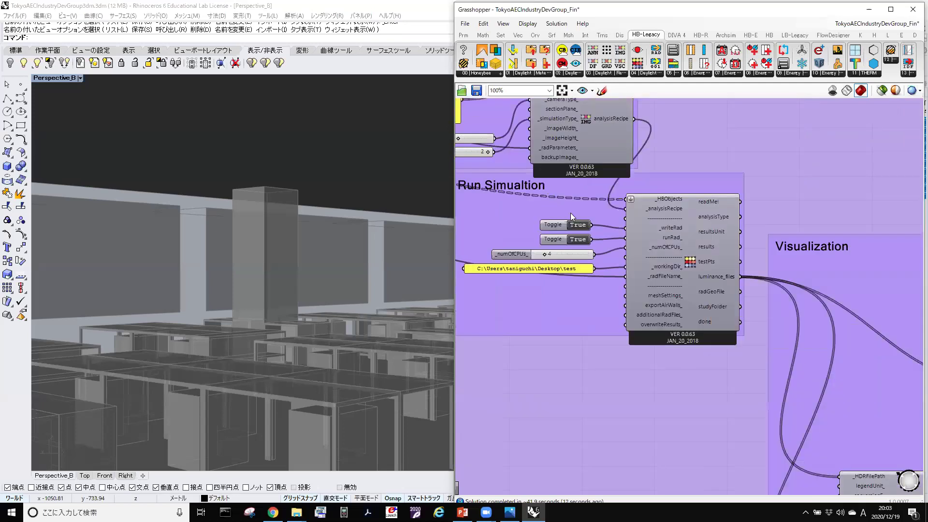
pyautogui.moveTo(636, 250); pyautogui.dragTo(602, 214, button='right')
pyautogui.scroll(1, 640, 218)
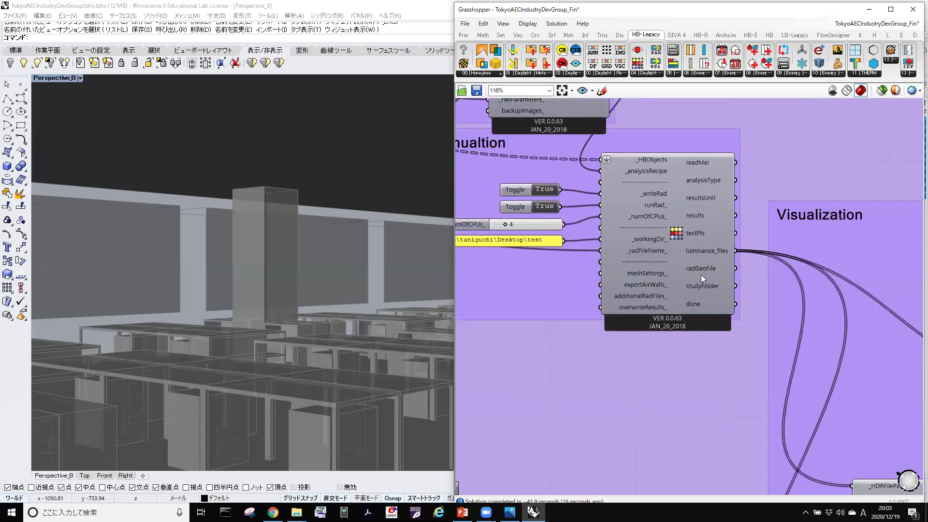
pyautogui.moveTo(738, 297); pyautogui.dragTo(699, 264, button='right')
pyautogui.scroll(-3, 699, 264)
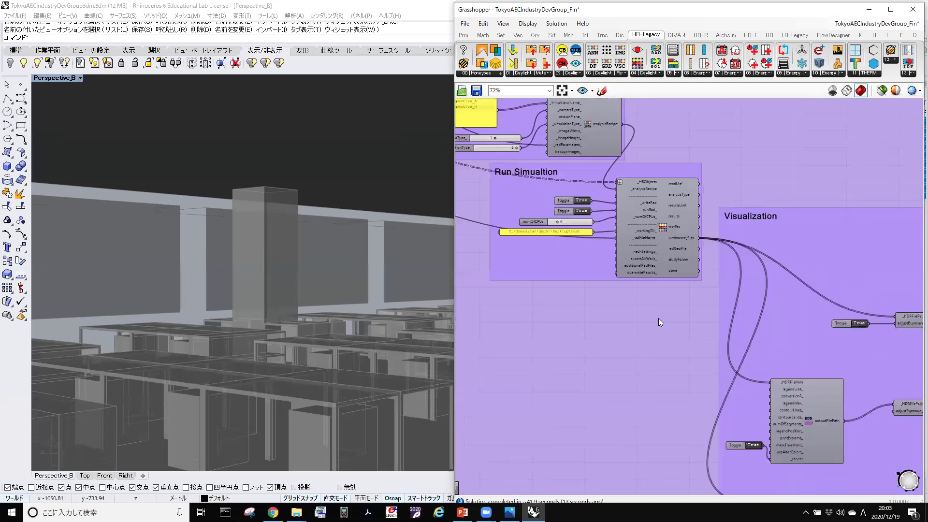
# Look over the rendered, false-colour and glare image viewers in the luminance Visualization group.
pyautogui.moveTo(908, 259); pyautogui.dragTo(784, 200, button='right')
pyautogui.moveTo(817, 283); pyautogui.dragTo(698, 237, button='right')
pyautogui.scroll(4, 709, 316)
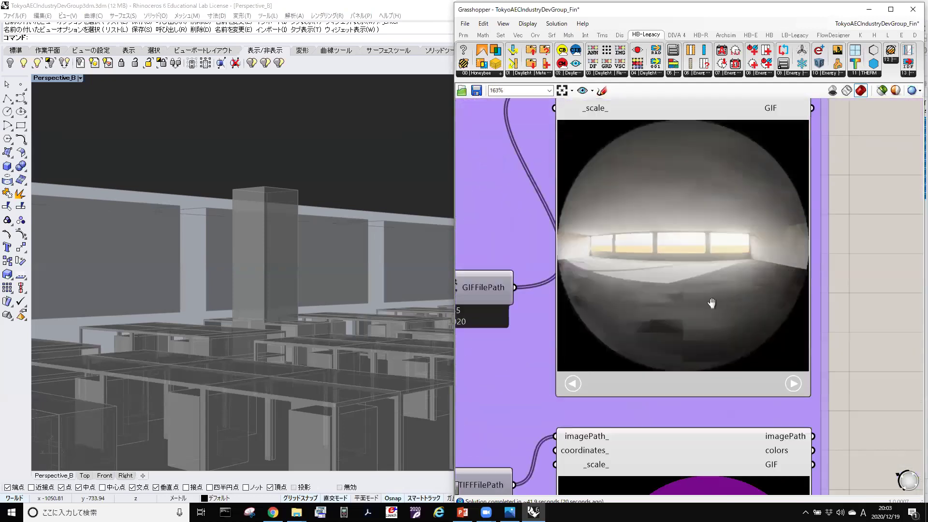
pyautogui.scroll(-3, 701, 295)
pyautogui.moveTo(726, 448); pyautogui.dragTo(745, 178, button='right')
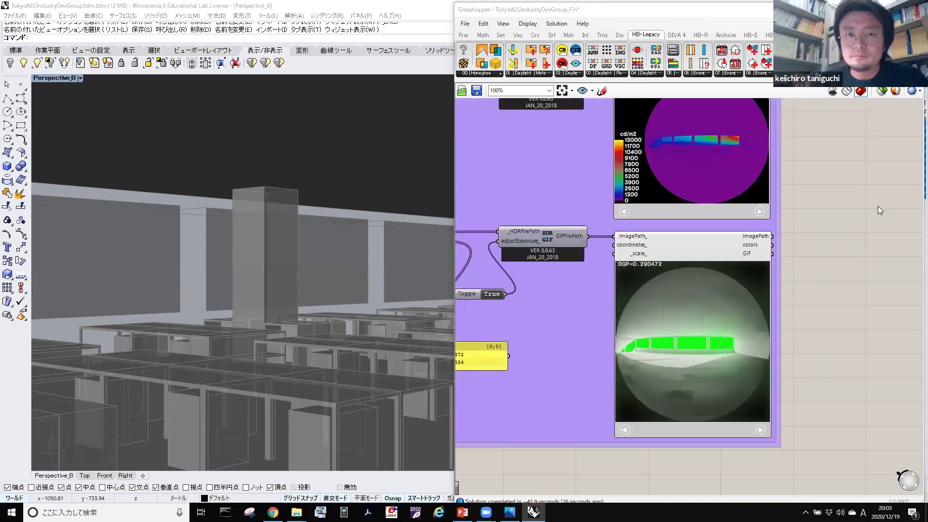
pyautogui.moveTo(761, 225); pyautogui.dragTo(770, 288, button='right')
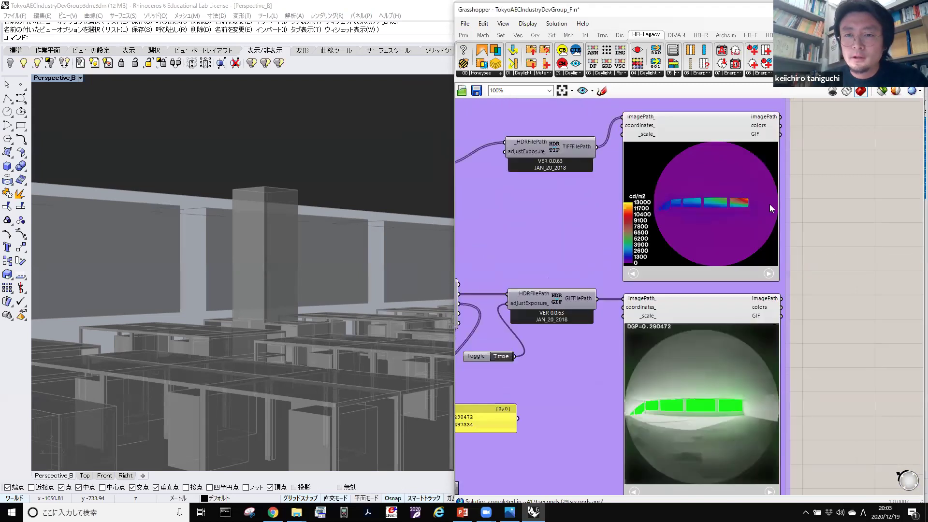
# Inspect the rendered fisheye image in the Visualization group and advance its viewer to the second view.
pyautogui.moveTo(733, 112); pyautogui.dragTo(730, 316, button='right')
pyautogui.scroll(2, 718, 179)
pyautogui.moveTo(717, 171); pyautogui.dragTo(709, 249, button='right')
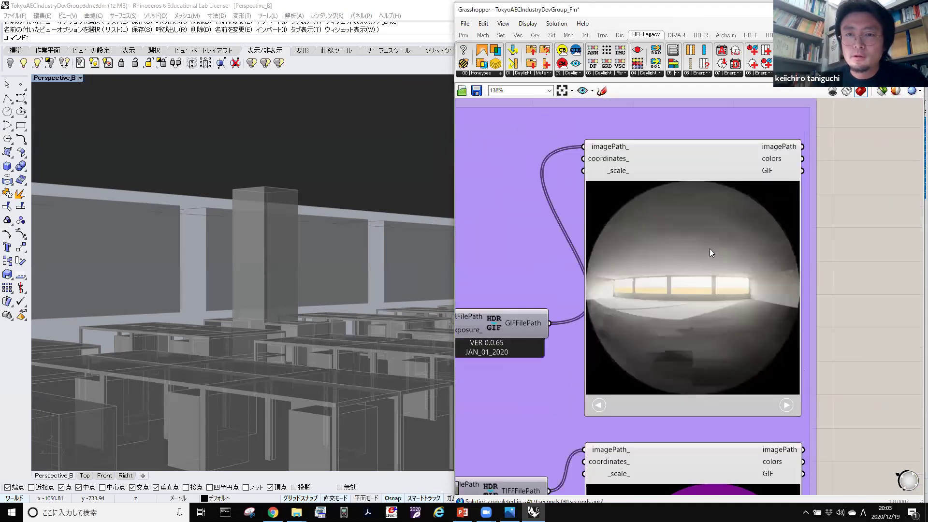
pyautogui.scroll(1, 715, 253)
pyautogui.scroll(1, 721, 269)
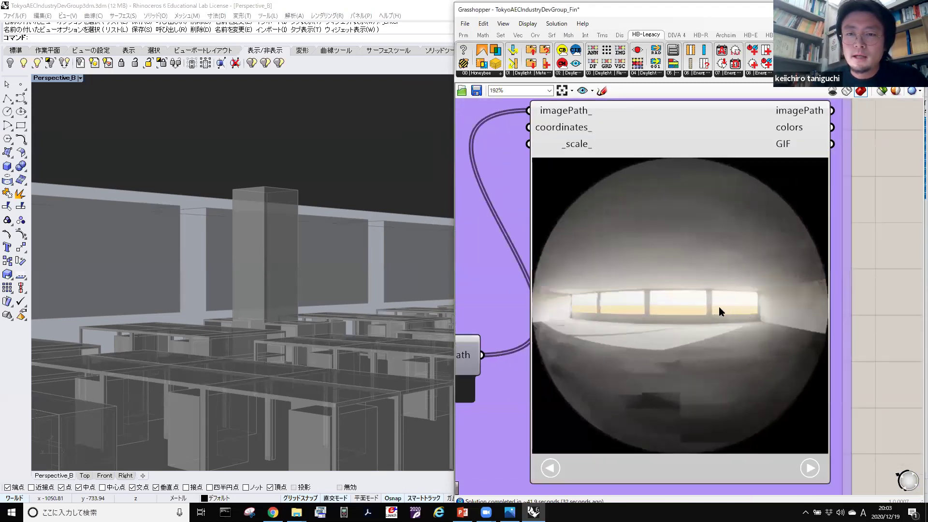
pyautogui.scroll(-1, 720, 312)
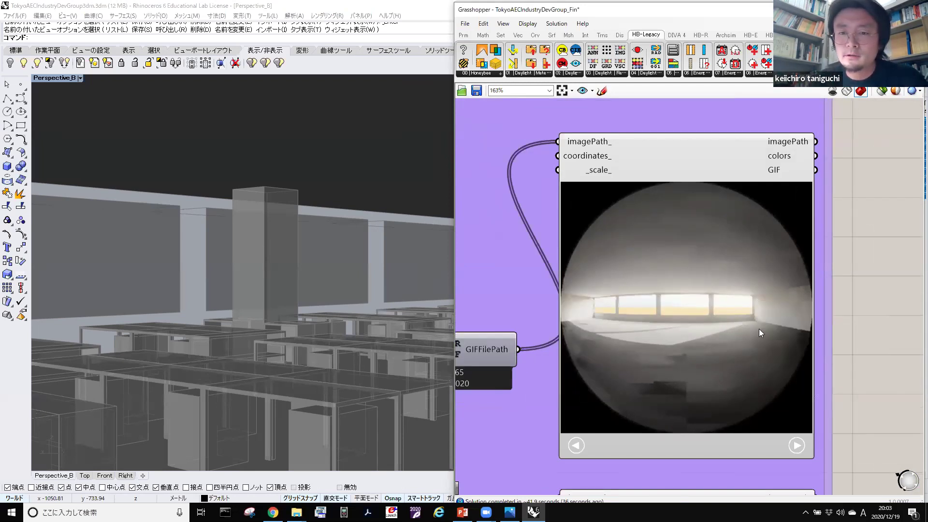
pyautogui.moveTo(669, 345); pyautogui.dragTo(654, 296, button='right')
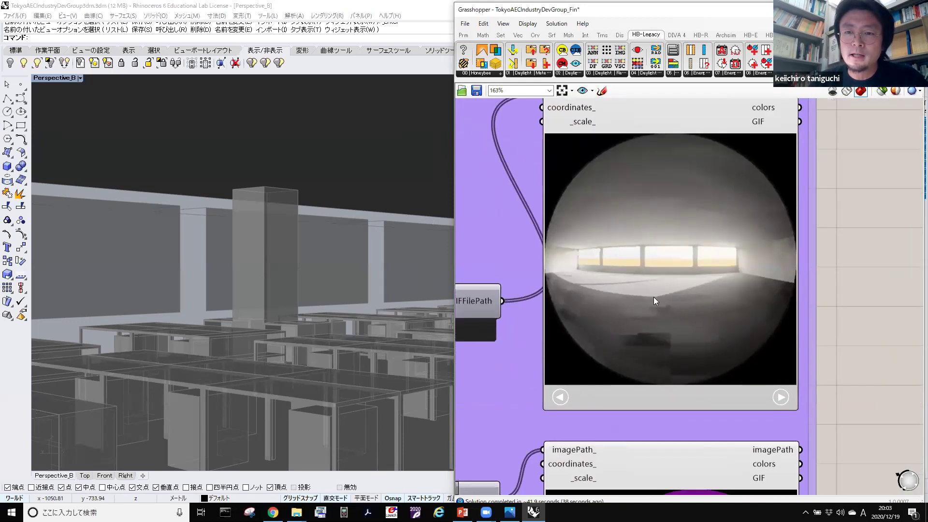
pyautogui.scroll(3, 660, 285)
pyautogui.scroll(-2, 667, 250)
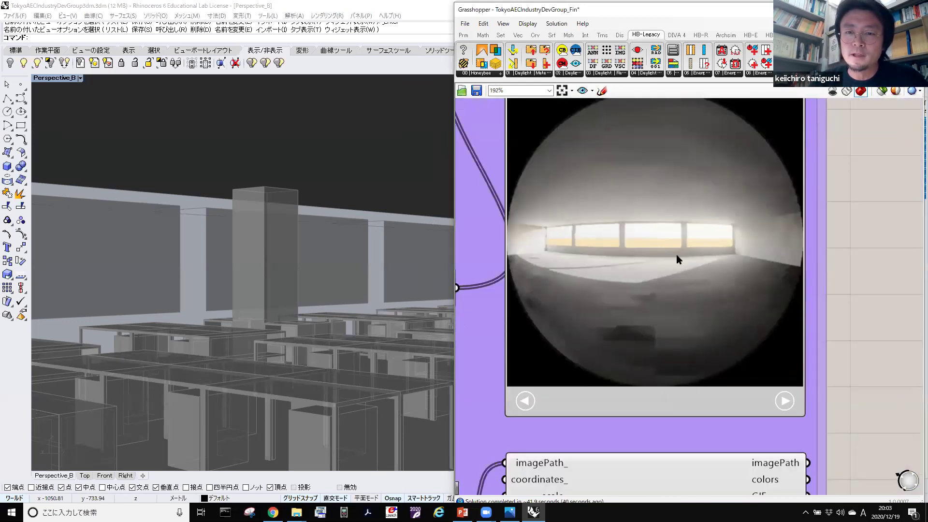
pyautogui.moveTo(688, 262); pyautogui.dragTo(693, 276, button='right')
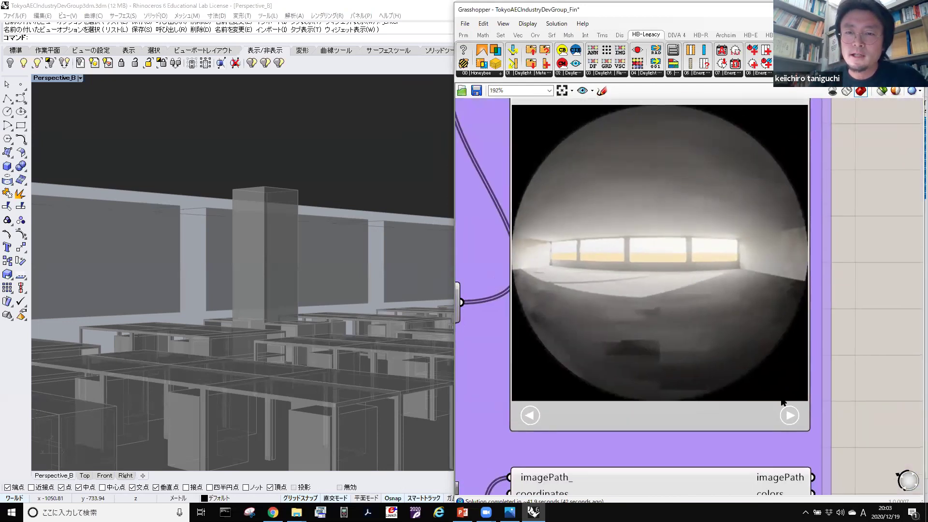
pyautogui.click(797, 416)
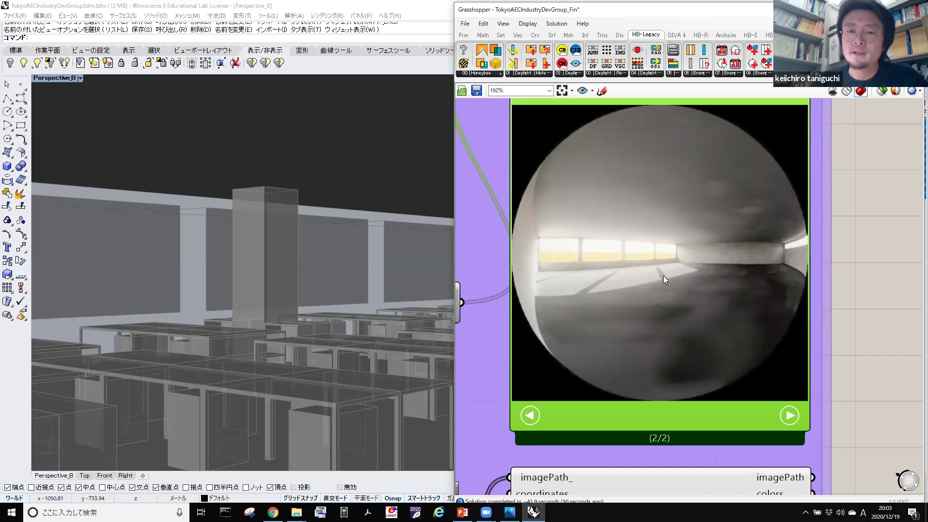
pyautogui.scroll(-1, 636, 292)
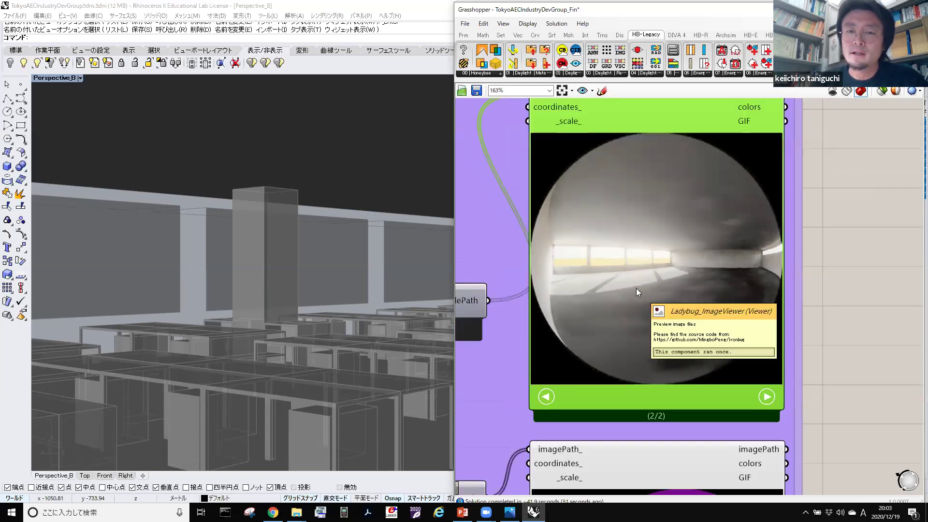
pyautogui.click(853, 282)
# Examine the false-colour luminance image with its cd/m2 legend and advance its viewer to the second view.
pyautogui.moveTo(753, 487); pyautogui.dragTo(734, 243, button='right')
pyautogui.moveTo(664, 329); pyautogui.dragTo(666, 307, button='right')
pyautogui.moveTo(634, 372); pyautogui.dragTo(651, 323, button='right')
pyautogui.scroll(1, 651, 323)
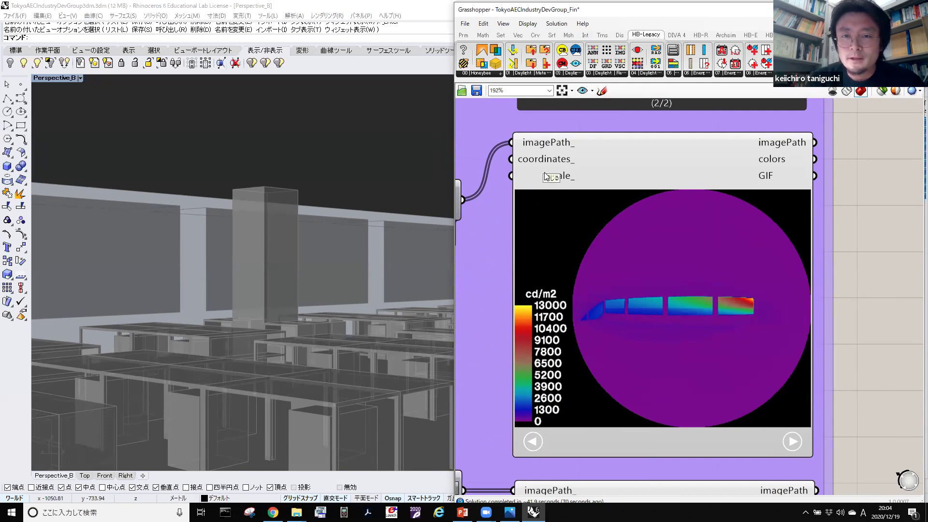
pyautogui.moveTo(750, 302); pyautogui.dragTo(767, 278, button='right')
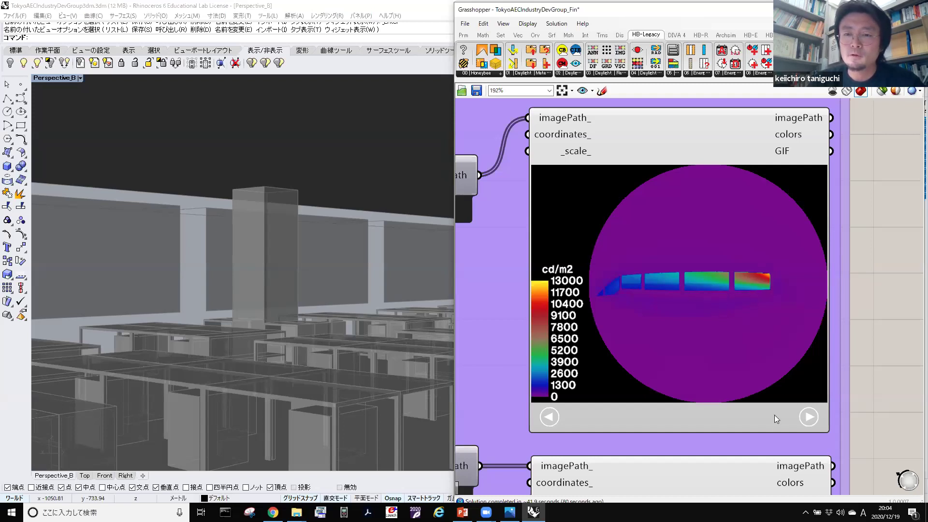
pyautogui.click(810, 417)
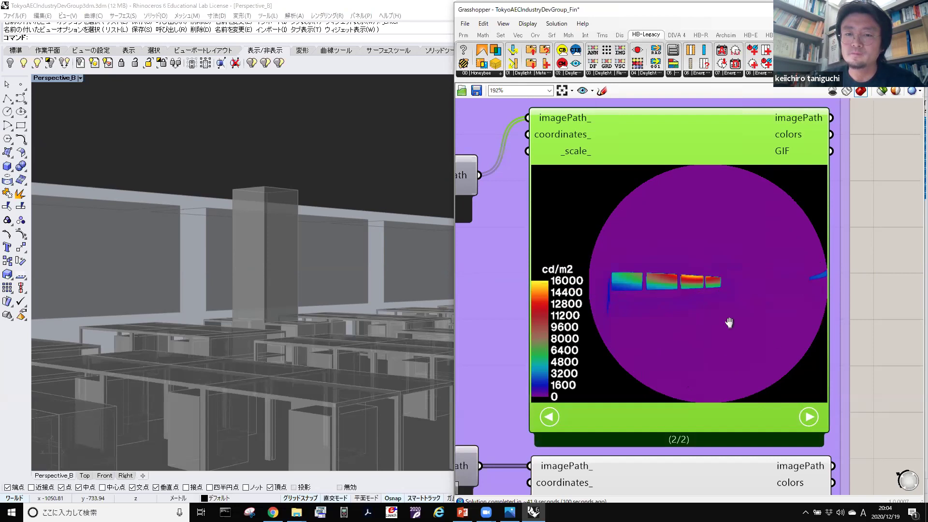
# Compare the false-colour image with the DGP glare image below it and advance the glare viewer to the second view.
pyautogui.scroll(-5, 730, 321)
pyautogui.moveTo(734, 344); pyautogui.dragTo(710, 354, button='right')
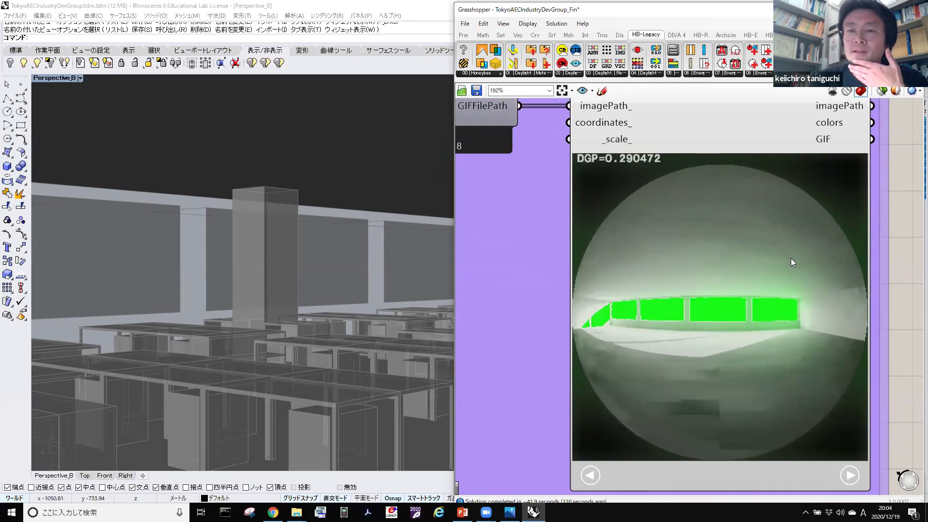
pyautogui.moveTo(791, 258); pyautogui.dragTo(766, 378, button='right')
pyautogui.moveTo(746, 239); pyautogui.dragTo(735, 372, button='right')
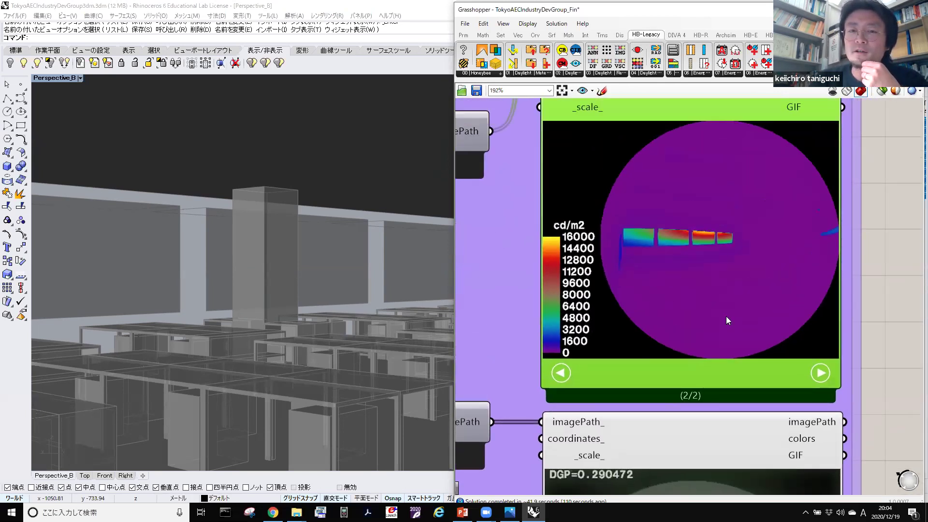
pyautogui.scroll(-3, 726, 316)
pyautogui.moveTo(712, 340); pyautogui.dragTo(717, 283, button='right')
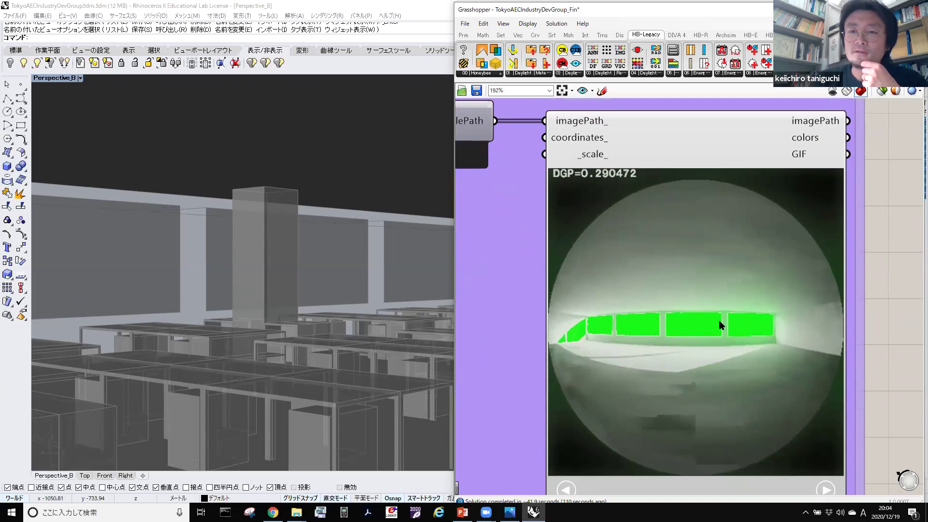
pyautogui.moveTo(721, 325); pyautogui.dragTo(733, 319, button='right')
pyautogui.moveTo(675, 308); pyautogui.dragTo(727, 319, button='right')
pyautogui.moveTo(631, 268); pyautogui.dragTo(679, 255, button='right')
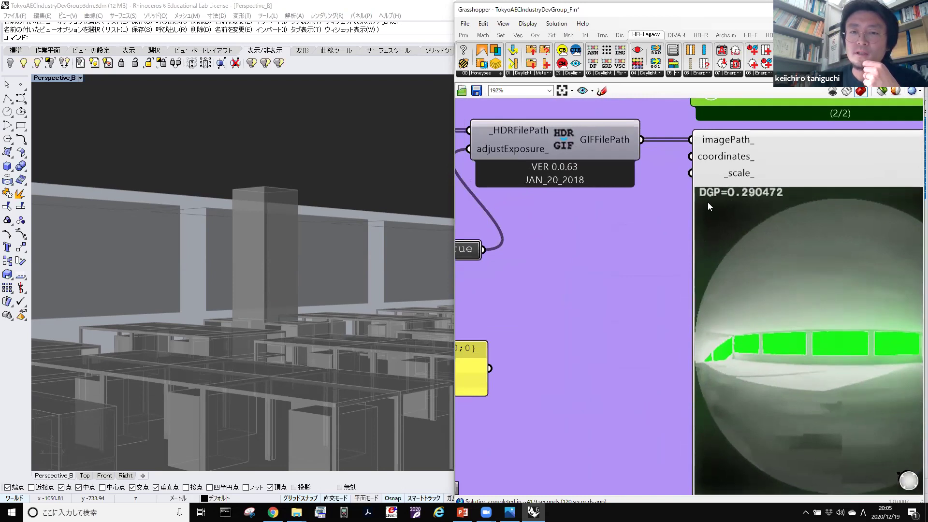
pyautogui.moveTo(723, 227); pyautogui.dragTo(548, 222, button='right')
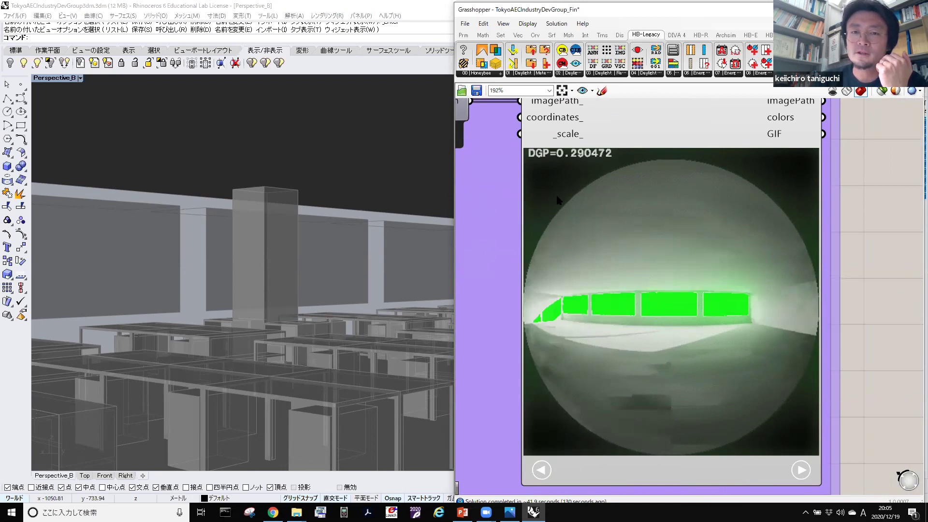
pyautogui.click(803, 471)
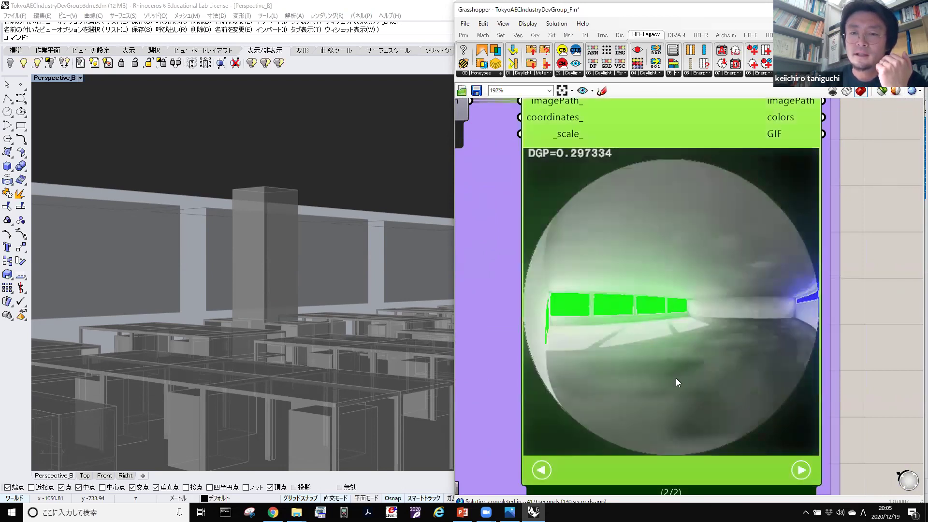
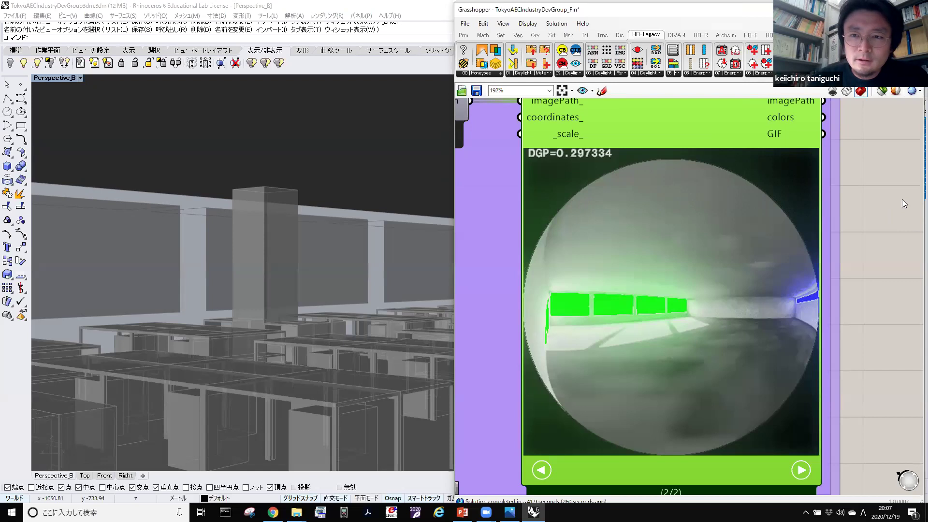
# Inspect the Honeybee addHBGlz component that adds the custom glazing surfaces below the Window's Material Data components.
pyautogui.scroll(-4, 740, 225)
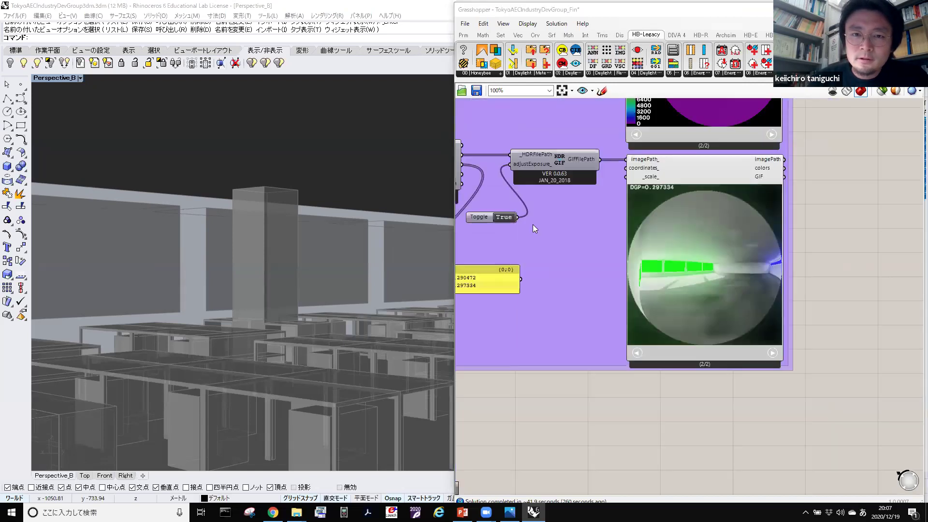
pyautogui.scroll(-5, 532, 225)
pyautogui.moveTo(593, 242); pyautogui.dragTo(821, 309, button='right')
pyautogui.moveTo(545, 216); pyautogui.dragTo(696, 255, button='right')
pyautogui.moveTo(545, 211); pyautogui.dragTo(743, 266, button='right')
pyautogui.moveTo(633, 218); pyautogui.dragTo(726, 255, button='right')
pyautogui.scroll(6, 601, 232)
pyautogui.moveTo(594, 242); pyautogui.dragTo(625, 364, button='right')
pyautogui.moveTo(631, 222); pyautogui.dragTo(650, 342, button='right')
pyautogui.moveTo(625, 182); pyautogui.dragTo(650, 224, button='right')
pyautogui.scroll(-3, 641, 242)
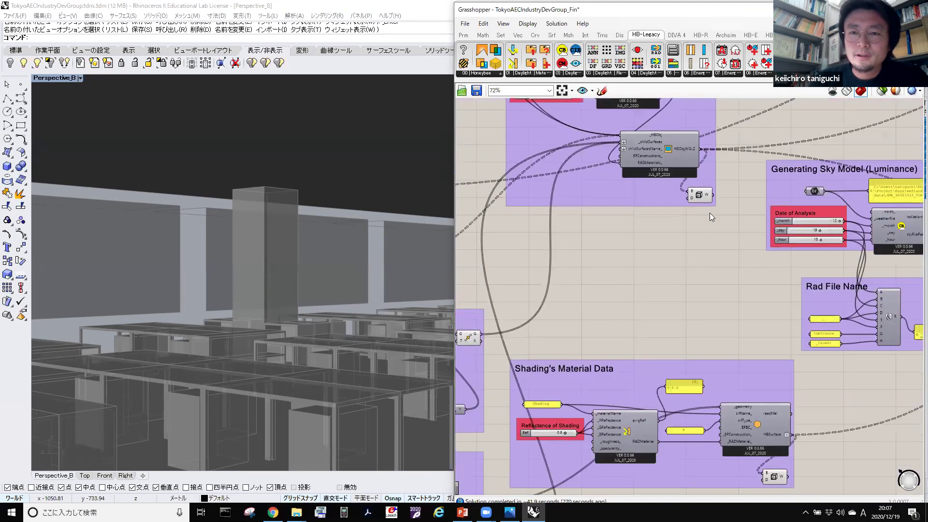
pyautogui.moveTo(607, 181); pyautogui.dragTo(631, 238, button='right')
pyautogui.scroll(6, 612, 230)
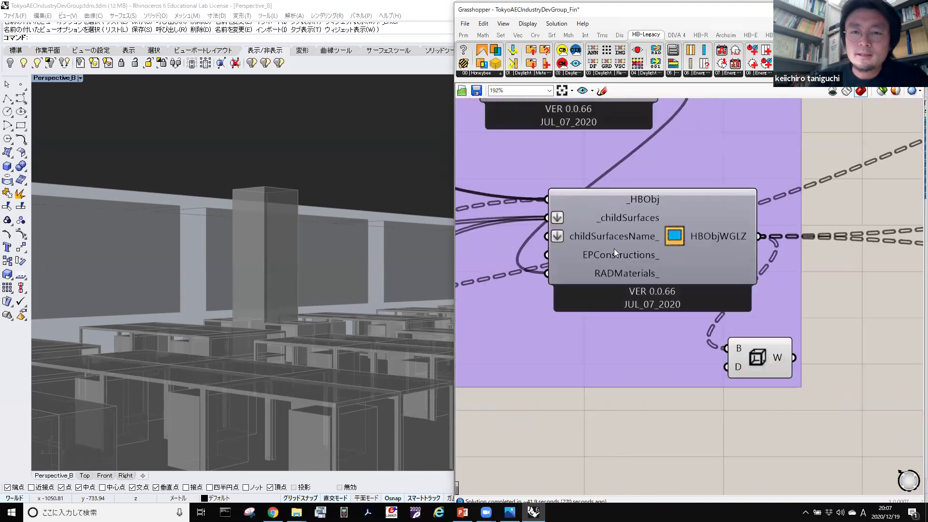
pyautogui.scroll(2, 662, 246)
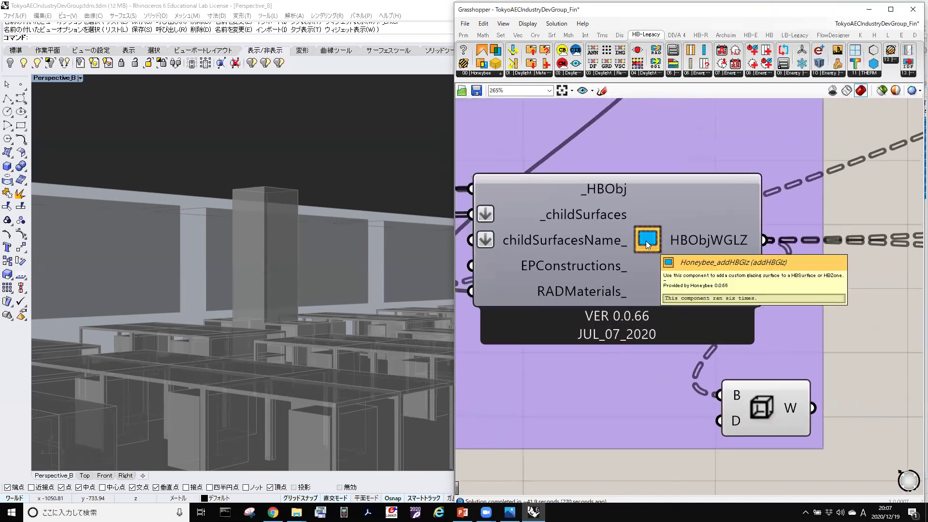
pyautogui.scroll(-4, 645, 241)
pyautogui.scroll(-1, 647, 245)
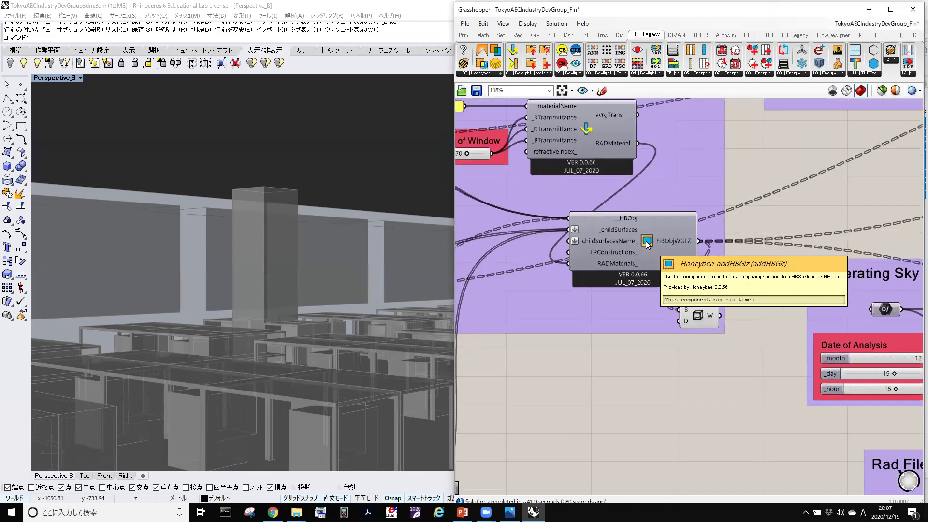
# Trace the definition past the sky model and Rad file name groups and examine the luminance Run Simulation component.
pyautogui.scroll(-4, 648, 244)
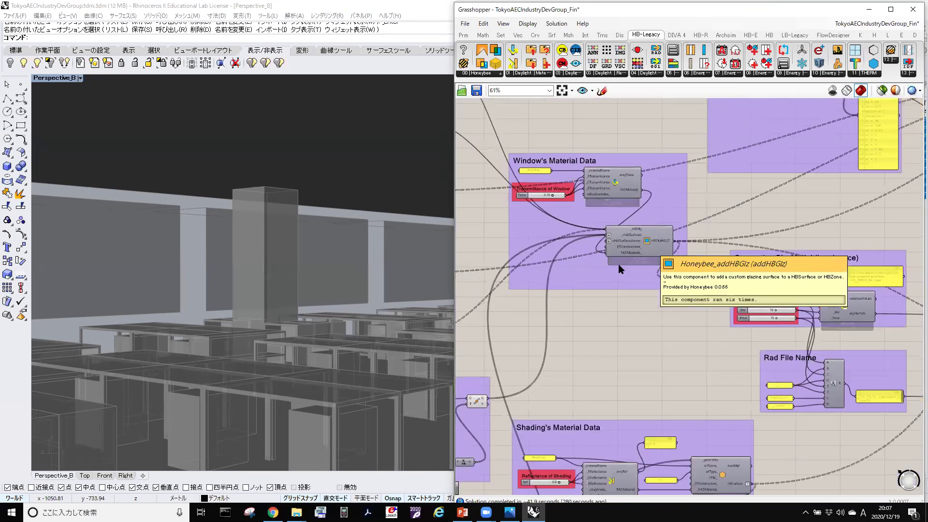
pyautogui.moveTo(591, 281); pyautogui.dragTo(653, 252, button='right')
pyautogui.moveTo(746, 291); pyautogui.dragTo(660, 256, button='right')
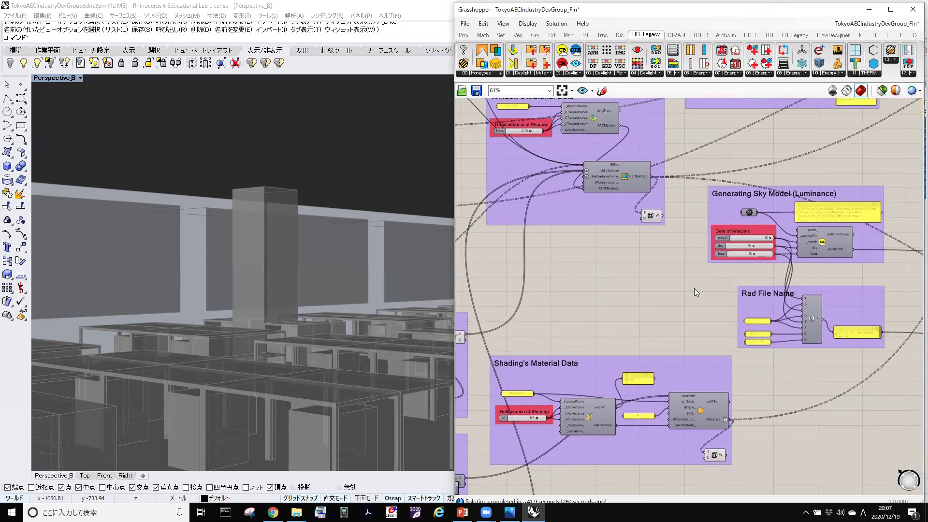
pyautogui.moveTo(739, 281); pyautogui.dragTo(640, 258, button='right')
pyautogui.moveTo(680, 292); pyautogui.dragTo(537, 249, button='right')
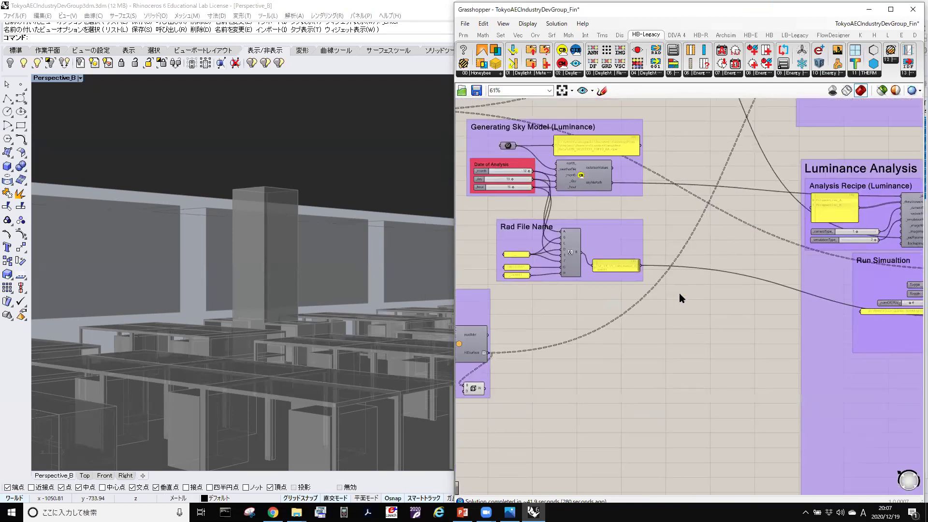
pyautogui.scroll(3, 760, 290)
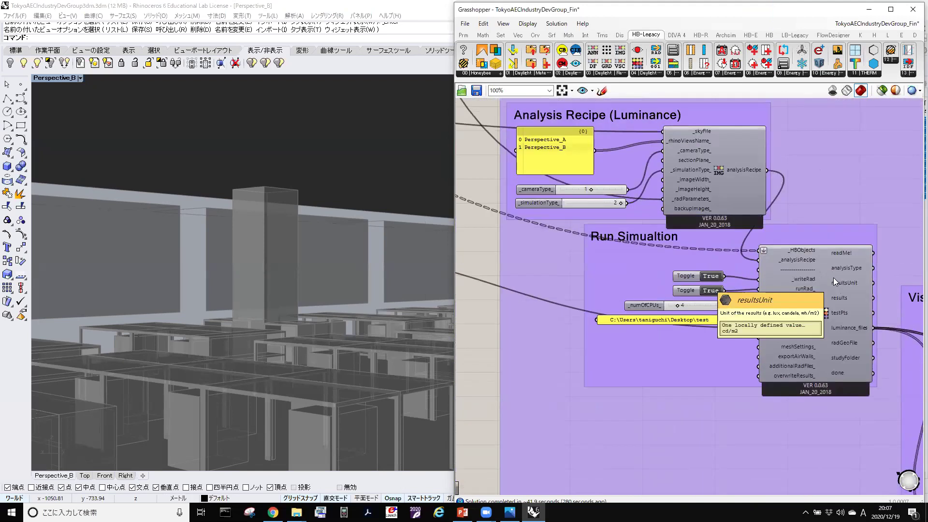
pyautogui.scroll(2, 833, 277)
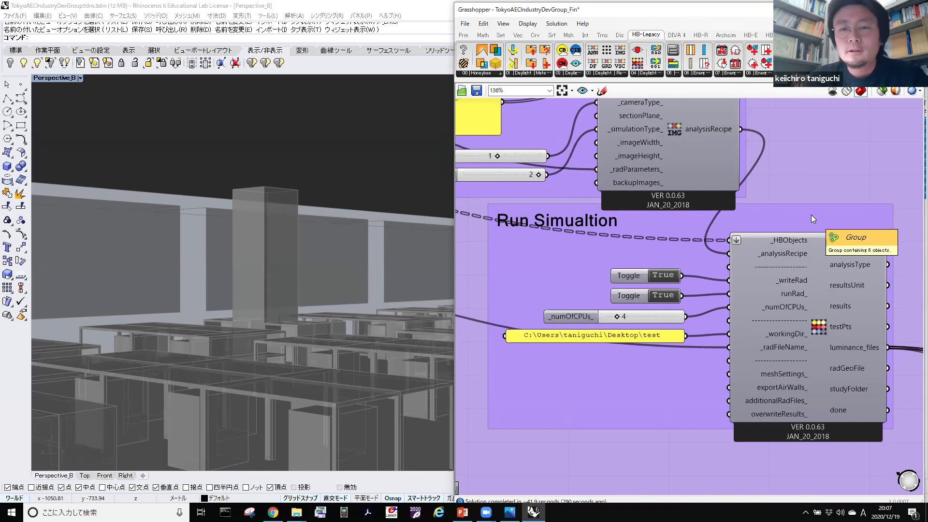
pyautogui.scroll(-2, 746, 281)
pyautogui.scroll(4, 689, 282)
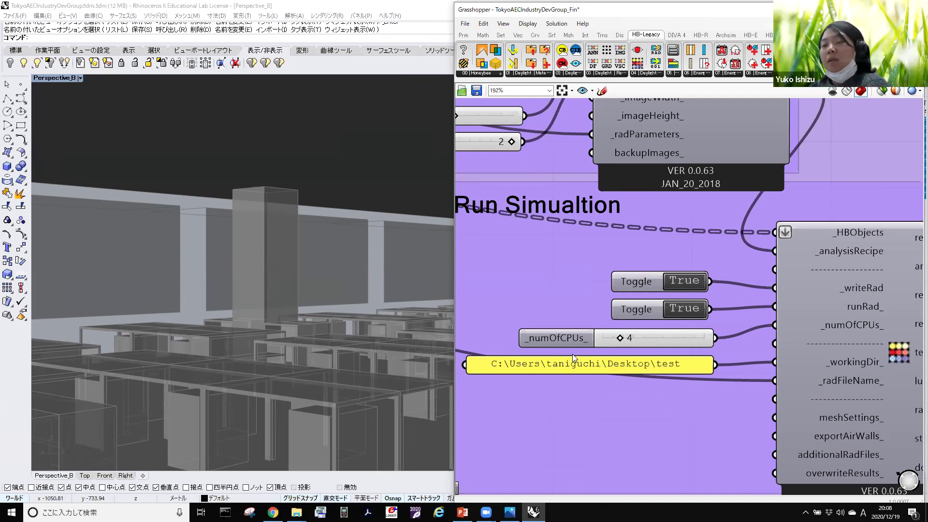
# Examine how the luminance analysis recipe and the _HBObjects input feed the Run Simulation component.
pyautogui.moveTo(596, 274); pyautogui.dragTo(689, 268, button='right')
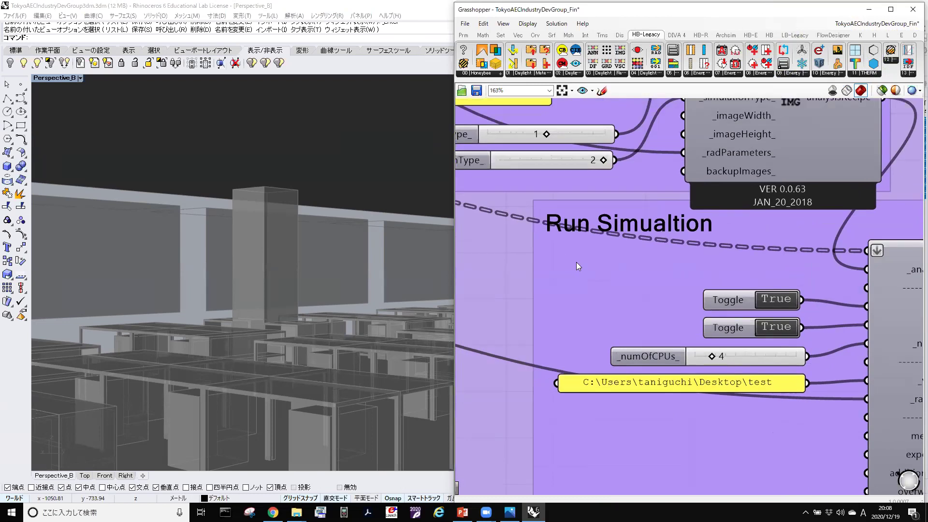
pyautogui.scroll(-5, 576, 265)
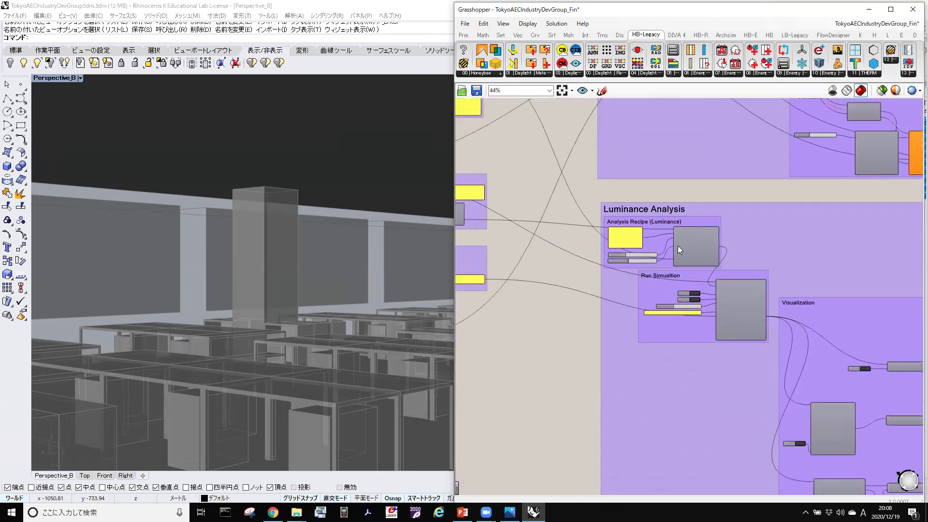
pyautogui.scroll(2, 642, 293)
pyautogui.scroll(-3, 697, 319)
pyautogui.moveTo(753, 332); pyautogui.dragTo(671, 299, button='right')
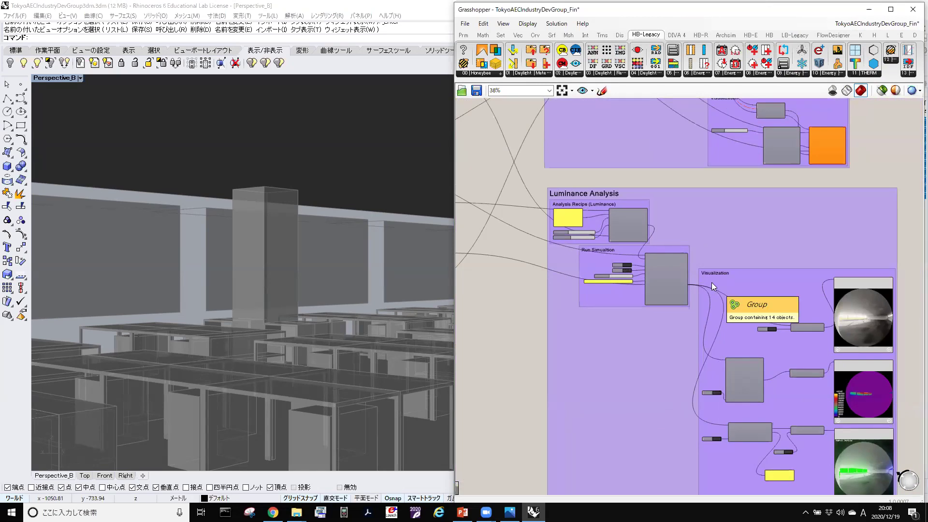
pyautogui.scroll(1, 712, 282)
pyautogui.scroll(2, 643, 254)
pyautogui.scroll(-1, 643, 255)
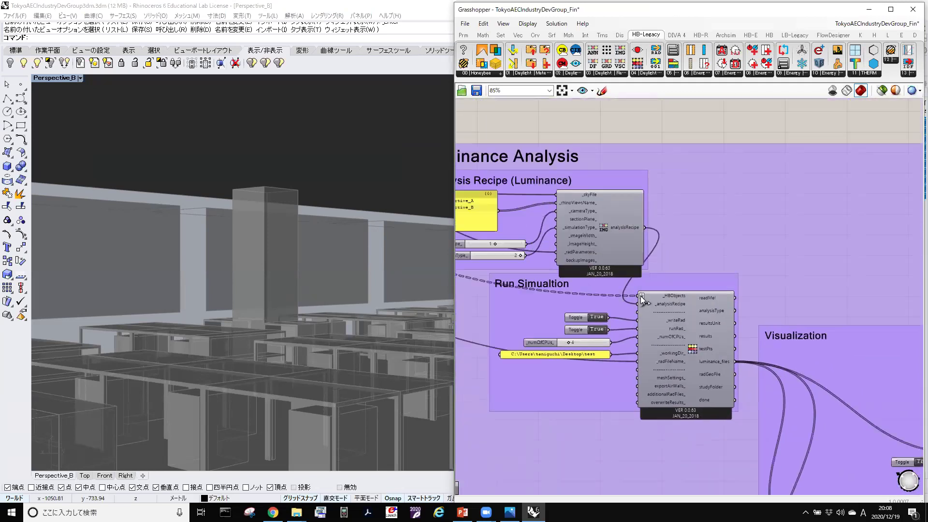
pyautogui.scroll(3, 620, 296)
pyautogui.moveTo(615, 346); pyautogui.dragTo(674, 307, button='right')
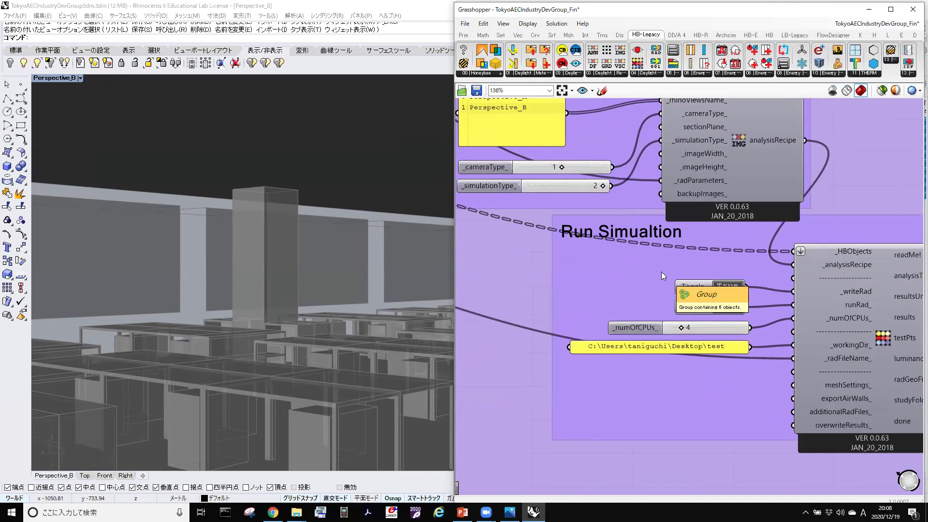
pyautogui.moveTo(588, 277); pyautogui.dragTo(516, 280, button='right')
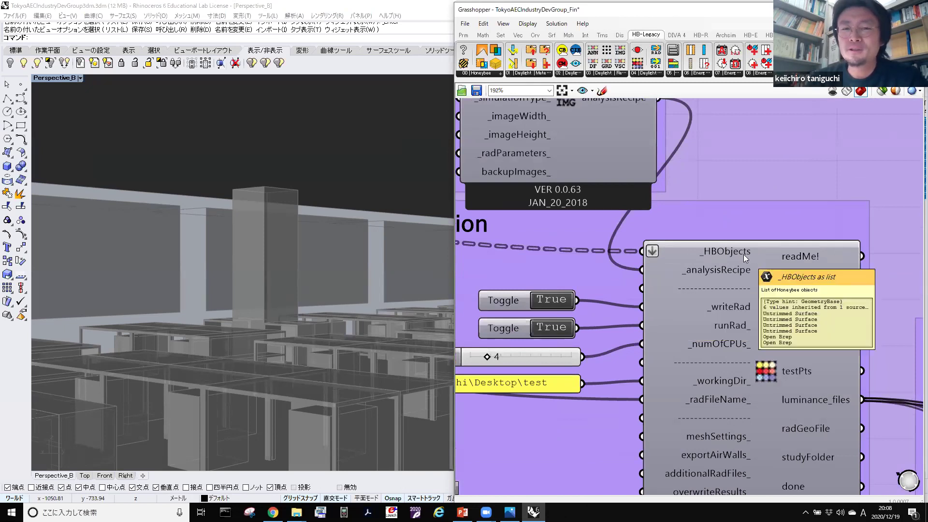
pyautogui.scroll(-4, 743, 255)
pyautogui.moveTo(632, 277); pyautogui.dragTo(676, 311, button='right')
pyautogui.moveTo(576, 290); pyautogui.dragTo(554, 284, button='right')
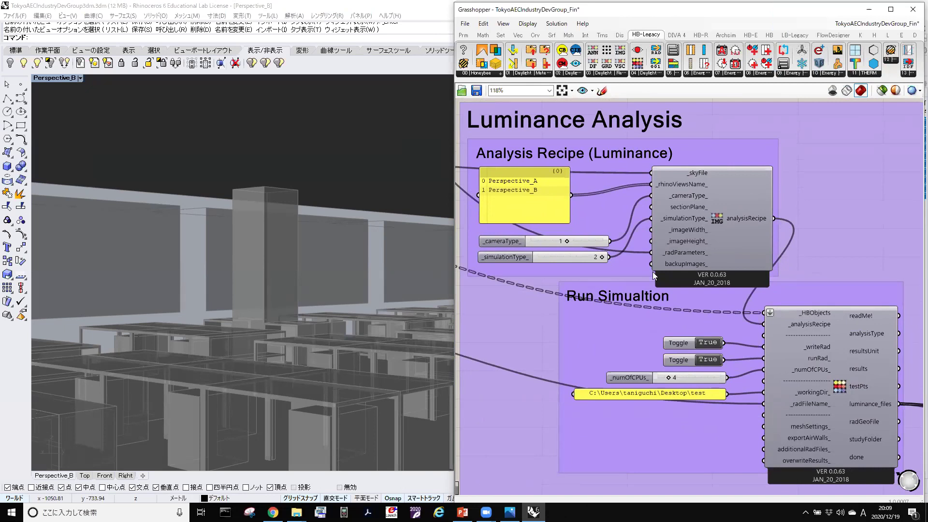
pyautogui.scroll(-1, 671, 272)
pyautogui.scroll(-2, 685, 281)
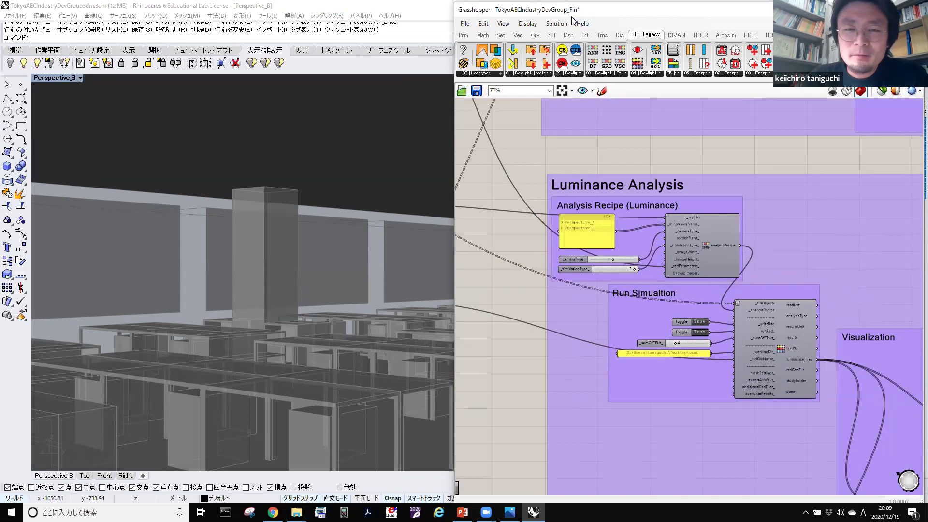
# Examine the false-colour luminance image and its cd/m2 legend in the luminance Visualization group.
pyautogui.moveTo(657, 197); pyautogui.dragTo(598, 155, button='right')
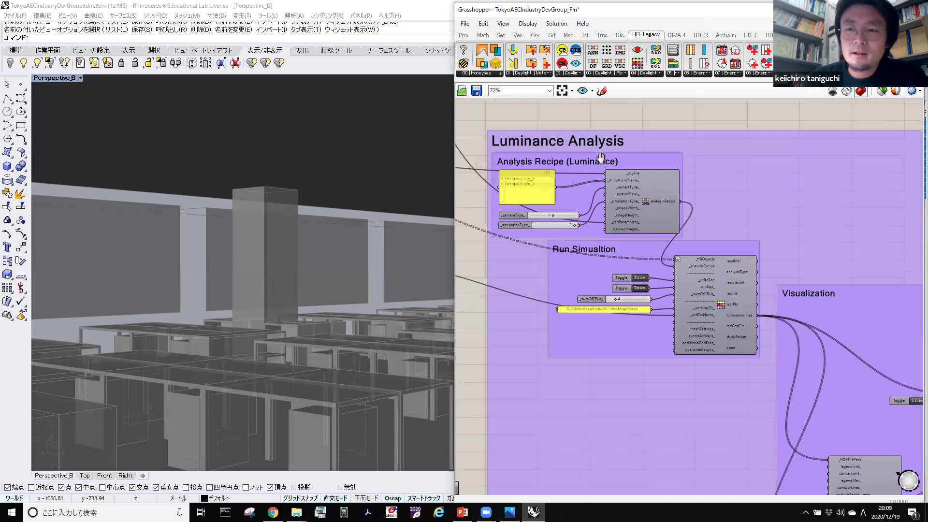
pyautogui.moveTo(771, 257); pyautogui.dragTo(655, 174, button='right')
pyautogui.moveTo(711, 245); pyautogui.dragTo(635, 200, button='right')
pyautogui.moveTo(789, 359); pyautogui.dragTo(666, 299, button='right')
pyautogui.moveTo(741, 313); pyautogui.dragTo(657, 196, button='right')
pyautogui.scroll(5, 623, 310)
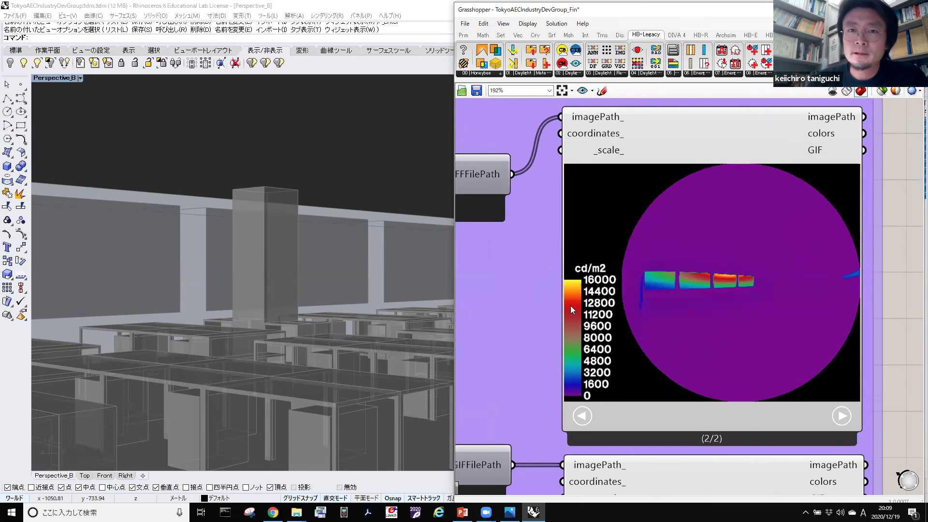
pyautogui.scroll(-3, 576, 282)
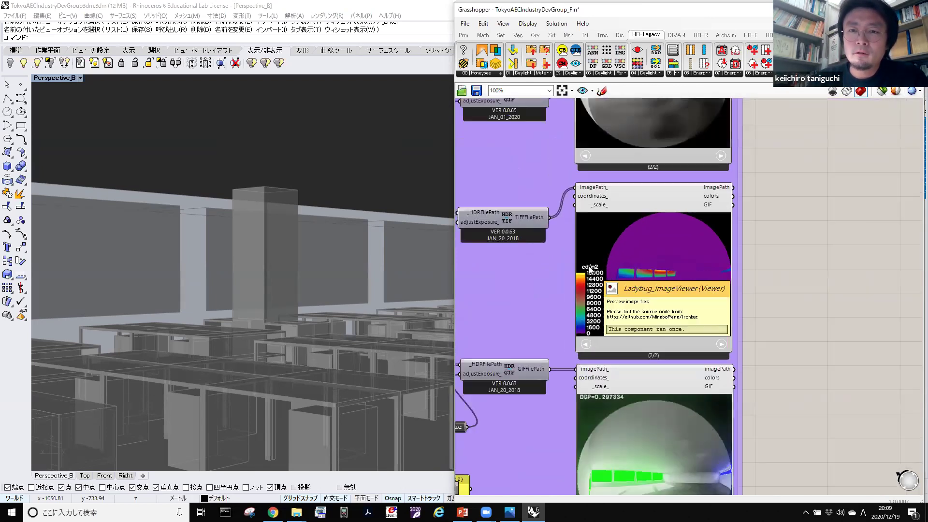
pyautogui.moveTo(606, 260); pyautogui.dragTo(629, 291, button='right')
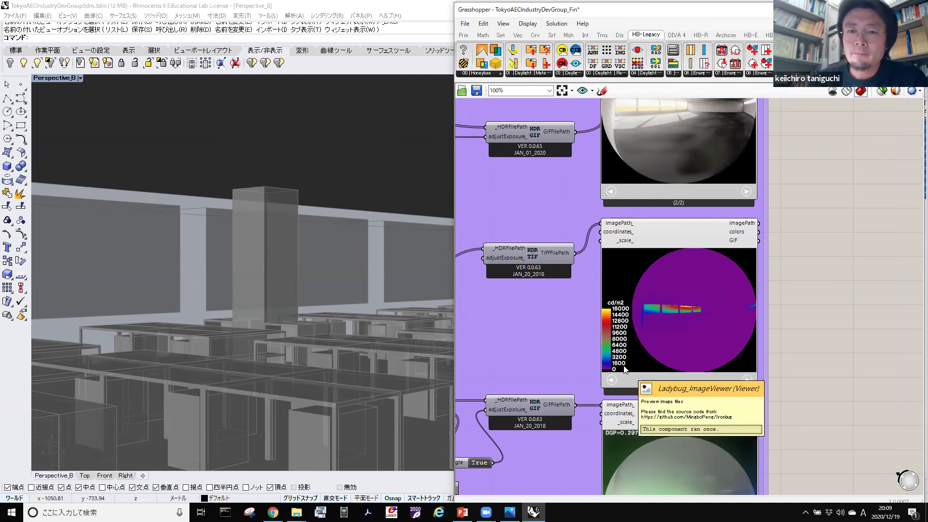
pyautogui.scroll(2, 625, 365)
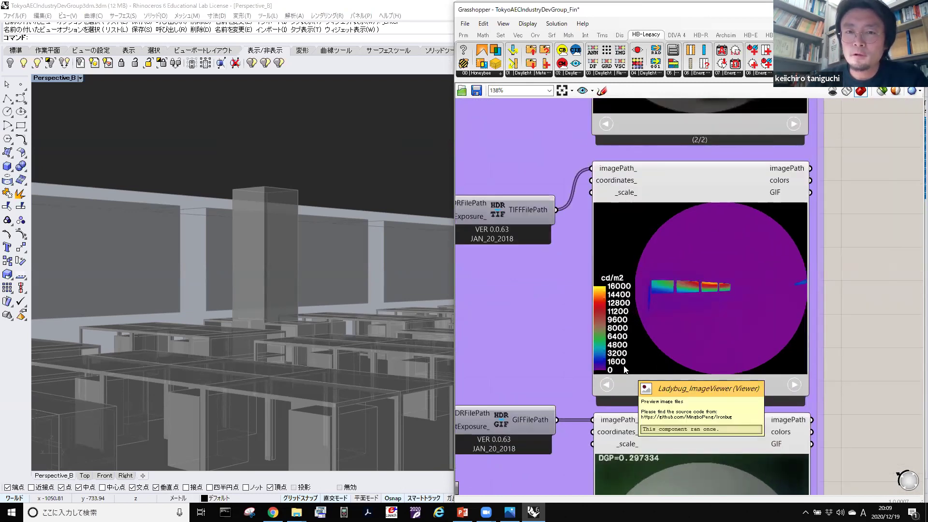
pyautogui.scroll(2, 624, 367)
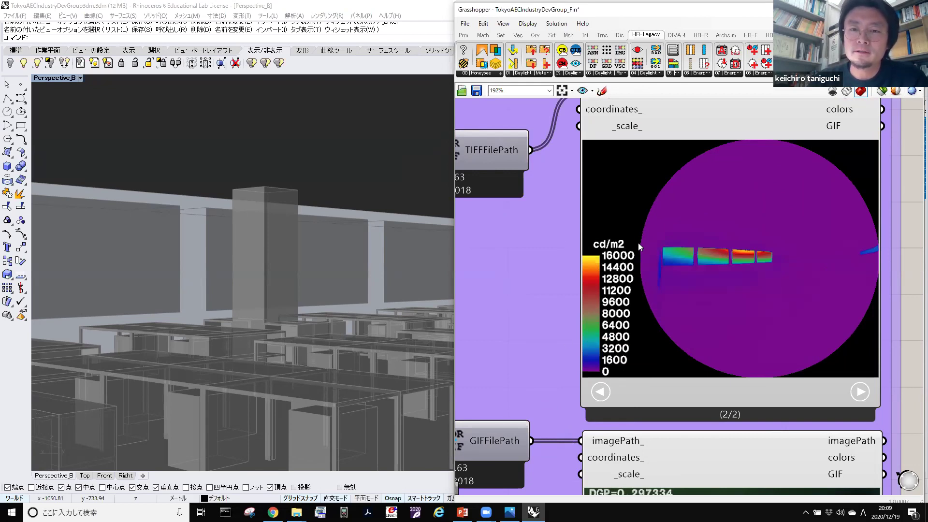
# Compare the false-colour luminance image with the fisheye rendering and the HDR conversion components that feed both viewers.
pyautogui.scroll(-3, 608, 341)
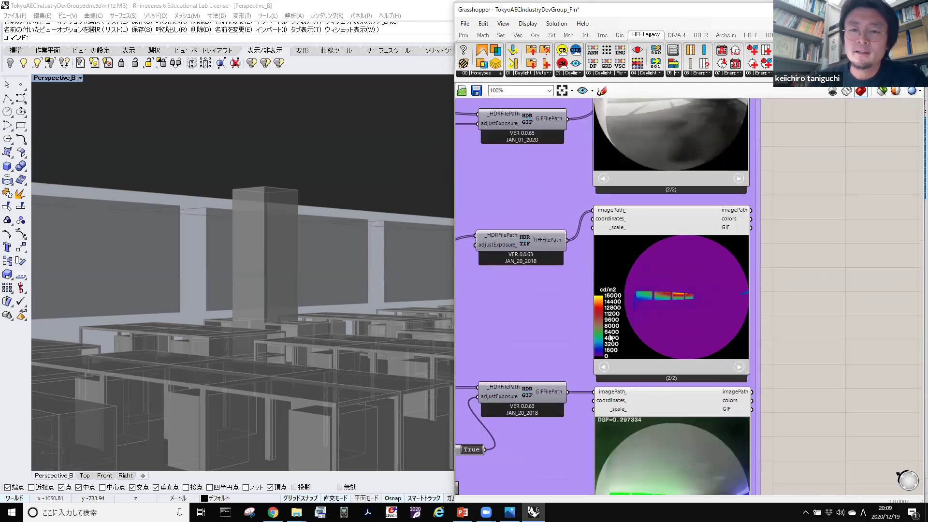
pyautogui.moveTo(601, 270); pyautogui.dragTo(622, 334, button='right')
pyautogui.moveTo(607, 234); pyautogui.dragTo(622, 307, button='right')
pyautogui.moveTo(593, 202); pyautogui.dragTo(599, 244, button='right')
pyautogui.moveTo(649, 409); pyautogui.dragTo(637, 314, button='right')
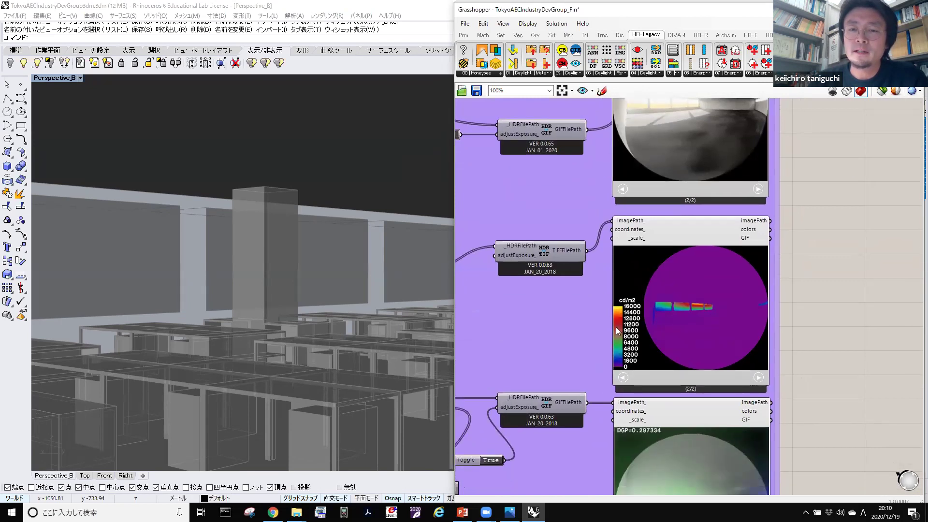
pyautogui.scroll(3, 636, 360)
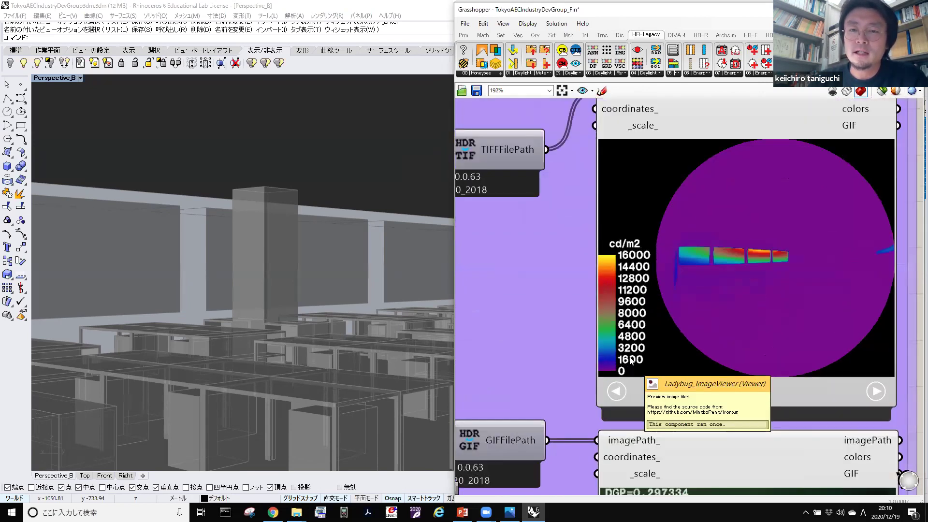
pyautogui.scroll(-4, 618, 312)
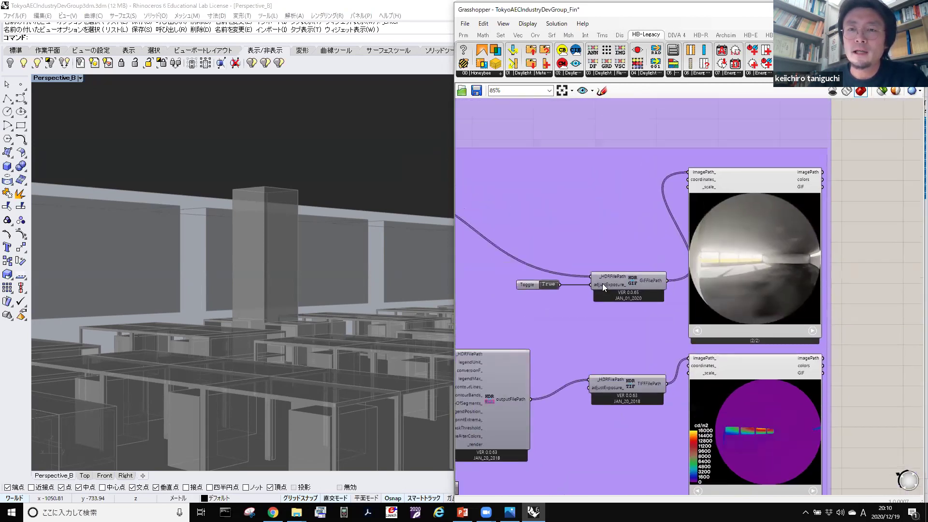
pyautogui.moveTo(595, 235); pyautogui.dragTo(593, 255, button='right')
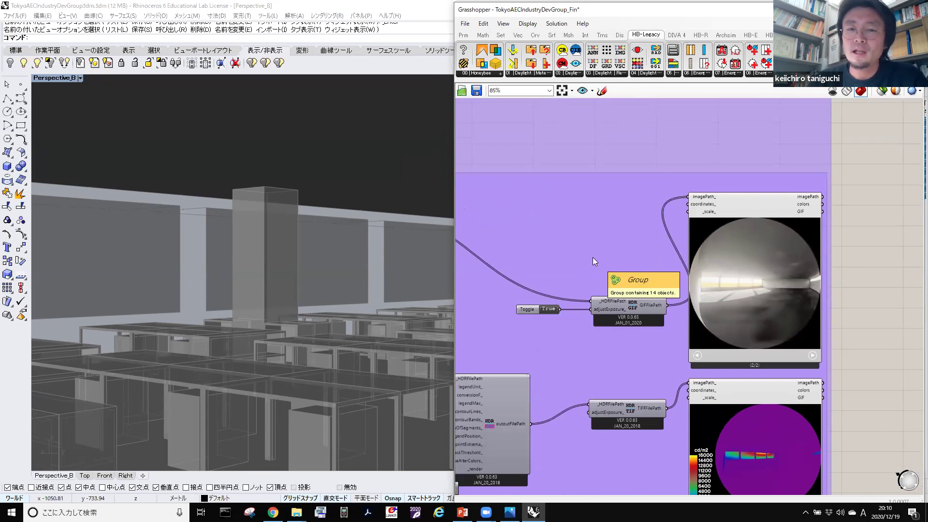
pyautogui.moveTo(658, 381); pyautogui.dragTo(602, 259, button='right')
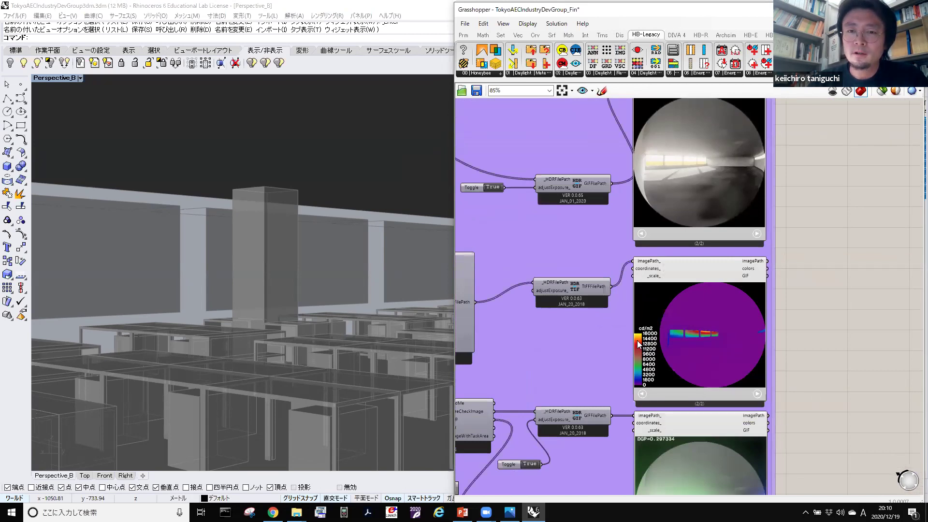
# Examine the folder path, date fragments and file-name concatenation in the Import Simulation Result group above the Illuminance Analysis.
pyautogui.scroll(-2, 595, 296)
pyautogui.moveTo(599, 239); pyautogui.dragTo(615, 304, button='right')
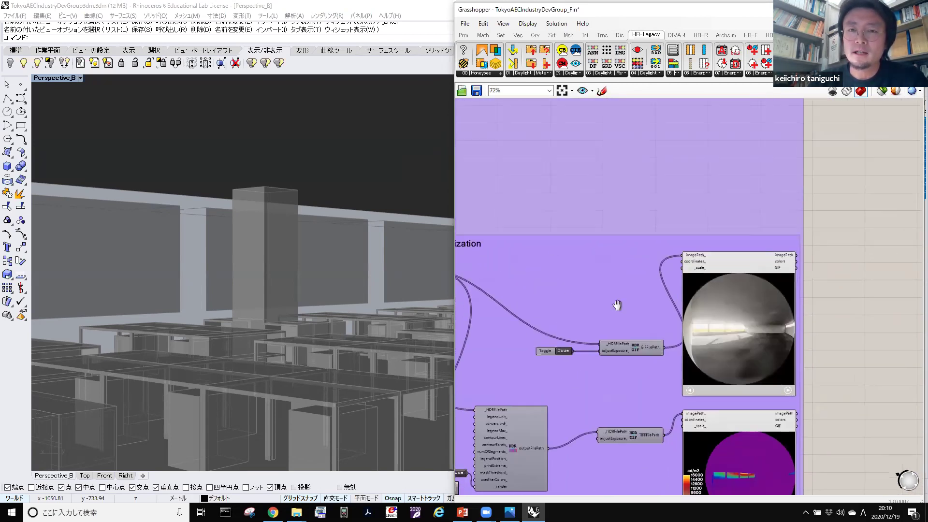
pyautogui.scroll(-2, 593, 258)
pyautogui.moveTo(561, 254); pyautogui.dragTo(562, 260, button='right')
pyautogui.moveTo(564, 196); pyautogui.dragTo(569, 245, button='right')
pyautogui.moveTo(557, 171); pyautogui.dragTo(578, 216, button='right')
pyautogui.moveTo(520, 174)
pyautogui.mouseDown(button='right')
pyautogui.moveTo(551, 223)
pyautogui.moveTo(631, 287)
pyautogui.moveTo(594, 294)
pyautogui.moveTo(578, 269)
pyautogui.mouseUp(button='right')
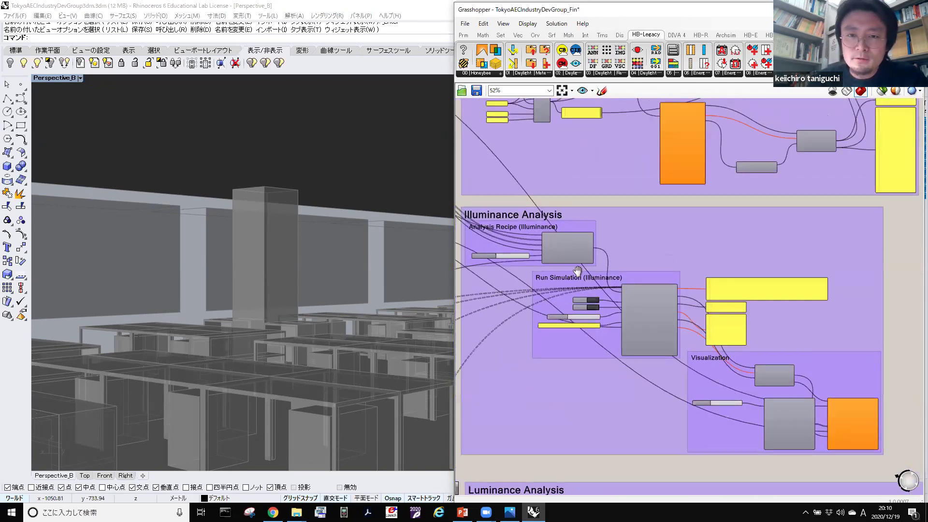
pyautogui.moveTo(530, 110); pyautogui.dragTo(547, 236, button='right')
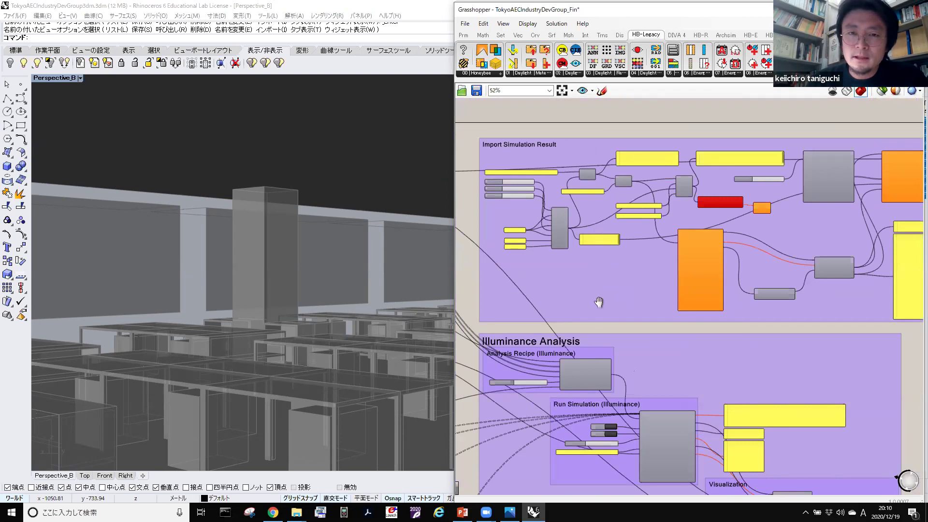
pyautogui.scroll(1, 575, 278)
pyautogui.scroll(1, 589, 384)
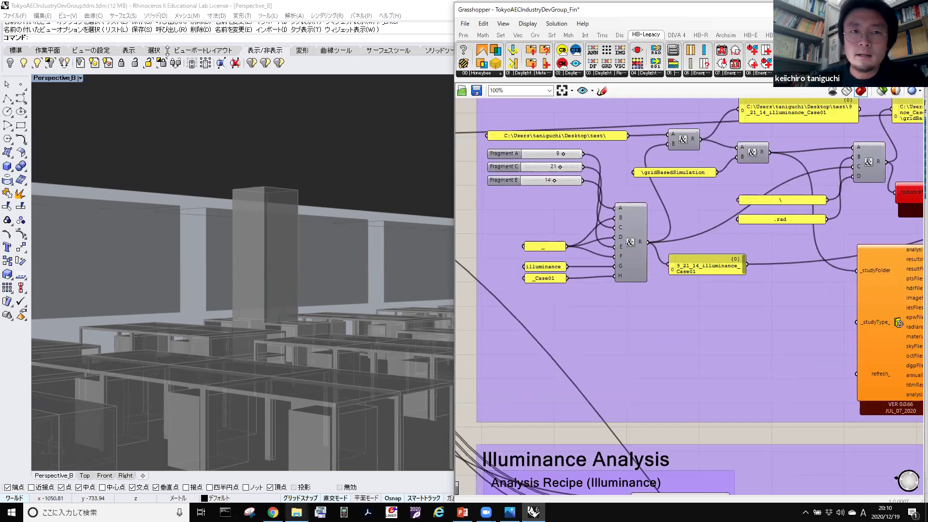
# Inspect the .rad file in the gridBasedSimulation subfolder of 12_19_15_illuminance_Case01 in File Explorer, then return to Grasshopper.
pyautogui.moveTo(172, 56); pyautogui.dragTo(379, 82)
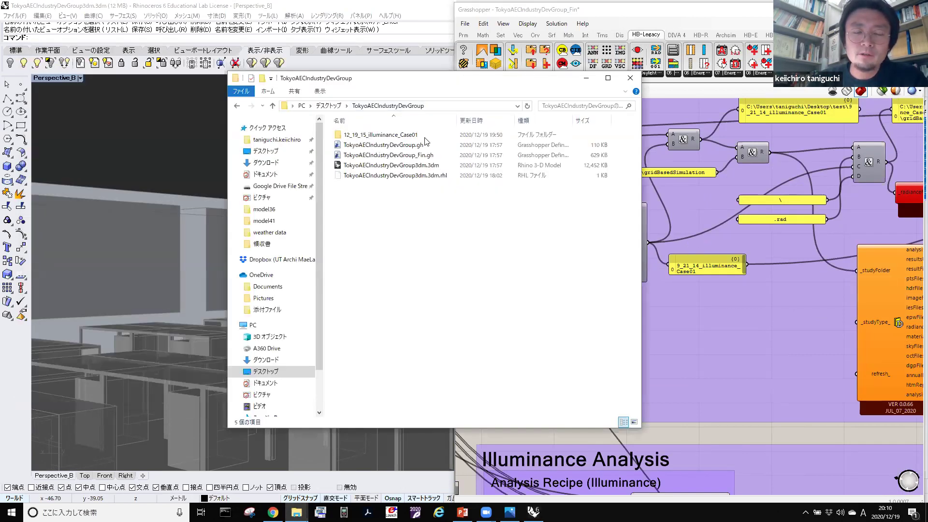
pyautogui.rightClick(722, 223)
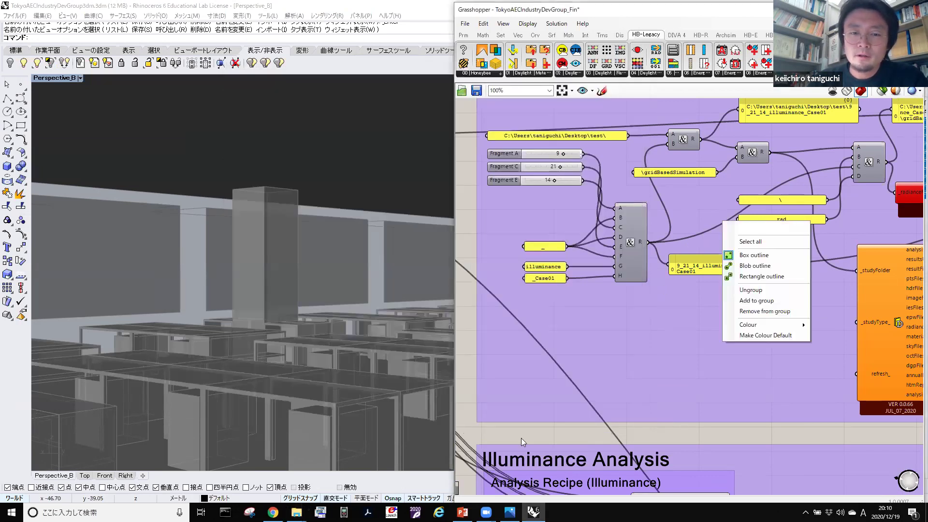
pyautogui.click(296, 512)
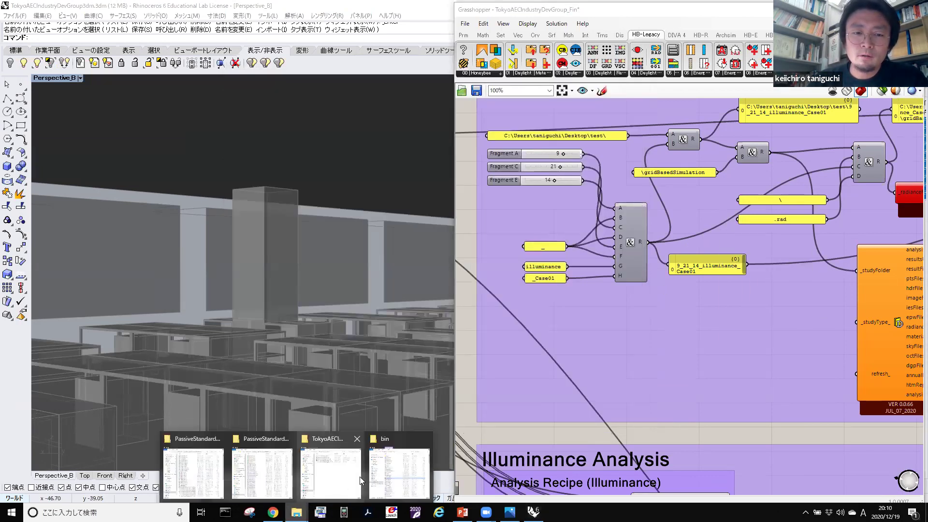
pyautogui.click(335, 479)
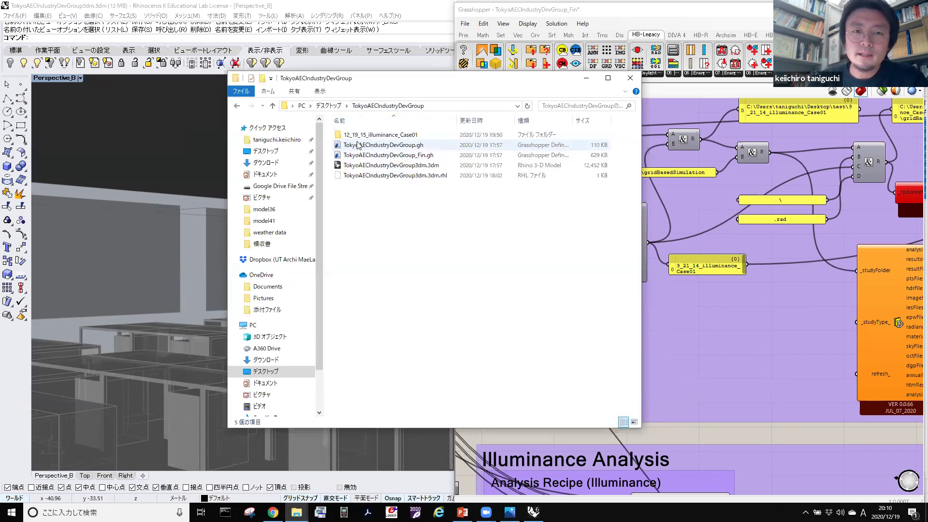
pyautogui.doubleClick(411, 136)
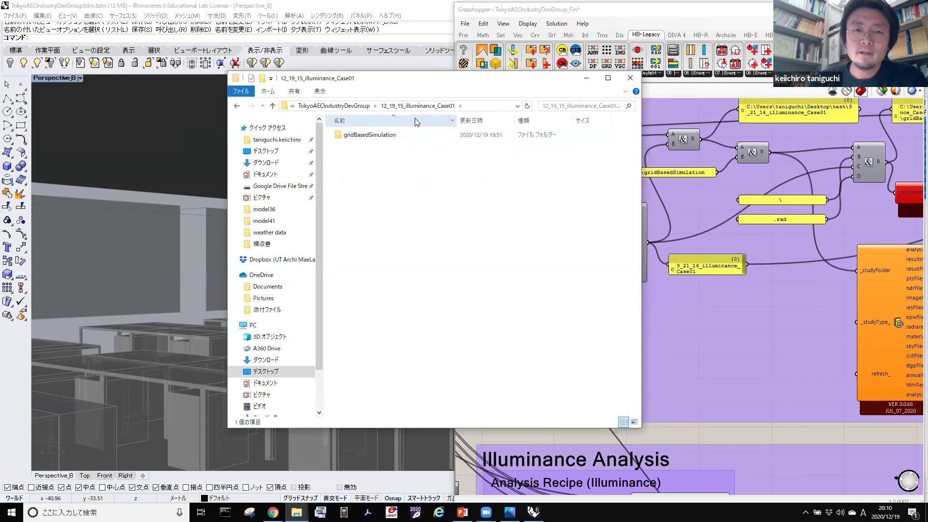
pyautogui.doubleClick(372, 136)
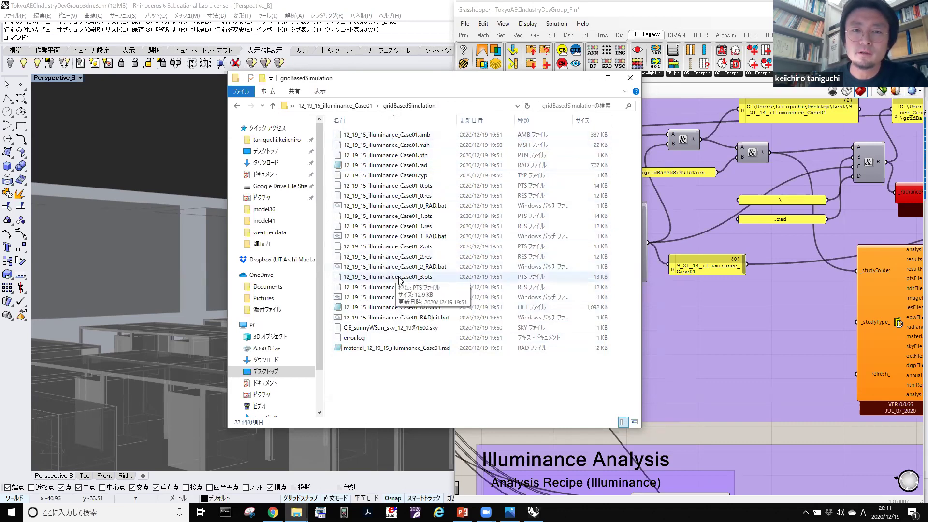
pyautogui.click(405, 165)
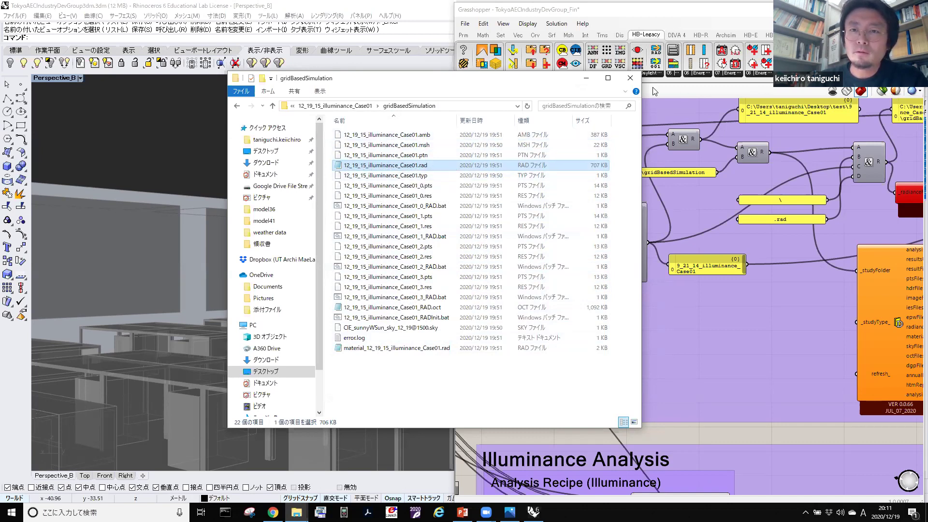
pyautogui.click(587, 78)
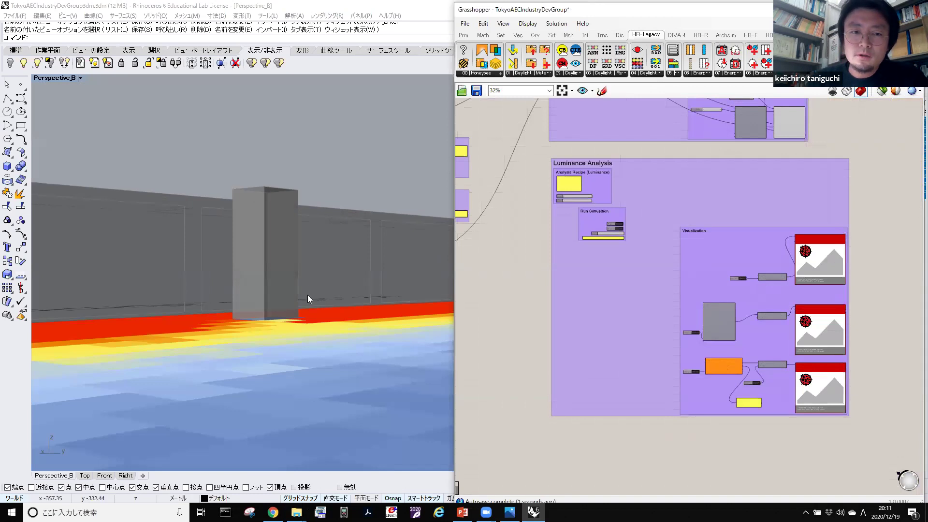
# Examine the coloured illuminance mesh in the Rhino viewport alongside the Illuminance Analysis groups and their upstream parameter groups.
pyautogui.moveTo(308, 294); pyautogui.dragTo(347, 322, button='right')
pyautogui.scroll(-10, 348, 309)
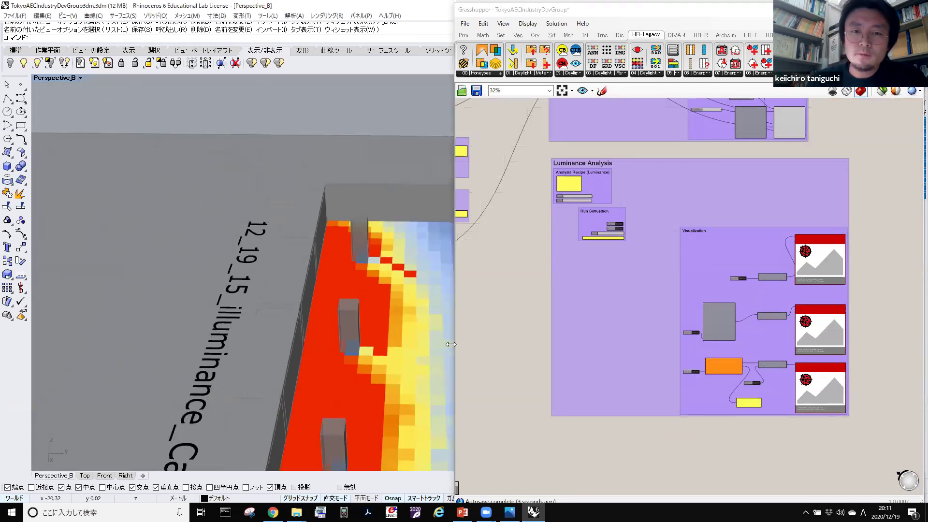
pyautogui.moveTo(703, 207)
pyautogui.mouseDown(button='right')
pyautogui.moveTo(753, 366)
pyautogui.moveTo(704, 207)
pyautogui.mouseUp(button='right')
pyautogui.scroll(5, 703, 207)
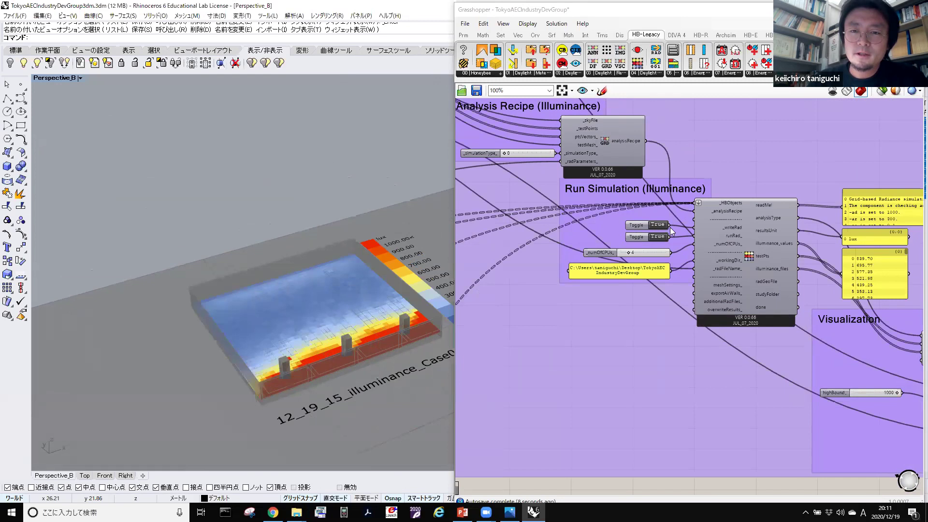
pyautogui.scroll(2, 670, 228)
pyautogui.scroll(-5, 630, 191)
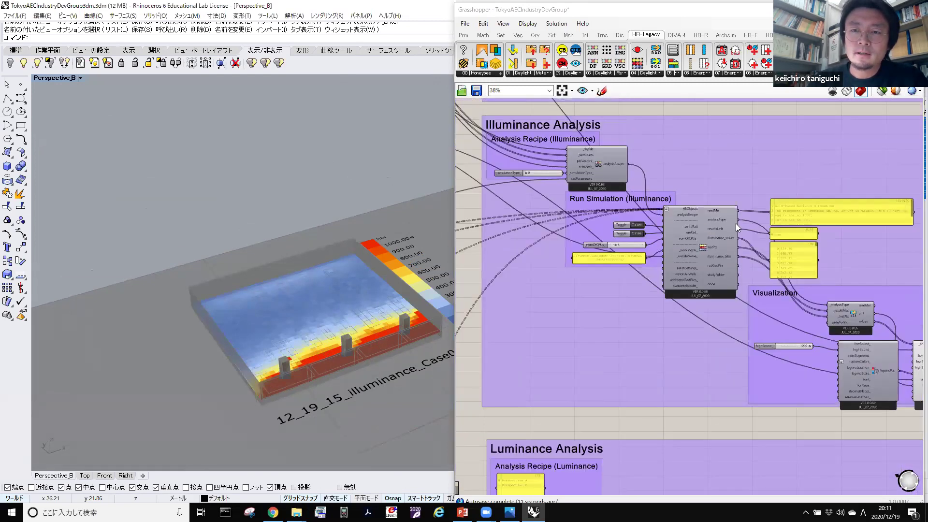
pyautogui.scroll(5, 709, 229)
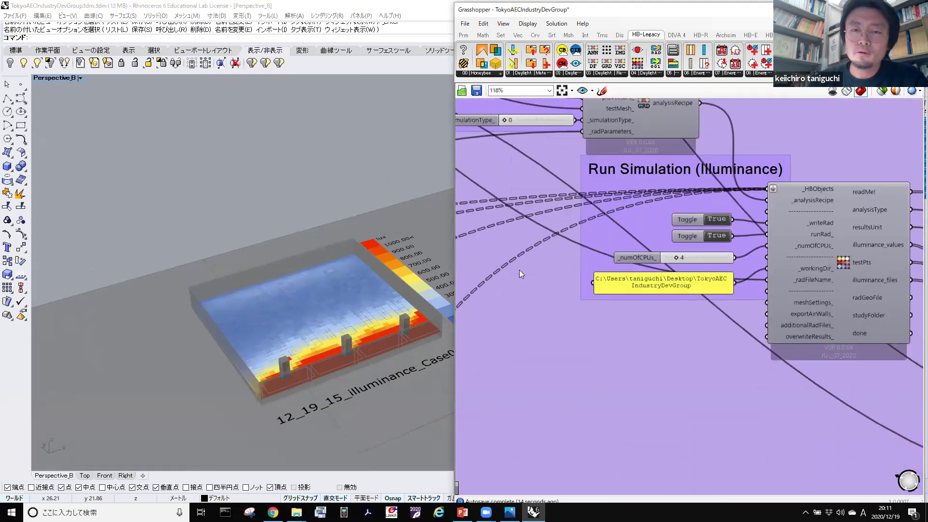
pyautogui.moveTo(693, 267); pyautogui.dragTo(822, 241, button='right')
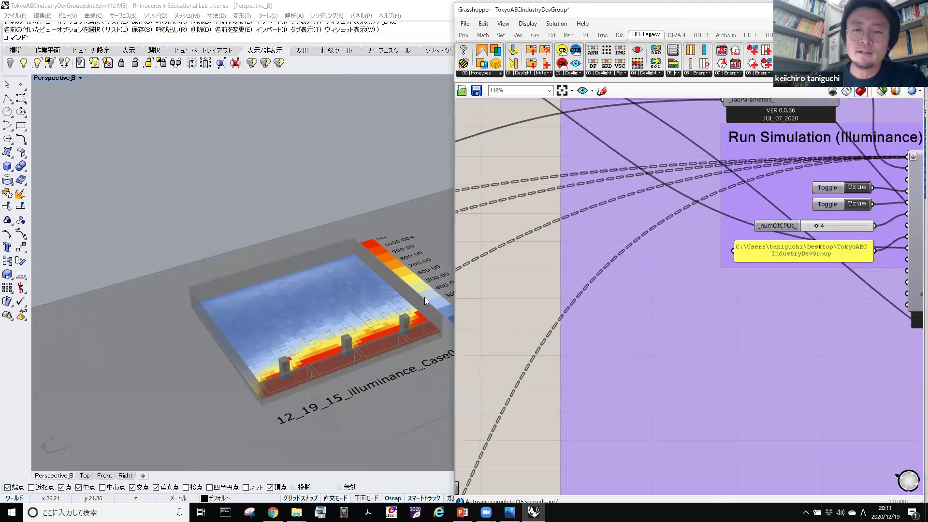
pyautogui.moveTo(483, 319); pyautogui.dragTo(645, 304, button='right')
pyautogui.scroll(-5, 593, 258)
pyautogui.scroll(-3, 468, 293)
pyautogui.scroll(3, 356, 285)
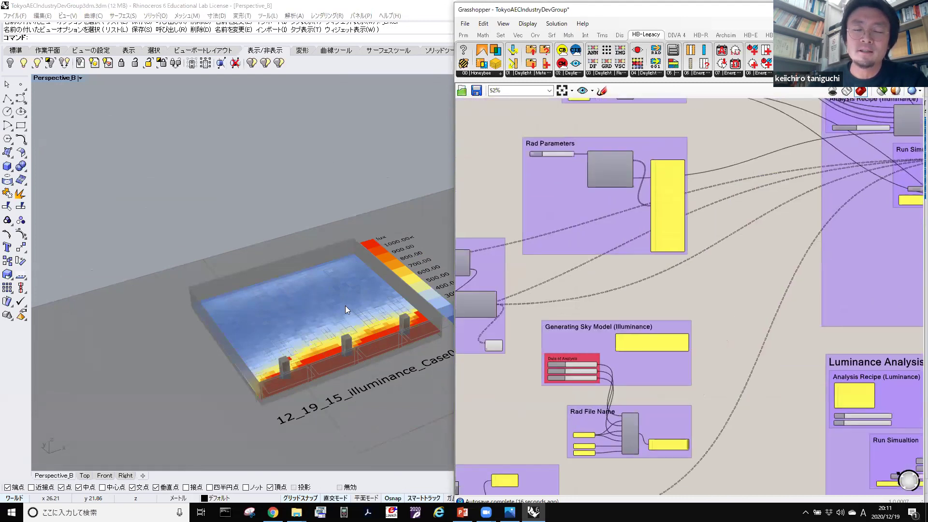
pyautogui.moveTo(637, 241); pyautogui.dragTo(505, 261, button='right')
pyautogui.moveTo(781, 209); pyautogui.dragTo(690, 242, button='right')
# Set the _writeRad toggle of the Run Simulation (Illuminance) component to False.
pyautogui.scroll(6, 666, 230)
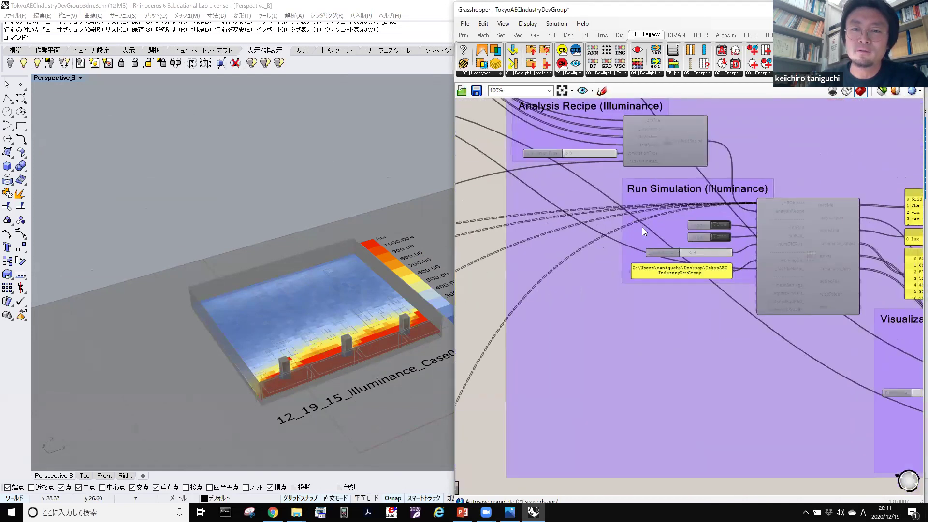
pyautogui.scroll(2, 638, 231)
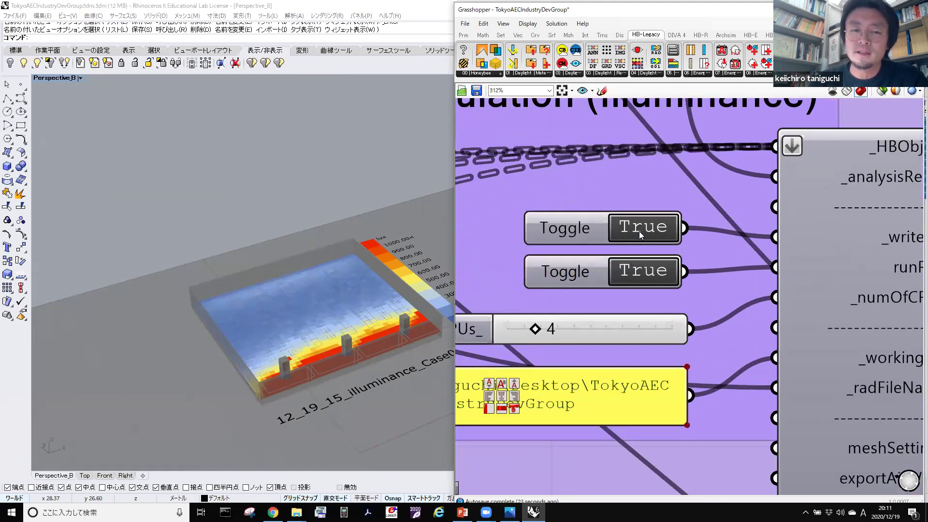
pyautogui.doubleClick(639, 231)
pyautogui.scroll(-4, 639, 231)
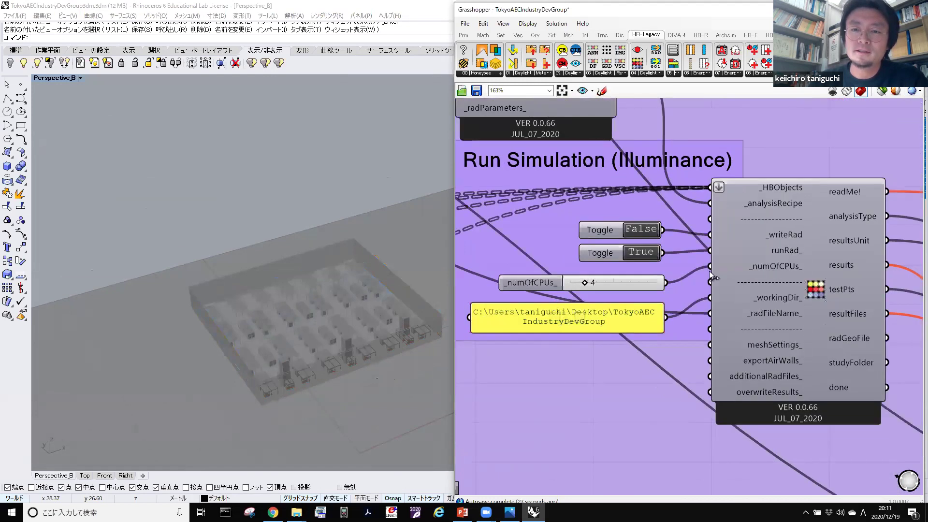
pyautogui.moveTo(444, 326); pyautogui.dragTo(323, 271, button='right')
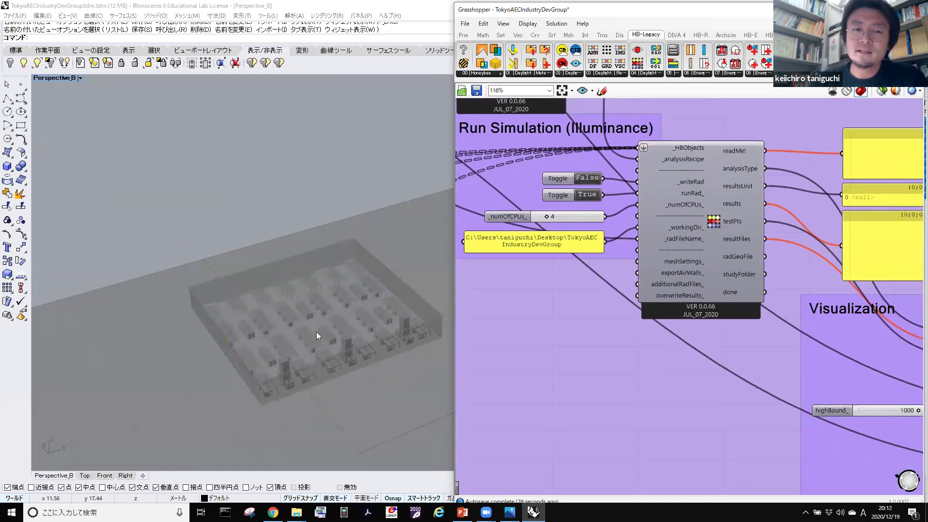
pyautogui.scroll(-4, 613, 279)
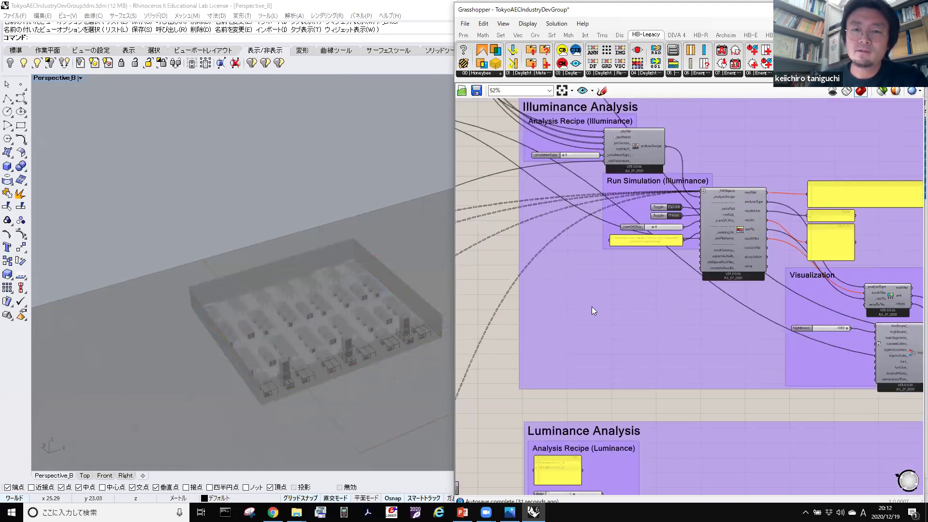
# Review the window, shading, Rad parameter and sky model groups that lead into the Illuminance Analysis.
pyautogui.moveTo(524, 339); pyautogui.dragTo(831, 234, button='right')
pyautogui.moveTo(528, 366); pyautogui.dragTo(672, 324, button='right')
pyautogui.moveTo(586, 309); pyautogui.dragTo(703, 238, button='right')
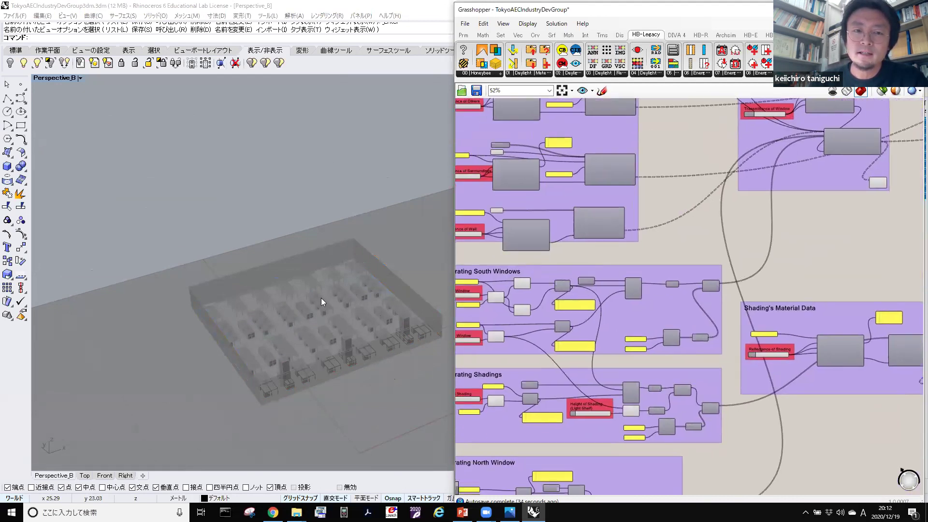
pyautogui.moveTo(608, 224); pyautogui.dragTo(753, 197, button='right')
pyautogui.scroll(2, 754, 196)
pyautogui.moveTo(633, 238); pyautogui.dragTo(273, 327, button='right')
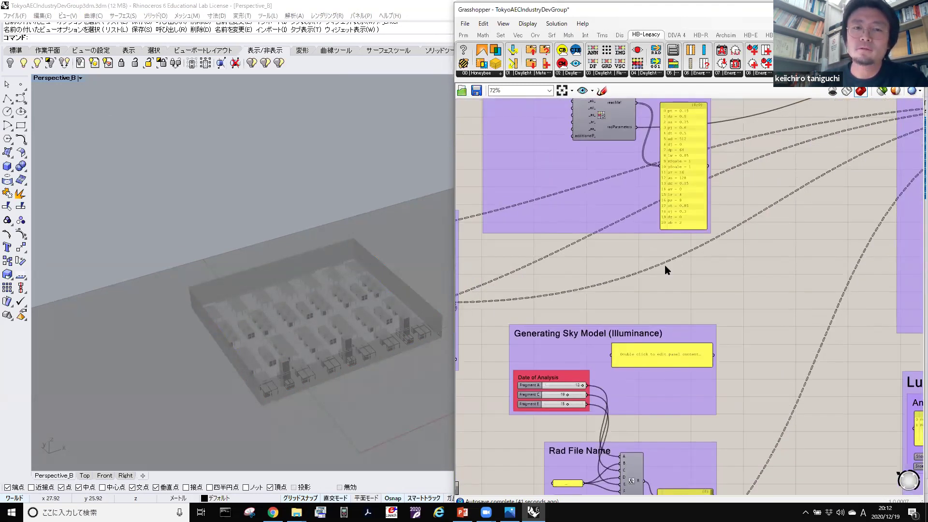
pyautogui.moveTo(787, 223); pyautogui.dragTo(361, 338, button='right')
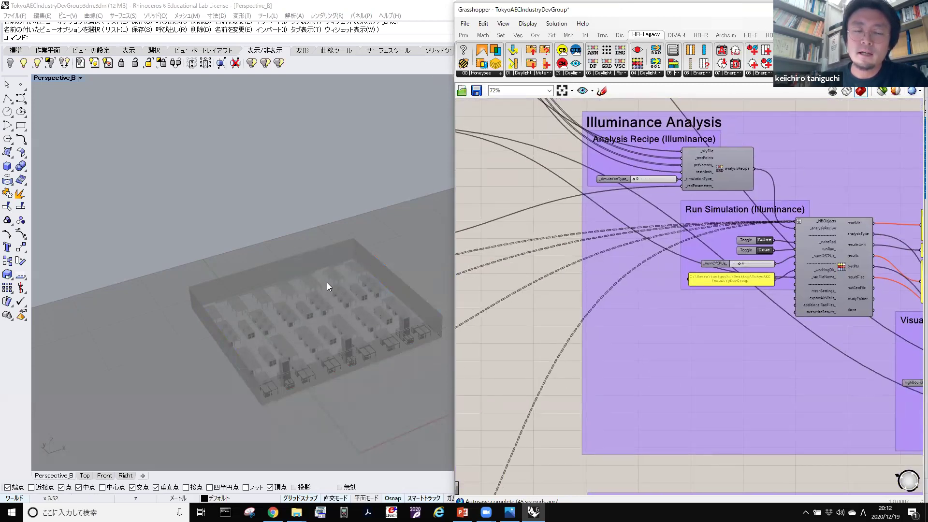
# Copy the TokyoAECIndustryDevGroup folder path from the working directory panel in Run Simulation (Illuminance).
pyautogui.moveTo(778, 252); pyautogui.dragTo(735, 289, button='right')
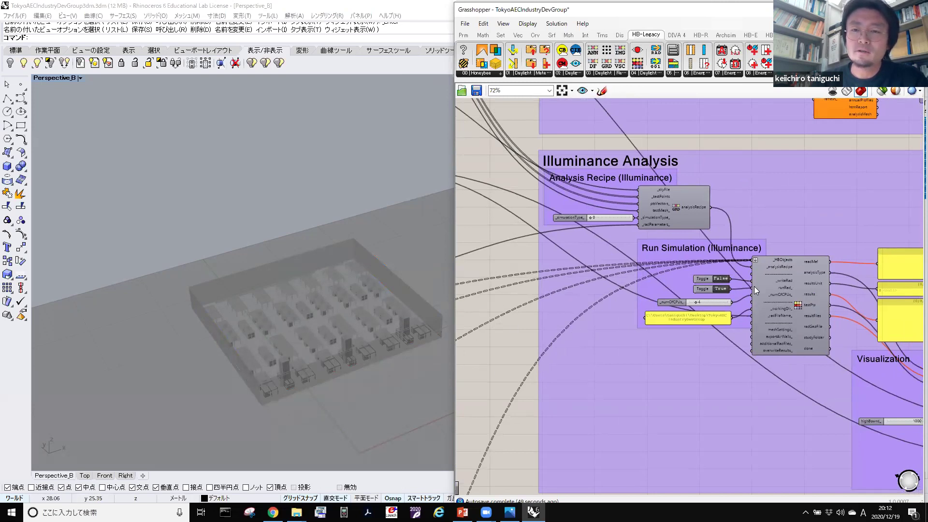
pyautogui.scroll(5, 719, 314)
pyautogui.doubleClick(698, 319)
pyautogui.hotkey('ctrl', 'c')
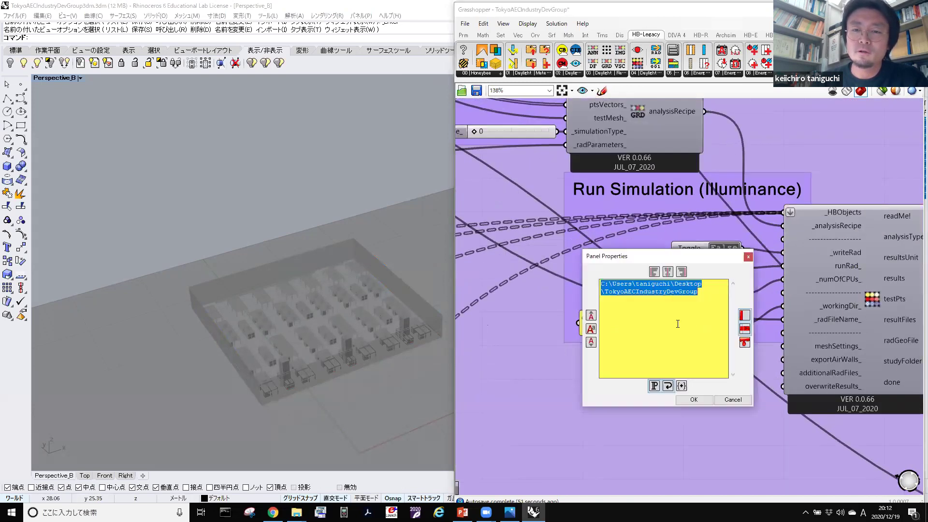
pyautogui.click(687, 400)
# Replace the folder path in the Import Simulation Result group with the copied TokyoAECIndustryDevGroup path and enlarge its panel.
pyautogui.moveTo(680, 259); pyautogui.dragTo(677, 493, button='right')
pyautogui.moveTo(643, 203)
pyautogui.mouseDown(button='right')
pyautogui.moveTo(637, 290)
pyautogui.moveTo(666, 309)
pyautogui.mouseUp(button='right')
pyautogui.moveTo(618, 193); pyautogui.dragTo(710, 358, button='right')
pyautogui.scroll(2, 604, 158)
pyautogui.scroll(1, 603, 157)
pyautogui.doubleClick(590, 195)
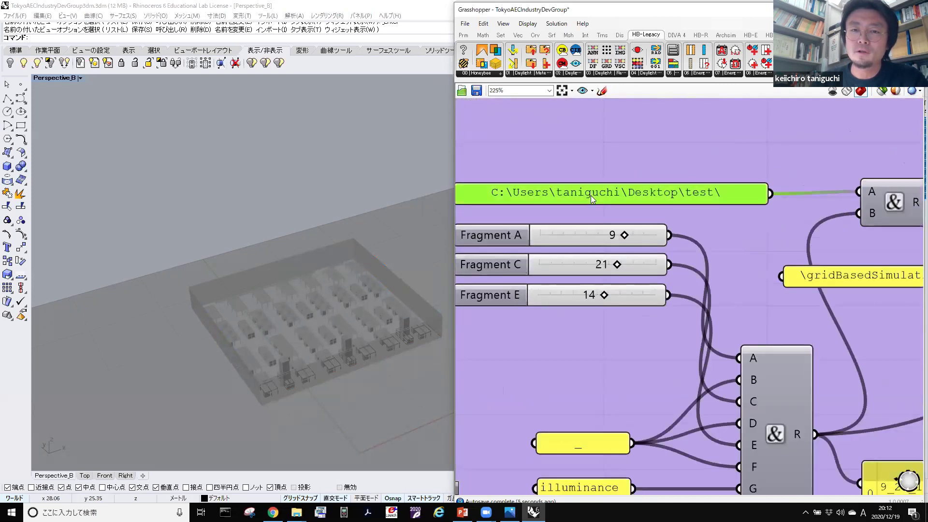
pyautogui.hotkey('ctrl', 'v')
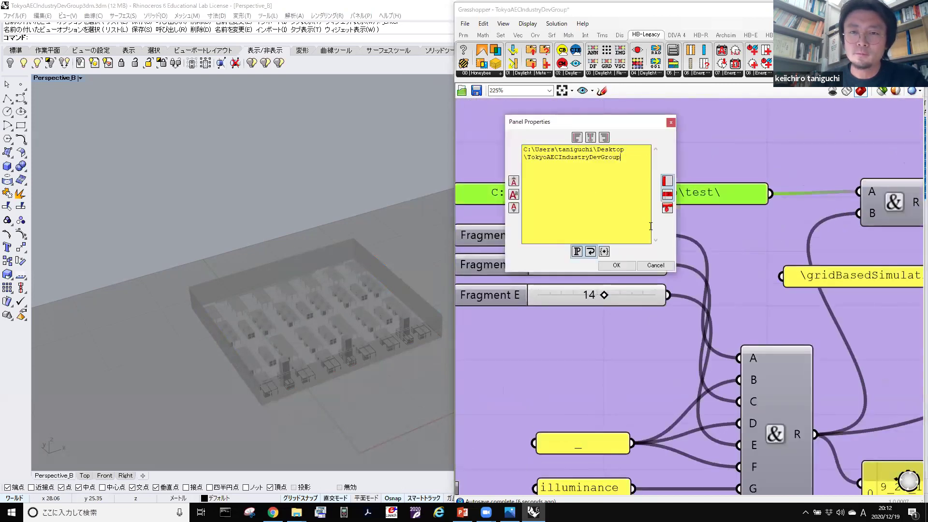
pyautogui.click(606, 266)
pyautogui.moveTo(618, 182); pyautogui.dragTo(617, 136)
pyautogui.scroll(-2, 675, 194)
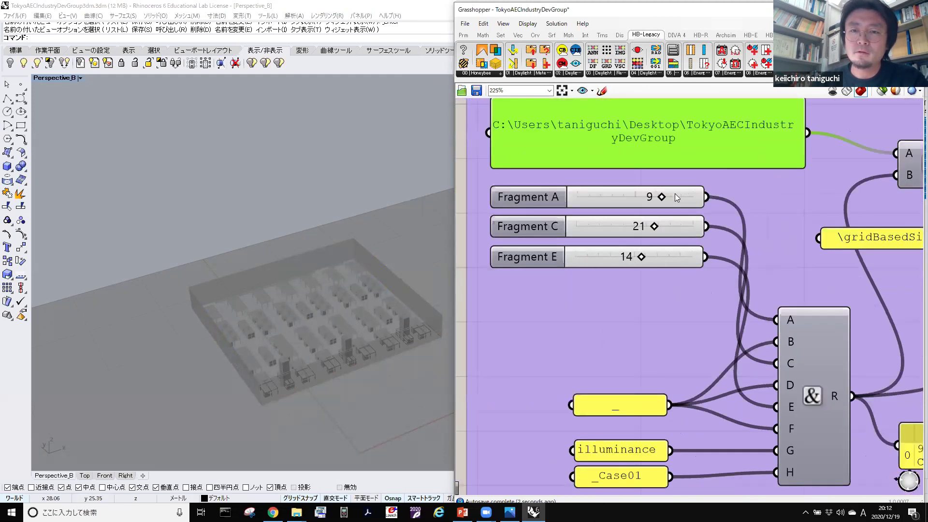
# Examine the folder path panel, date sliders and file-name concatenation in the Import Simulation Result group.
pyautogui.moveTo(666, 195); pyautogui.dragTo(647, 238, button='right')
pyautogui.rightClick(689, 246)
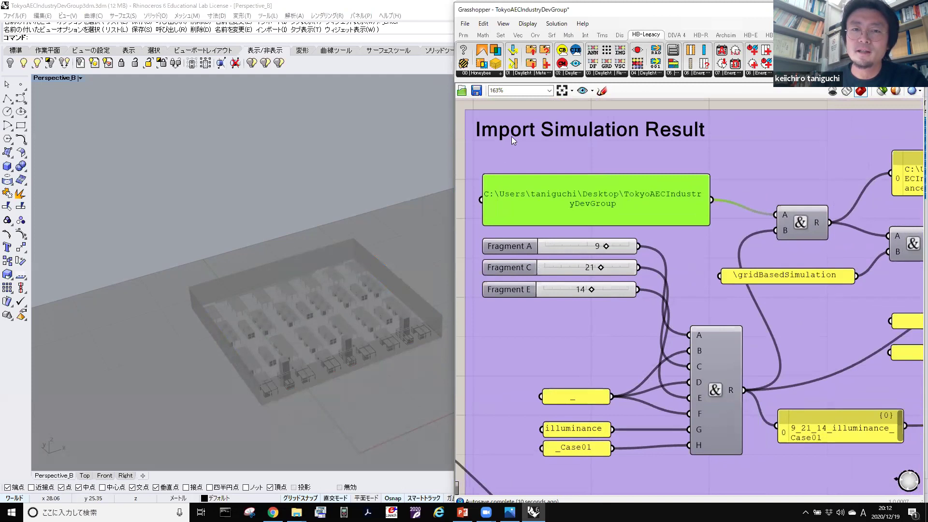
pyautogui.scroll(-10, 570, 157)
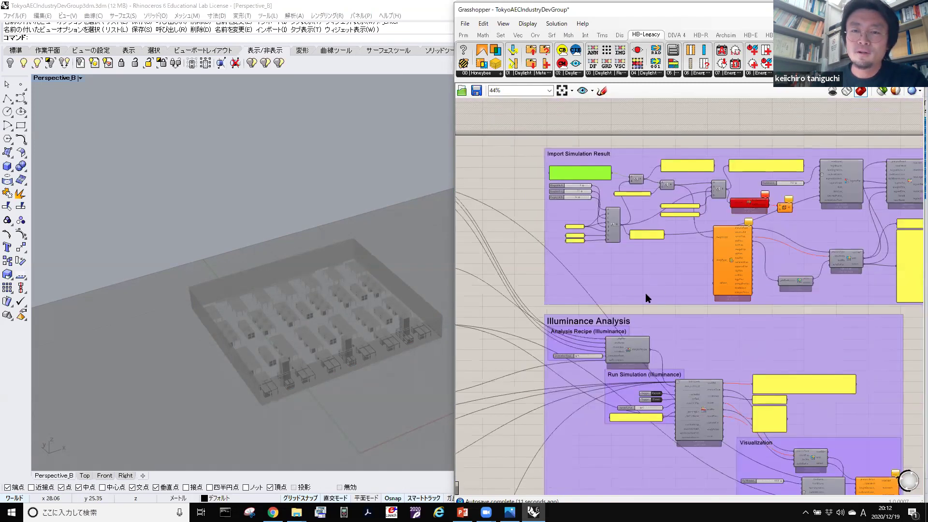
pyautogui.scroll(5, 621, 232)
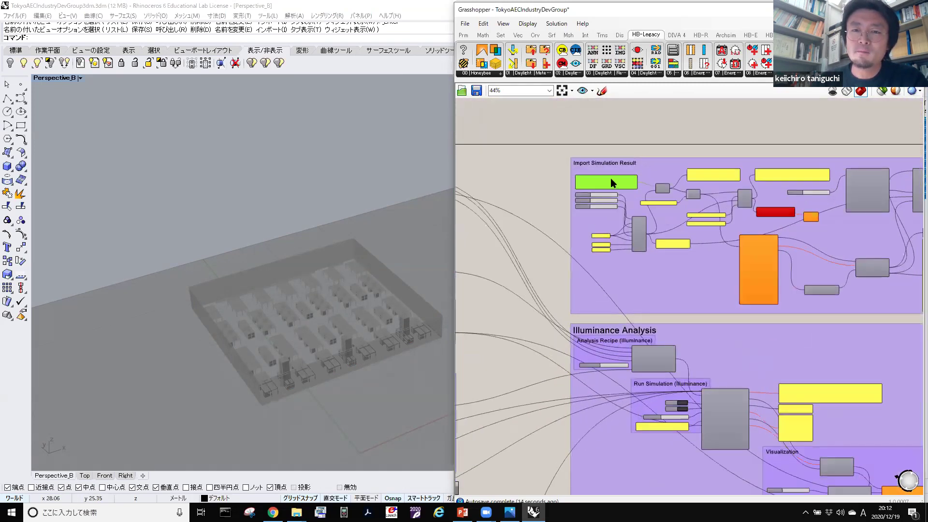
pyautogui.scroll(5, 574, 161)
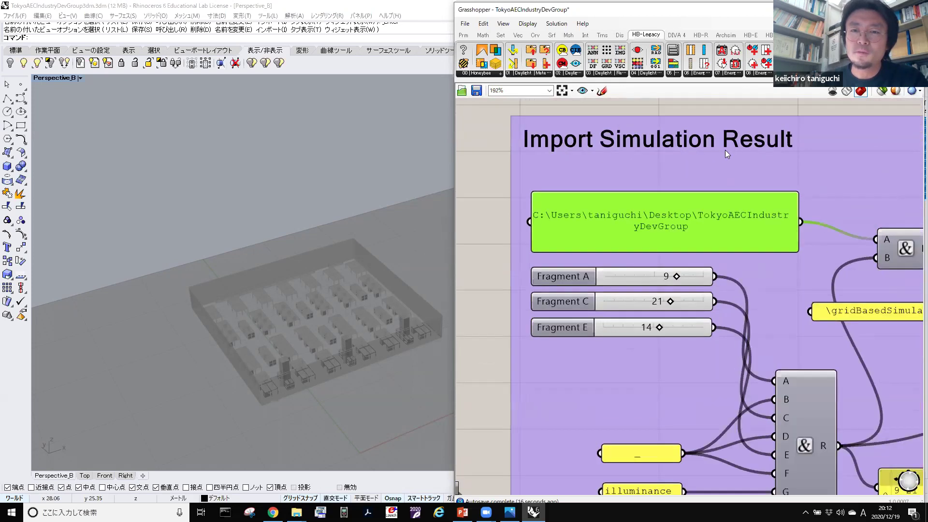
pyautogui.click(501, 184)
pyautogui.moveTo(716, 237)
pyautogui.mouseDown(button='right')
pyautogui.moveTo(715, 205)
pyautogui.moveTo(669, 184)
pyautogui.mouseUp(button='right')
pyautogui.moveTo(820, 298); pyautogui.dragTo(837, 238, button='right')
pyautogui.moveTo(749, 299); pyautogui.dragTo(888, 328, button='right')
pyautogui.moveTo(747, 301); pyautogui.dragTo(790, 321, button='right')
pyautogui.click(597, 199)
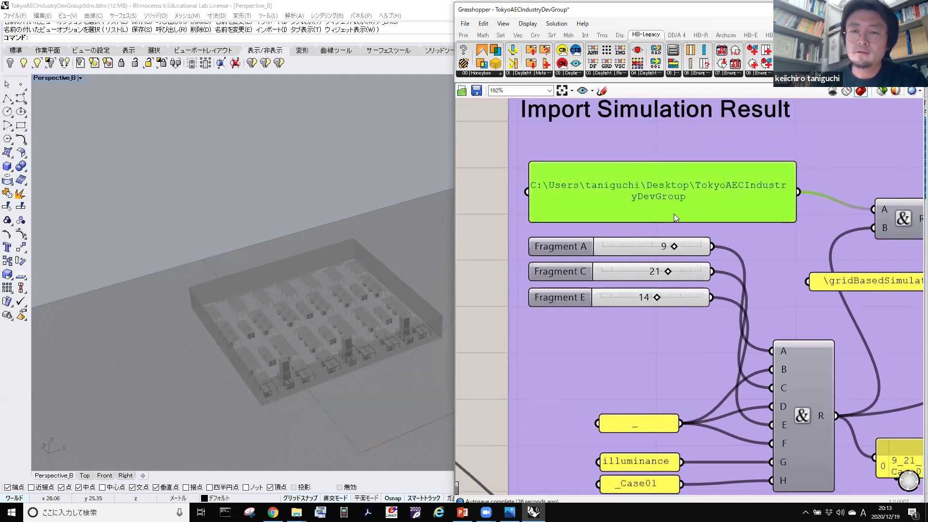
# Set the Import Simulation Result sliders Fragment A to 12, Fragment C to 19 and Fragment E to 15.
pyautogui.moveTo(701, 361); pyautogui.dragTo(670, 273, button='right')
pyautogui.moveTo(682, 344); pyautogui.dragTo(672, 259, button='right')
pyautogui.scroll(3, 620, 259)
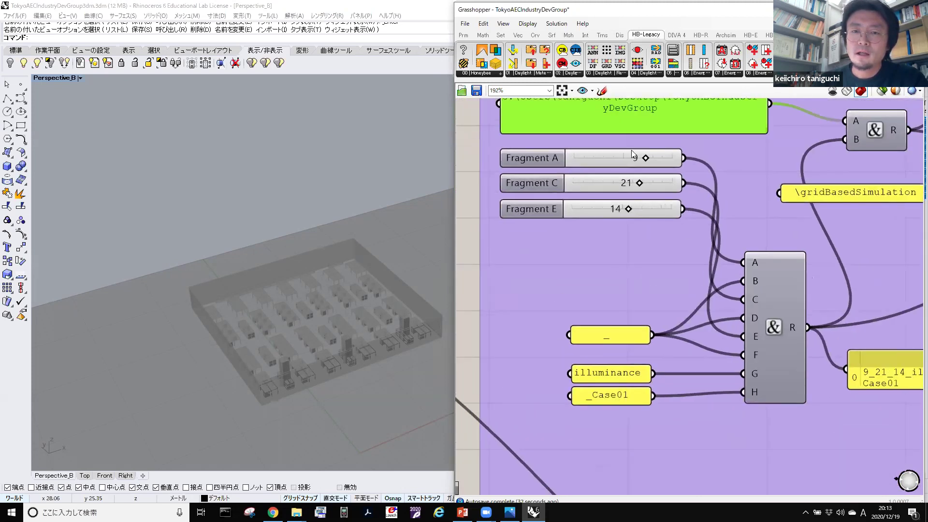
pyautogui.moveTo(645, 158); pyautogui.dragTo(632, 211)
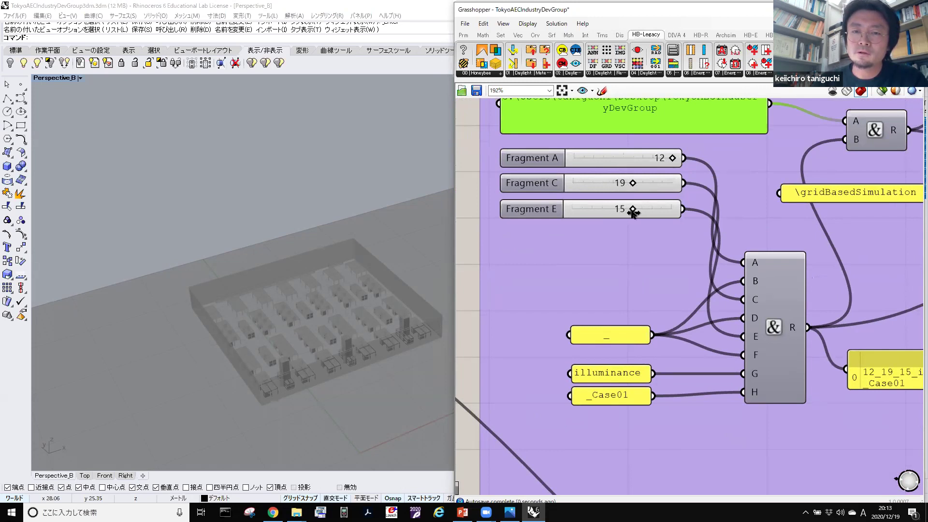
pyautogui.moveTo(662, 294)
pyautogui.mouseDown(button='right')
pyautogui.moveTo(651, 231)
pyautogui.moveTo(654, 291)
pyautogui.mouseUp(button='right')
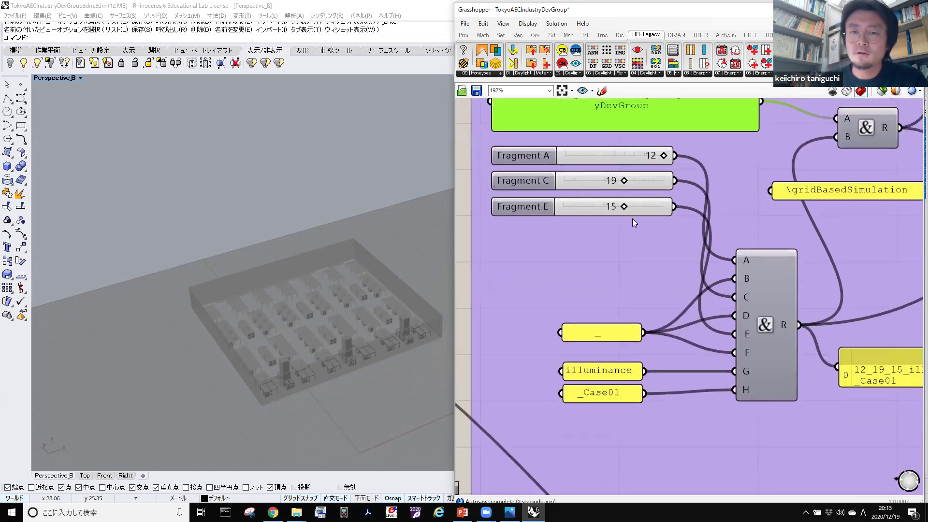
# Enlarge the panel showing the concatenated result file name in the Import Simulation Result group.
pyautogui.moveTo(755, 317); pyautogui.dragTo(575, 249, button='right')
pyautogui.moveTo(798, 226); pyautogui.dragTo(703, 283, button='right')
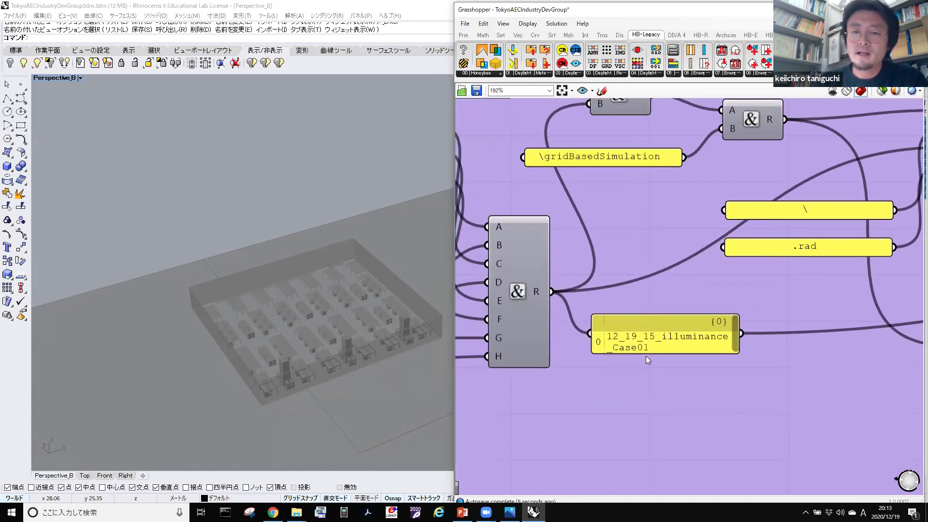
pyautogui.moveTo(648, 351); pyautogui.dragTo(649, 375)
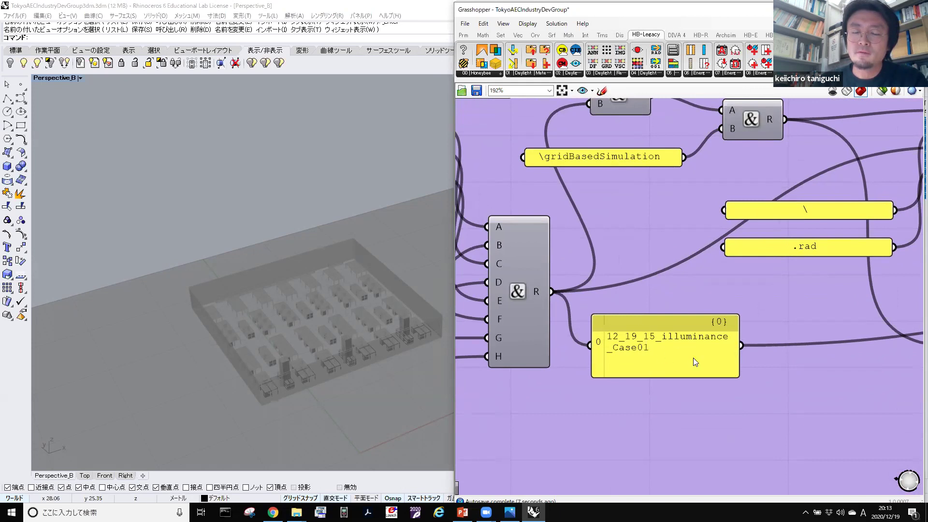
# Add a trailing backslash to the TokyoAECIndustryDevGroup folder path in the Import Simulation Result group.
pyautogui.scroll(-4, 742, 286)
pyautogui.moveTo(642, 284); pyautogui.dragTo(621, 232, button='right')
pyautogui.scroll(5, 649, 150)
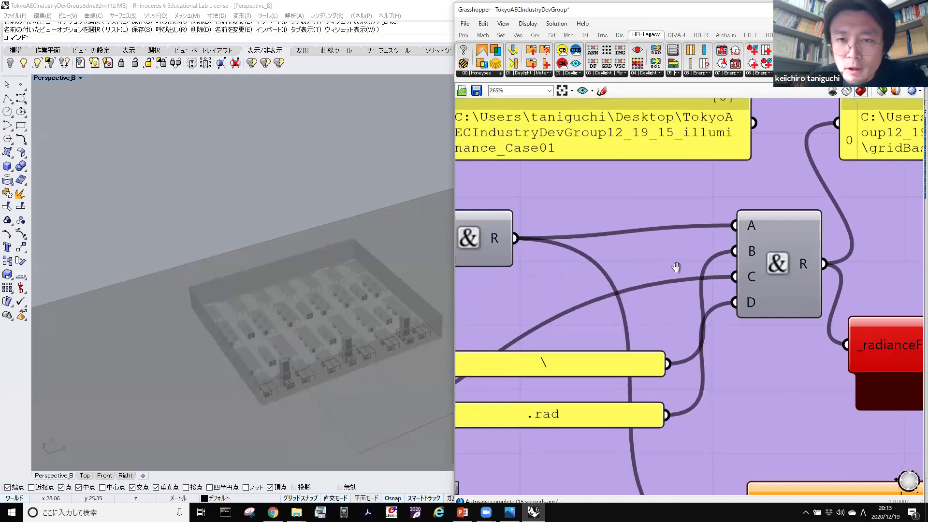
pyautogui.moveTo(553, 170); pyautogui.dragTo(627, 200, button='right')
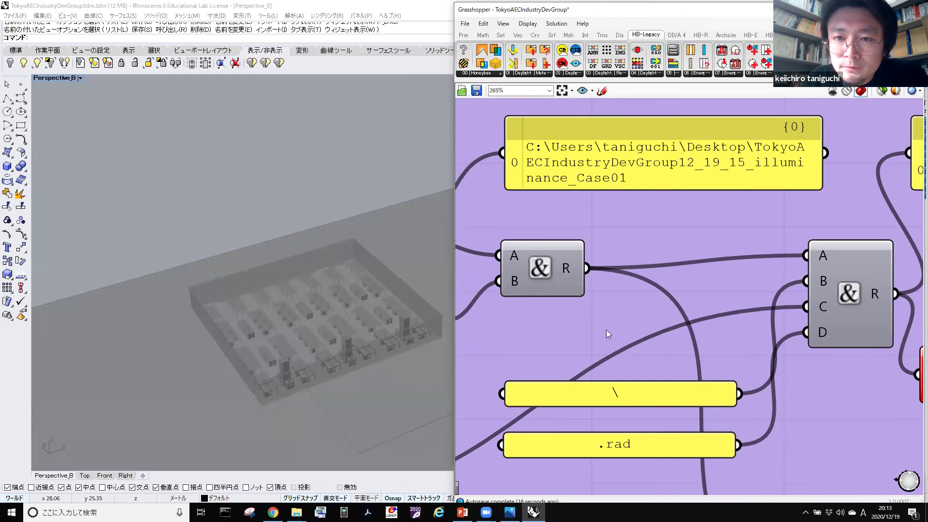
pyautogui.moveTo(572, 293); pyautogui.dragTo(827, 279, button='right')
pyautogui.doubleClick(561, 215)
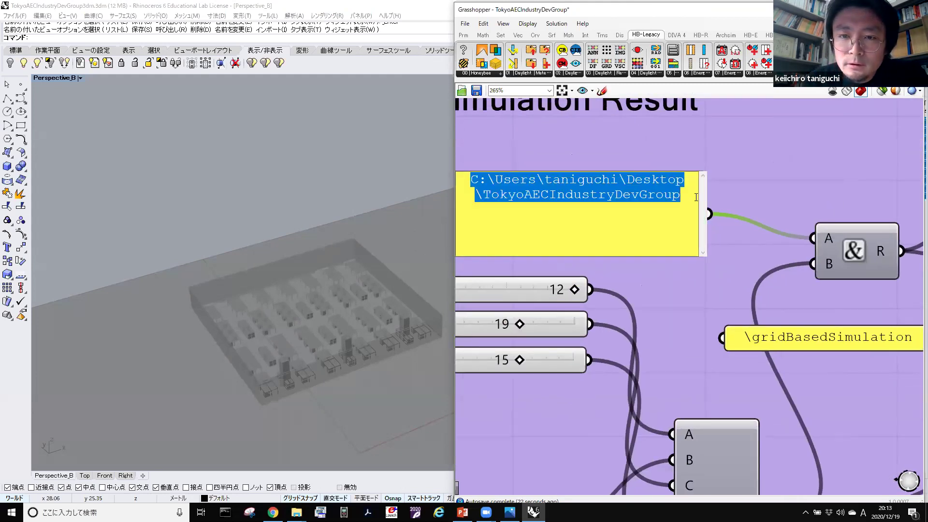
pyautogui.click(695, 199)
pyautogui.write('\\')
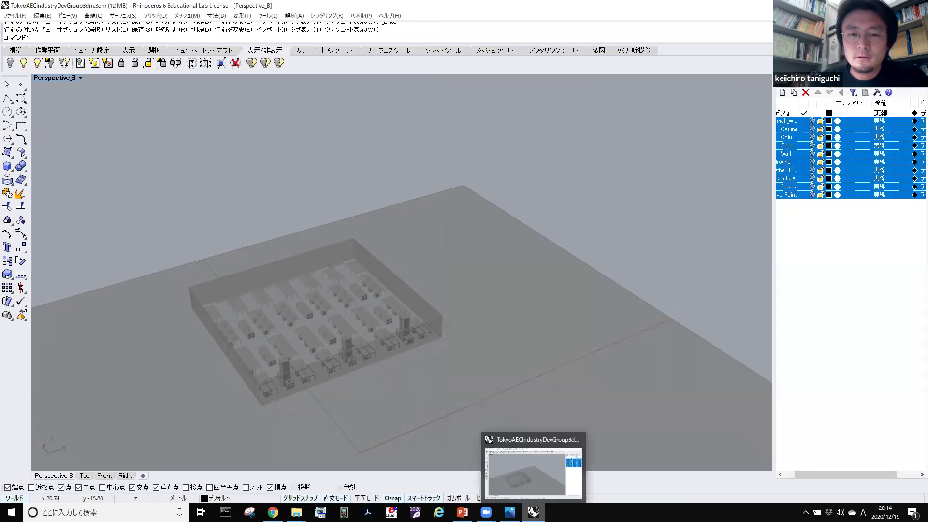
# Bring back the Grasshopper canvas and examine the Import Simulation Result group from the path panels to the imported values.
pyautogui.click(533, 511)
pyautogui.click(533, 511)
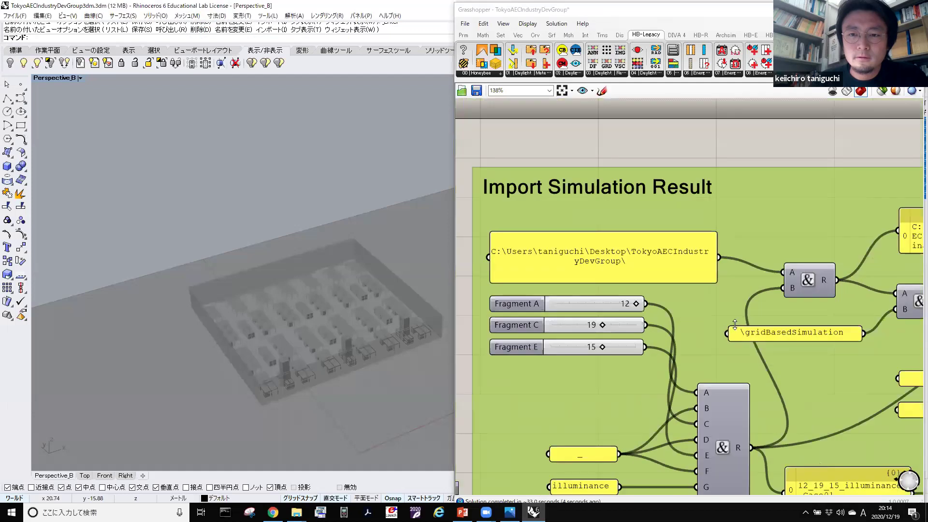
pyautogui.scroll(-5, 728, 331)
pyautogui.moveTo(742, 332); pyautogui.dragTo(718, 319, button='right')
pyautogui.moveTo(836, 362); pyautogui.dragTo(746, 300, button='right')
pyautogui.moveTo(888, 274); pyautogui.dragTo(780, 265, button='right')
pyautogui.moveTo(844, 266); pyautogui.dragTo(651, 261, button='right')
pyautogui.scroll(-3, 625, 227)
pyautogui.scroll(1, 625, 227)
pyautogui.scroll(3, 548, 238)
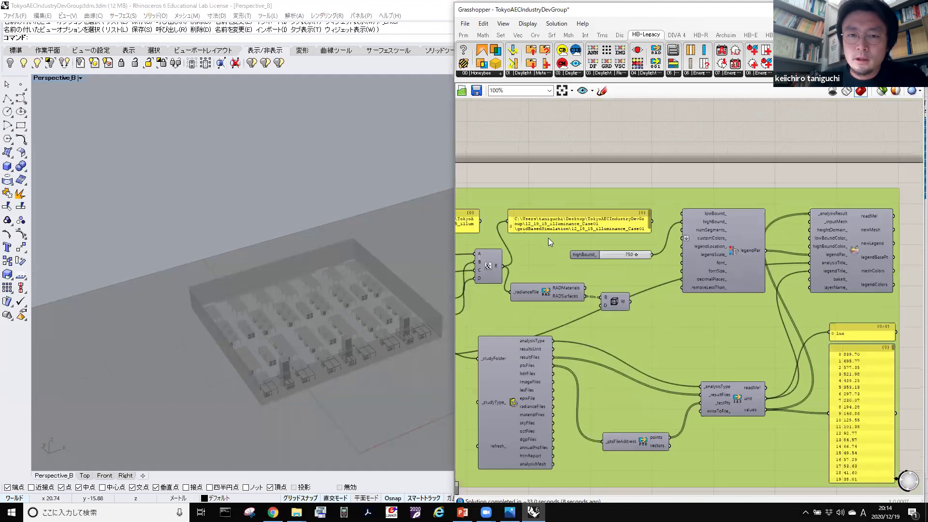
# Turn on the preview of the reColorMesh component in Import Simulation Result and orbit the Rhino model to view the illuminance map.
pyautogui.scroll(-4, 547, 242)
pyautogui.moveTo(546, 241); pyautogui.dragTo(927, 210, button='right')
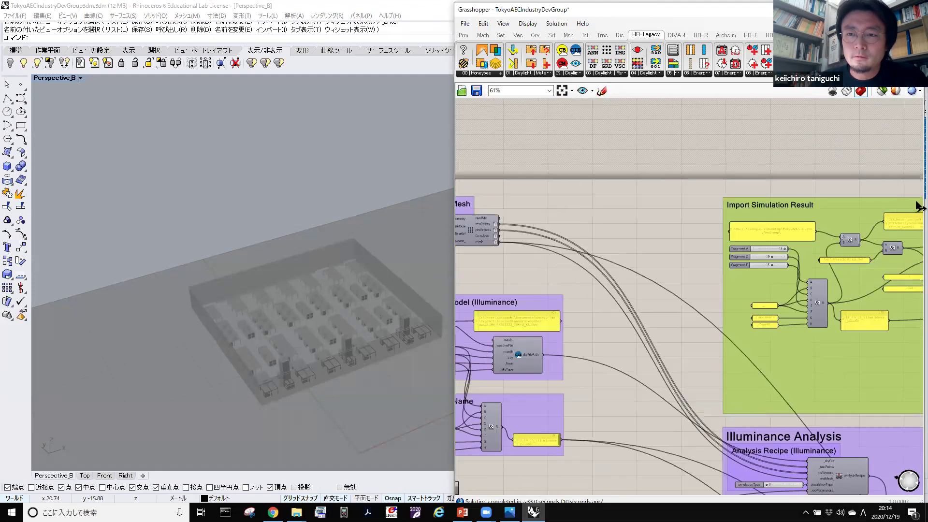
pyautogui.moveTo(916, 201); pyautogui.dragTo(781, 223)
pyautogui.scroll(5, 781, 223)
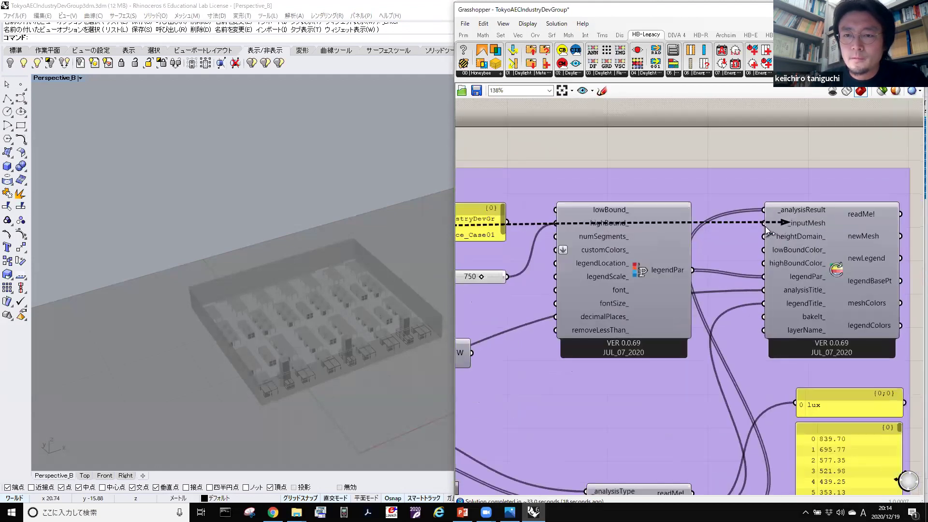
pyautogui.rightClick(805, 266)
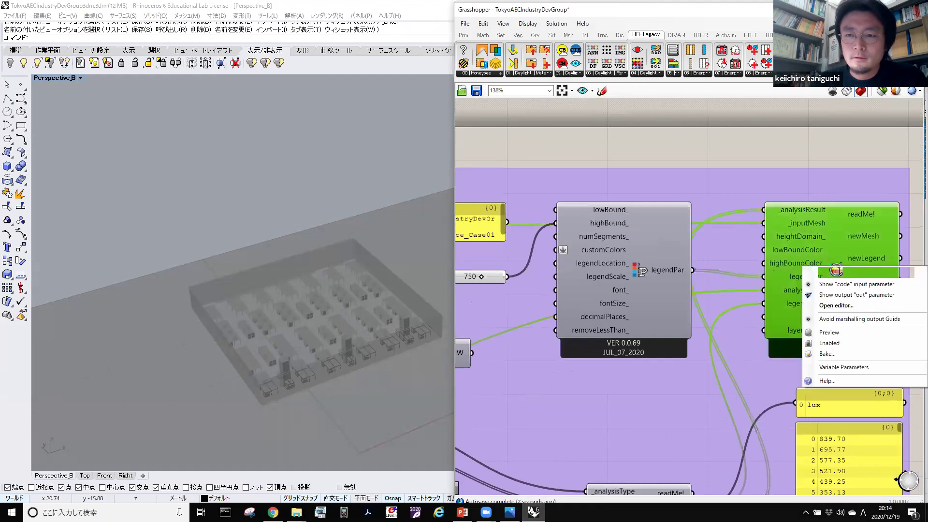
pyautogui.click(817, 333)
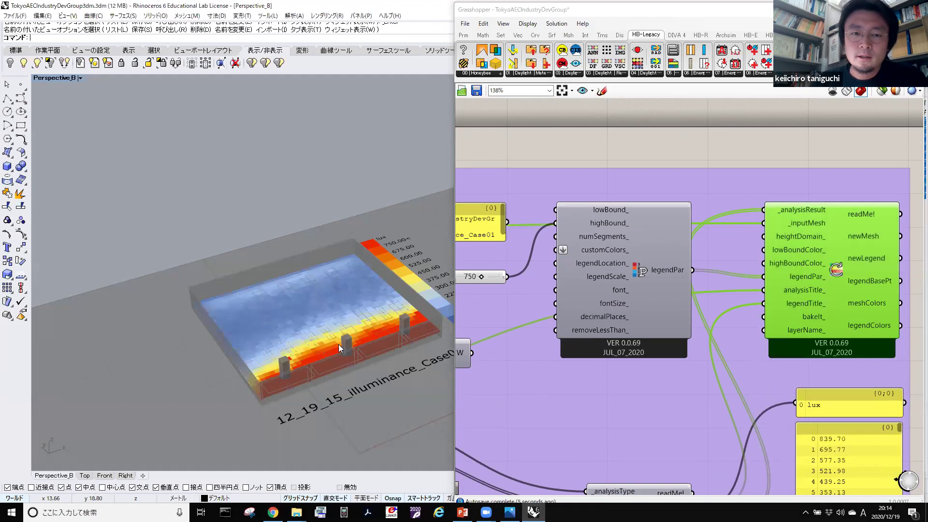
pyautogui.moveTo(368, 427); pyautogui.dragTo(362, 349, button='right')
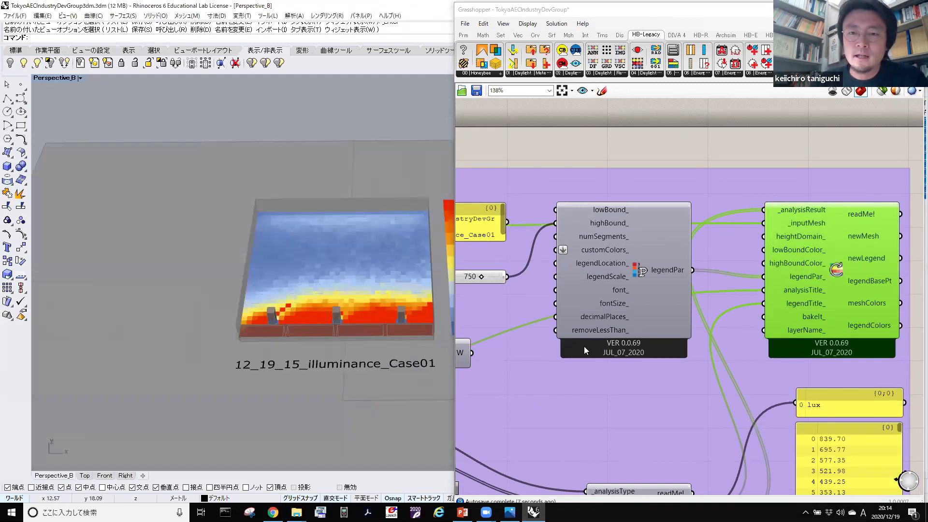
# Examine the toggles and working directory in the Run Simulation (Illuminance) group.
pyautogui.scroll(-2, 584, 347)
pyautogui.scroll(-1, 581, 359)
pyautogui.moveTo(591, 387); pyautogui.dragTo(721, 283, button='right')
pyautogui.moveTo(684, 427); pyautogui.dragTo(812, 287, button='right')
pyautogui.moveTo(701, 468); pyautogui.dragTo(843, 368, button='right')
pyautogui.scroll(3, 673, 367)
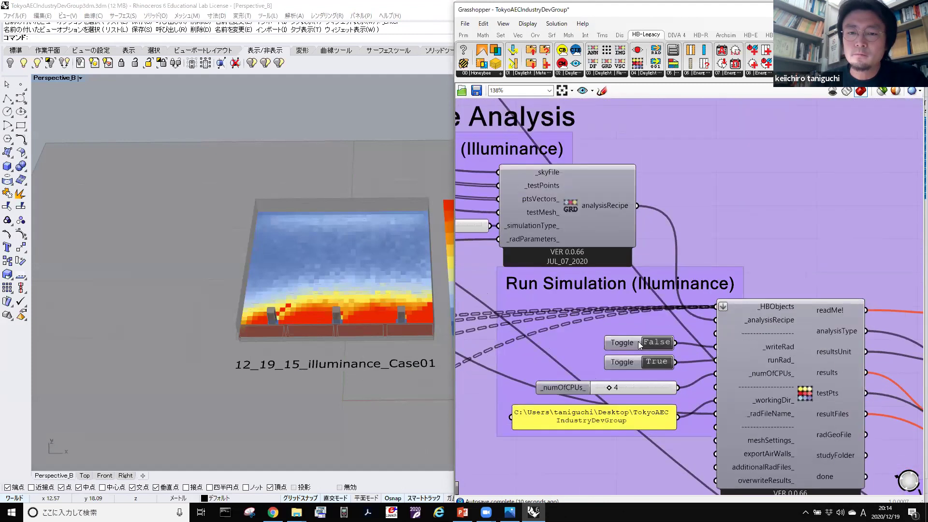
pyautogui.scroll(-2, 663, 343)
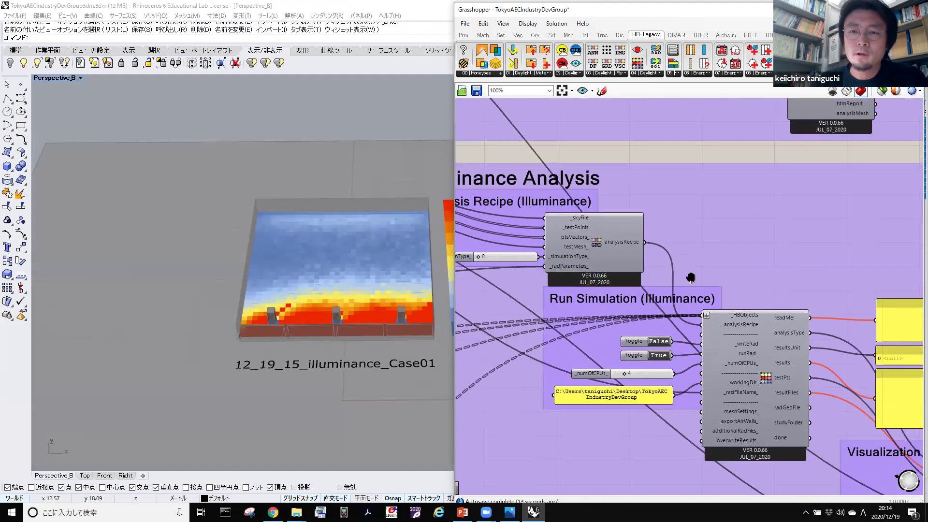
# Review the Import Simulation Result group's path, date and file-name inputs against the Illuminance Analysis group below.
pyautogui.moveTo(715, 237); pyautogui.dragTo(703, 280, button='right')
pyautogui.moveTo(758, 217); pyautogui.dragTo(736, 283, button='right')
pyautogui.moveTo(606, 248); pyautogui.dragTo(554, 341, button='right')
pyautogui.moveTo(652, 198); pyautogui.dragTo(559, 287, button='right')
pyautogui.moveTo(626, 234); pyautogui.dragTo(588, 276, button='right')
pyautogui.moveTo(696, 228); pyautogui.dragTo(711, 219, button='right')
pyautogui.moveTo(476, 280)
pyautogui.mouseDown(button='right')
pyautogui.moveTo(598, 247)
pyautogui.moveTo(561, 272)
pyautogui.mouseUp(button='right')
pyautogui.scroll(-3, 721, 245)
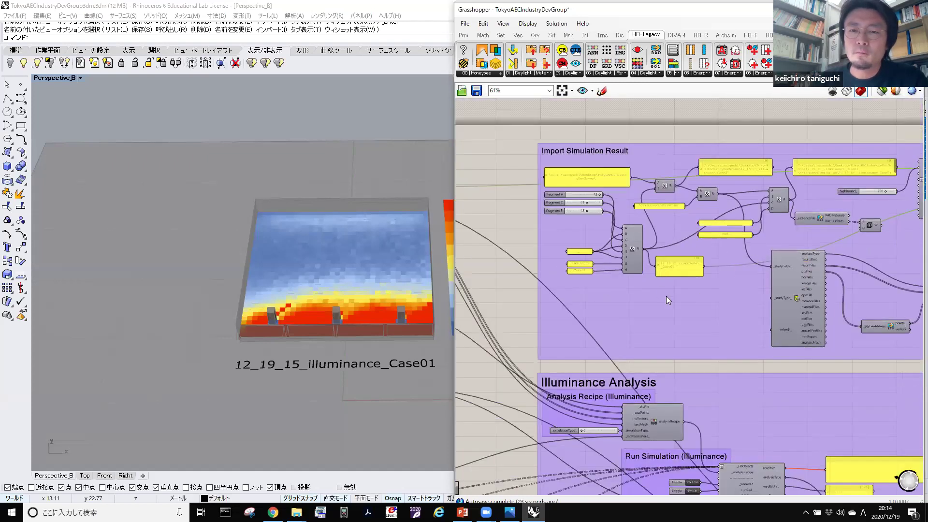
pyautogui.scroll(3, 588, 186)
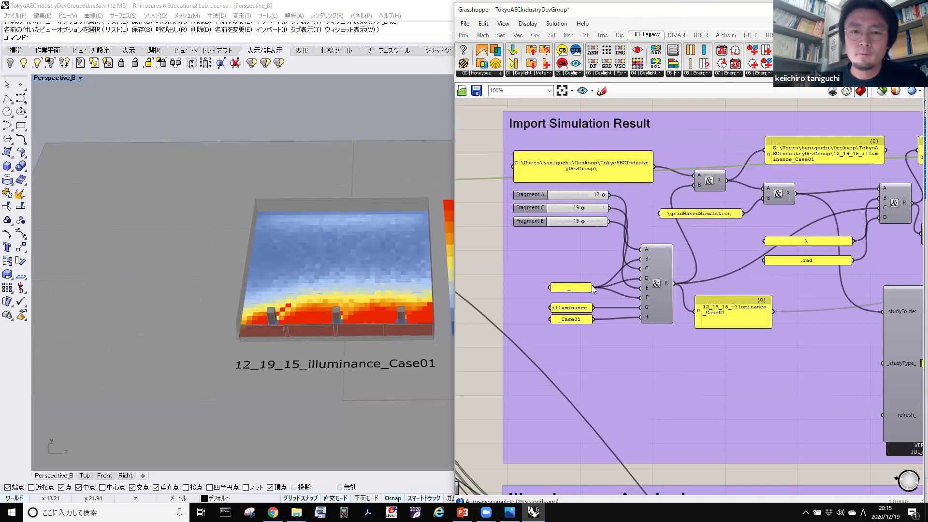
pyautogui.scroll(-2, 733, 355)
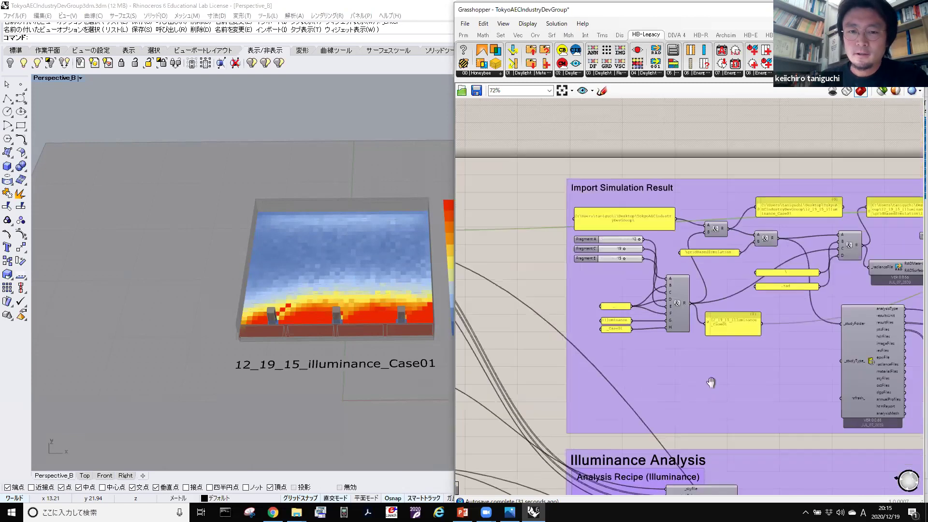
pyautogui.moveTo(693, 382); pyautogui.dragTo(761, 280, button='right')
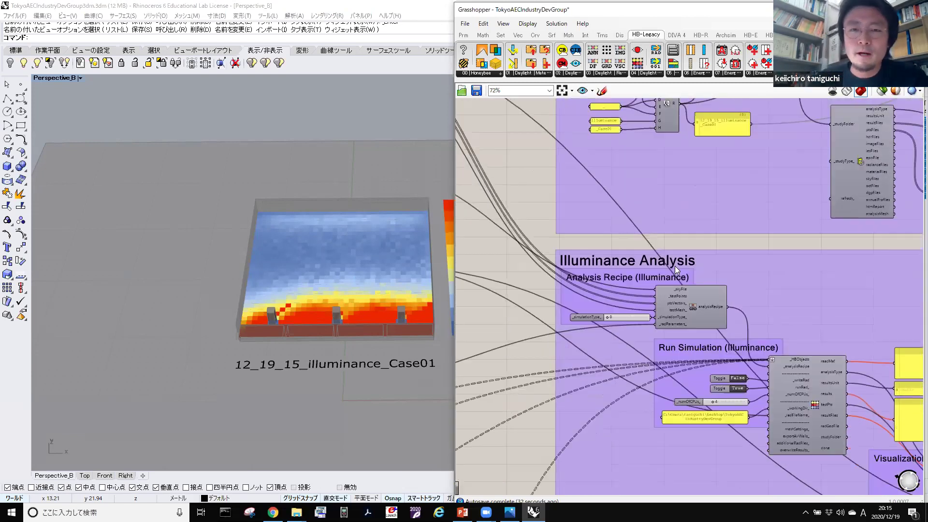
pyautogui.scroll(-1, 626, 282)
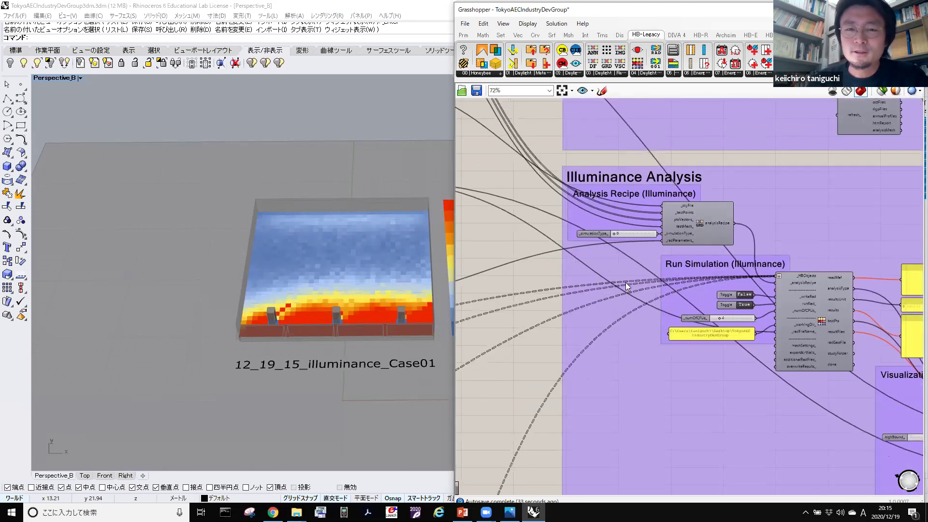
pyautogui.moveTo(520, 236); pyautogui.dragTo(520, 238, button='right')
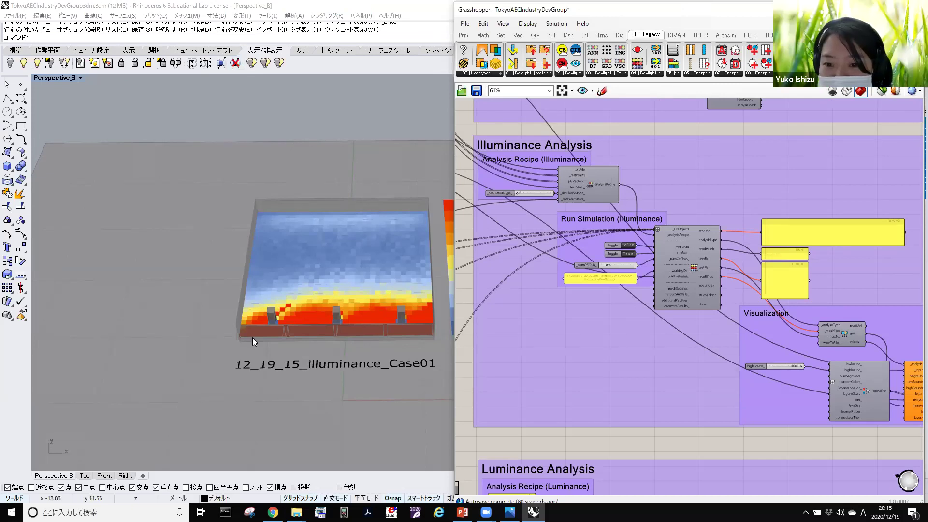
# Examine the Generating Sky Model, Rad File Name and Rad Parameters groups used for the illuminance and luminance analyses.
pyautogui.moveTo(569, 333); pyautogui.dragTo(631, 300, button='right')
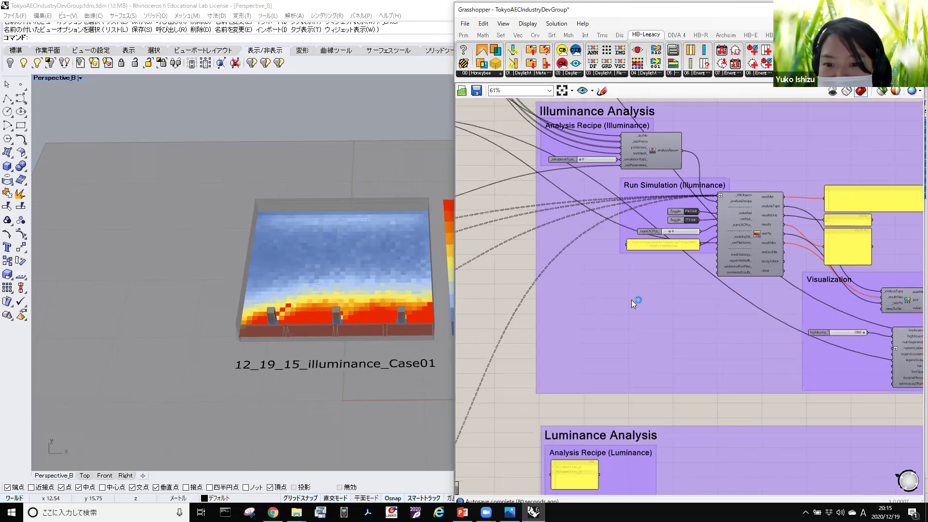
pyautogui.moveTo(642, 257); pyautogui.dragTo(701, 247, button='right')
pyautogui.moveTo(610, 276); pyautogui.dragTo(699, 252, button='right')
pyautogui.moveTo(594, 248); pyautogui.dragTo(604, 243, button='right')
pyautogui.moveTo(681, 280); pyautogui.dragTo(797, 246, button='right')
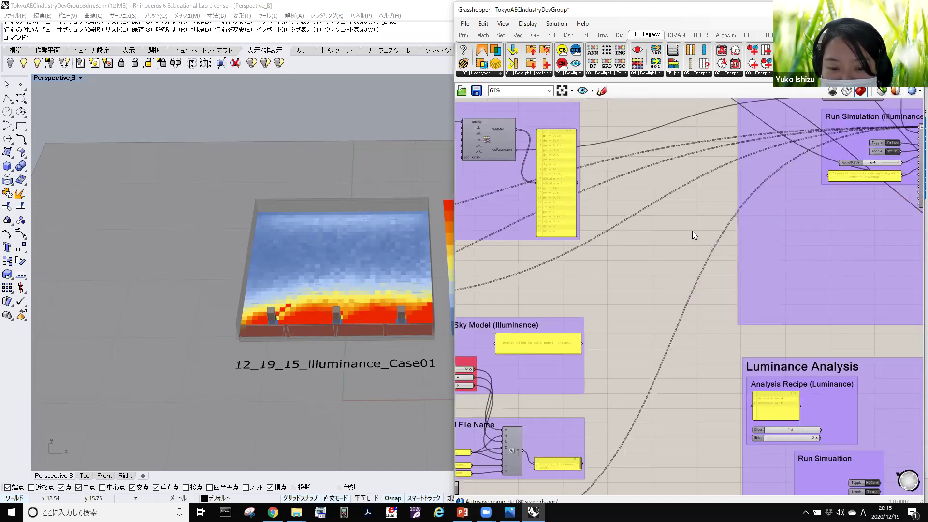
pyautogui.moveTo(697, 248); pyautogui.dragTo(738, 239, button='right')
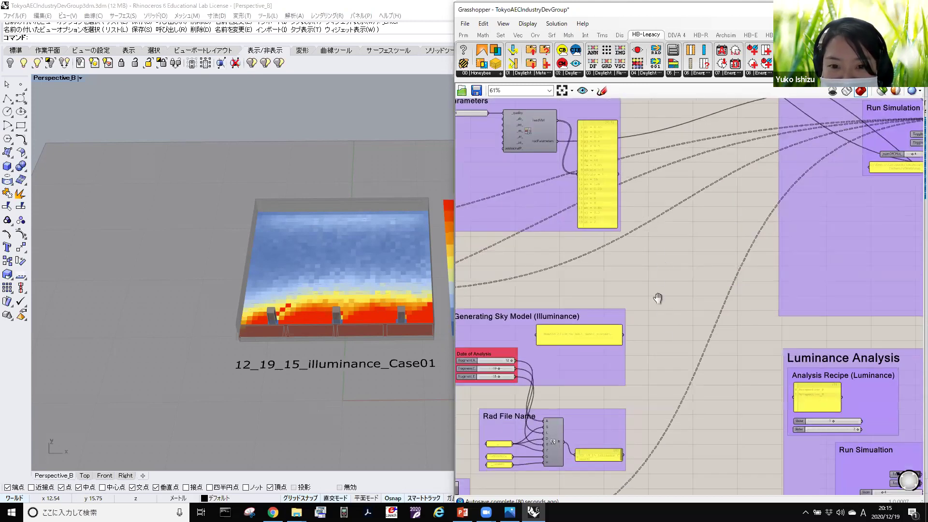
pyautogui.moveTo(621, 340); pyautogui.dragTo(635, 275, button='right')
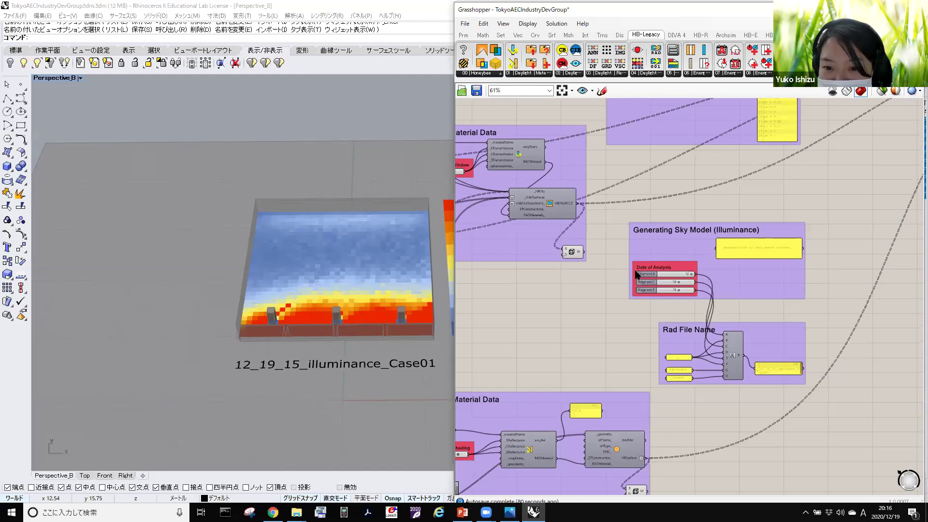
pyautogui.moveTo(721, 100); pyautogui.dragTo(697, 123, button='right')
pyautogui.scroll(5, 697, 123)
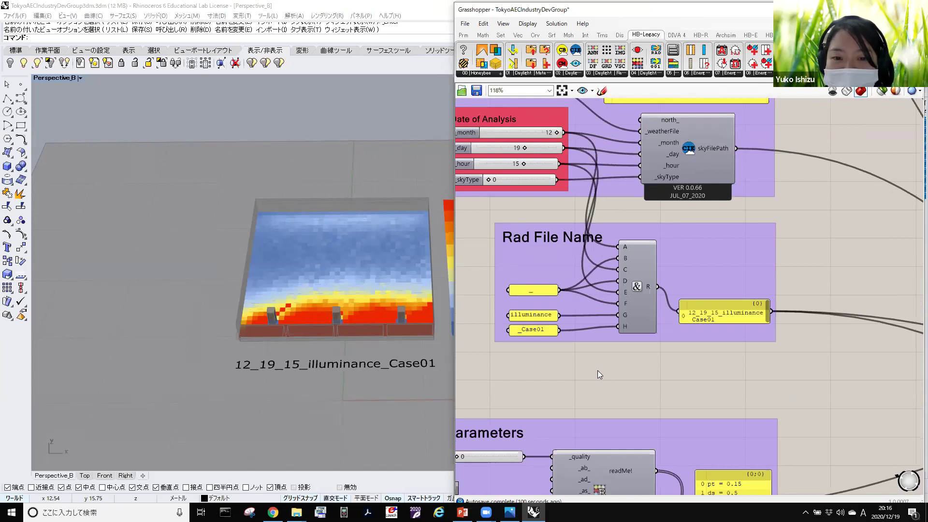
pyautogui.scroll(-5, 614, 336)
pyautogui.scroll(-7, 635, 328)
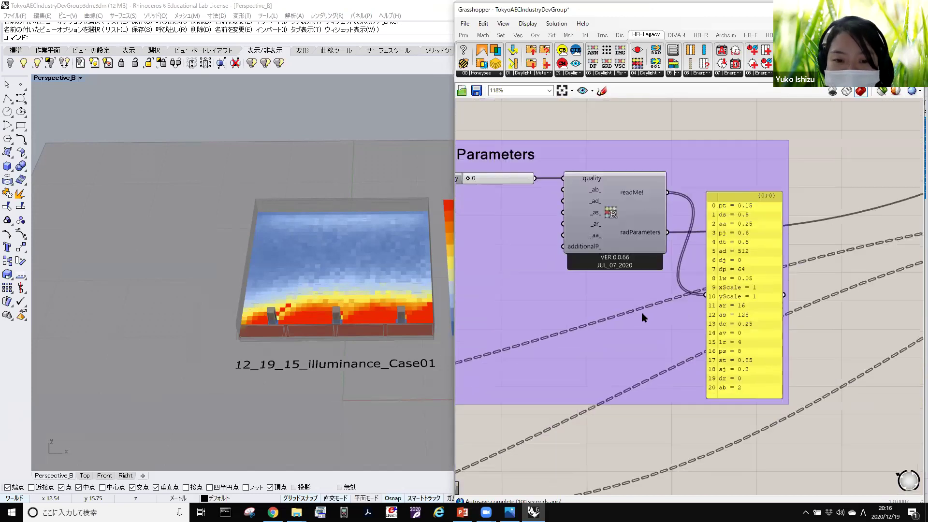
pyautogui.scroll(-5, 646, 340)
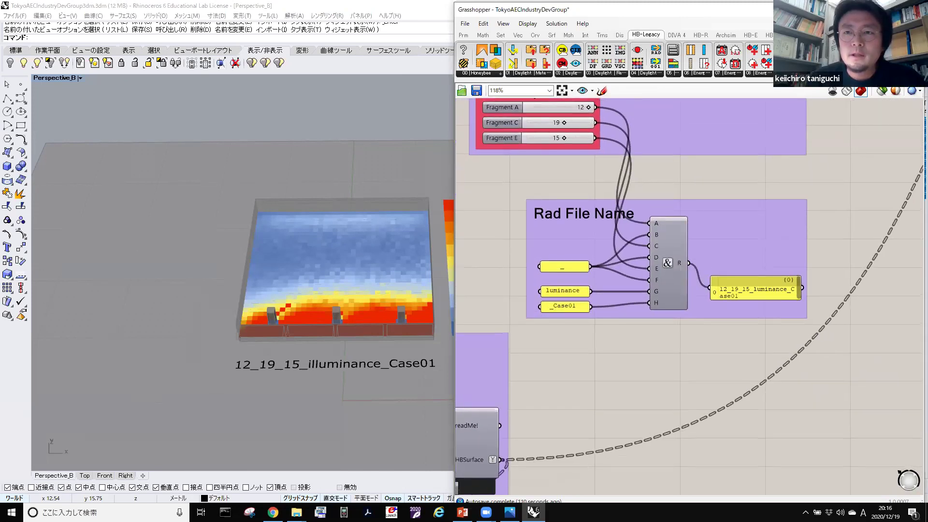
# Switch to the TokyoAECIndustryDevGroup_Fin definition and inspect its Import Simulation Result and Run Simulation (Illuminance) groups.
pyautogui.click(890, 24)
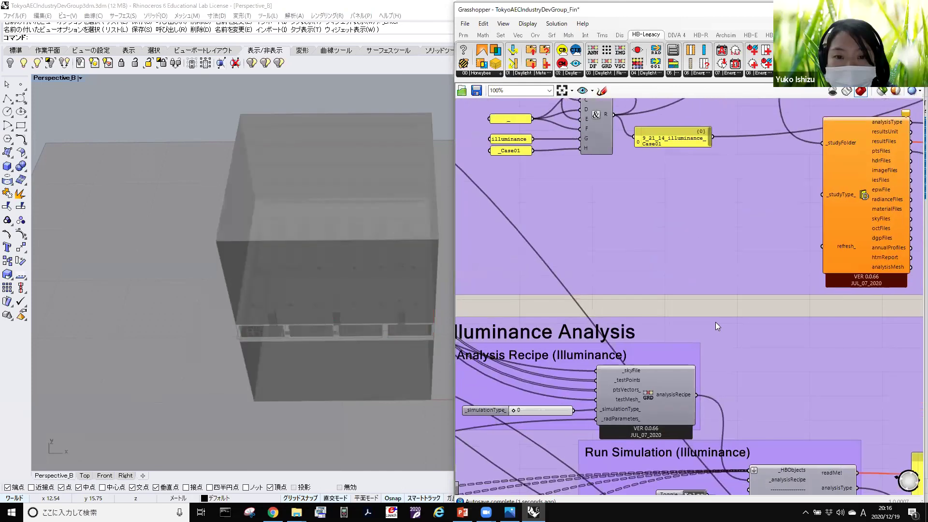
pyautogui.moveTo(693, 374); pyautogui.dragTo(679, 278, button='right')
pyautogui.moveTo(795, 350); pyautogui.dragTo(796, 310, button='right')
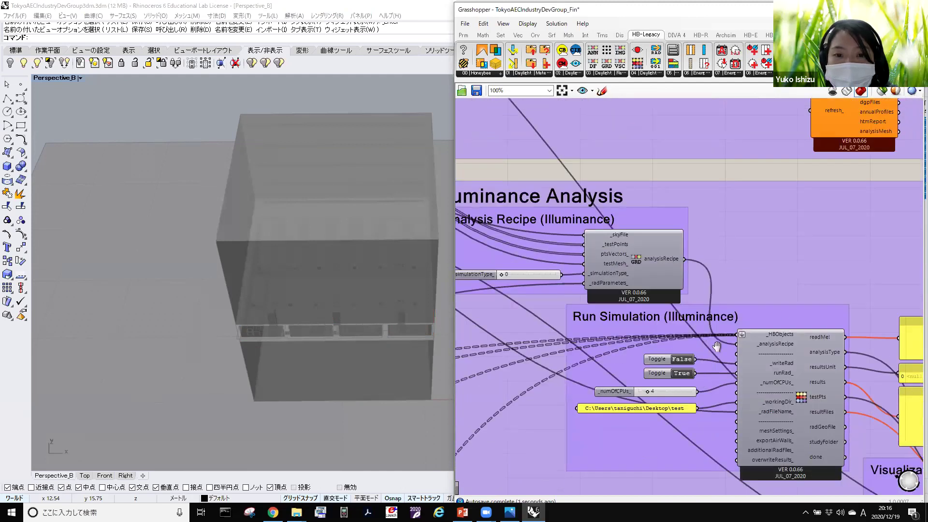
pyautogui.scroll(-4, 696, 309)
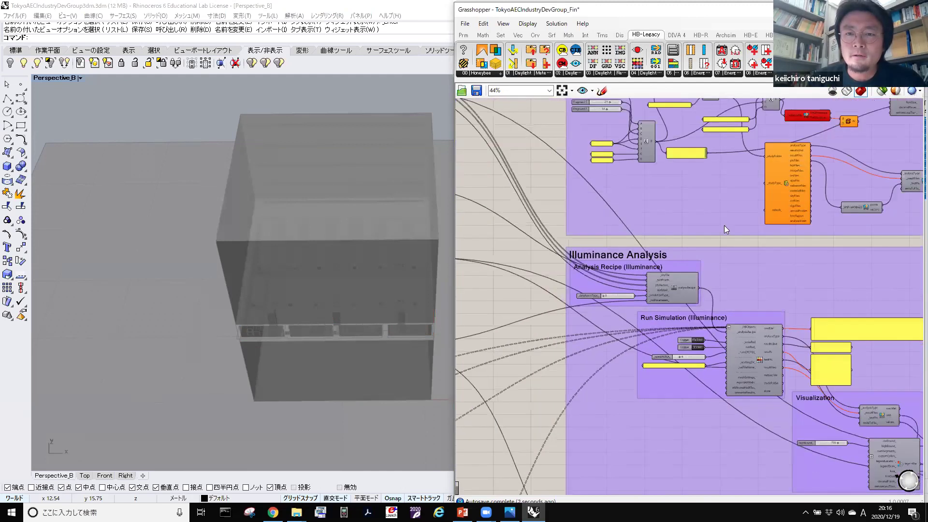
# Inspect the weather file, date sliders and sky component in the Generating Sky Model (Luminance) group.
pyautogui.scroll(-2, 725, 269)
pyautogui.moveTo(718, 255); pyautogui.dragTo(713, 244, button='right')
pyautogui.moveTo(673, 440); pyautogui.dragTo(712, 254, button='right')
pyautogui.scroll(7, 712, 254)
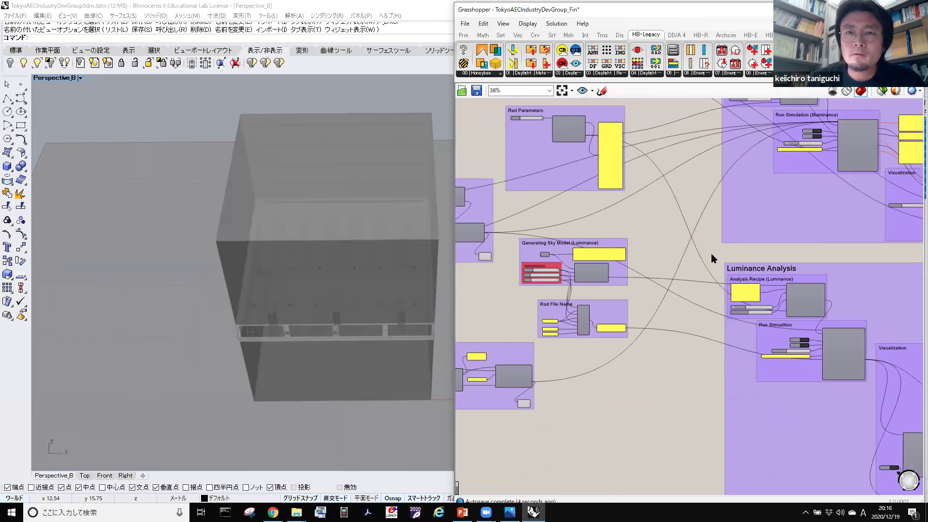
pyautogui.moveTo(709, 198); pyautogui.dragTo(710, 250, button='right')
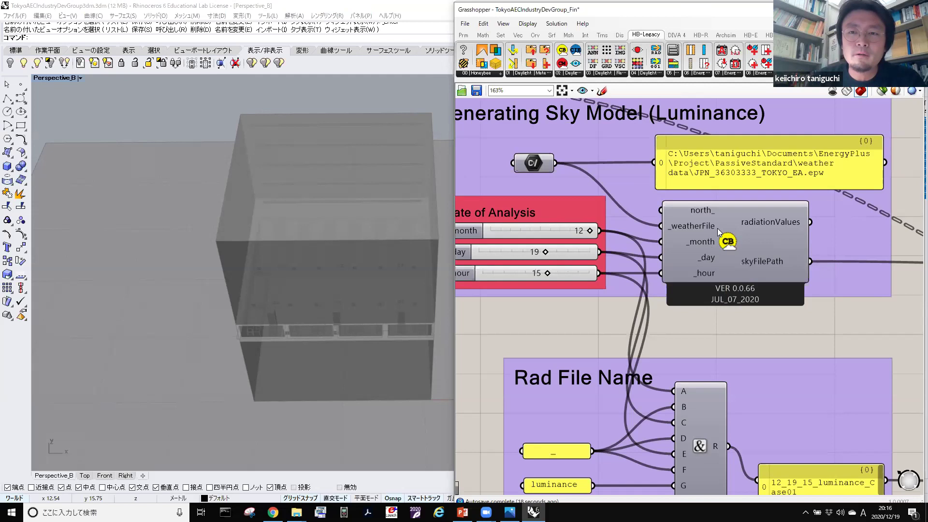
pyautogui.scroll(-2, 723, 213)
pyautogui.scroll(-4, 711, 206)
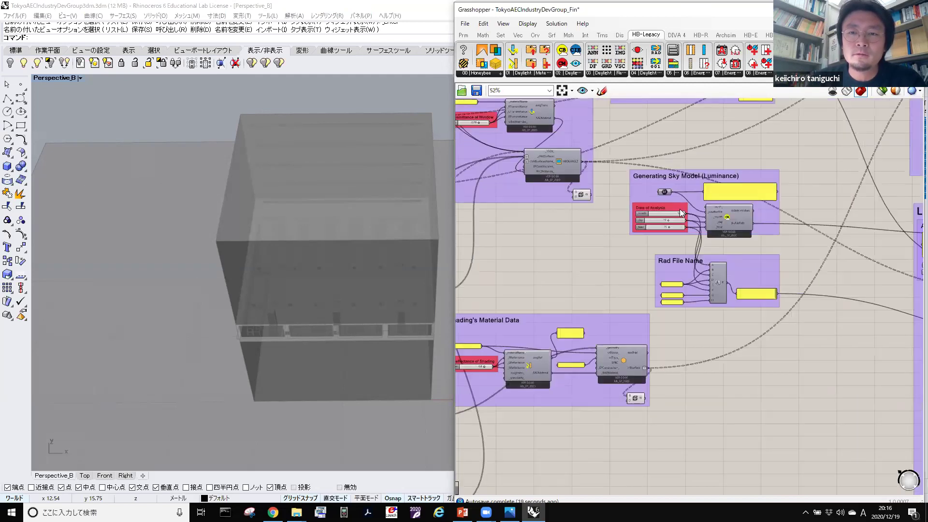
# Locate and select the CIE sky component above the illuminance Rad File Name group.
pyautogui.moveTo(687, 154); pyautogui.dragTo(697, 217, button='right')
pyautogui.moveTo(676, 139); pyautogui.dragTo(678, 295, button='right')
pyautogui.scroll(5, 681, 203)
pyautogui.scroll(3, 701, 218)
pyautogui.click(720, 208)
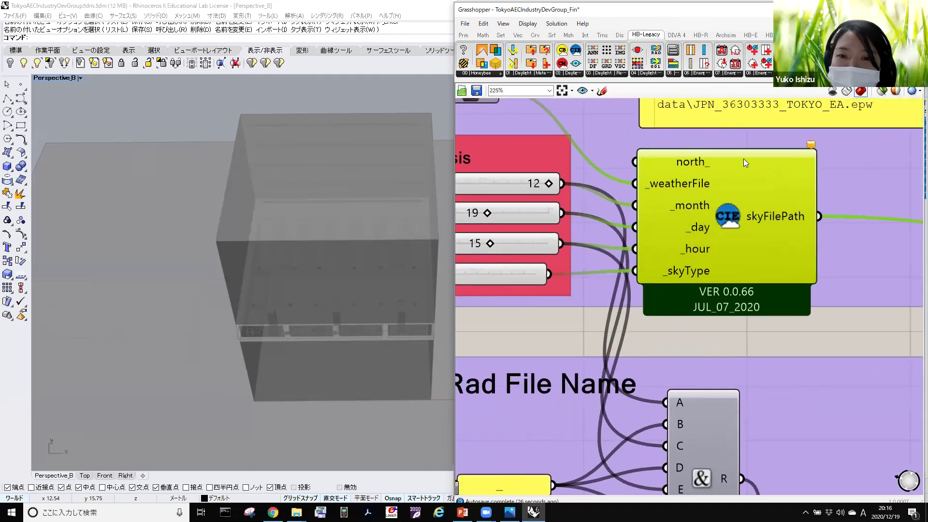
# Examine the Date of Analysis sliders and the CIE sky component's inputs in the Generating Sky Model (Illuminance) group.
pyautogui.scroll(-3, 737, 215)
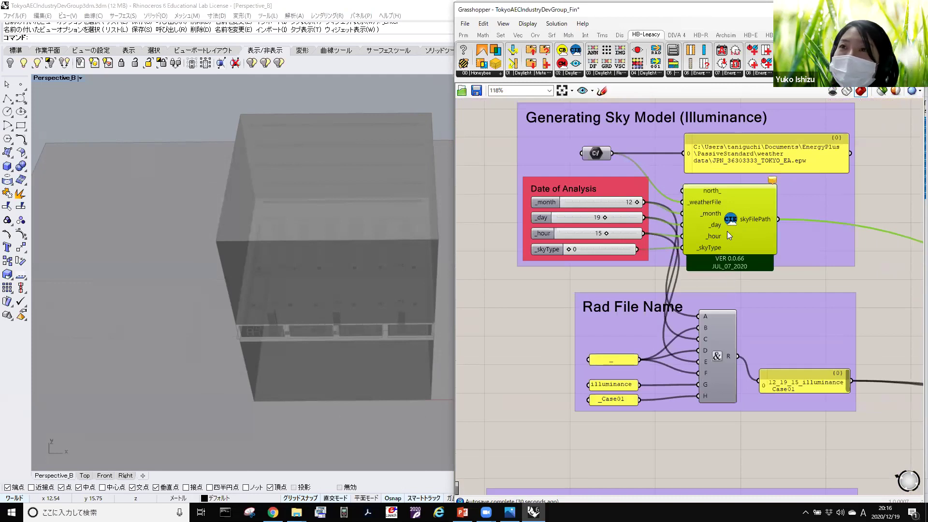
pyautogui.scroll(3, 727, 231)
pyautogui.moveTo(672, 213); pyautogui.dragTo(748, 241, button='right')
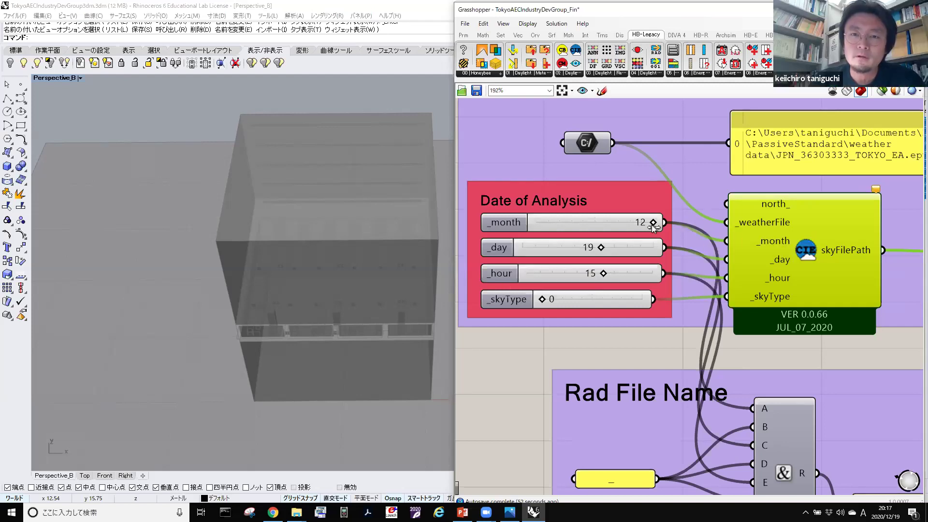
pyautogui.moveTo(612, 267)
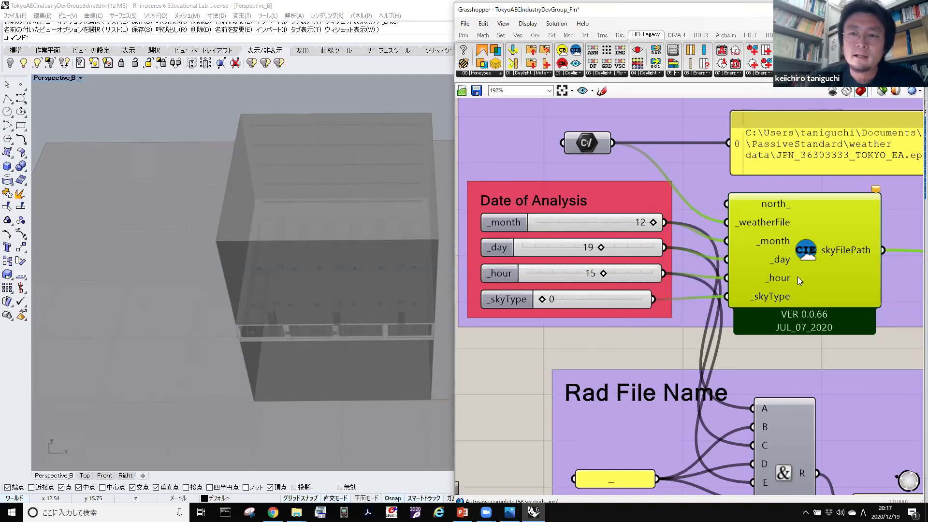
pyautogui.moveTo(798, 278)
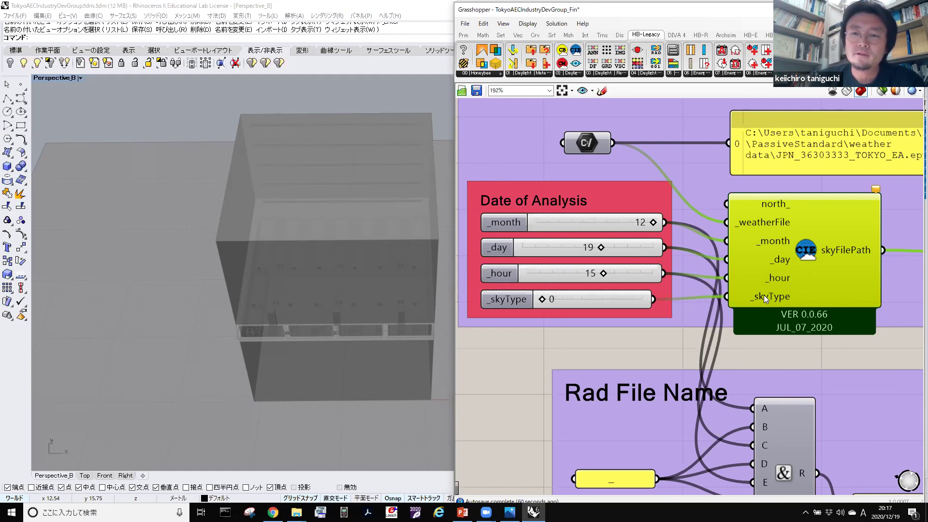
pyautogui.moveTo(585, 304)
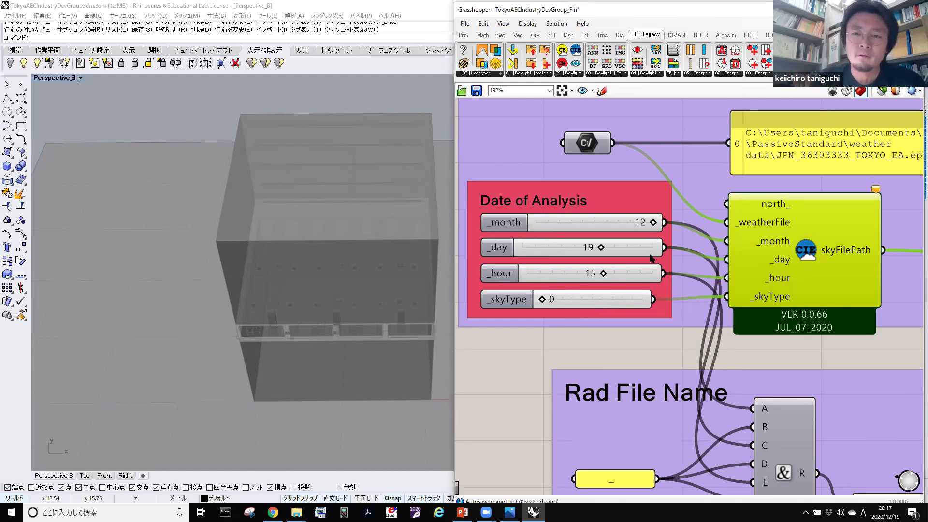
# Examine the date sliders and the climate-based sky component in the Generating Sky Model (Luminance) group.
pyautogui.scroll(-3, 725, 254)
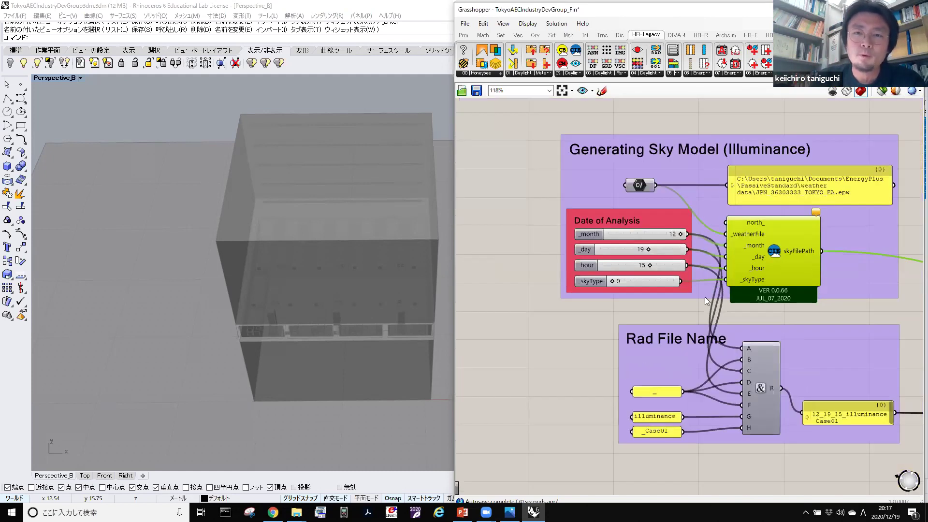
pyautogui.moveTo(704, 297); pyautogui.dragTo(698, 249, button='right')
pyautogui.moveTo(676, 286); pyautogui.dragTo(669, 172, button='right')
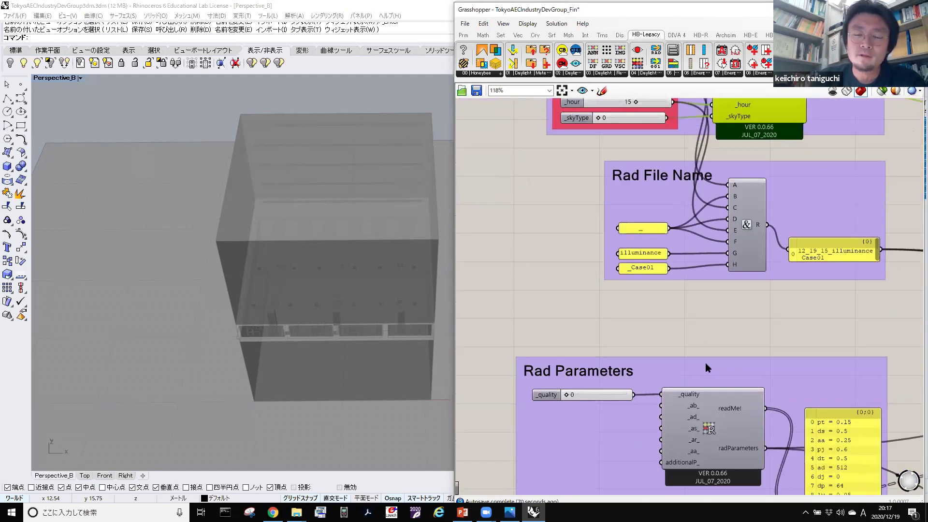
pyautogui.moveTo(706, 363); pyautogui.dragTo(698, 243, button='right')
pyautogui.moveTo(713, 386); pyautogui.dragTo(734, 246, button='right')
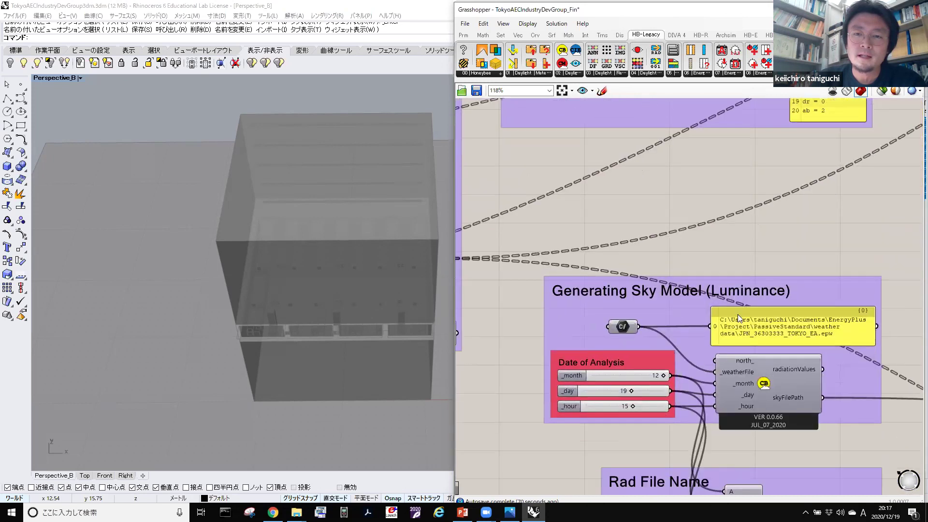
pyautogui.moveTo(737, 314); pyautogui.dragTo(737, 237, button='right')
pyautogui.scroll(1, 653, 274)
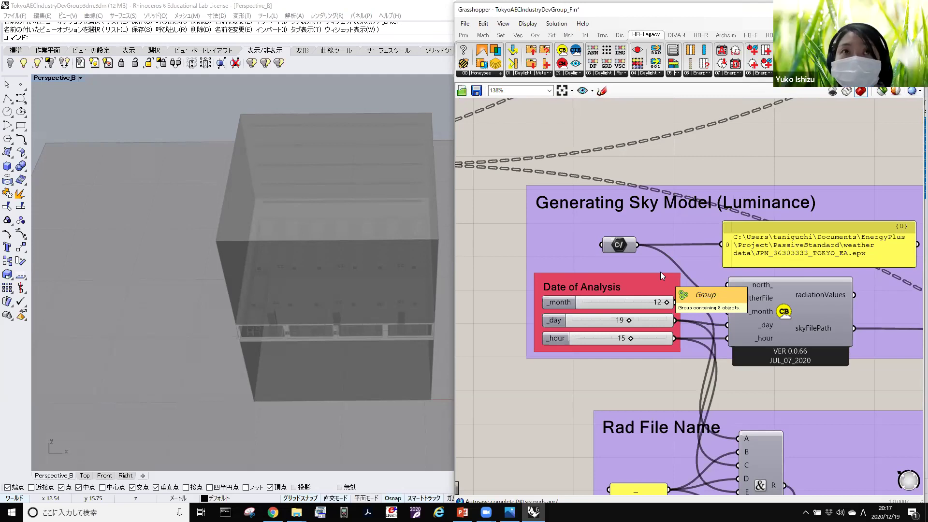
pyautogui.scroll(3, 811, 314)
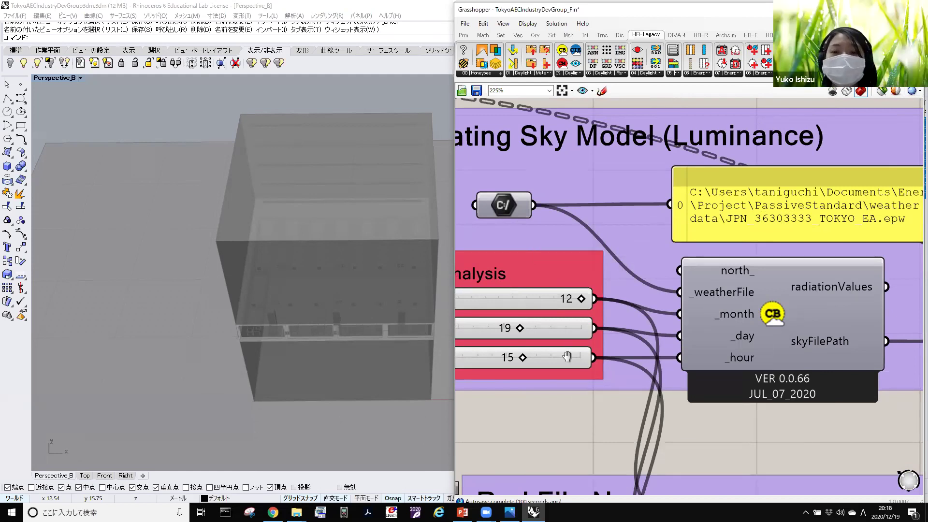
pyautogui.moveTo(567, 356); pyautogui.dragTo(602, 345, button='right')
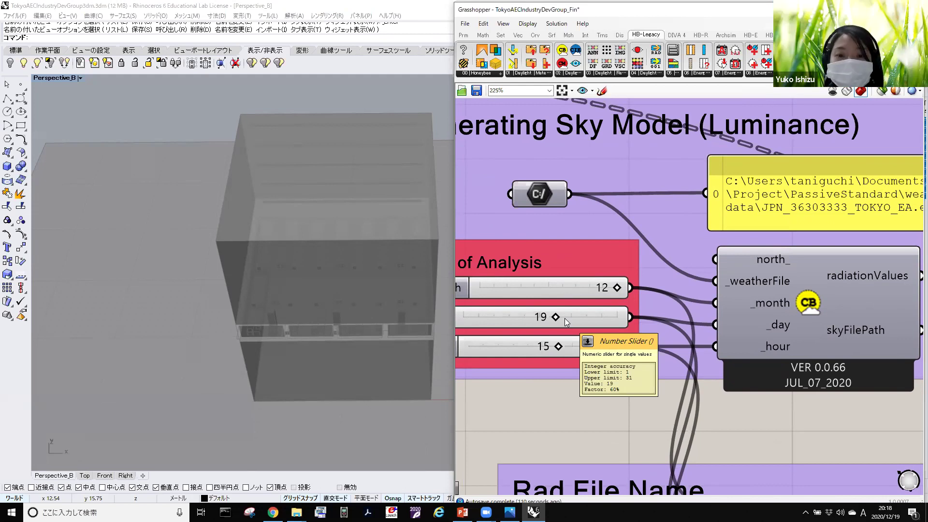
# Review which Honeybee components are available for generating skies.
pyautogui.scroll(-3, 598, 256)
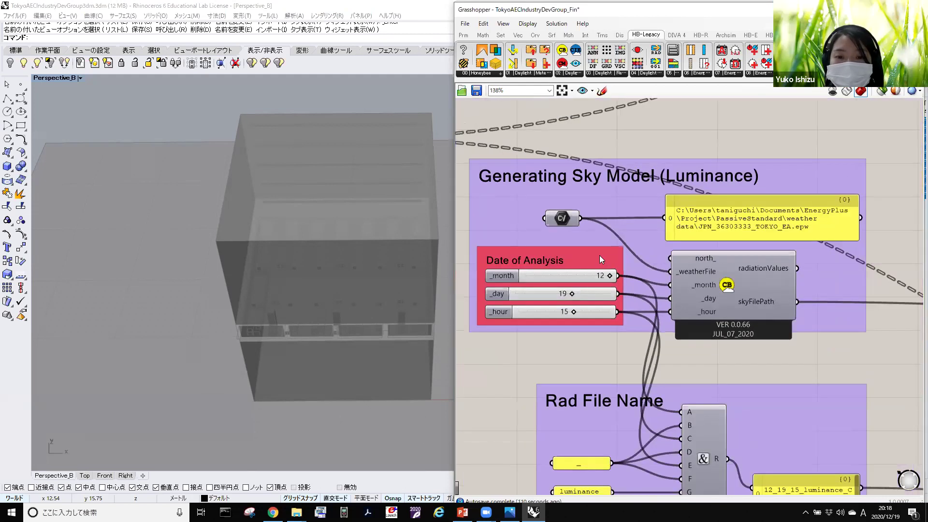
pyautogui.click(567, 72)
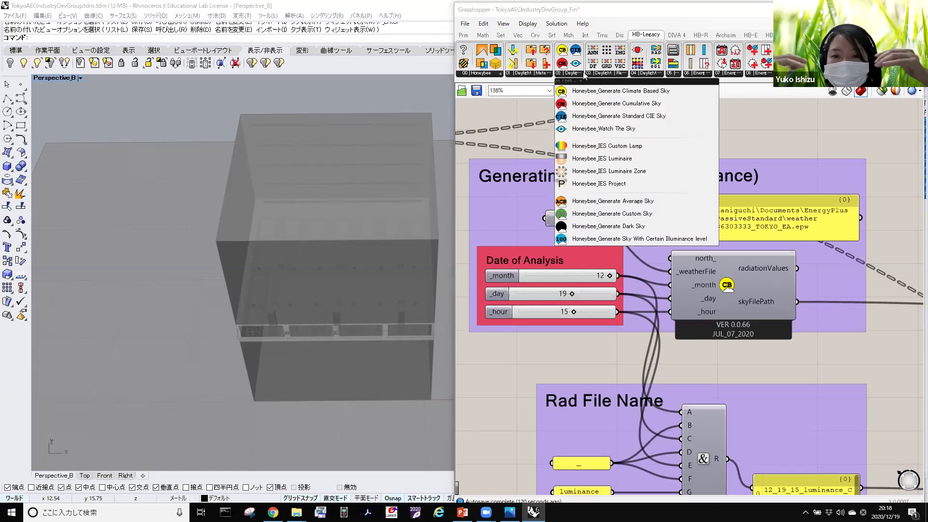
pyautogui.click(742, 129)
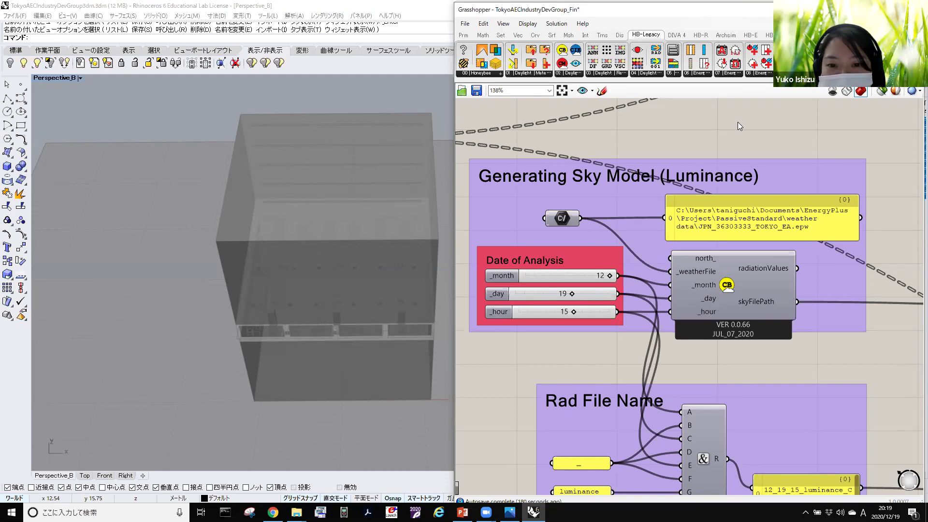
# Add a Honeybee_Generate Cumulative Sky component and position it just above the Generating Sky Model (Luminance) group.
pyautogui.click(567, 72)
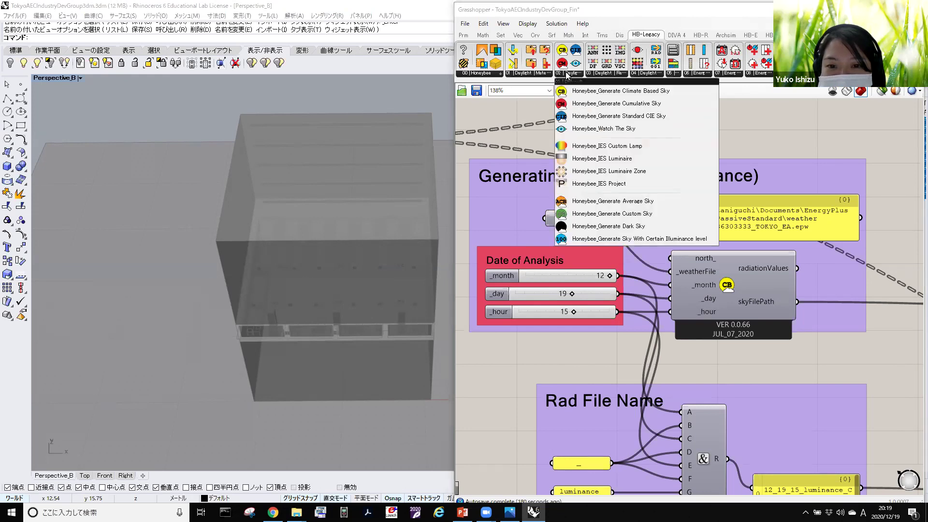
pyautogui.moveTo(614, 103); pyautogui.dragTo(732, 135)
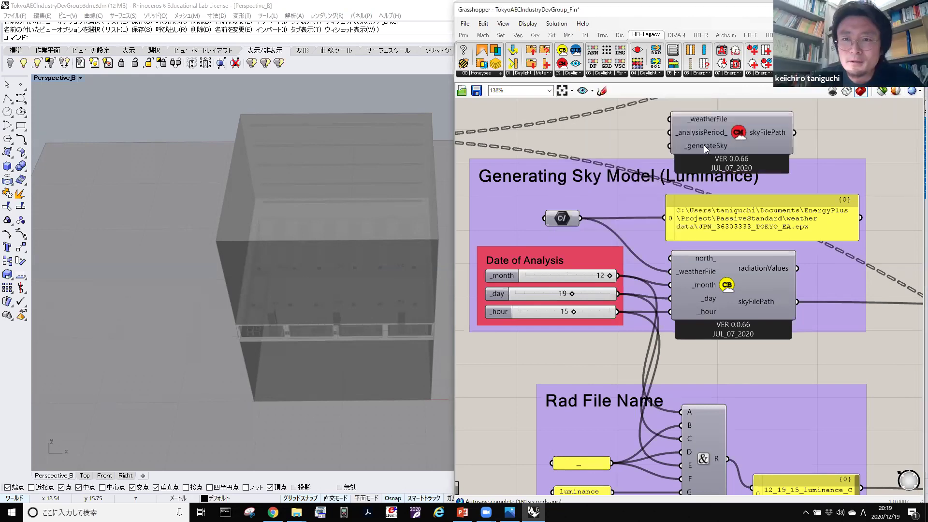
pyautogui.scroll(2, 703, 132)
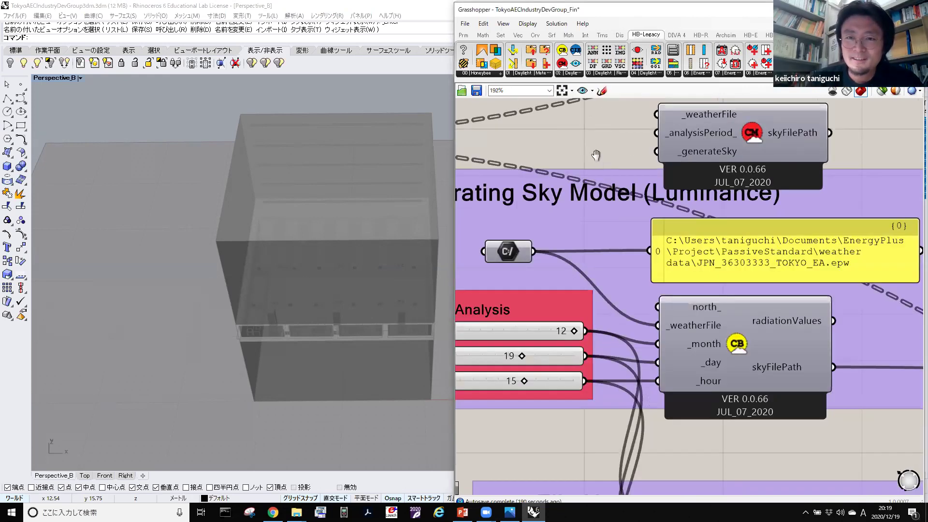
pyautogui.moveTo(597, 154); pyautogui.dragTo(620, 177, button='right')
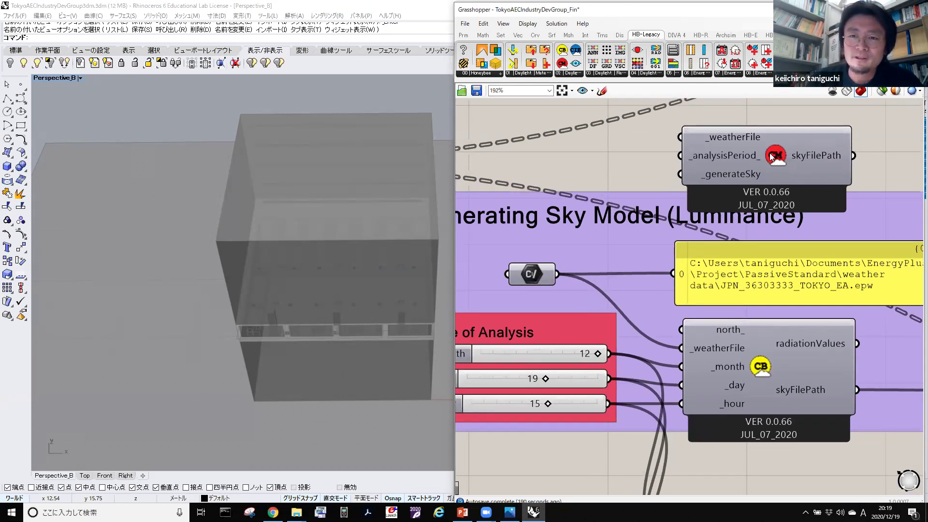
pyautogui.moveTo(770, 153); pyautogui.dragTo(774, 147)
pyautogui.moveTo(721, 176); pyautogui.dragTo(722, 196, button='right')
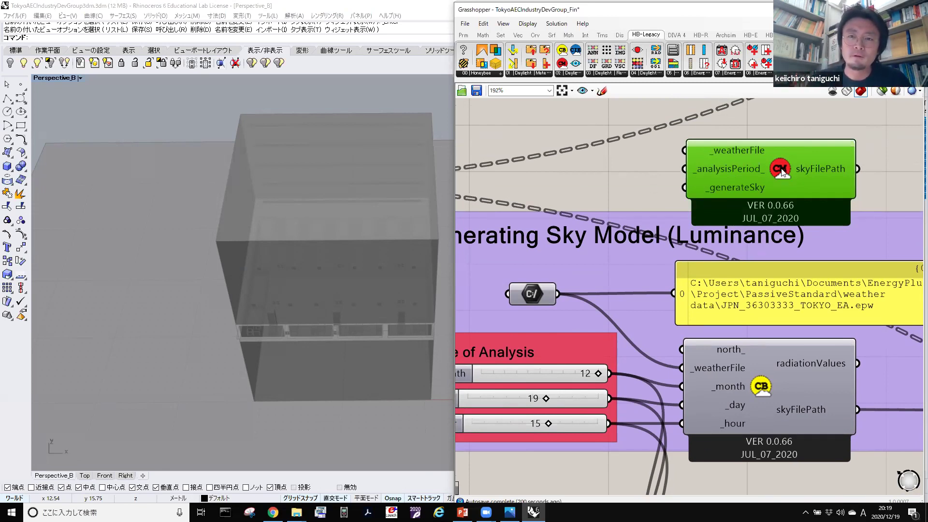
pyautogui.moveTo(781, 173); pyautogui.dragTo(792, 145)
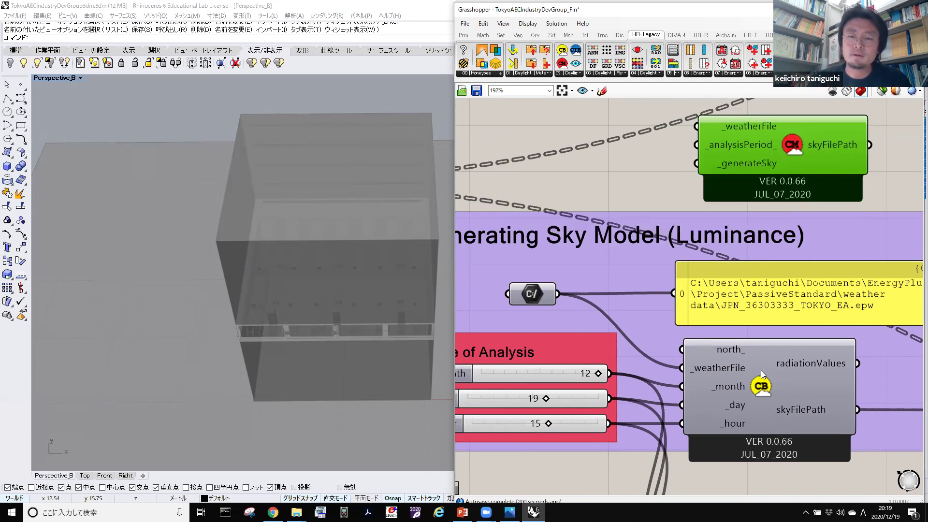
# Compare the cumulative sky component's _analysisPeriod_ and _generateSky inputs with the climate-based sky component's inputs.
pyautogui.moveTo(768, 346)
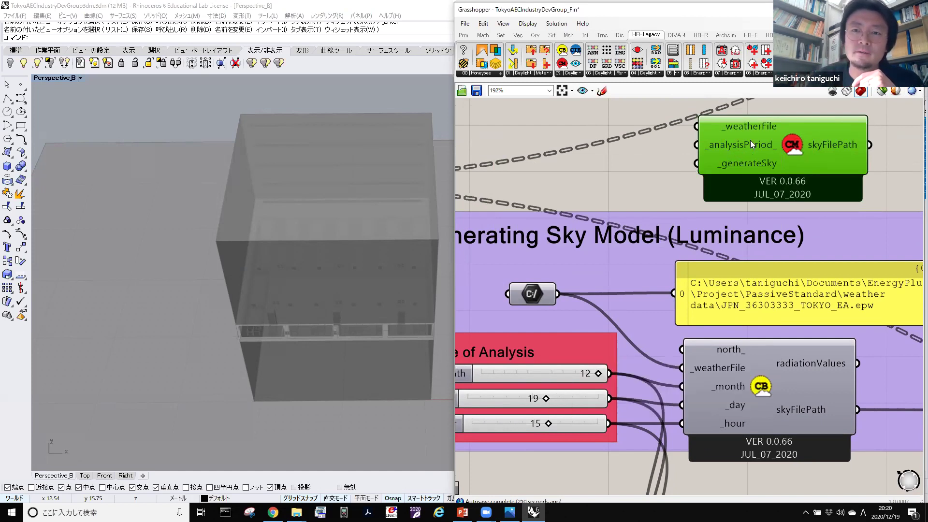
pyautogui.moveTo(743, 150)
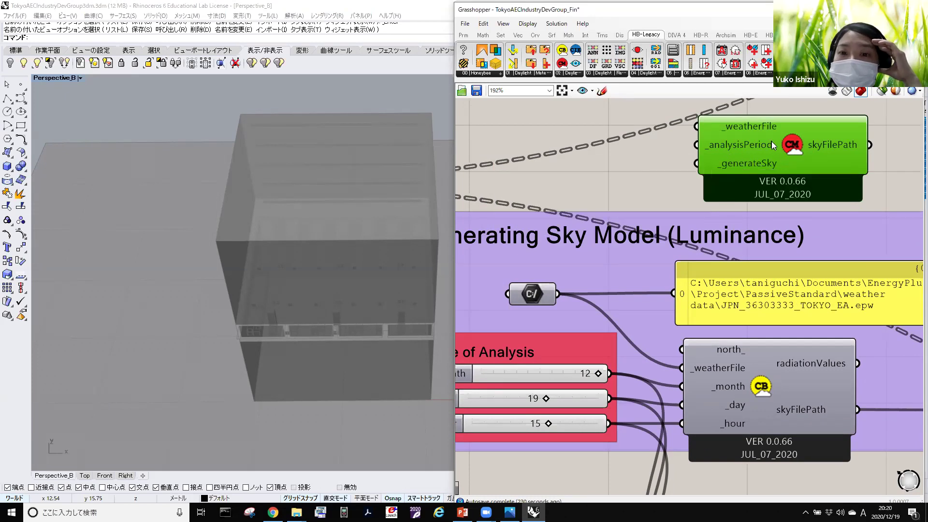
pyautogui.moveTo(791, 147)
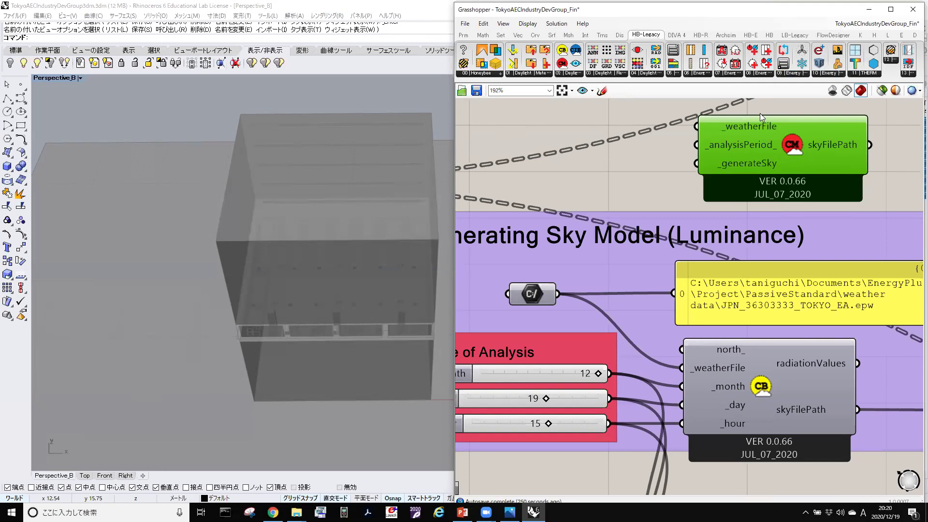
pyautogui.scroll(-1, 774, 147)
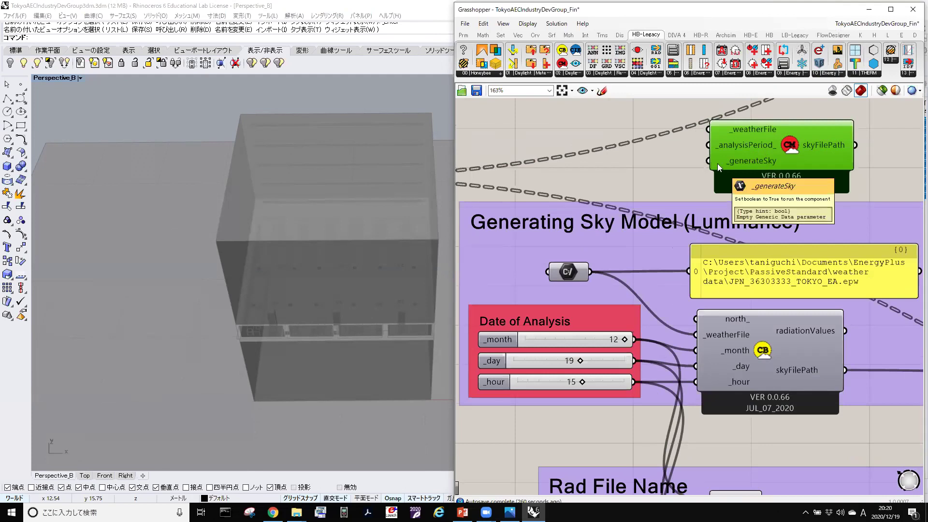
pyautogui.scroll(-4, 684, 164)
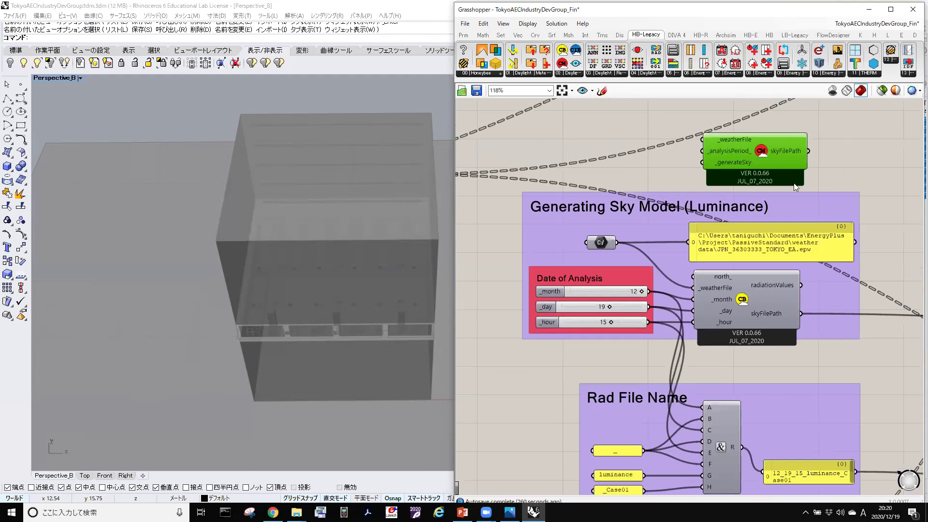
# Inspect the Analysis Recipe (Luminance) group and read the description of the image-based recipe's _simulationType_ input.
pyautogui.moveTo(815, 240); pyautogui.dragTo(670, 258, button='right')
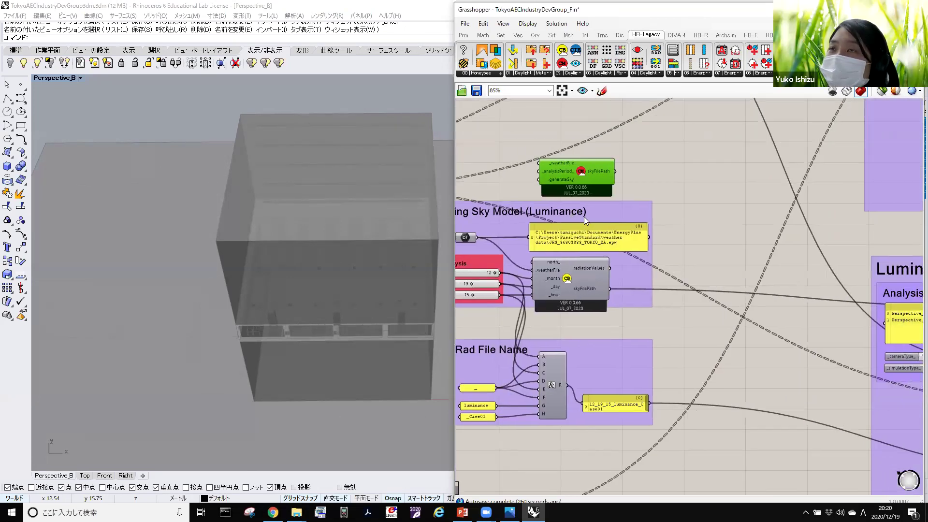
pyautogui.moveTo(836, 265); pyautogui.dragTo(714, 279, button='right')
pyautogui.moveTo(789, 321); pyautogui.dragTo(765, 309, button='right')
pyautogui.scroll(4, 765, 310)
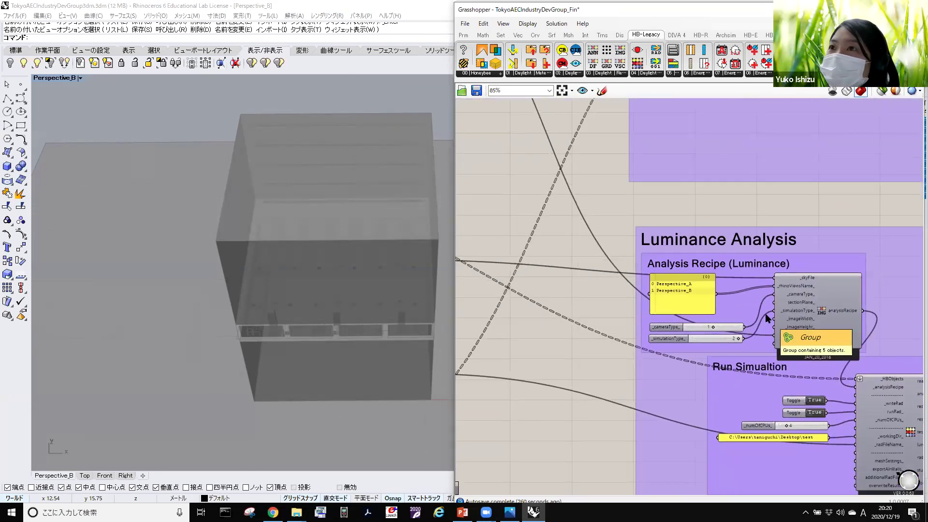
pyautogui.scroll(3, 765, 313)
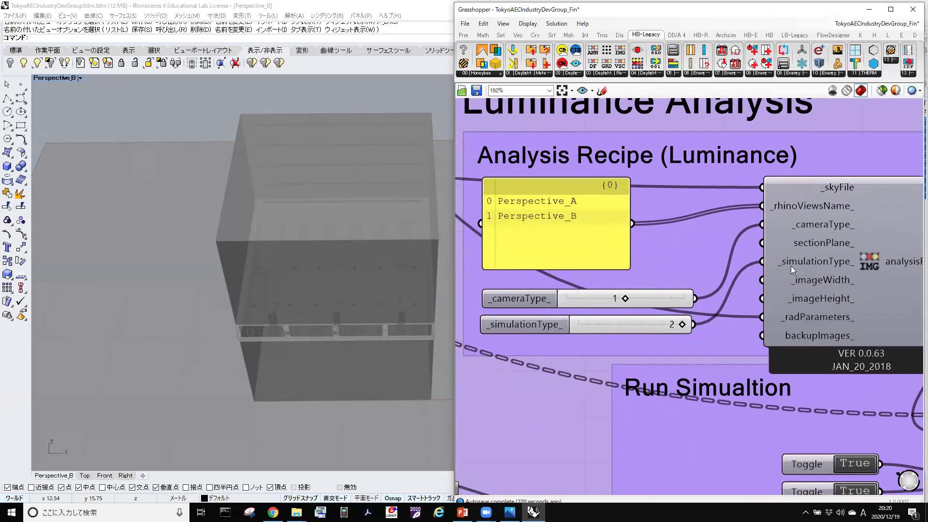
pyautogui.moveTo(801, 262)
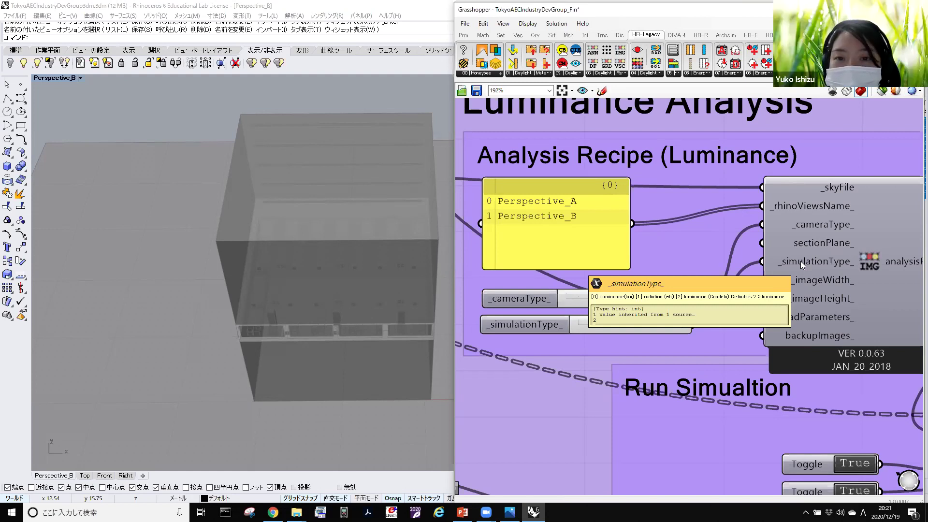
pyautogui.scroll(-4, 460, 248)
pyautogui.scroll(-4, 533, 245)
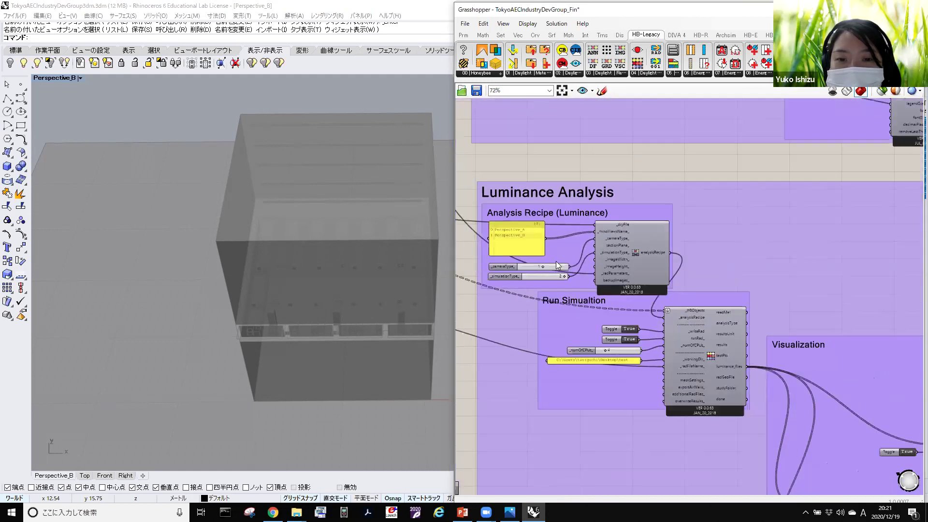
pyautogui.scroll(2, 576, 255)
pyautogui.scroll(3, 649, 268)
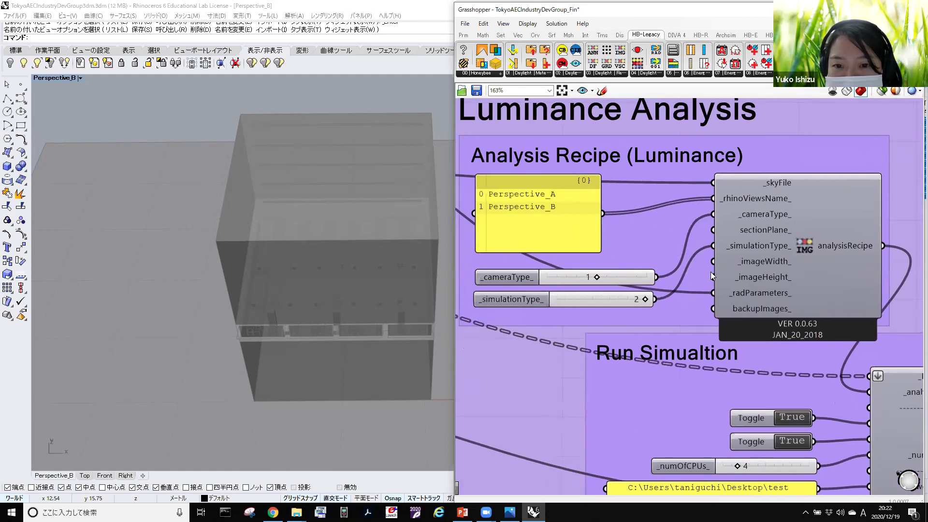
# Review the available Honeybee daylight recipe components, including Grid Based Simulation and Image Based Simulation.
pyautogui.scroll(1, 708, 285)
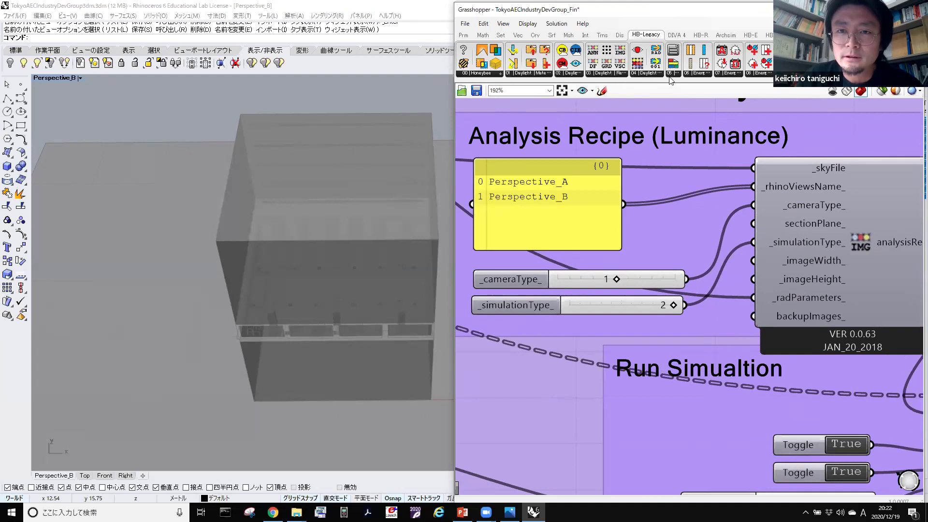
pyautogui.click(602, 73)
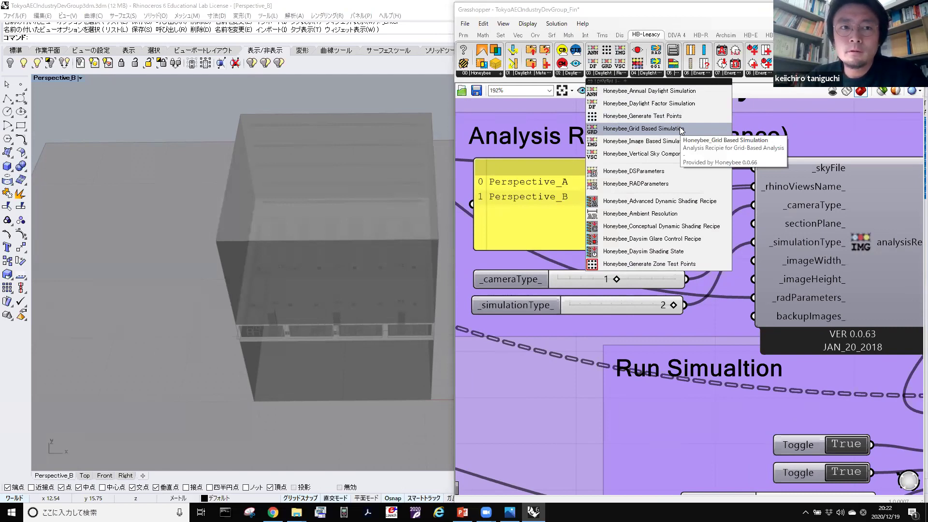
pyautogui.scroll(-5, 508, 139)
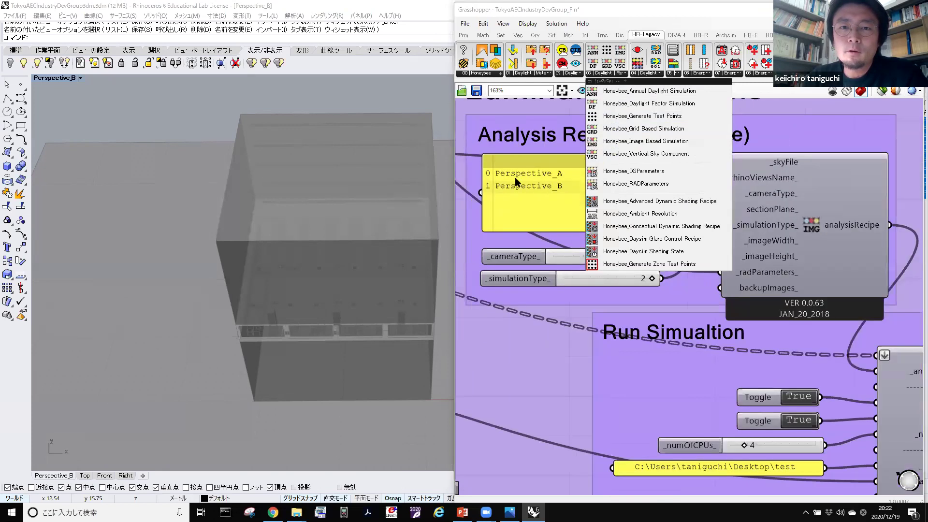
# Return to the test point generator component above the Generating Sky Model (Illuminance) group.
pyautogui.scroll(-3, 532, 159)
pyautogui.moveTo(549, 172); pyautogui.dragTo(625, 293, button='right')
pyautogui.scroll(5, 587, 149)
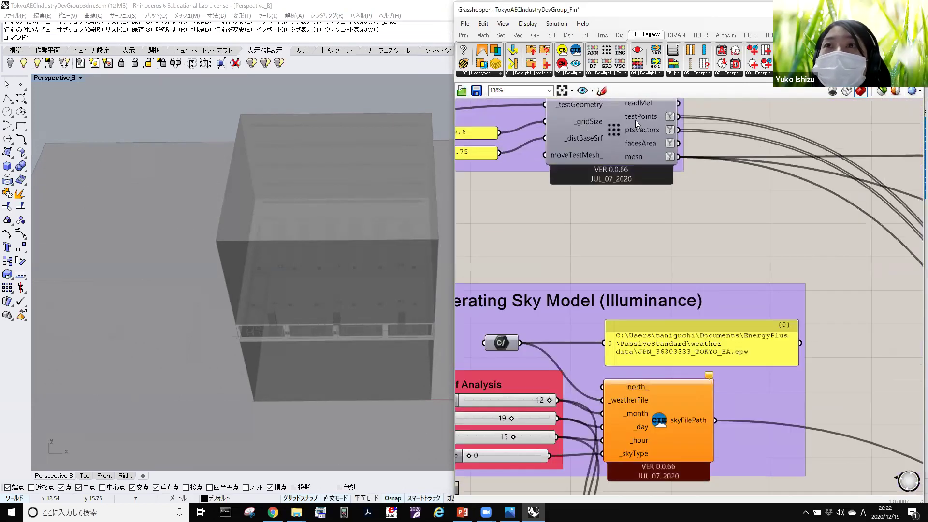
# Examine the grid-based recipe's inputs in the Analysis Recipe (Illuminance) group.
pyautogui.moveTo(595, 140)
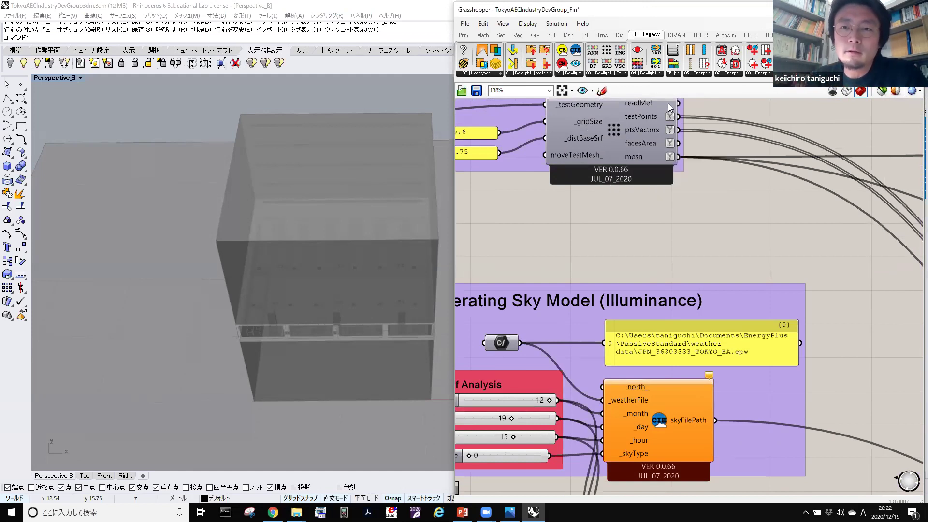
pyautogui.scroll(-5, 706, 174)
pyautogui.moveTo(784, 212); pyautogui.dragTo(740, 206, button='right')
pyautogui.moveTo(767, 238); pyautogui.dragTo(647, 250, button='right')
pyautogui.moveTo(823, 245)
pyautogui.mouseDown(button='right')
pyautogui.moveTo(755, 266)
pyautogui.moveTo(729, 291)
pyautogui.moveTo(839, 244)
pyautogui.mouseUp(button='right')
pyautogui.moveTo(650, 296); pyautogui.dragTo(798, 340, button='right')
pyautogui.moveTo(653, 256); pyautogui.dragTo(595, 200, button='right')
pyautogui.moveTo(648, 285); pyautogui.dragTo(576, 209, button='right')
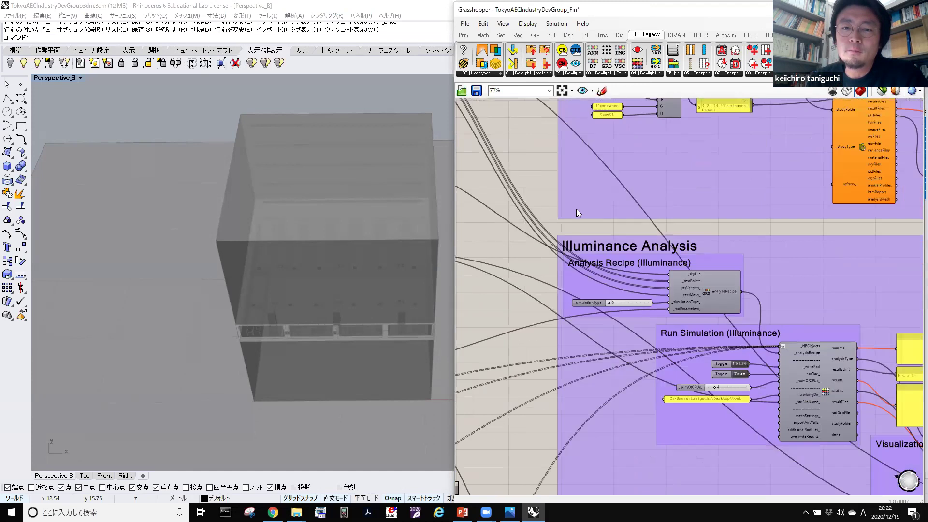
pyautogui.moveTo(678, 292); pyautogui.dragTo(598, 226, button='right')
pyautogui.scroll(5, 616, 223)
pyautogui.scroll(2, 599, 218)
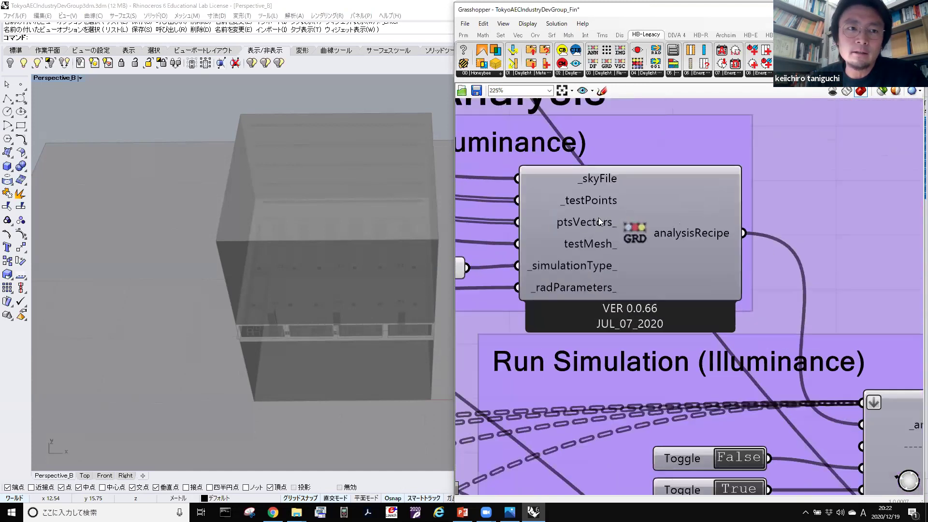
pyautogui.scroll(-6, 630, 254)
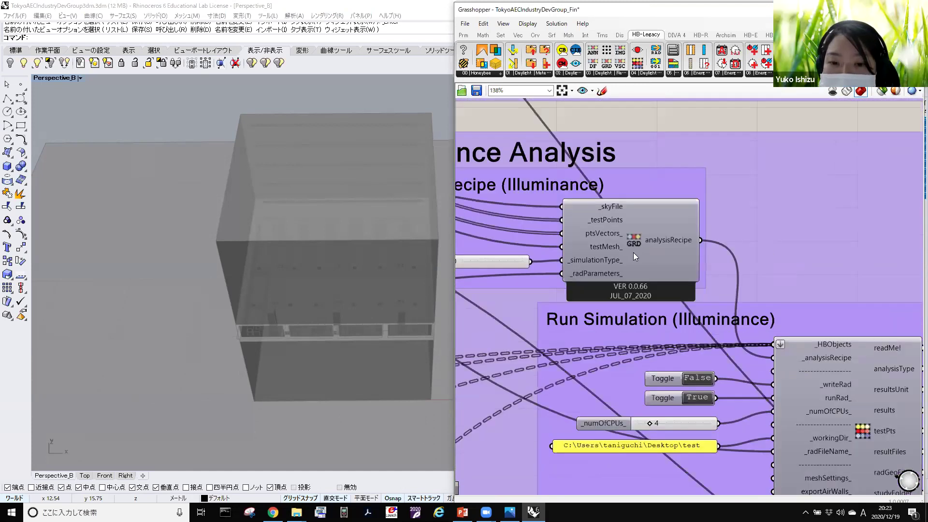
# Add a Honeybee Annual Daylight Simulation component above the Luminance Analysis heading and inspect its inputs.
pyautogui.scroll(-2, 693, 286)
pyautogui.moveTo(693, 286); pyautogui.dragTo(700, 138, button='right')
pyautogui.scroll(3, 699, 289)
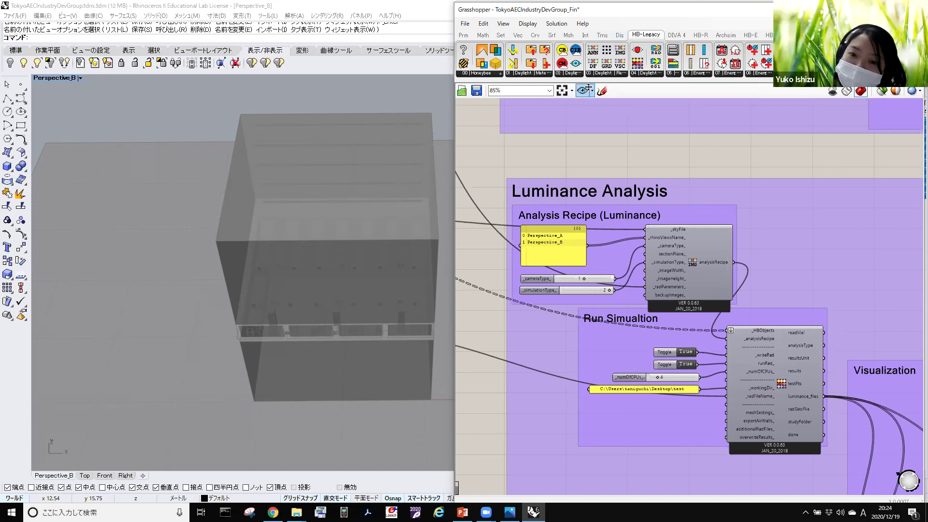
pyautogui.click(613, 73)
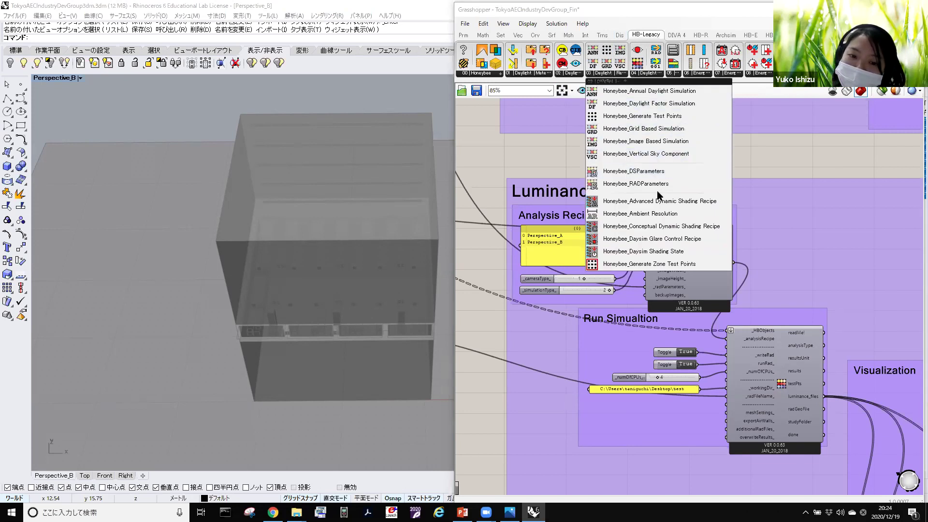
pyautogui.moveTo(642, 141); pyautogui.dragTo(683, 154)
pyautogui.scroll(3, 662, 145)
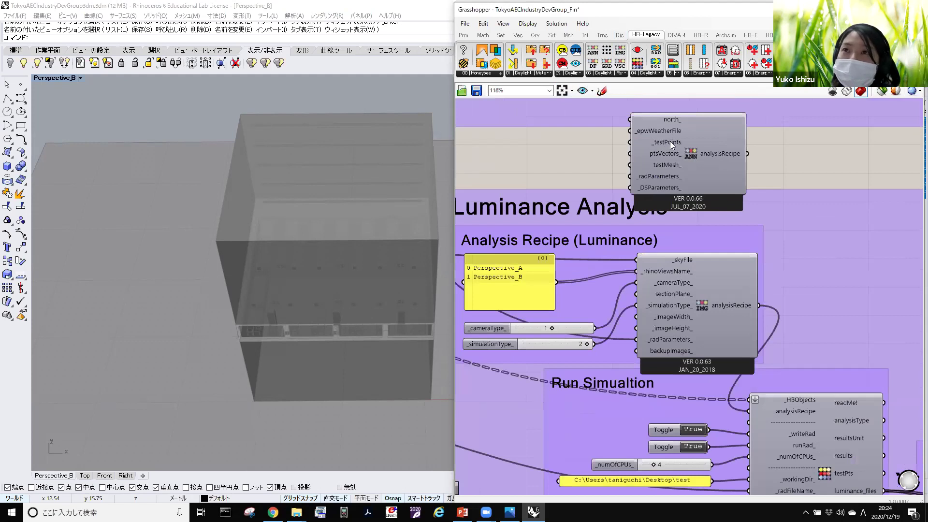
pyautogui.scroll(1, 669, 190)
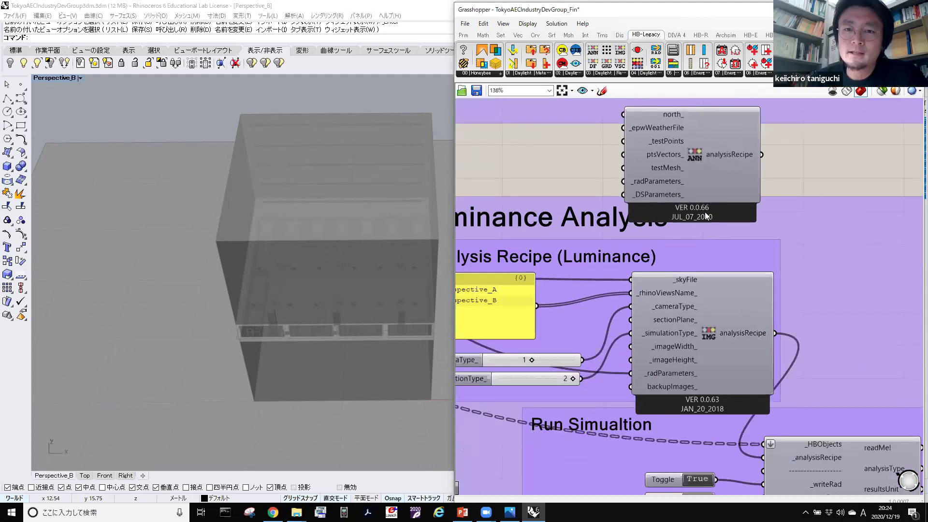
pyautogui.scroll(2, 714, 205)
pyautogui.scroll(2, 706, 200)
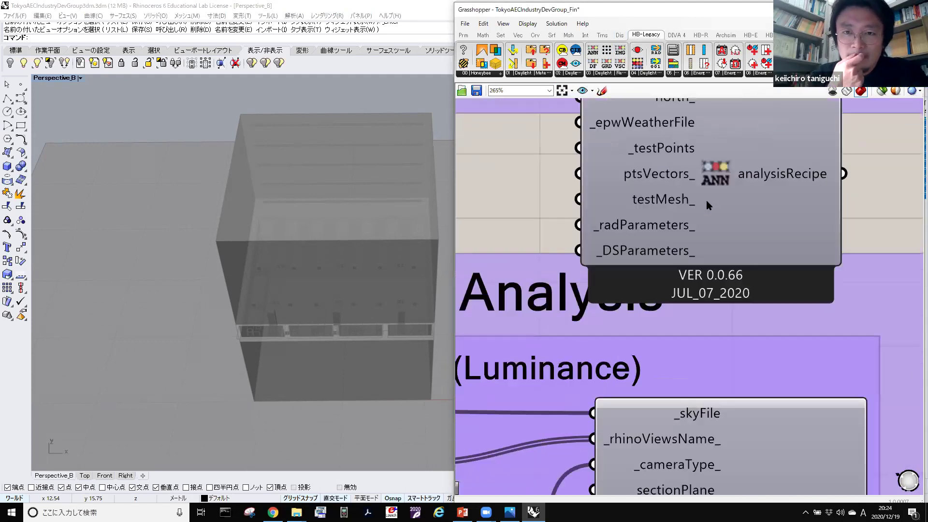
pyautogui.moveTo(528, 133); pyautogui.dragTo(527, 175, button='right')
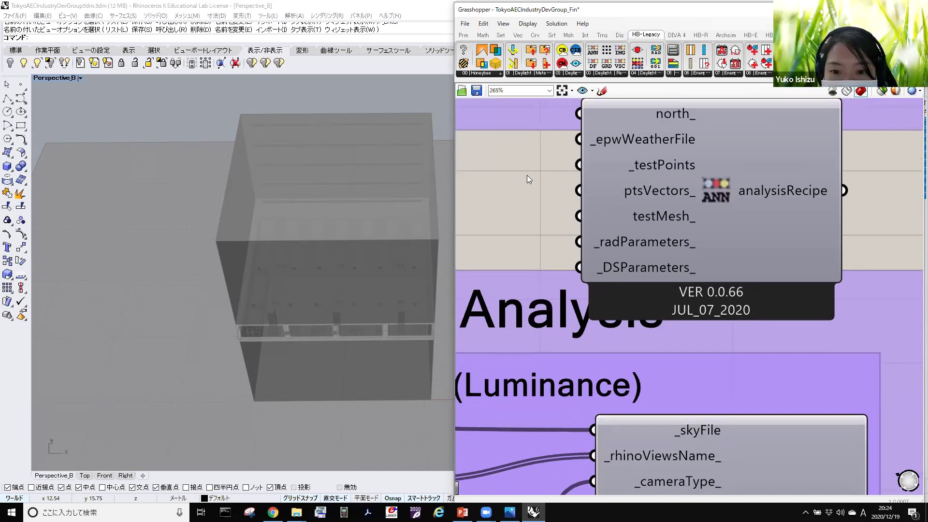
pyautogui.click(527, 175)
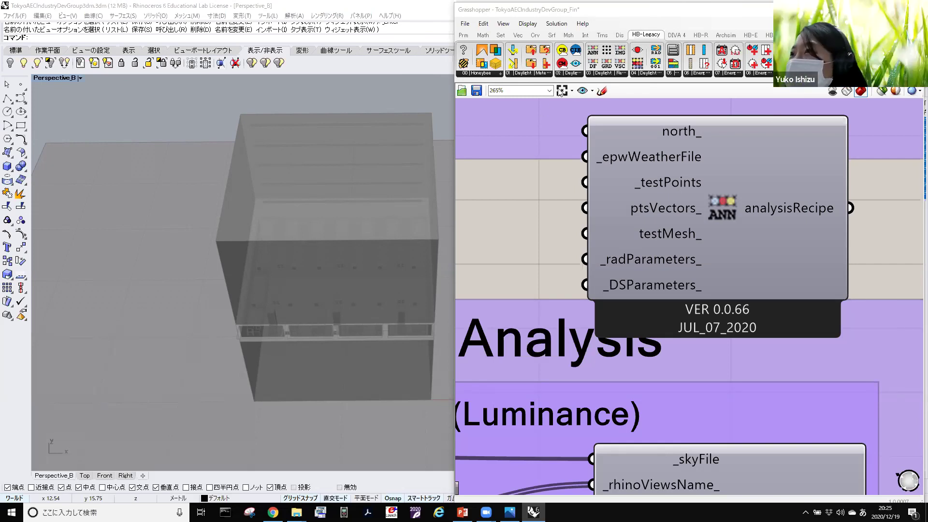
# Add a Honeybee Radiance Trans Material component beside the annual daylight recipe without overlap, and inspect its reflectance and transmission inputs.
pyautogui.click(535, 73)
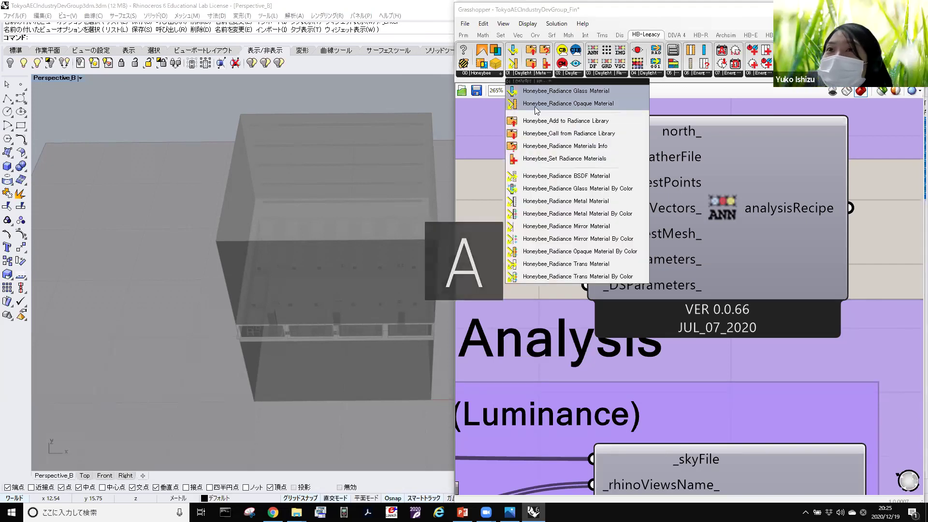
pyautogui.click(544, 133)
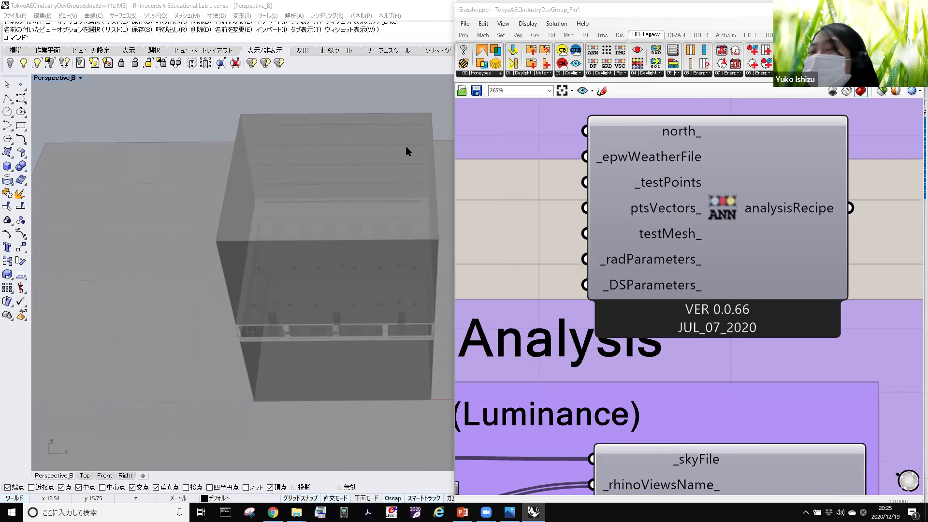
pyautogui.click(523, 73)
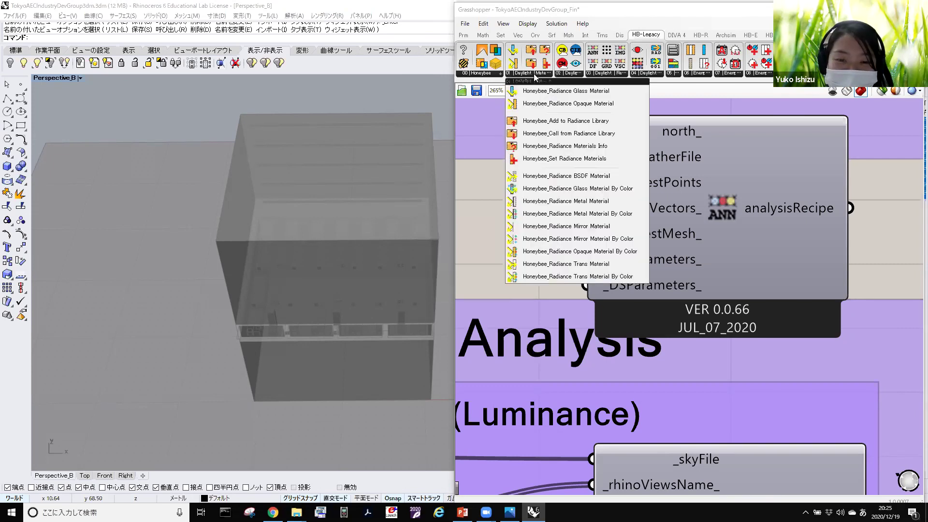
pyautogui.click(612, 265)
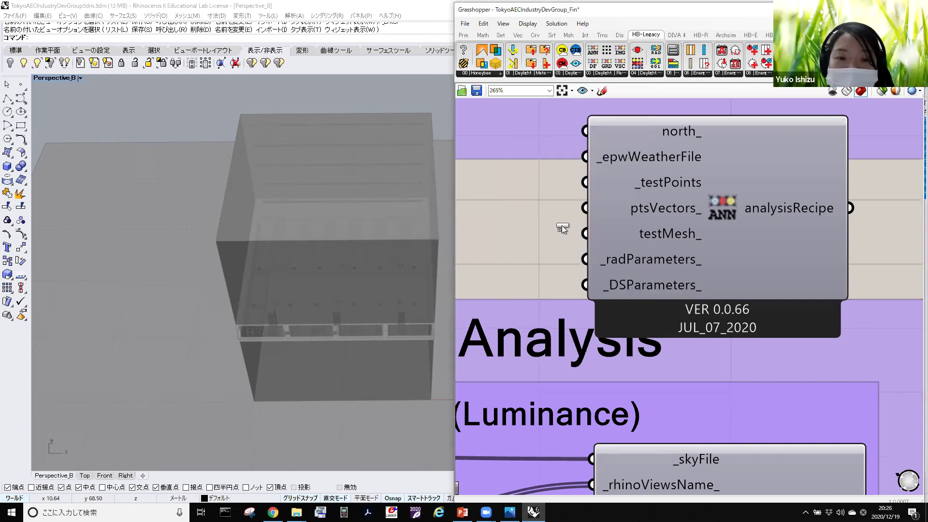
pyautogui.click(538, 225)
pyautogui.scroll(-3, 518, 232)
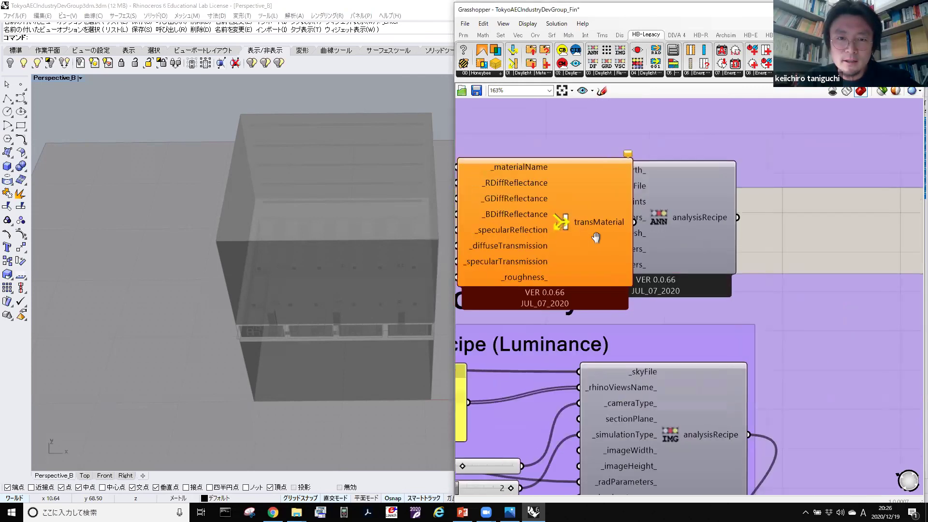
pyautogui.click(560, 241)
pyautogui.moveTo(597, 234); pyautogui.dragTo(662, 233, button='right')
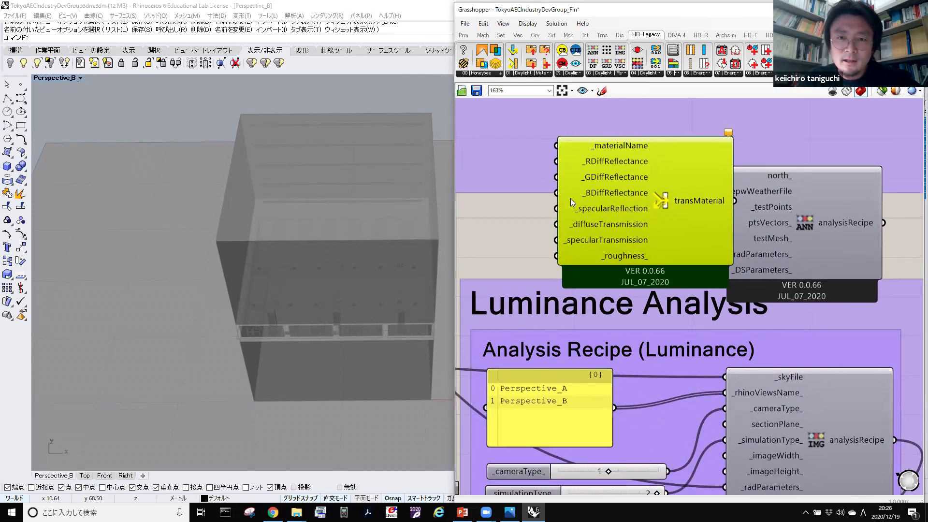
pyautogui.moveTo(601, 203); pyautogui.dragTo(566, 198)
pyautogui.scroll(2, 550, 199)
pyautogui.moveTo(583, 205); pyautogui.dragTo(643, 215, button='right')
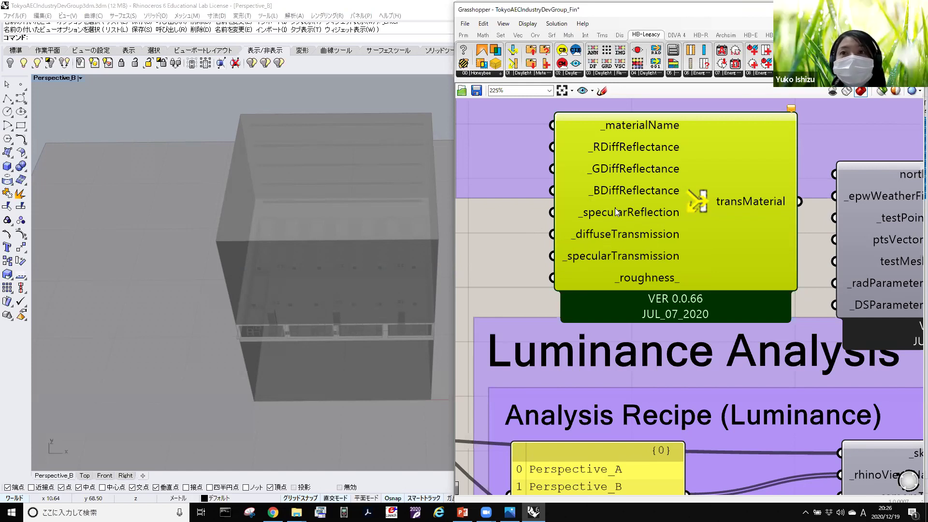
pyautogui.scroll(-1, 530, 212)
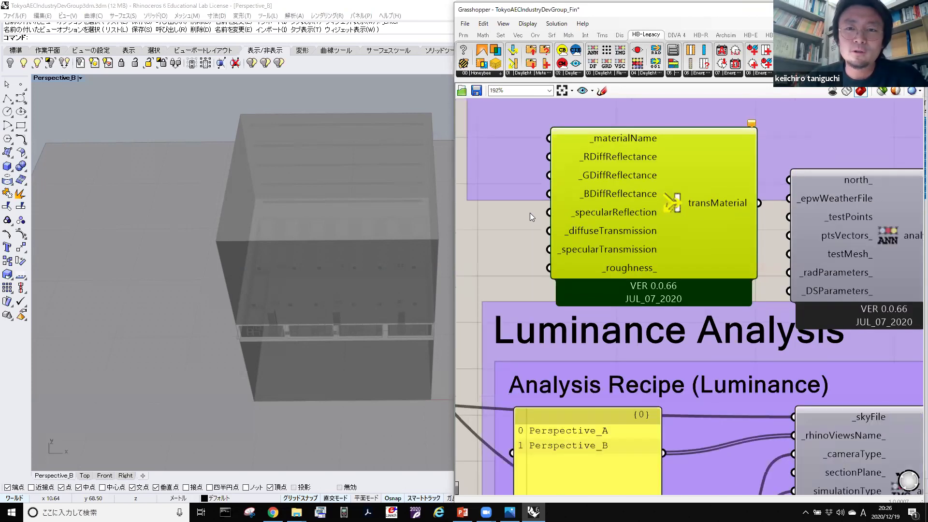
pyautogui.moveTo(526, 213); pyautogui.dragTo(552, 231, button='right')
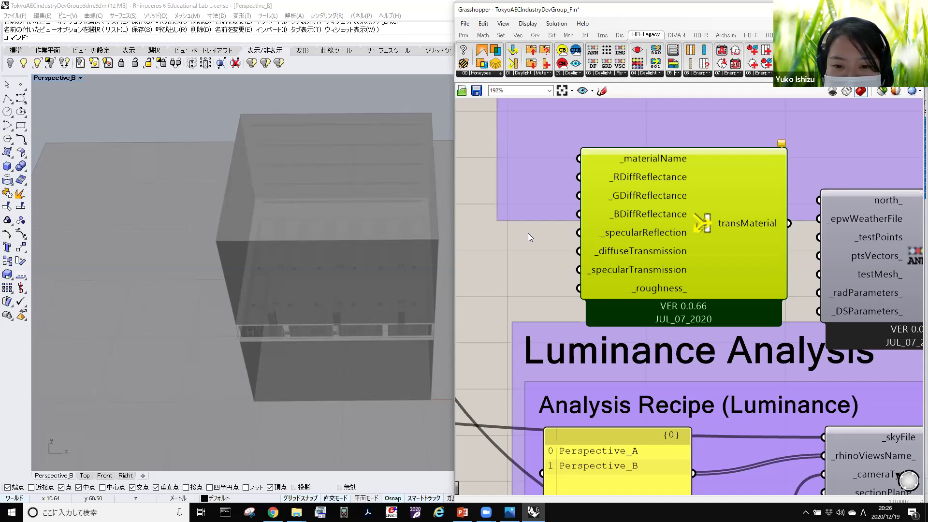
# Review the reflectance settings for the ceiling, others, surroundings and wall in the opaque model's material group.
pyautogui.scroll(-3, 528, 233)
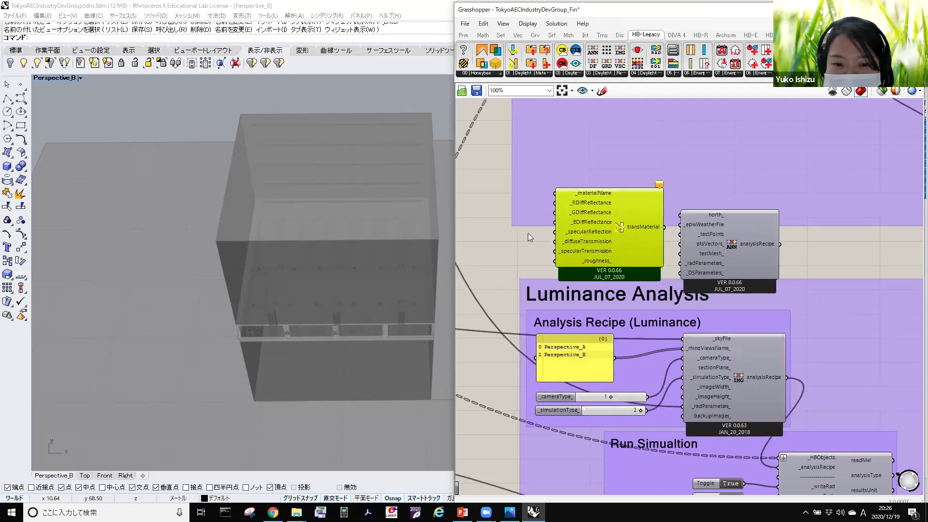
pyautogui.moveTo(522, 239); pyautogui.dragTo(746, 235, button='right')
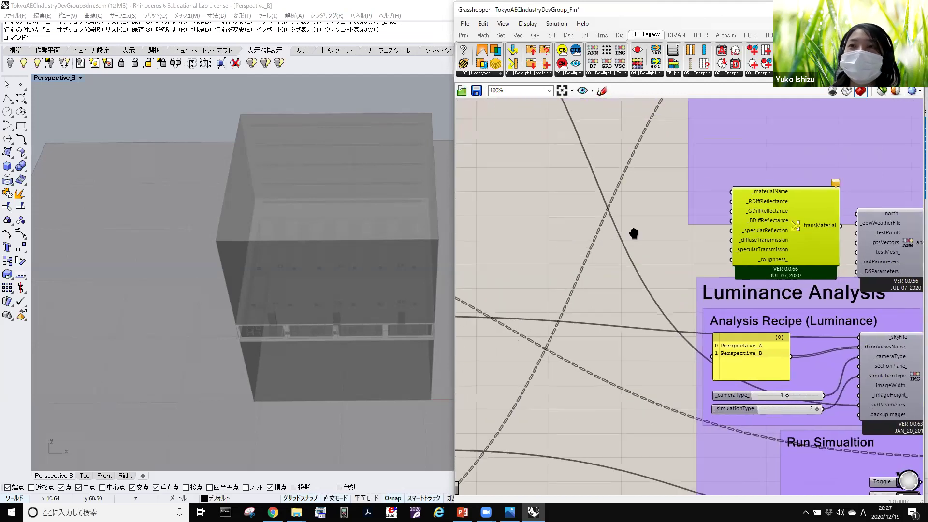
pyautogui.moveTo(461, 212); pyautogui.dragTo(613, 228, button='right')
pyautogui.moveTo(488, 224); pyautogui.dragTo(639, 226, button='right')
pyautogui.moveTo(547, 257); pyautogui.dragTo(754, 262, button='right')
pyautogui.moveTo(551, 256); pyautogui.dragTo(677, 316, button='right')
pyautogui.moveTo(648, 272); pyautogui.dragTo(647, 230, button='right')
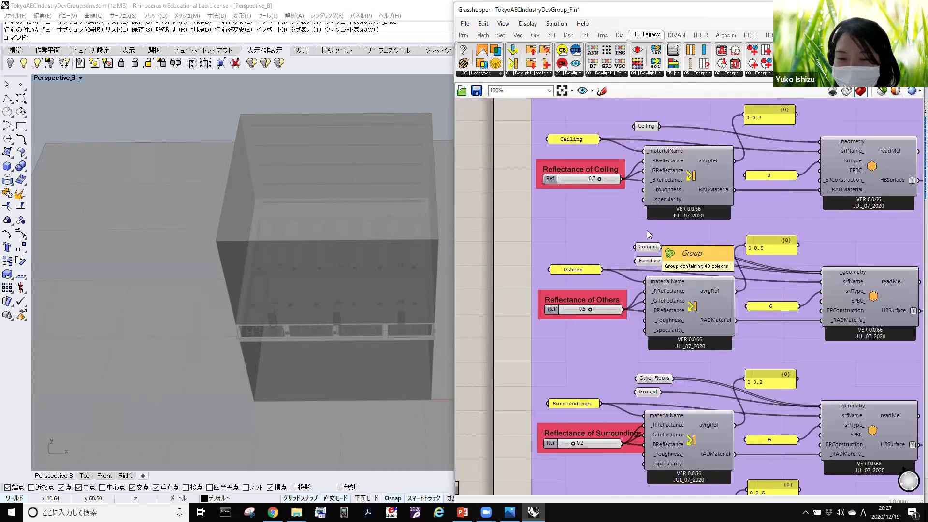
pyautogui.scroll(-3, 678, 244)
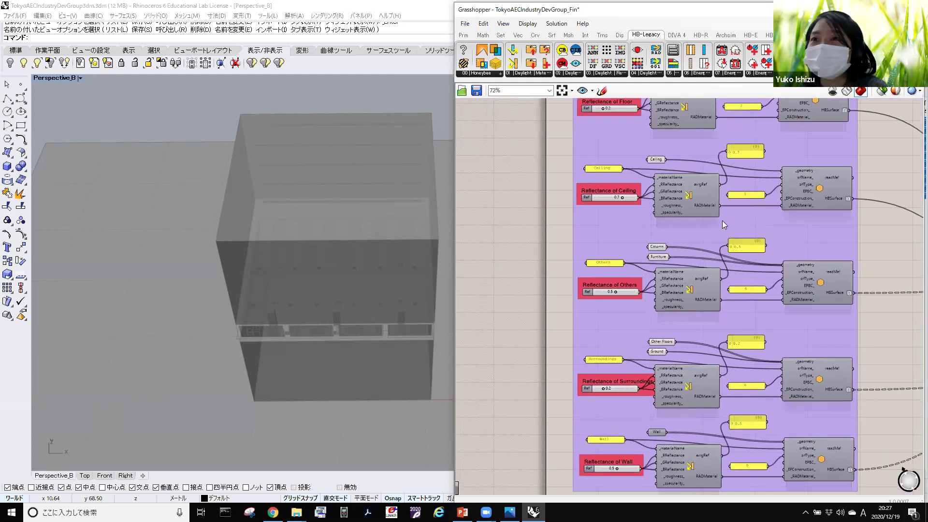
pyautogui.moveTo(774, 264); pyautogui.dragTo(740, 220, button='right')
pyautogui.moveTo(833, 236); pyautogui.dragTo(769, 184, button='right')
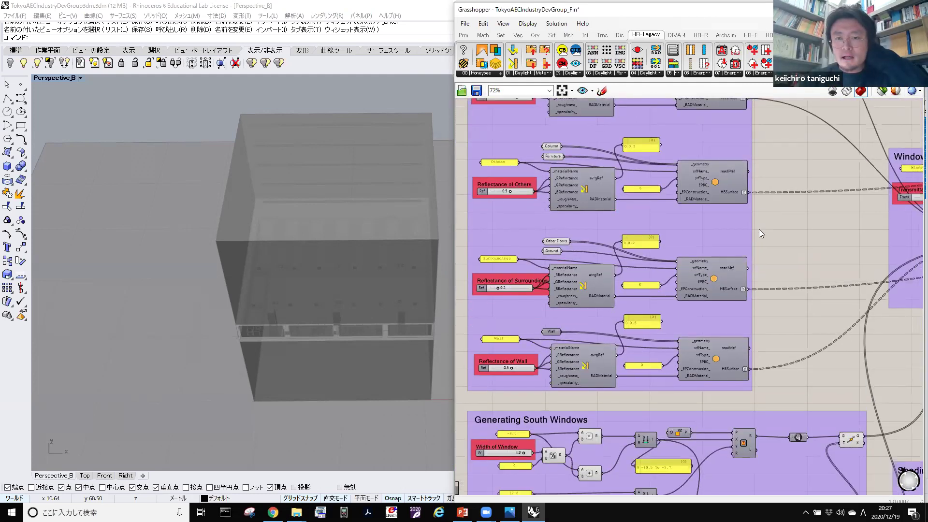
# Compare the transmittance setup in the Window's Material Data group with the opaque surface materials.
pyautogui.scroll(5, 759, 230)
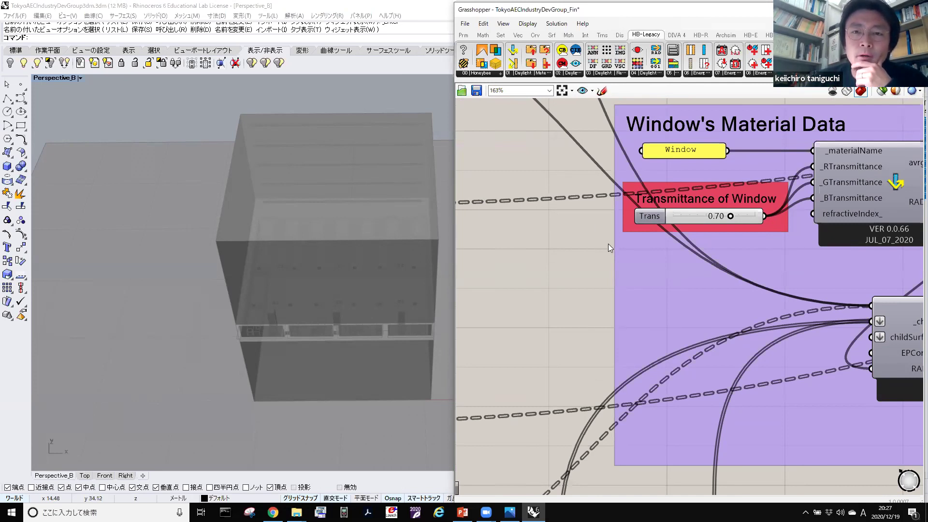
pyautogui.scroll(-4, 608, 244)
pyautogui.moveTo(543, 260); pyautogui.dragTo(575, 263, button='right')
pyautogui.moveTo(468, 257); pyautogui.dragTo(572, 261, button='right')
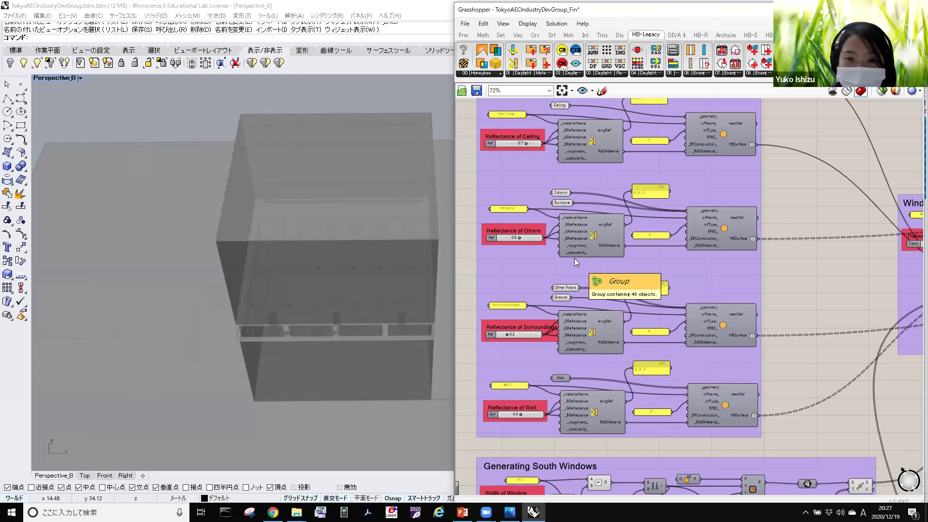
pyautogui.keyDown('shift'); pyautogui.hscroll(6, 735, 232); pyautogui.keyUp('shift')
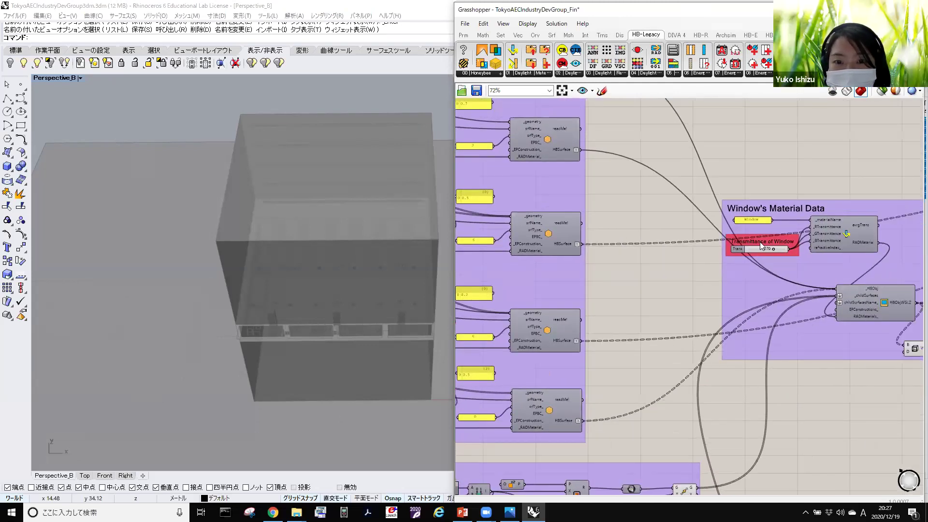
pyautogui.scroll(3, 761, 245)
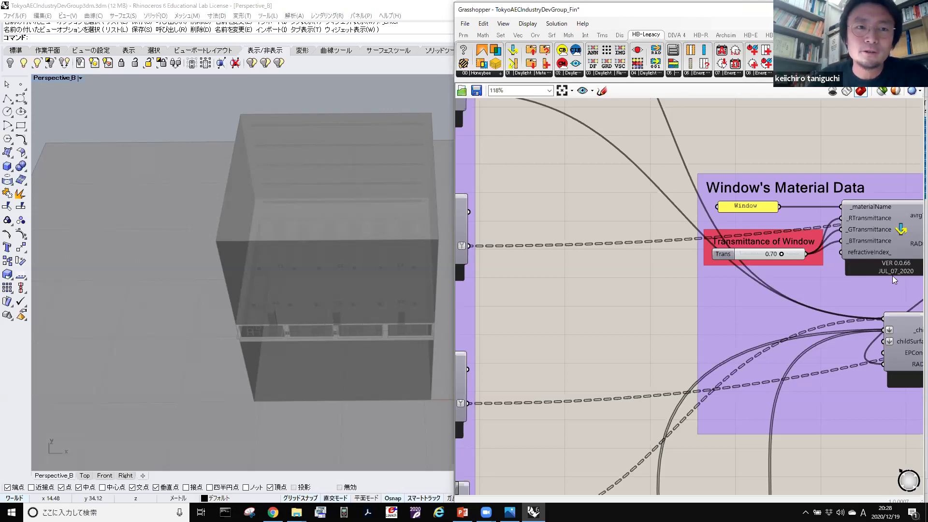
# Examine the floor and ceiling reflectance sliders and their opaque material components.
pyautogui.scroll(-3, 643, 281)
pyautogui.moveTo(537, 256); pyautogui.dragTo(675, 279, button='right')
pyautogui.moveTo(597, 219); pyautogui.dragTo(715, 242, button='right')
pyautogui.scroll(3, 597, 220)
pyautogui.moveTo(595, 231); pyautogui.dragTo(603, 274, button='right')
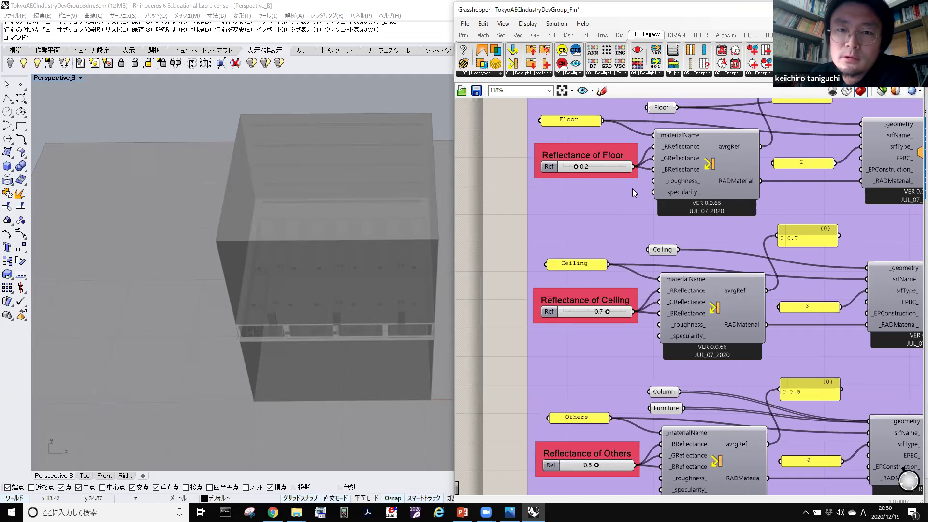
# Add a Honeybee Radiance BSDF Material component between the Generating Test Mesh and Generating Sky Model (Illuminance) groups.
pyautogui.scroll(-5, 653, 181)
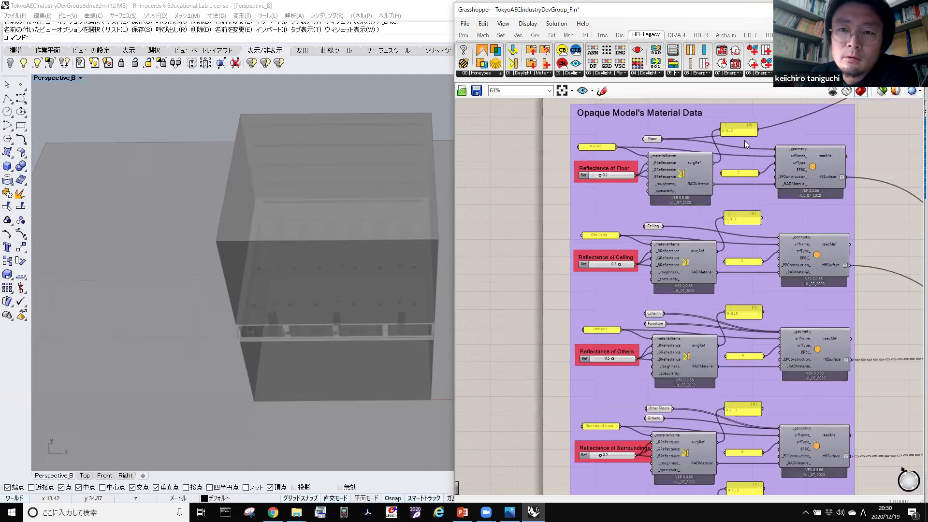
pyautogui.scroll(-2, 700, 152)
pyautogui.moveTo(769, 146); pyautogui.dragTo(747, 158, button='right')
pyautogui.moveTo(851, 102); pyautogui.dragTo(743, 148, button='right')
pyautogui.scroll(5, 743, 148)
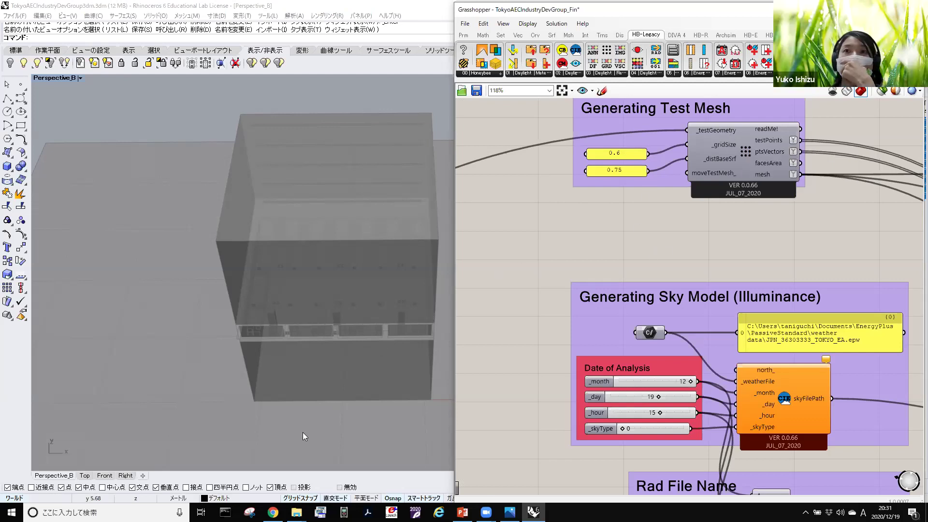
pyautogui.moveTo(296, 511)
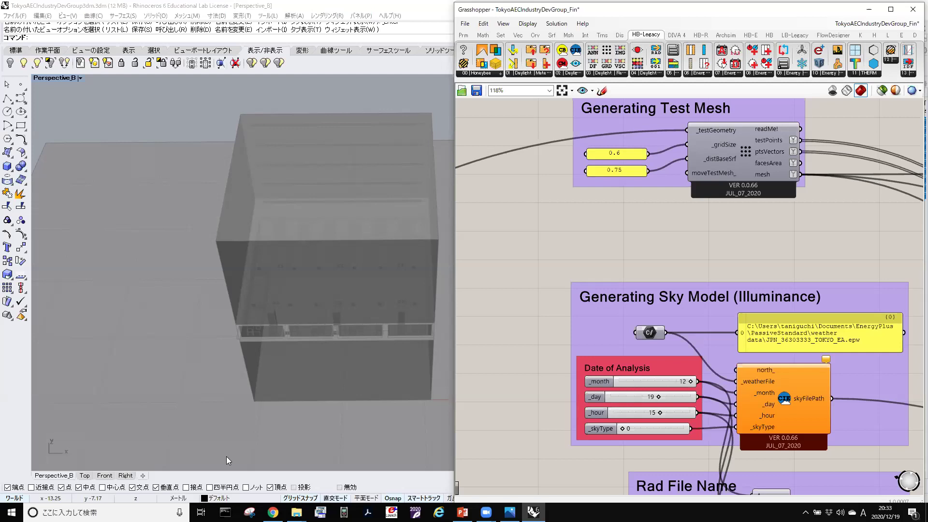
pyautogui.click(521, 73)
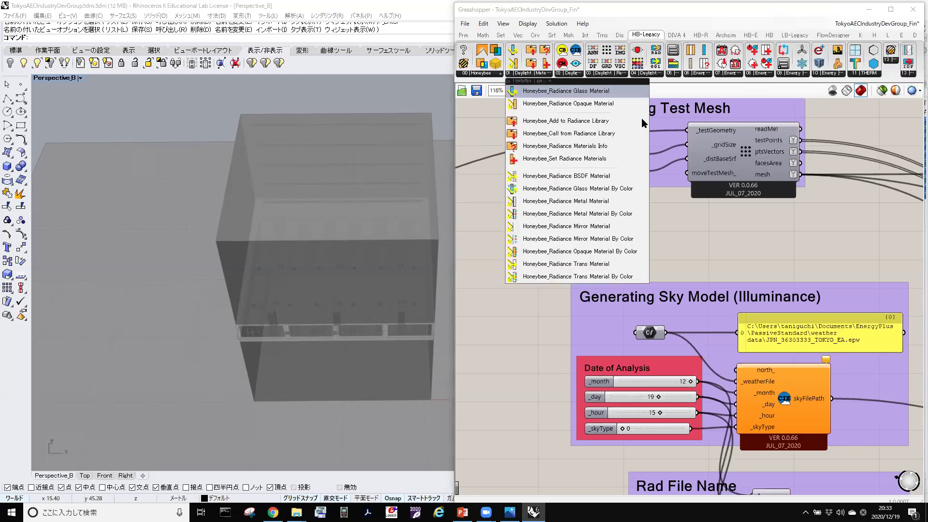
pyautogui.moveTo(599, 177); pyautogui.dragTo(544, 257)
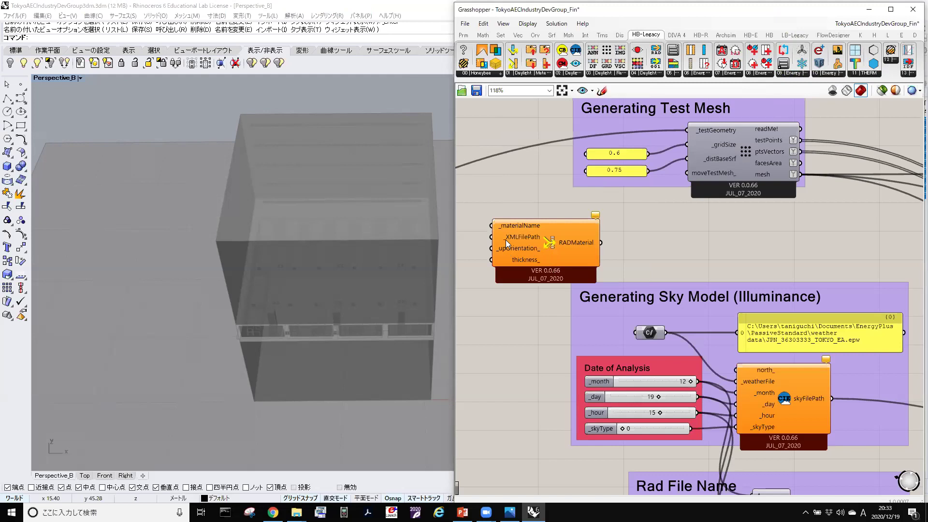
# Delete the example Honeybee Radiance BSDF Material component above the Generating Sky Model (Illuminance) group.
pyautogui.scroll(5, 543, 242)
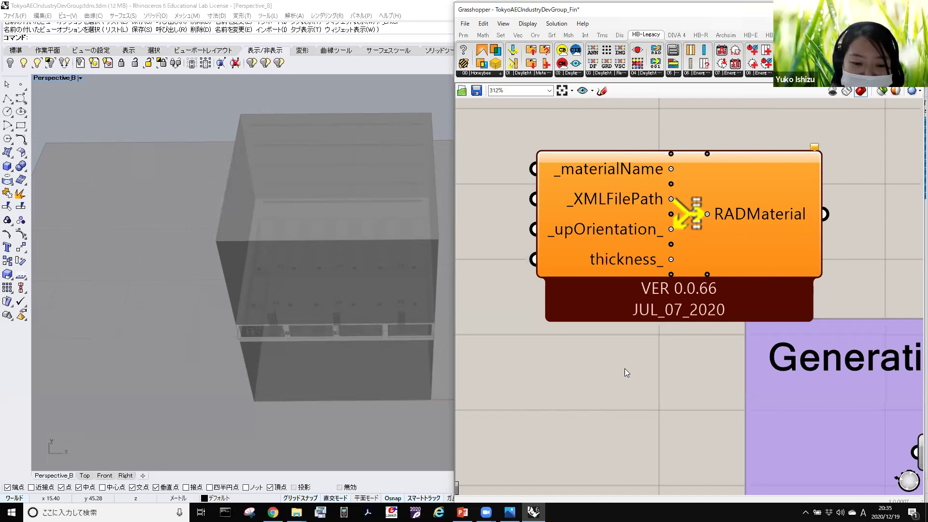
pyautogui.moveTo(878, 250); pyautogui.dragTo(535, 136)
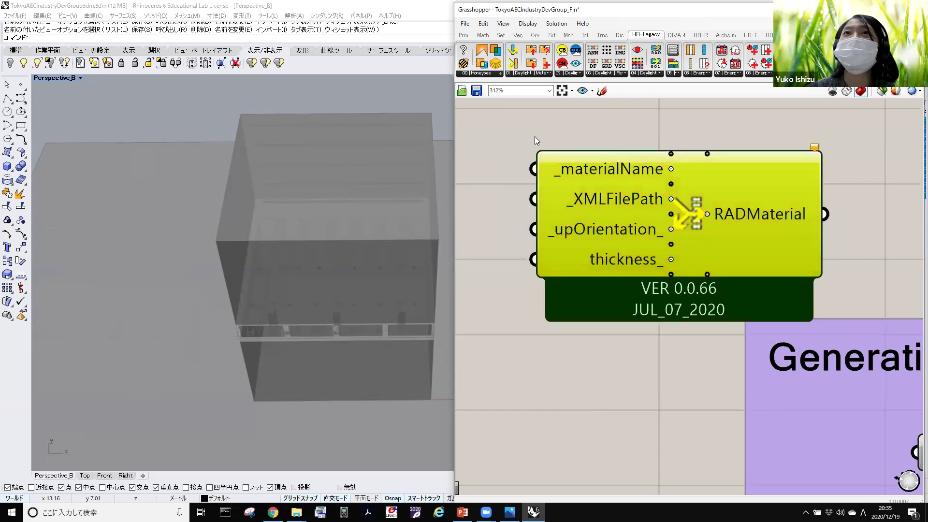
pyautogui.press('Delete')
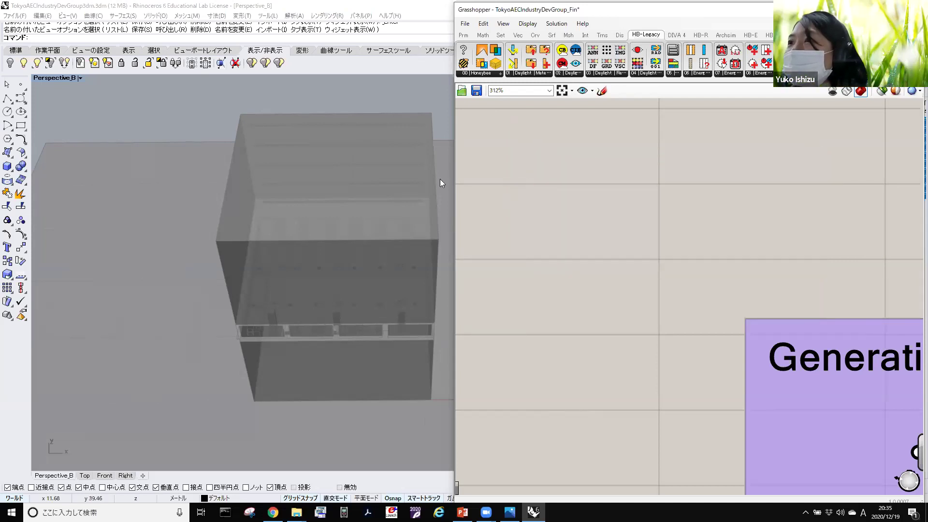
pyautogui.press('Zenkaku_Hankaku')
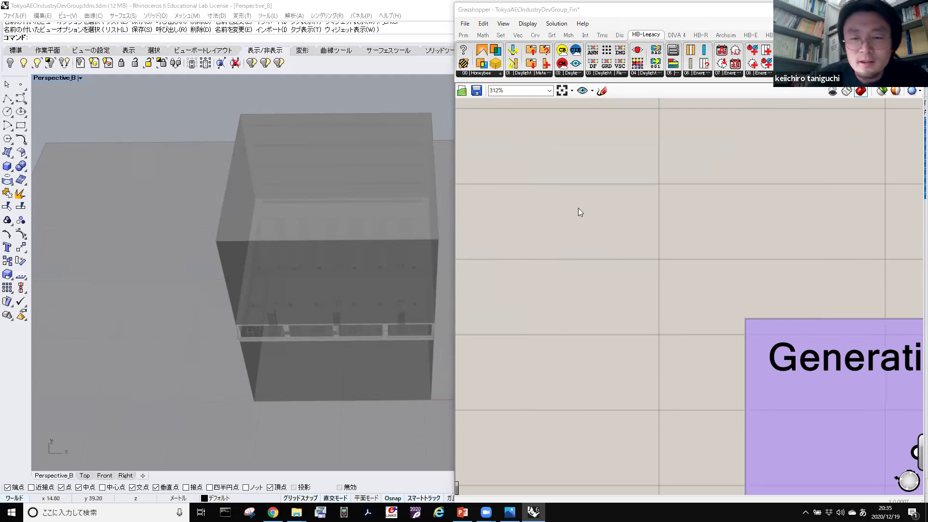
# Examine the simulation result group and the illuminance analysis's Visualization group, down to the highBound_ slider feeding the legend parameters.
pyautogui.scroll(-5, 578, 208)
pyautogui.scroll(-2, 742, 207)
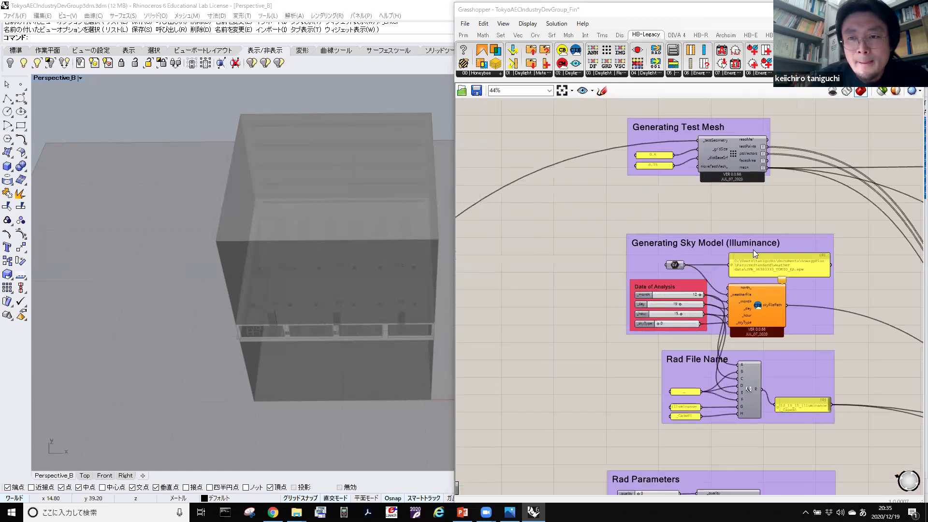
pyautogui.scroll(-2, 753, 249)
pyautogui.scroll(-1, 638, 221)
pyautogui.moveTo(632, 215); pyautogui.dragTo(467, 193, button='right')
pyautogui.scroll(2, 632, 215)
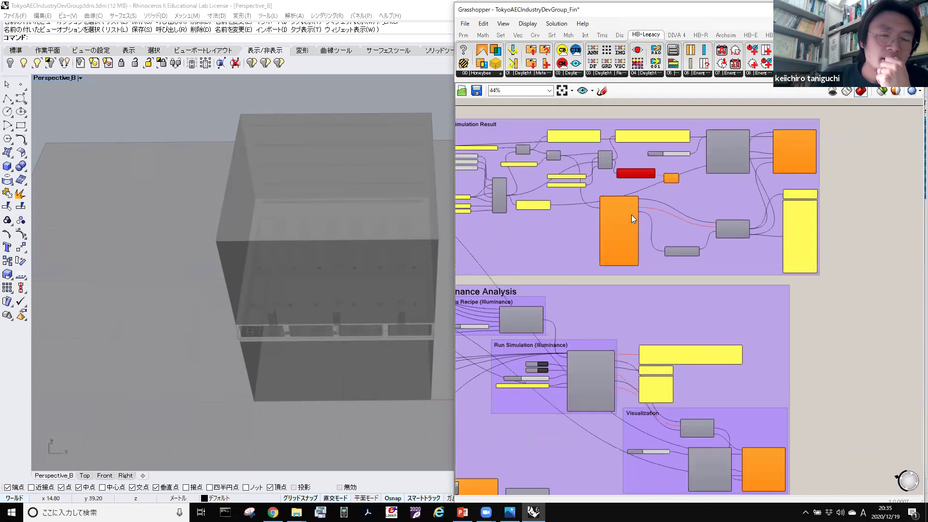
pyautogui.scroll(1, 631, 215)
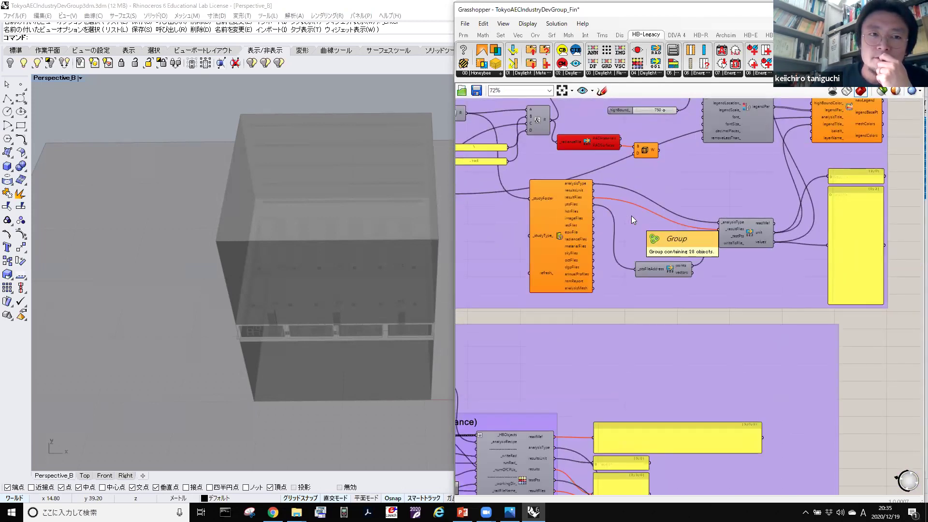
pyautogui.moveTo(628, 288); pyautogui.dragTo(662, 227, button='right')
pyautogui.moveTo(636, 325); pyautogui.dragTo(666, 278, button='right')
pyautogui.moveTo(636, 345); pyautogui.dragTo(597, 215, button='right')
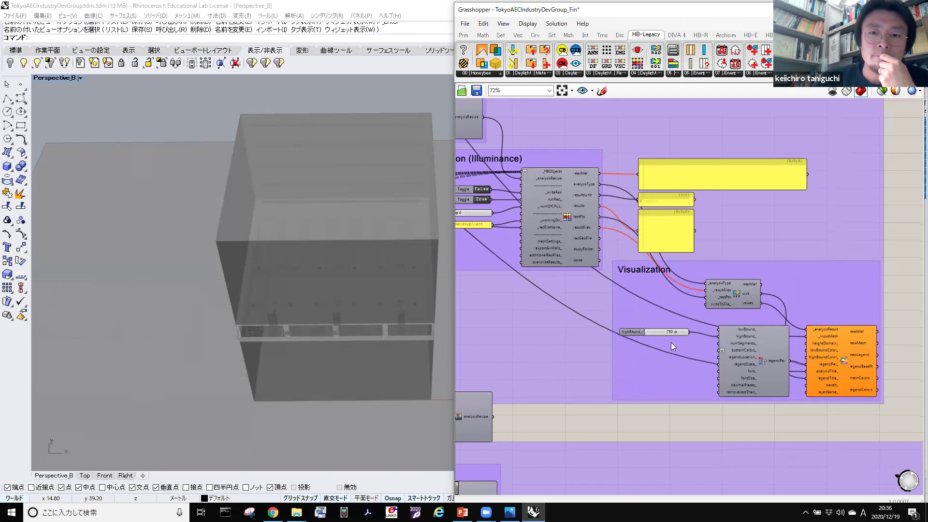
pyautogui.scroll(2, 636, 341)
pyautogui.scroll(3, 592, 335)
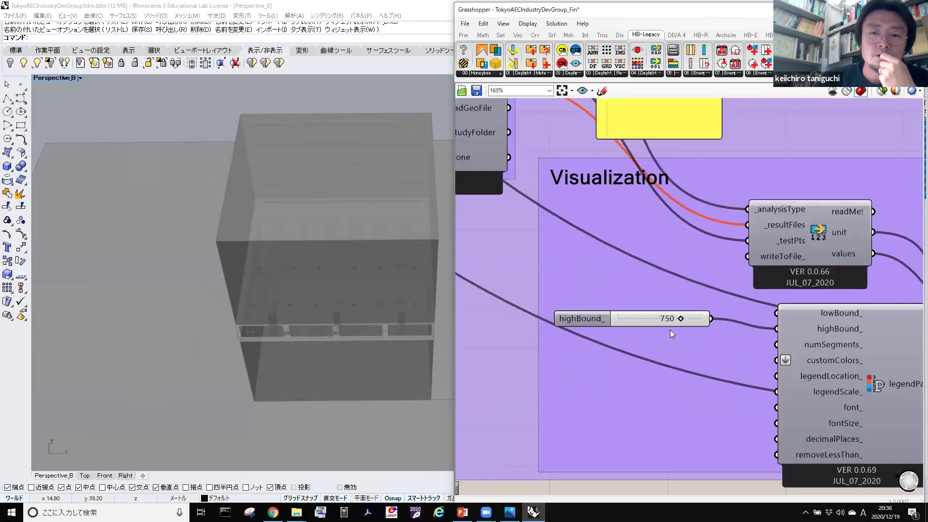
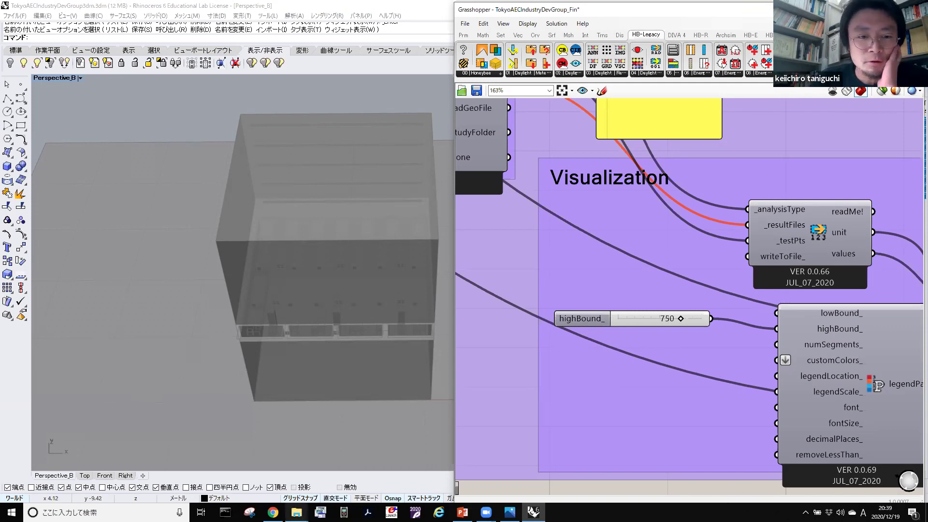
# Examine the HB-Legacy energy components for schedules, zone loads, HVAC systems, EnergyPlus simulation, and constructions and materials.
pyautogui.moveTo(273, 512)
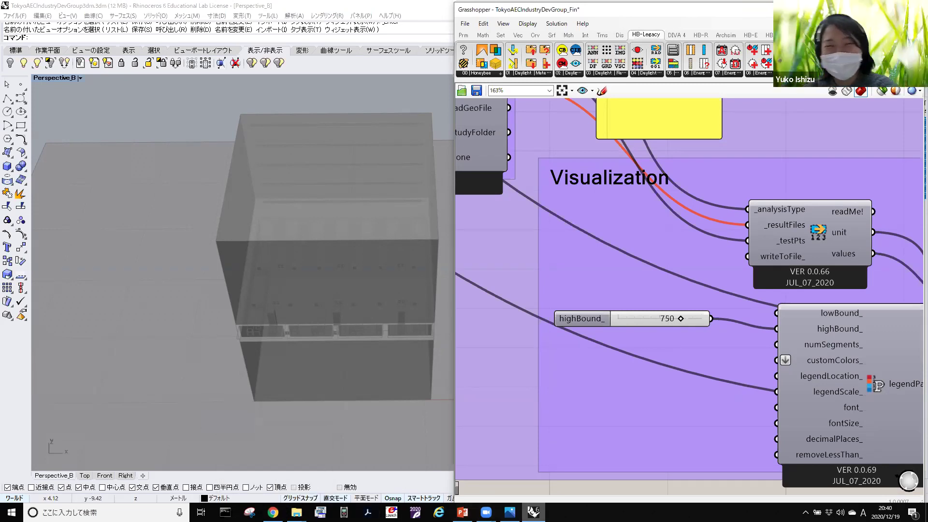
pyautogui.moveTo(533, 512)
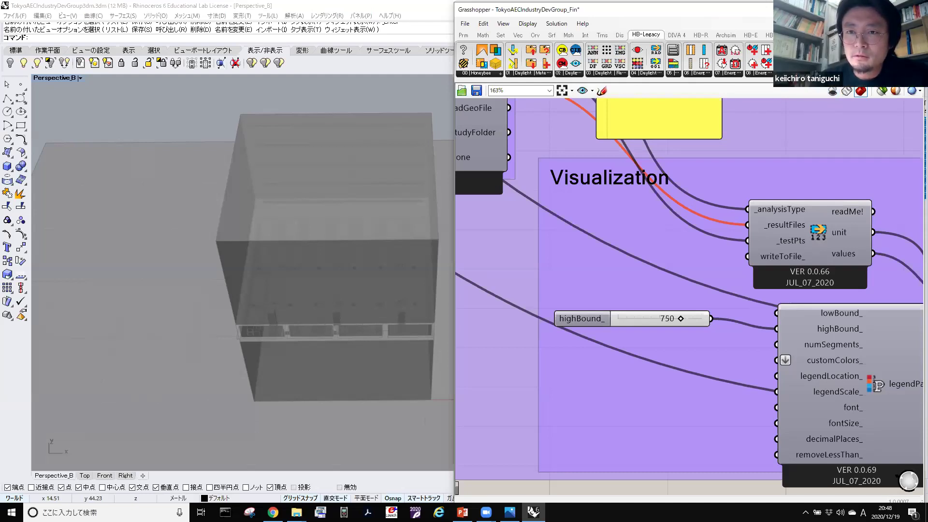
pyautogui.click(730, 74)
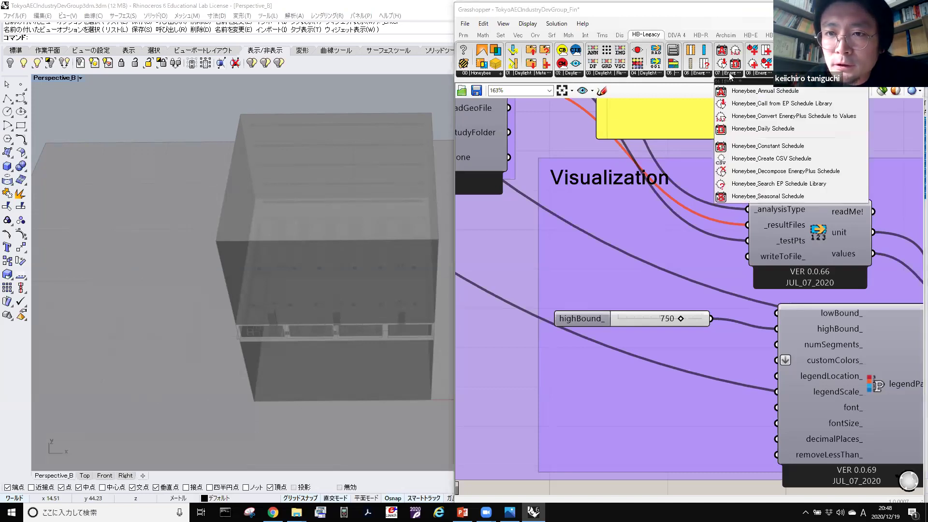
pyautogui.click(763, 73)
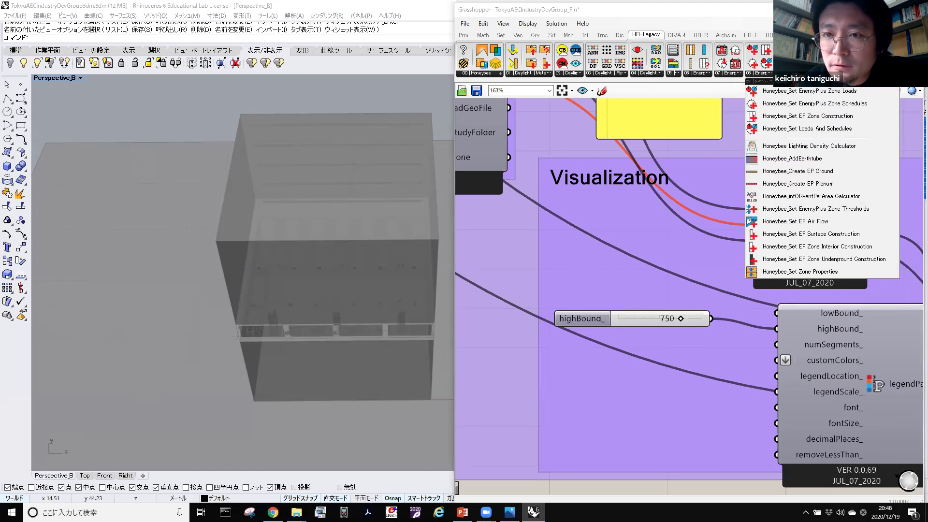
pyautogui.click(791, 73)
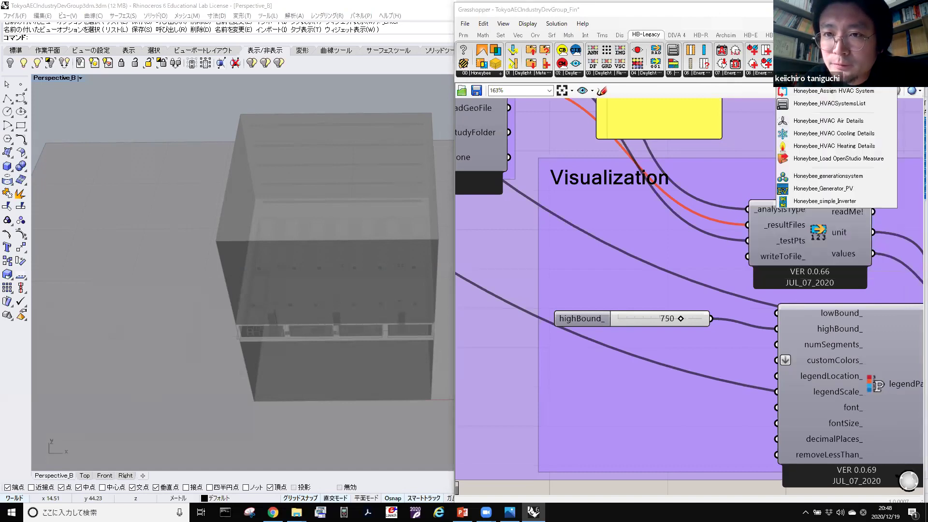
pyautogui.click(821, 73)
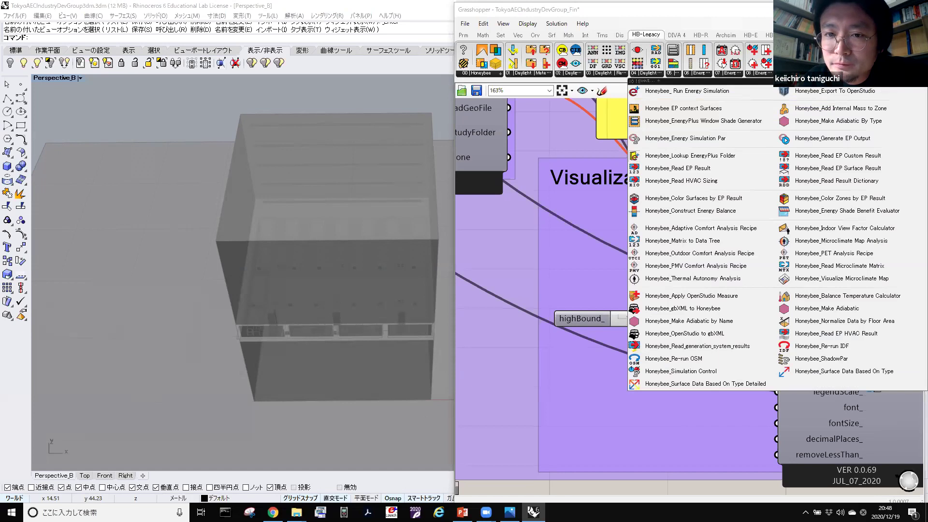
pyautogui.click(792, 73)
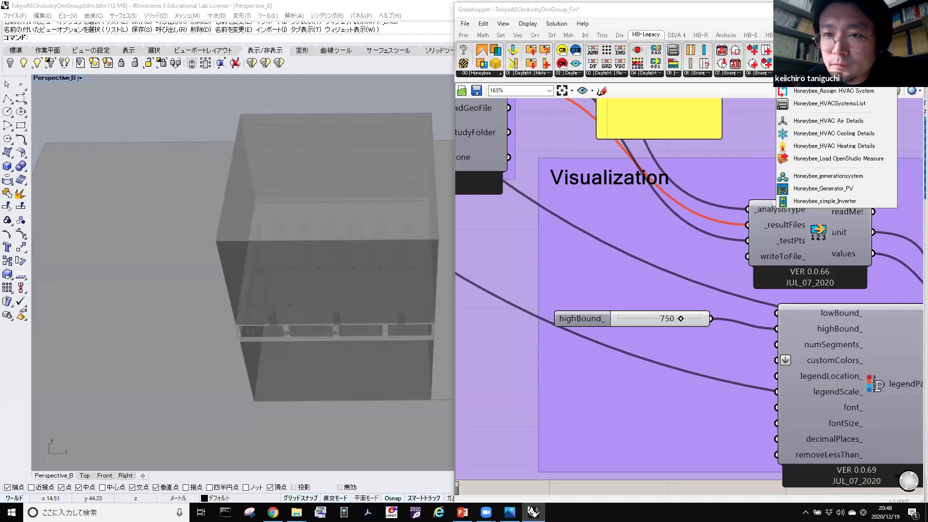
pyautogui.click(741, 75)
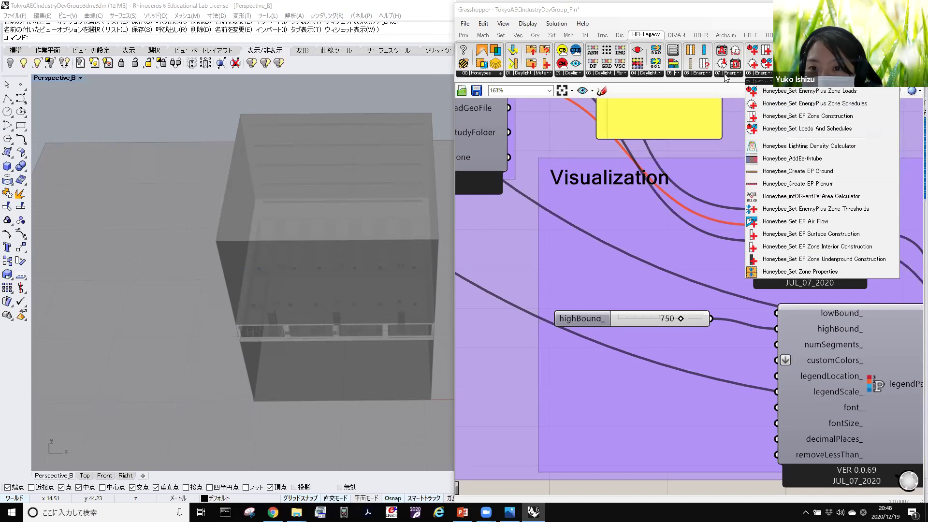
pyautogui.moveTo(673, 77)
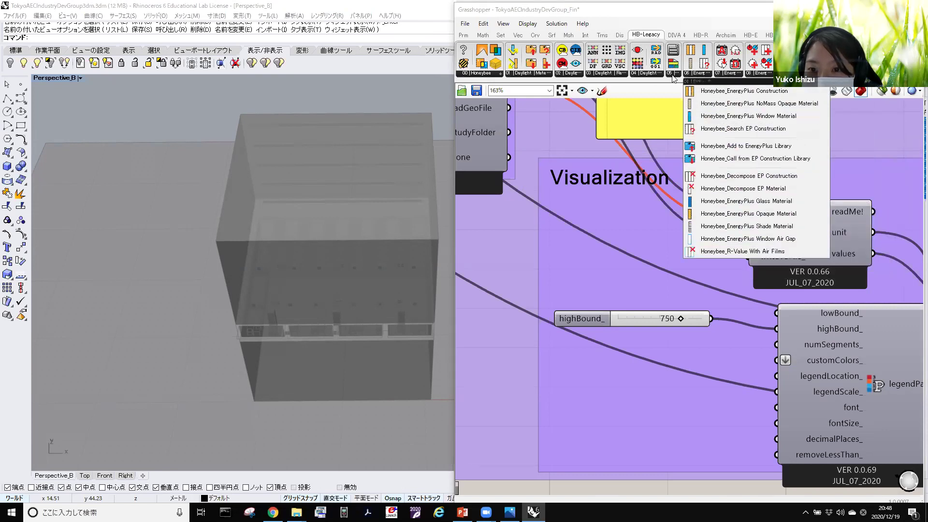
pyautogui.click(728, 73)
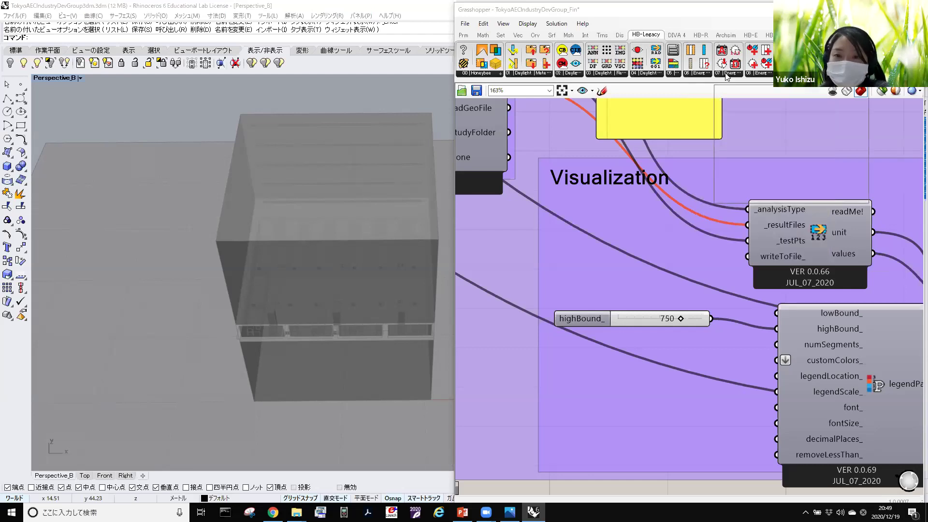
pyautogui.click(728, 74)
pyautogui.click(752, 74)
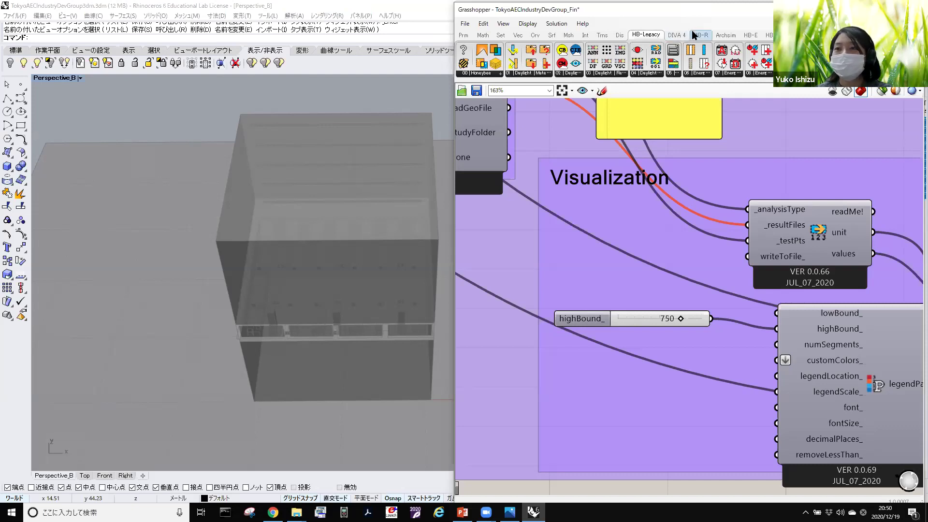
# Compare the newer Honeybee component sets: HB-R, HB-E and the general HB components for creating and visualizing models.
pyautogui.moveTo(694, 35)
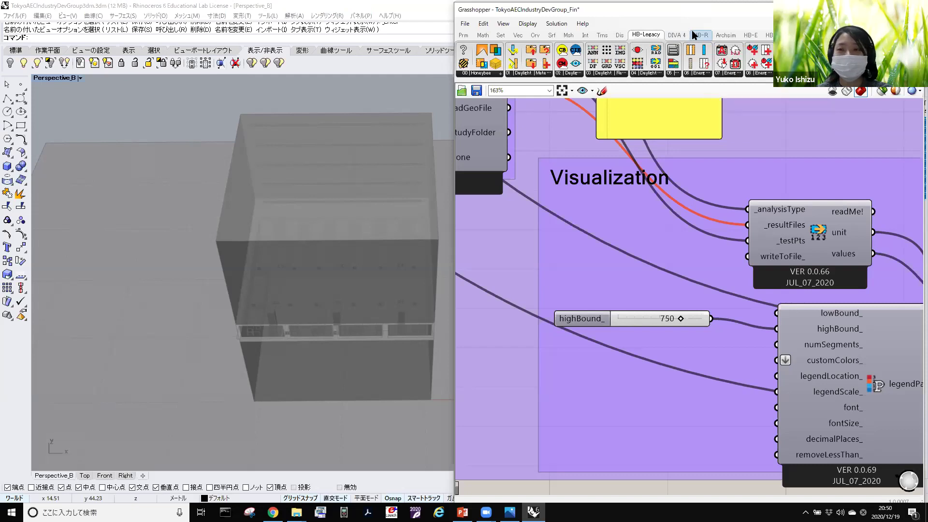
pyautogui.click(694, 35)
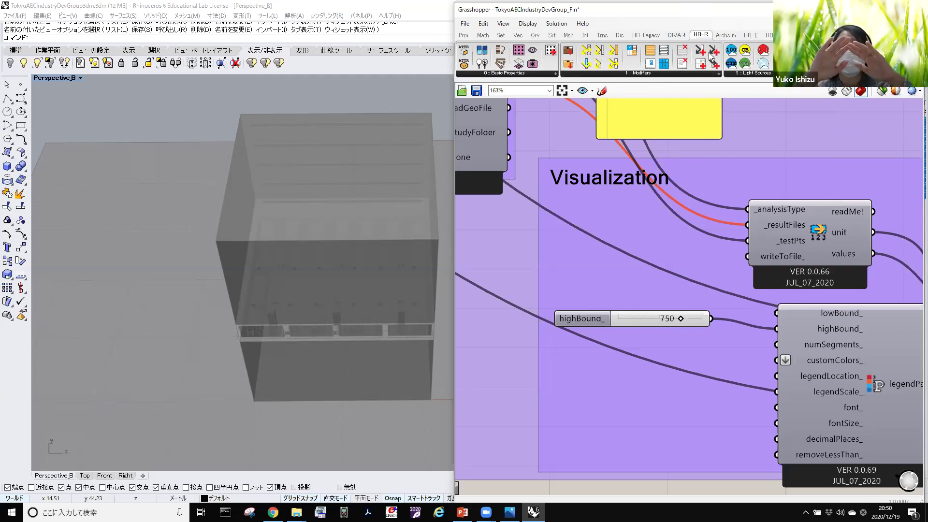
pyautogui.click(749, 37)
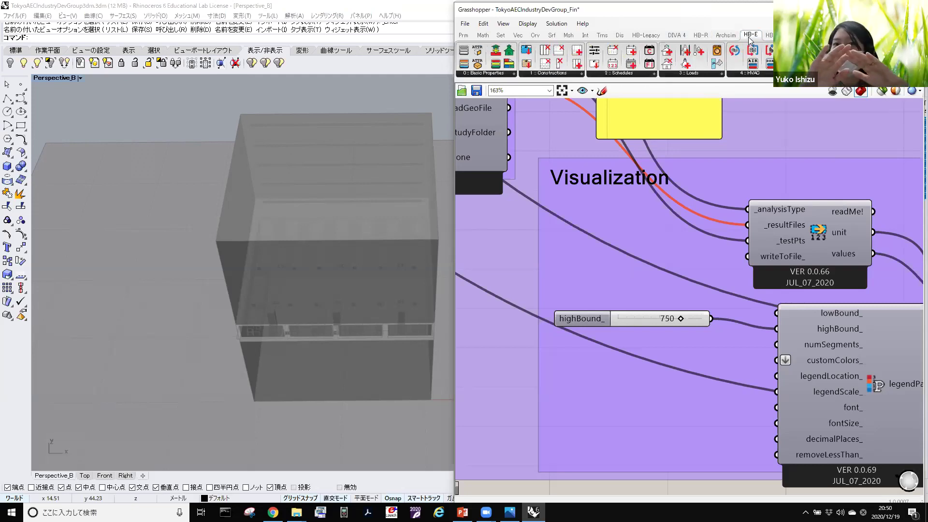
pyautogui.click(822, 72)
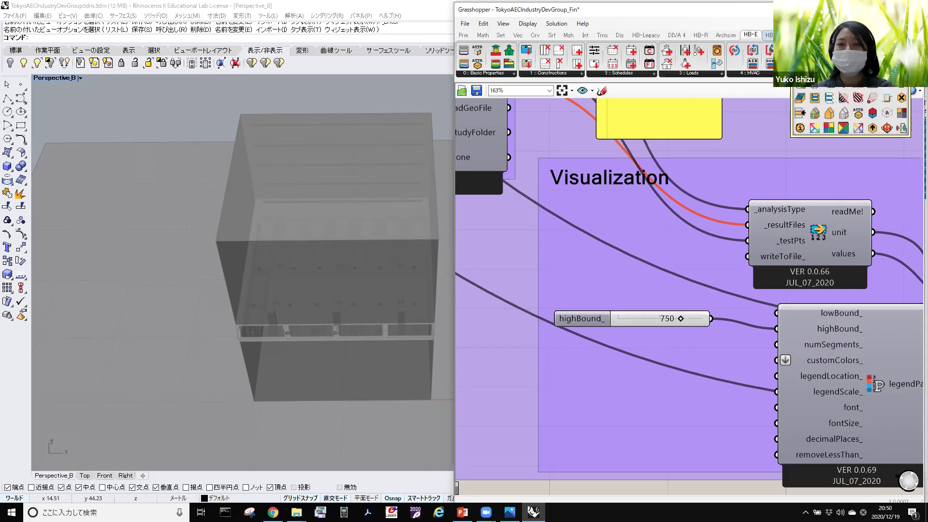
pyautogui.click(778, 35)
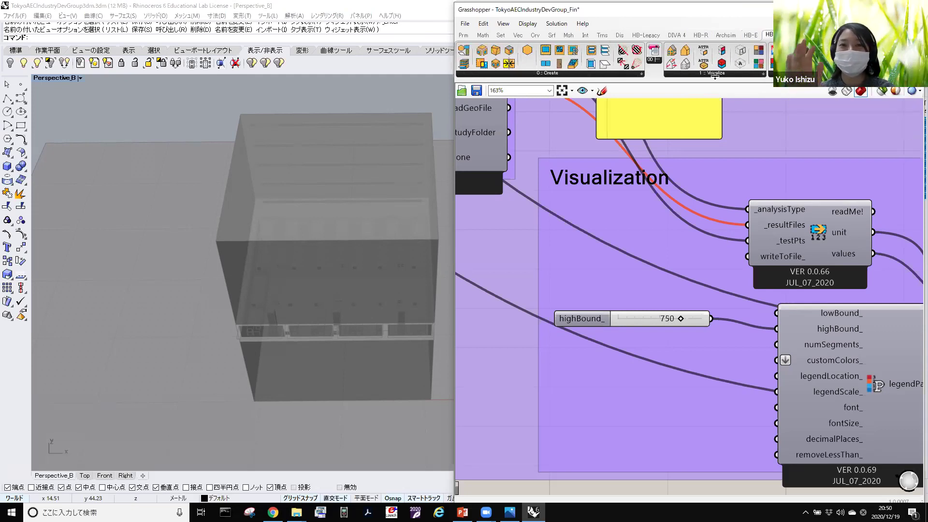